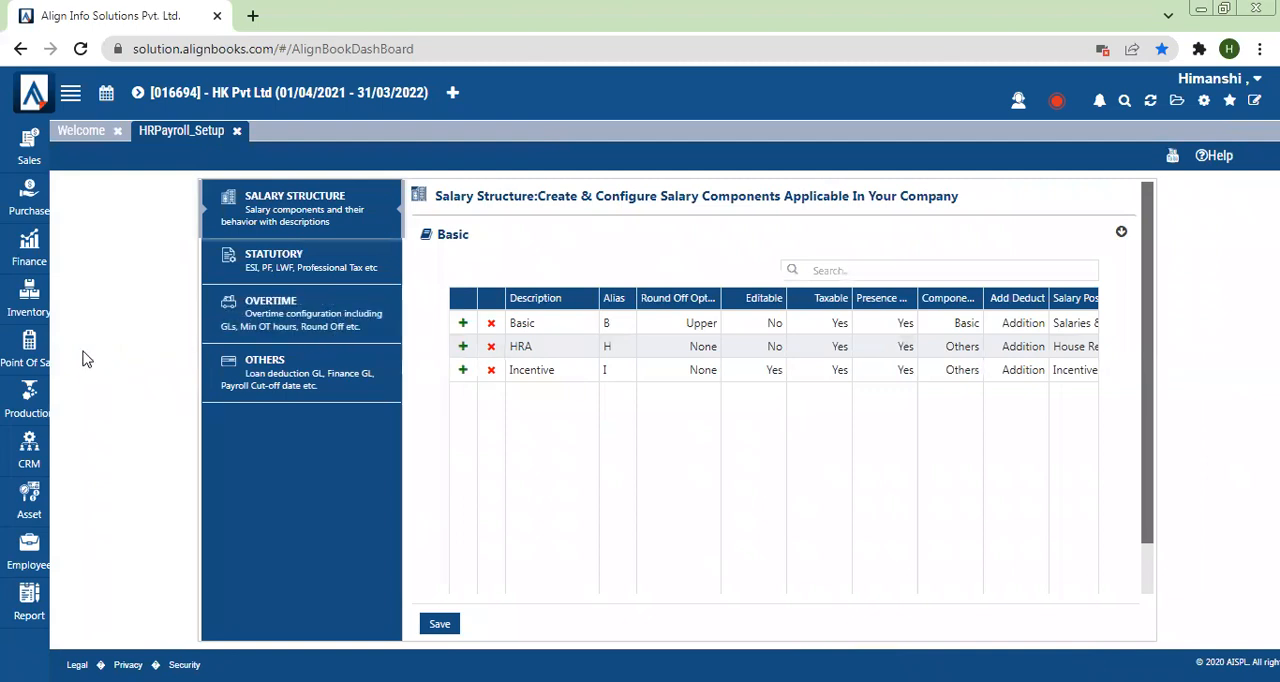
left_click(29, 545)
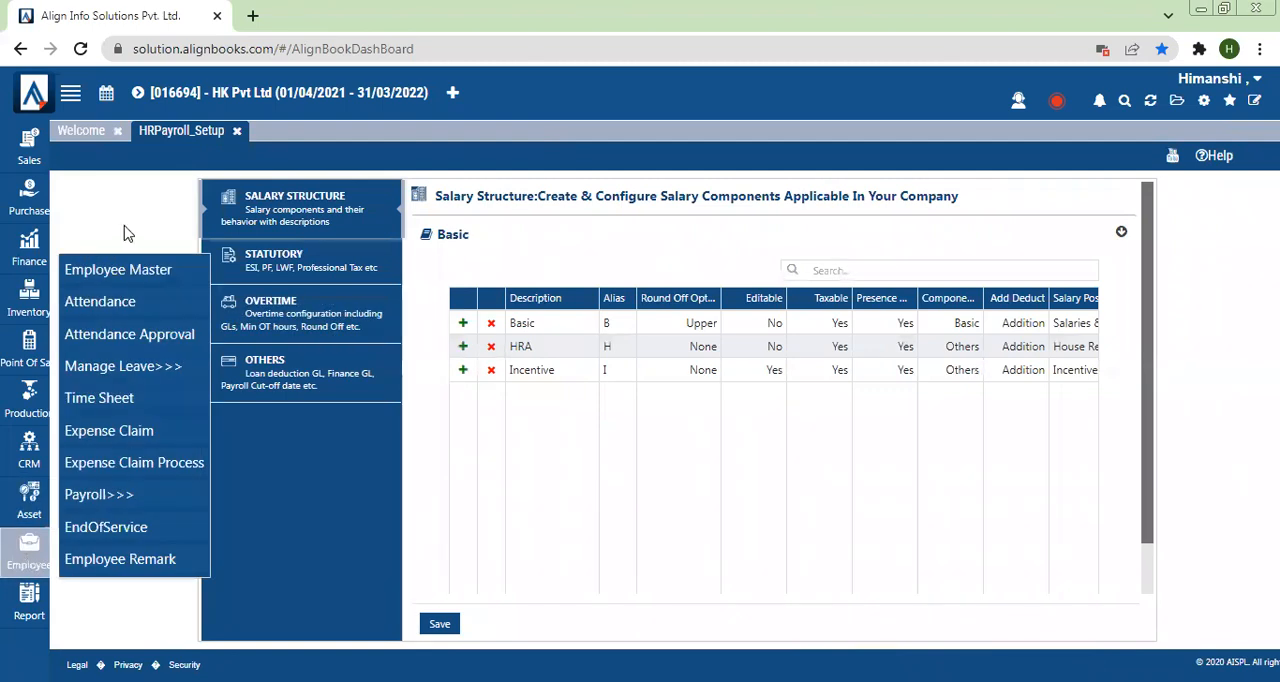
left_click(360, 515)
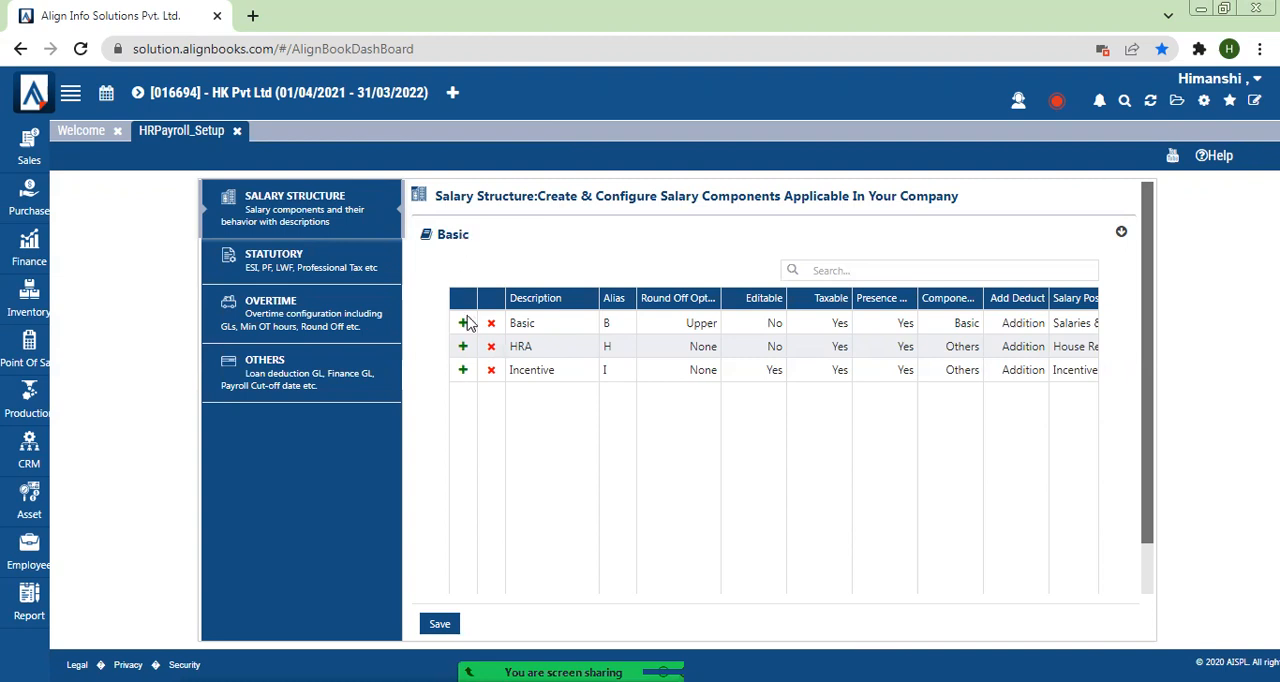
Step: Delete the existing HRA and Incentive components from the salary structure
left_click(491, 346)
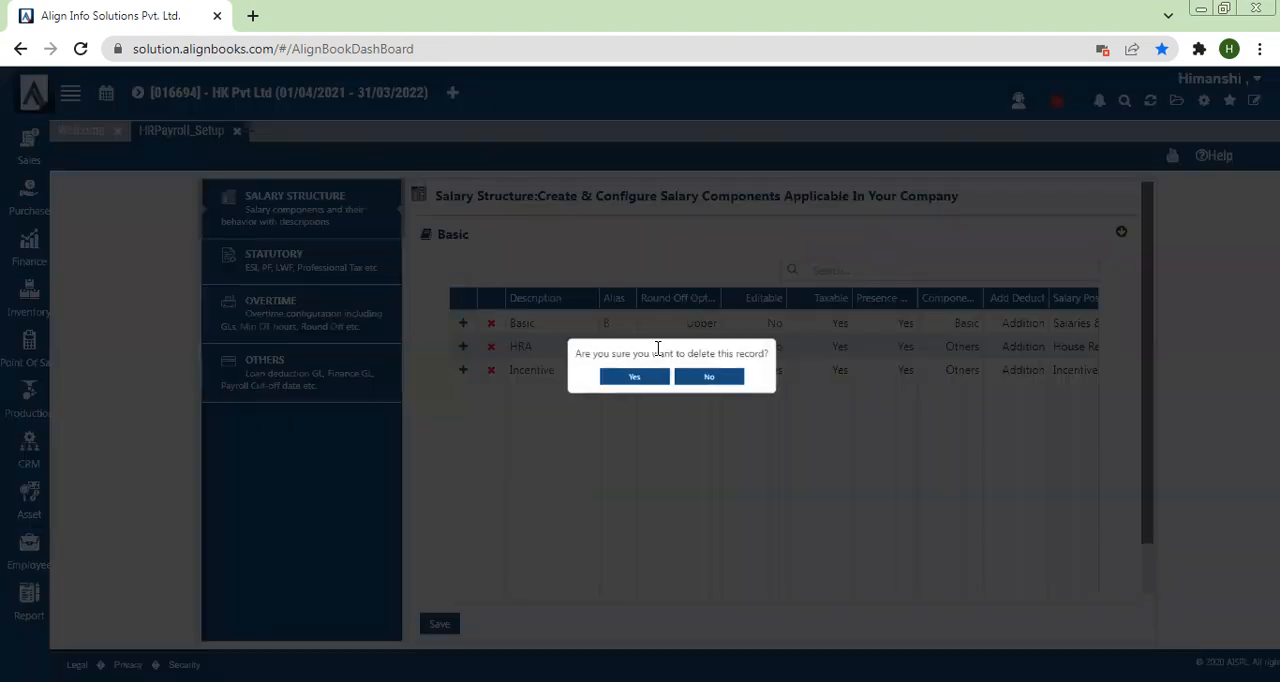
left_click(620, 385)
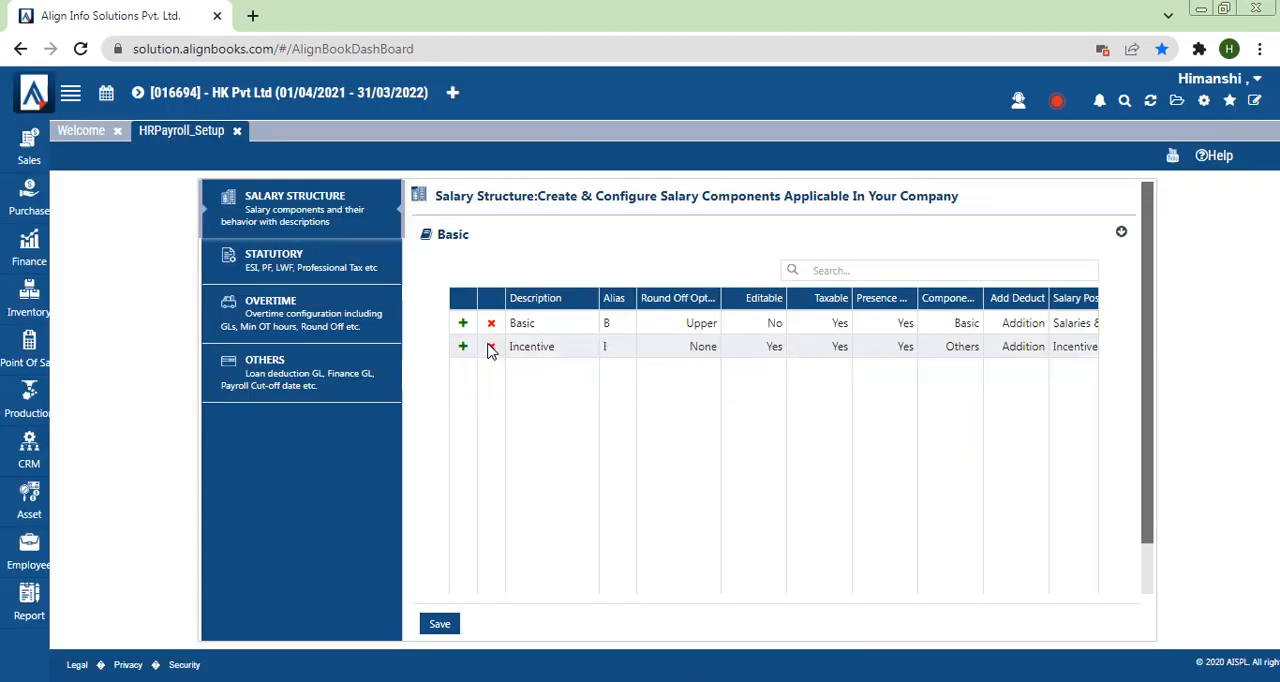
left_click(491, 346)
left_click(622, 382)
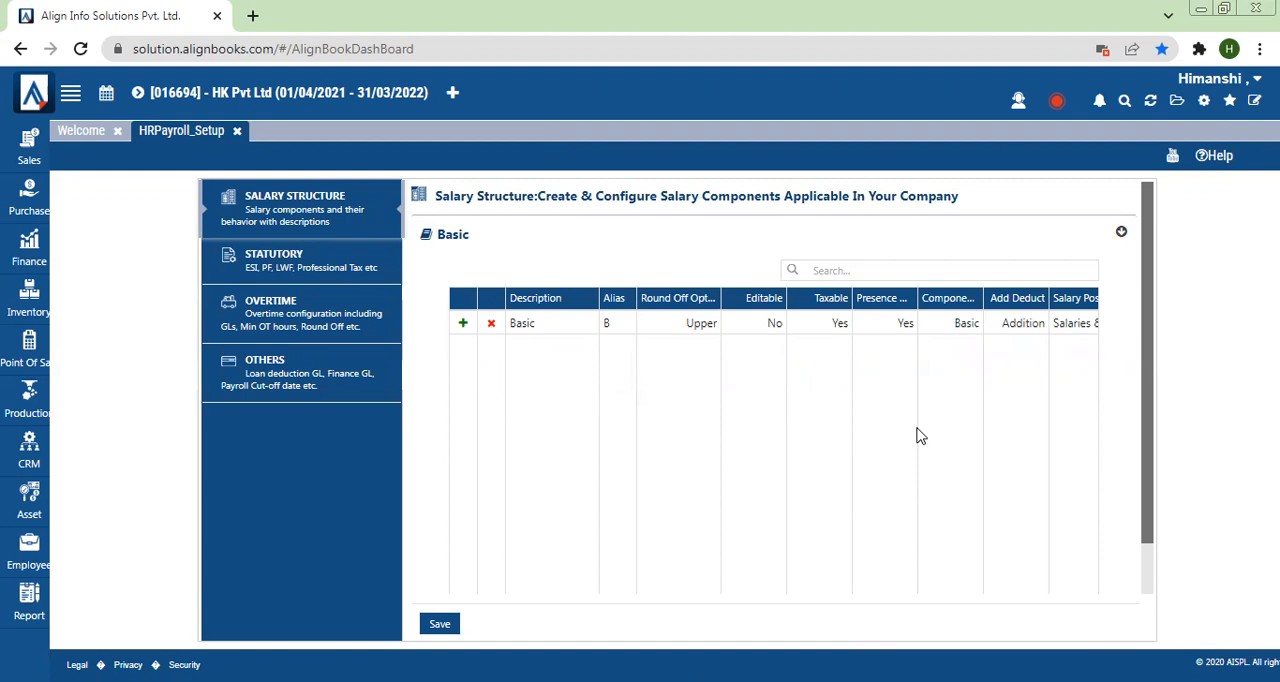
Step: Add a new salary component below Basic with the description HRA and the alias H
left_click(463, 324)
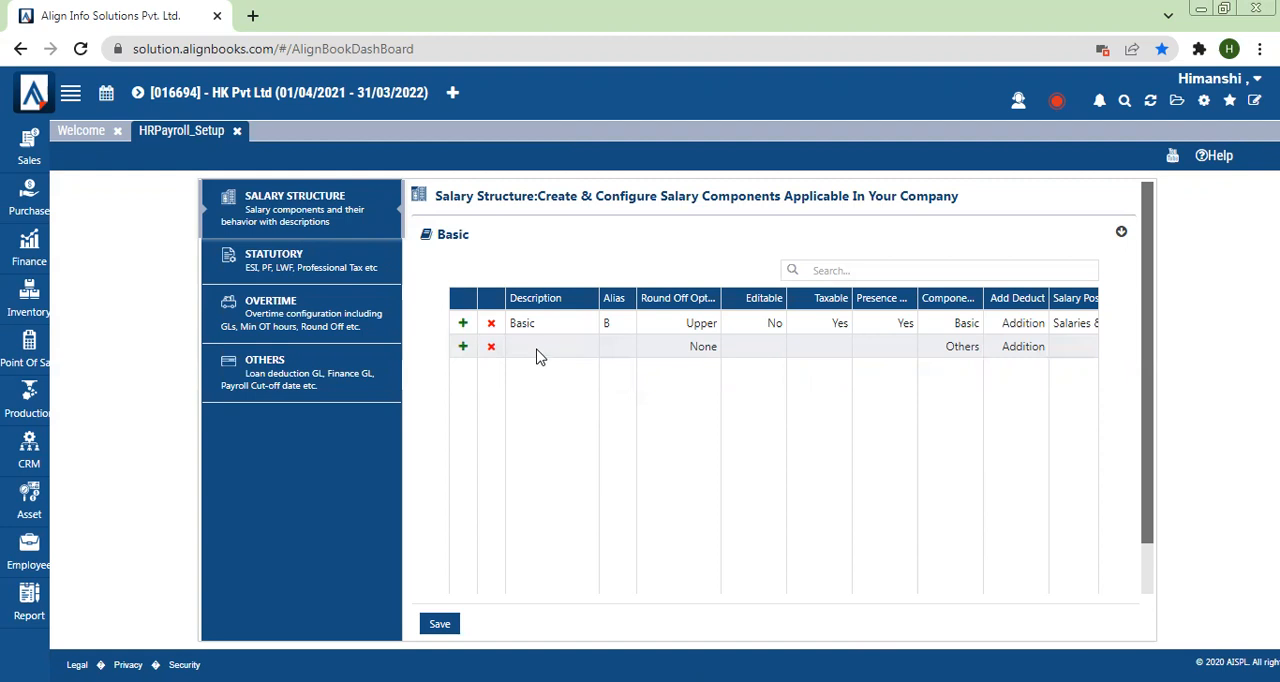
left_click(538, 348)
type("HRA")
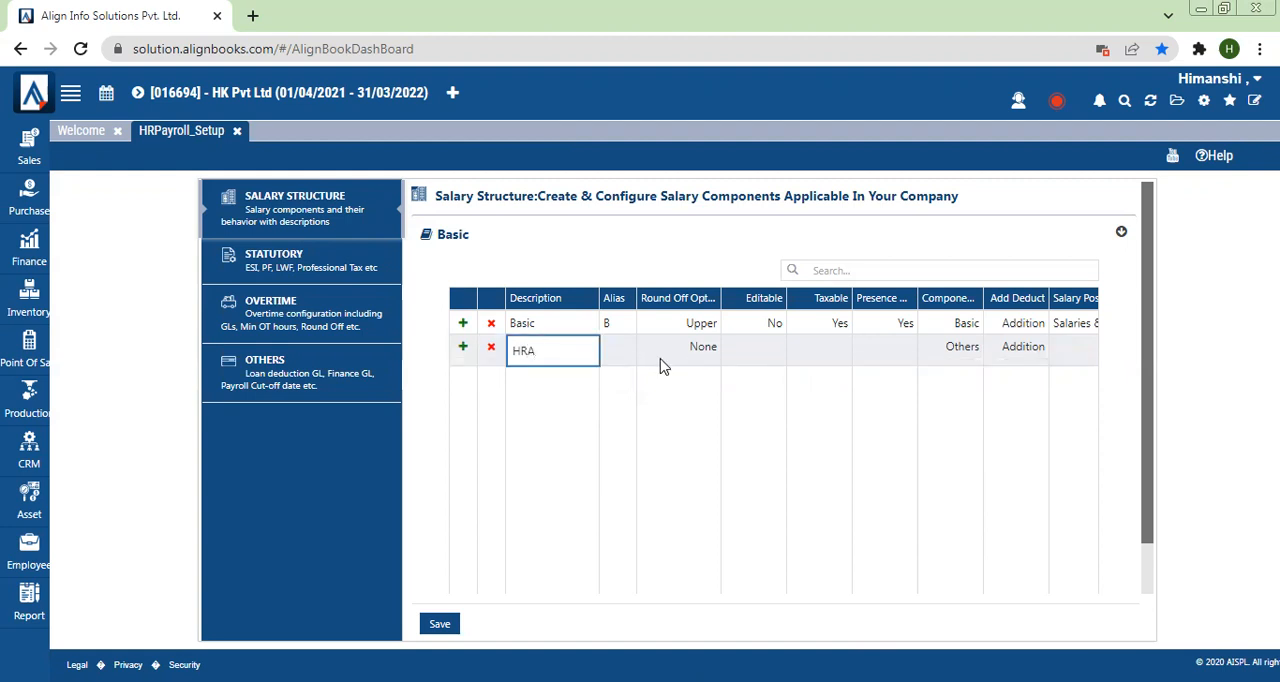
left_click(609, 358)
double_click(612, 337)
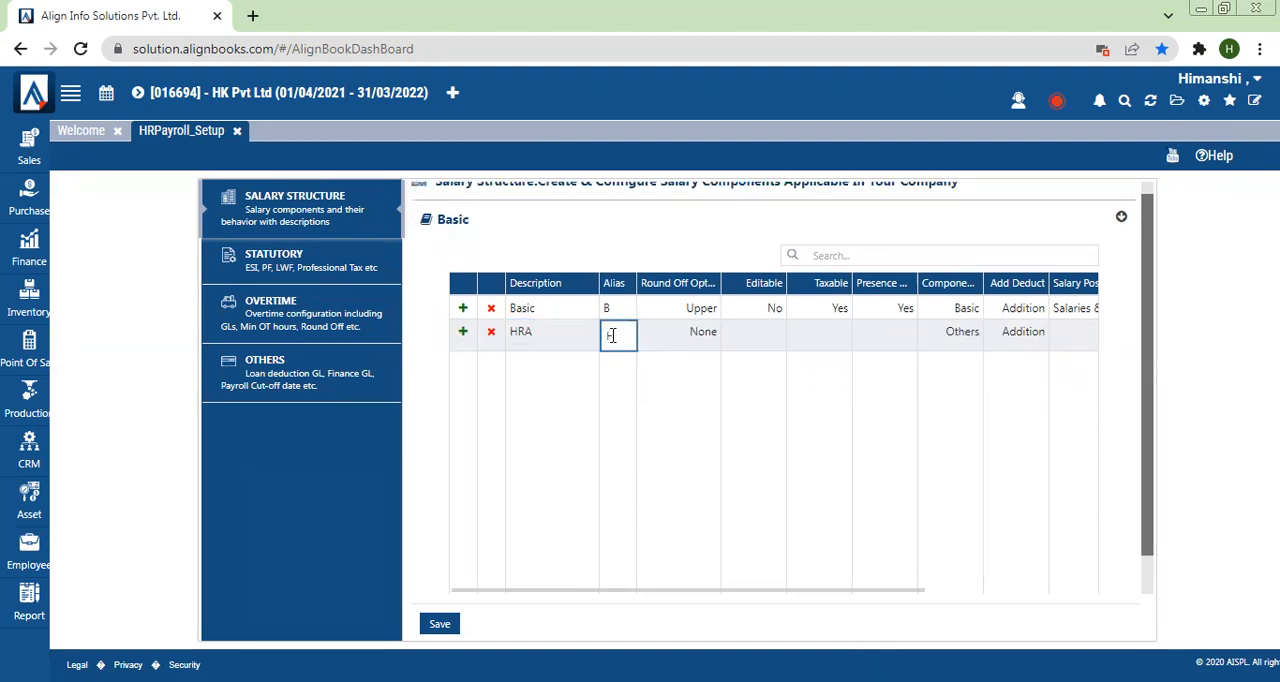
left_click(703, 418)
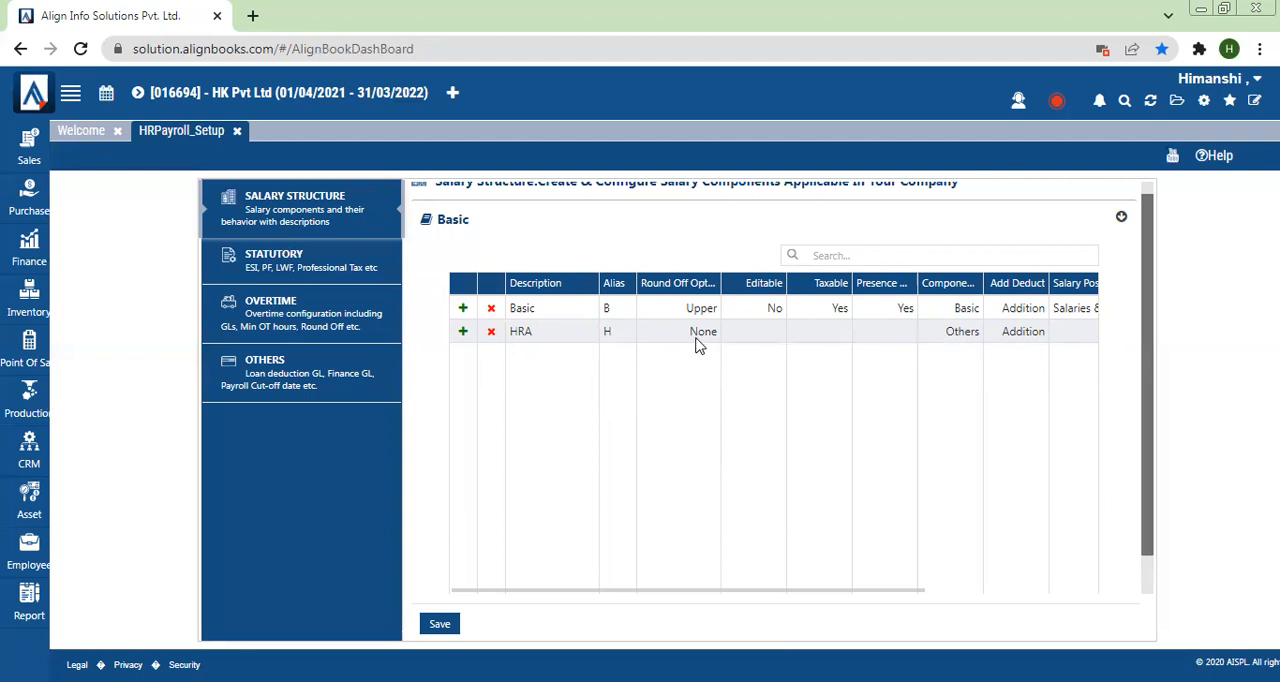
Step: Set the HRA component's Editable option to No and its Taxable option to Yes
left_click(768, 336)
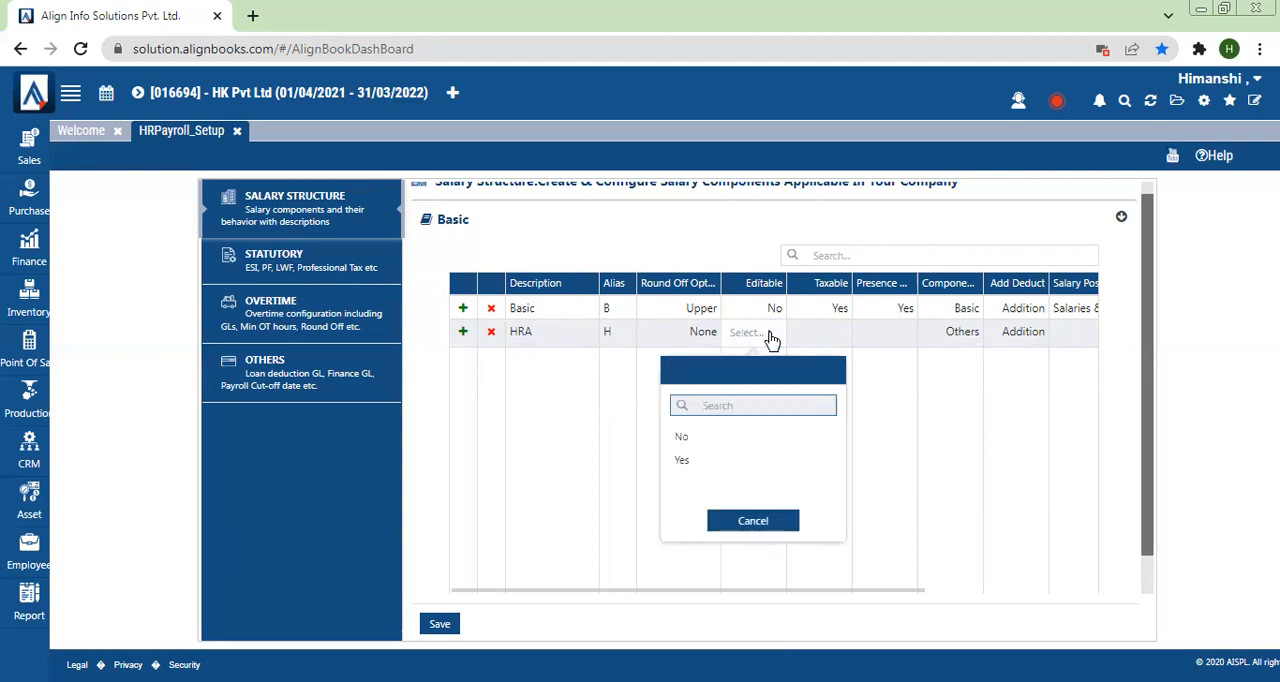
left_click(684, 456)
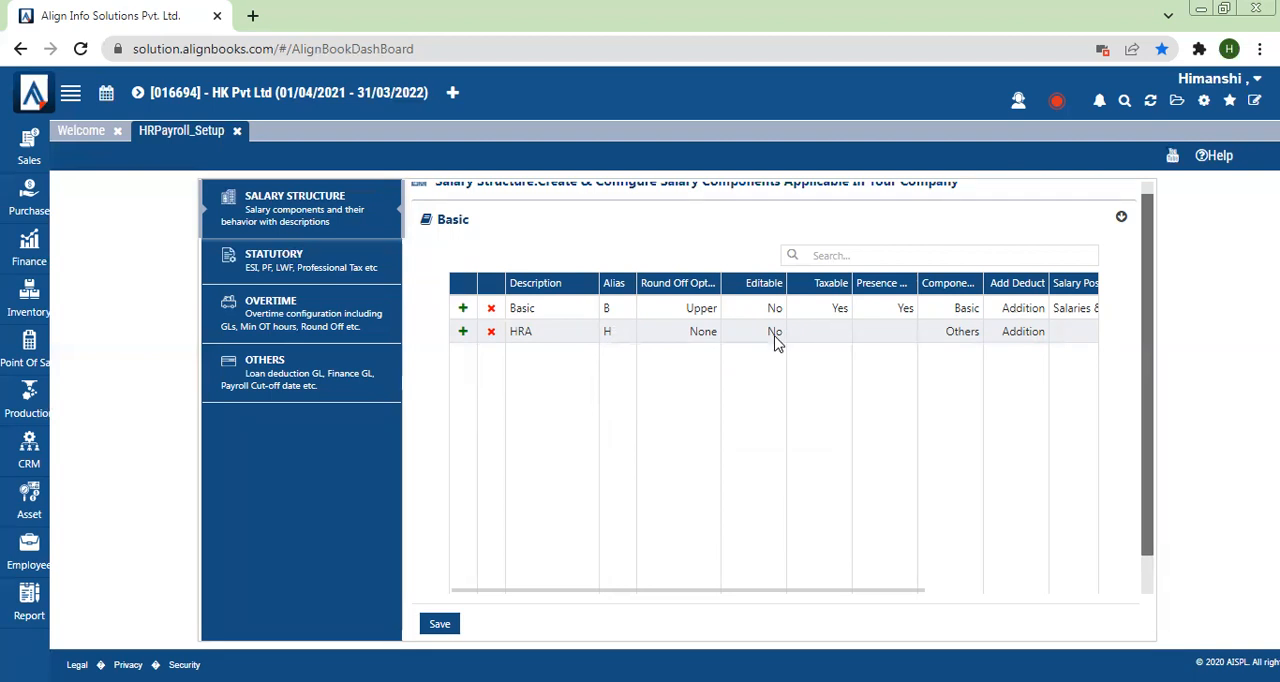
left_click(822, 338)
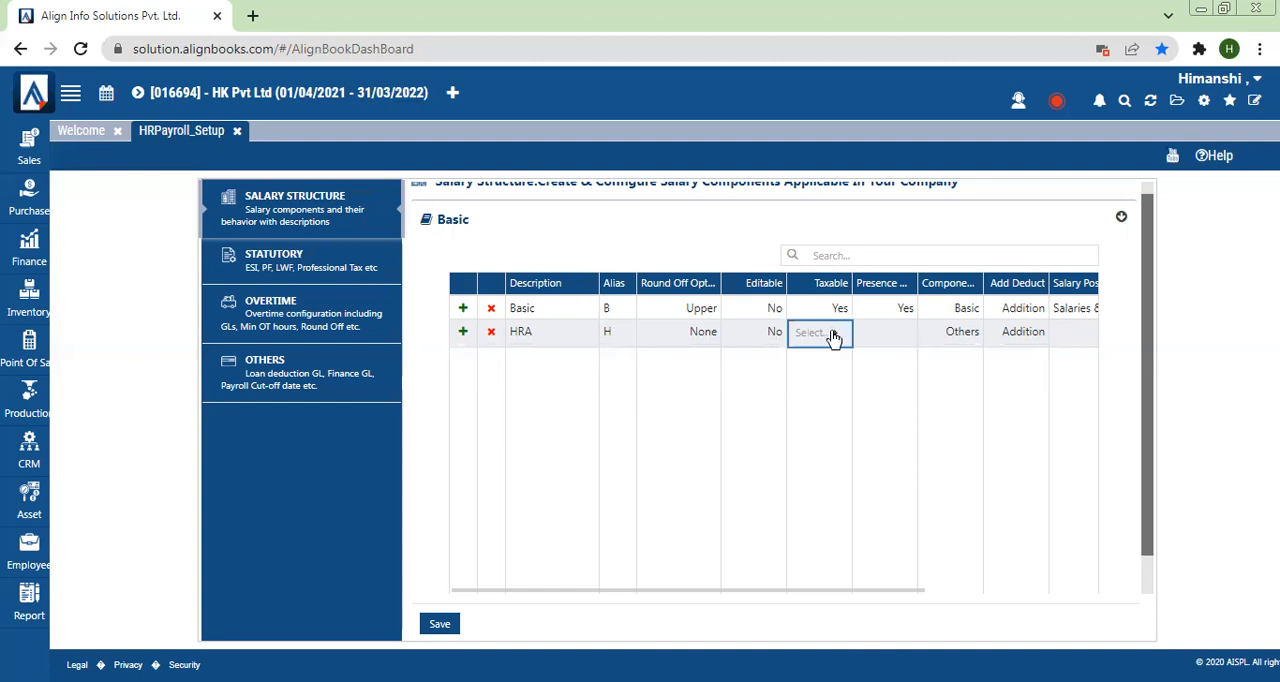
left_click(833, 338)
left_click(765, 462)
left_click(829, 336)
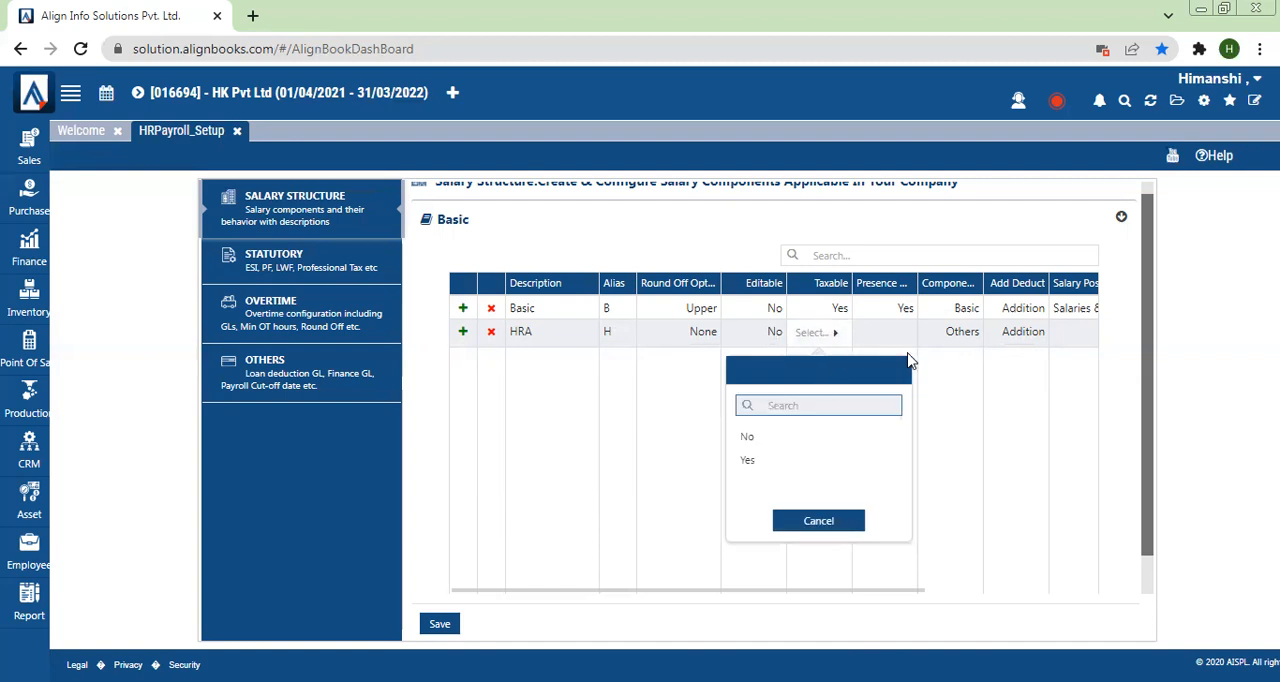
key("Down")
key("Return")
Step: Set the HRA component's Presence option to No and its component type to HRA
left_click(882, 335)
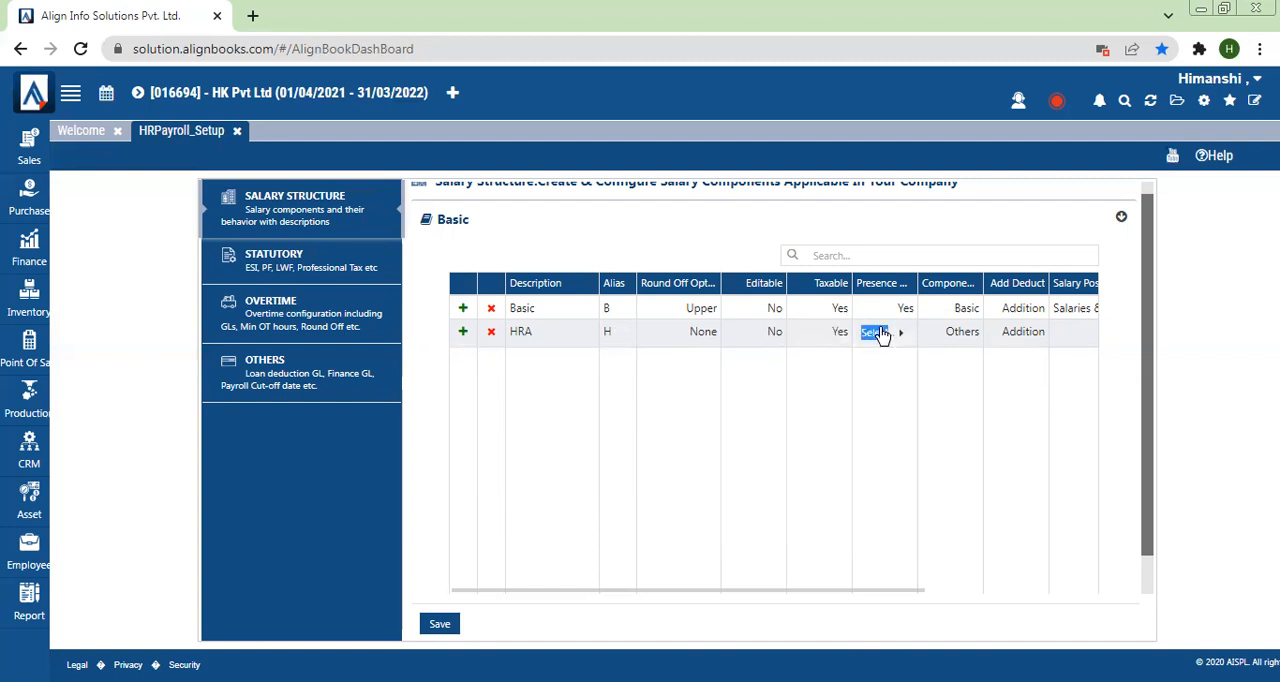
left_click(814, 441)
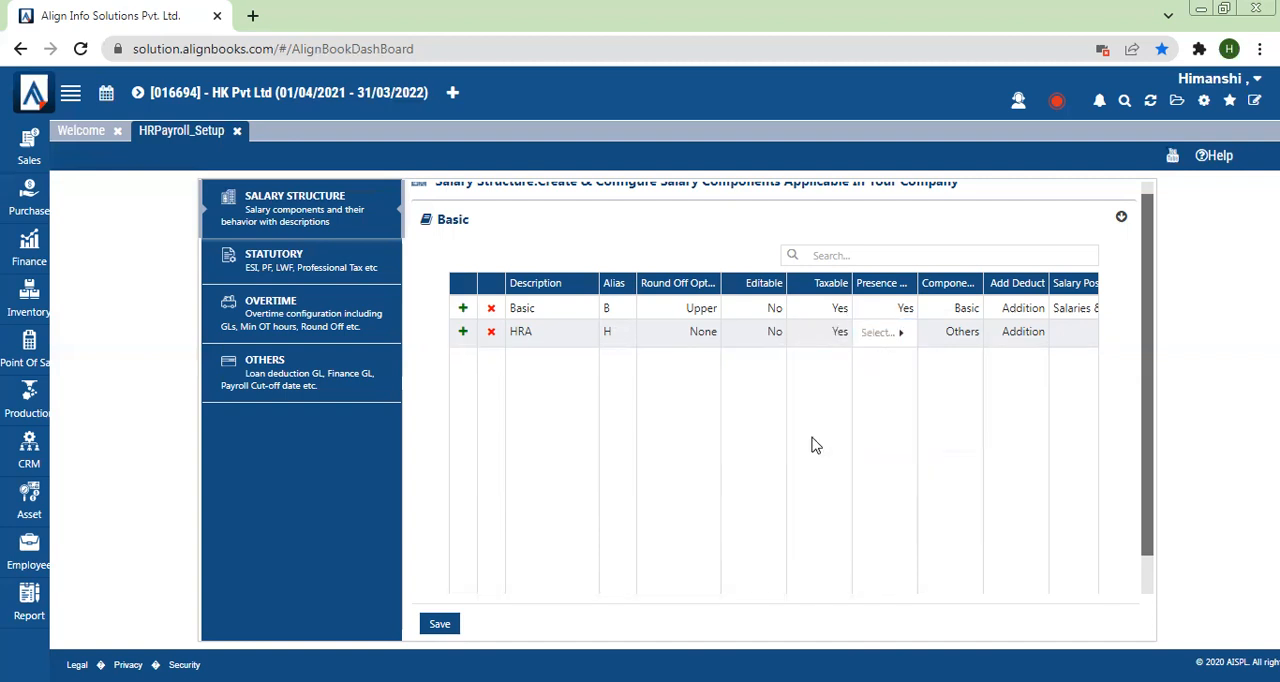
left_click(962, 340)
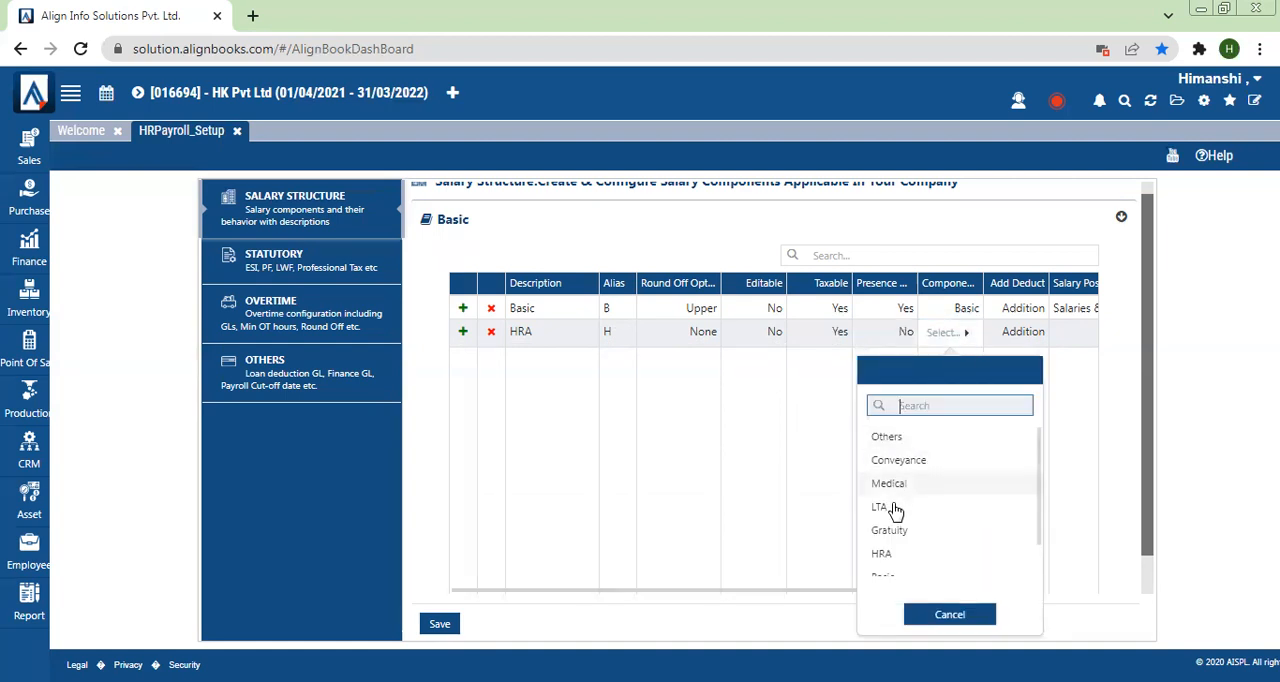
left_click(882, 554)
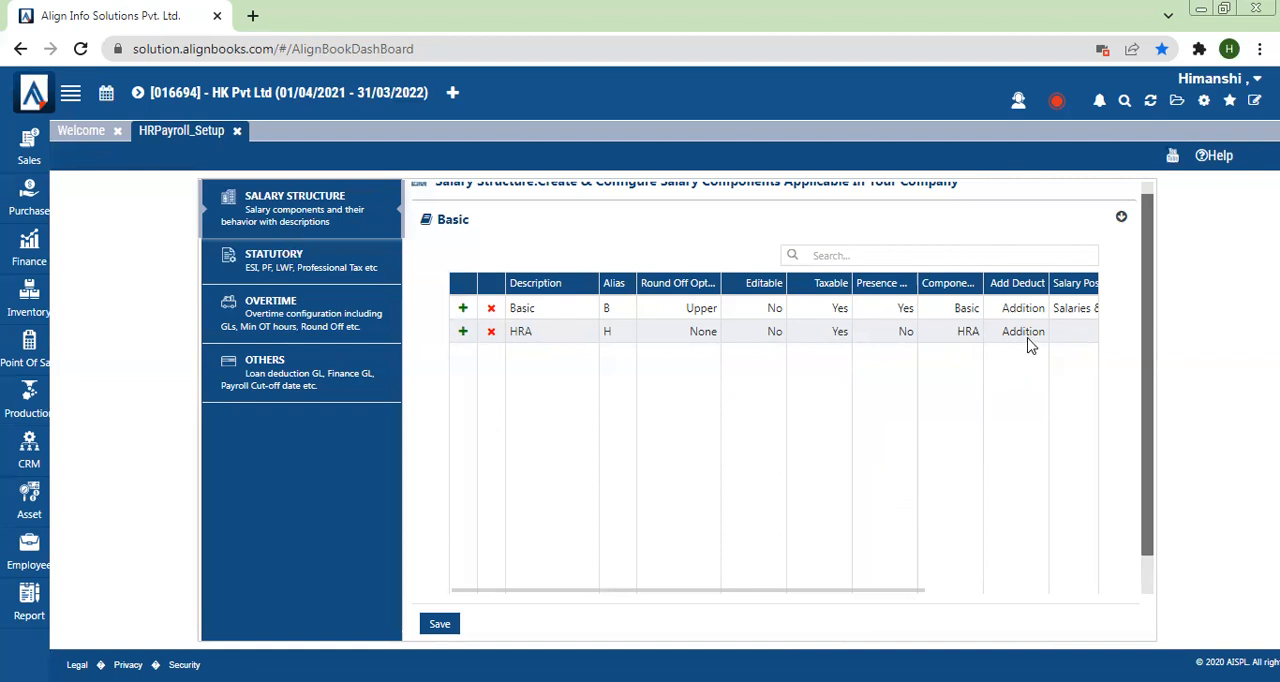
Step: Assign House Rent Allowance as both the Salary and Wages Posting GL of the HRA component, and save the salary structure
left_click_drag(890, 588, 1008, 589)
left_click(980, 338)
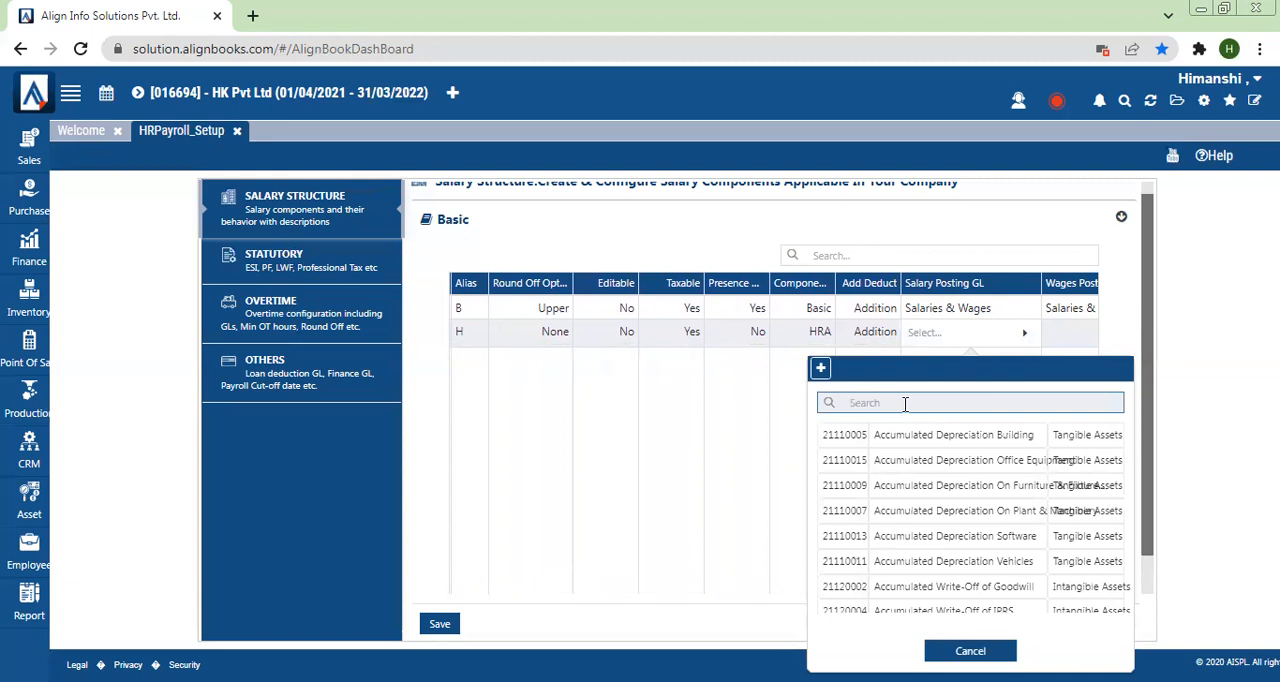
type("House")
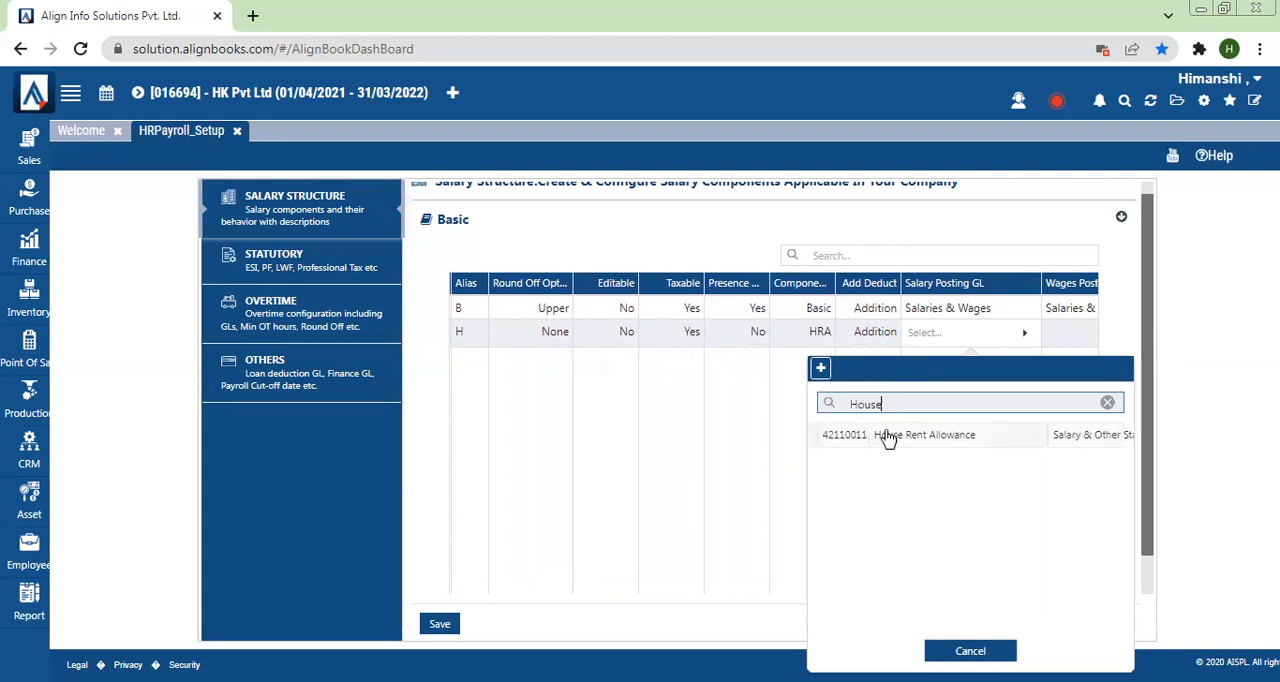
left_click(886, 436)
left_click_drag(843, 589, 1040, 589)
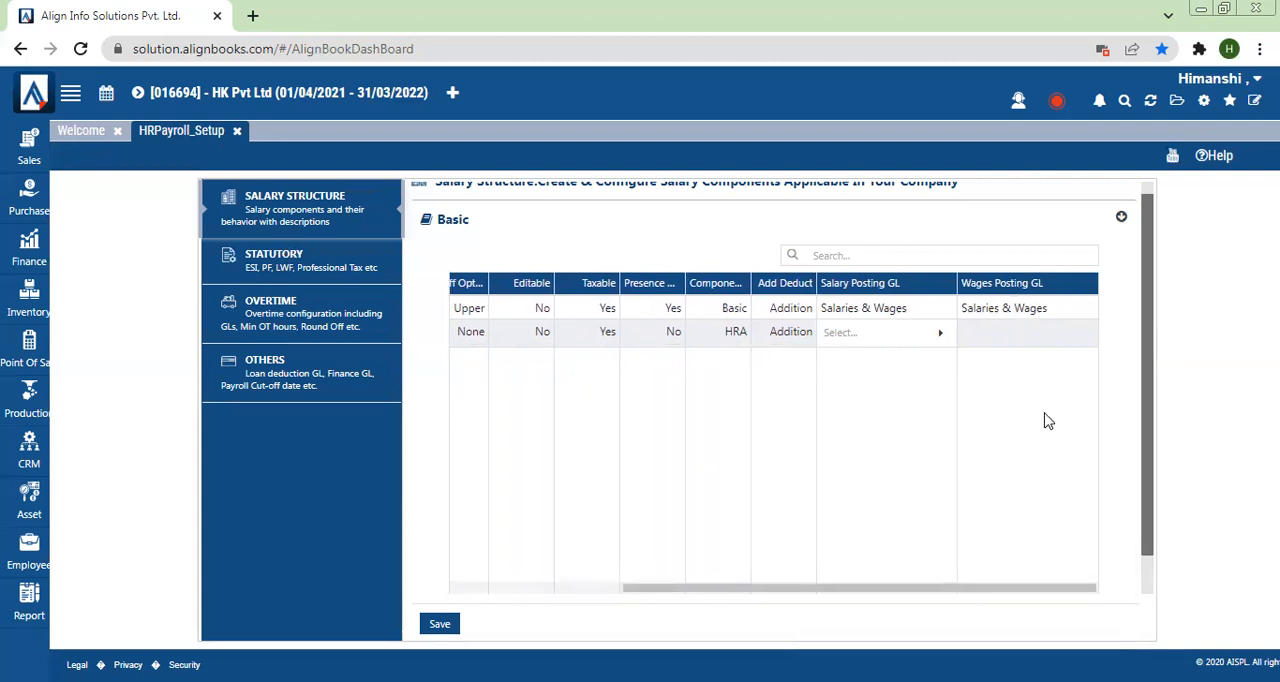
left_click(1006, 344)
type("House")
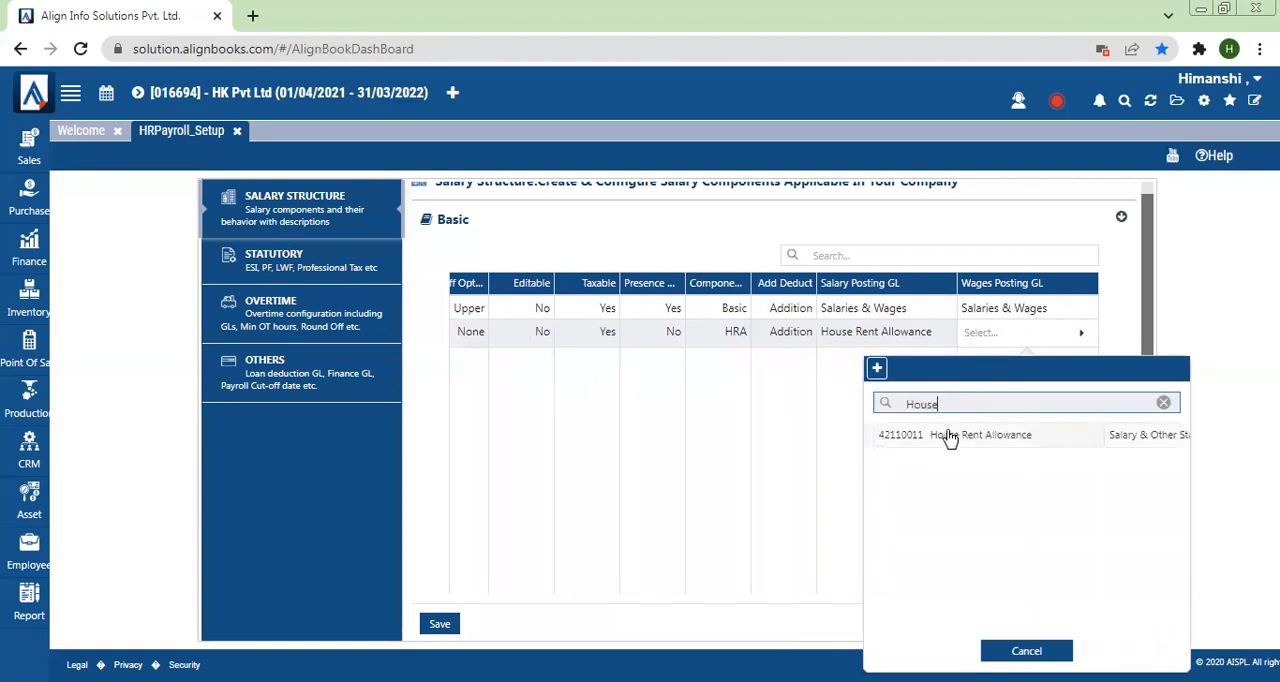
left_click(892, 434)
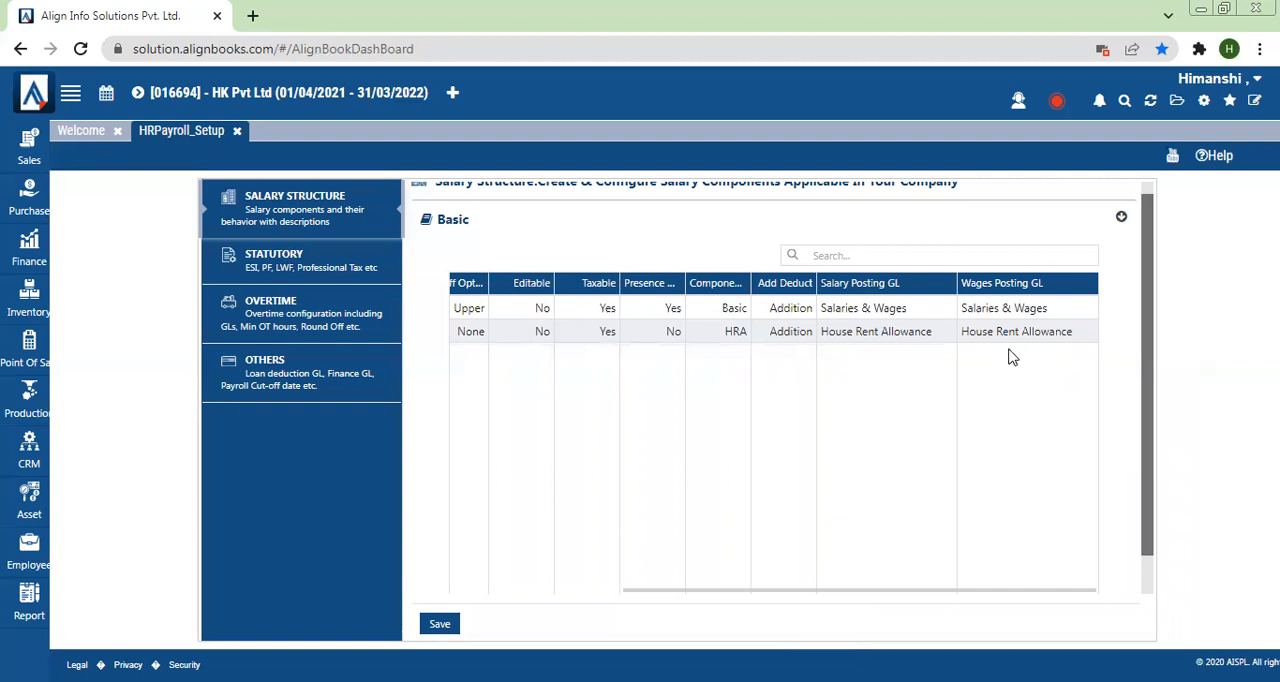
left_click(437, 627)
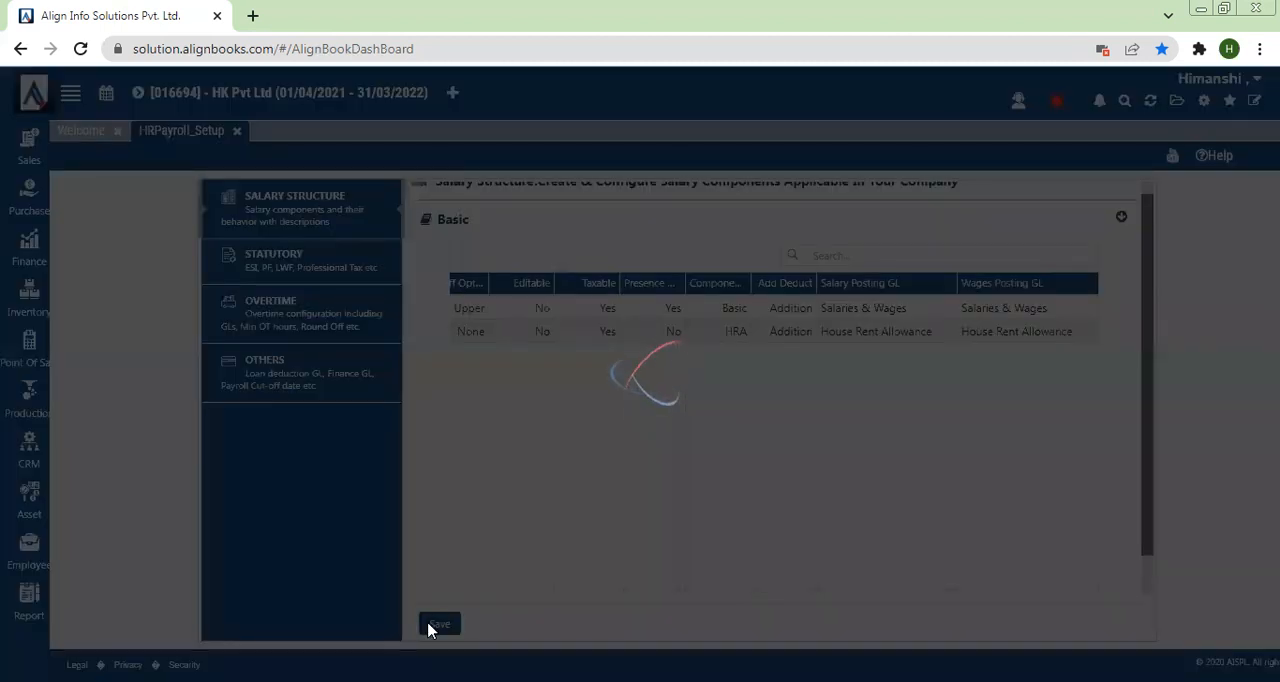
Step: Add another salary component below HRA with the description Perfomance Bonus and the alias P
left_click_drag(781, 588, 500, 583)
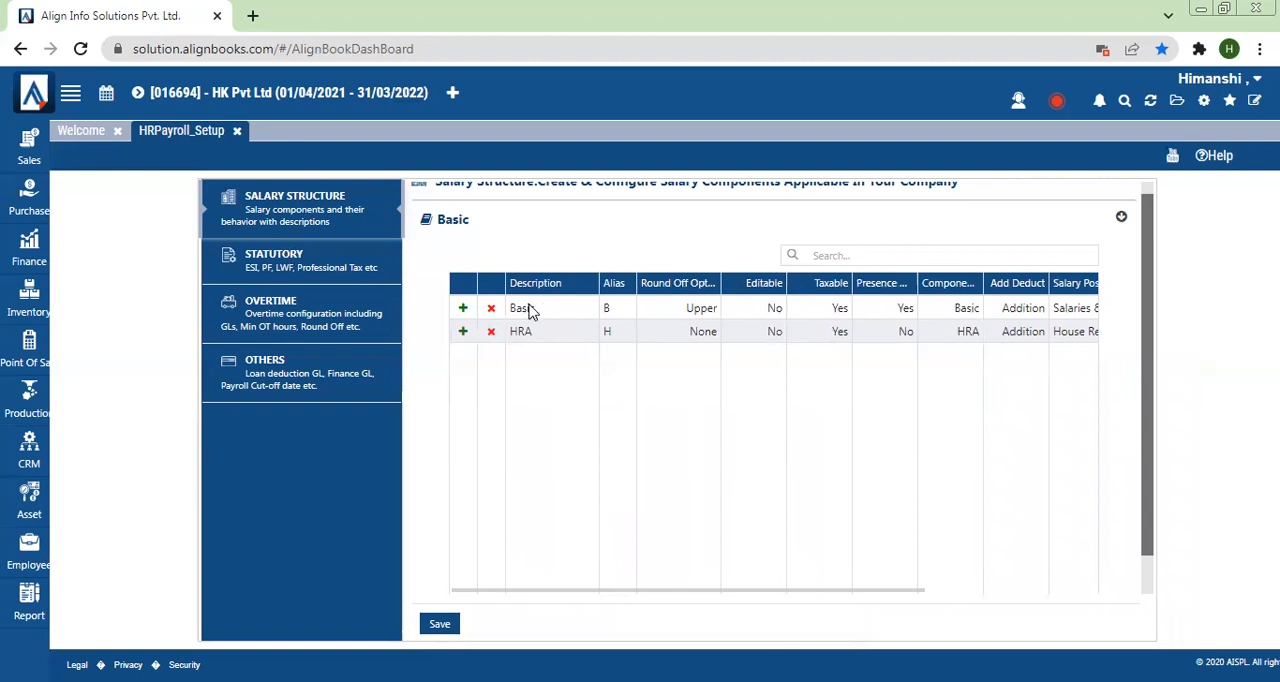
left_click(463, 331)
left_click(549, 362)
type("M")
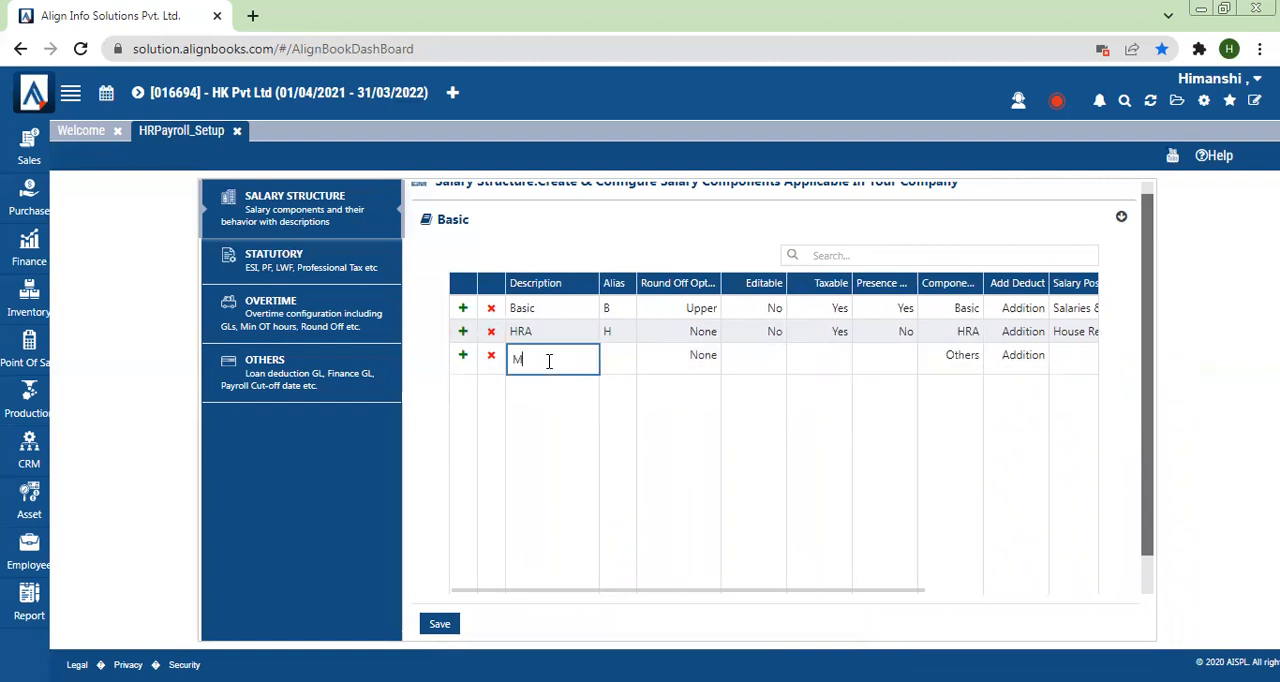
key("BackSpace")
type("Per")
type("formanc")
type("e ")
type("Bonus")
left_click(608, 357)
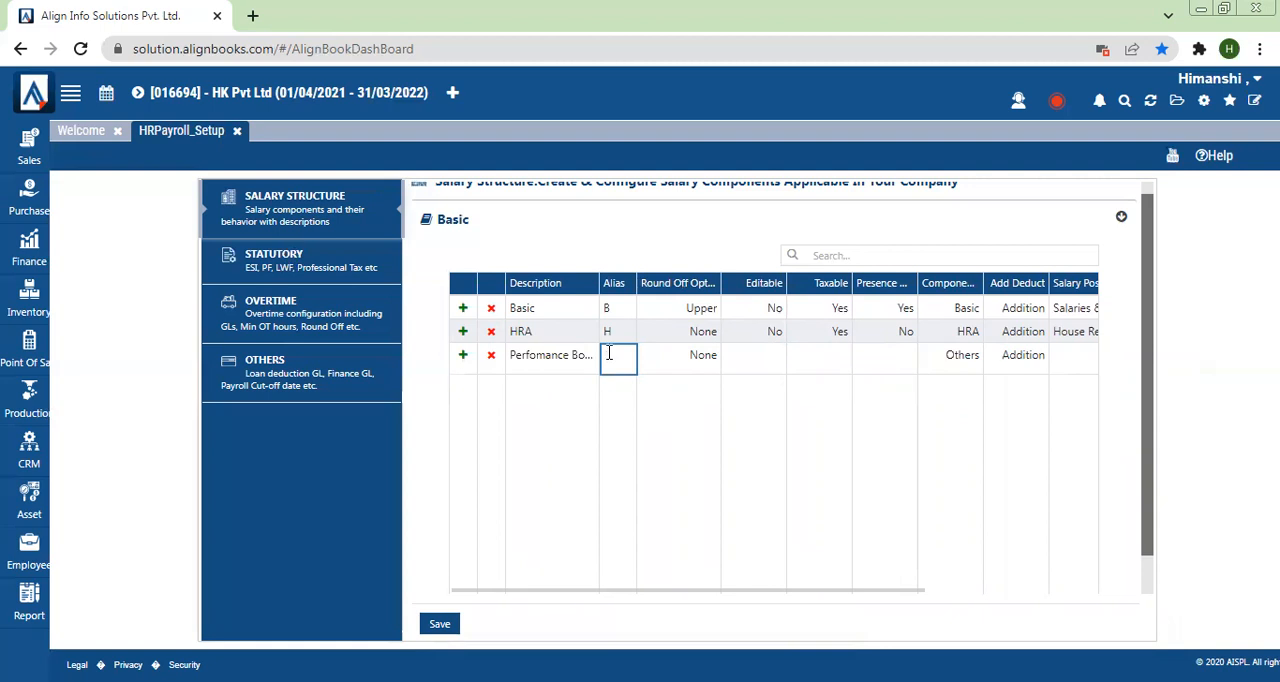
type("P")
Step: Set both the Editable and Taxable options of the bonus component to Yes
left_click(740, 364)
left_click(740, 364)
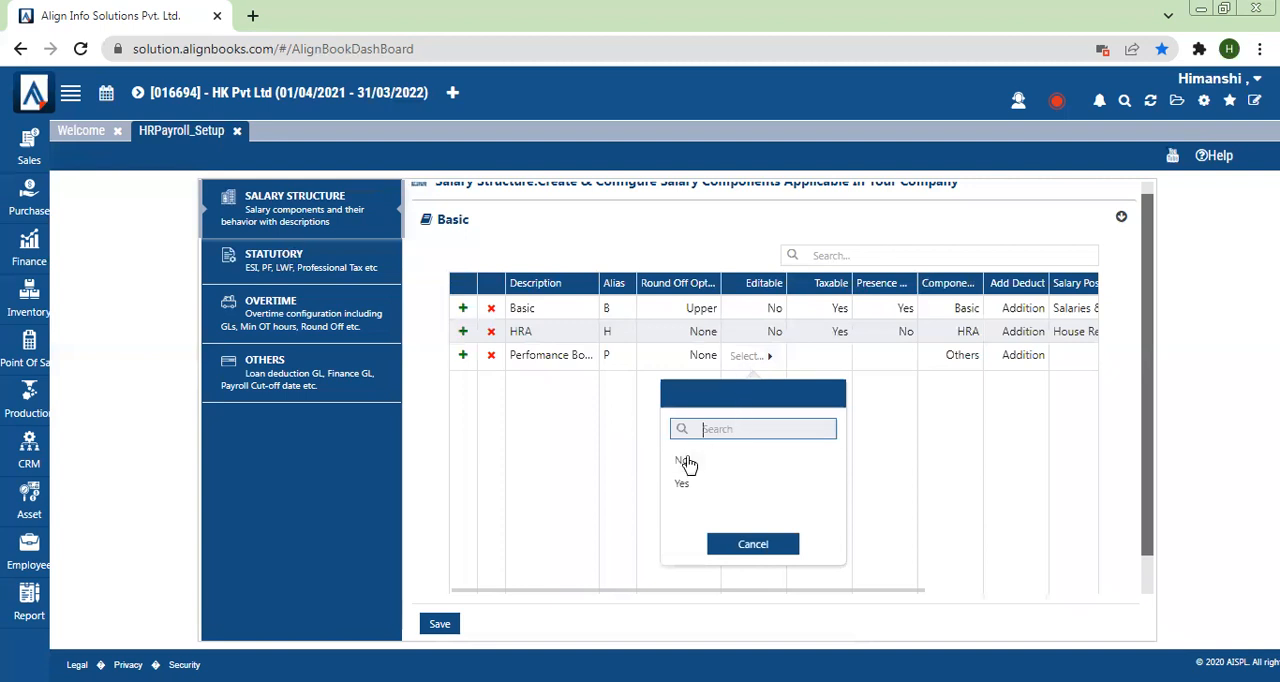
left_click(683, 485)
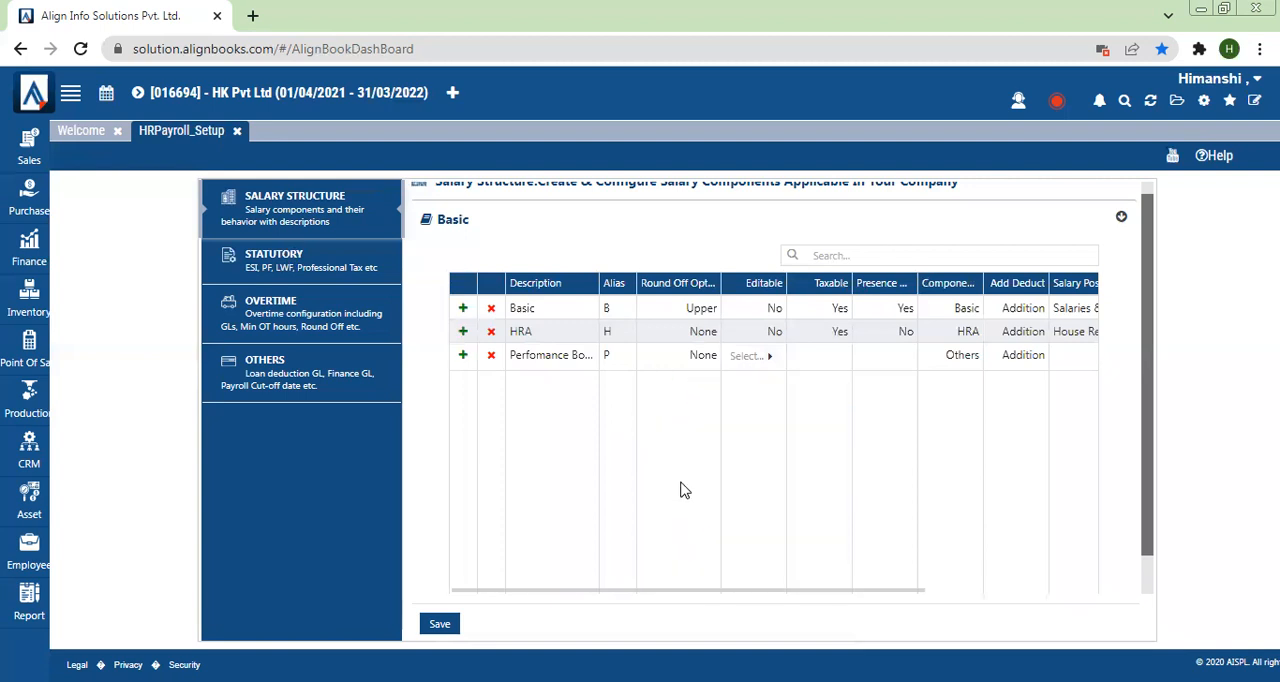
left_click(868, 403)
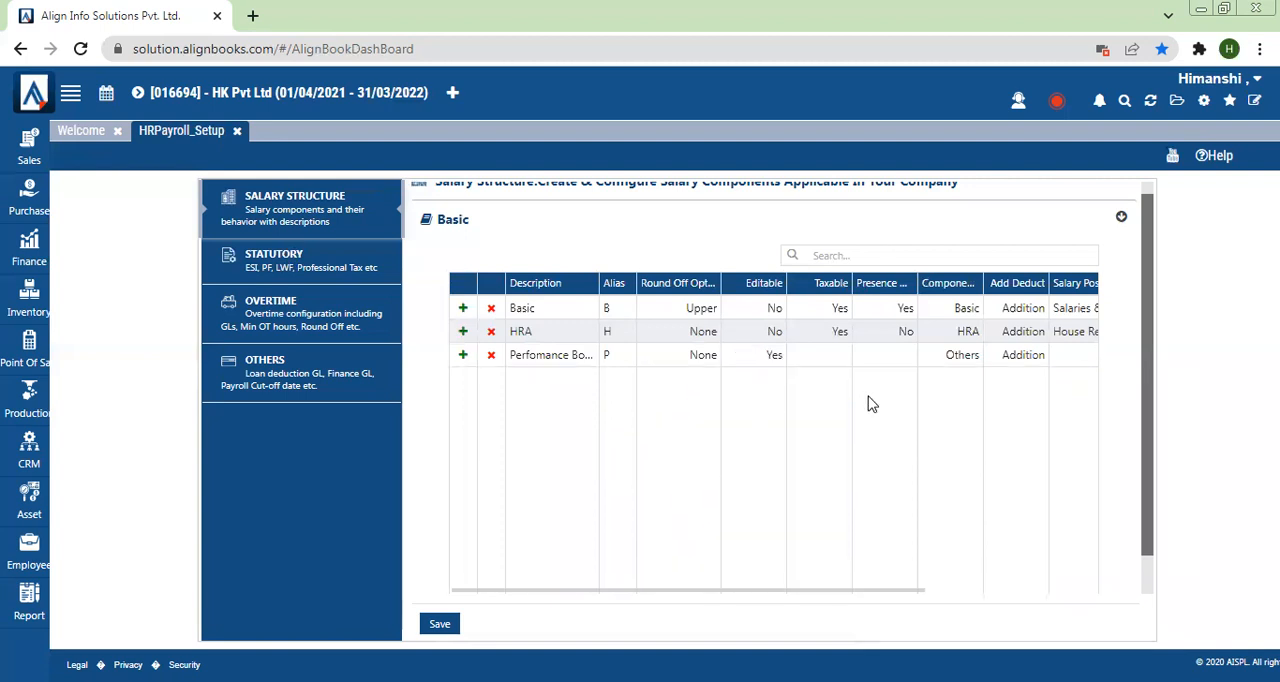
left_click(817, 365)
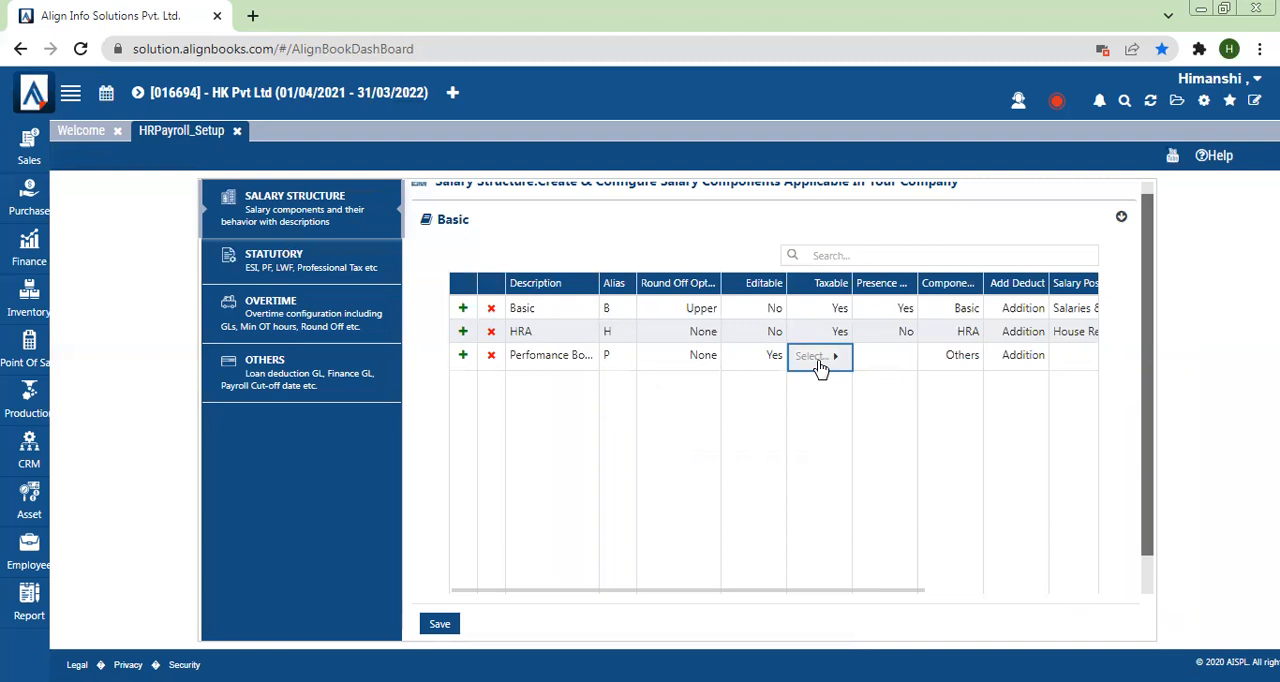
left_click(820, 366)
left_click(760, 488)
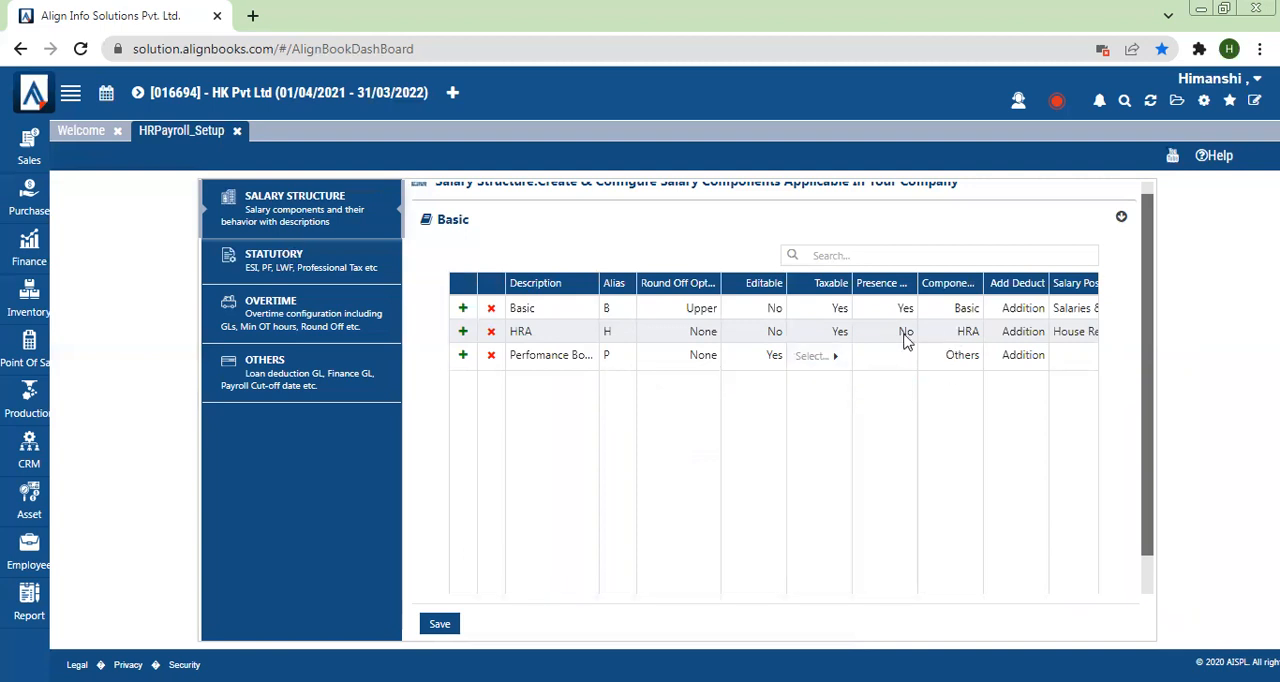
Step: Set the bonus component's Presence option to Yes and its component type to Others
left_click(877, 359)
left_click(879, 356)
left_click(819, 485)
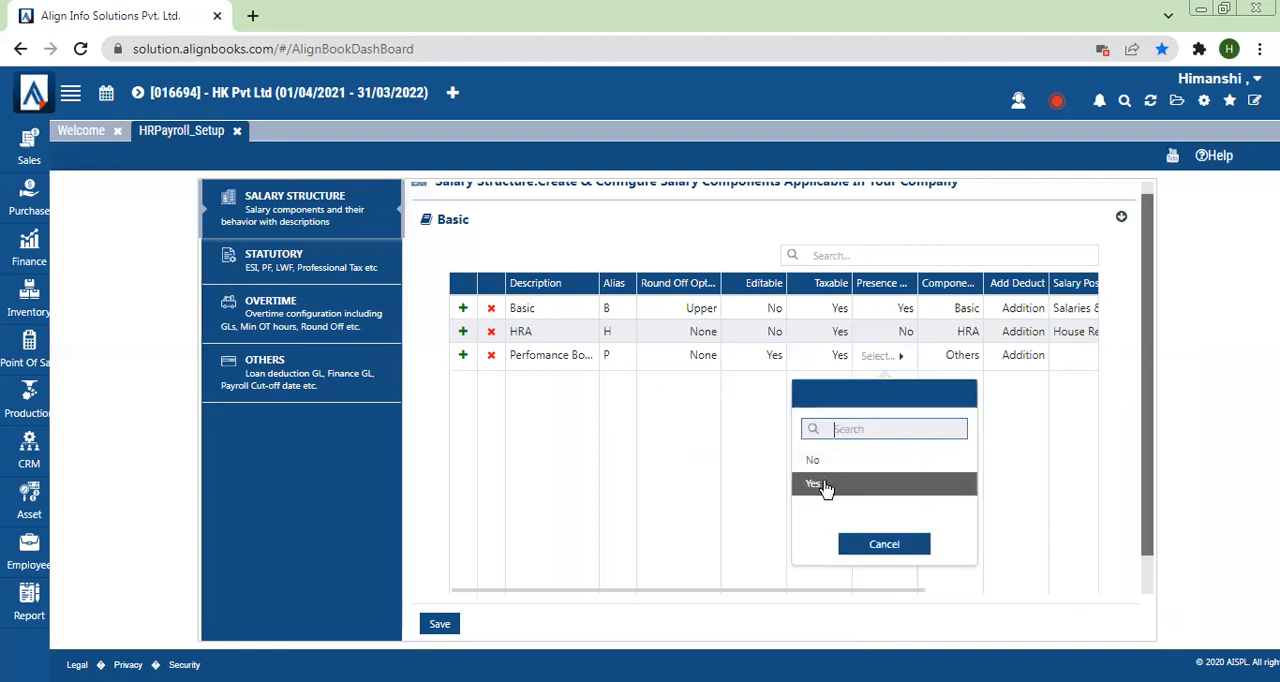
left_click(964, 358)
left_click(964, 358)
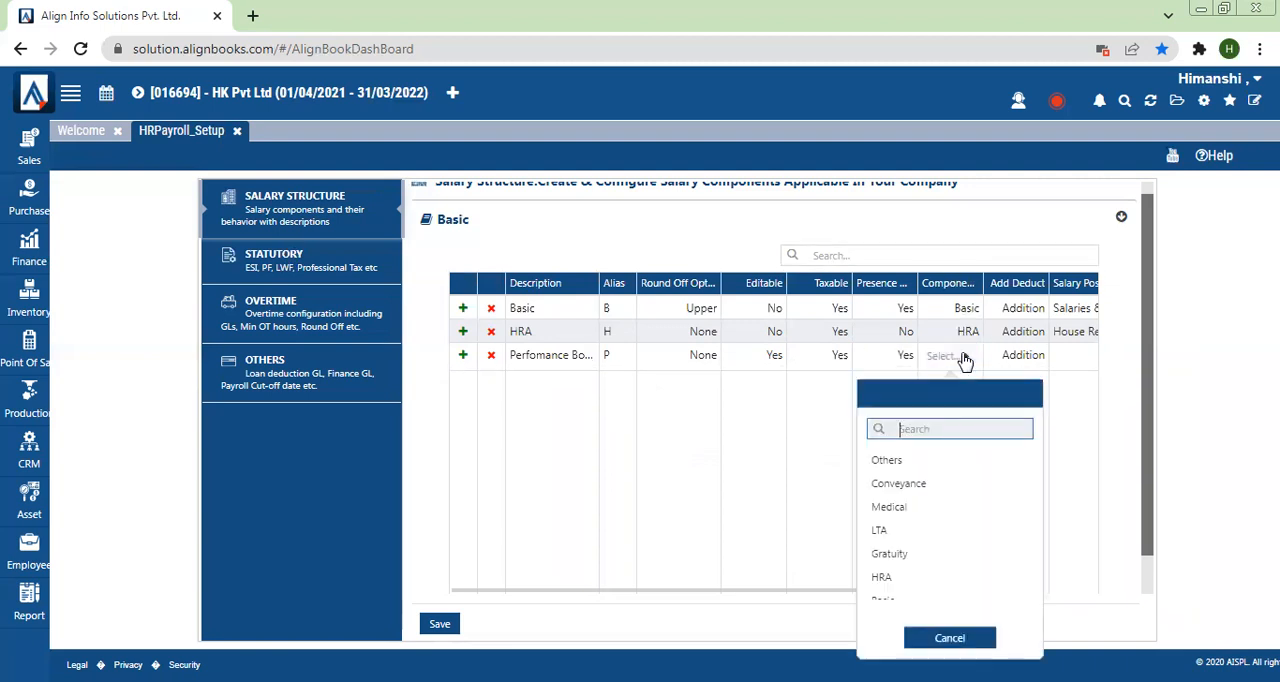
key("Up")
key("Down")
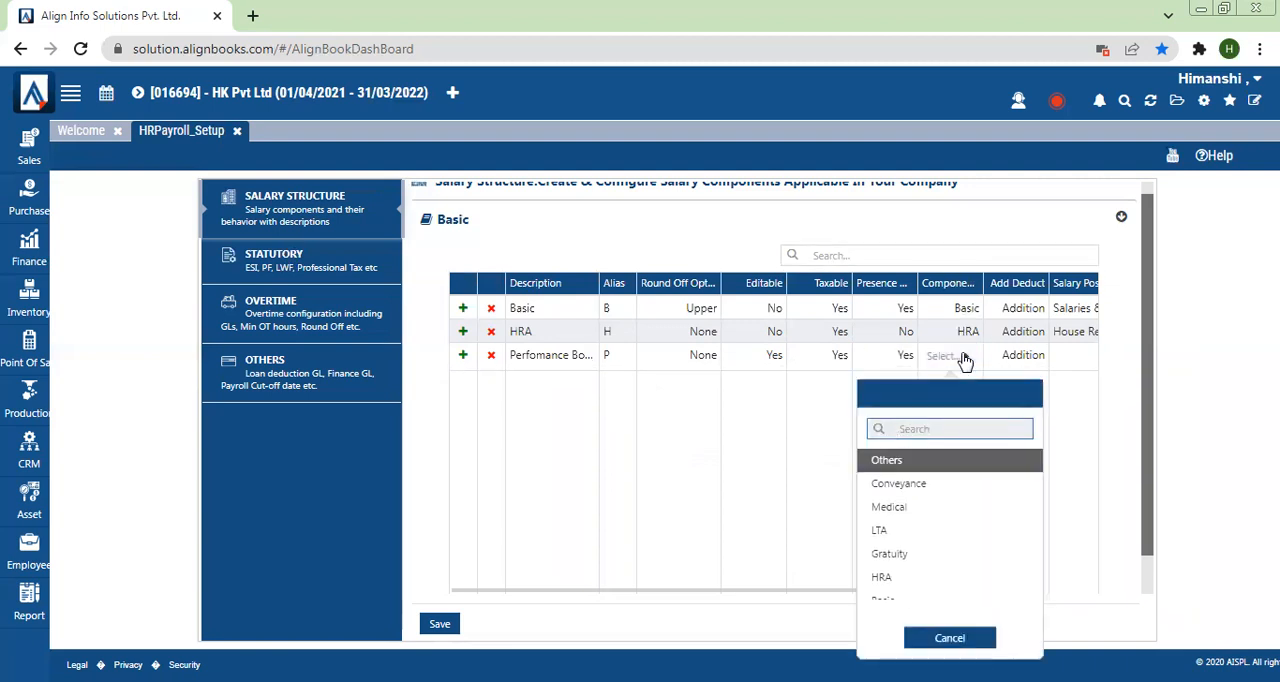
key("Return")
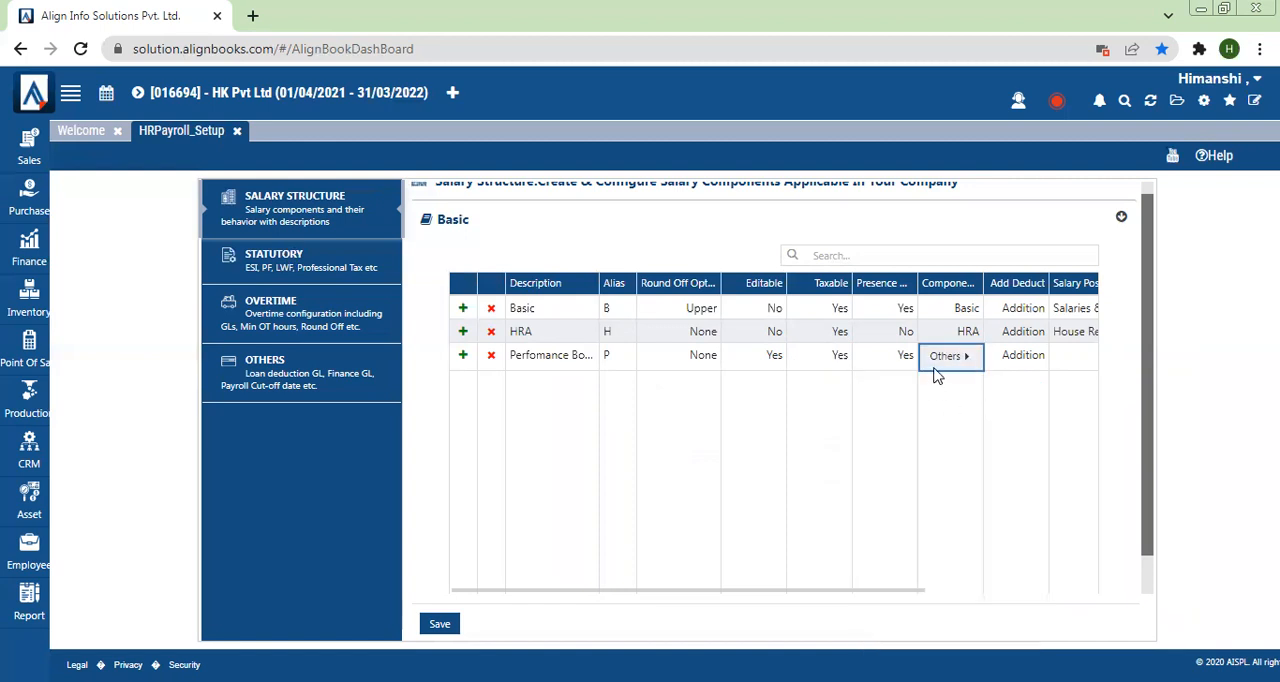
Step: Assign Incentive to Staff as the Salary Posting GL of the performance bonus component
left_click_drag(857, 594, 1022, 576)
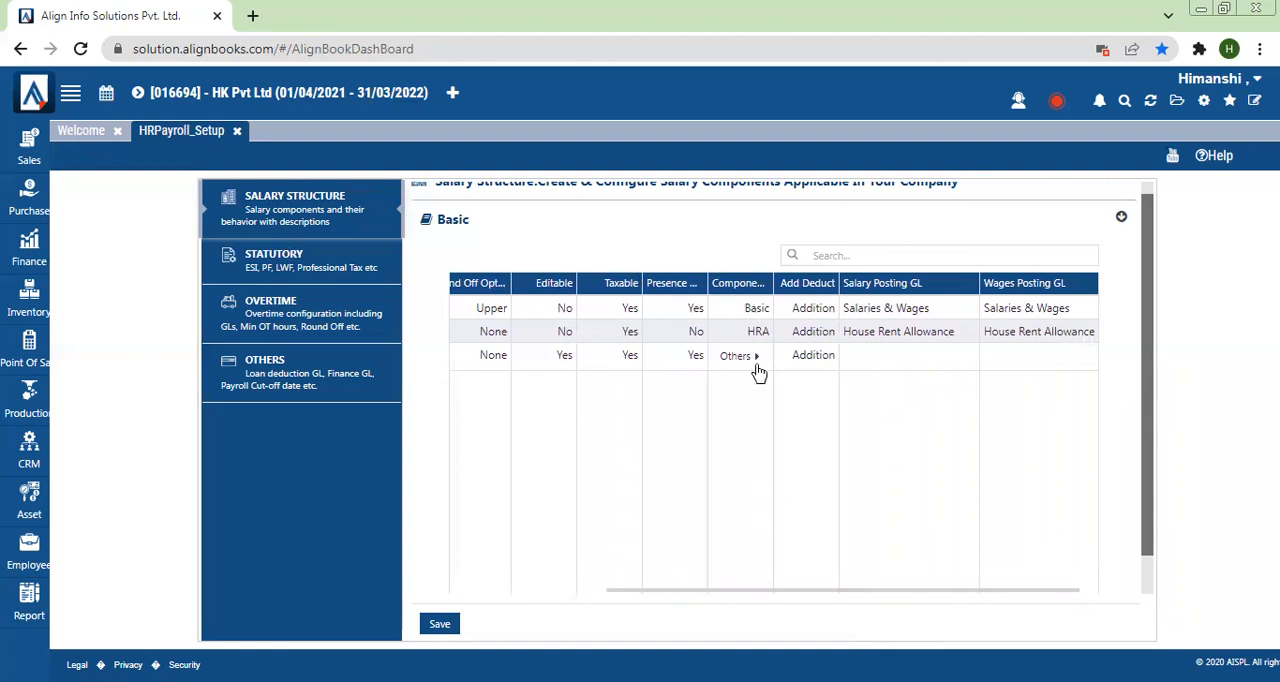
left_click(868, 366)
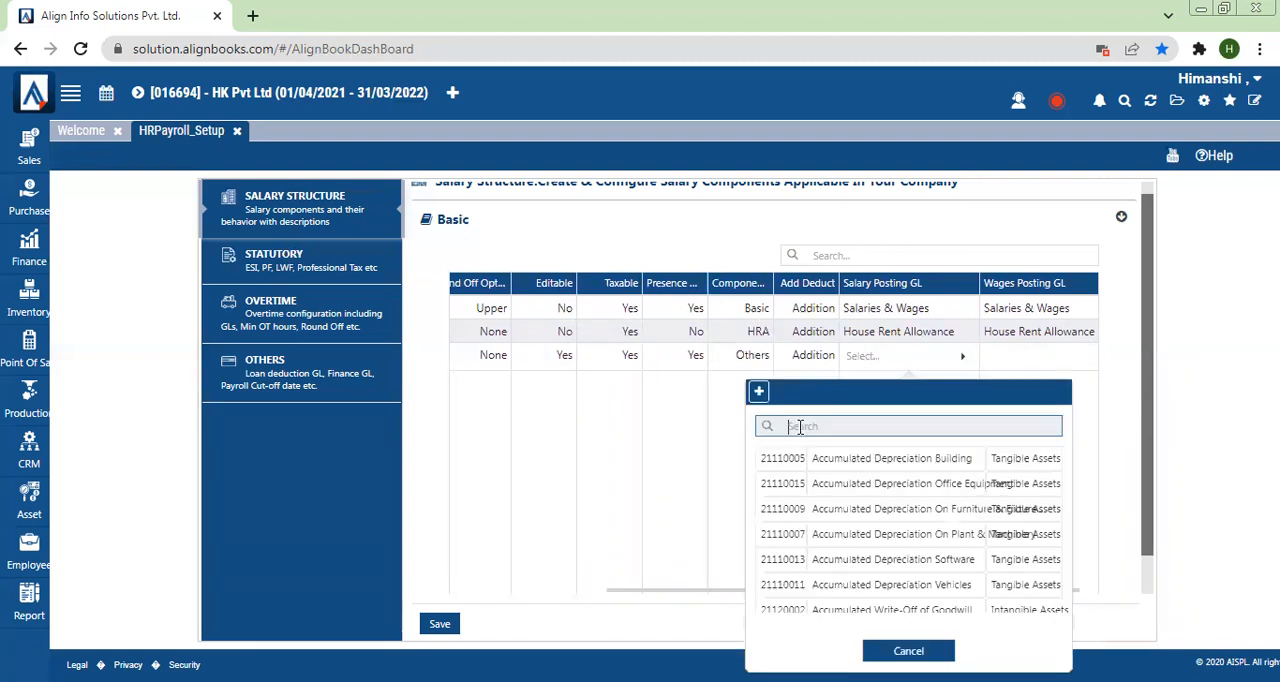
type("Incen")
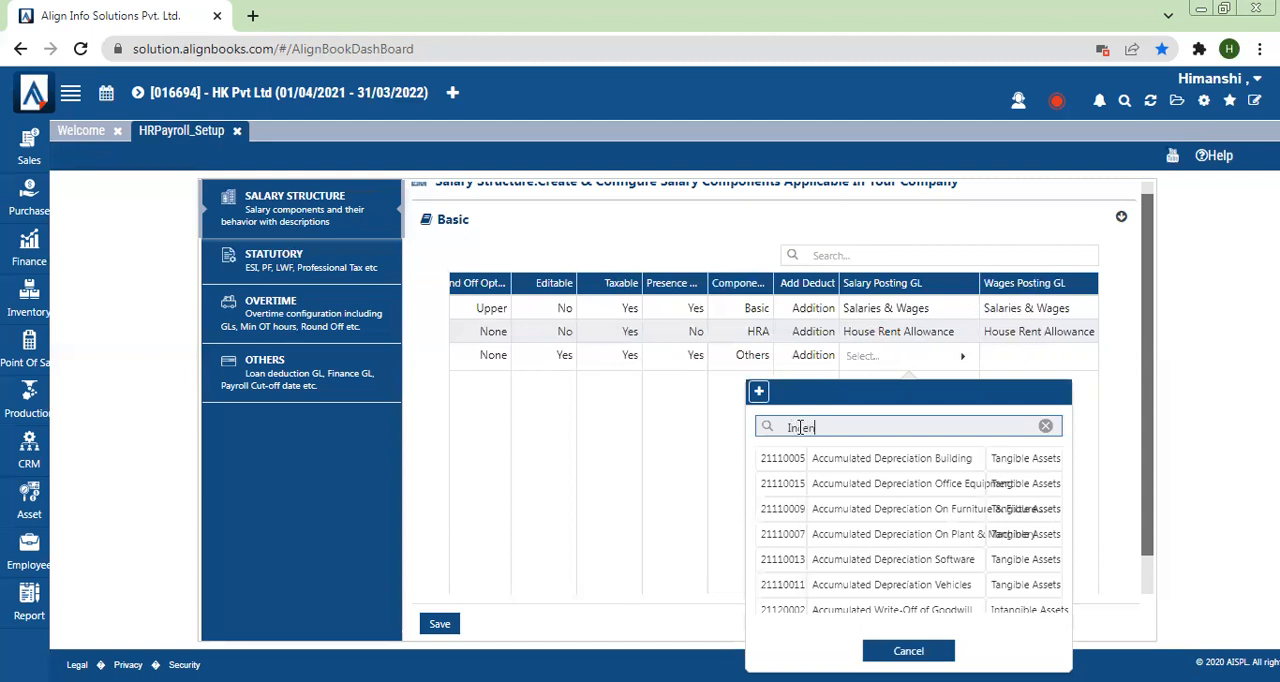
left_click(836, 514)
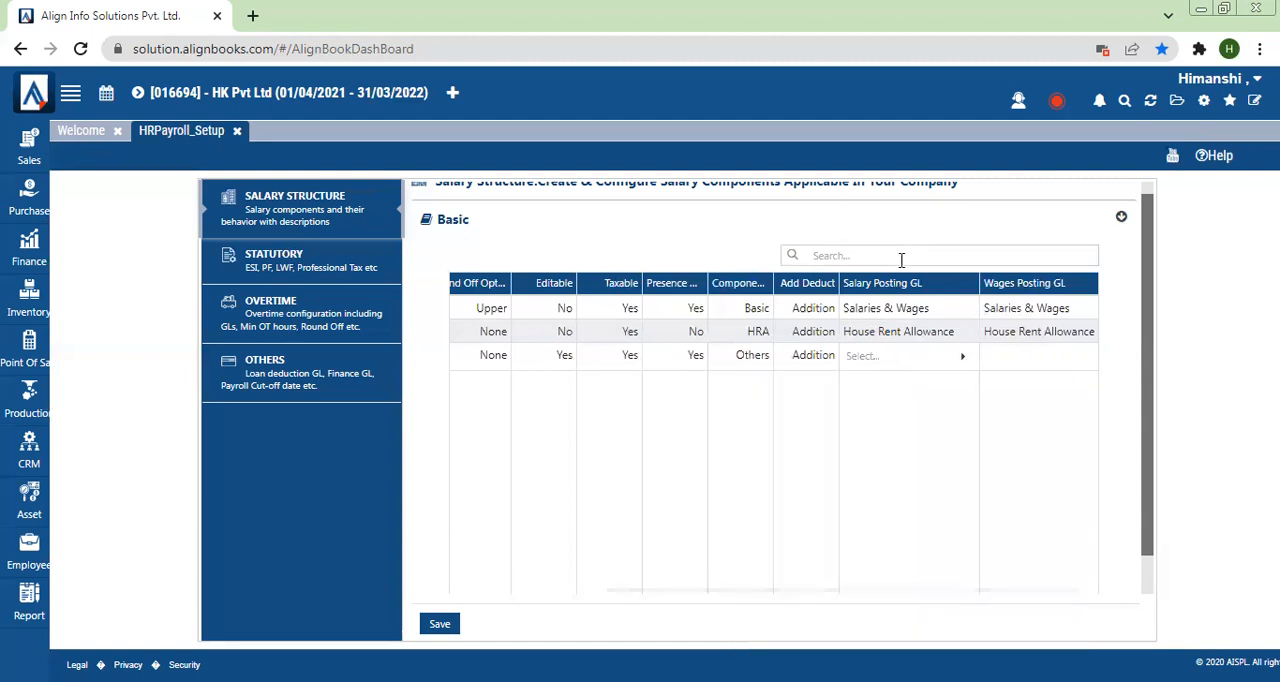
Step: Assign Incentive to Staff as the Wages Posting GL of the performance bonus component, and save the salary structure
left_click(1012, 368)
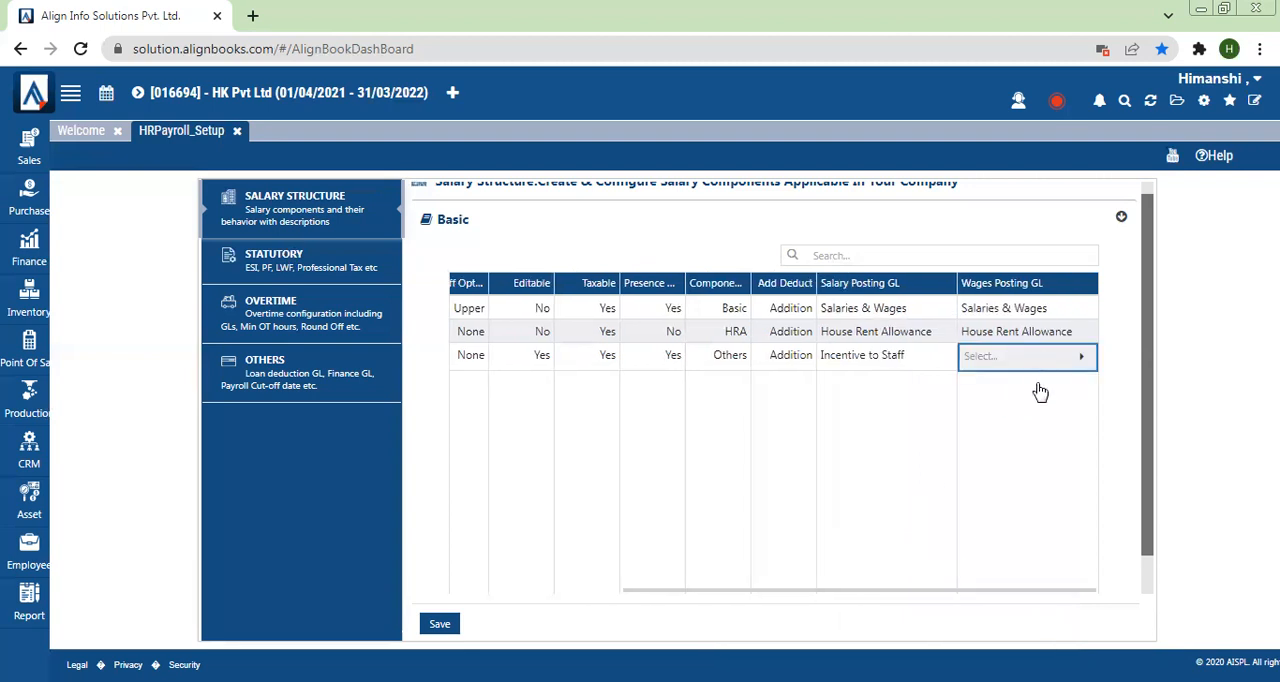
left_click(1040, 358)
type("Inc")
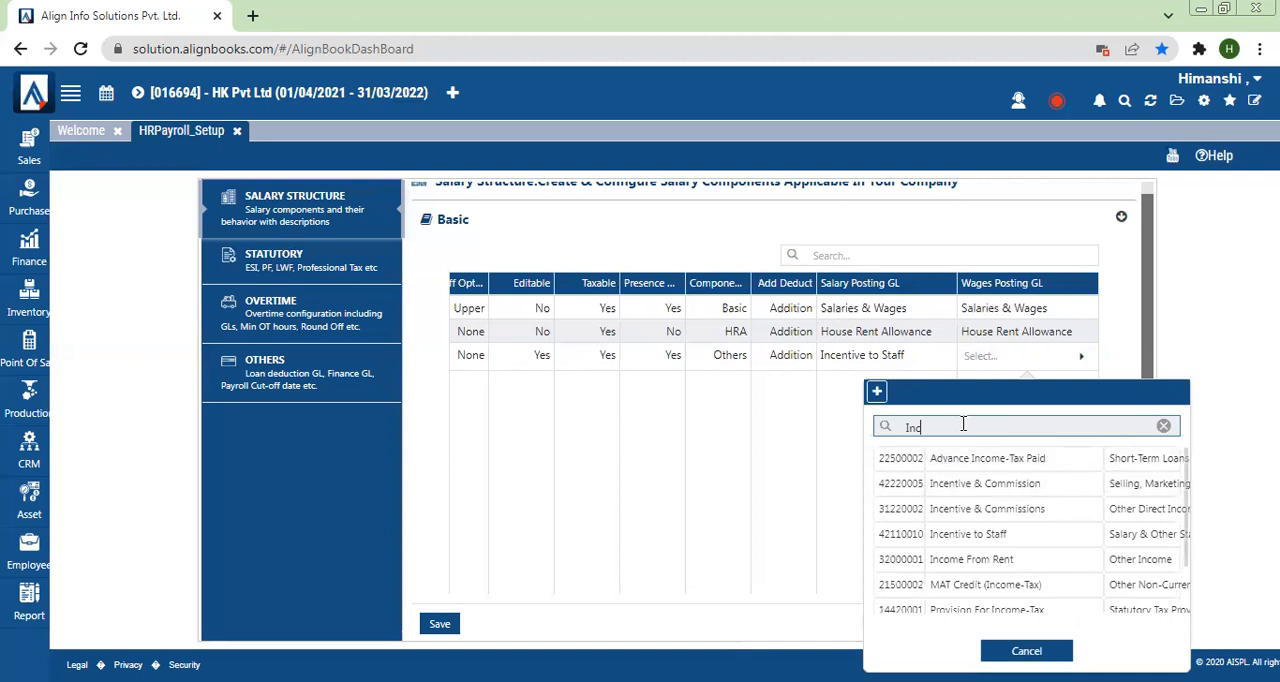
left_click(955, 536)
left_click(955, 536)
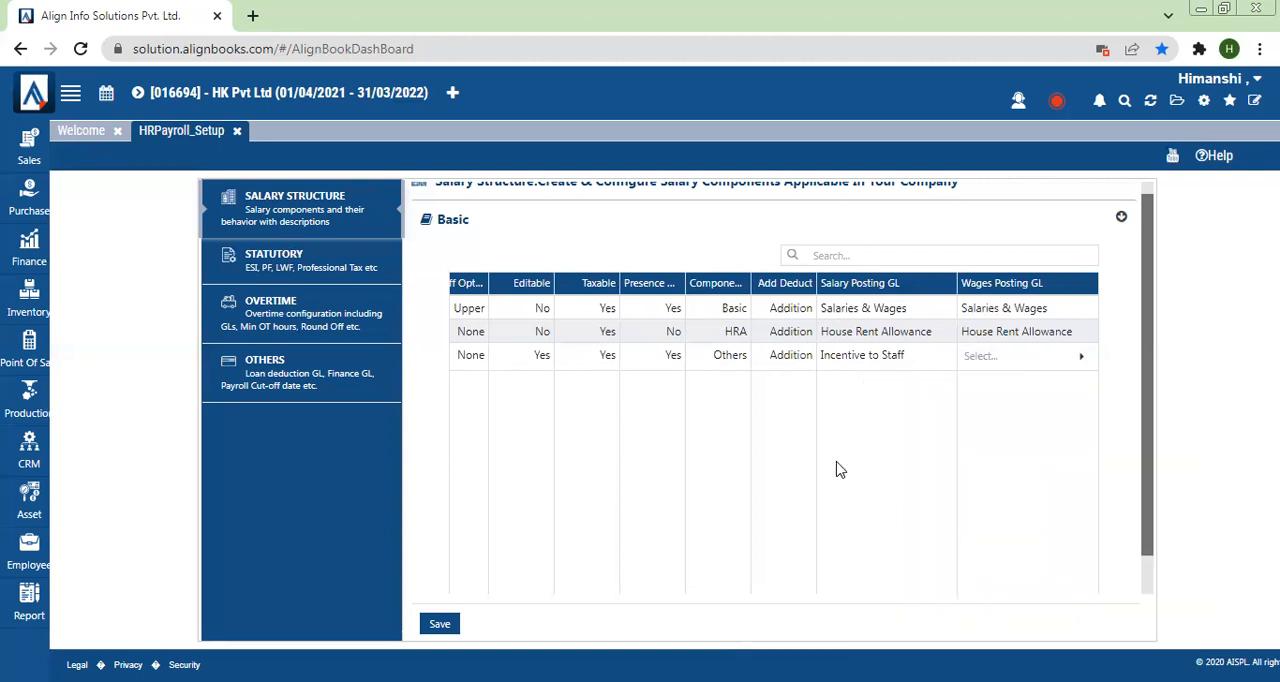
left_click(445, 628)
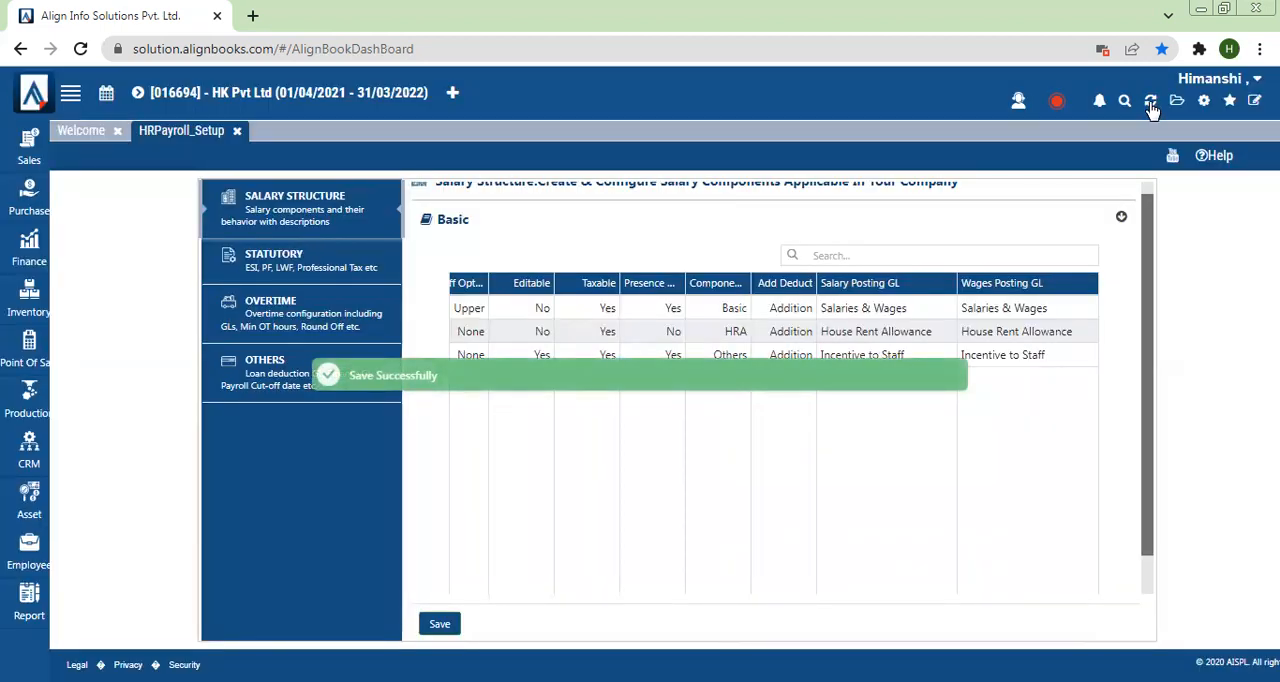
Step: Refresh the application, closing all pages, and open the record of Employee 1 in the Employee Master for editing
left_click(1150, 101)
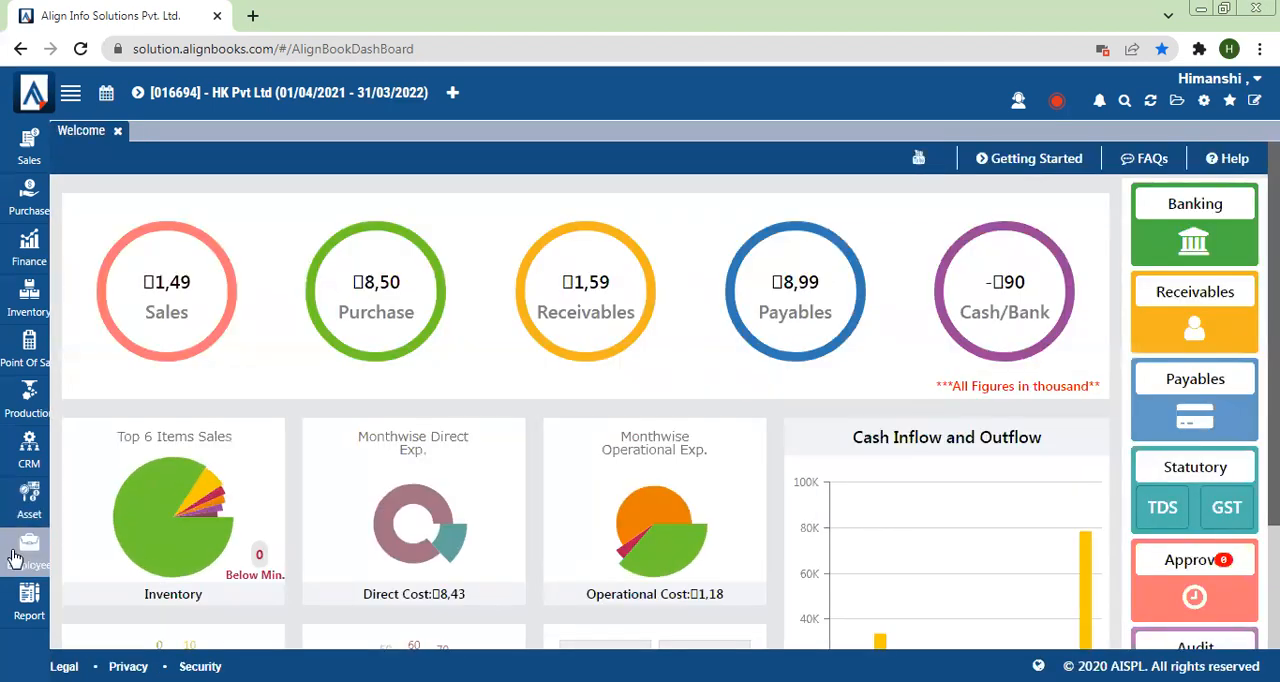
left_click(15, 556)
left_click(140, 269)
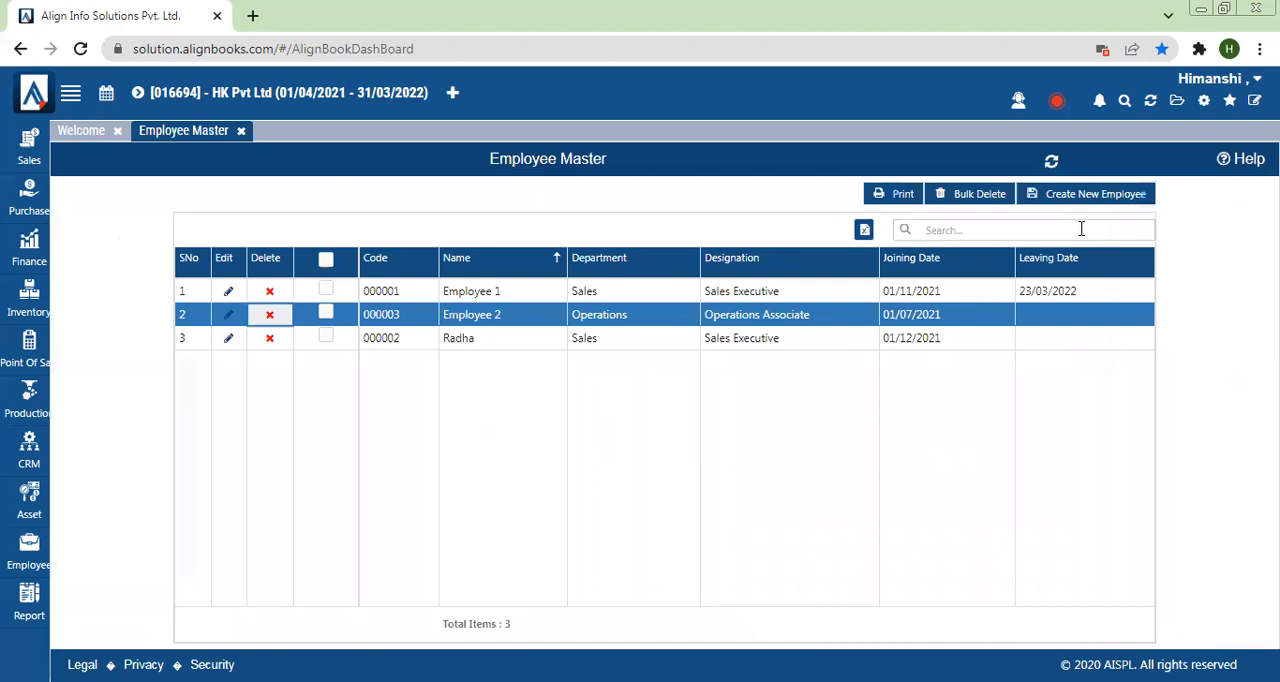
left_click(228, 292)
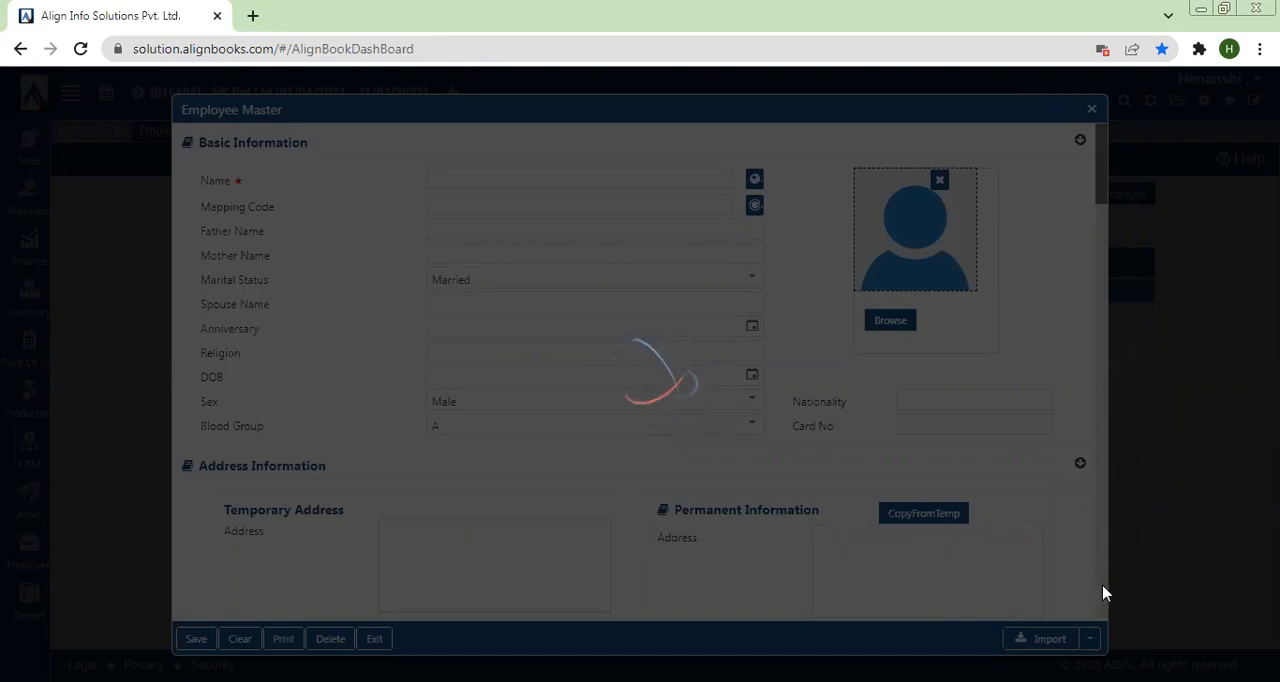
Step: Set the HRA amount in Employee 1's salary structure to 5,000
scroll(1104, 593, "down", 5)
scroll(1104, 593, "down", 10)
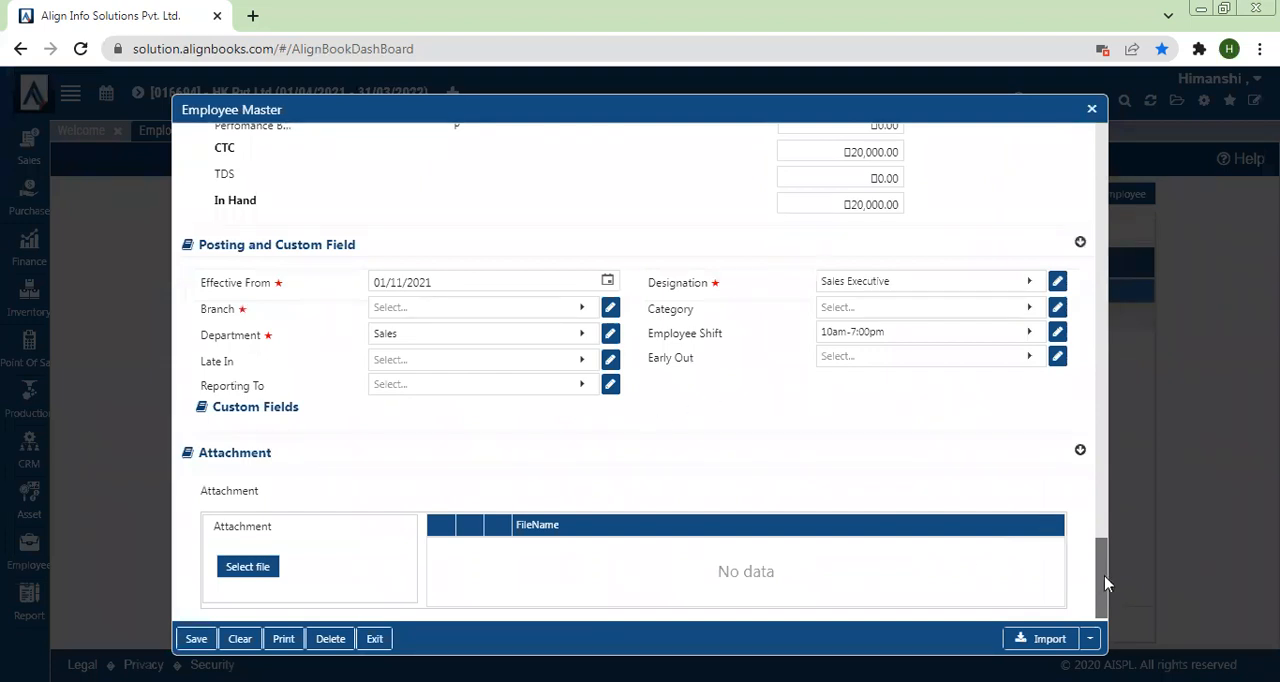
scroll(1104, 583, "up", 3)
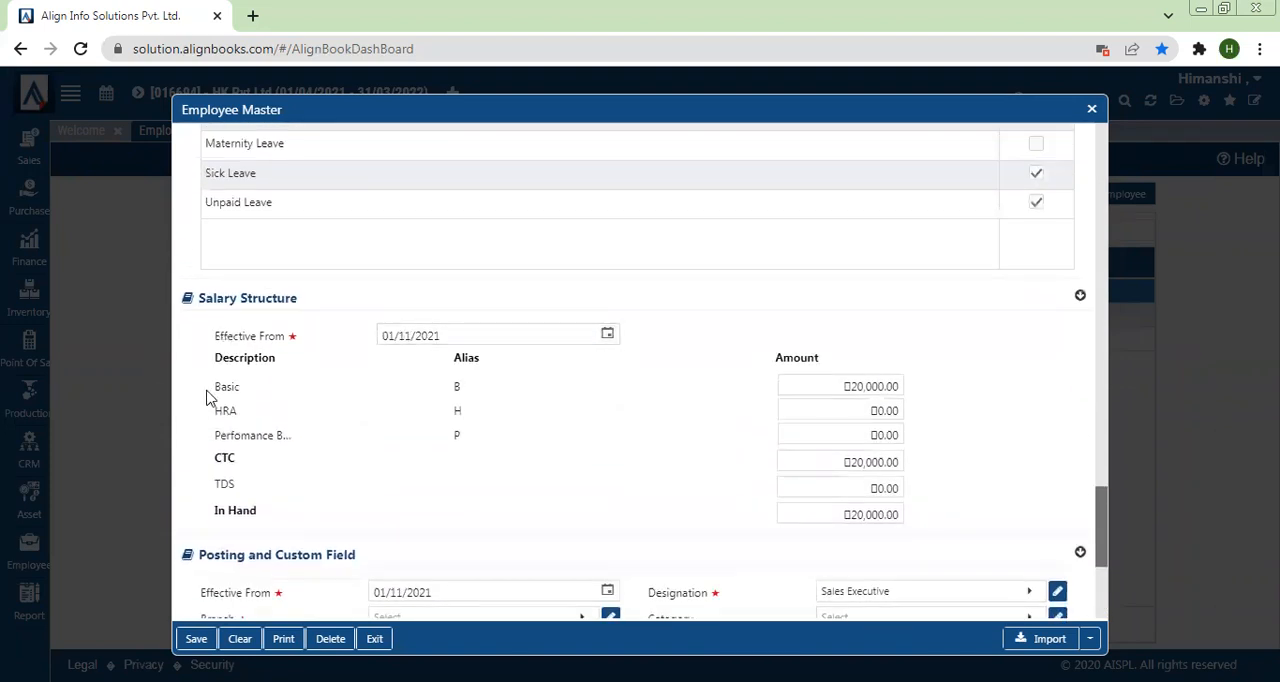
left_click_drag(212, 395, 443, 411)
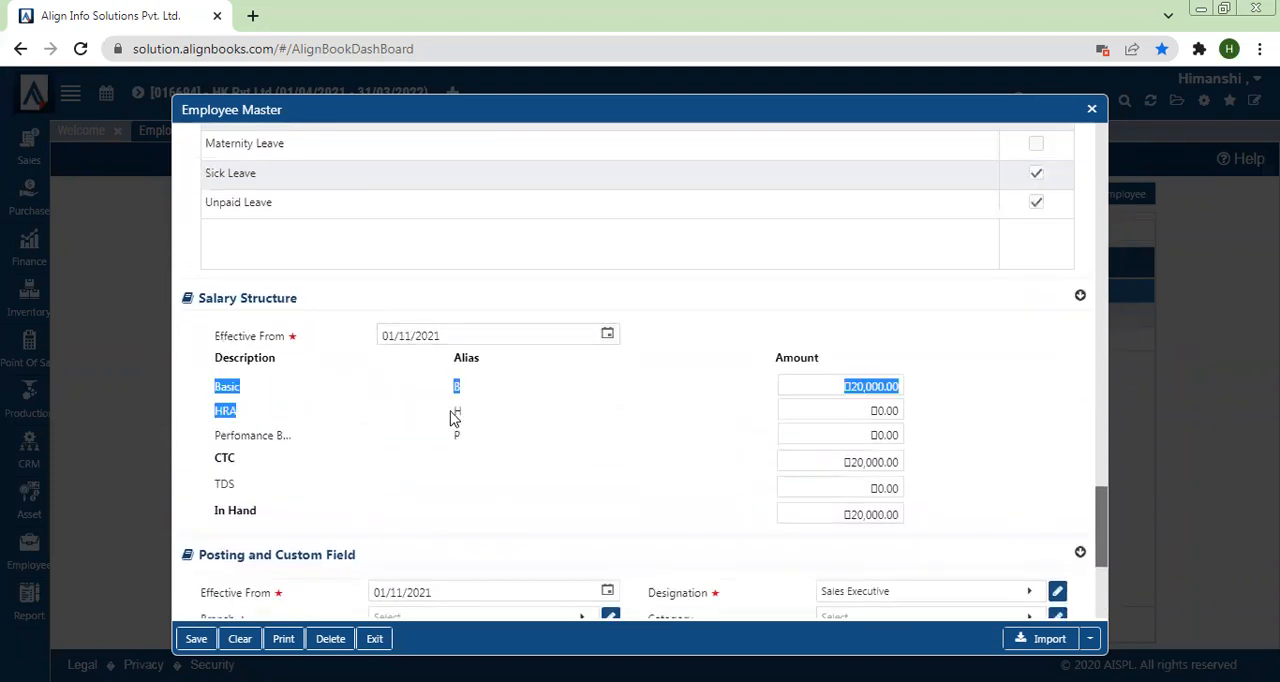
left_click(875, 366)
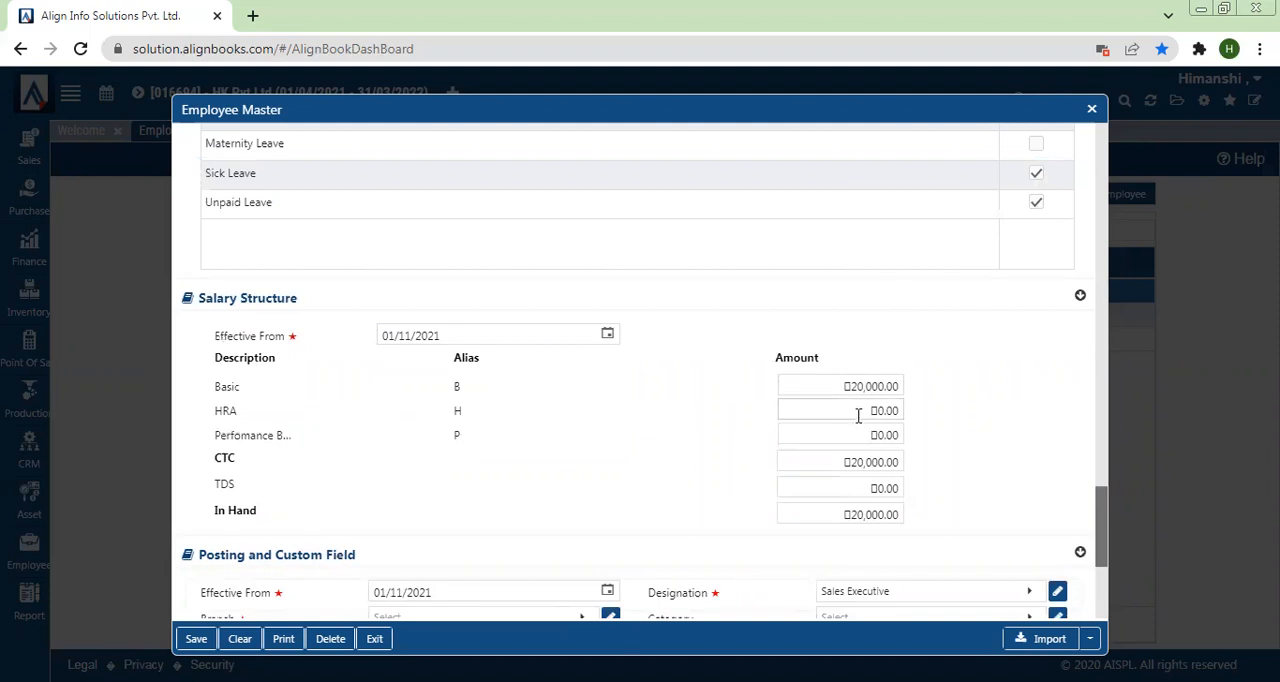
left_click(858, 416)
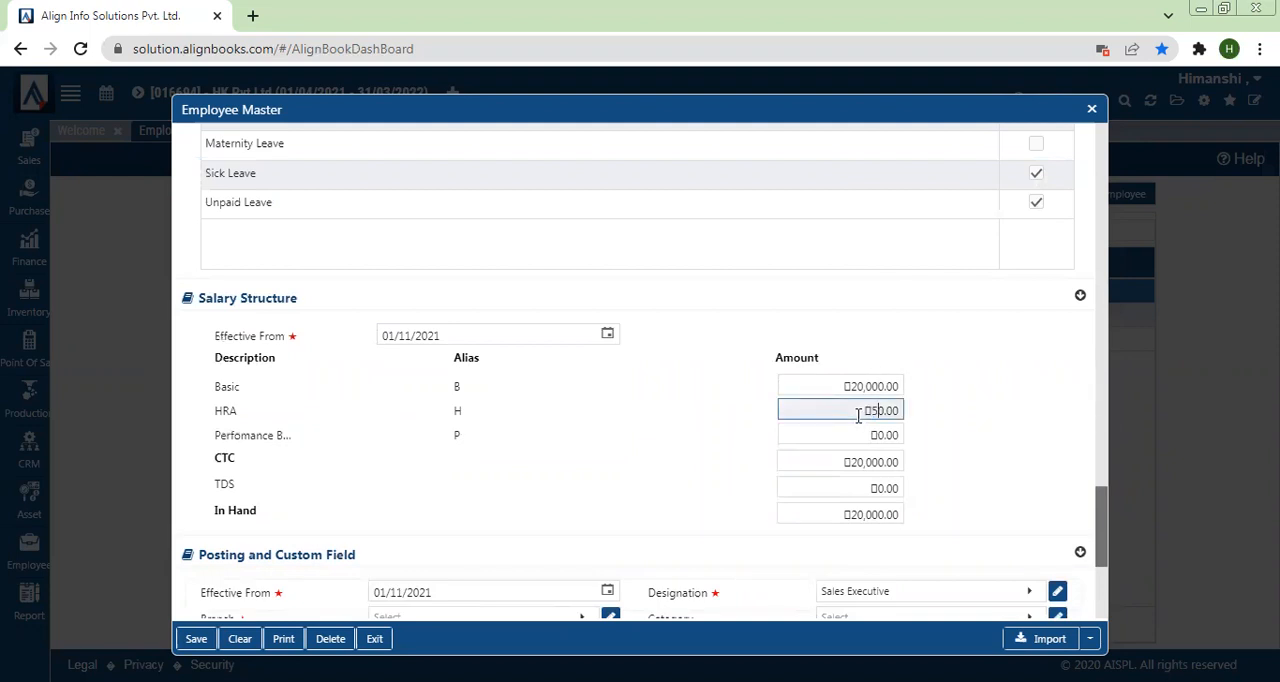
type("5")
left_click(374, 454)
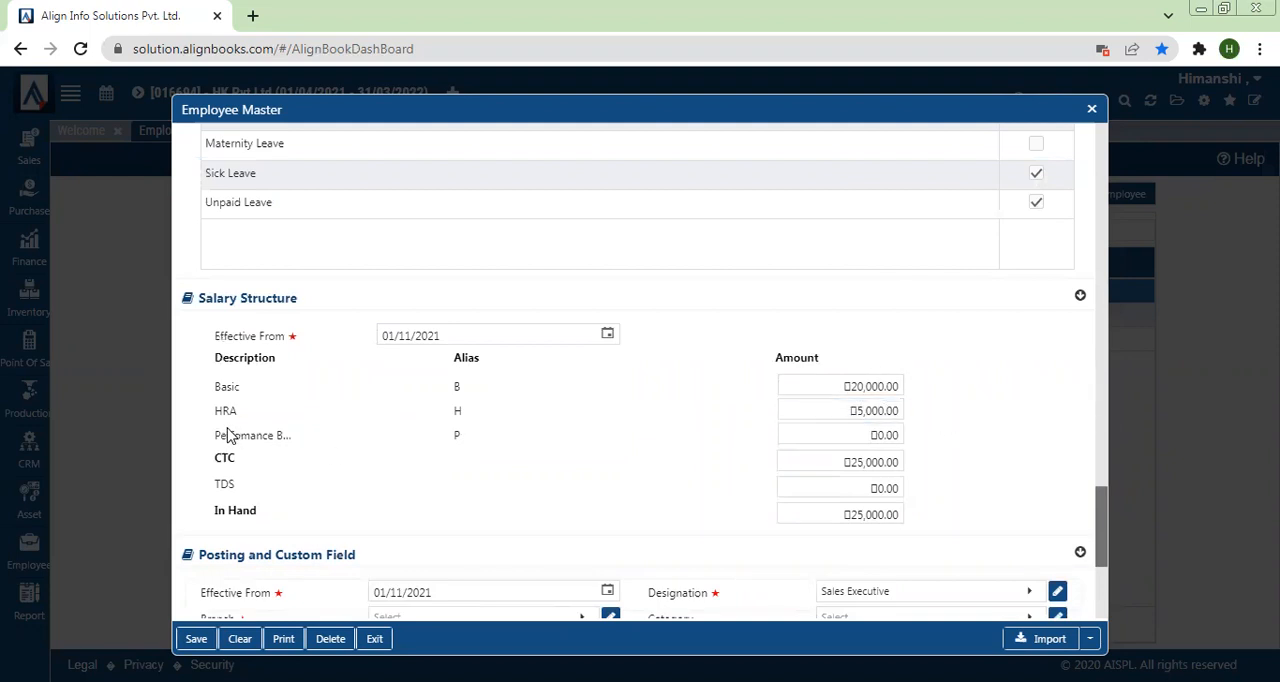
left_click_drag(212, 441, 341, 446)
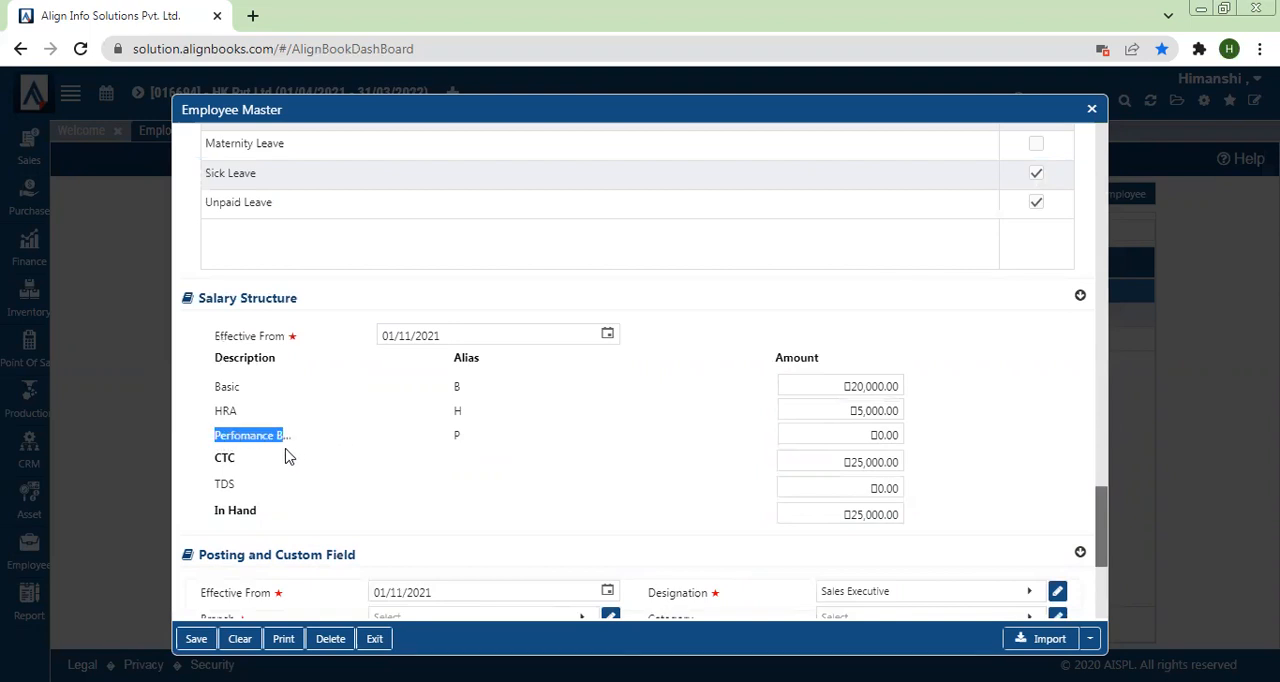
Step: Set the required Branch in Employee 1's posting details to Default, and save the employee record
left_click(197, 639)
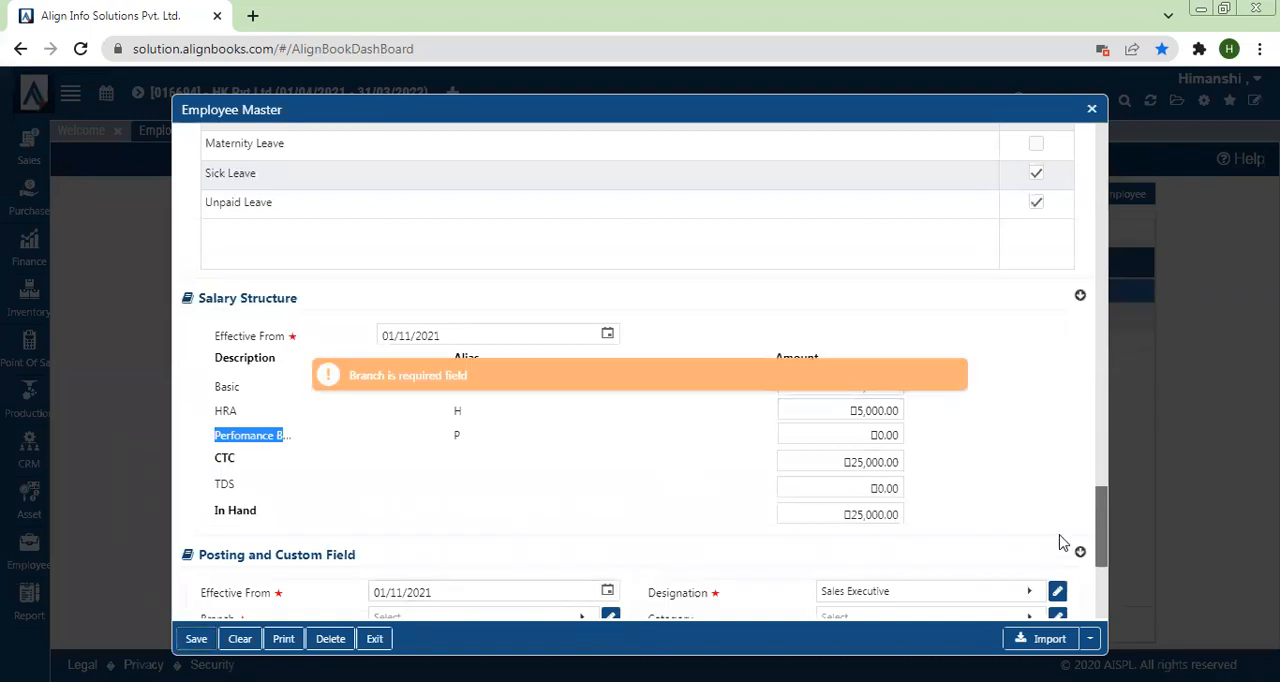
left_click_drag(1103, 534, 1108, 592)
left_click(423, 310)
left_click(397, 410)
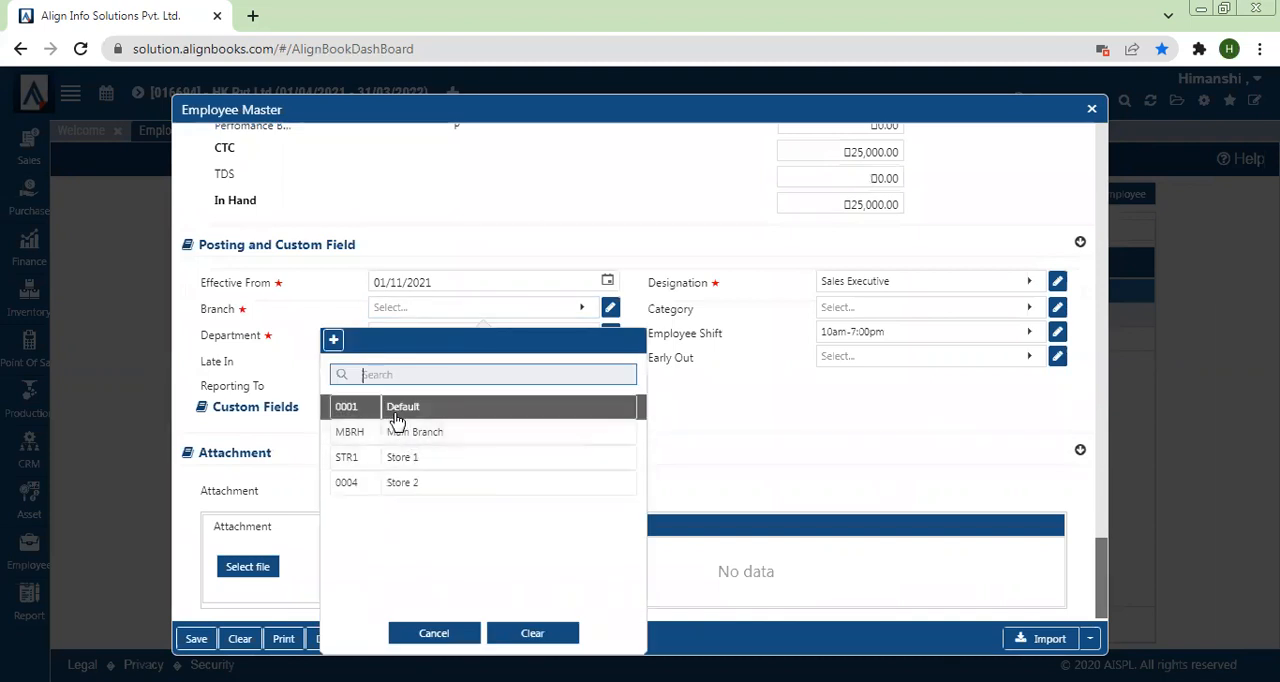
left_click(196, 639)
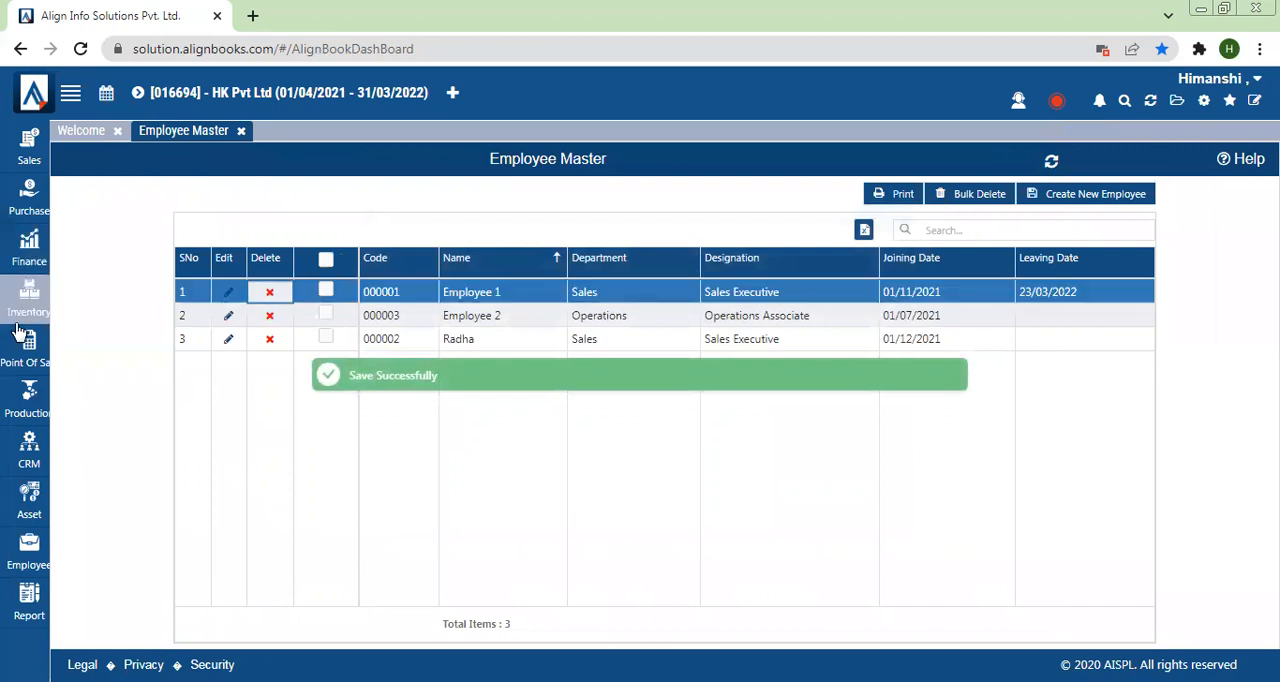
Step: Open the payroll's Salary Process page and process the salaries for March 2022
left_click(22, 548)
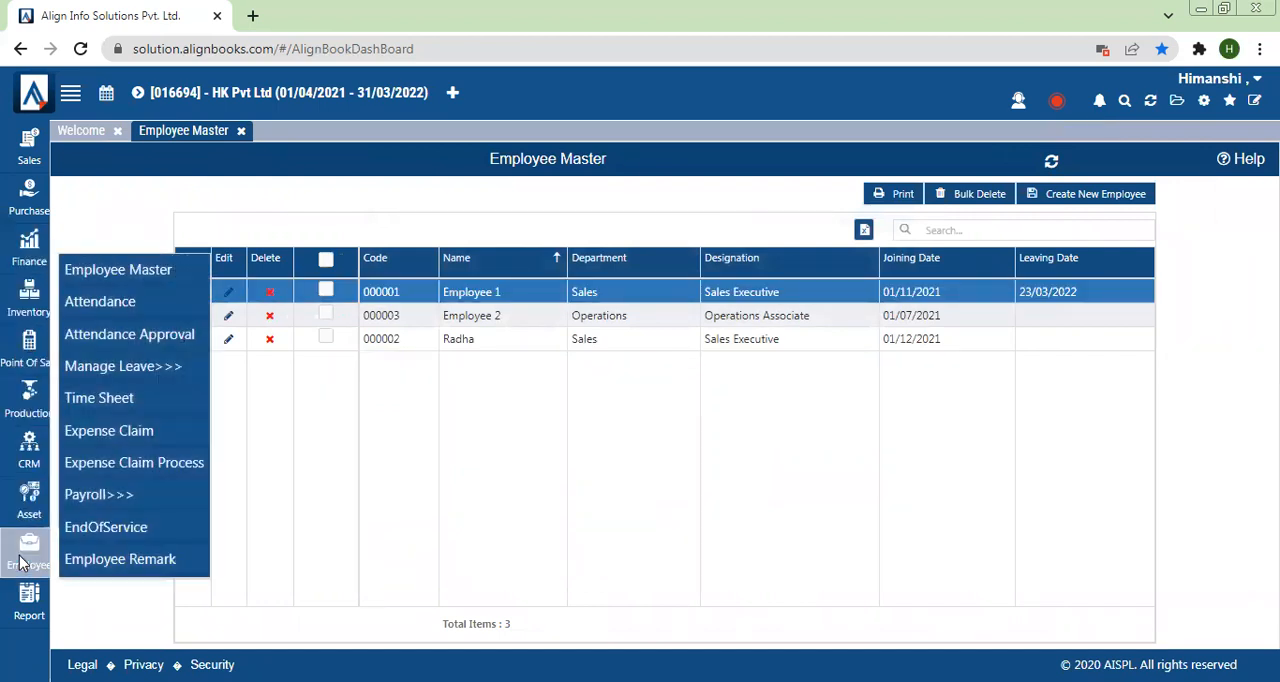
left_click(112, 496)
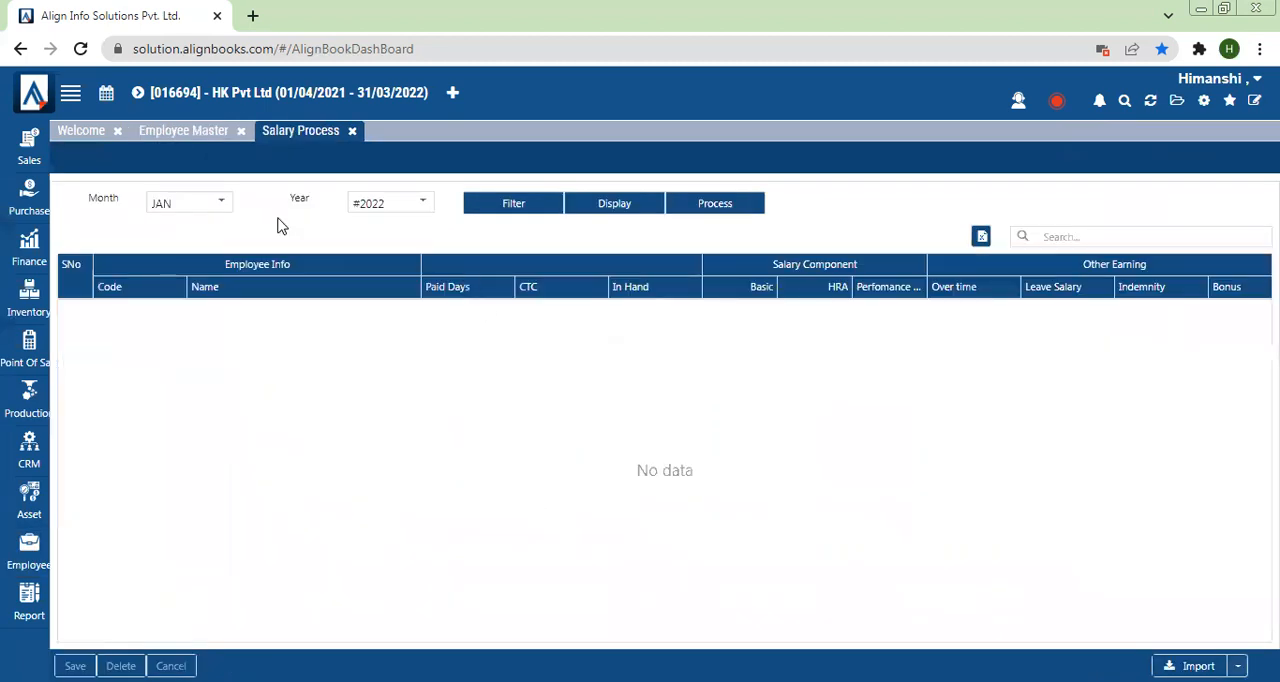
left_click(211, 206)
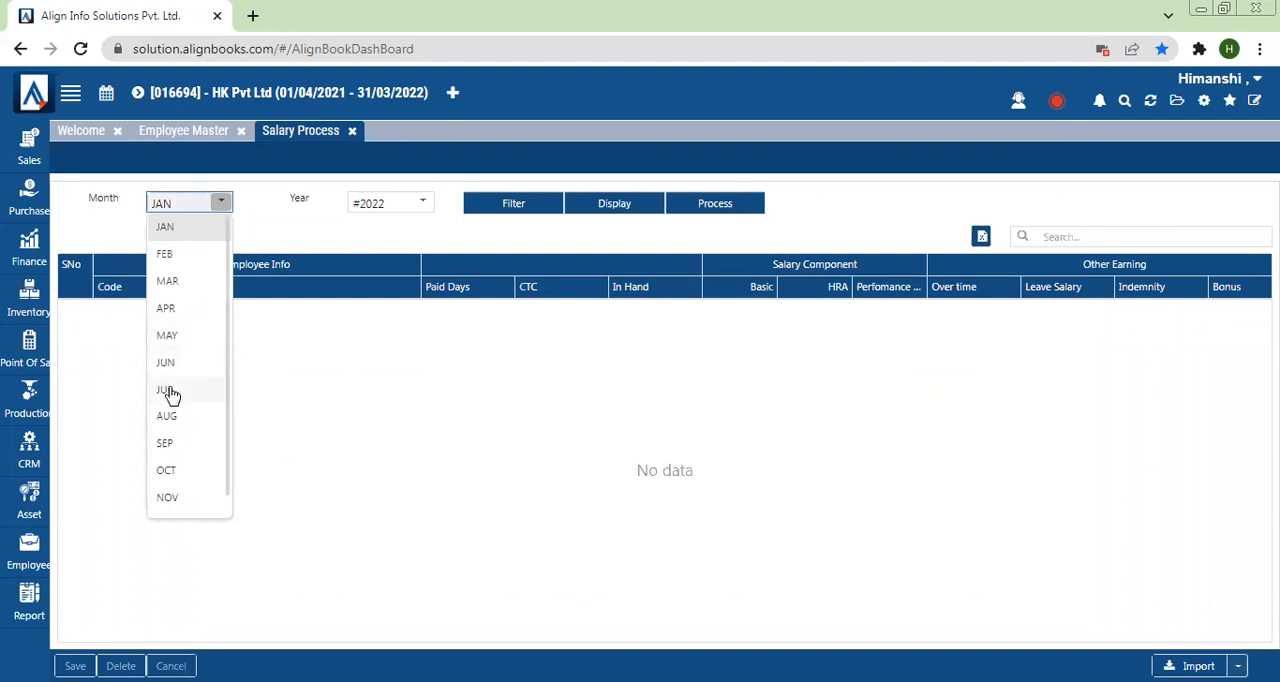
left_click(172, 283)
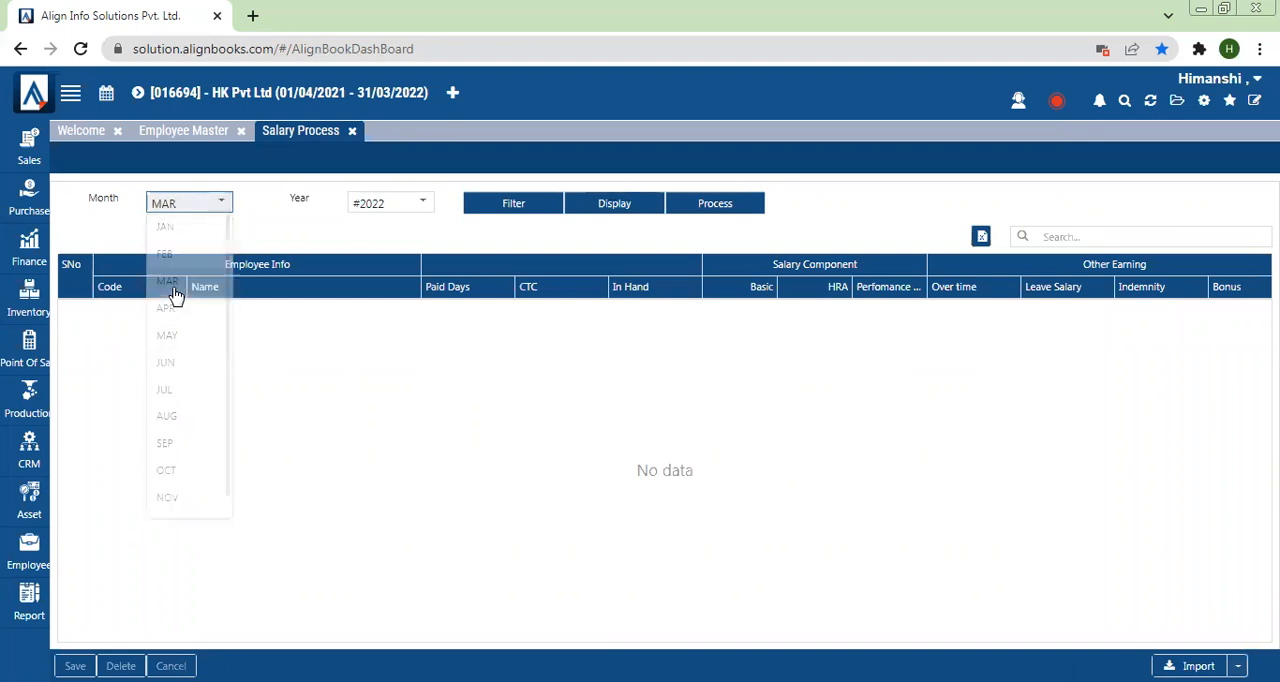
left_click(734, 214)
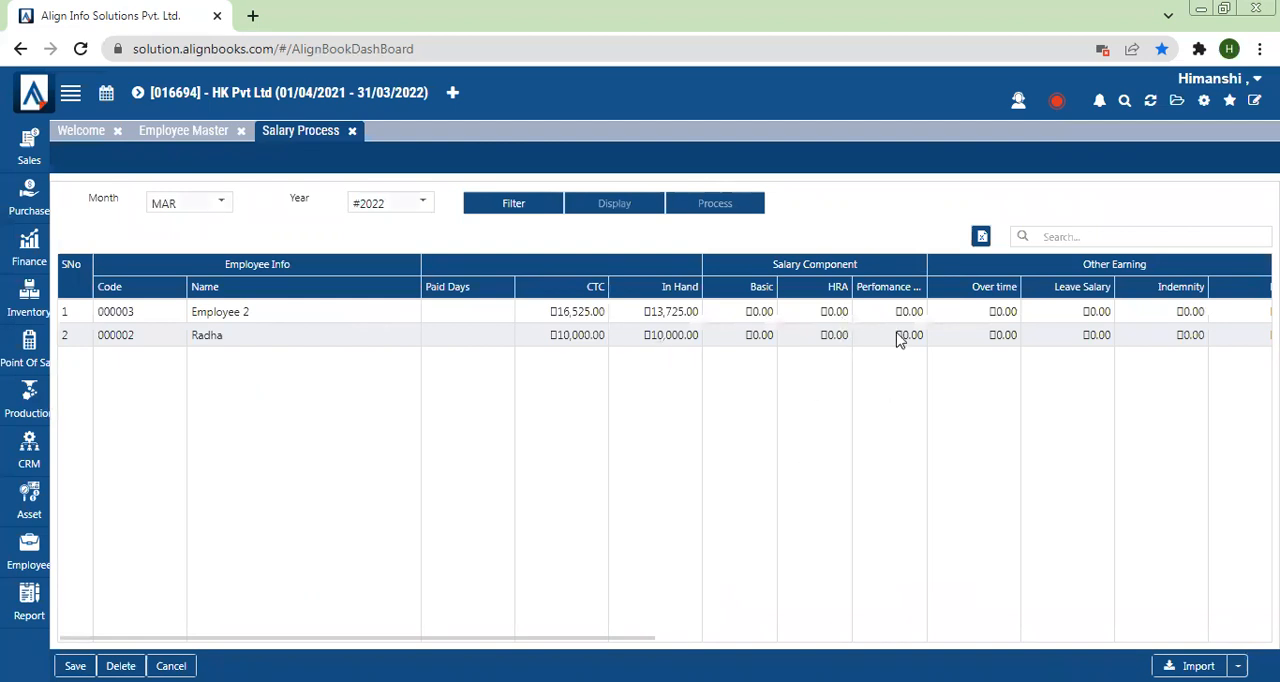
Step: Enter a performance bonus of 1000 for Employee 2 in the March salary sheet
double_click(818, 311)
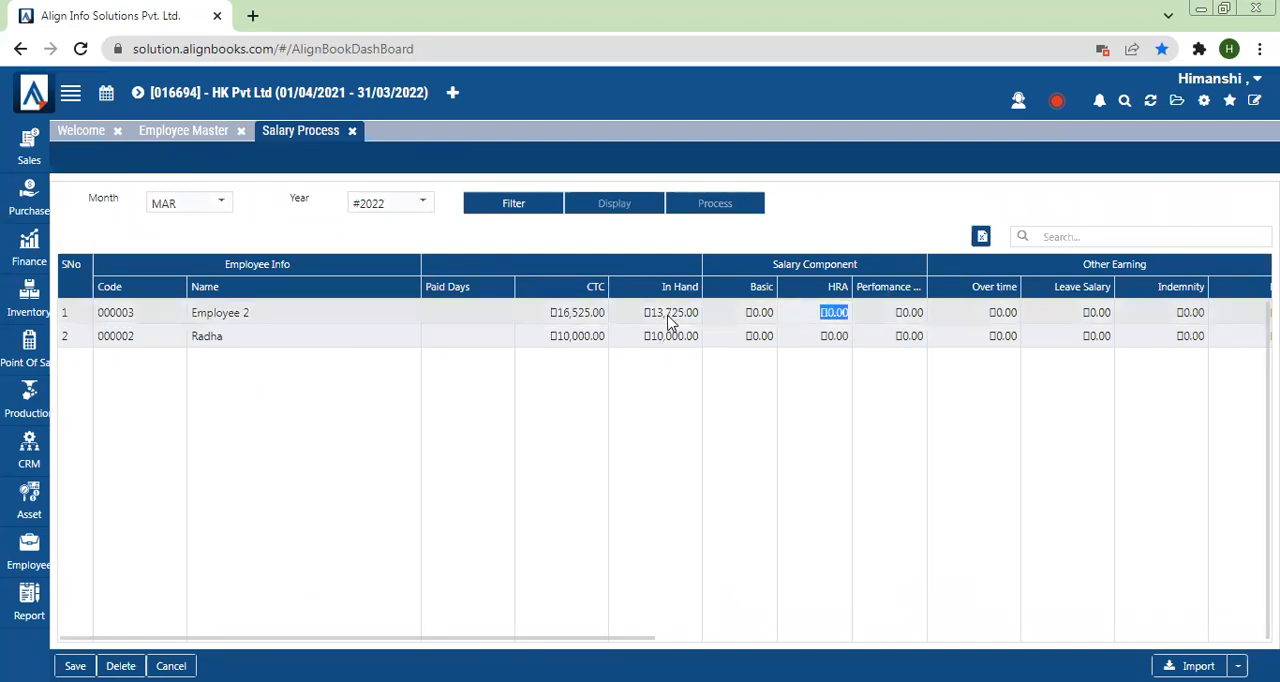
double_click(726, 318)
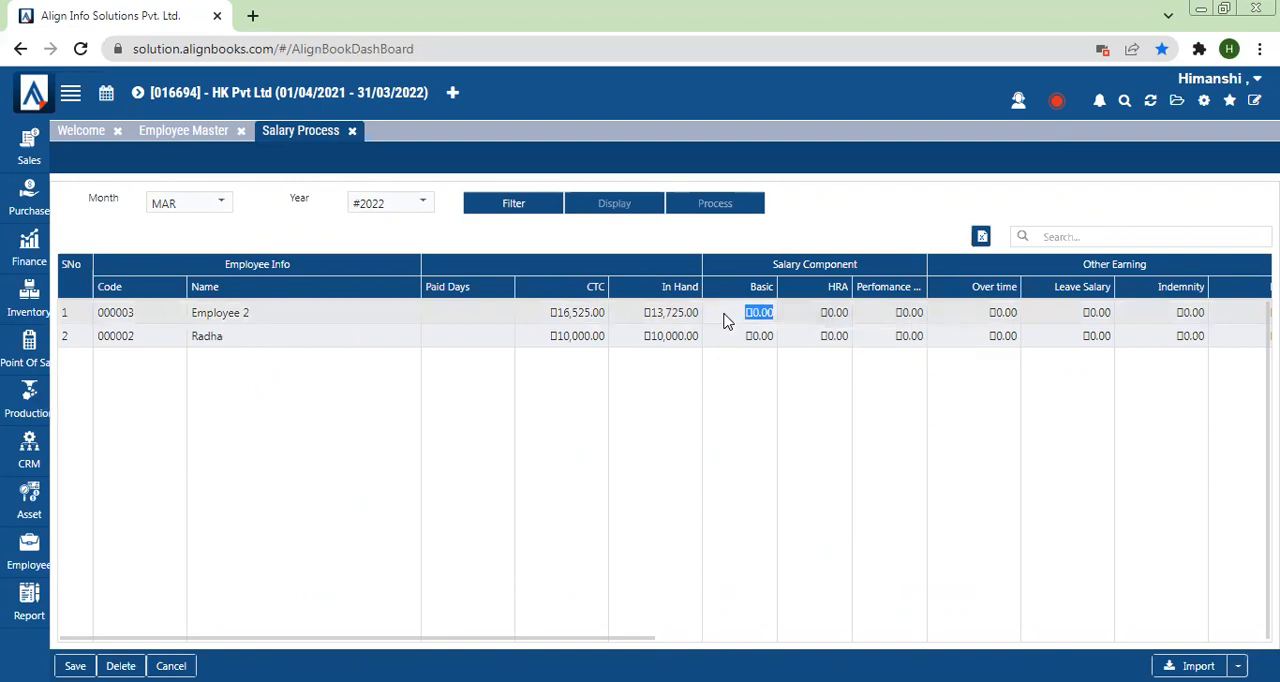
double_click(823, 322)
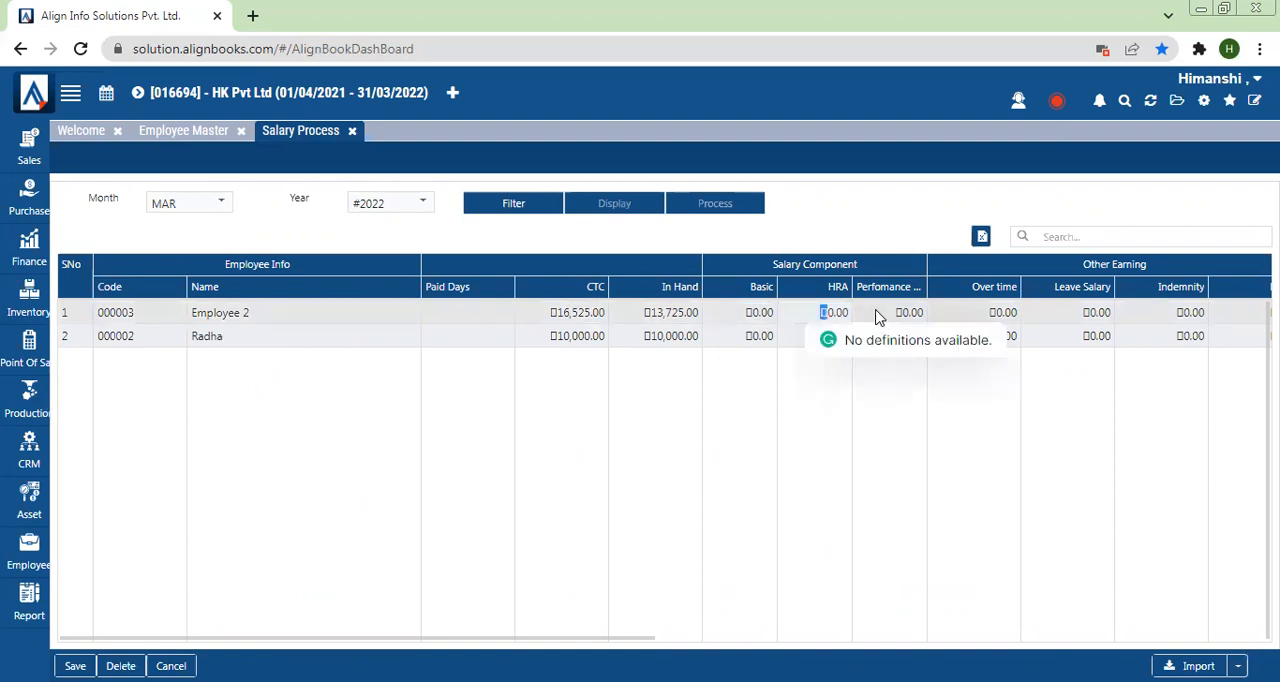
left_click(877, 312)
type("01000")
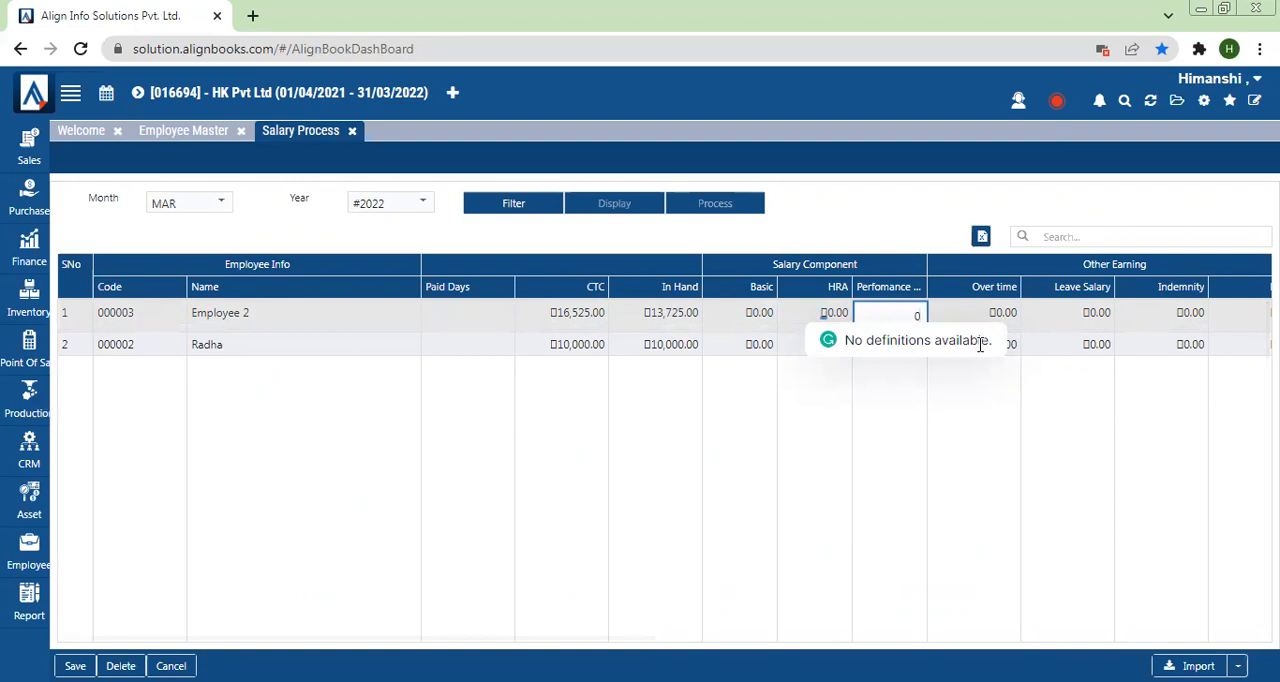
left_click(961, 410)
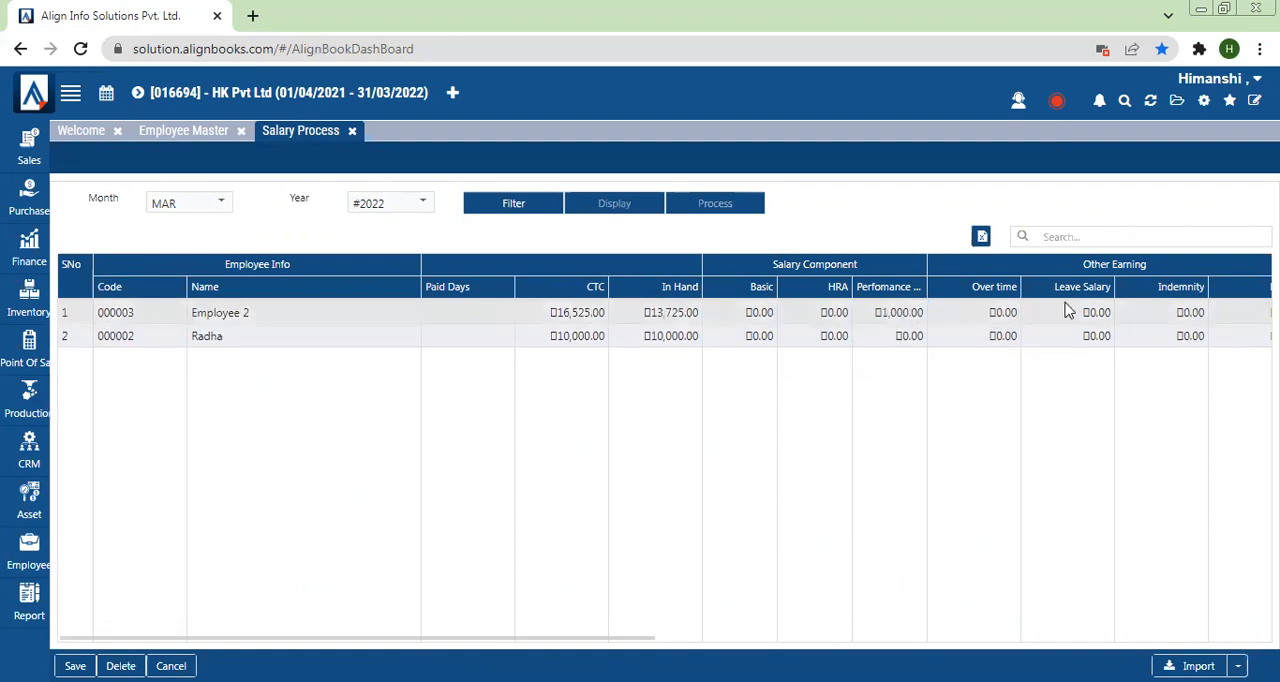
Step: Open the statutory configuration in HR Payroll Setup and examine the Calculation setting of the ESI component
left_click(1205, 103)
left_click(806, 182)
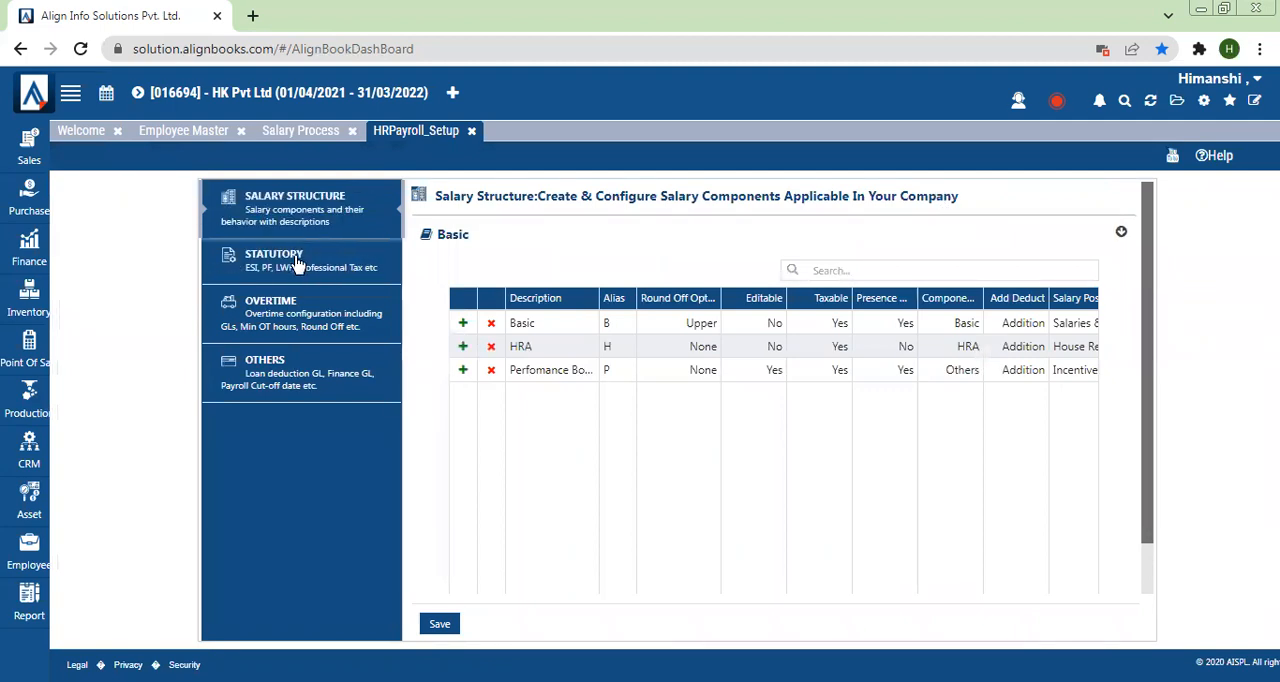
left_click(297, 263)
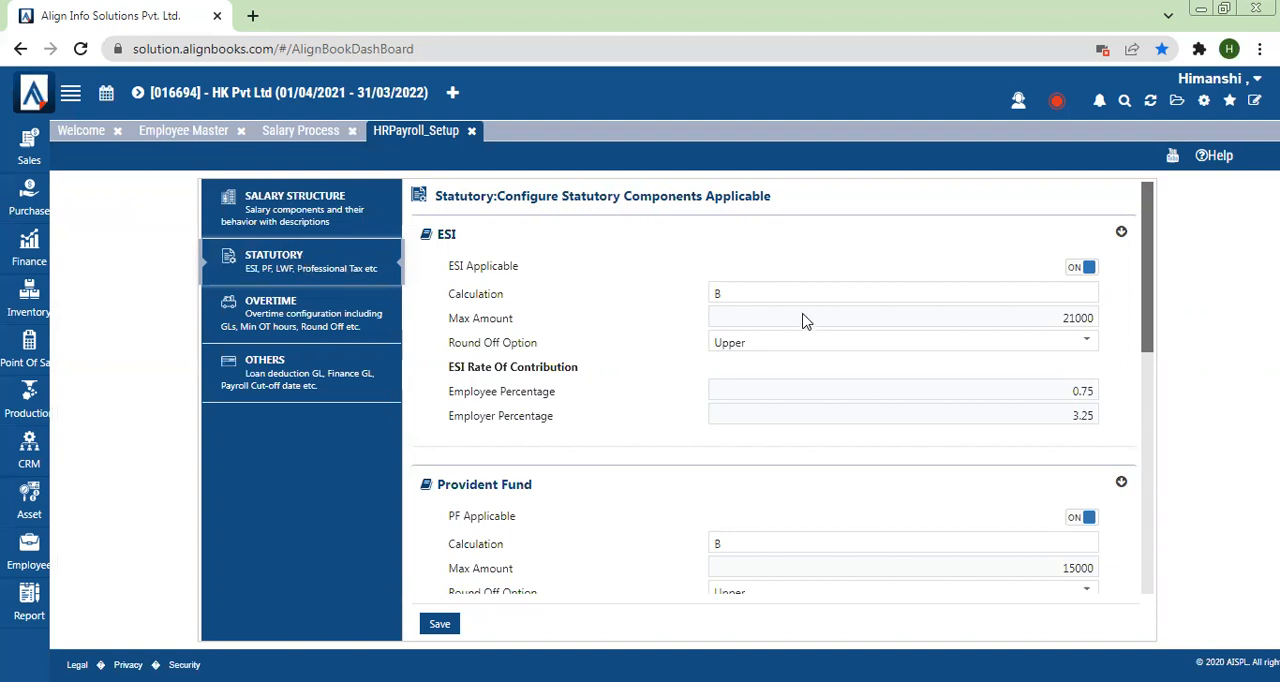
left_click(742, 296)
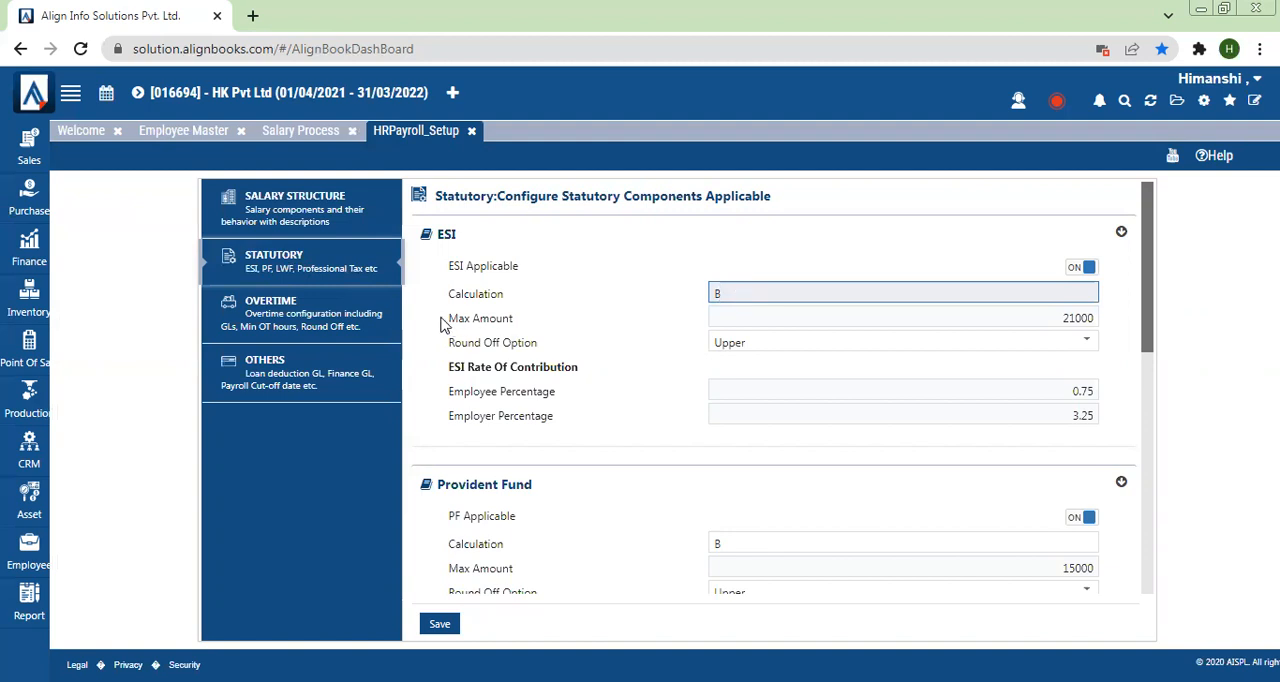
left_click_drag(450, 297, 537, 296)
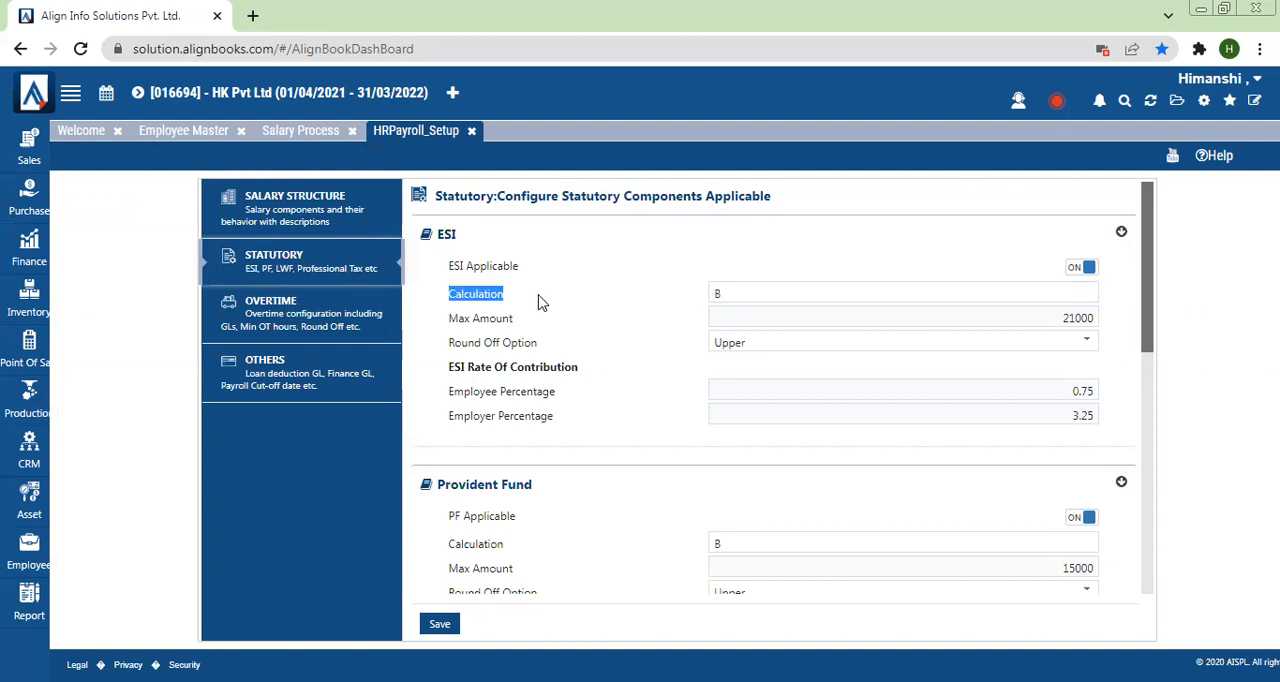
Step: Examine the ESI calculation, maximum amount and remaining statutory settings, and save the statutory configuration
left_click(755, 285)
left_click_drag(447, 318, 526, 337)
left_click(543, 370)
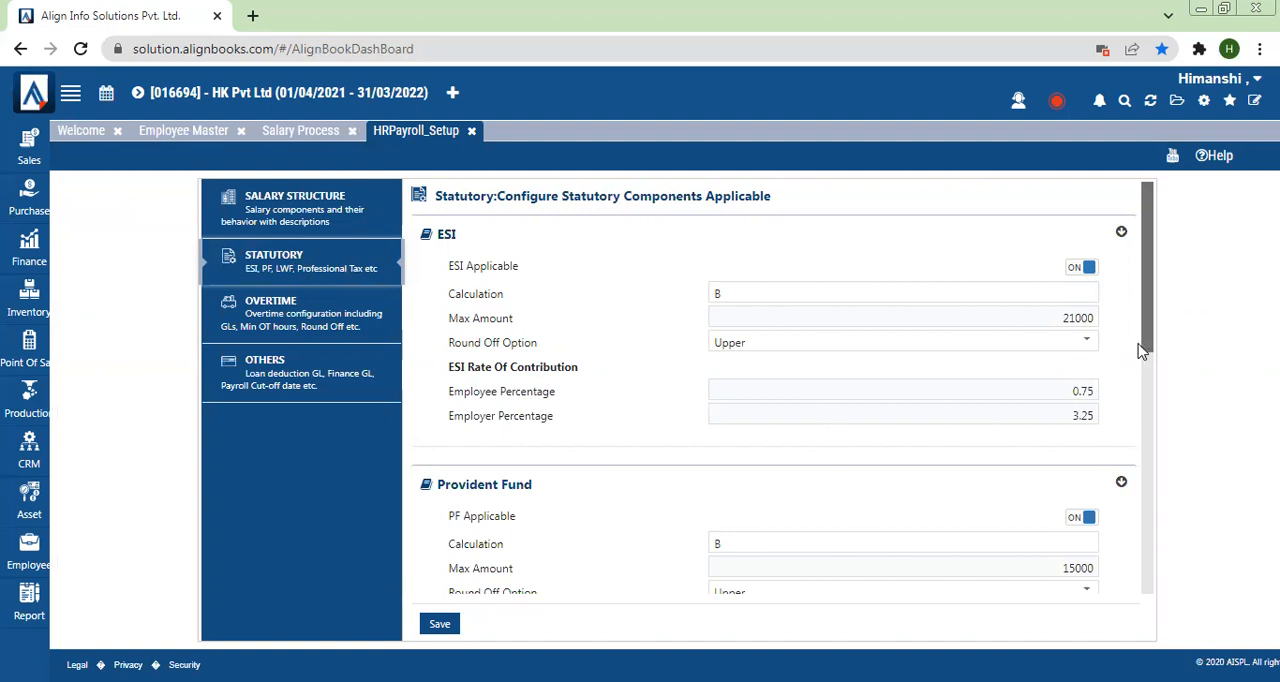
left_click_drag(1147, 322, 1148, 263)
left_click(441, 625)
Step: Open the overtime configuration and set the Minimum OT Hours to 2
left_click(277, 310)
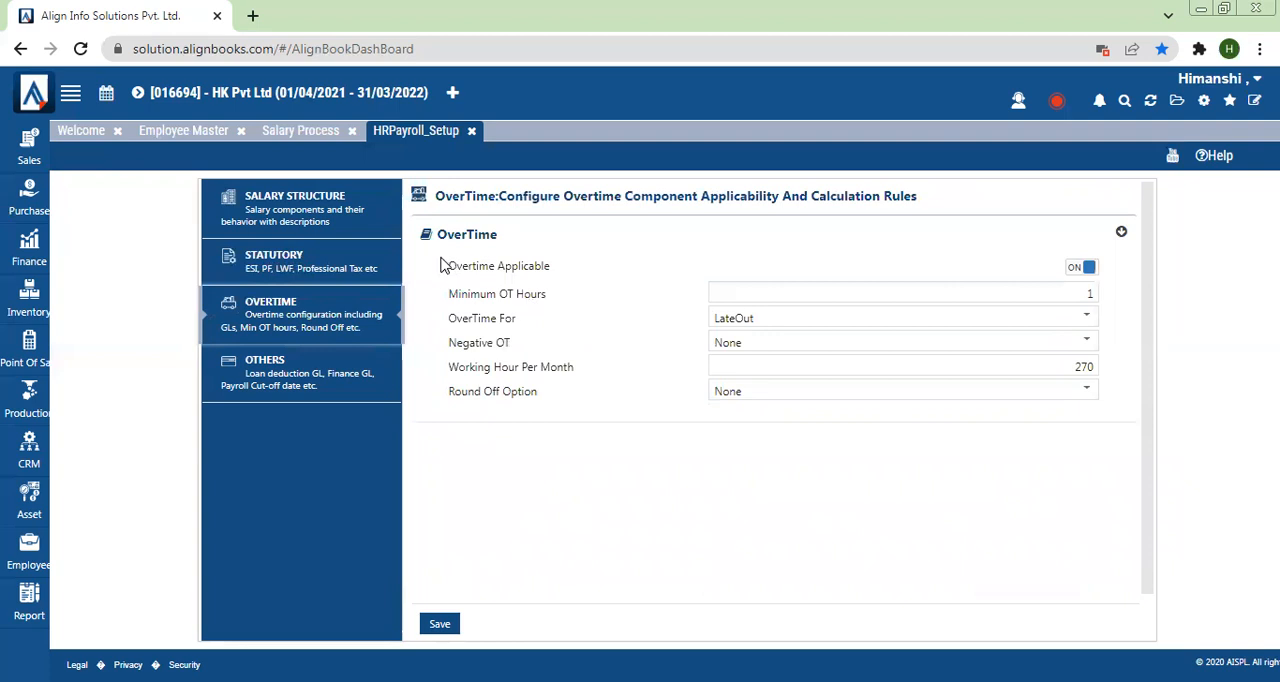
left_click_drag(445, 271, 580, 274)
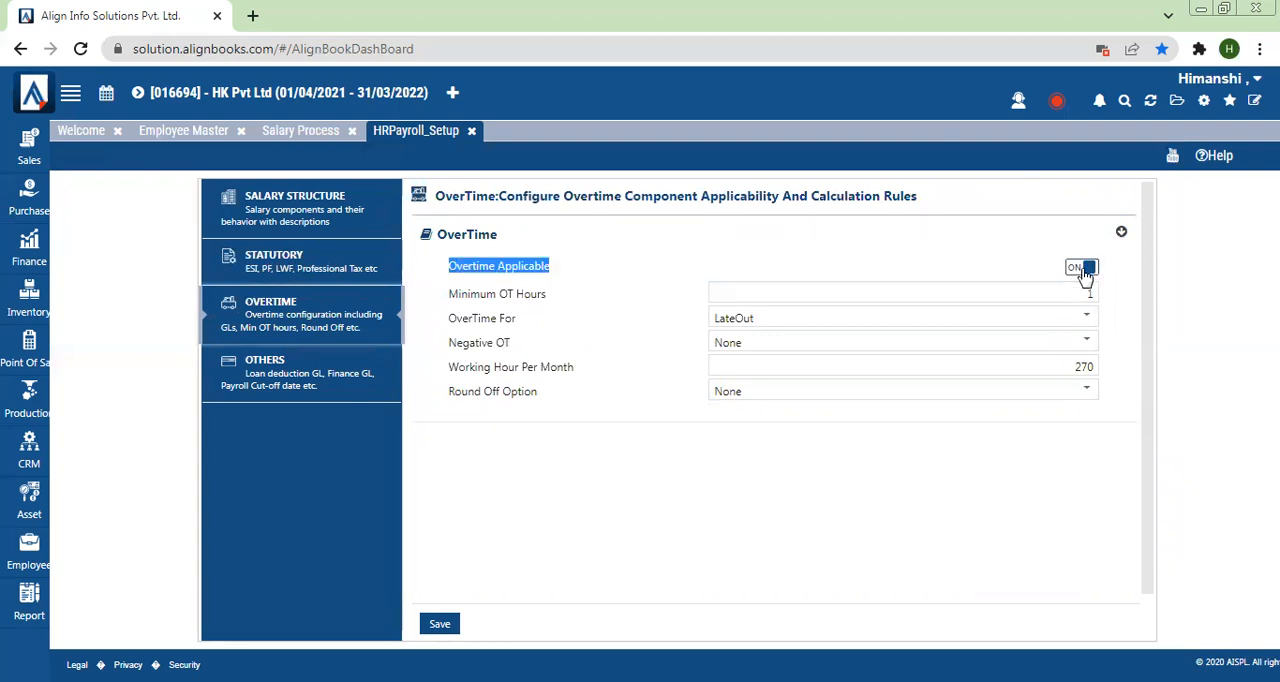
left_click_drag(448, 298, 576, 310)
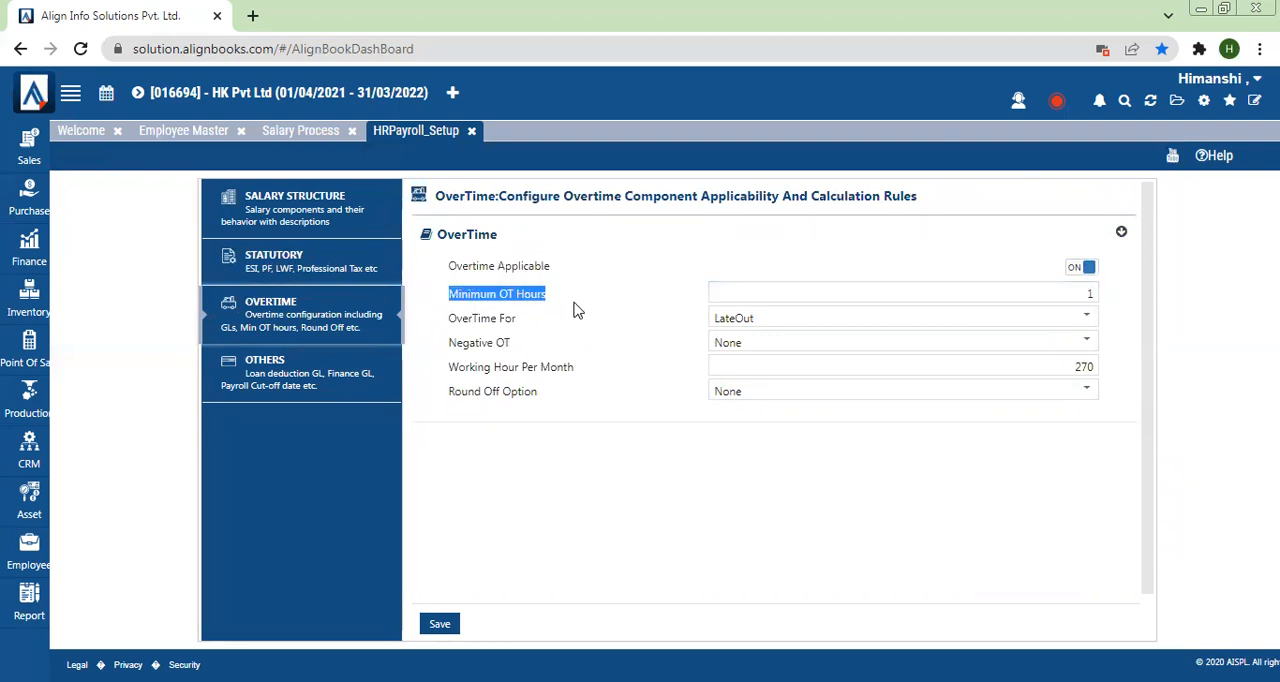
left_click(856, 300)
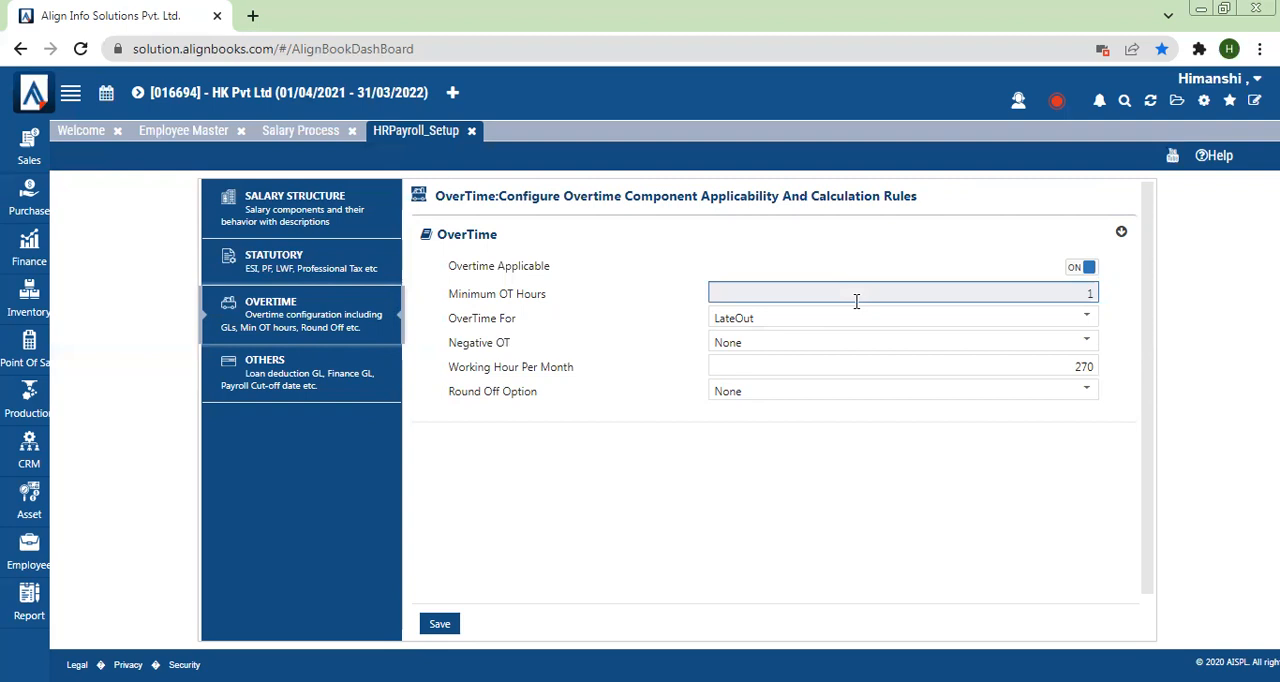
key("BackSpace")
type("2")
left_click(880, 488)
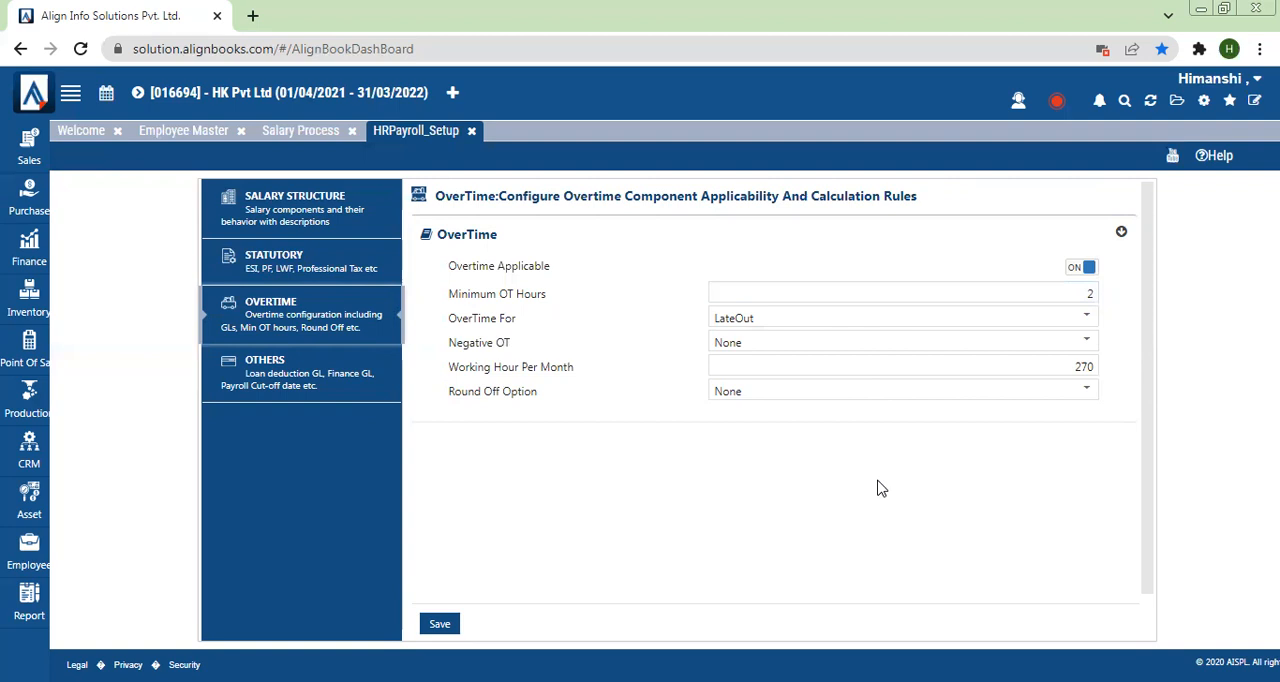
Step: Set the OverTime For option to Both in the overtime configuration
double_click(1089, 293)
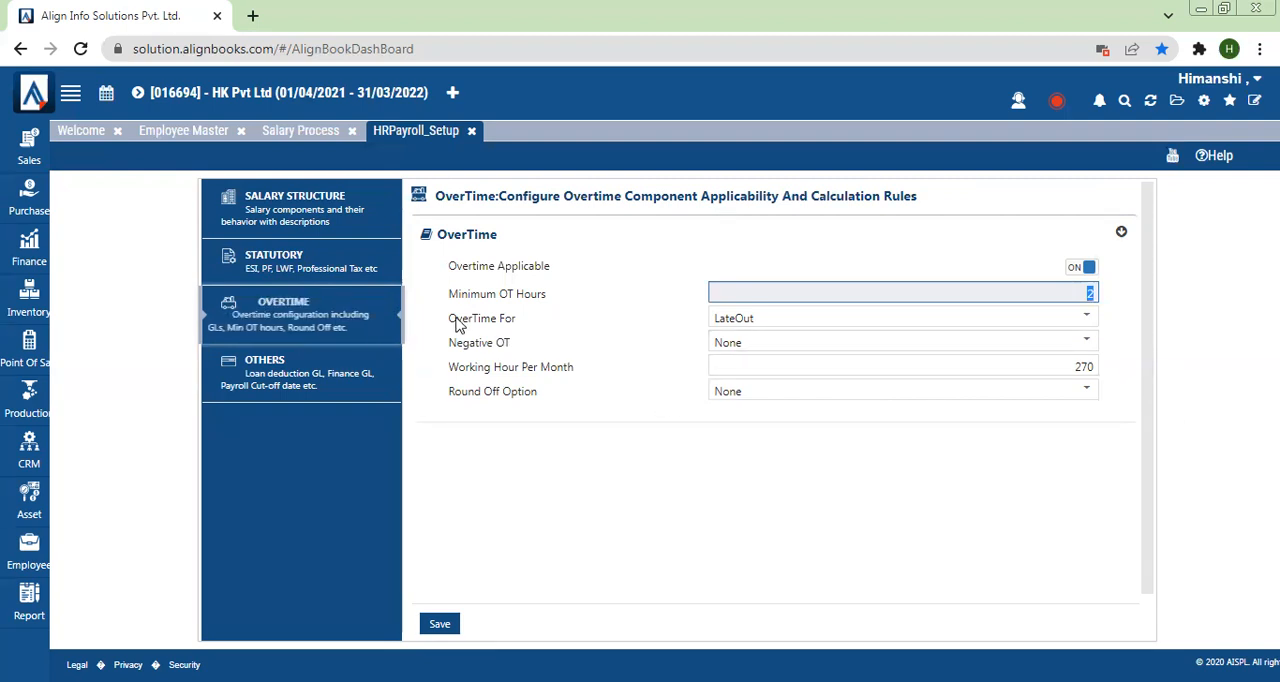
left_click_drag(447, 322, 518, 324)
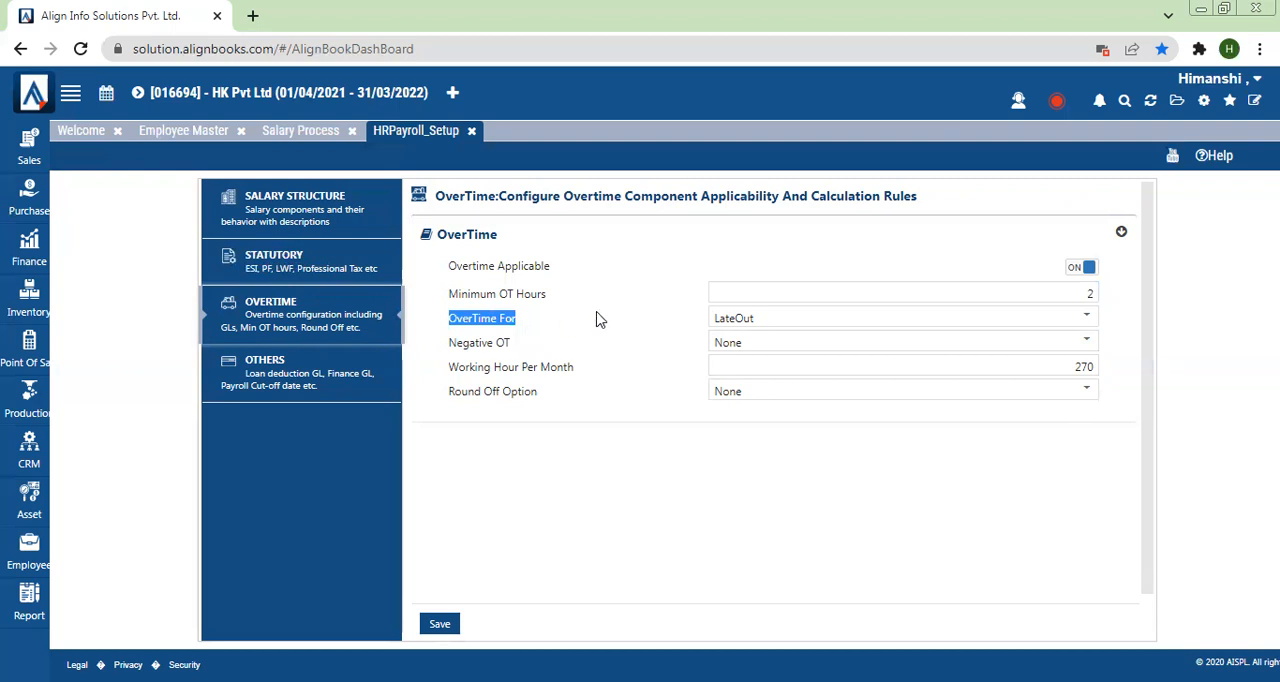
left_click(791, 316)
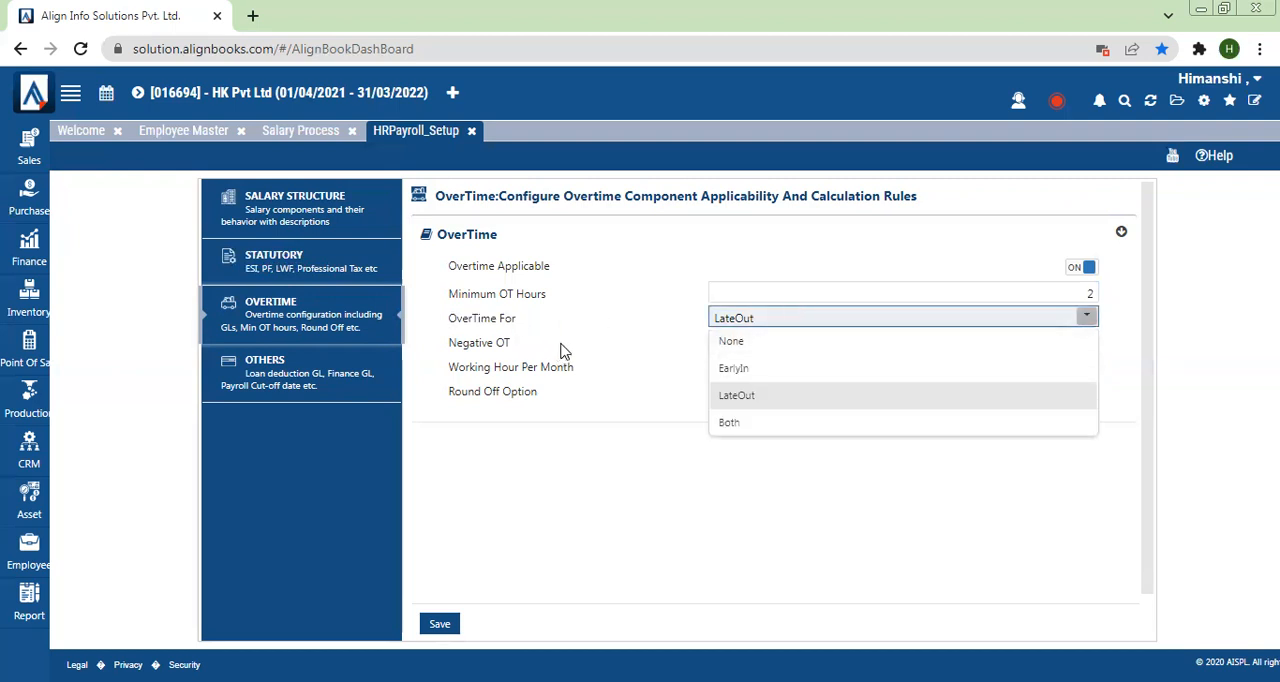
left_click(760, 430)
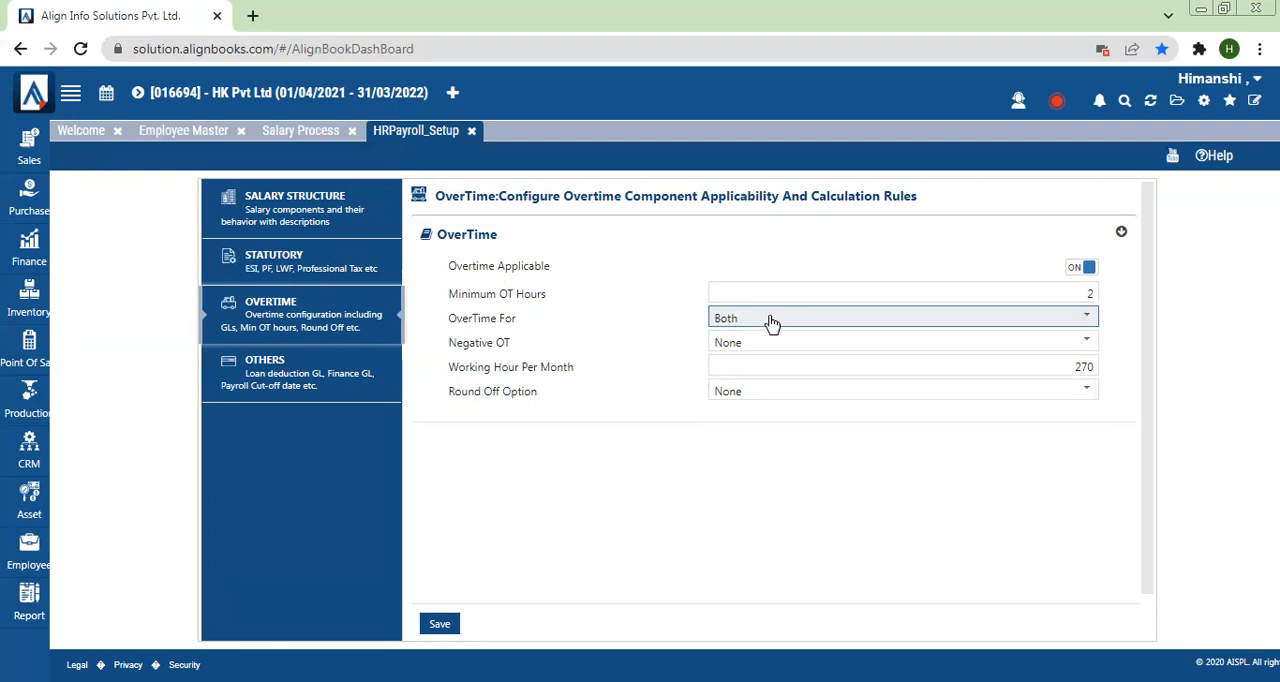
Step: Examine the Negative OT, Working Hour Per Month and Round Off Option settings, and save the overtime configuration
left_click_drag(449, 350, 529, 352)
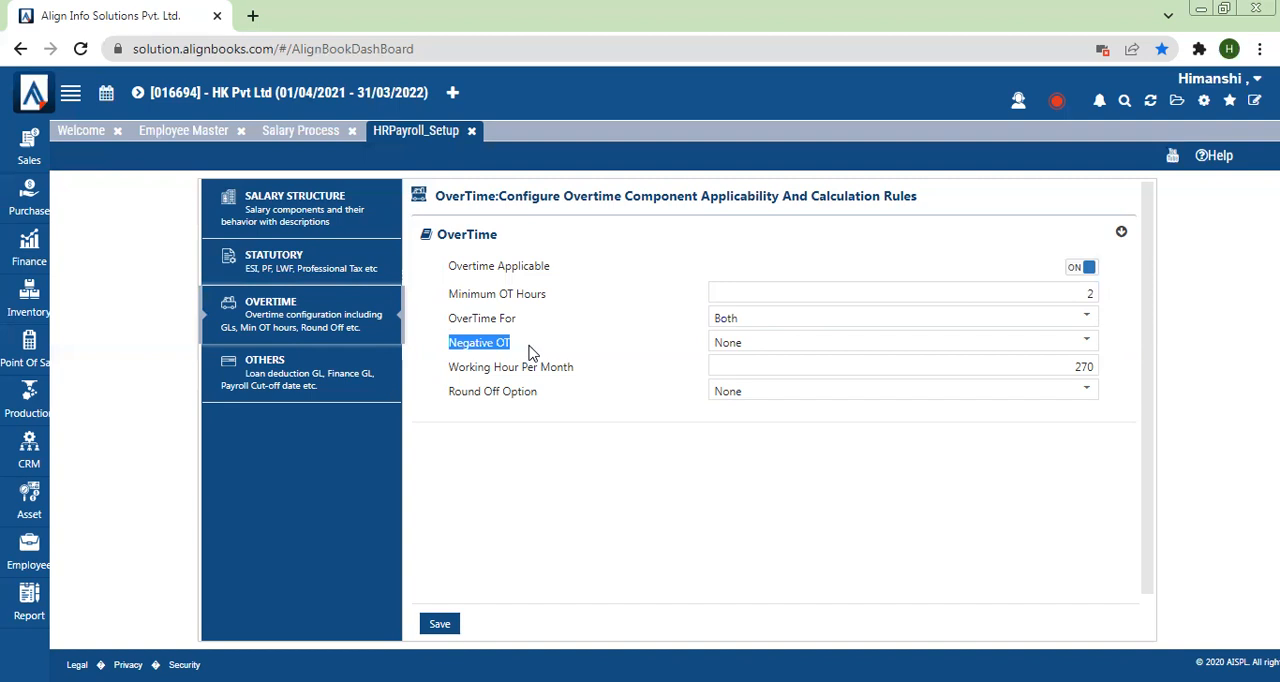
left_click(779, 350)
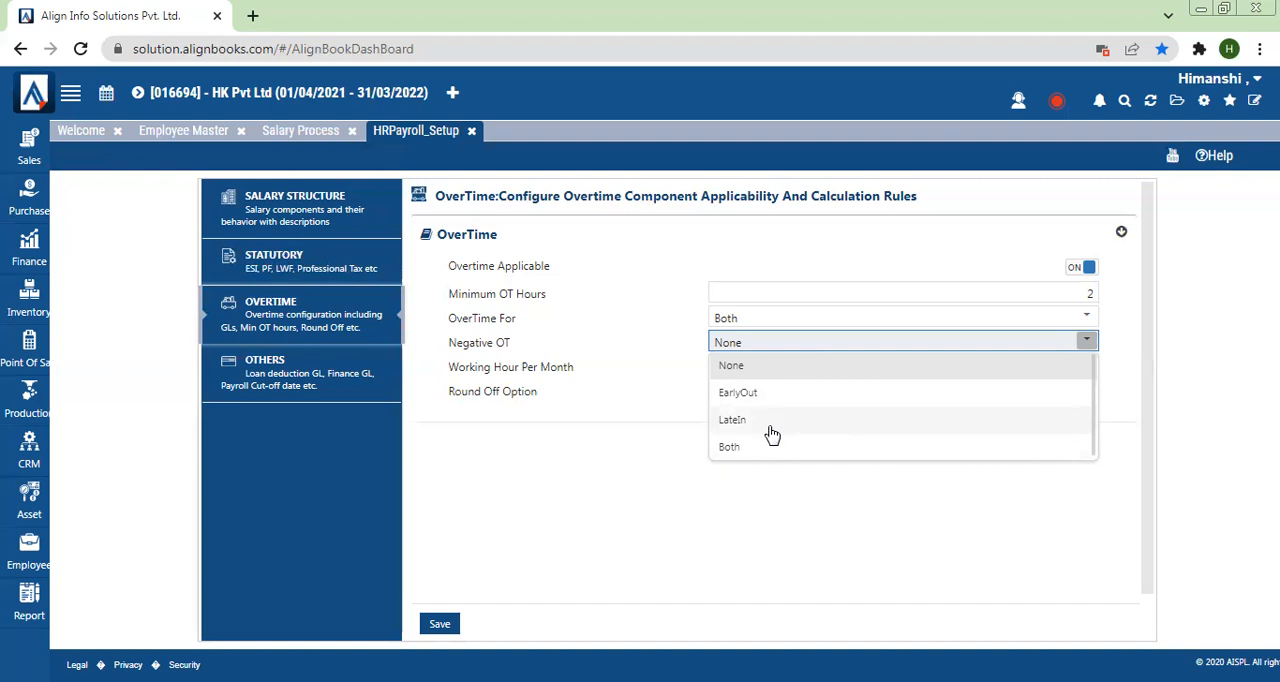
left_click(640, 450)
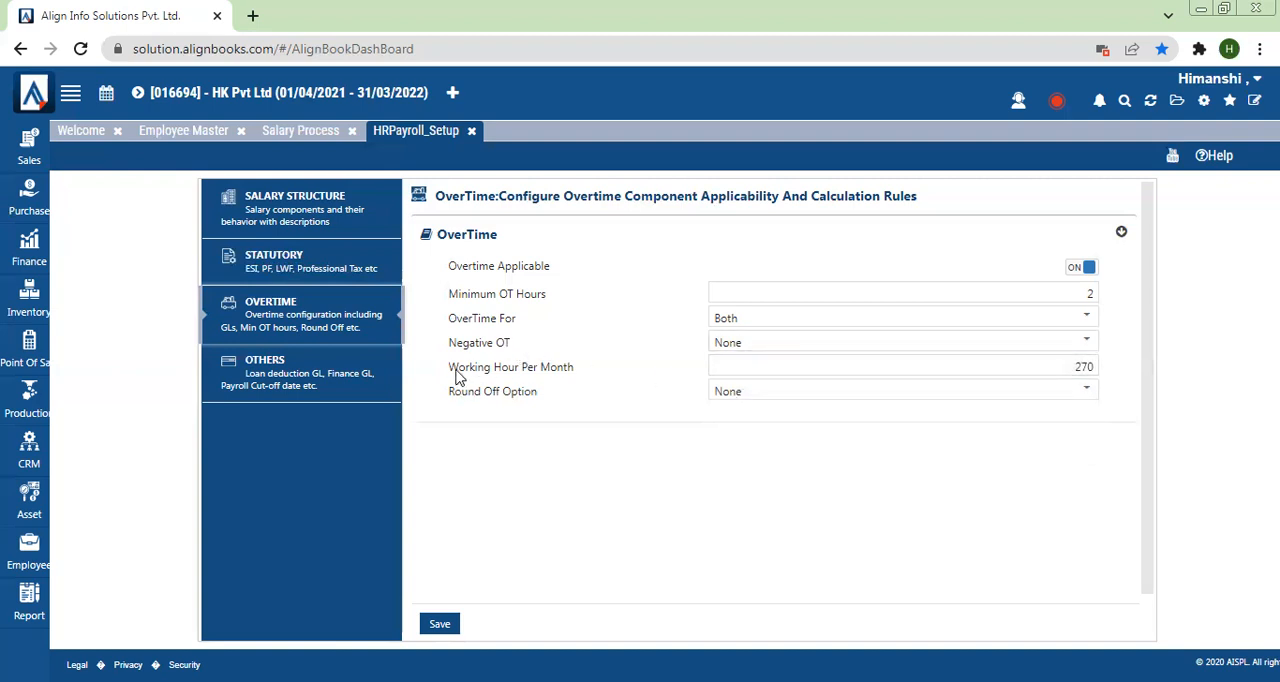
left_click_drag(436, 374, 600, 375)
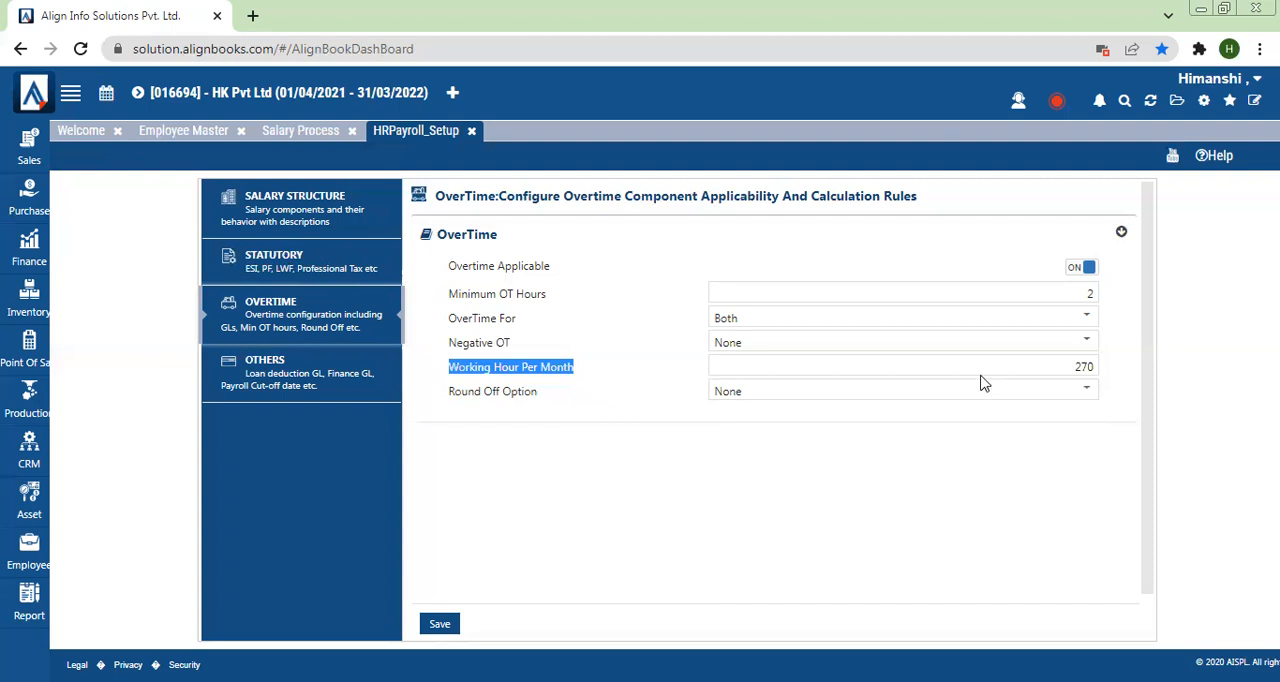
left_click(1083, 362)
double_click(1083, 364)
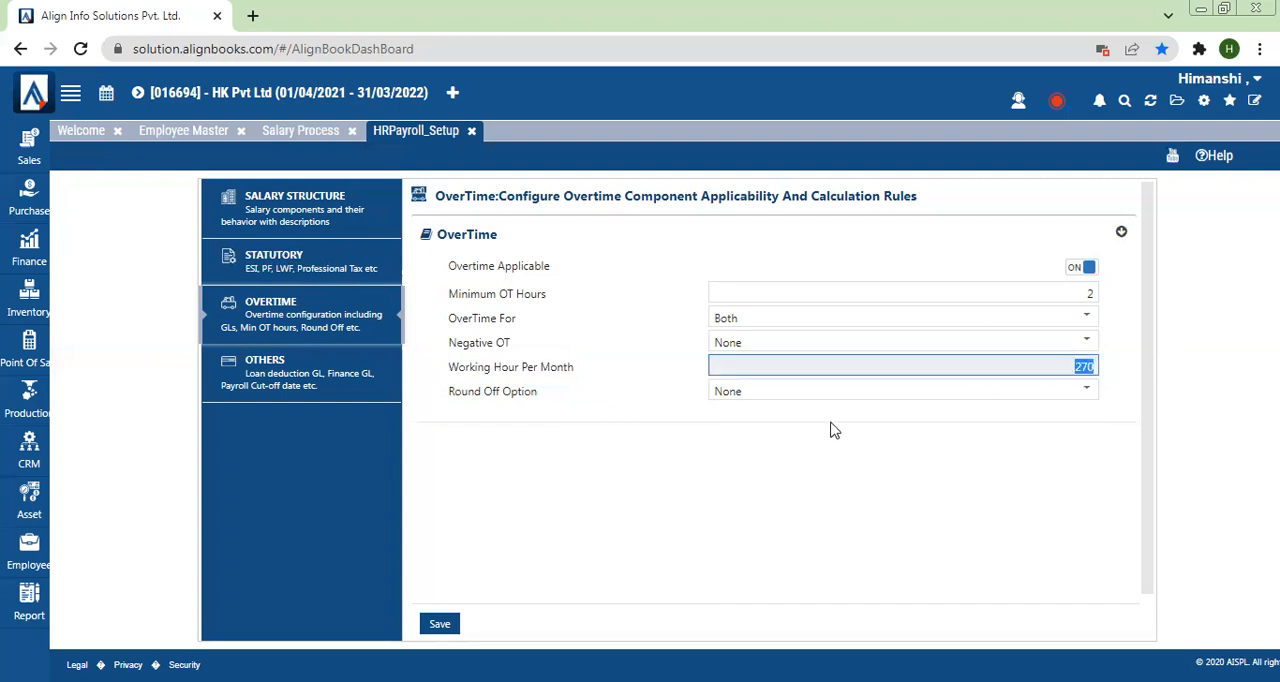
key("Tab")
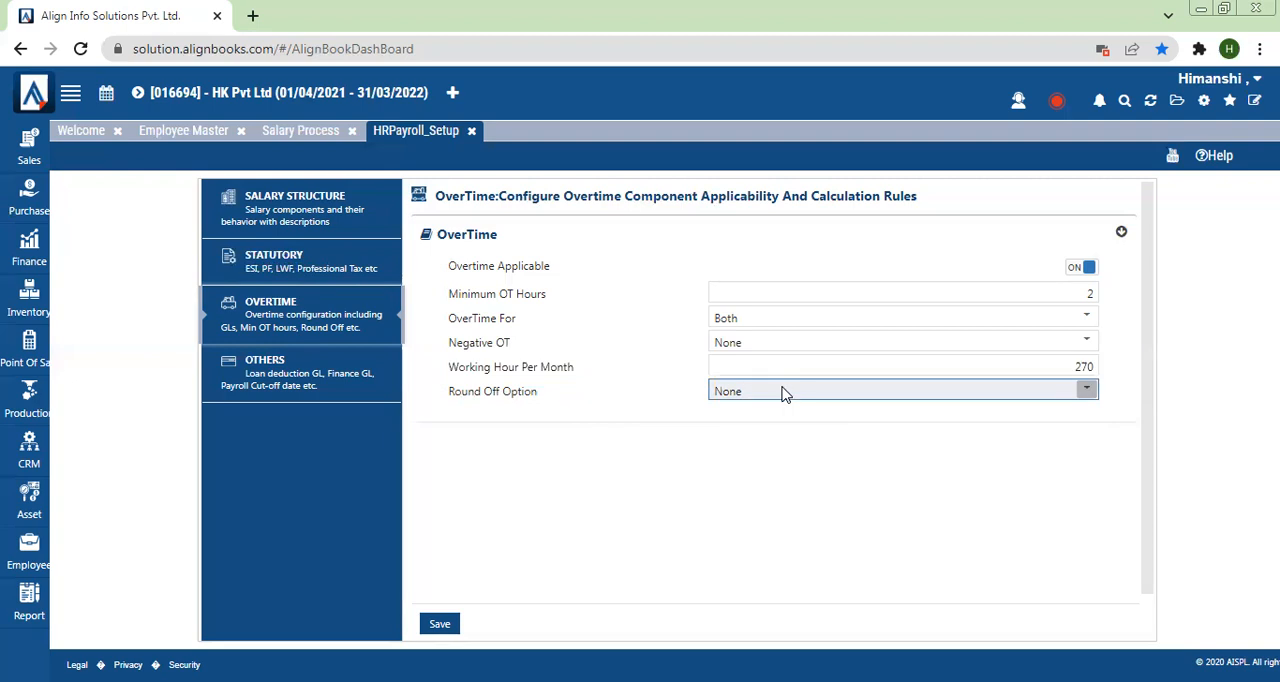
left_click(784, 394)
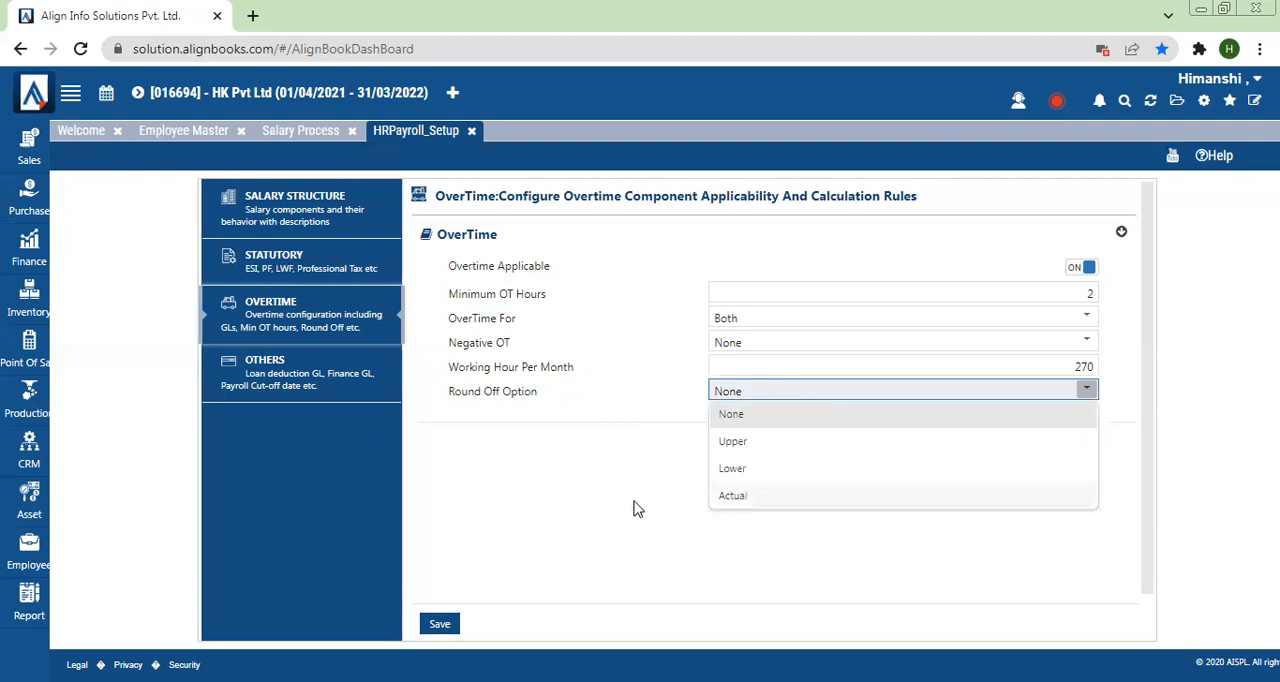
left_click(558, 455)
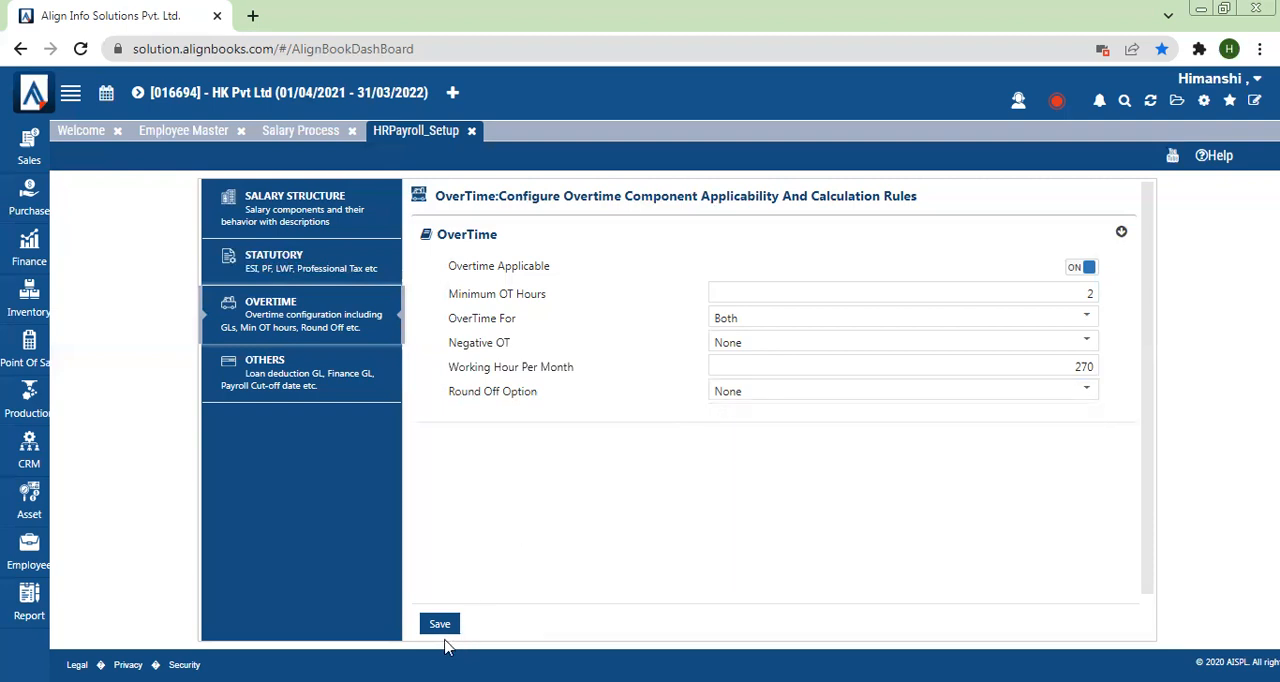
left_click(437, 626)
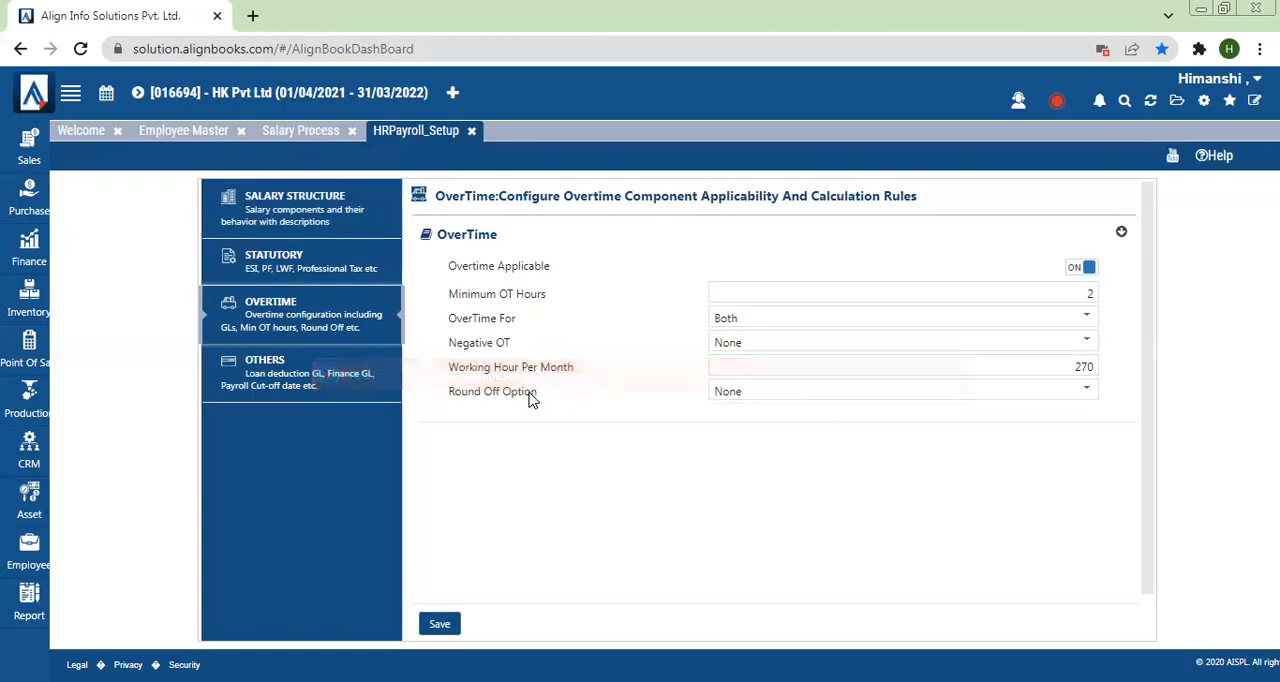
Step: Check the Over time column in the March salary sheet, and open the payroll's Monthly Attendance Process page
left_click(331, 140)
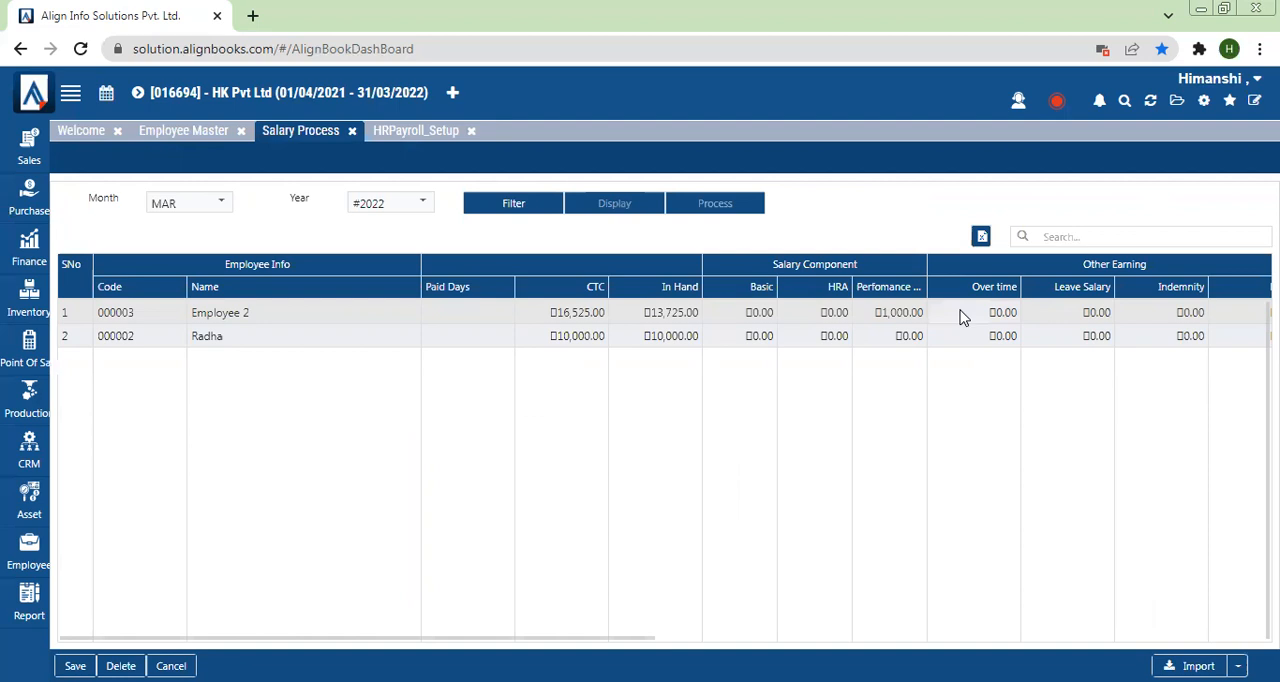
mouse_move(30, 566)
mouse_move(115, 498)
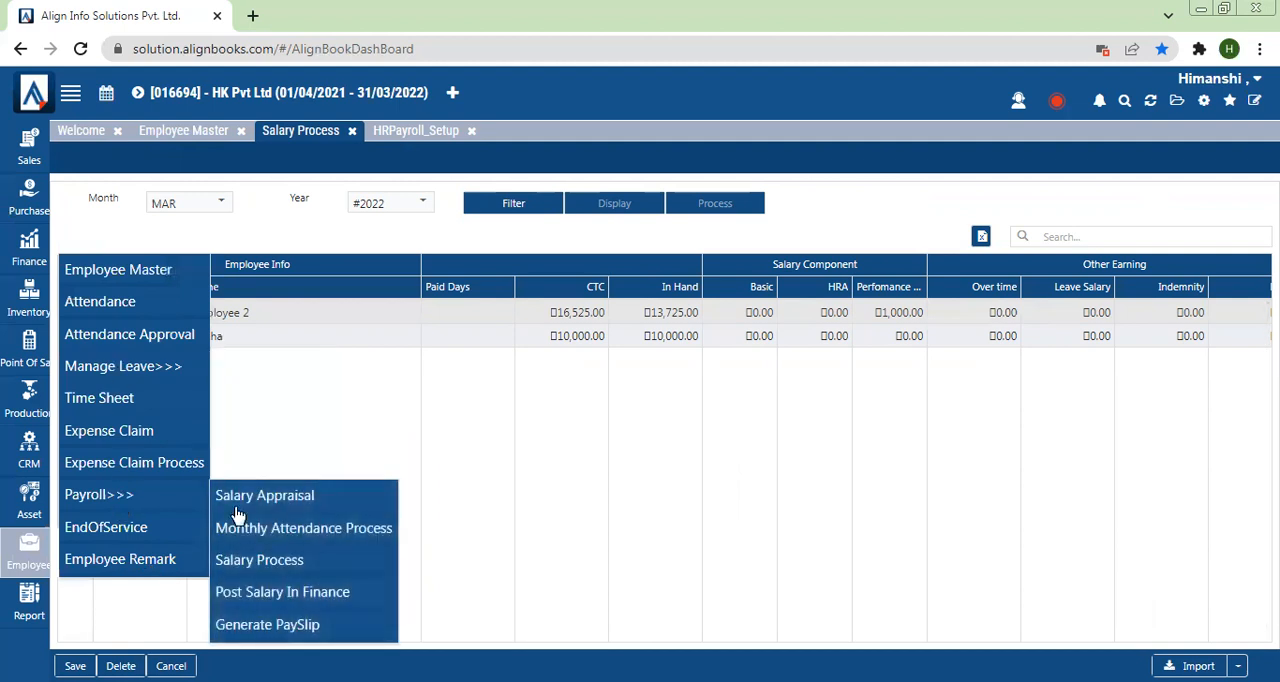
left_click(287, 535)
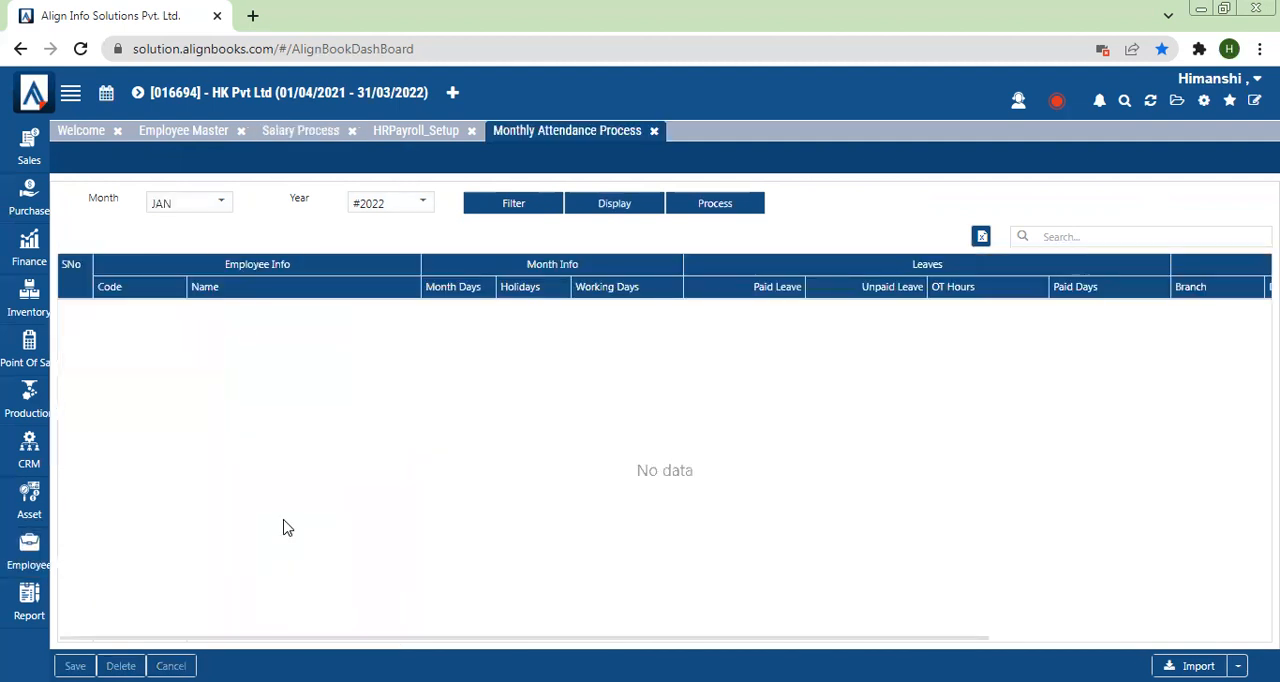
Step: Process and display the monthly attendance for February 2022, and examine the employees' OT Hours
left_click(198, 205)
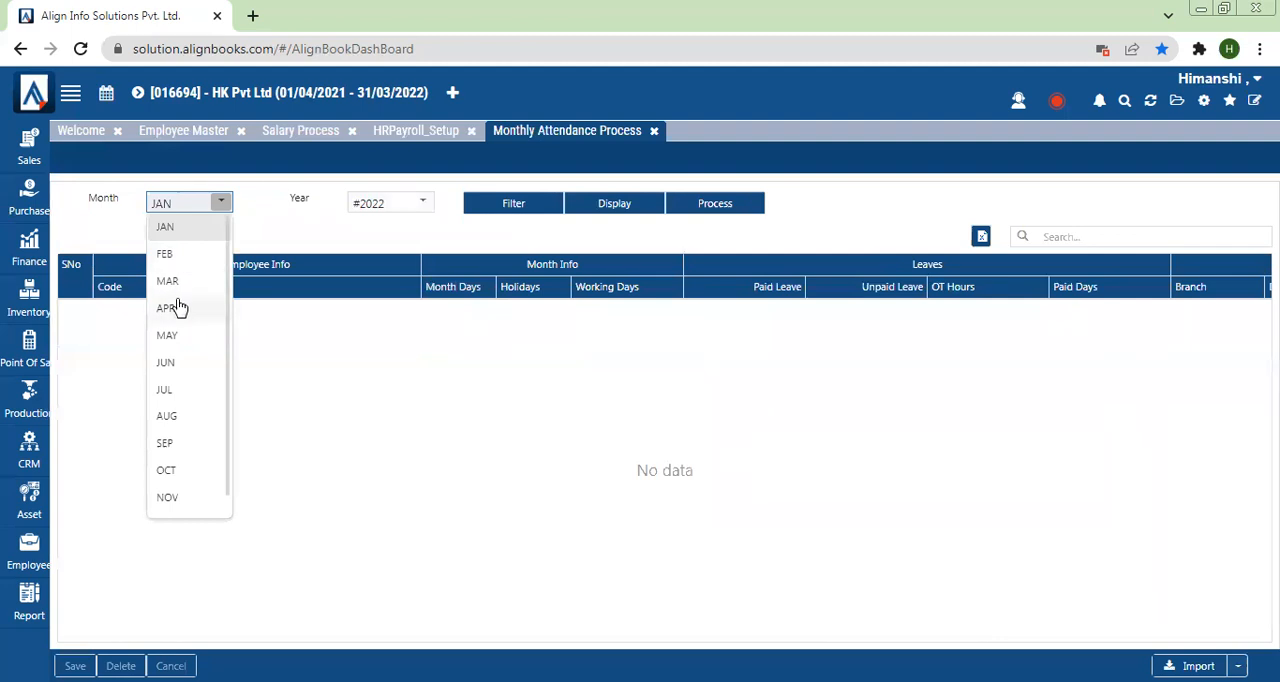
left_click(166, 256)
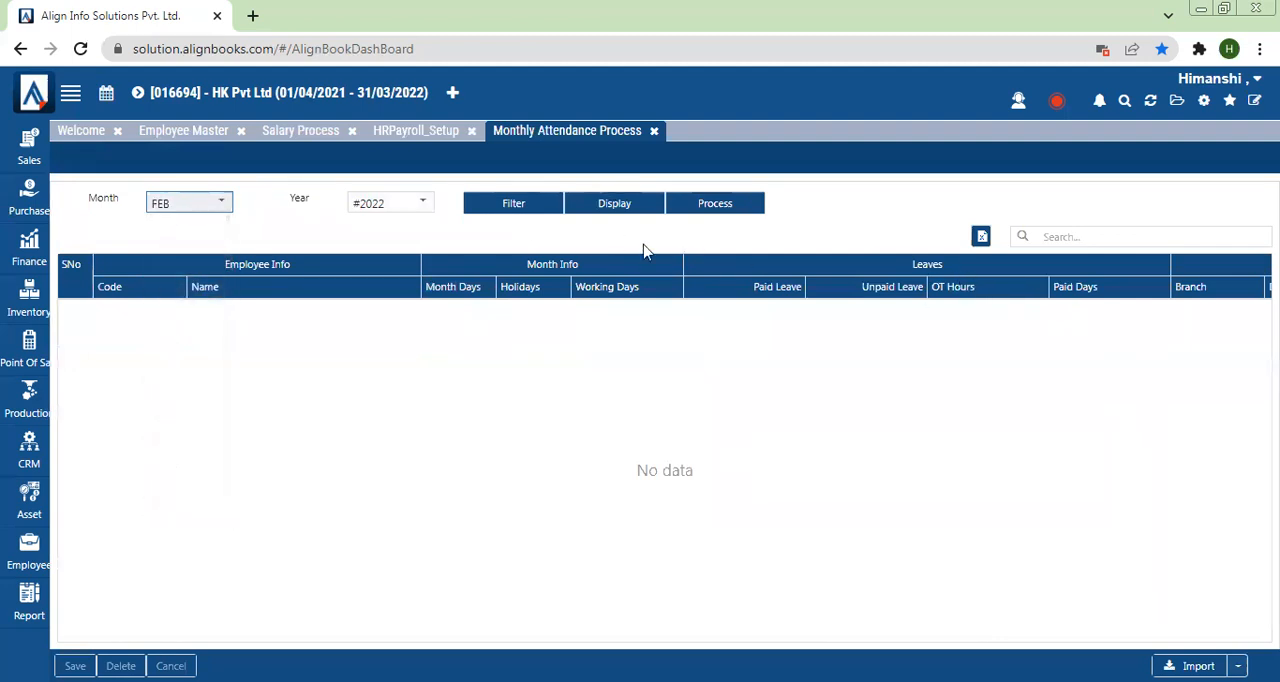
left_click(718, 206)
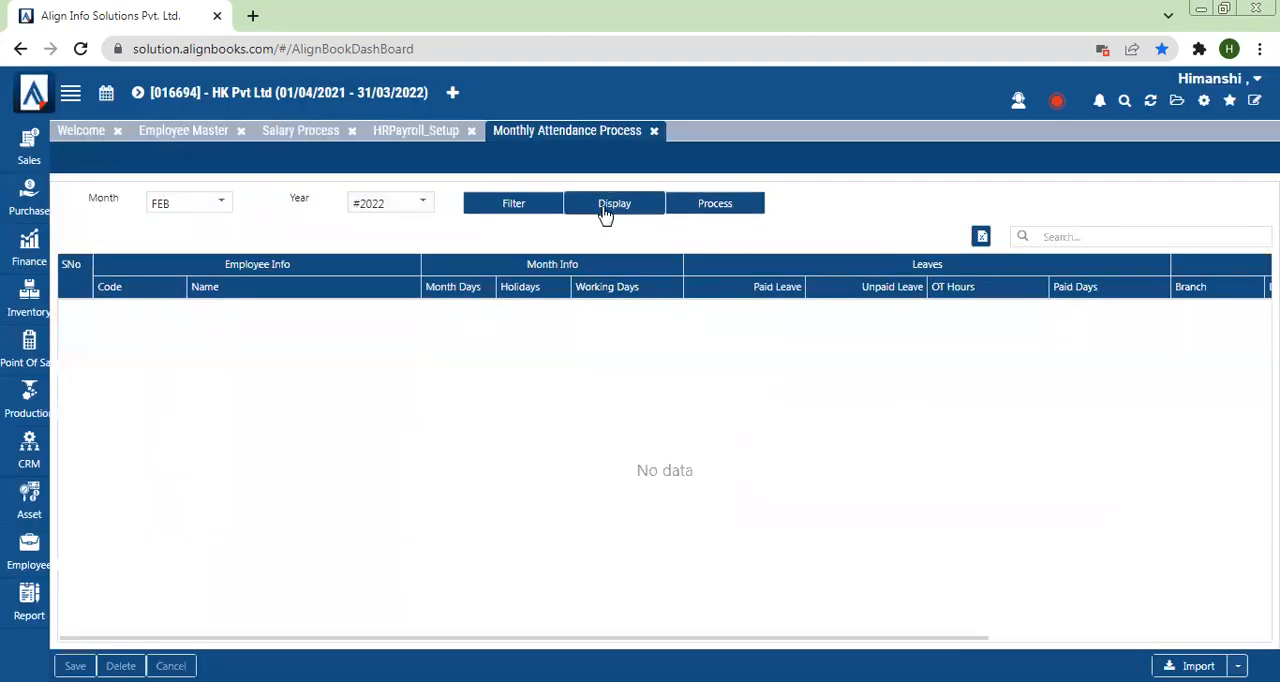
left_click(605, 212)
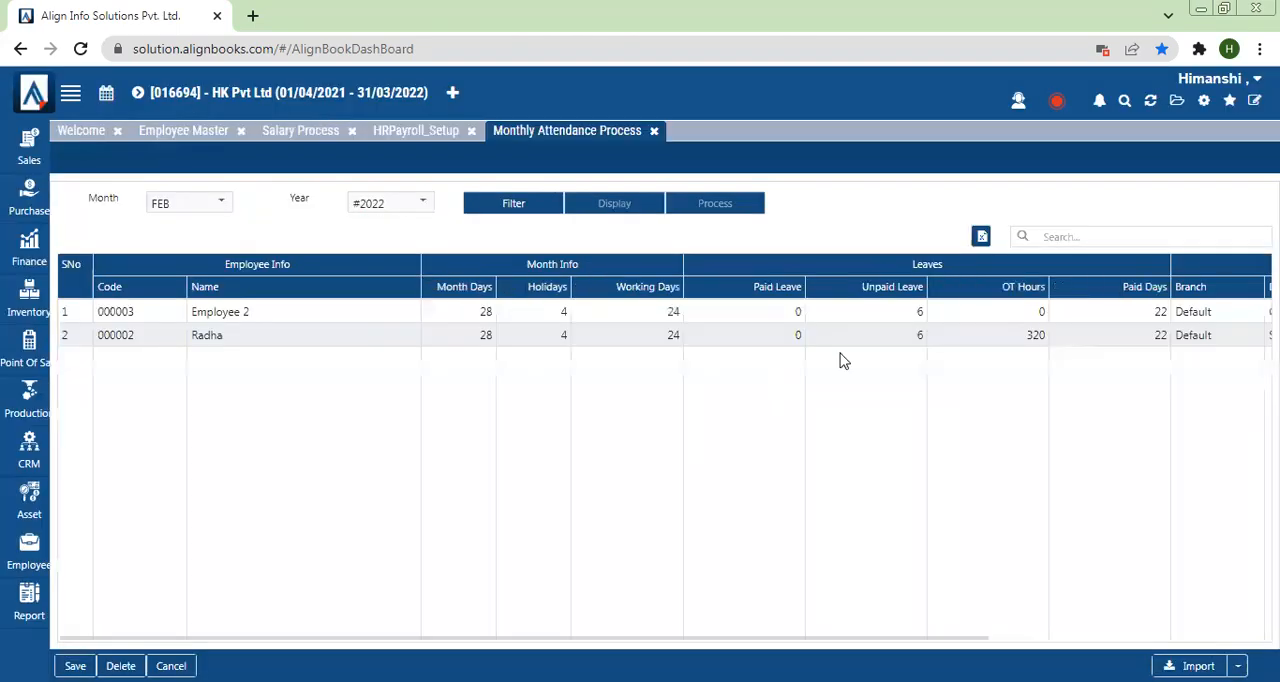
left_click(1045, 338)
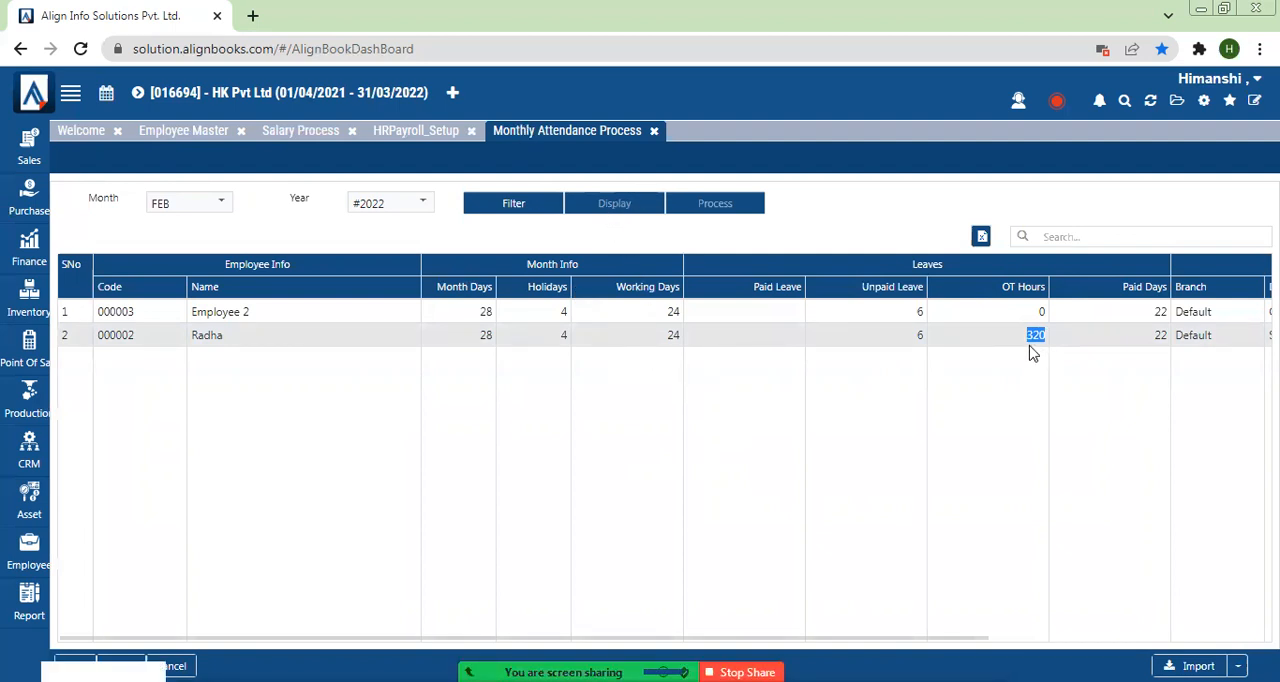
key("ctrl+a")
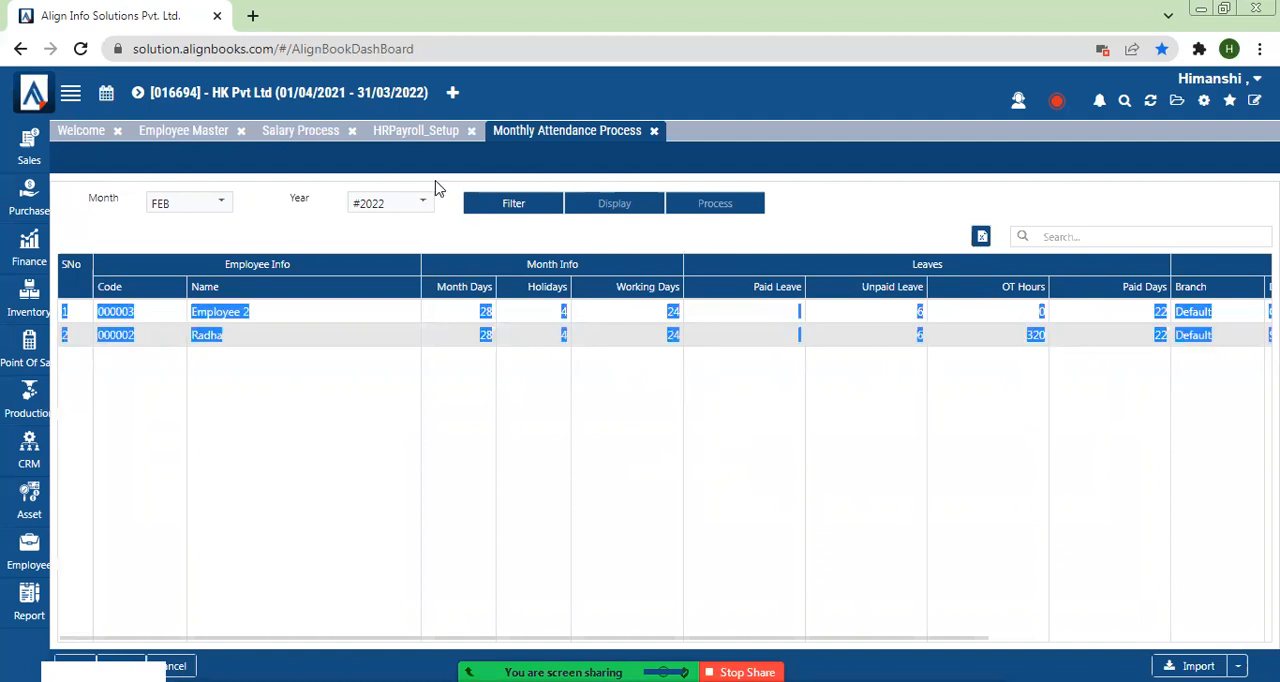
Step: Open the Others configuration in HR Payroll Setup and examine the available Attendance options
left_click(416, 131)
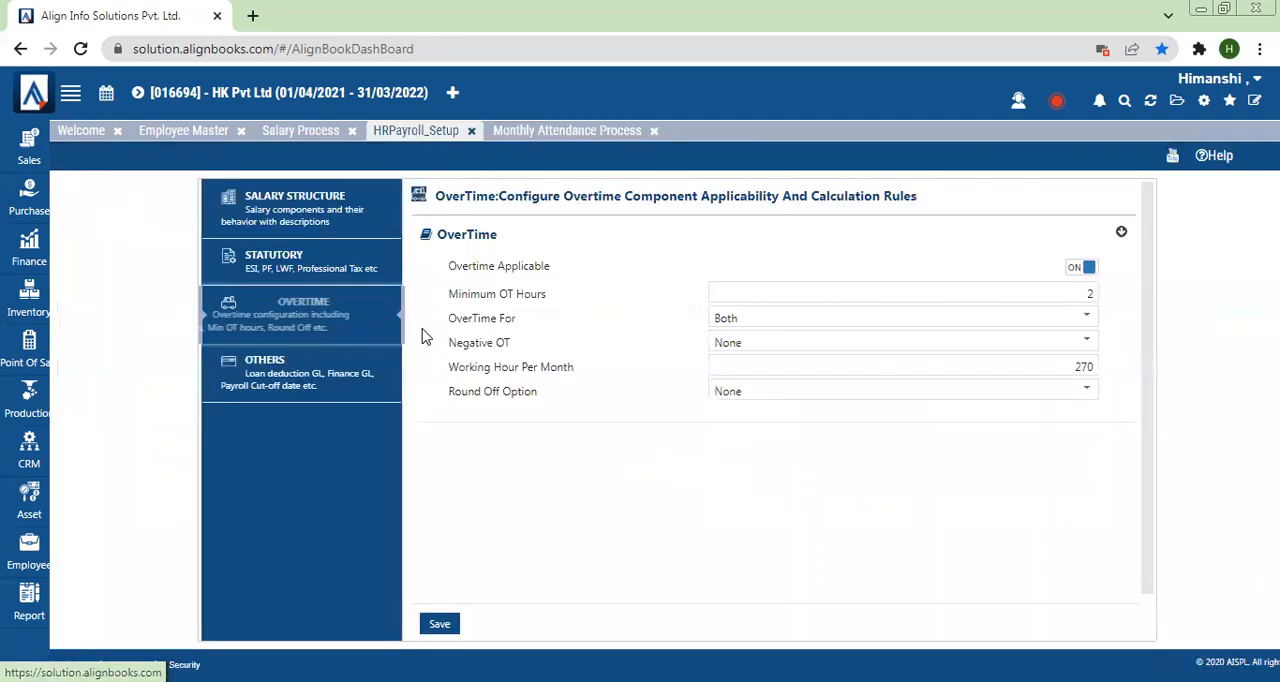
left_click(233, 375)
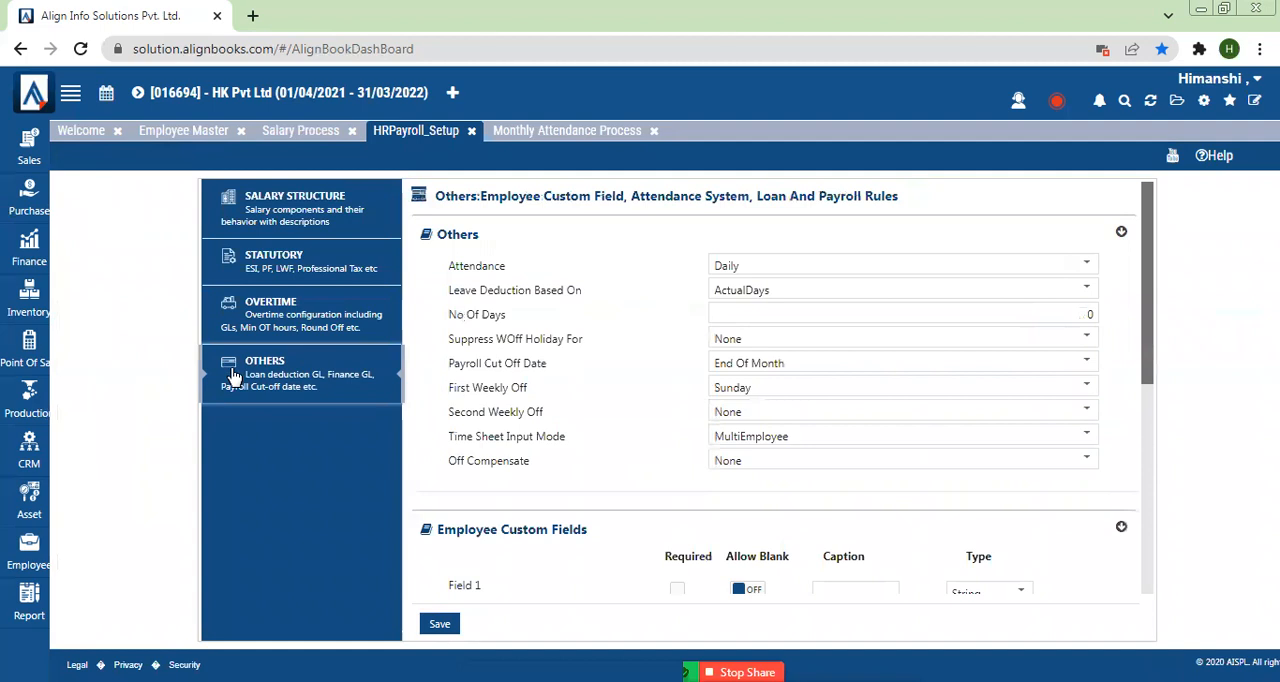
left_click_drag(446, 266, 527, 268)
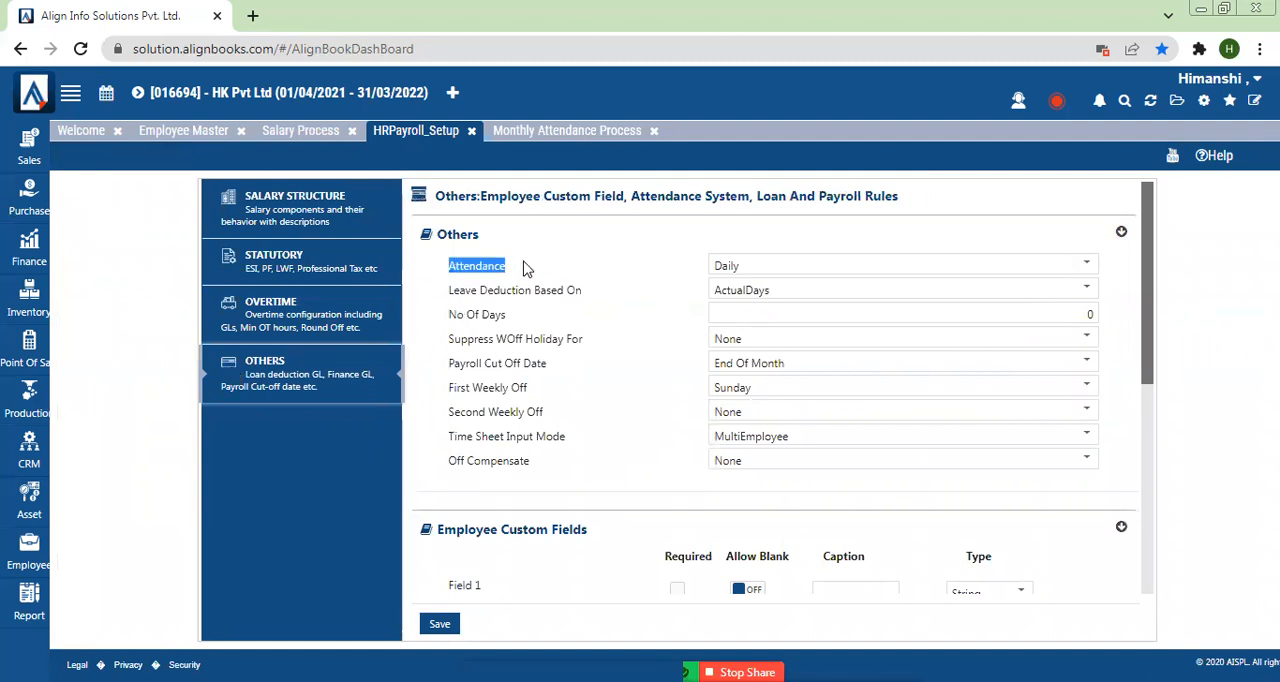
left_click(726, 265)
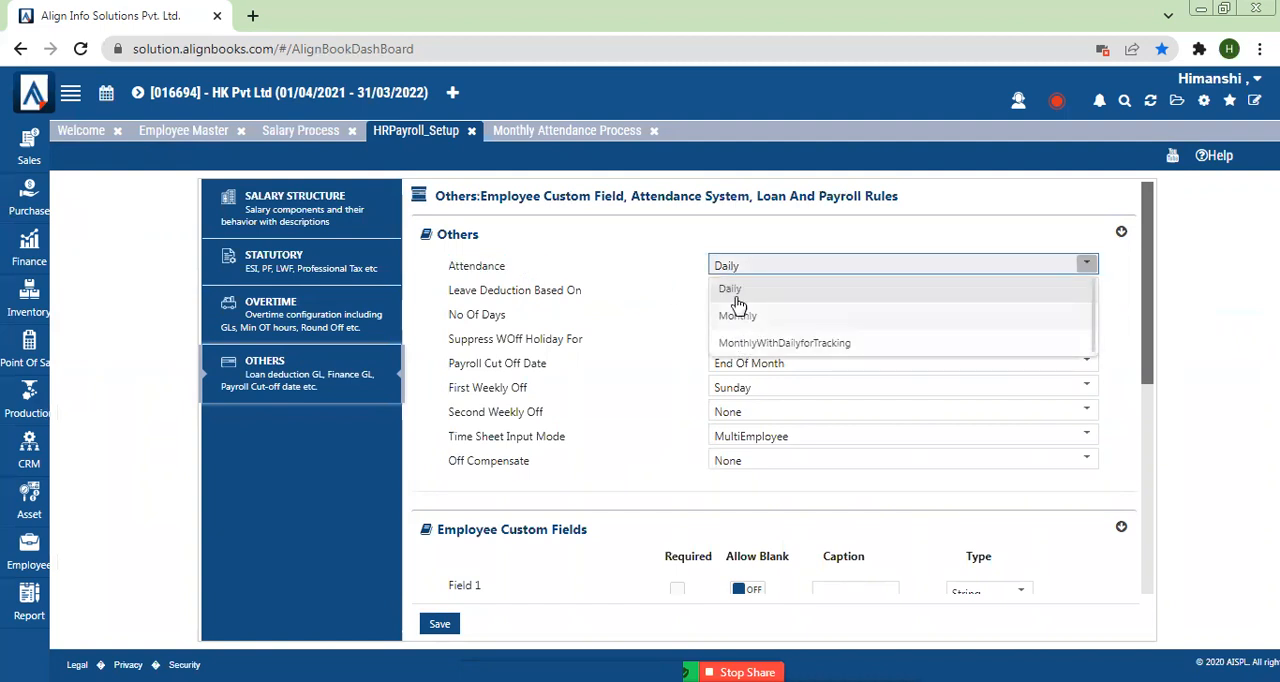
left_click(614, 283)
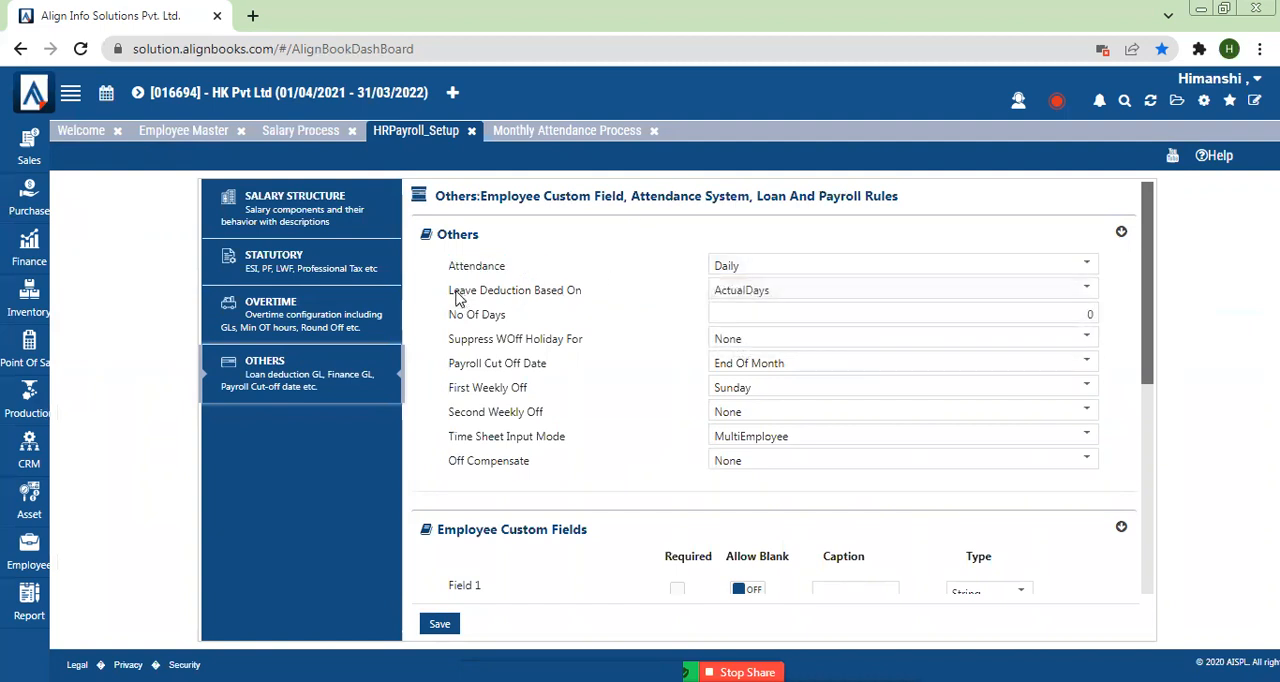
Step: Set No Of Days to 30 with leave deduction based on FixedDays, and switch the leave deduction basis back to ActualDays
left_click_drag(452, 291, 602, 308)
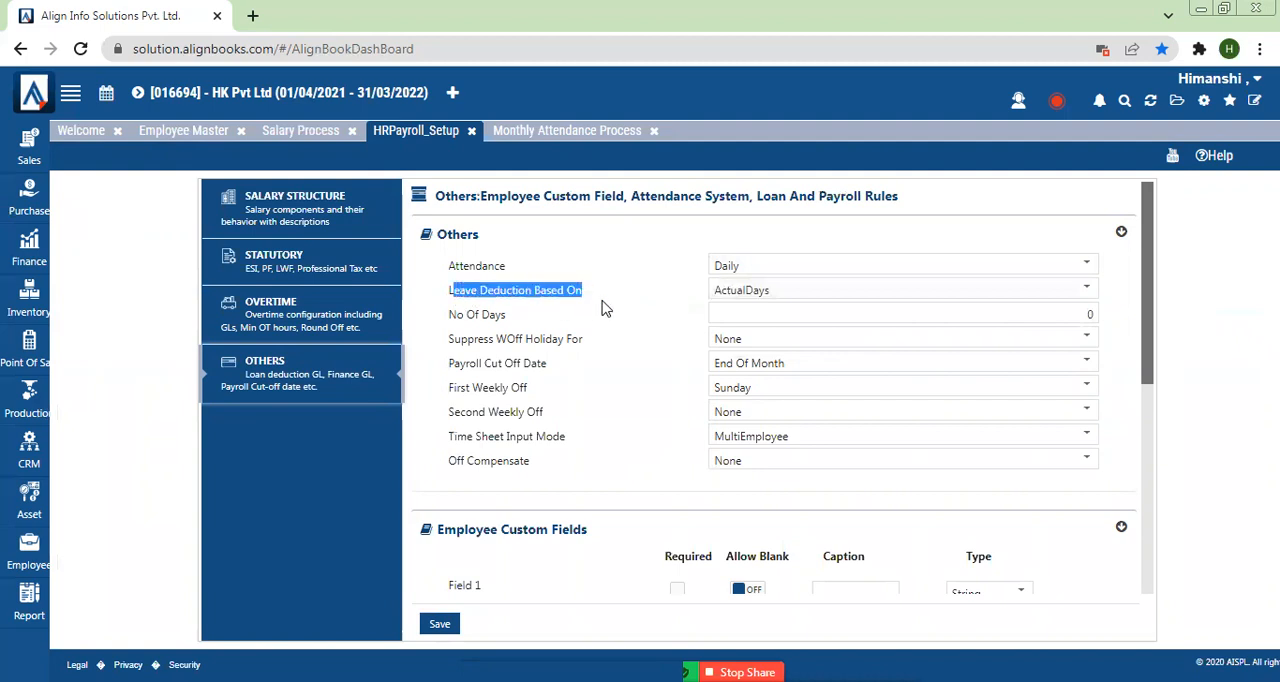
left_click(749, 303)
left_click(749, 303)
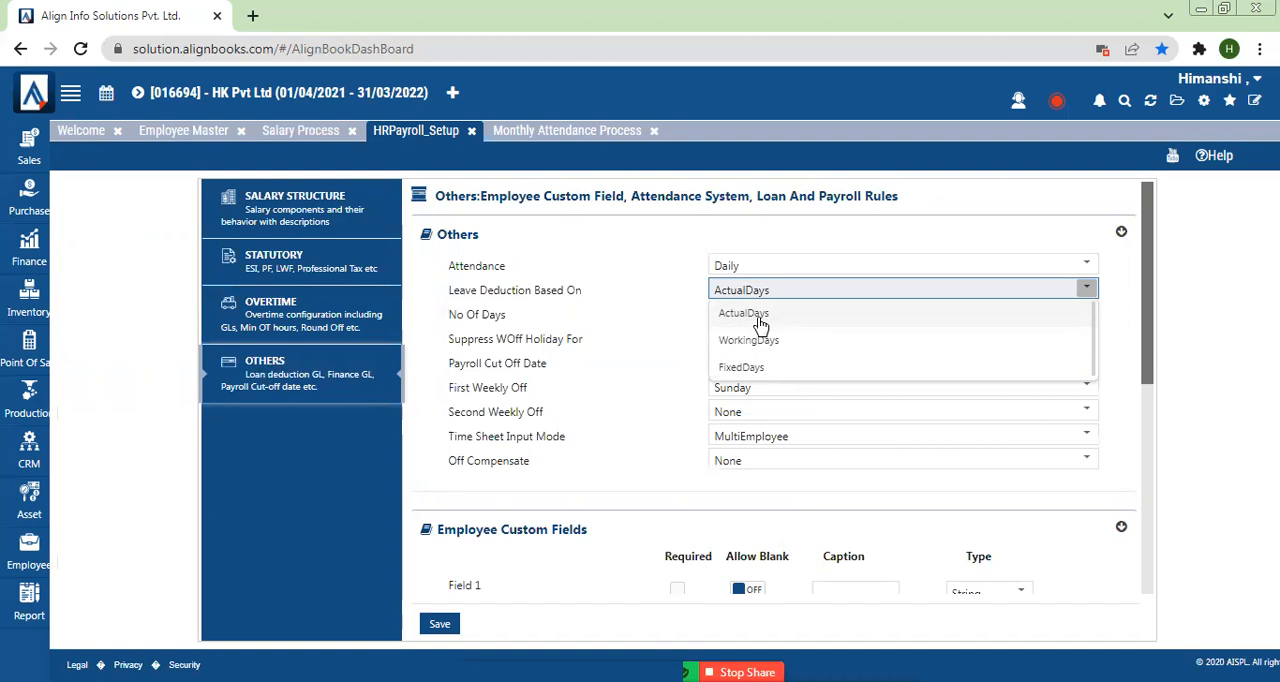
left_click(741, 367)
left_click(738, 314)
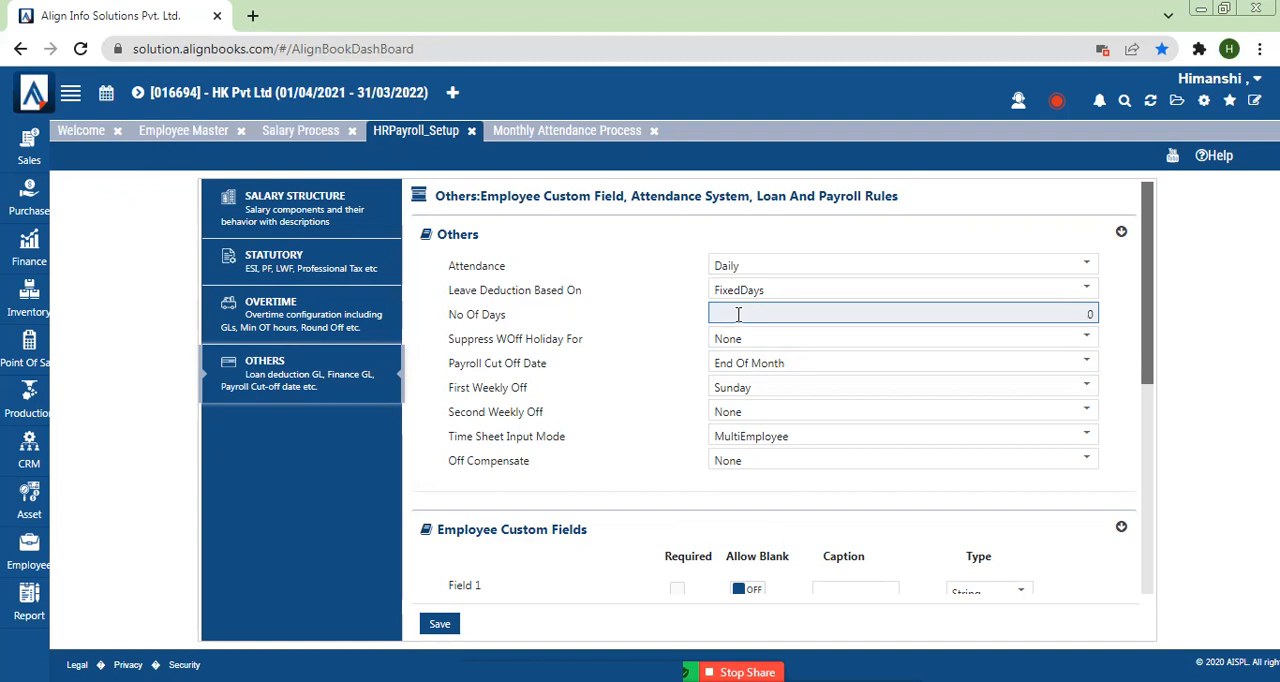
type("3")
left_click(617, 361)
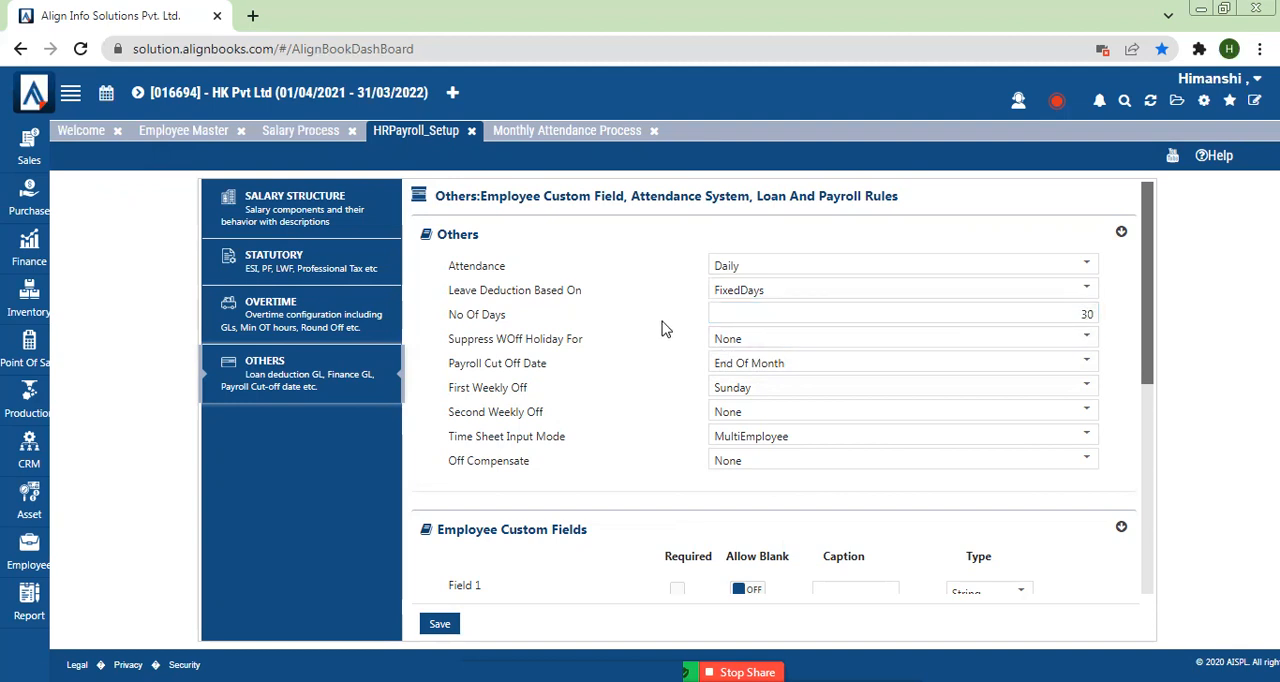
left_click(755, 289)
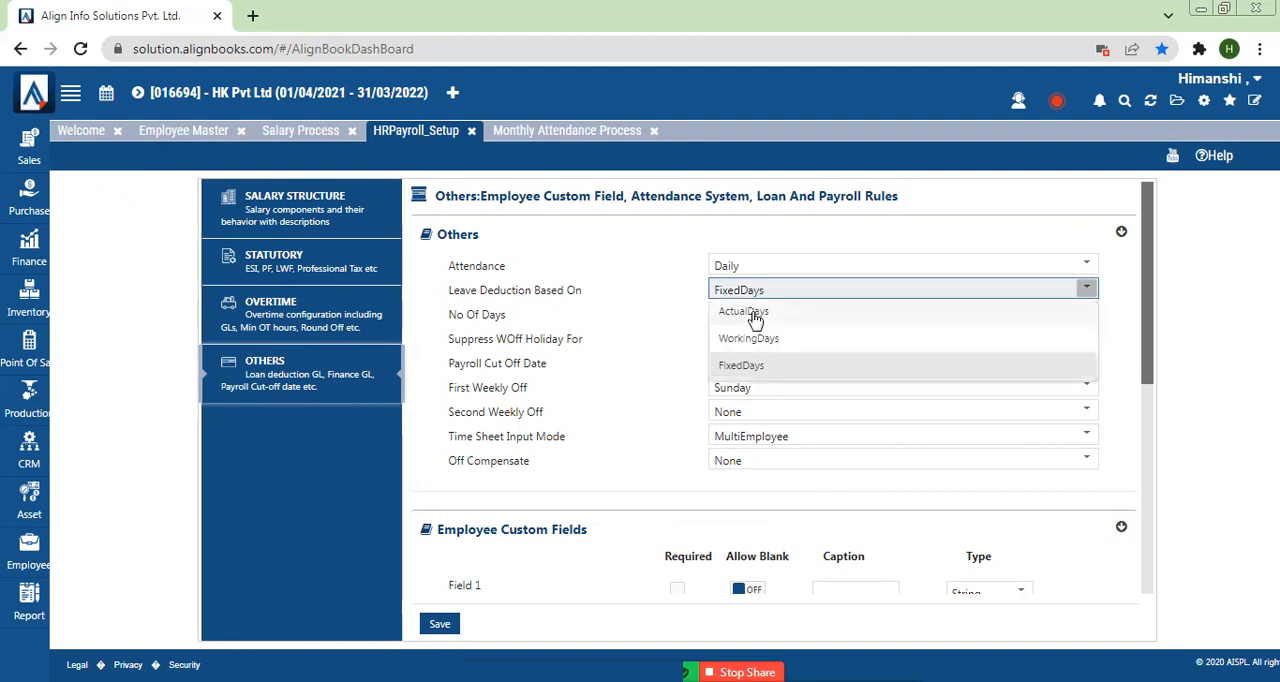
left_click(755, 316)
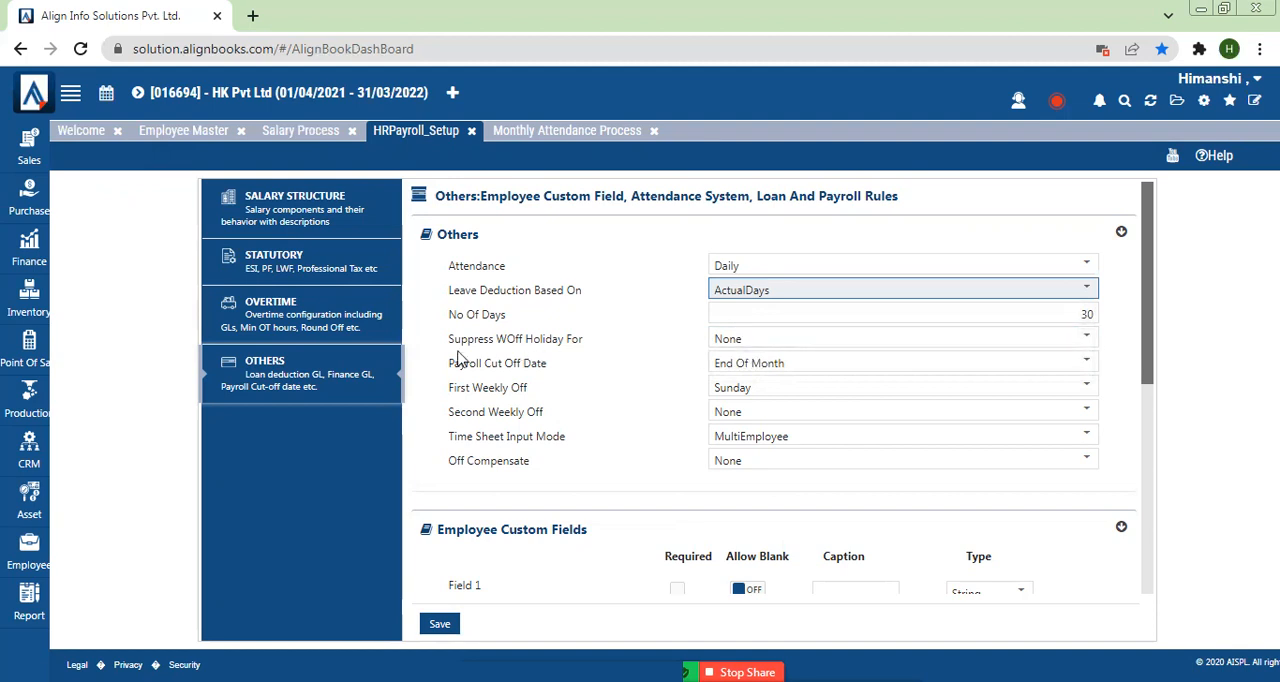
Step: Try AbsentDayBefore and AbsentDayAfter for Suppress WOff Holiday For, and settle on AbsentDayBeforeAndAfter
left_click_drag(442, 345, 558, 341)
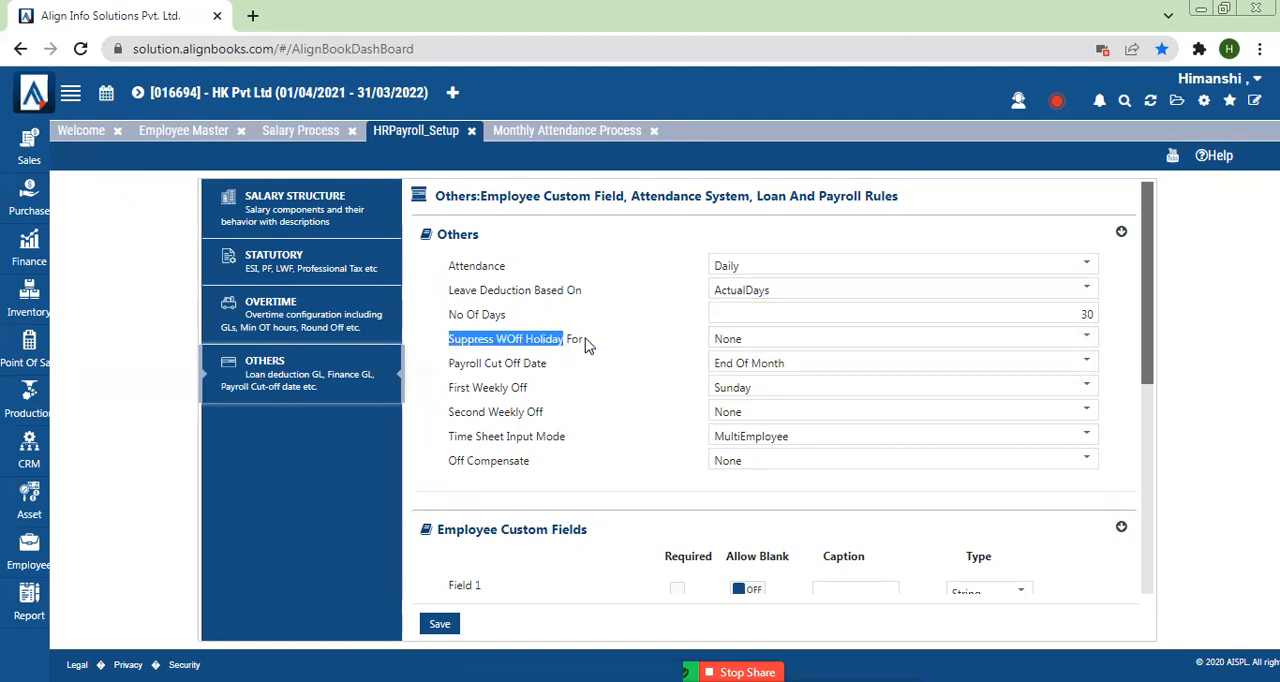
left_click(592, 343)
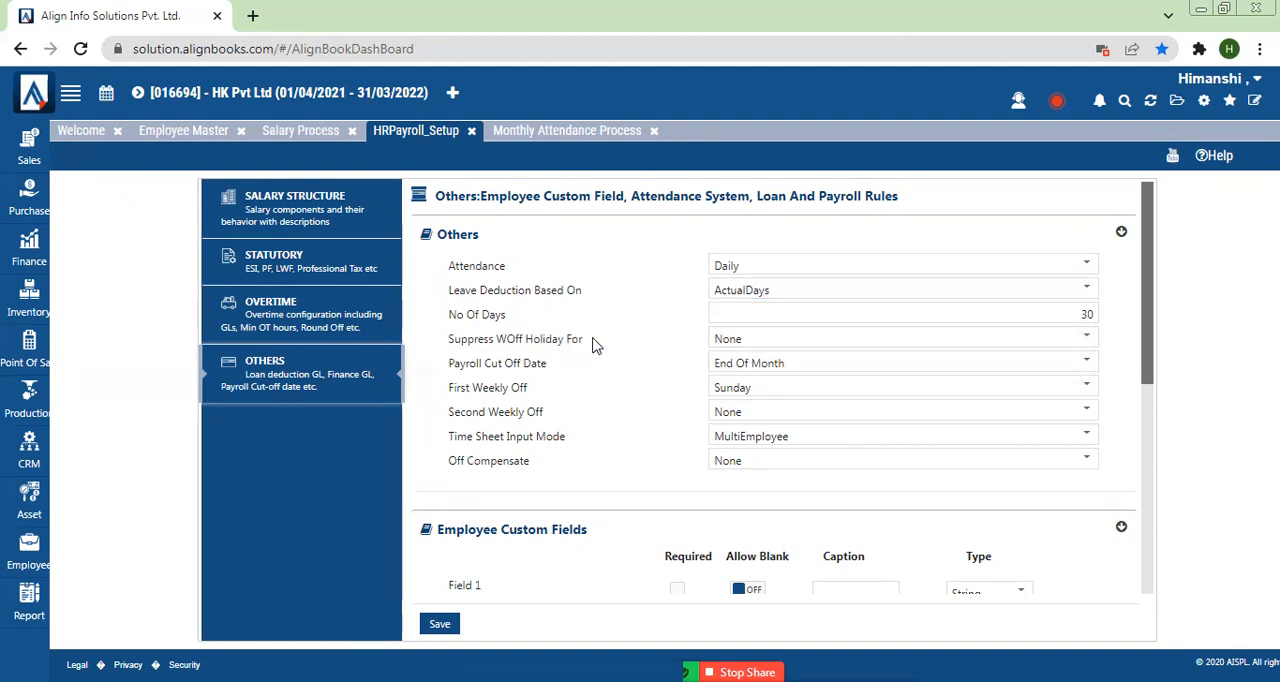
left_click(750, 341)
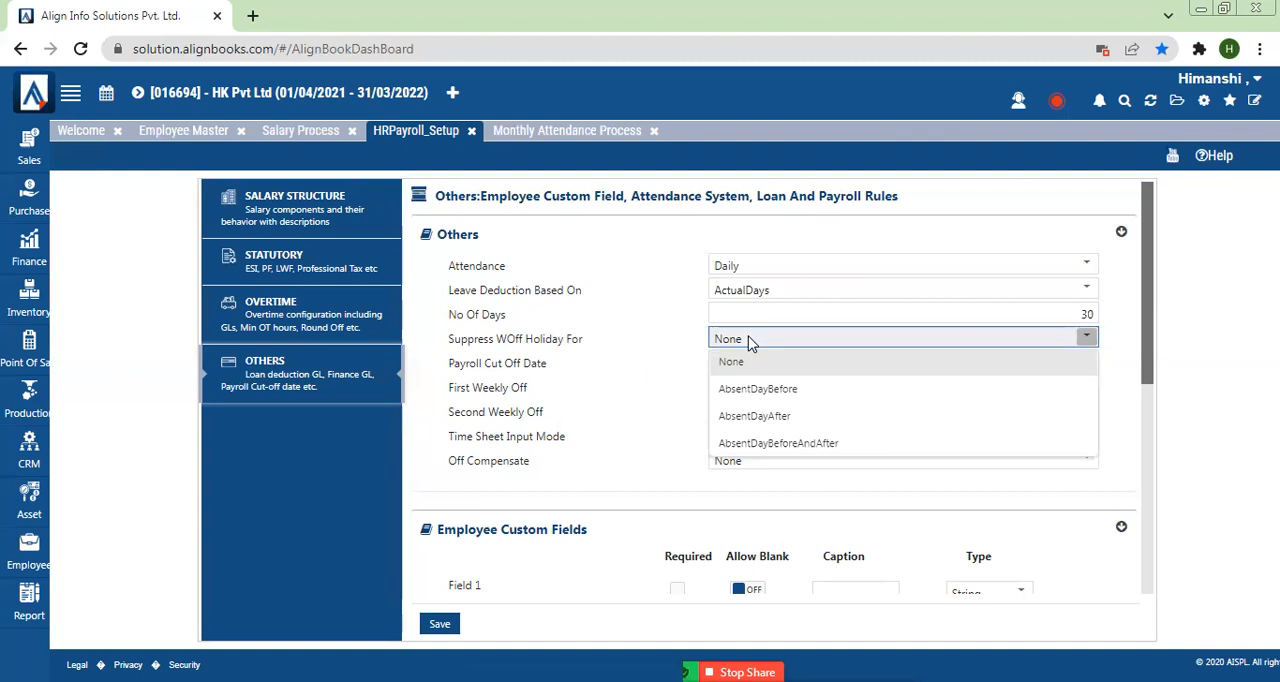
left_click(745, 399)
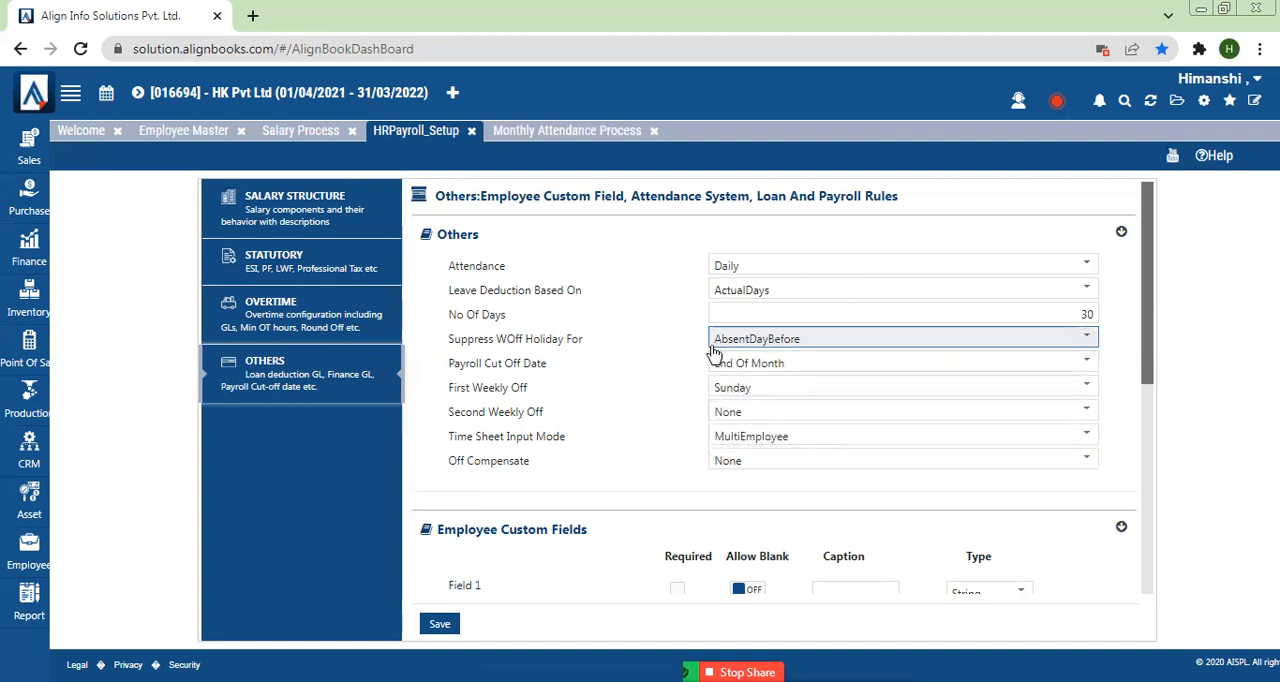
left_click(801, 341)
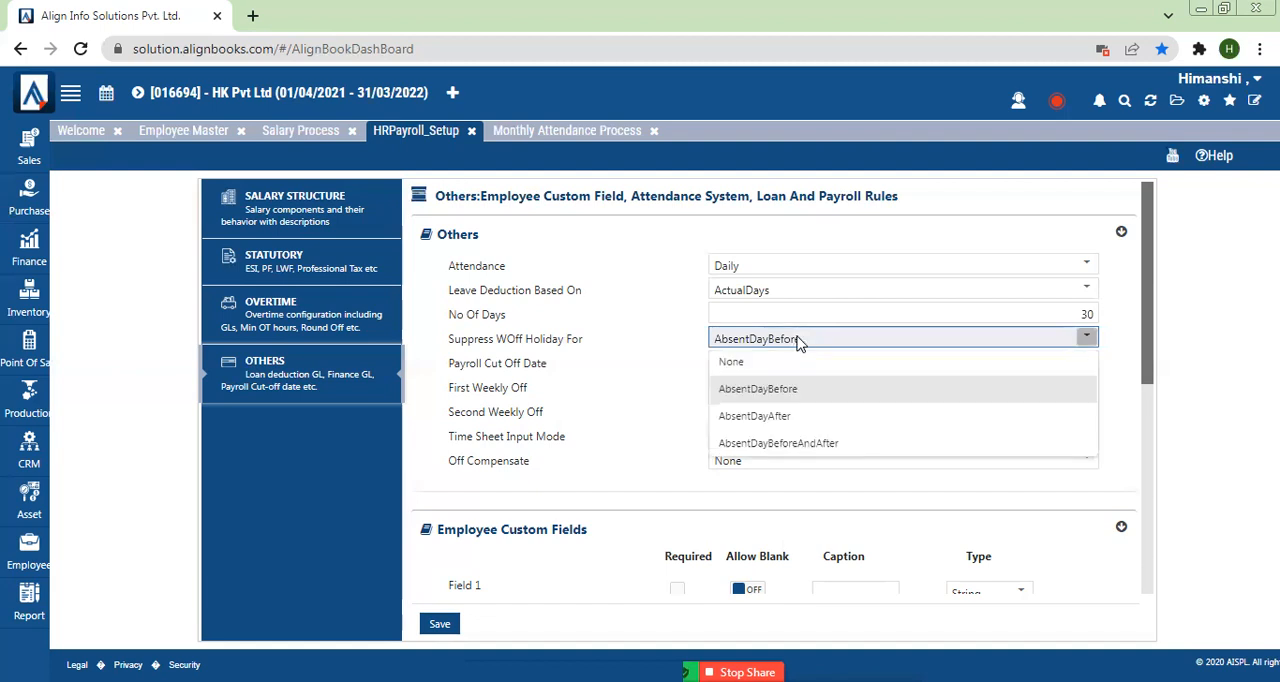
left_click(776, 416)
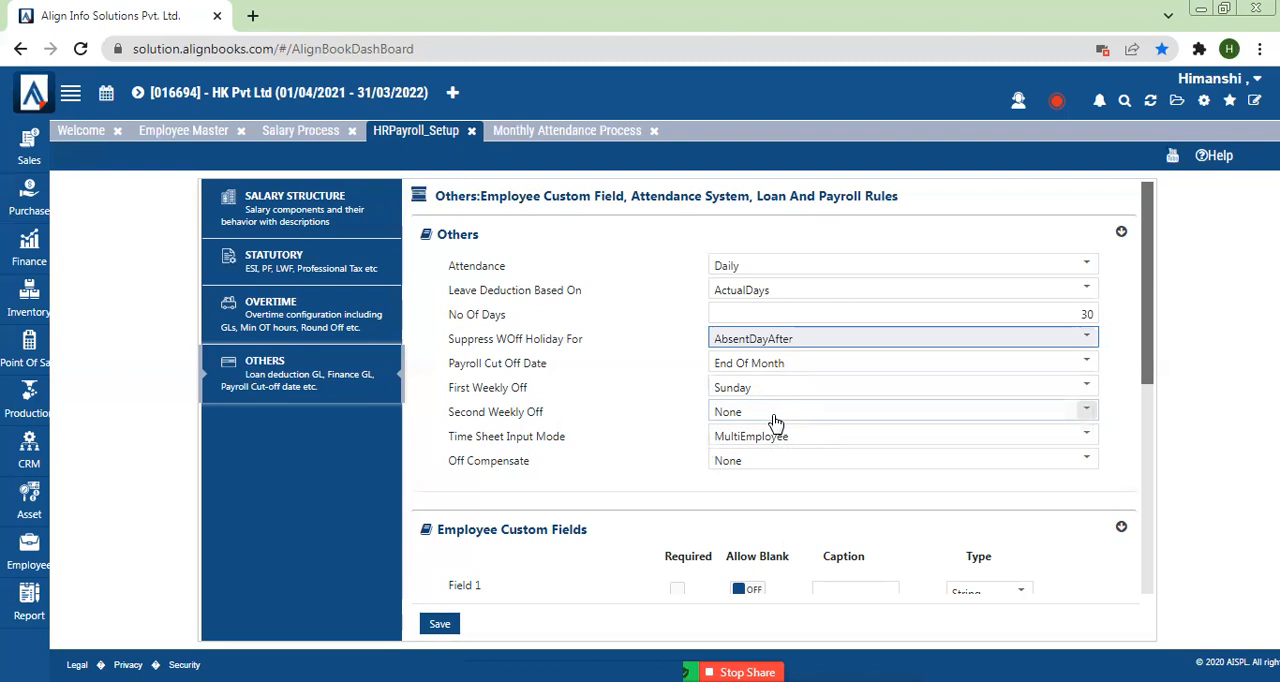
left_click(735, 340)
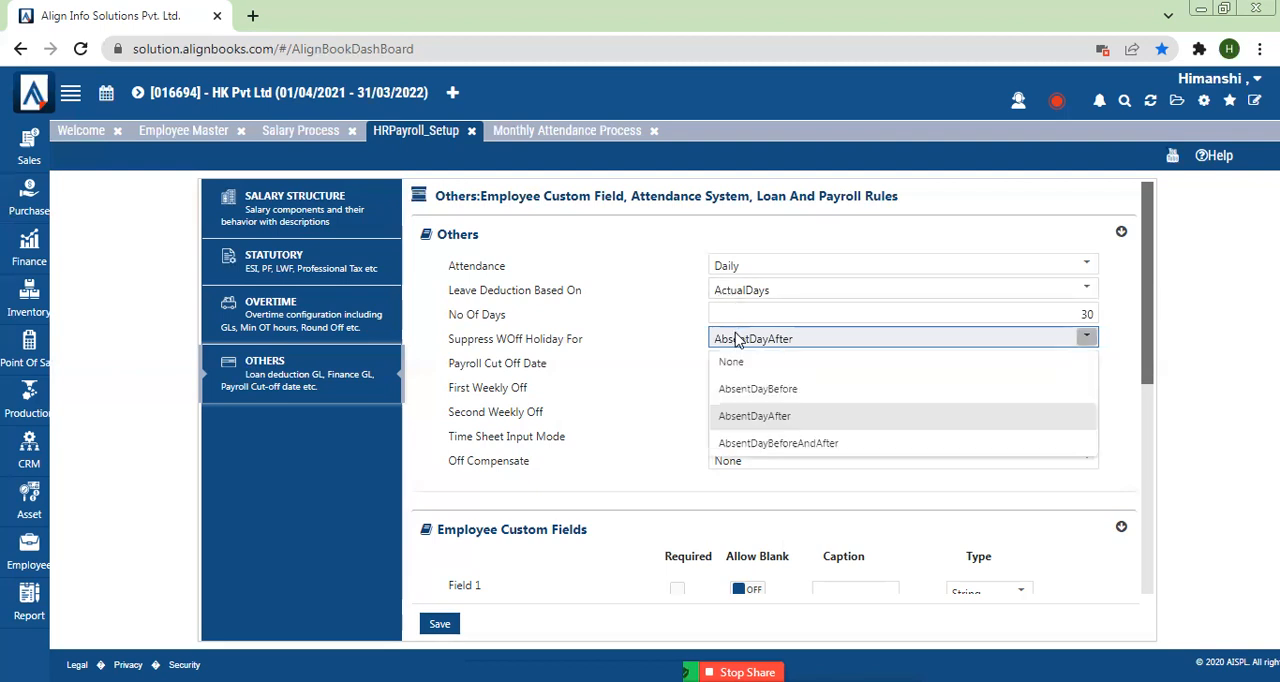
left_click(740, 443)
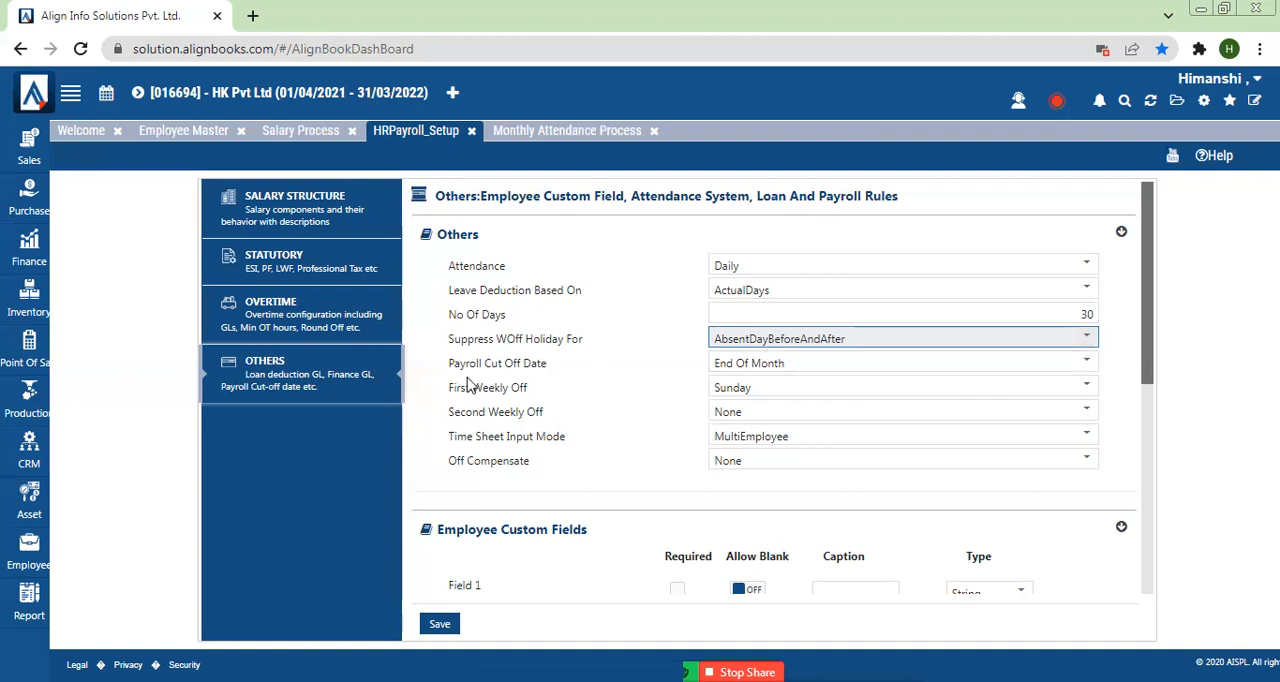
Step: Keep Sunday as the First Weekly Off and set the Second Weekly Off to Saturday
left_click_drag(448, 390, 662, 400)
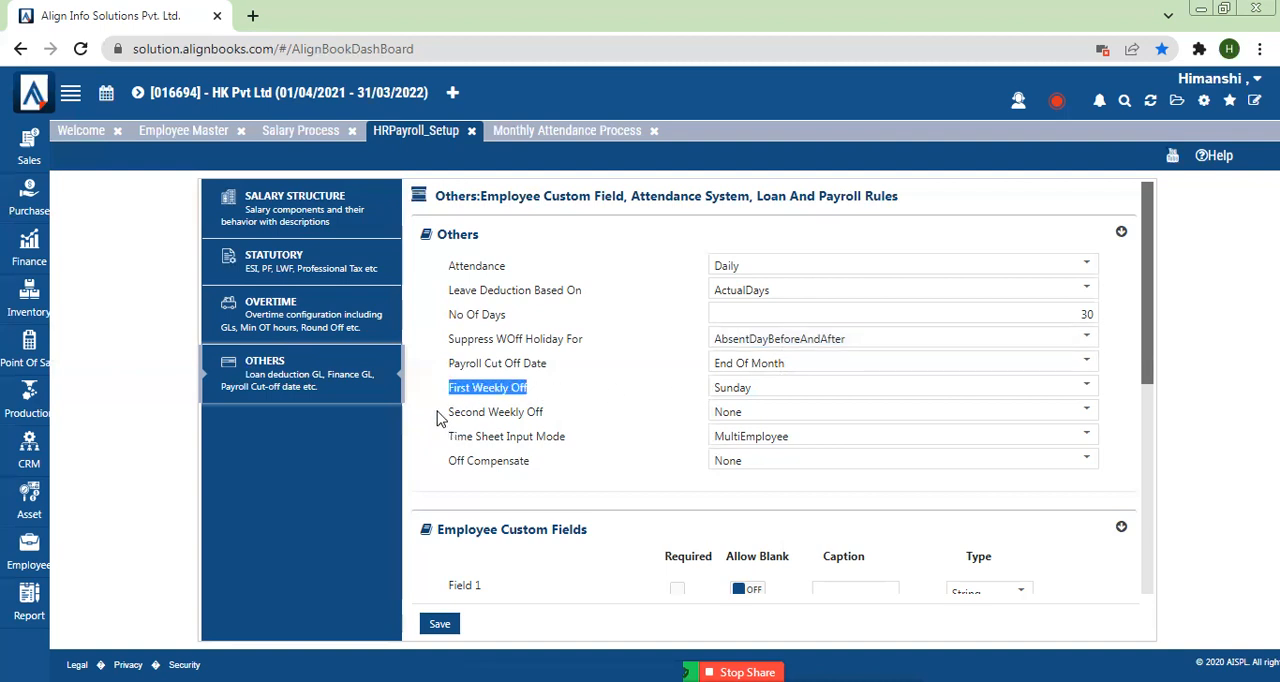
left_click_drag(440, 414, 565, 428)
left_click(670, 412)
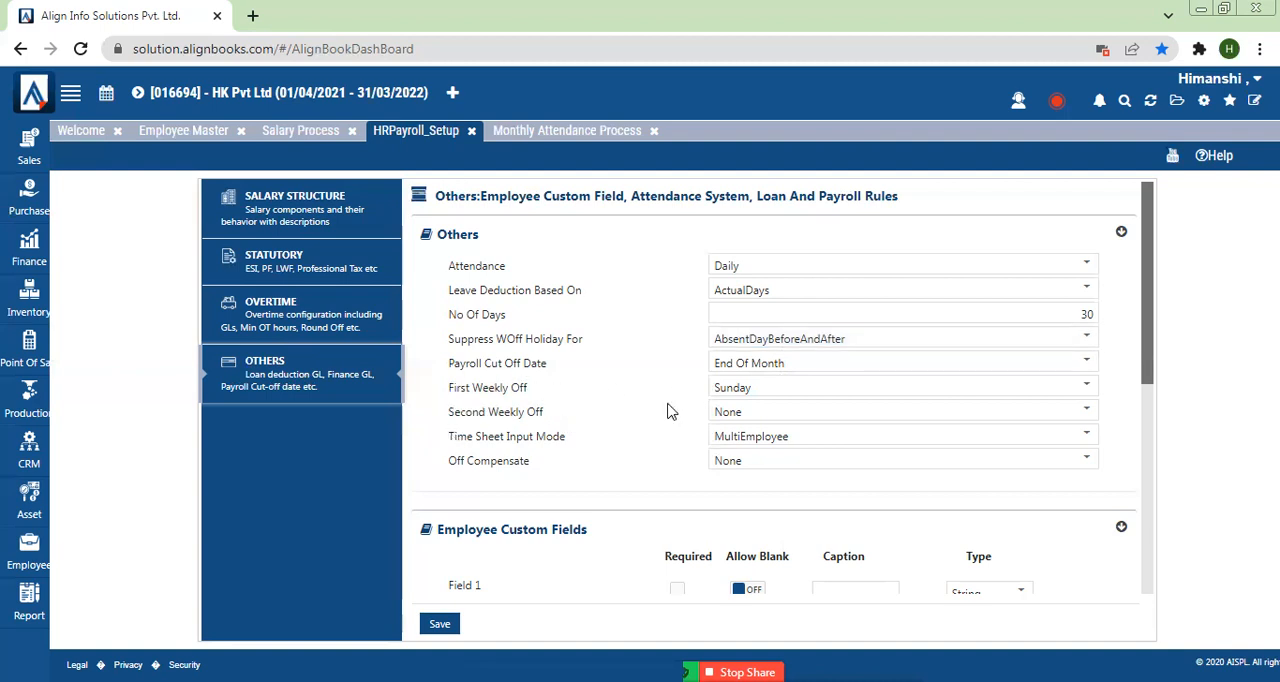
left_click(752, 389)
left_click(740, 444)
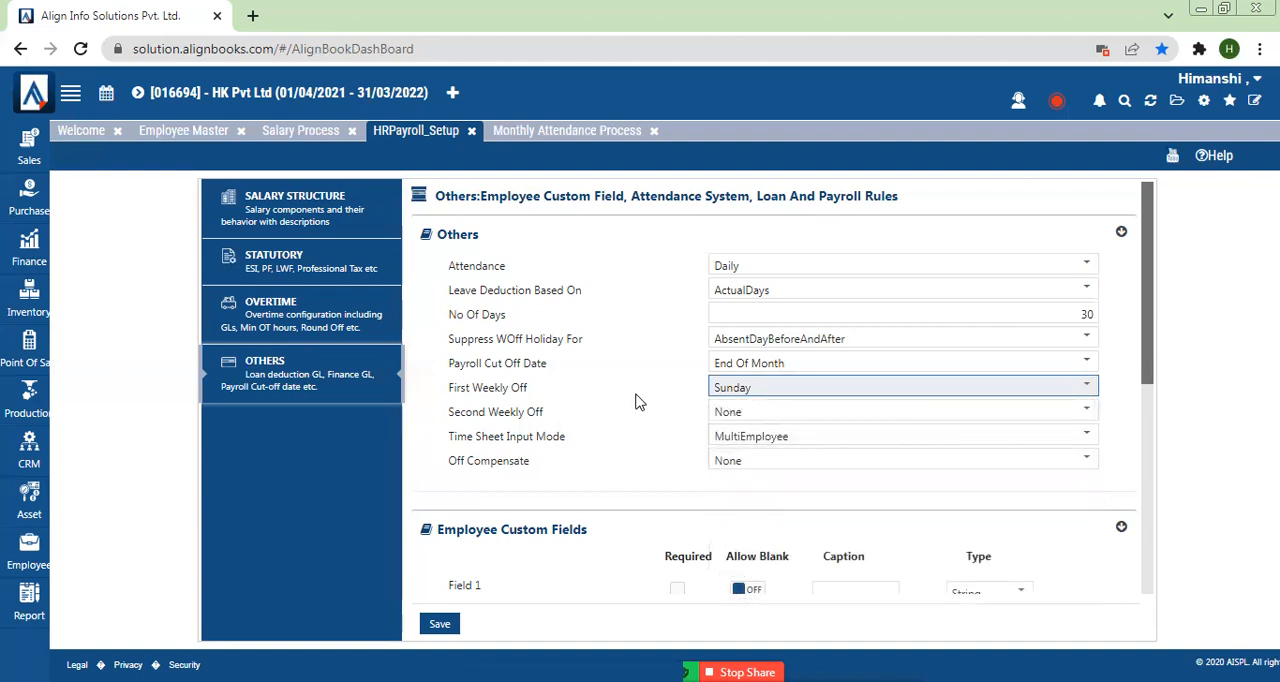
left_click(763, 414)
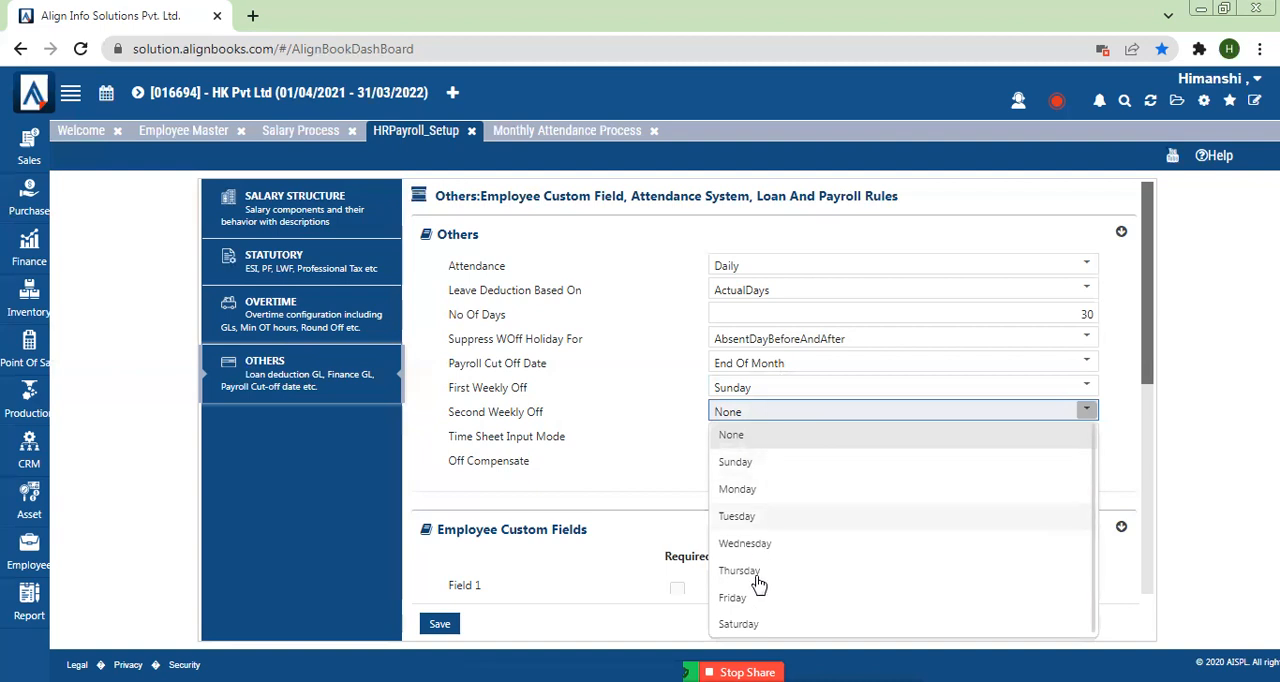
left_click(756, 628)
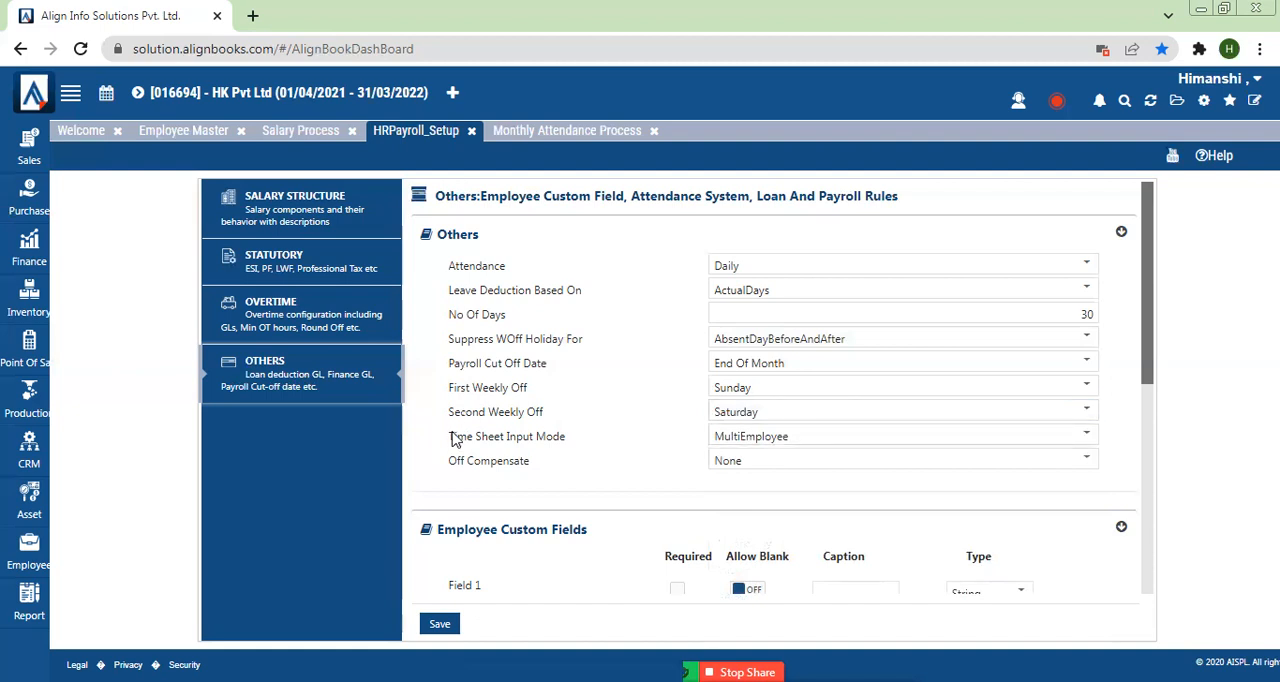
Step: Open the employee Time Sheet, choose Employee 1 in the first row, and check the TS For Date field
left_click_drag(449, 440, 588, 440)
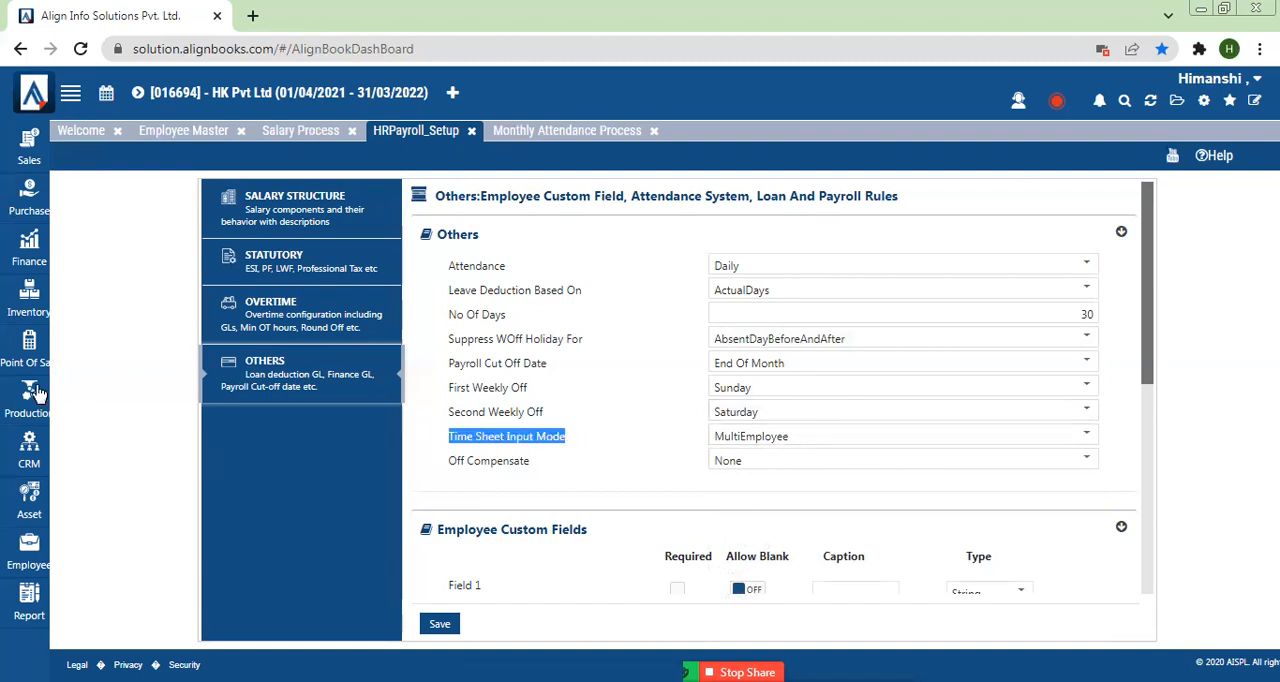
left_click(29, 548)
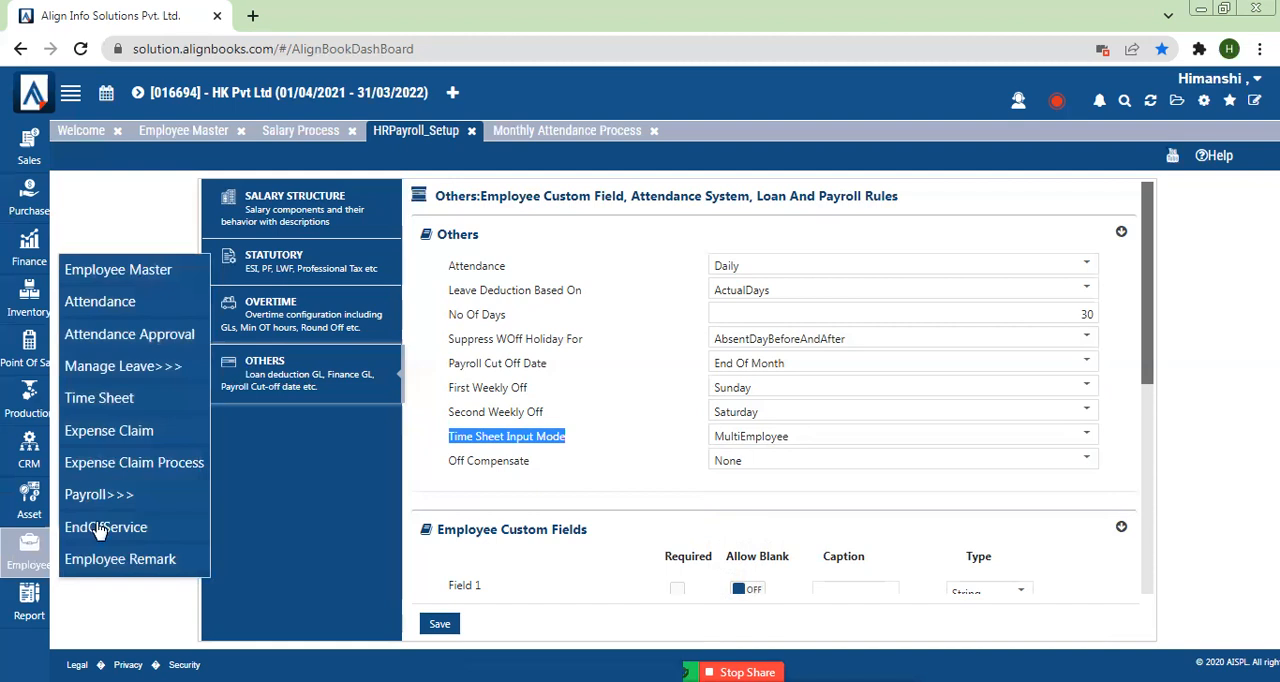
left_click(115, 400)
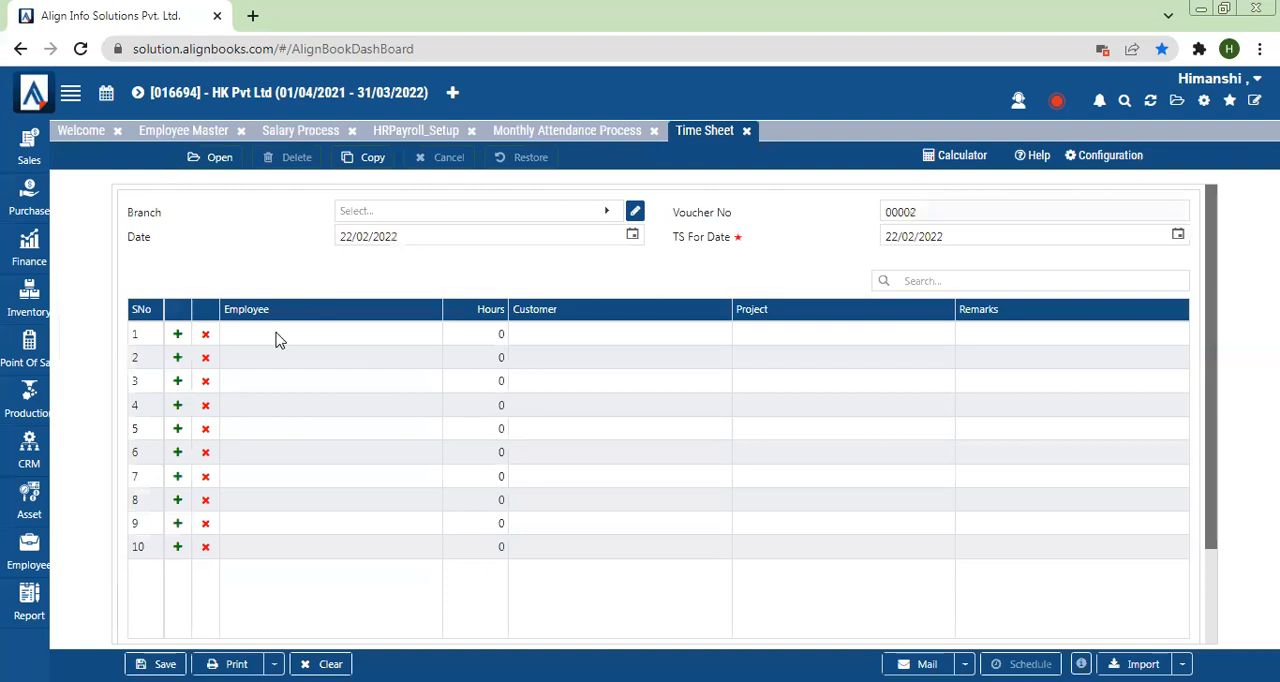
left_click(278, 338)
left_click(278, 338)
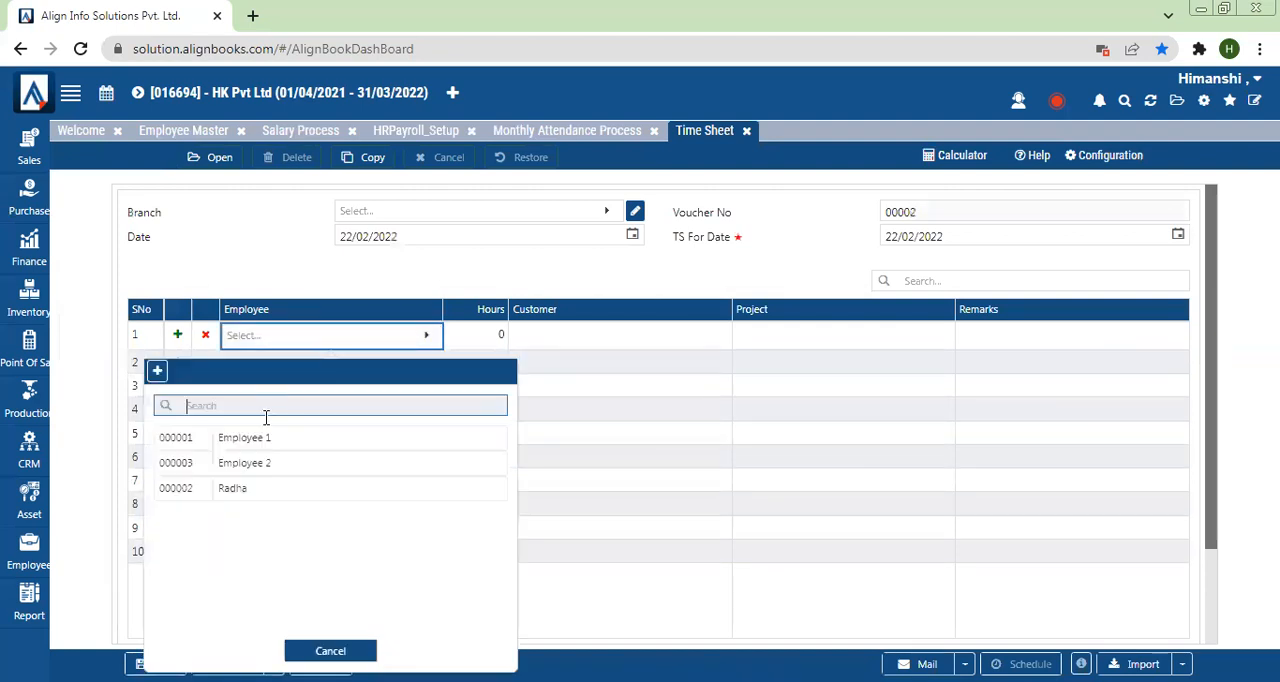
left_click(259, 441)
left_click(253, 368)
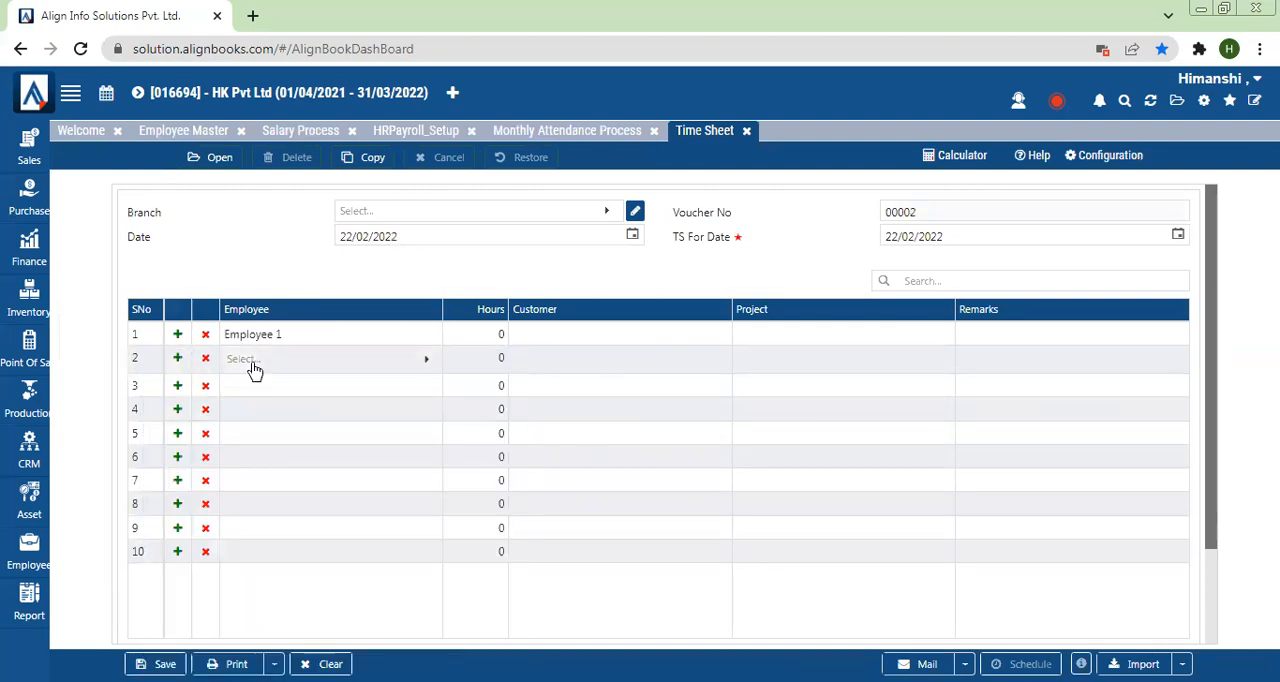
left_click(253, 366)
left_click(730, 309)
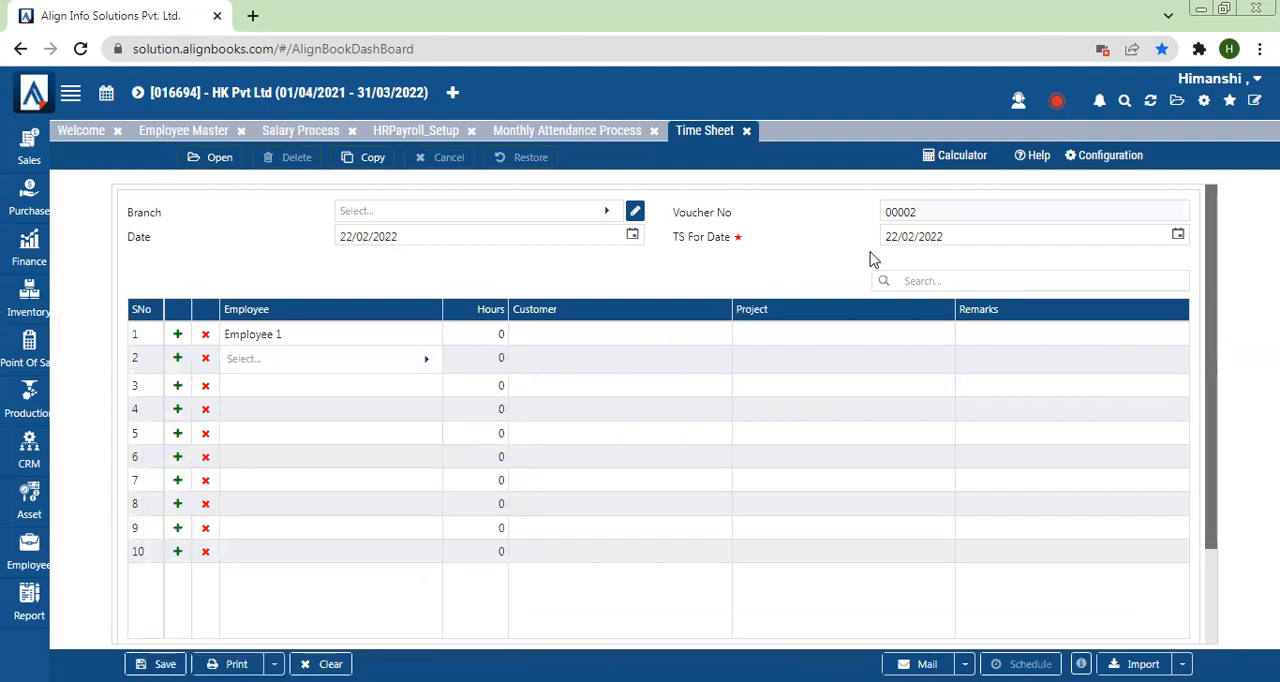
left_click_drag(966, 238, 862, 256)
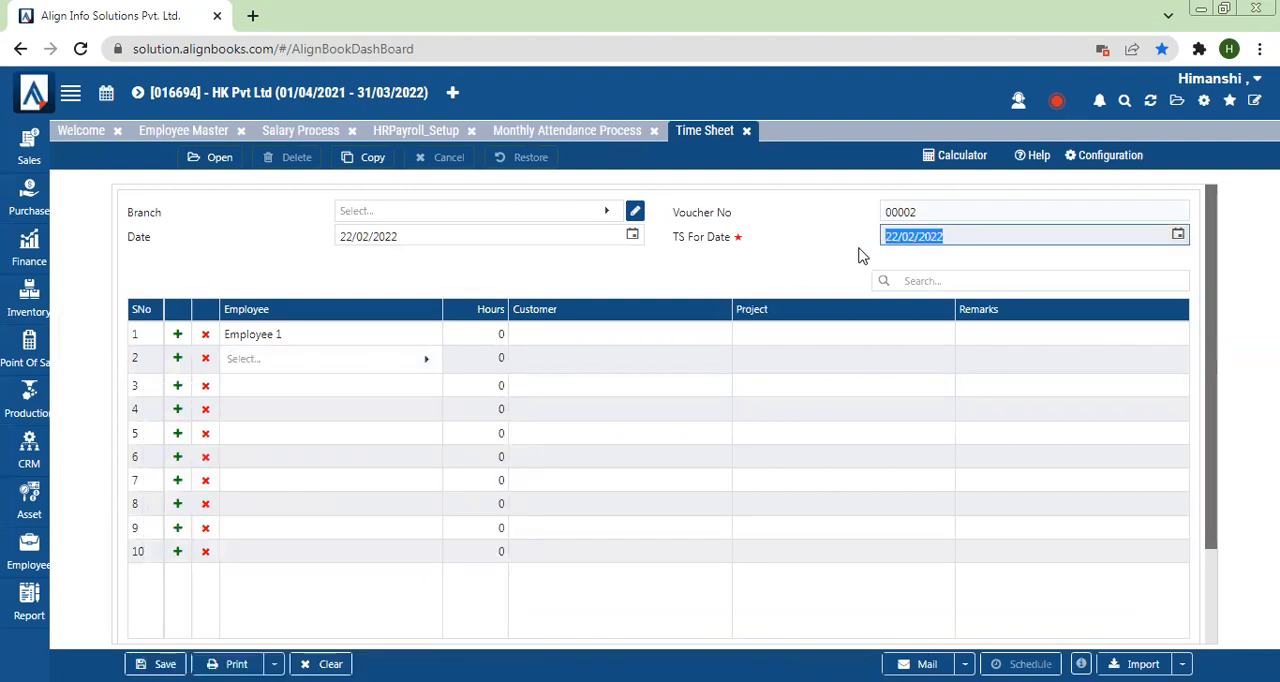
Step: Return to HR Payroll Setup, set Time Sheet Input Mode to MultiDate, and save the configuration
left_click(547, 142)
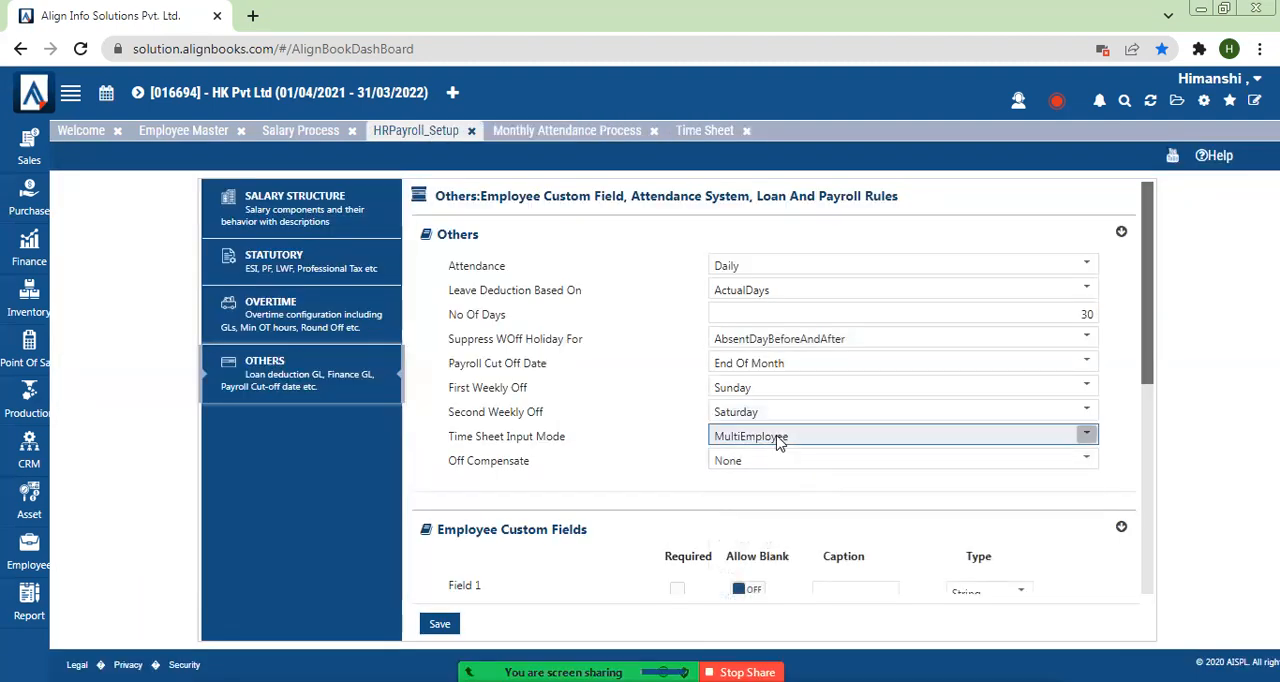
left_click(777, 440)
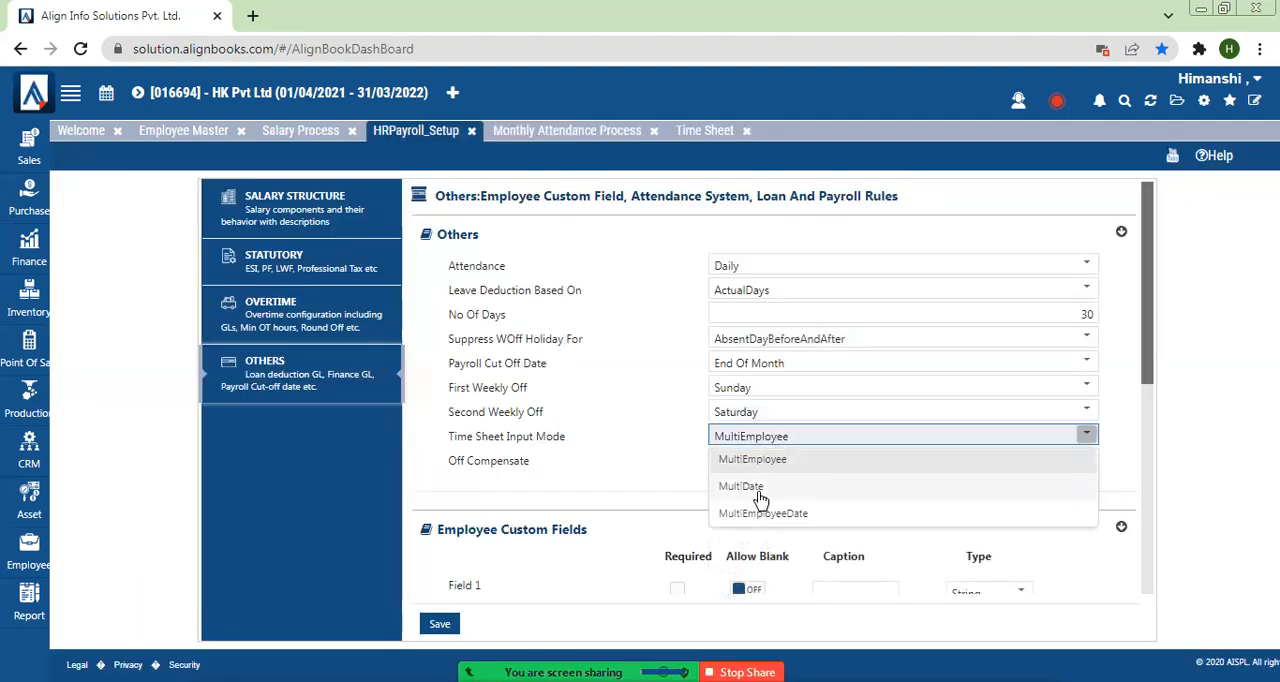
left_click(759, 490)
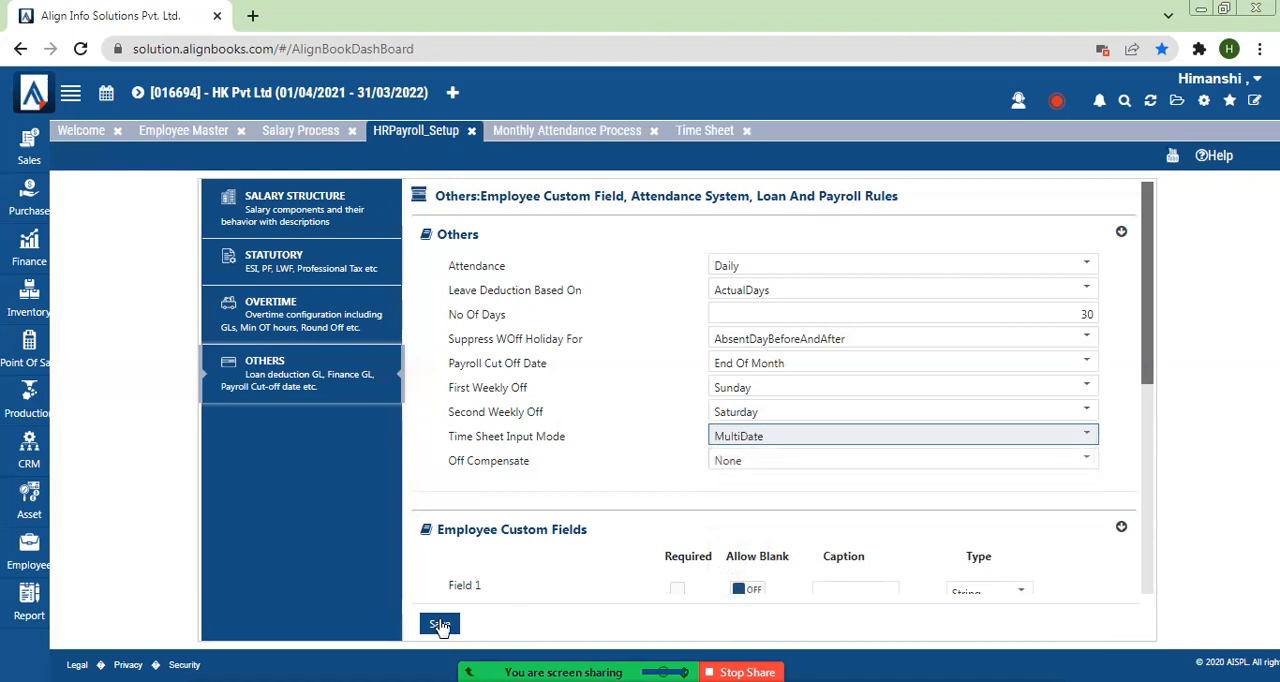
left_click(440, 624)
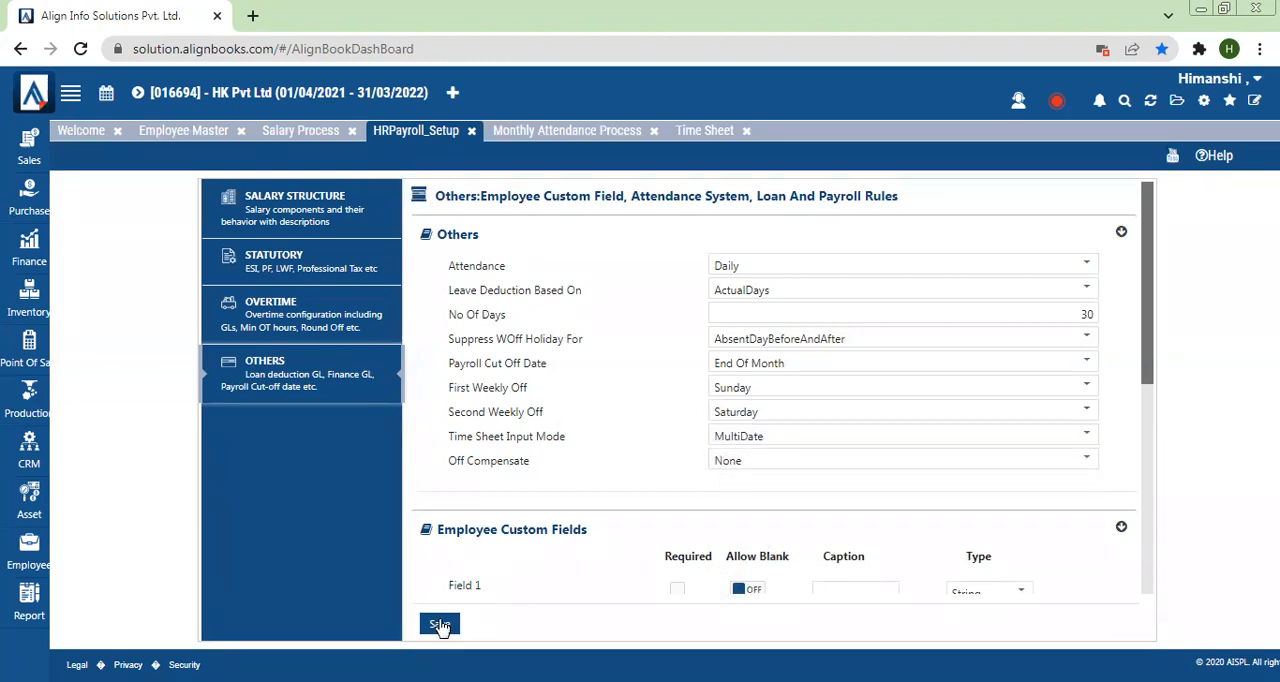
Step: Close and reopen the Time Sheet, select Employee 1 as its employee, and open the first row's Date for entry
left_click(746, 131)
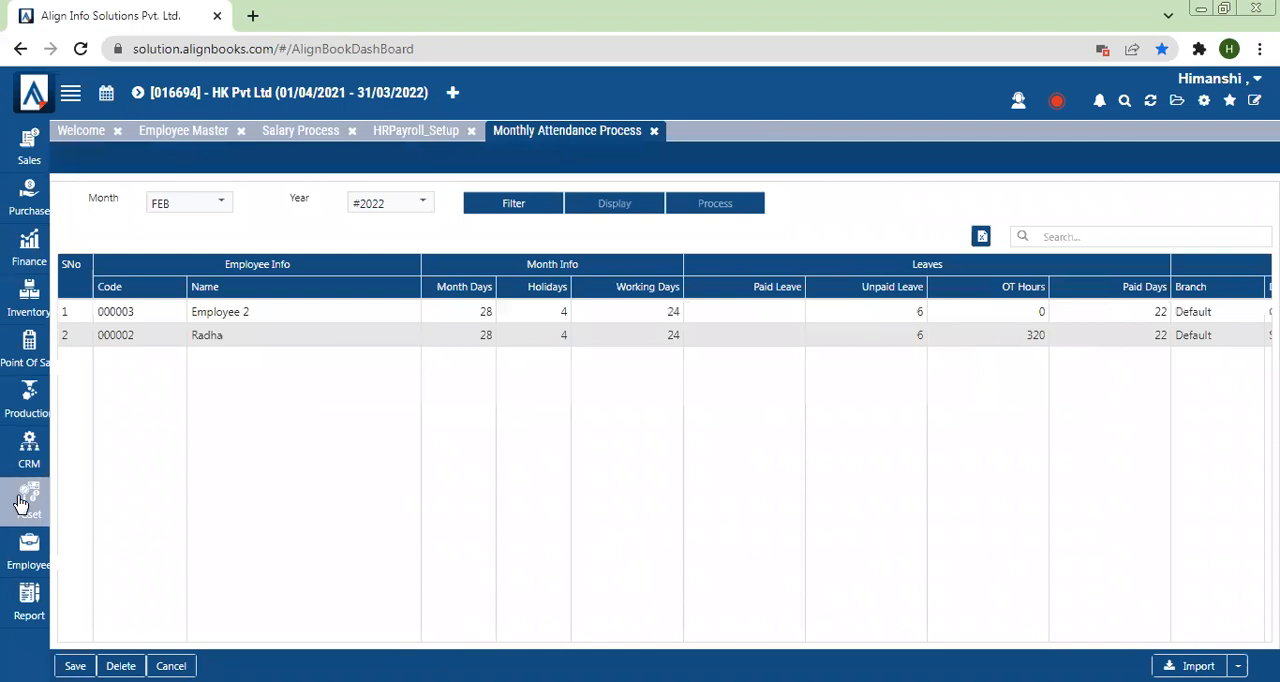
left_click(20, 548)
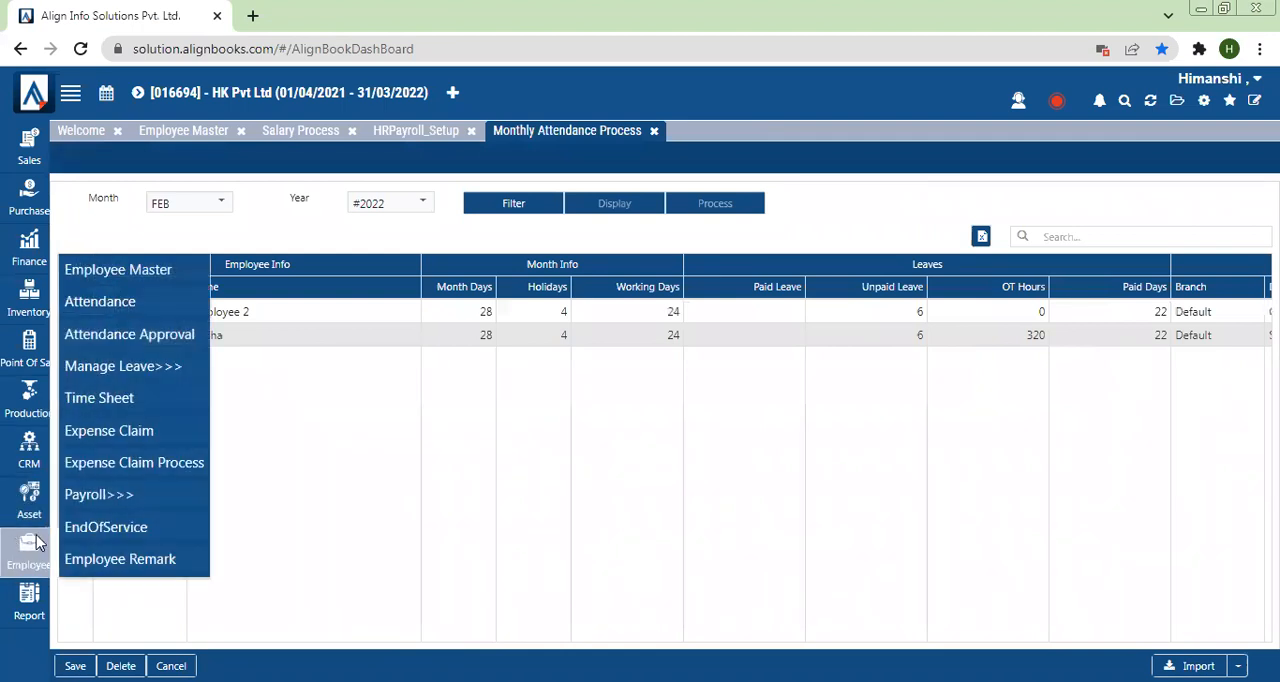
left_click(99, 405)
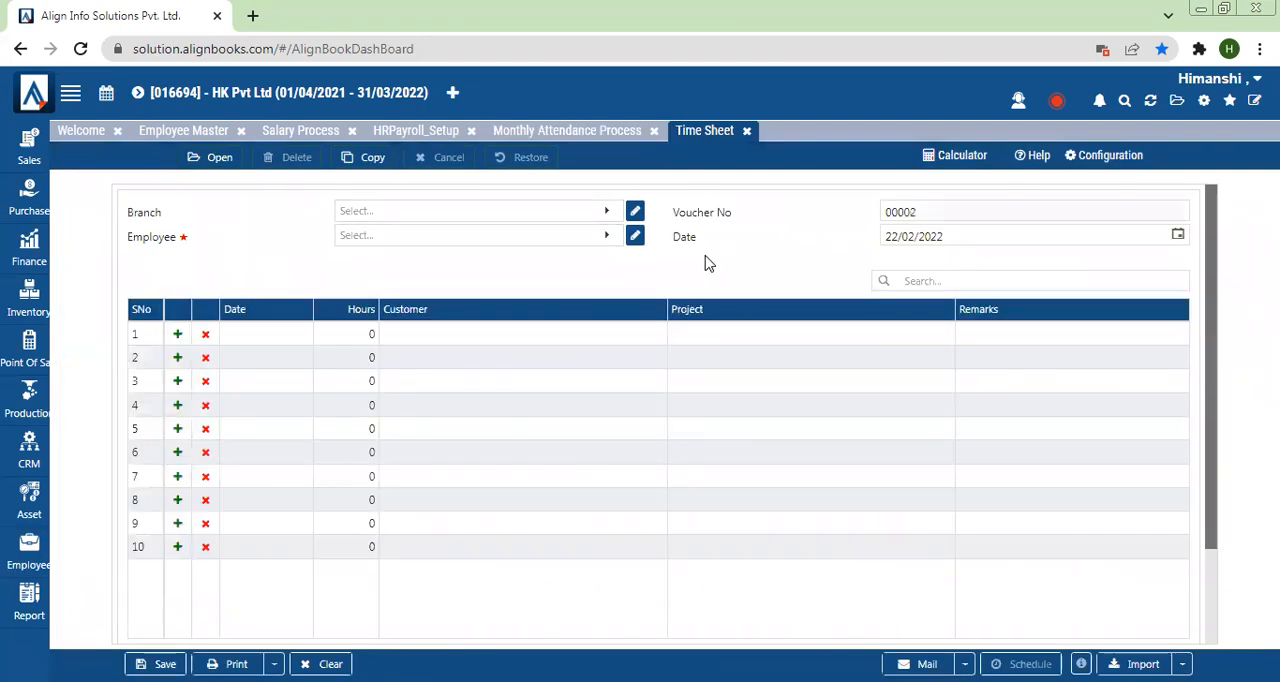
left_click(453, 244)
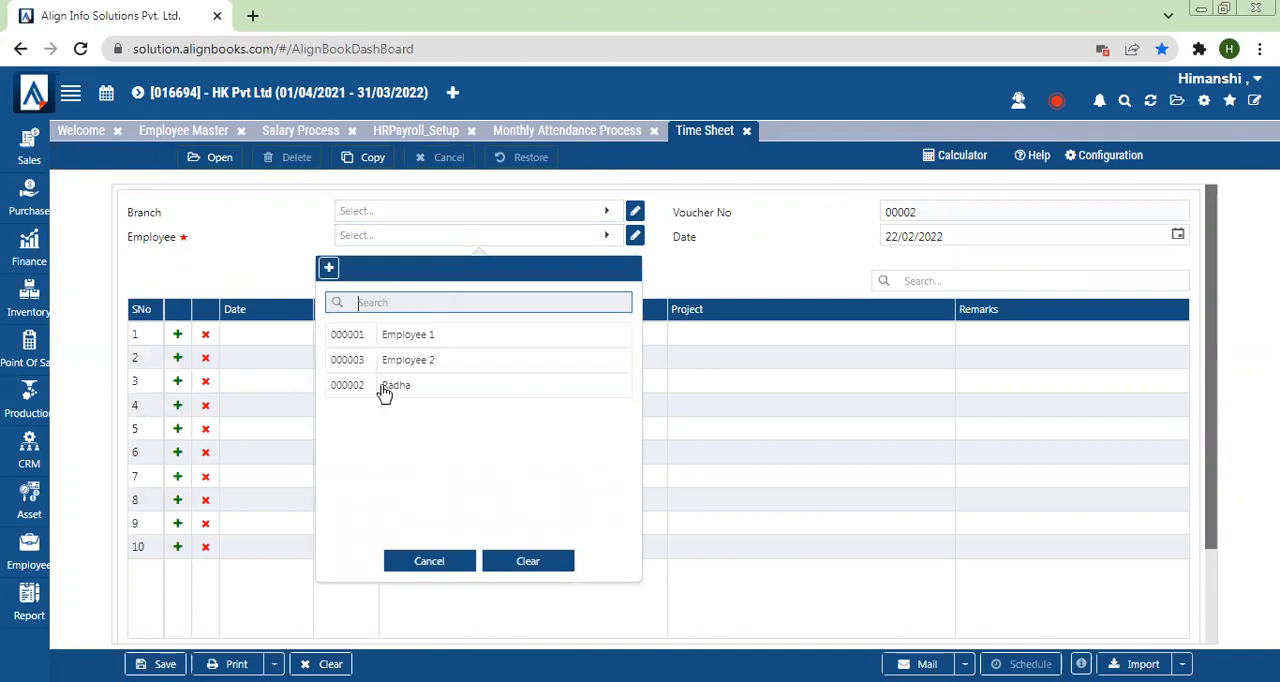
left_click(380, 338)
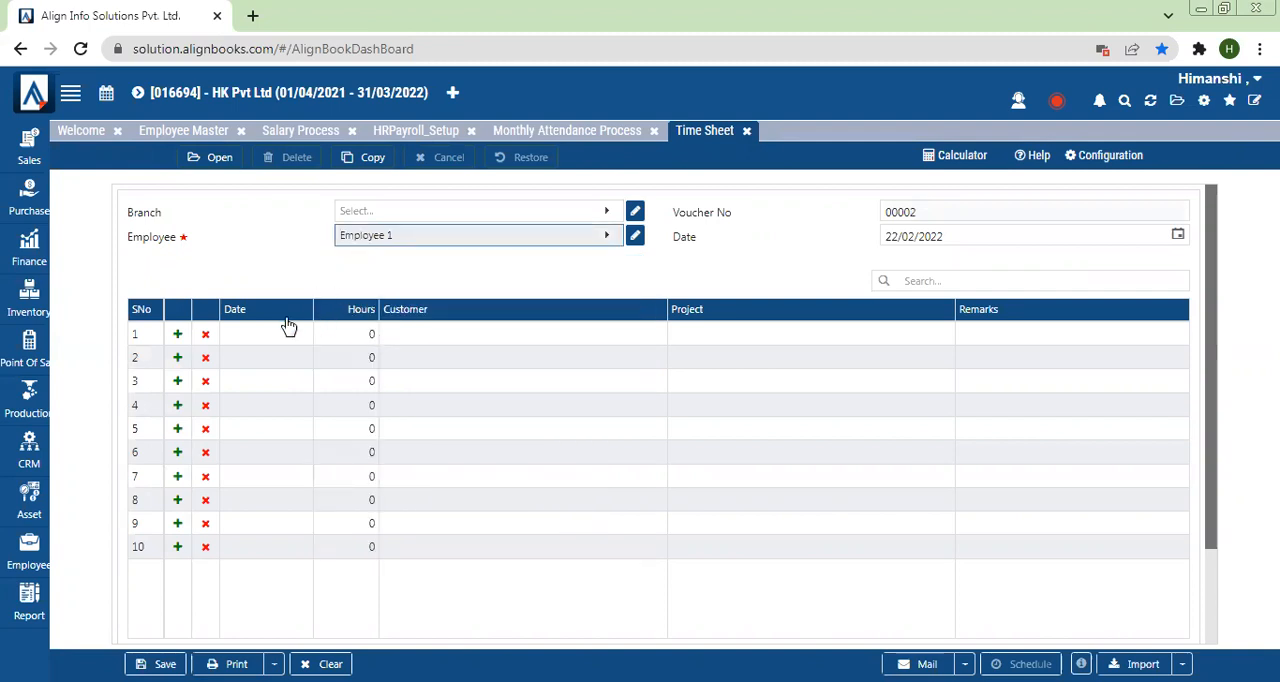
left_click(275, 334)
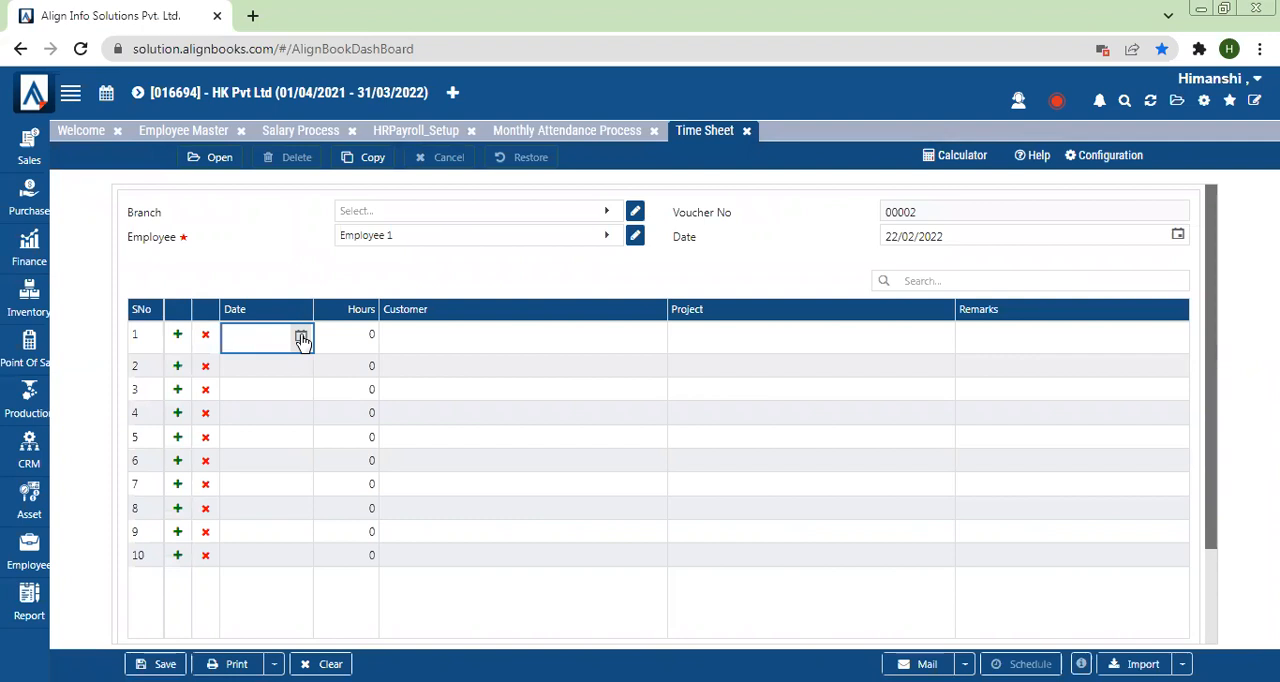
Step: Return to HR Payroll Setup and review the Time Sheet Input Mode options, leaving MultiDate selected
left_click(548, 134)
left_click(414, 130)
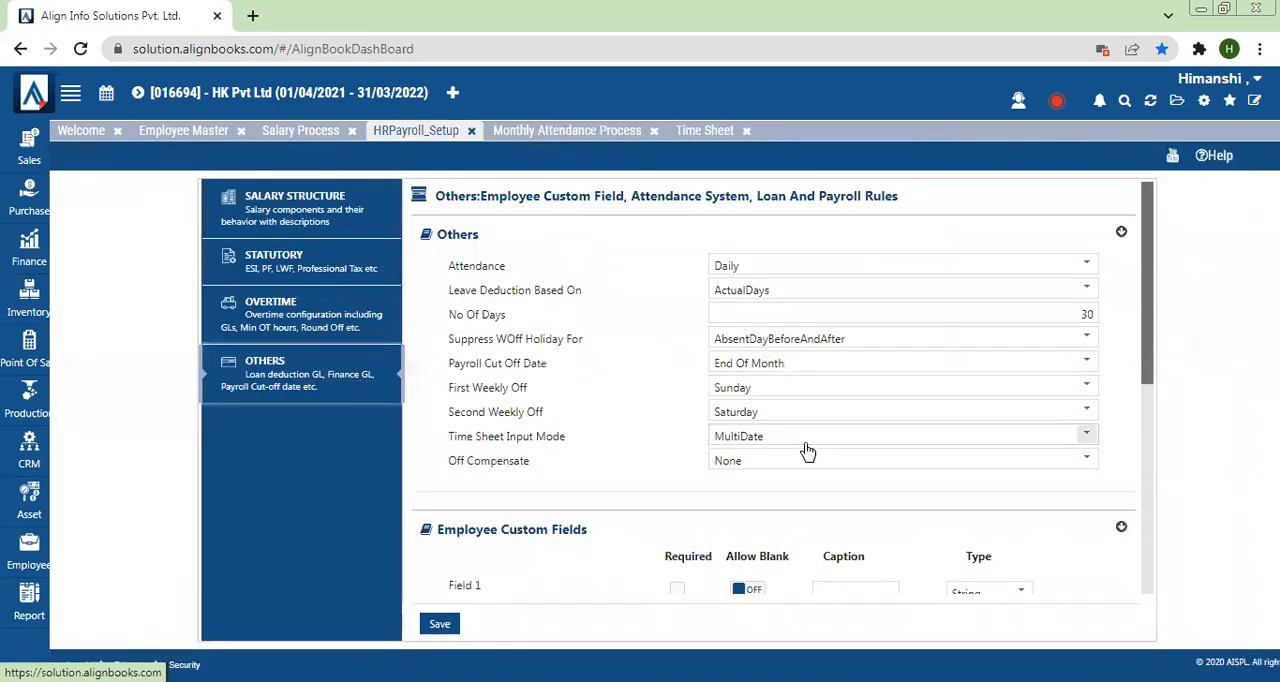
left_click(792, 437)
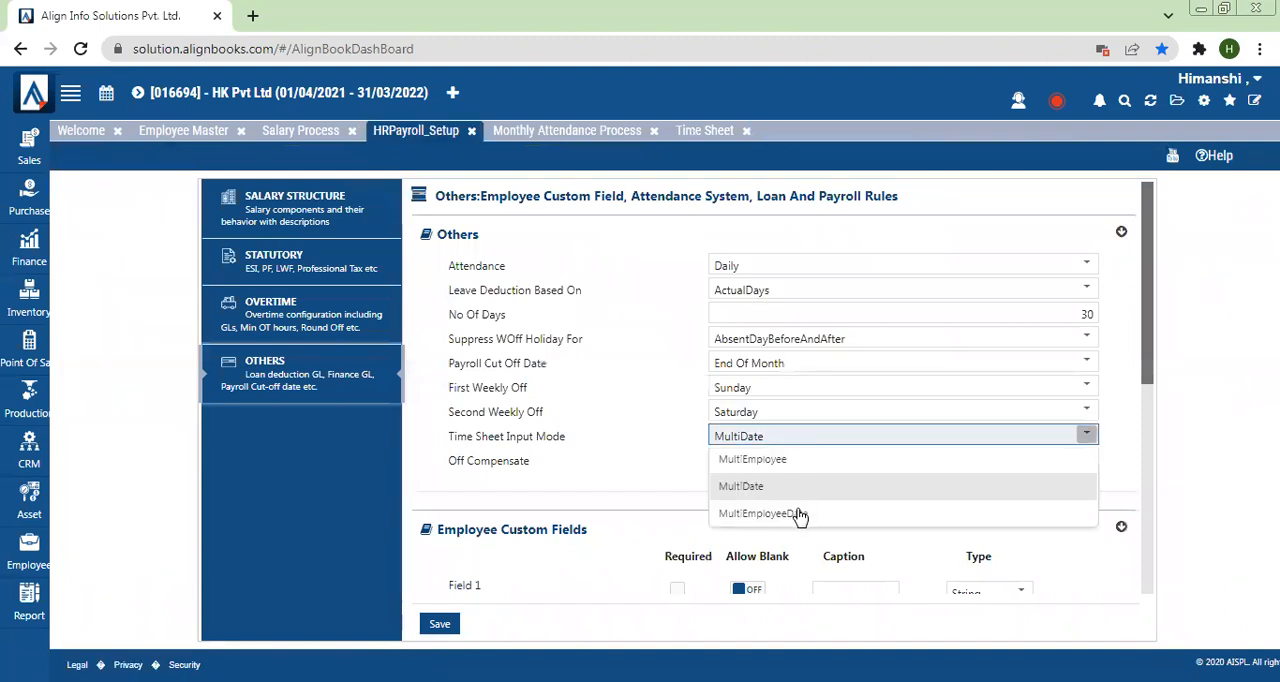
left_click(660, 492)
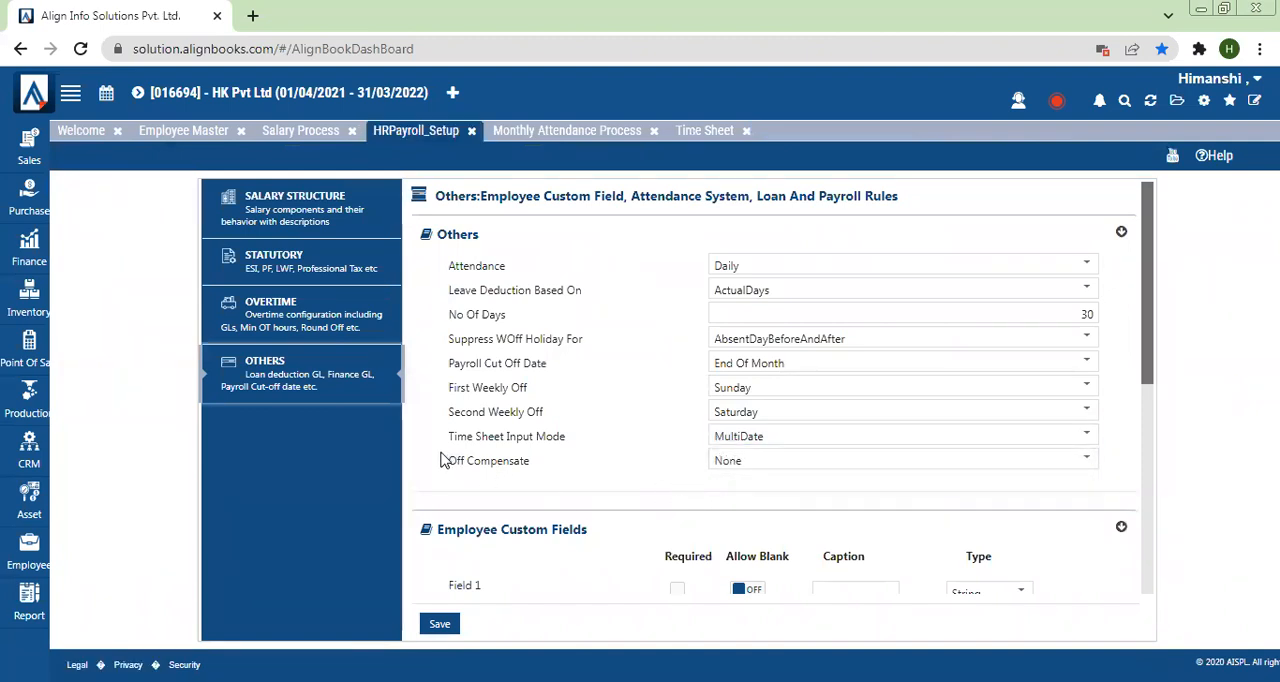
Step: Review the available Off Compensate options and leave the setting at None
left_click_drag(440, 461, 530, 470)
left_click(757, 461)
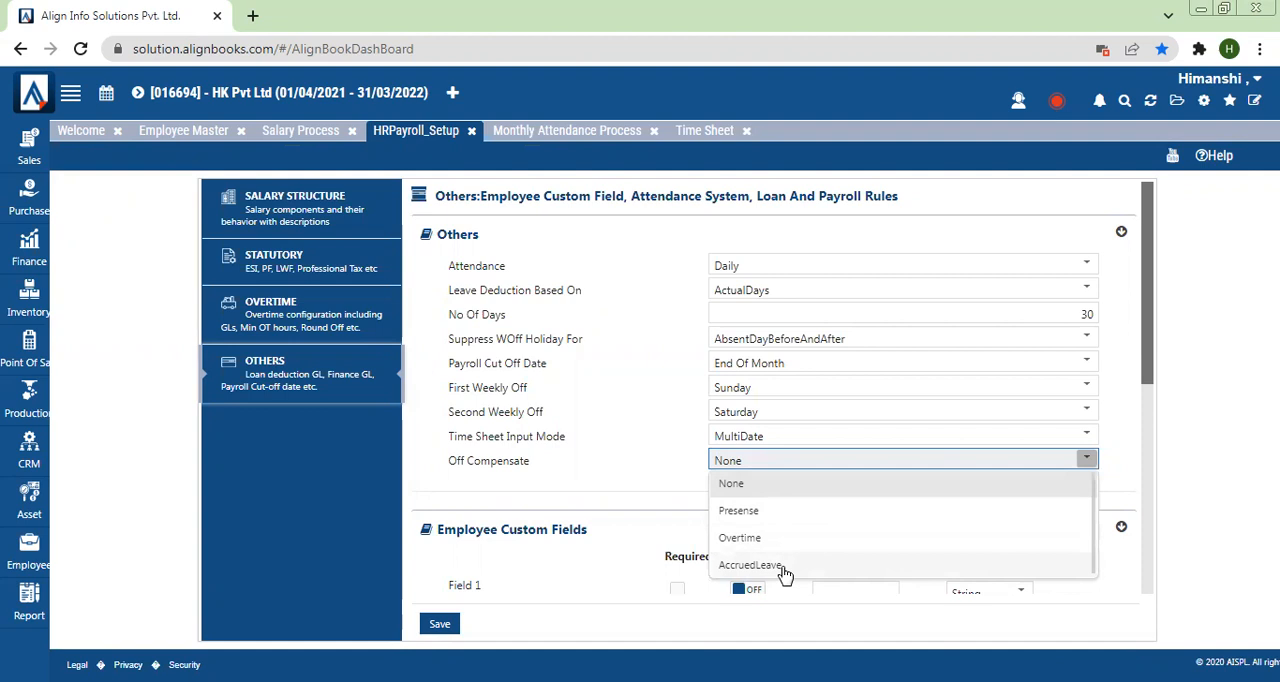
left_click(670, 528)
Step: Examine the Employee Custom Fields section, view the Employee Master list, and return to HR Payroll Setup
left_click_drag(1147, 377, 1150, 477)
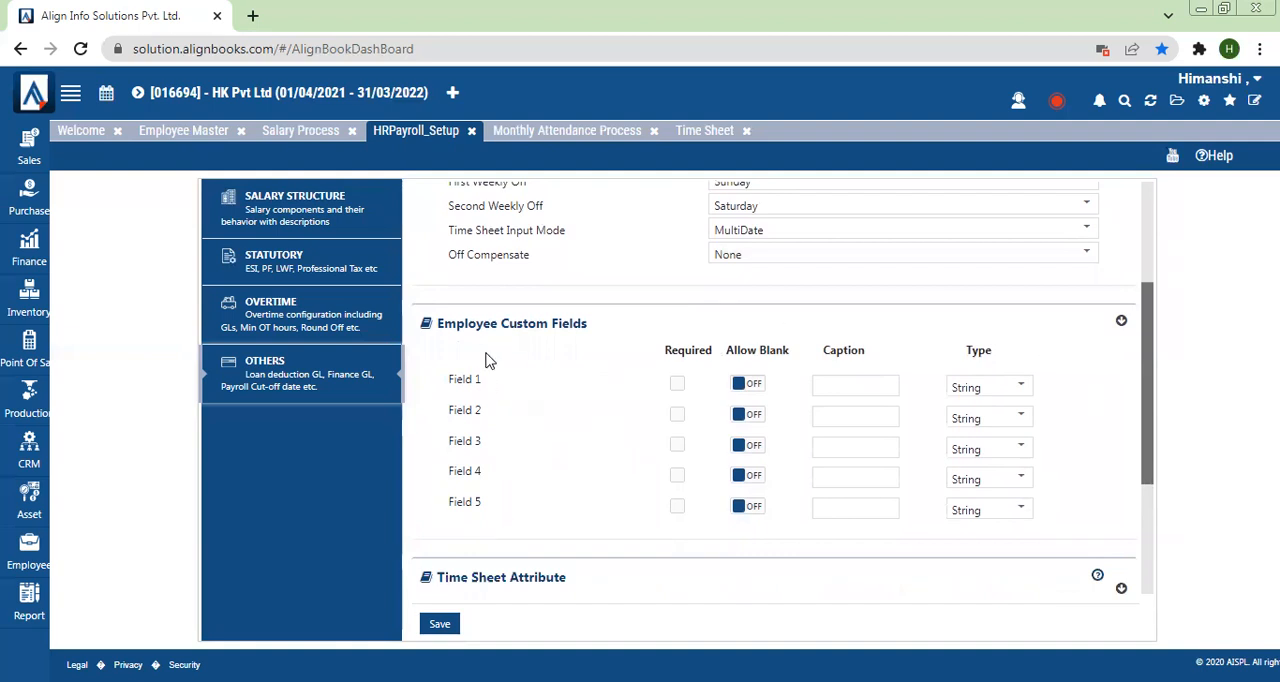
left_click(165, 132)
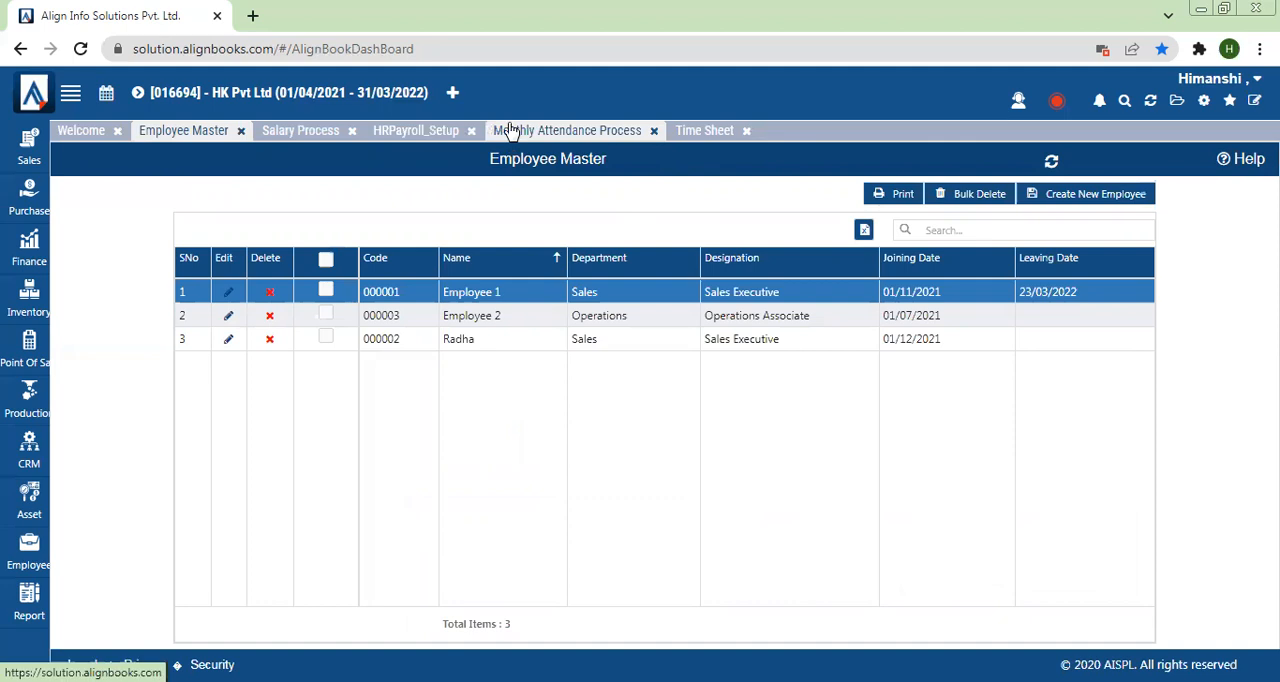
left_click(447, 139)
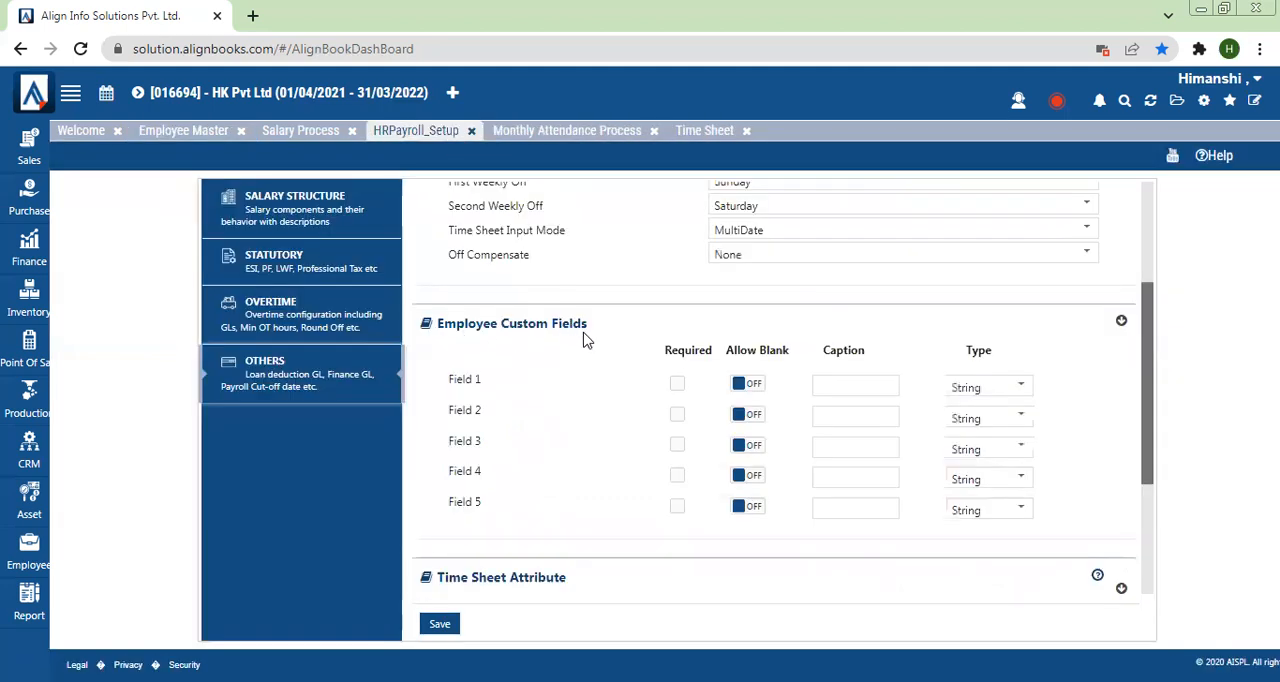
Step: Mark Field 2 under Time Sheet Attribute as required, and check the open Time Sheet's Project column before returning to the setup
left_click_drag(1149, 431, 1167, 557)
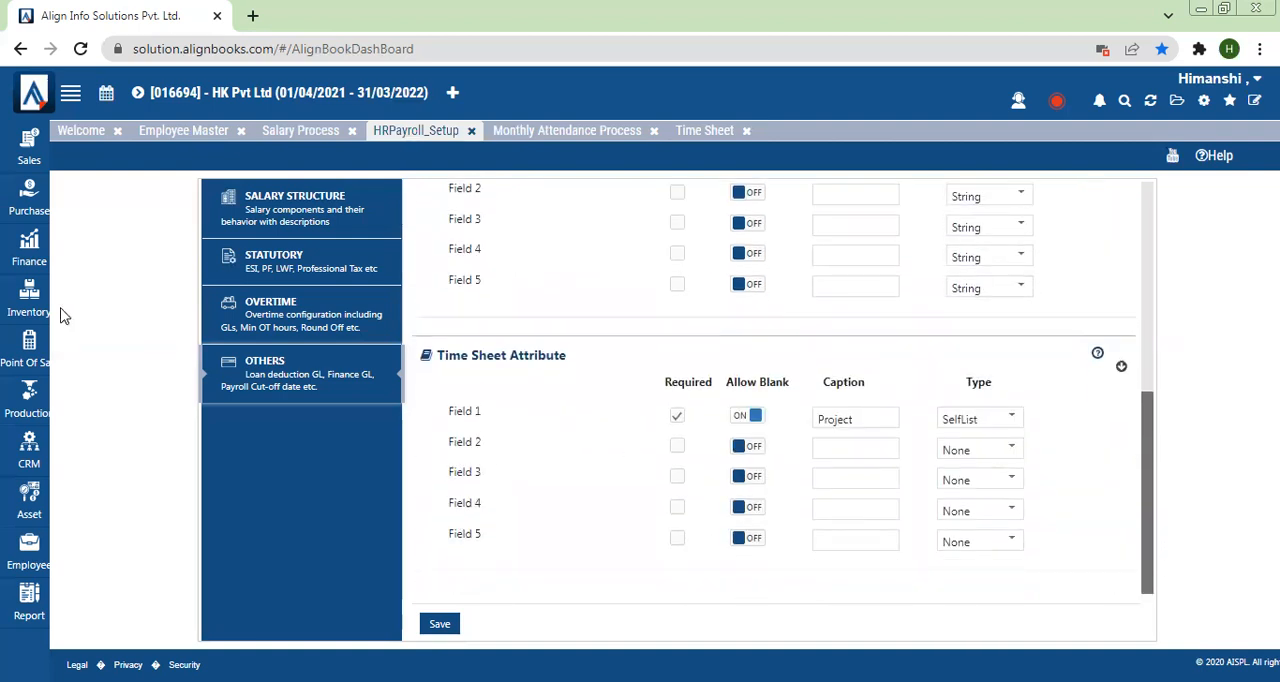
left_click(676, 446)
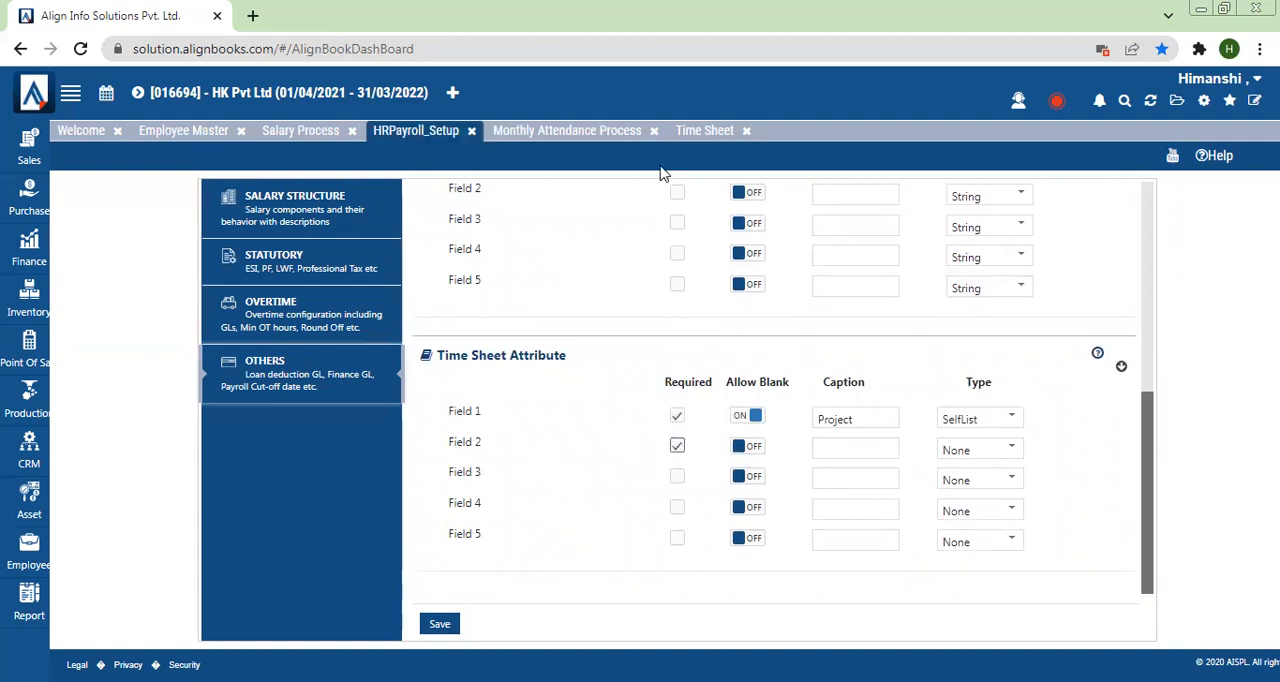
left_click(712, 136)
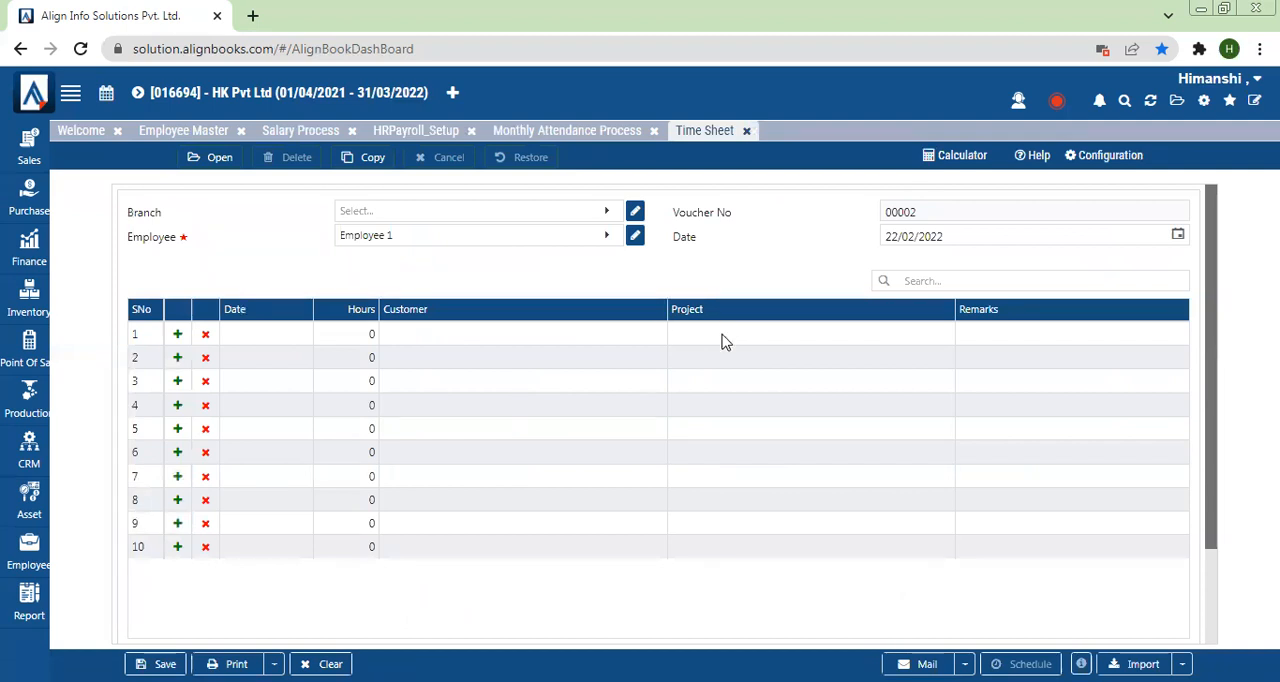
left_click(551, 134)
left_click(306, 132)
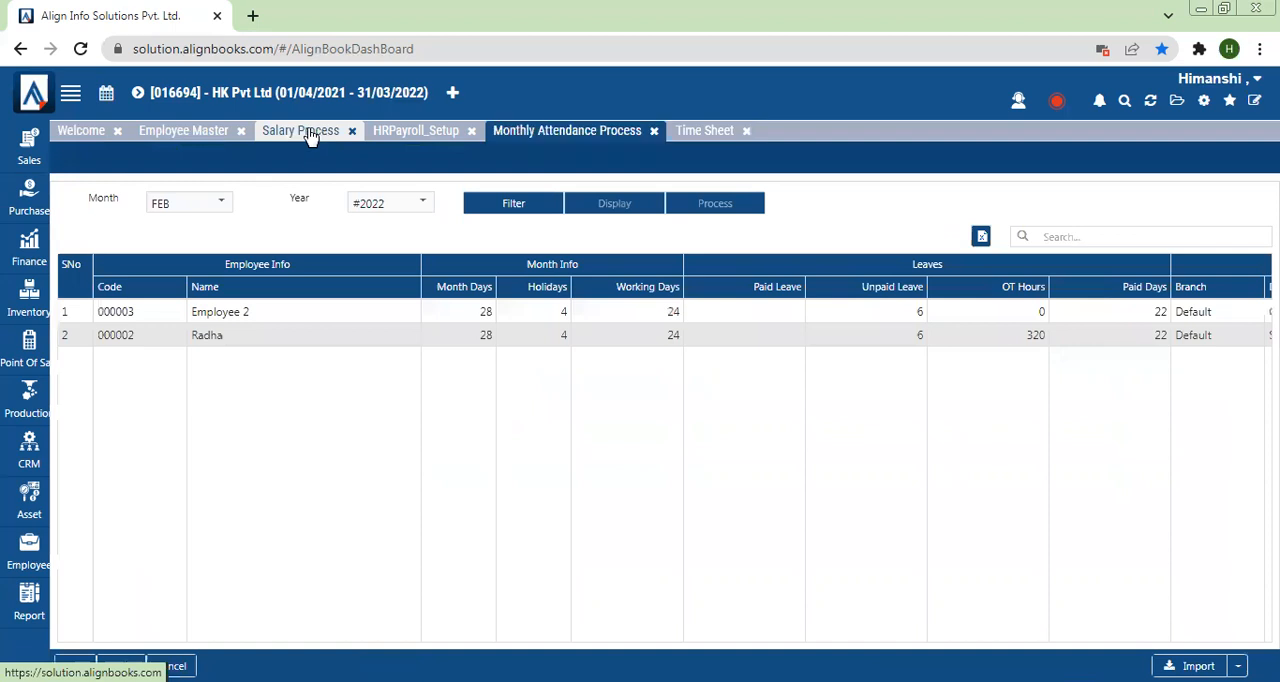
left_click(196, 140)
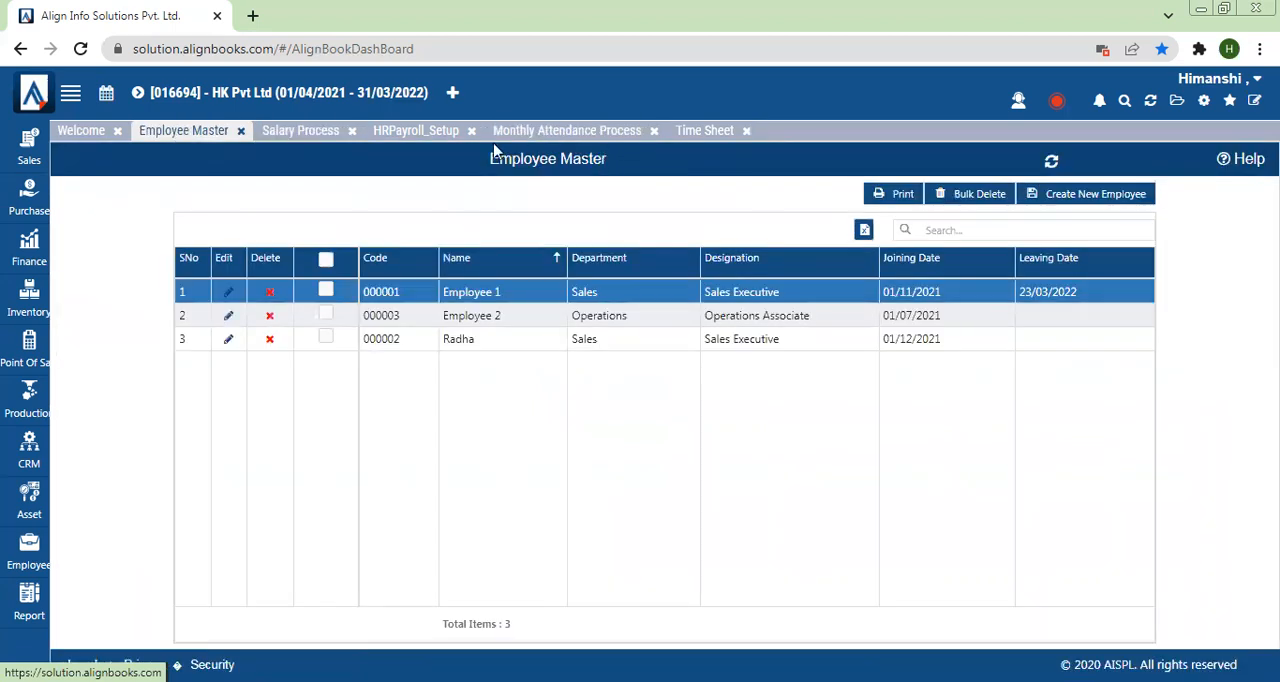
left_click(415, 138)
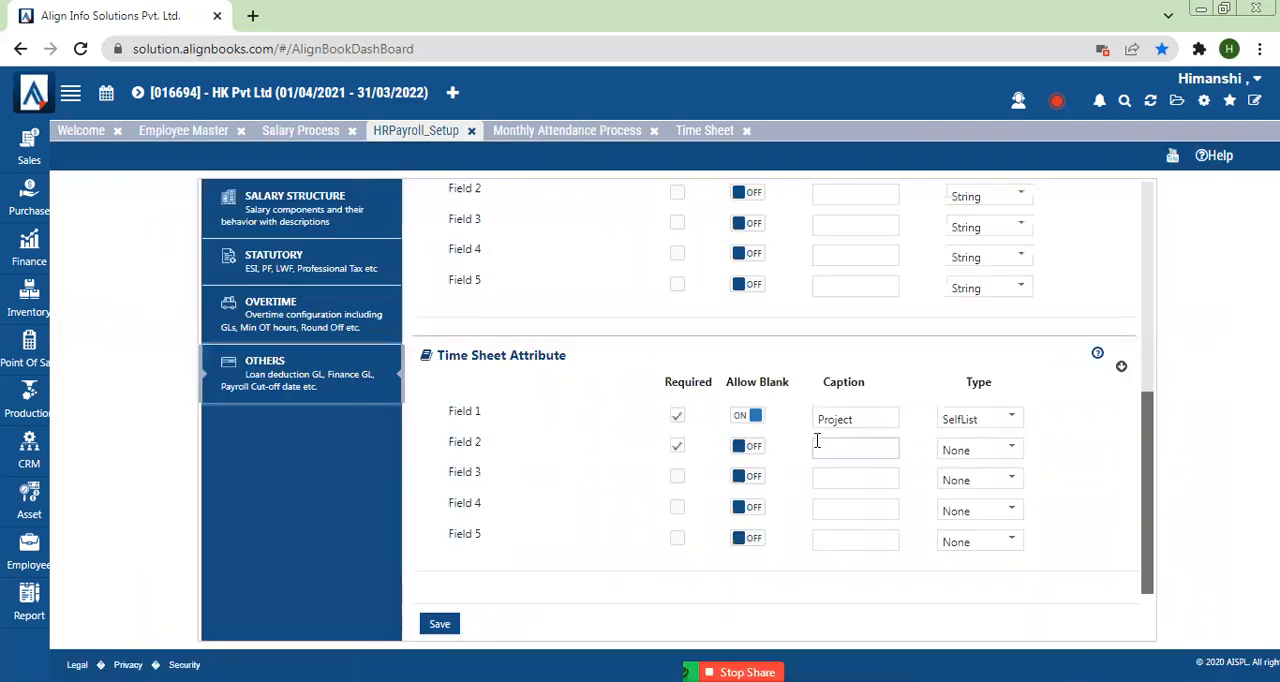
Step: Allow blanks for Time Sheet Attribute Field 2, caption it Activity with type SelfList, and save the configuration
left_click(750, 447)
left_click(837, 451)
type("Ad")
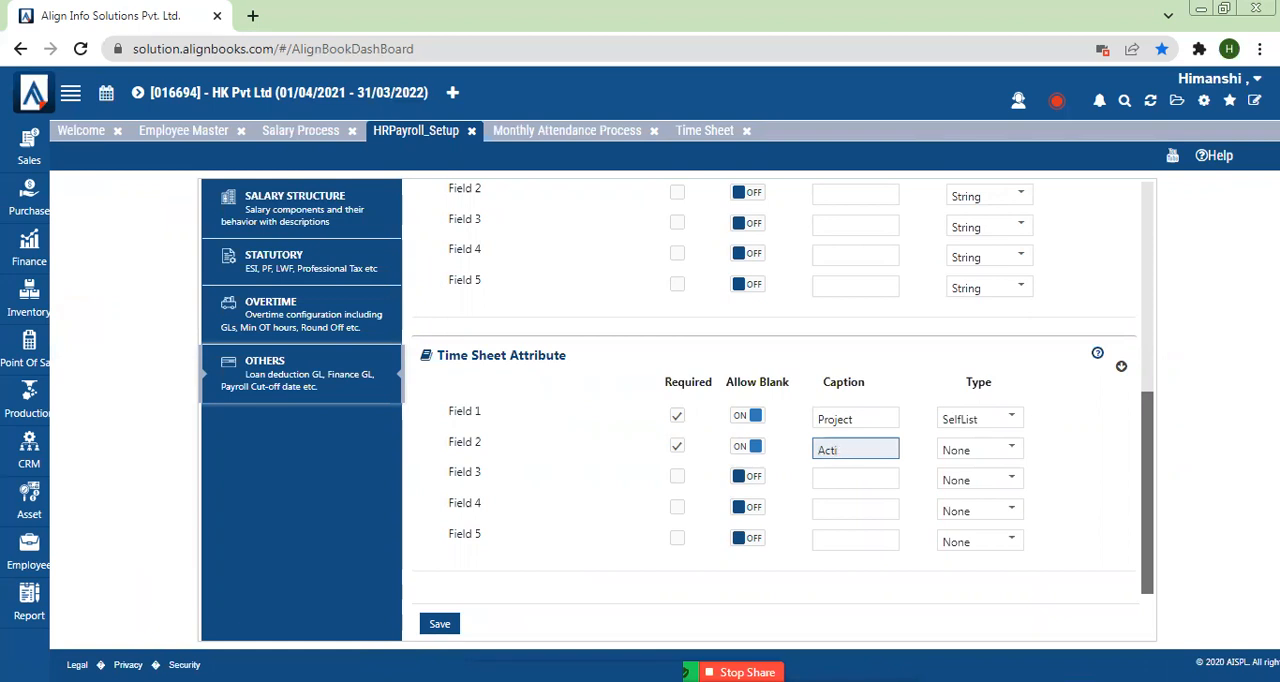
type("tivity")
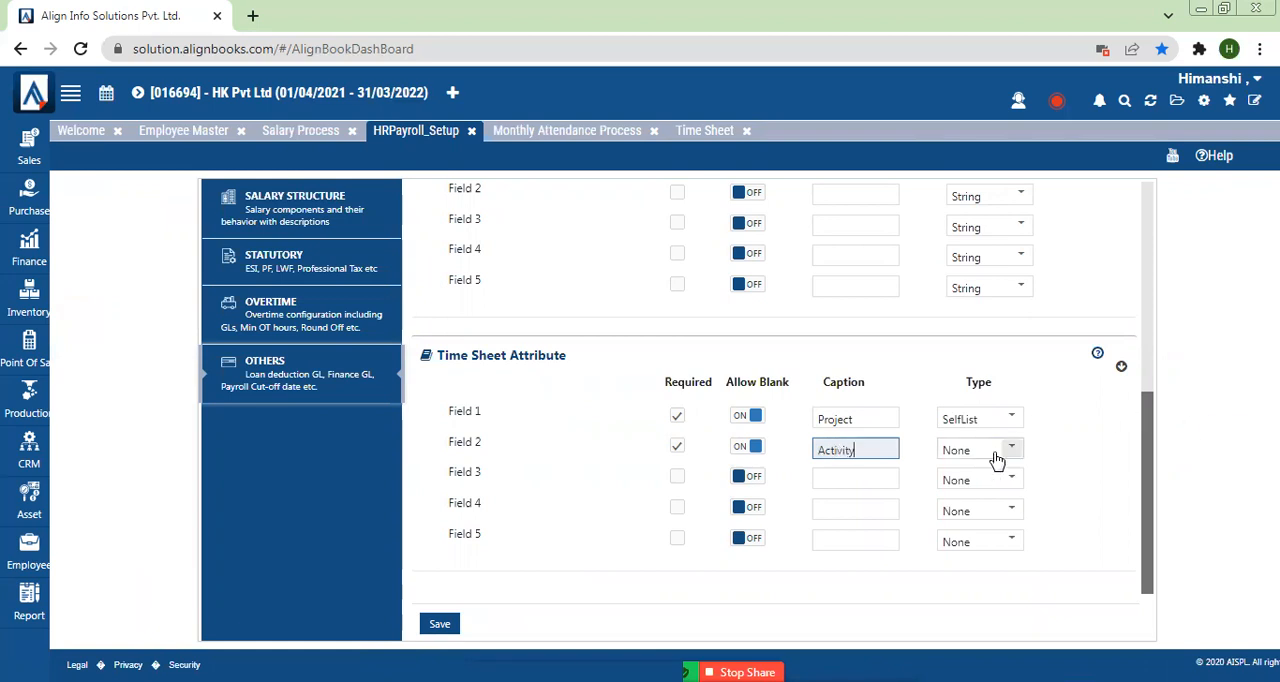
left_click(997, 459)
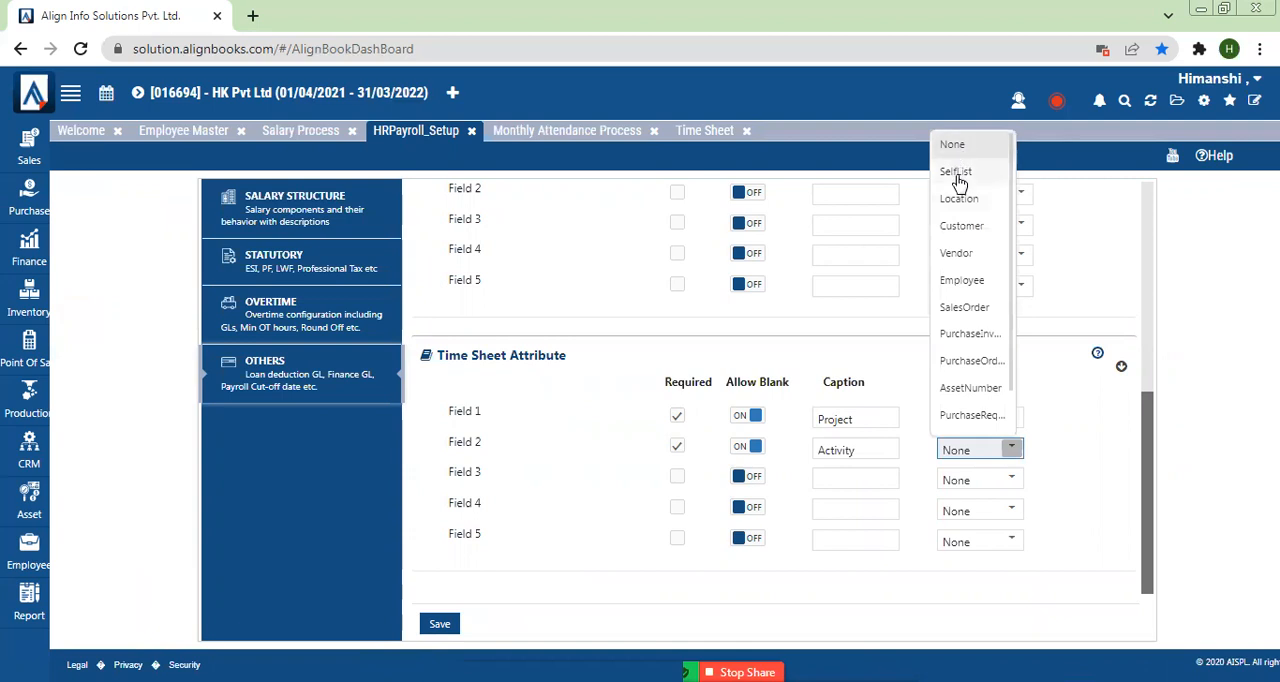
left_click(958, 167)
left_click(436, 632)
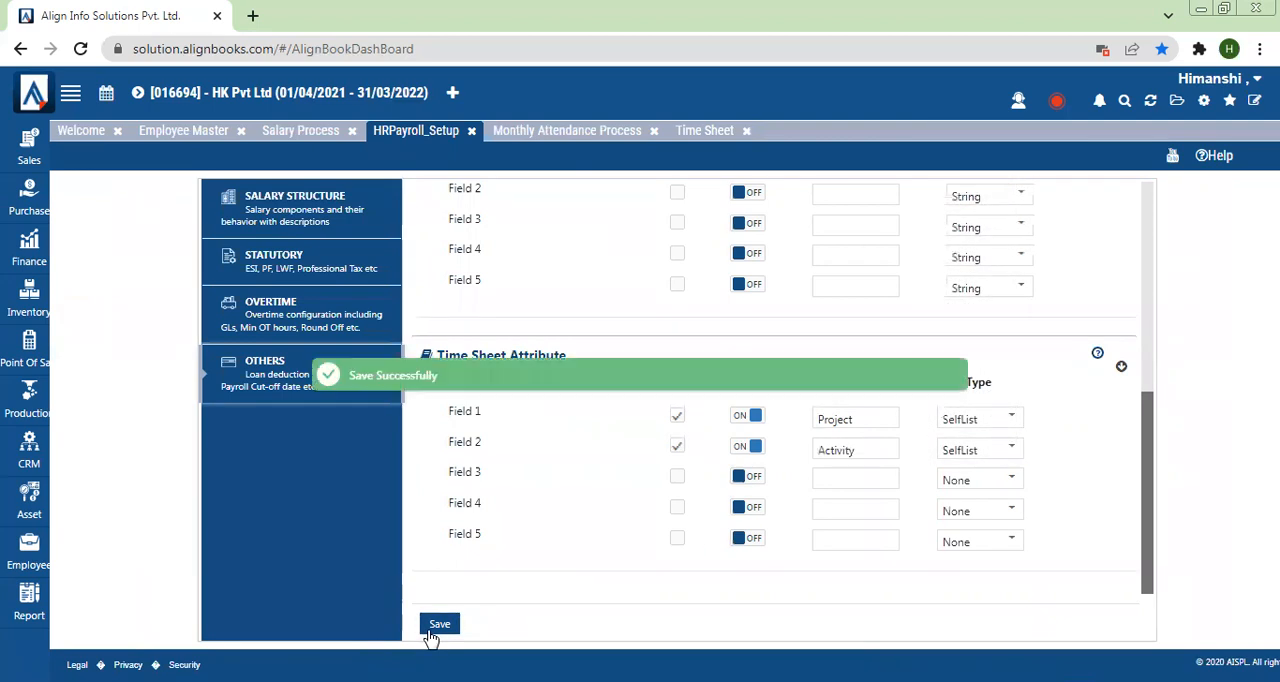
Step: Close the open Time Sheet and reopen it from the Employee module to load the updated attributes
left_click(708, 132)
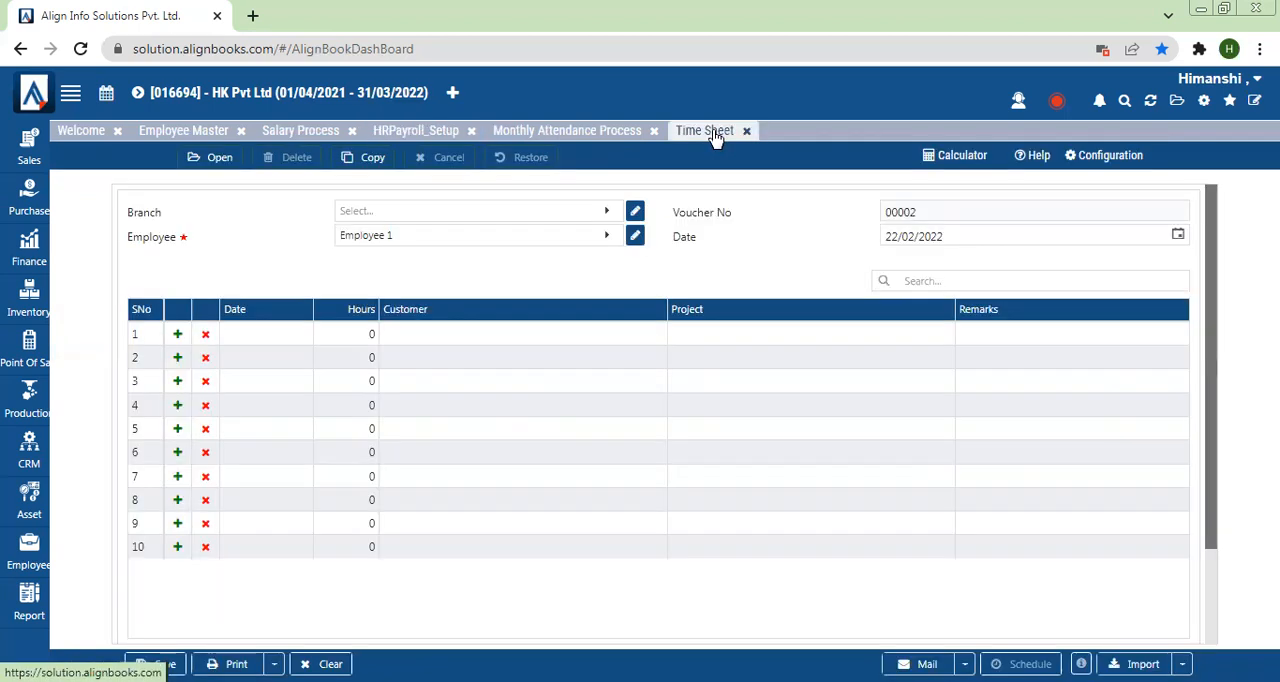
left_click(588, 134)
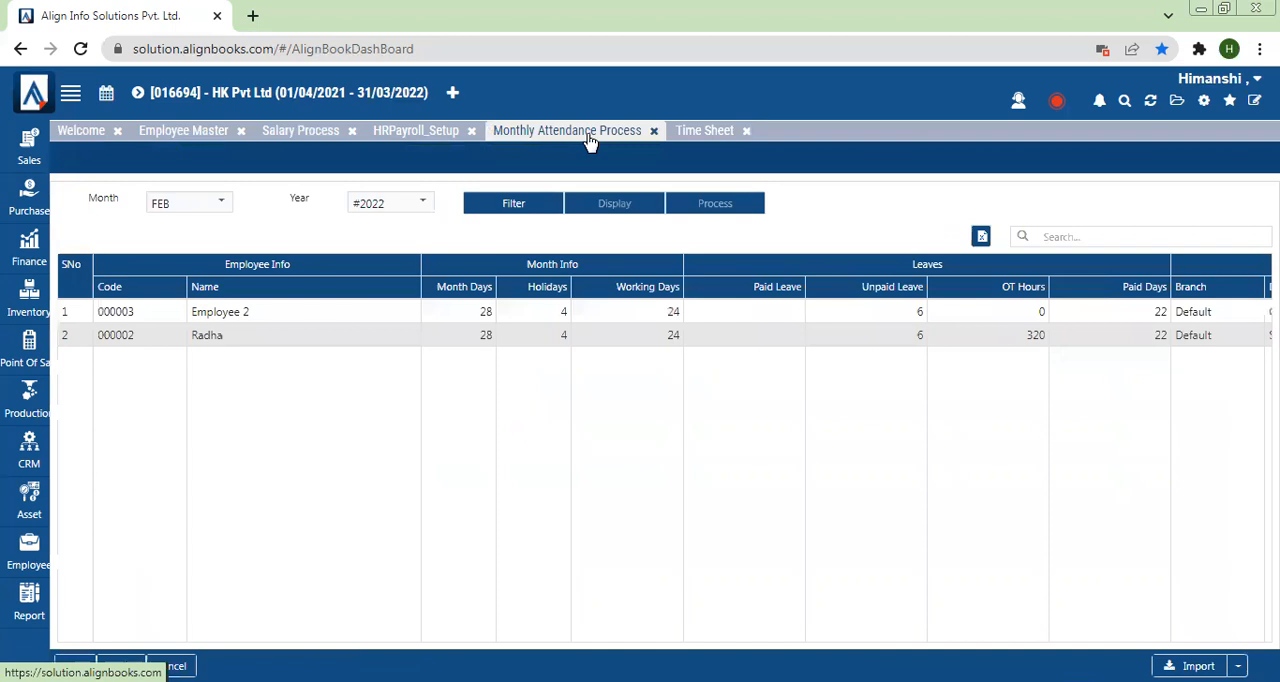
left_click(700, 134)
left_click(746, 132)
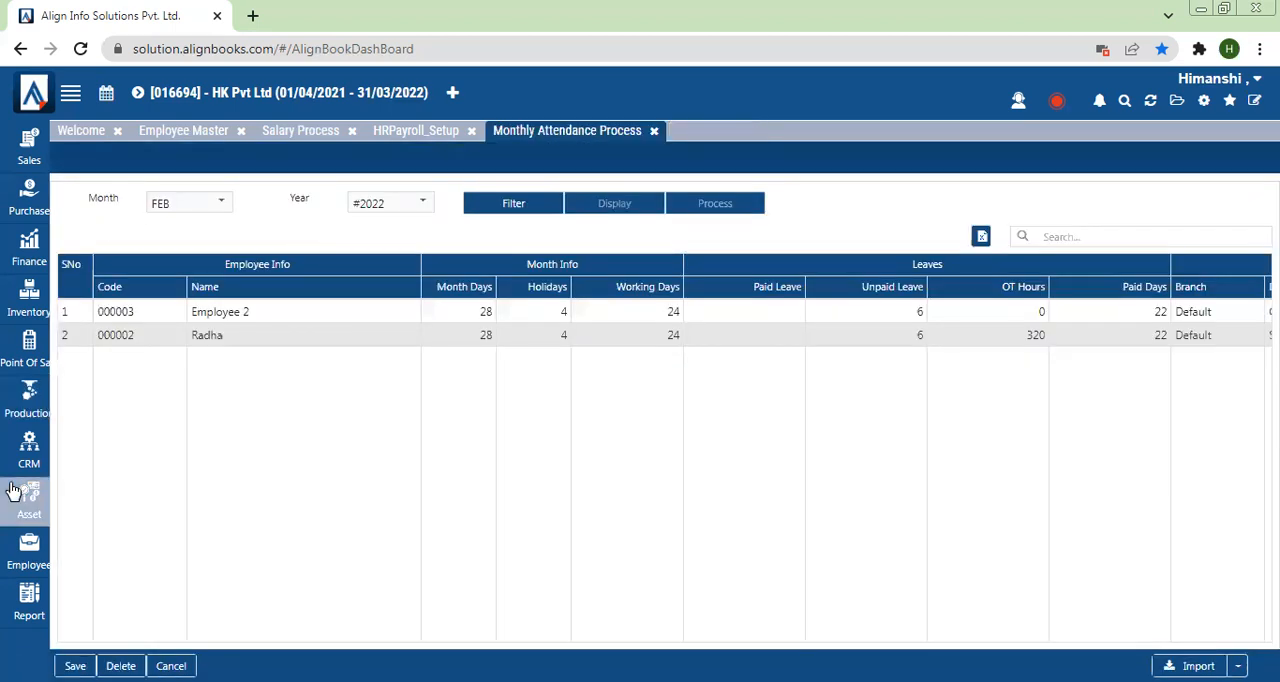
left_click(29, 548)
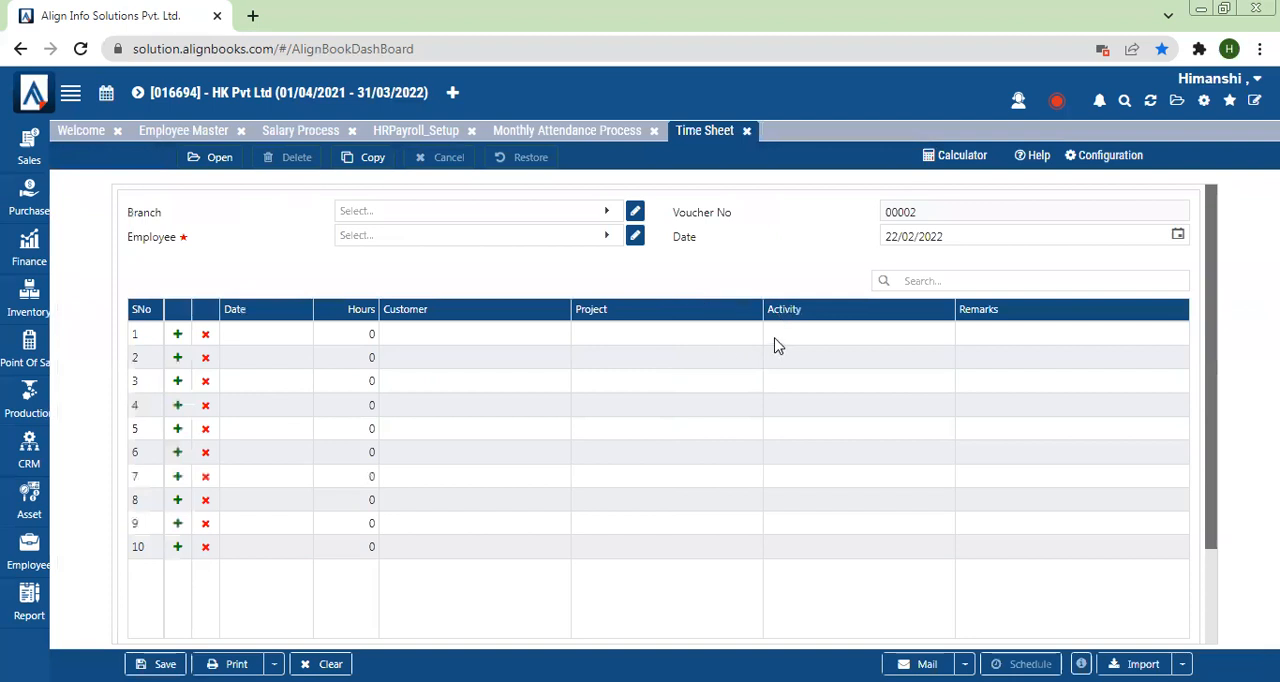
Step: Check the Activity, Project and Customer selection fields in the Time Sheet's first row
left_click(812, 338)
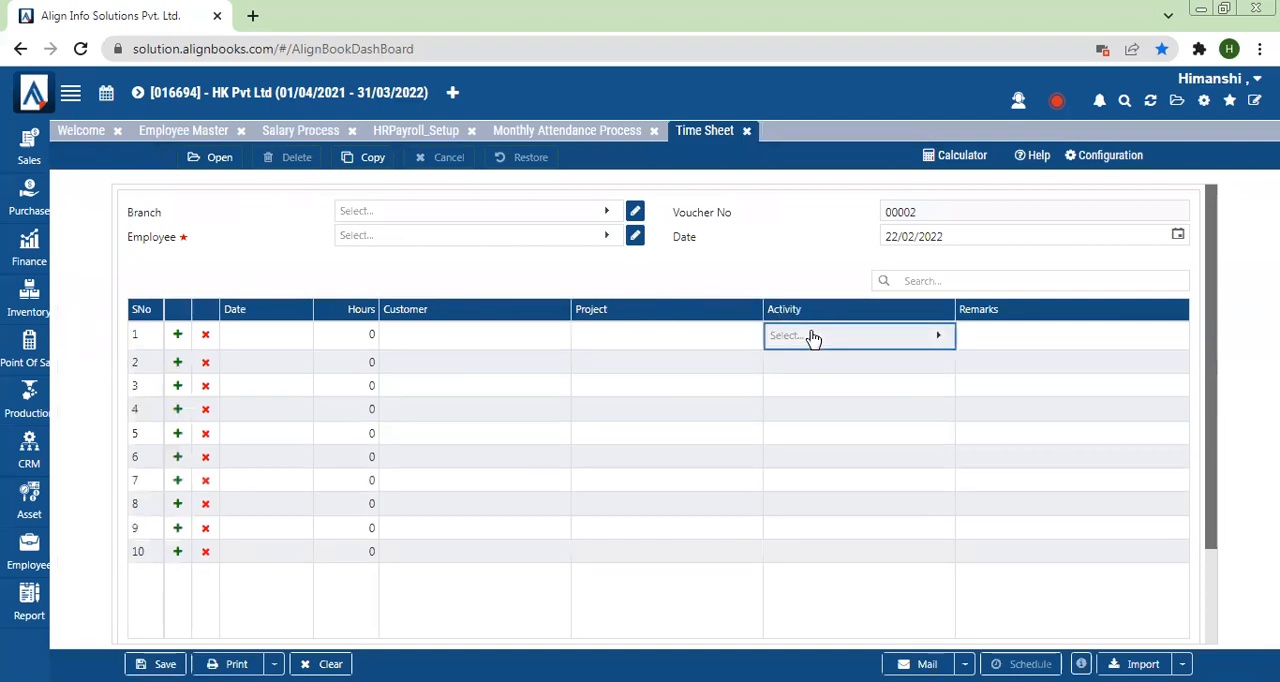
left_click(657, 348)
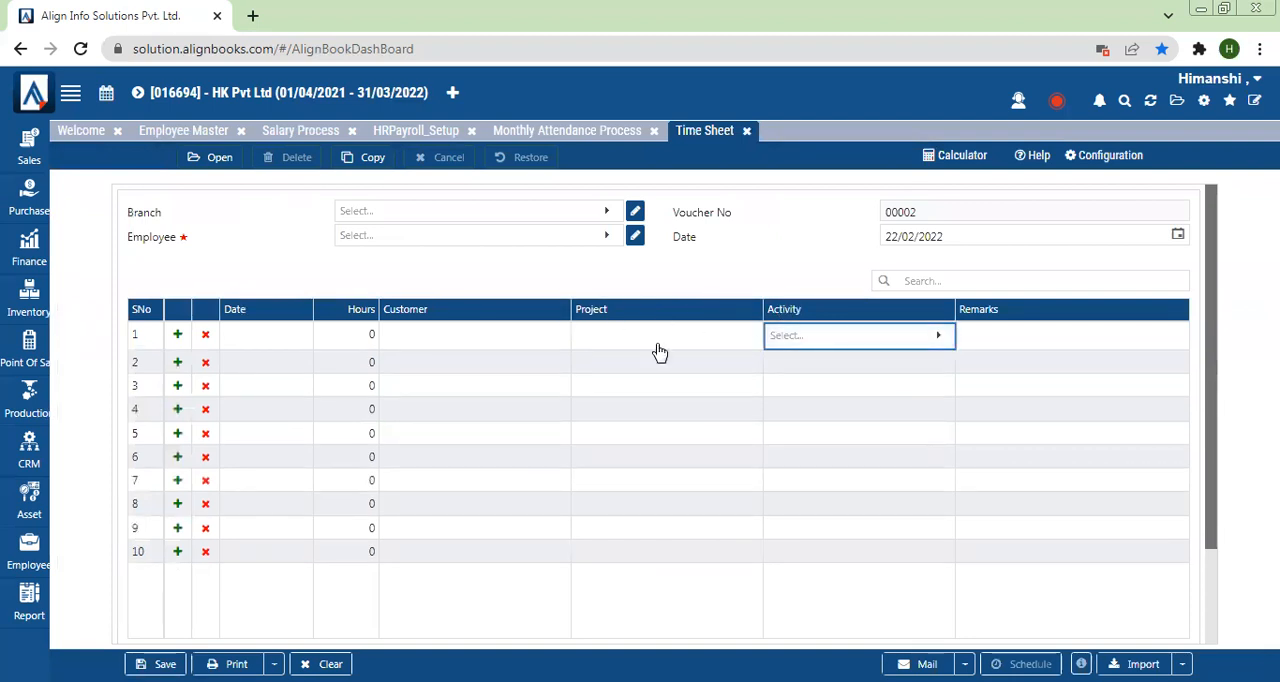
left_click(482, 341)
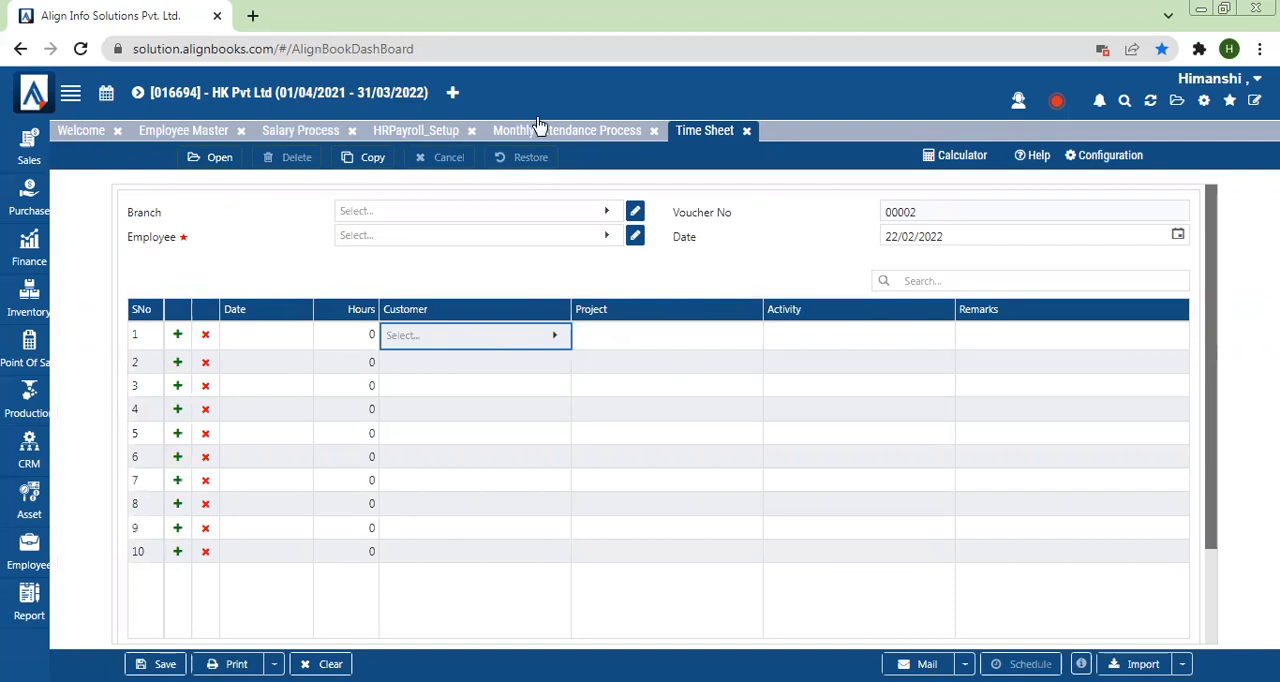
Step: Refresh the application with all pages closed, and open the holiday configuration for the year 2022
left_click(404, 134)
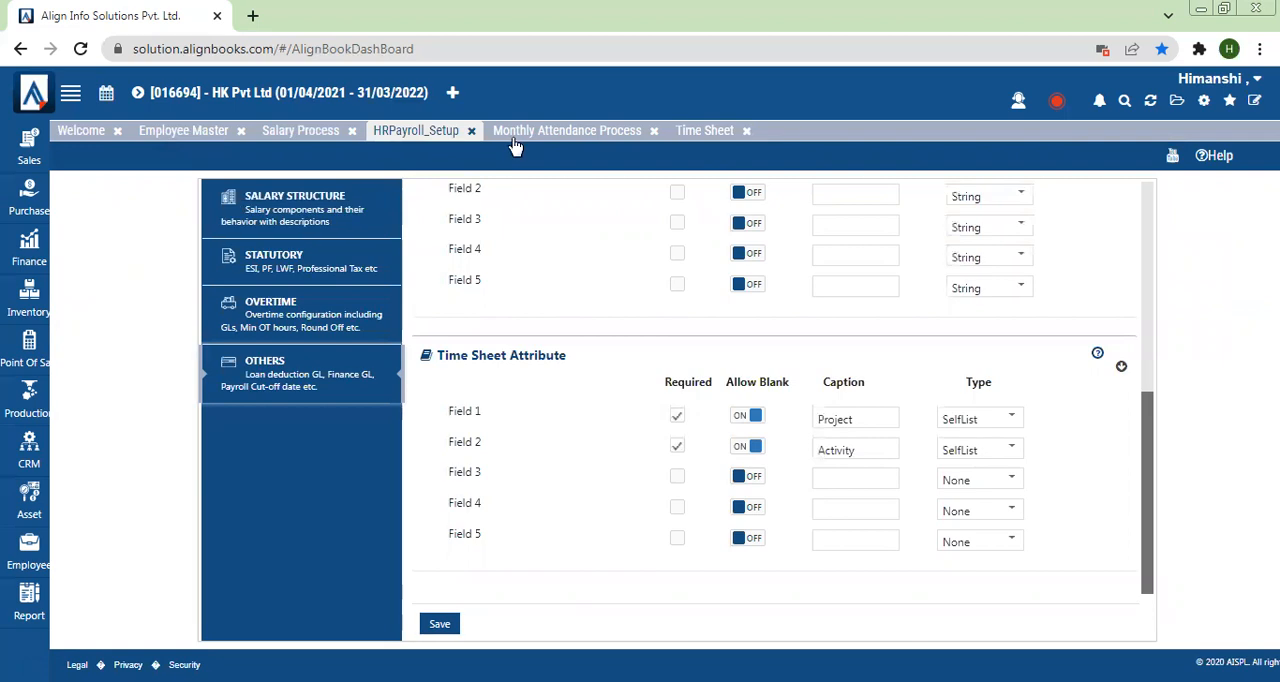
left_click(1150, 103)
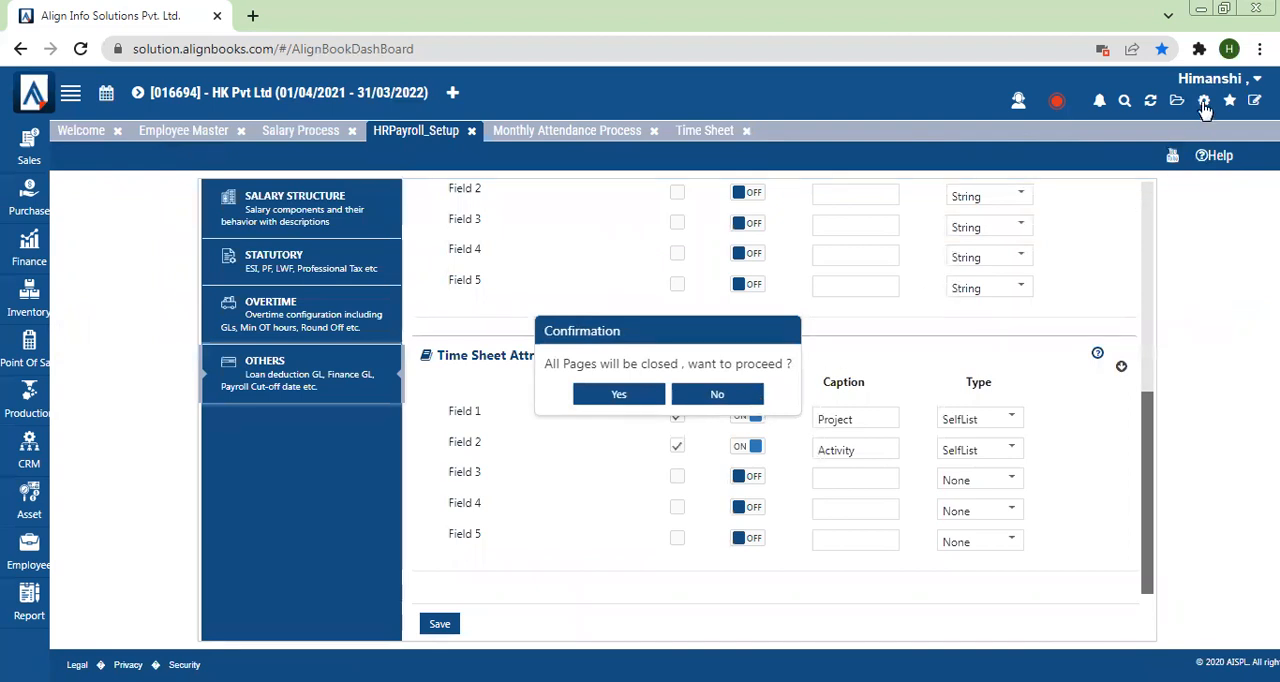
key("Return")
left_click(1204, 104)
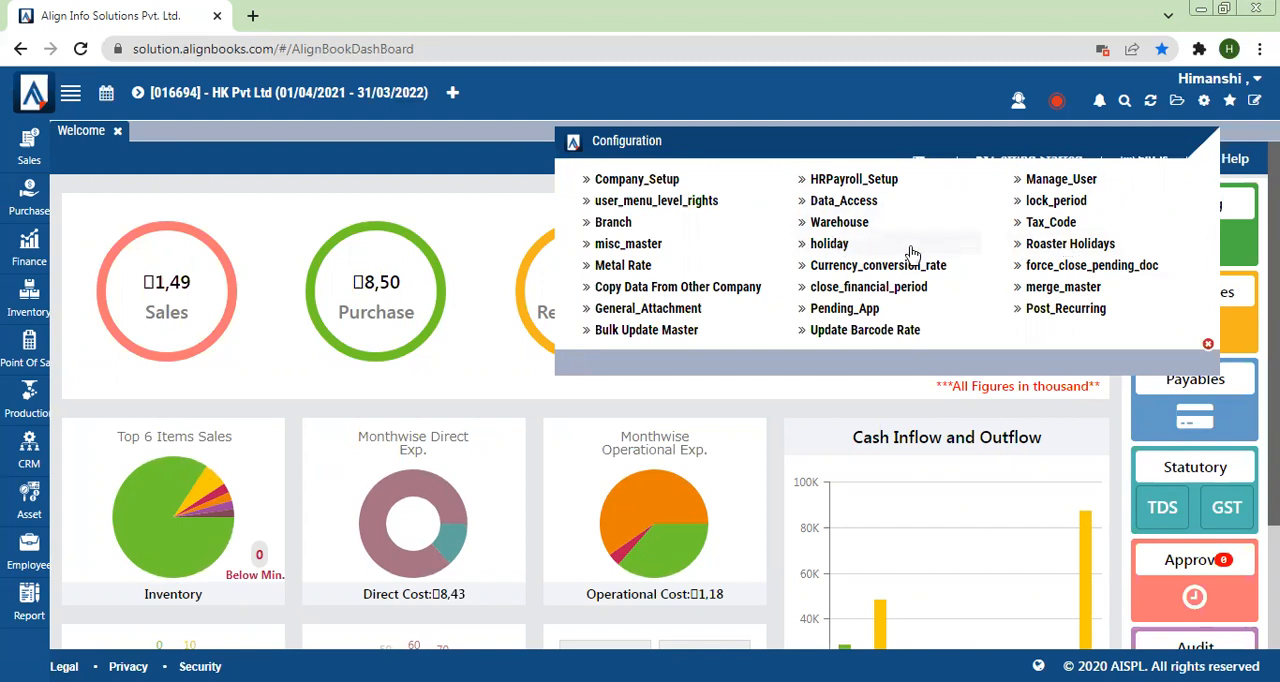
left_click(870, 249)
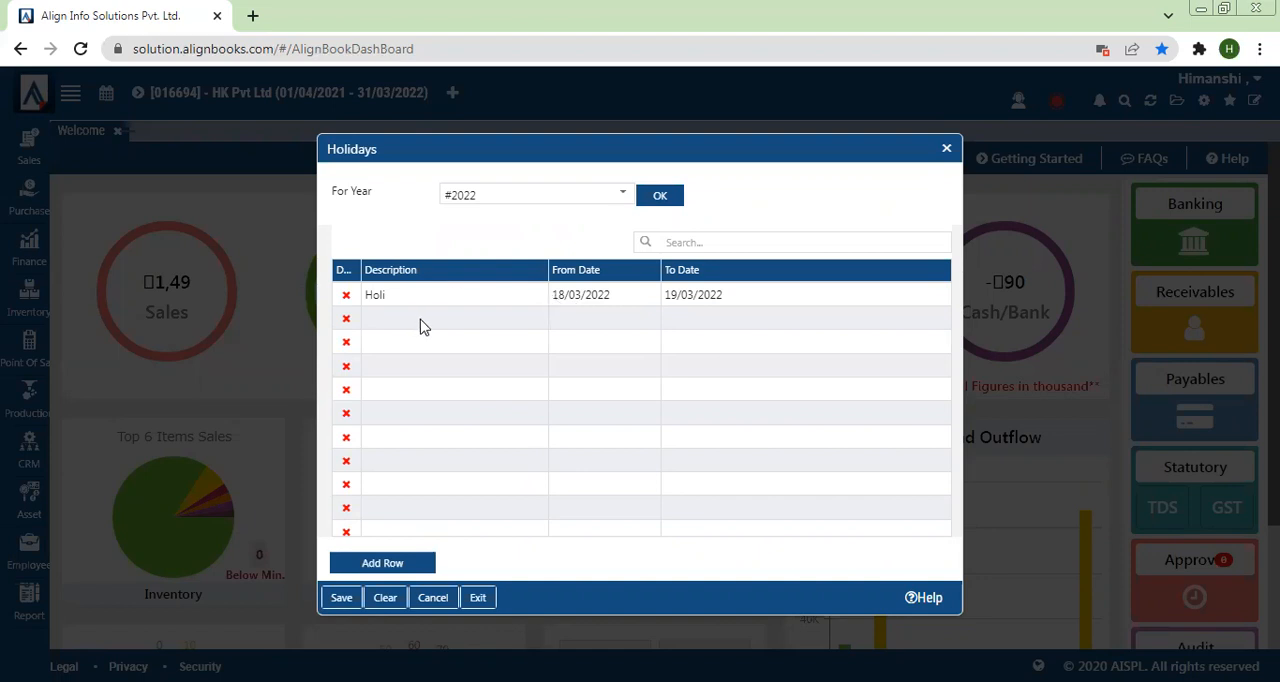
left_click(660, 195)
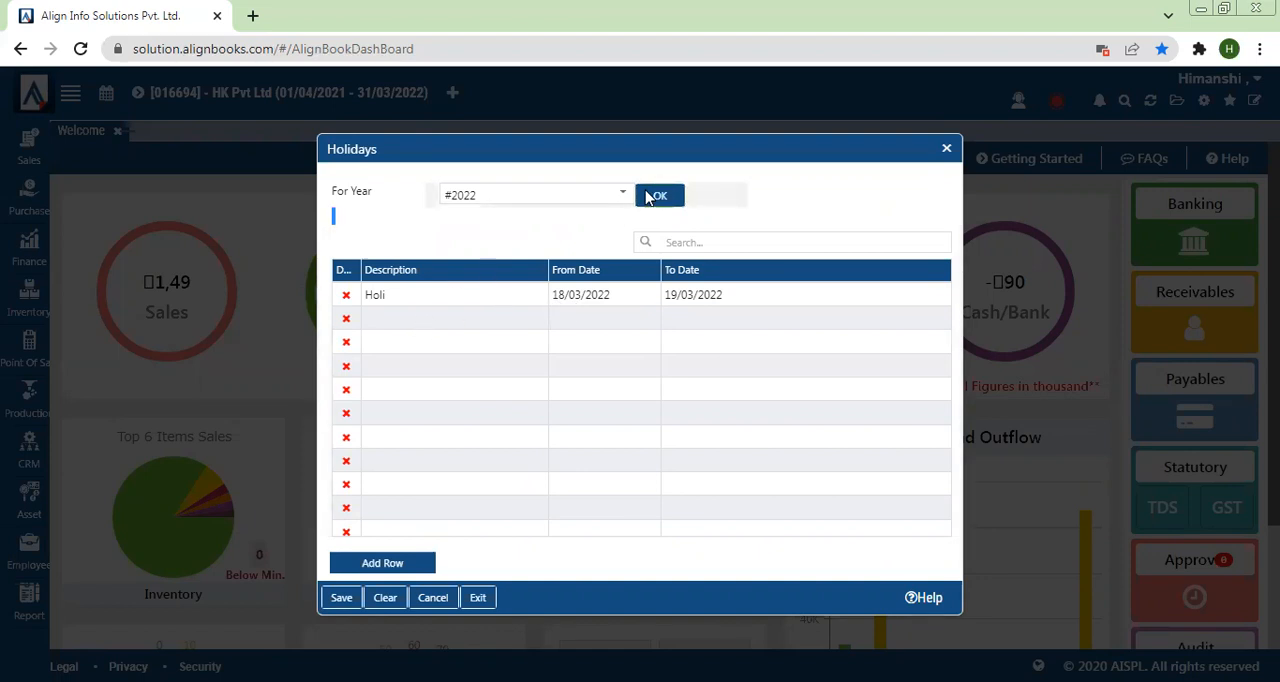
Step: Add a holiday described as Rakshabhandhan in the second row with From Date 03/08/2022
left_click(383, 321)
type("R")
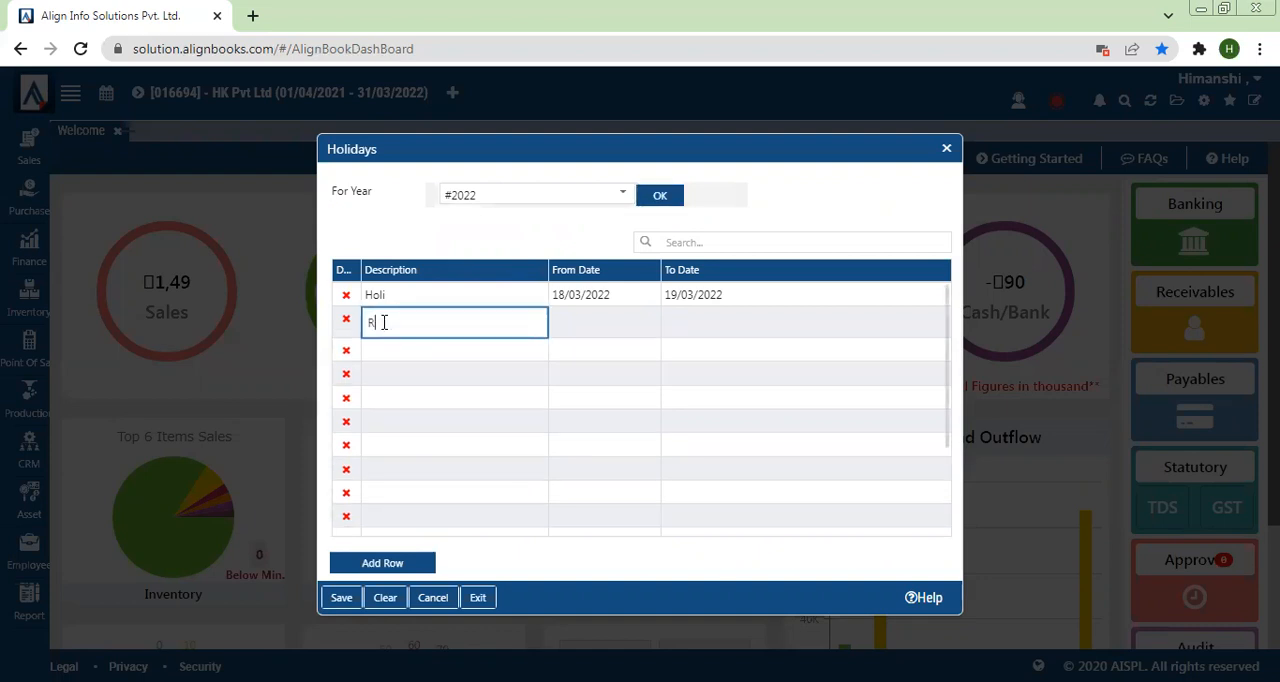
type("akshabhandhan")
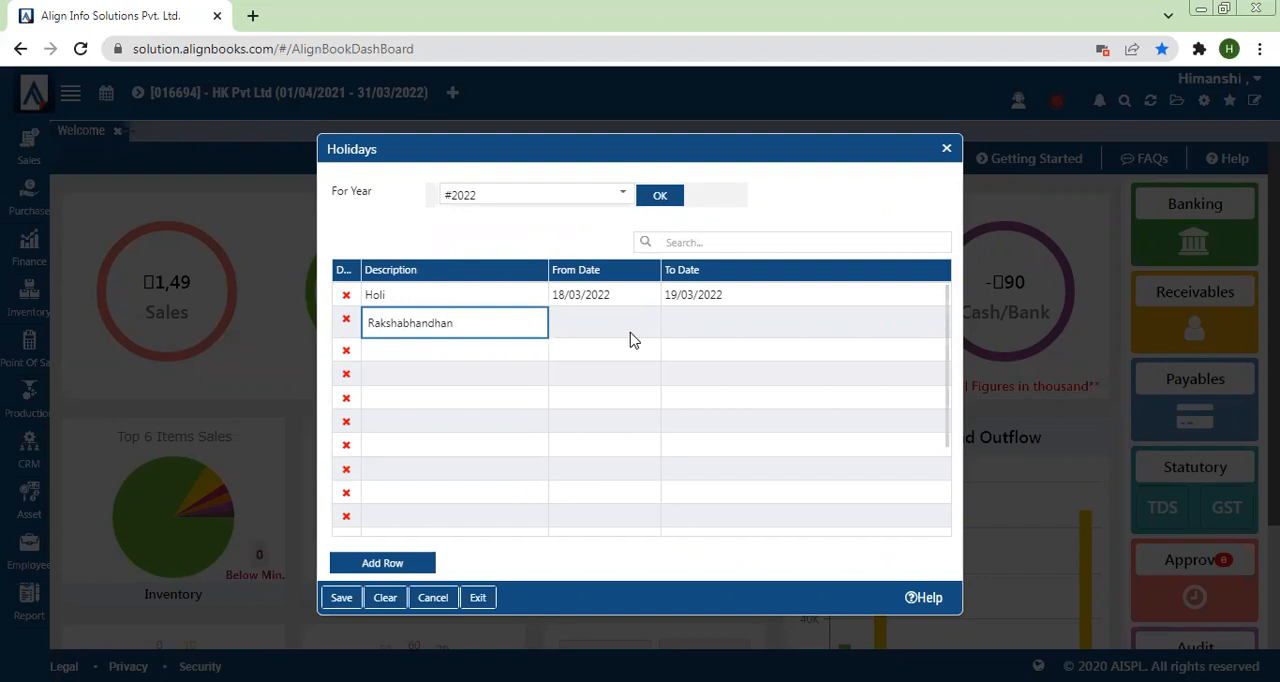
left_click(635, 329)
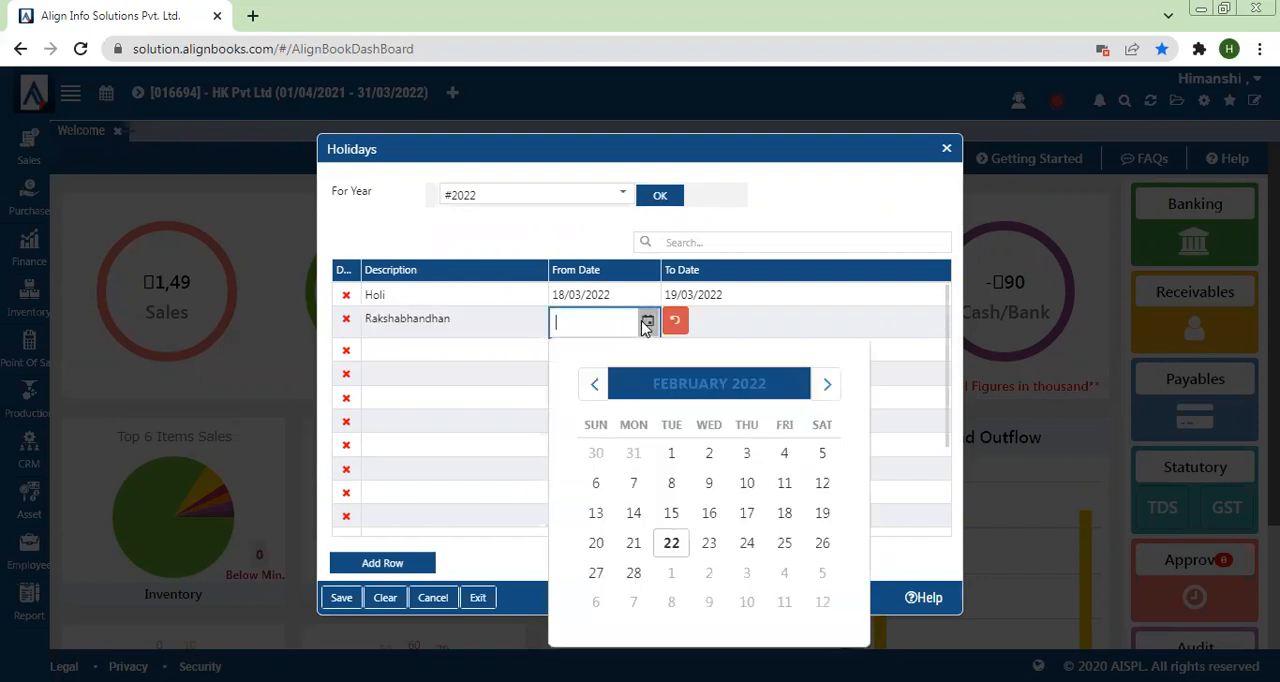
left_click(827, 385)
left_click(827, 386)
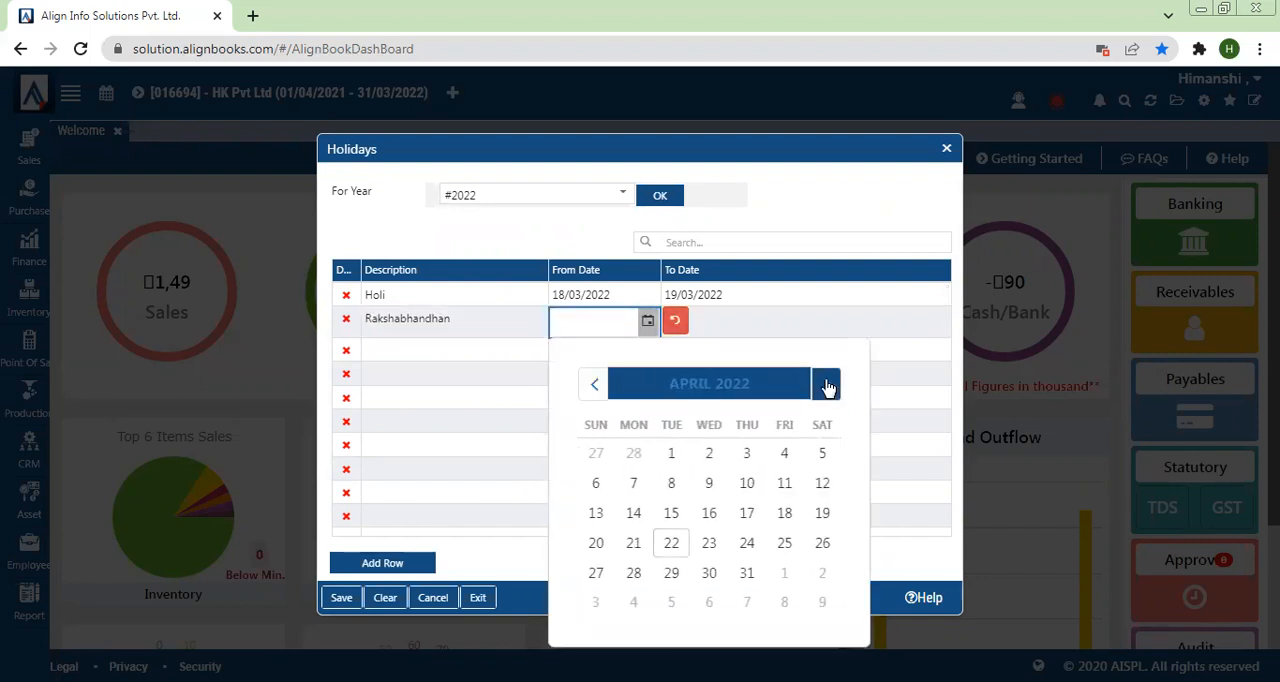
left_click(827, 386)
left_click(827, 386)
left_click(827, 386)
left_click(827, 386)
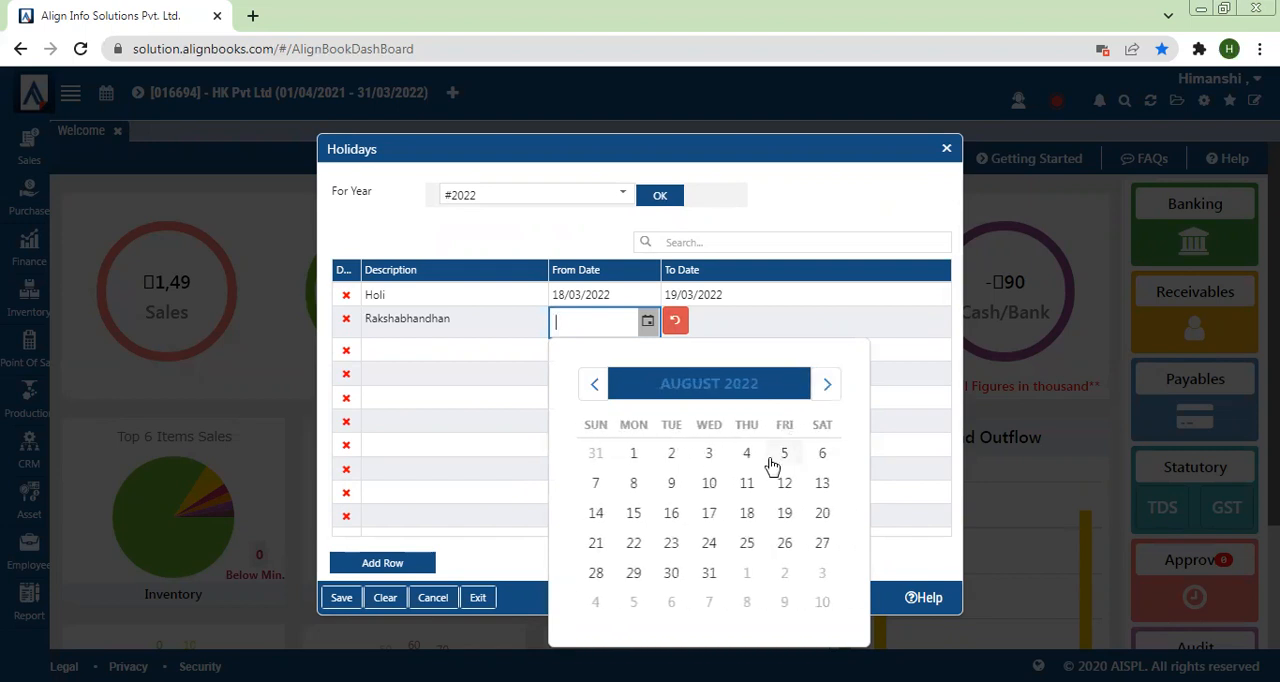
left_click(722, 457)
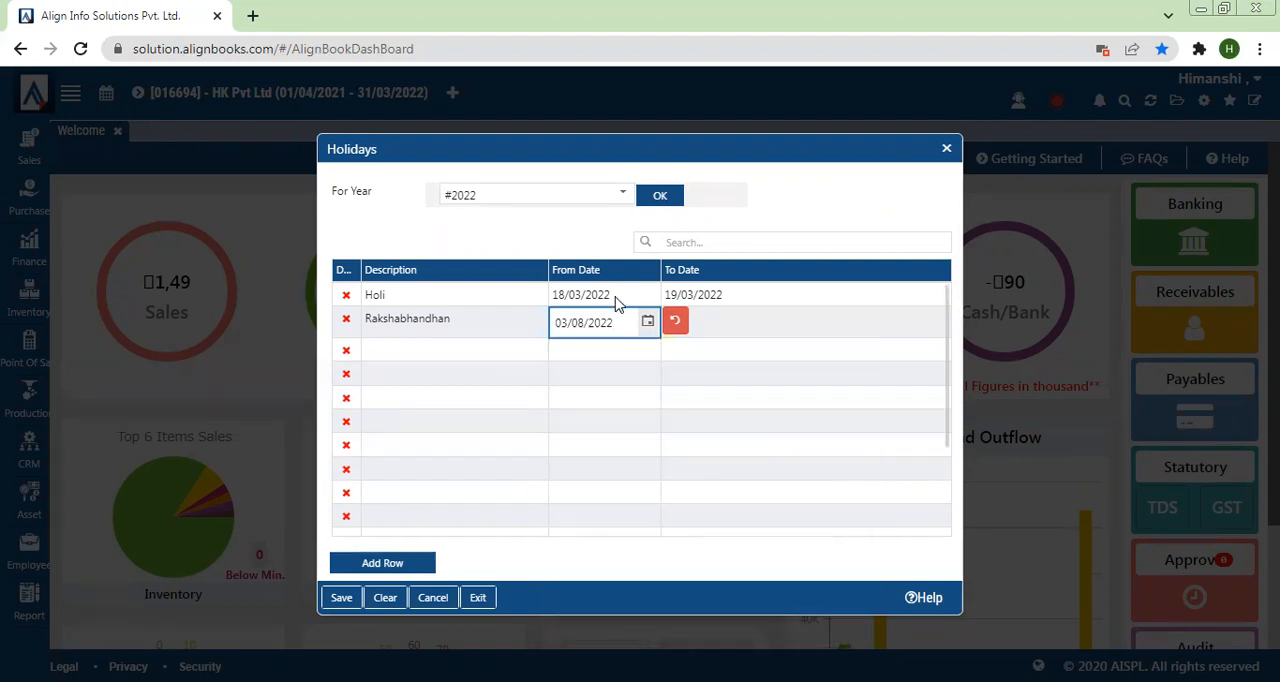
Step: Copy the Rakshabhandhan From Date into its To Date as 03/08/2022 and try to save the holidays
left_click(714, 331)
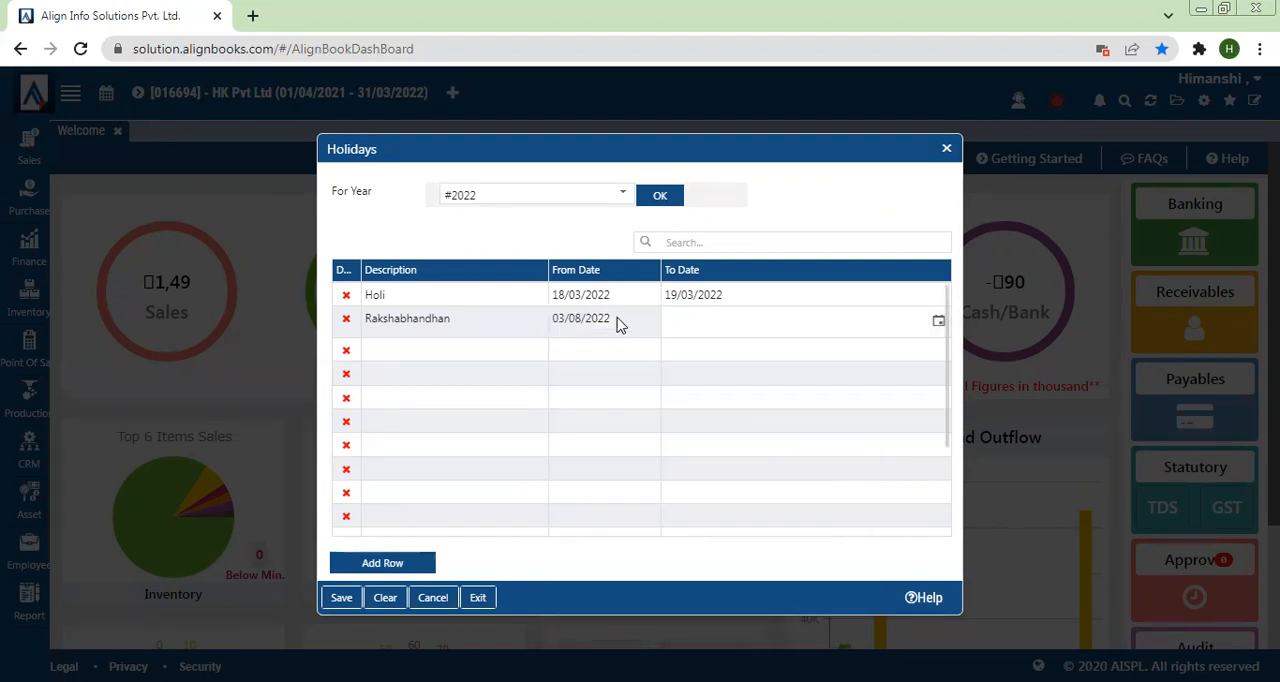
left_click_drag(618, 323, 574, 330)
key("ctrl+a")
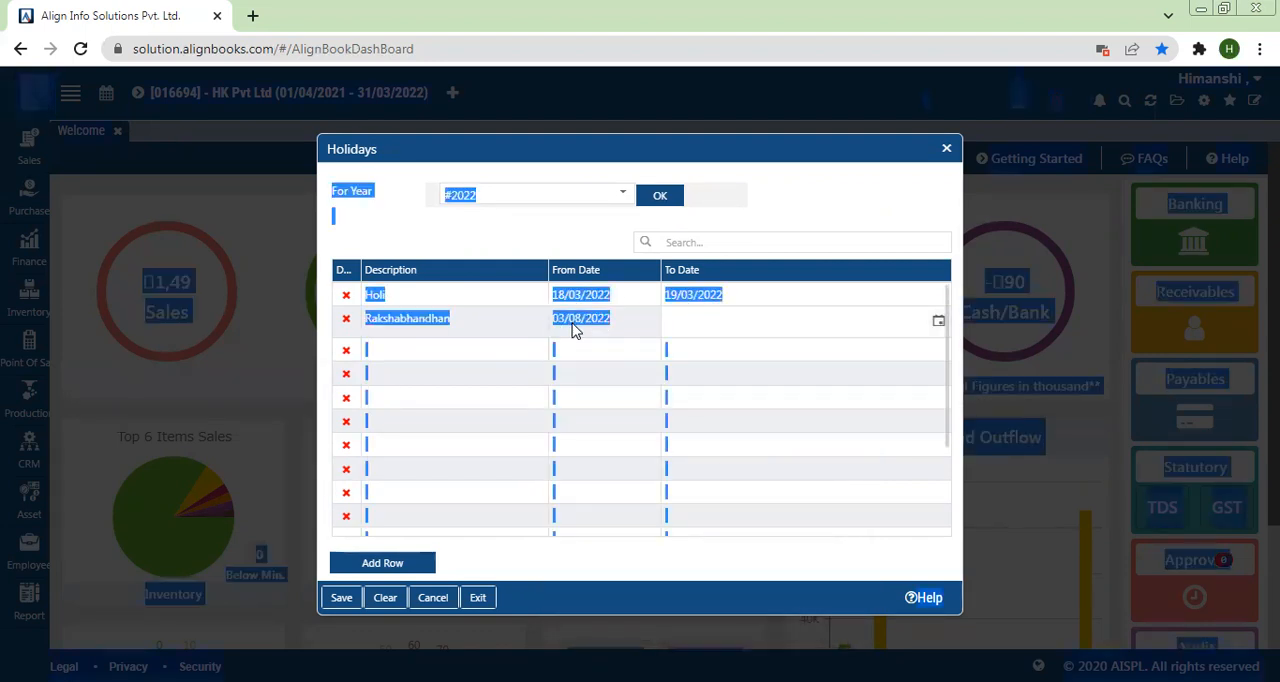
left_click(618, 322)
left_click_drag(618, 322, 497, 325)
key("ctrl+c")
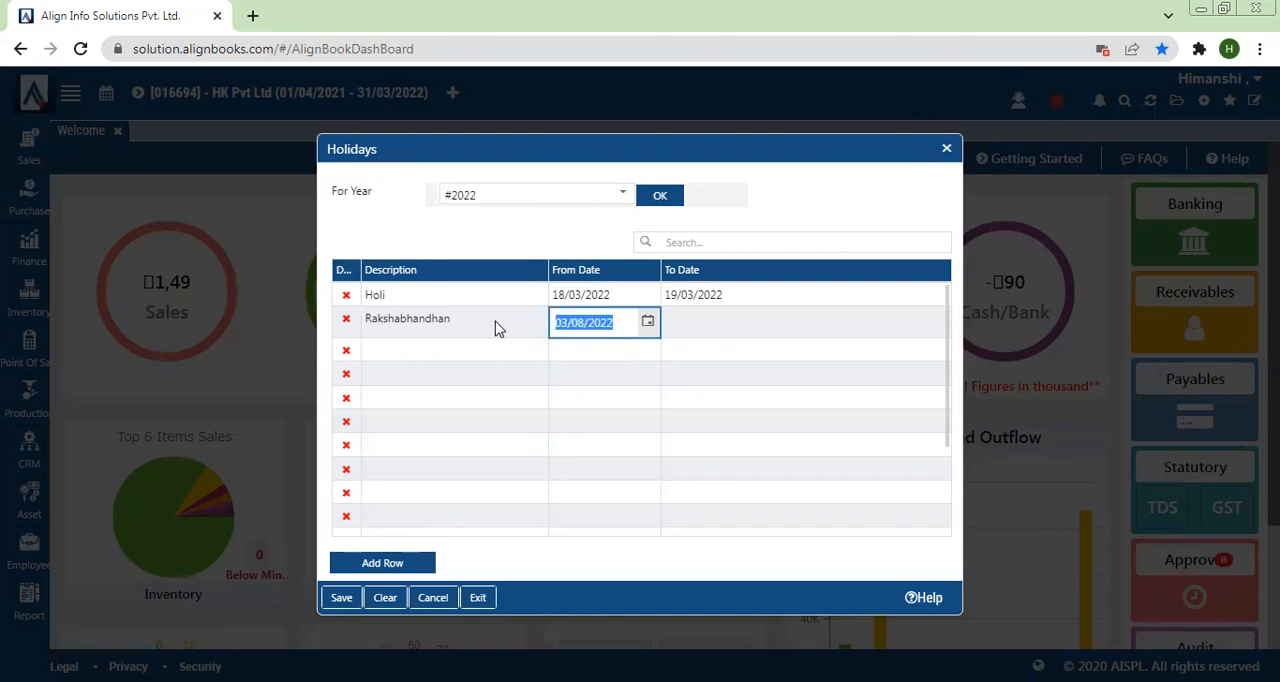
left_click(729, 325)
left_click(729, 325)
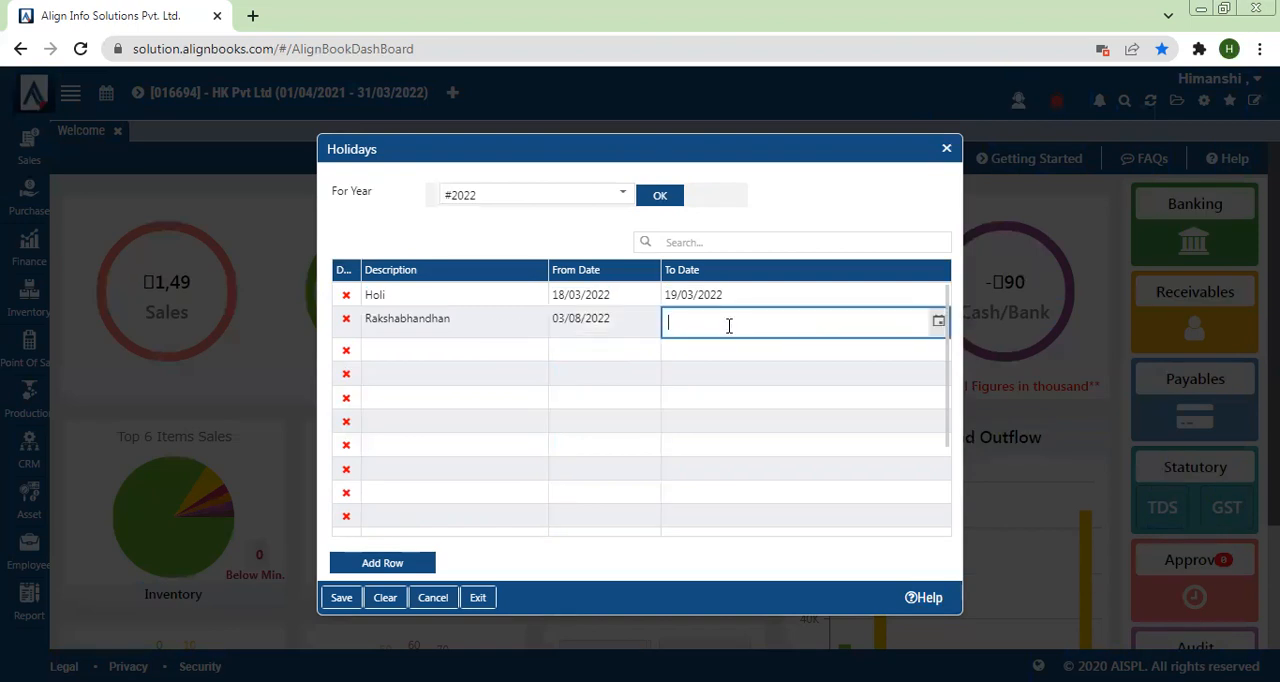
key("ctrl+v")
left_click(341, 600)
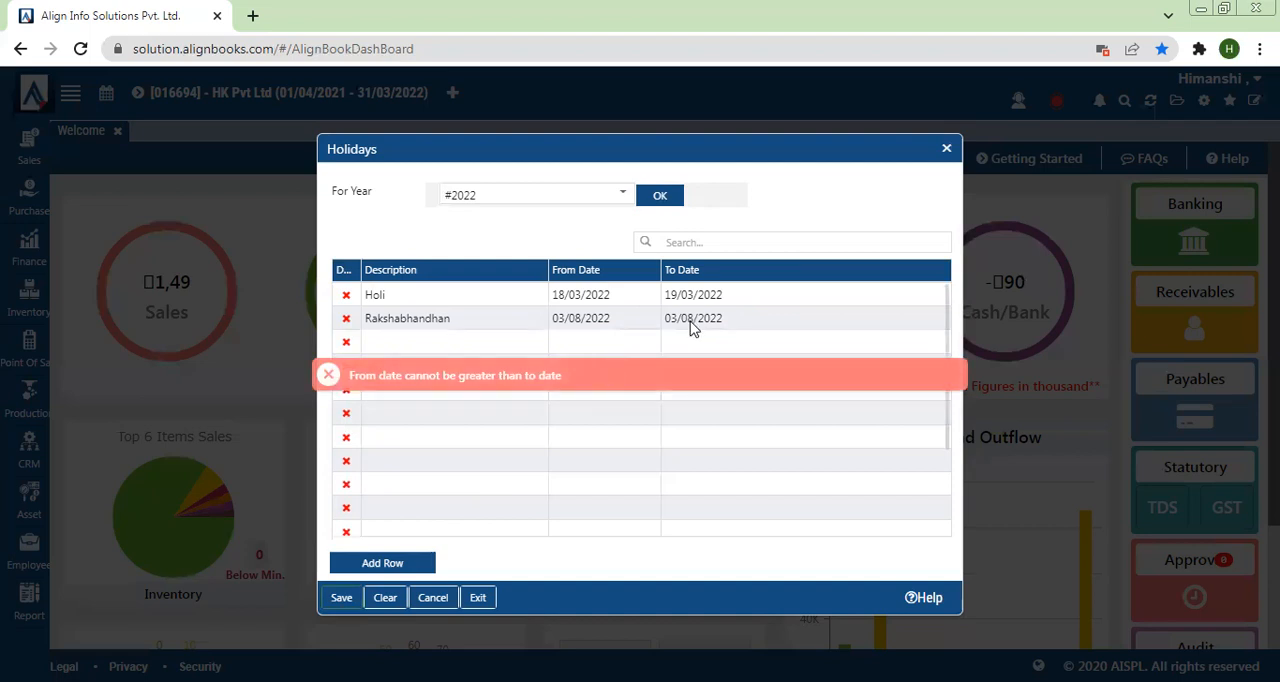
Step: Recheck the Rakshabhandhan From Date and To Date entries, save the 2022 holiday list again and close it
left_click(647, 328)
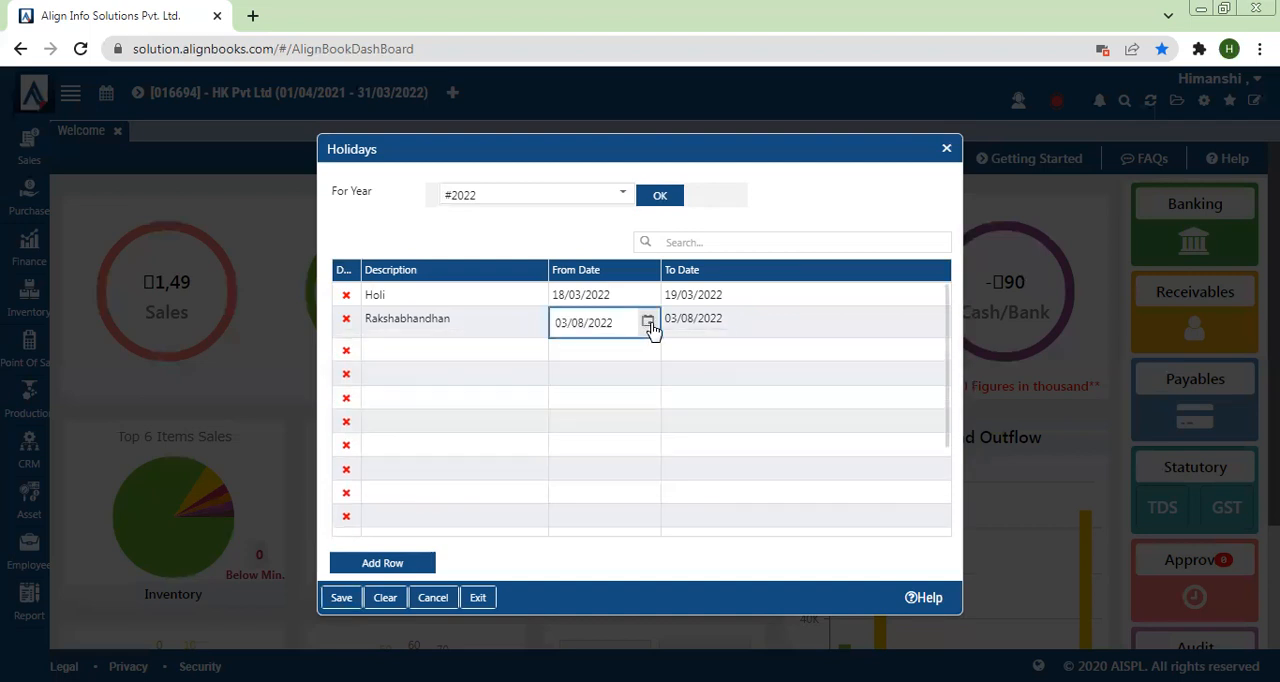
left_click(690, 326)
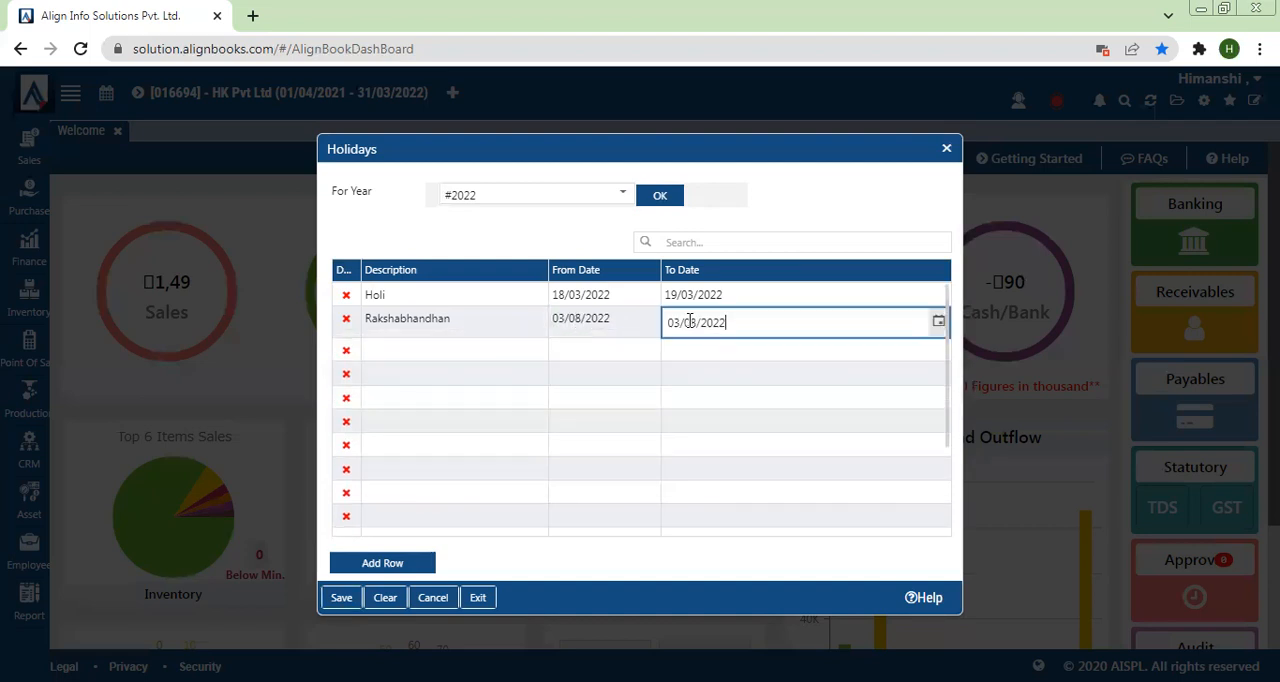
left_click(603, 324)
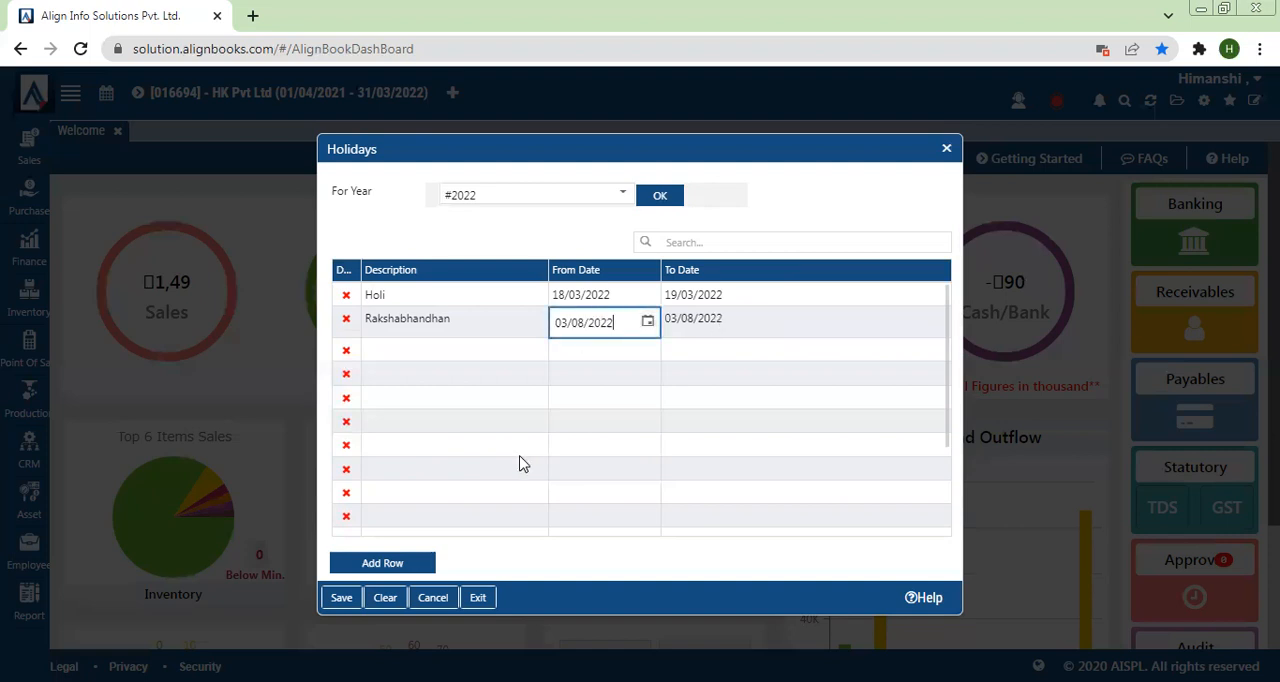
left_click(361, 598)
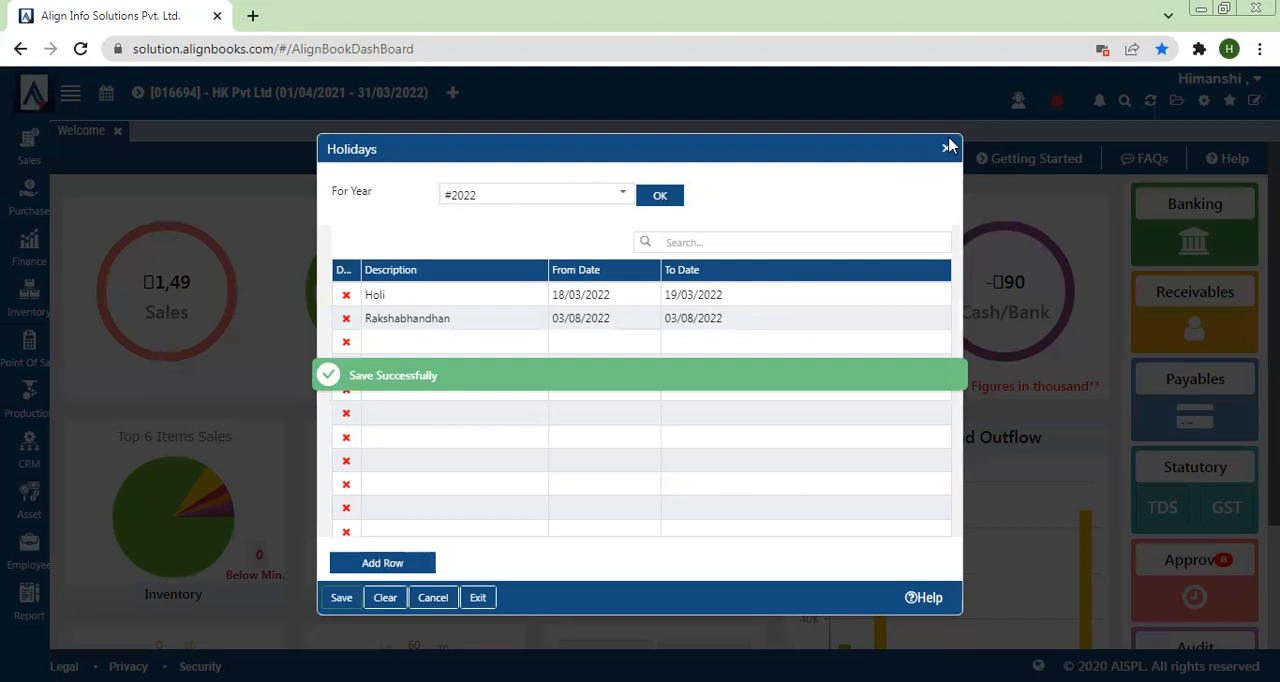
left_click(946, 150)
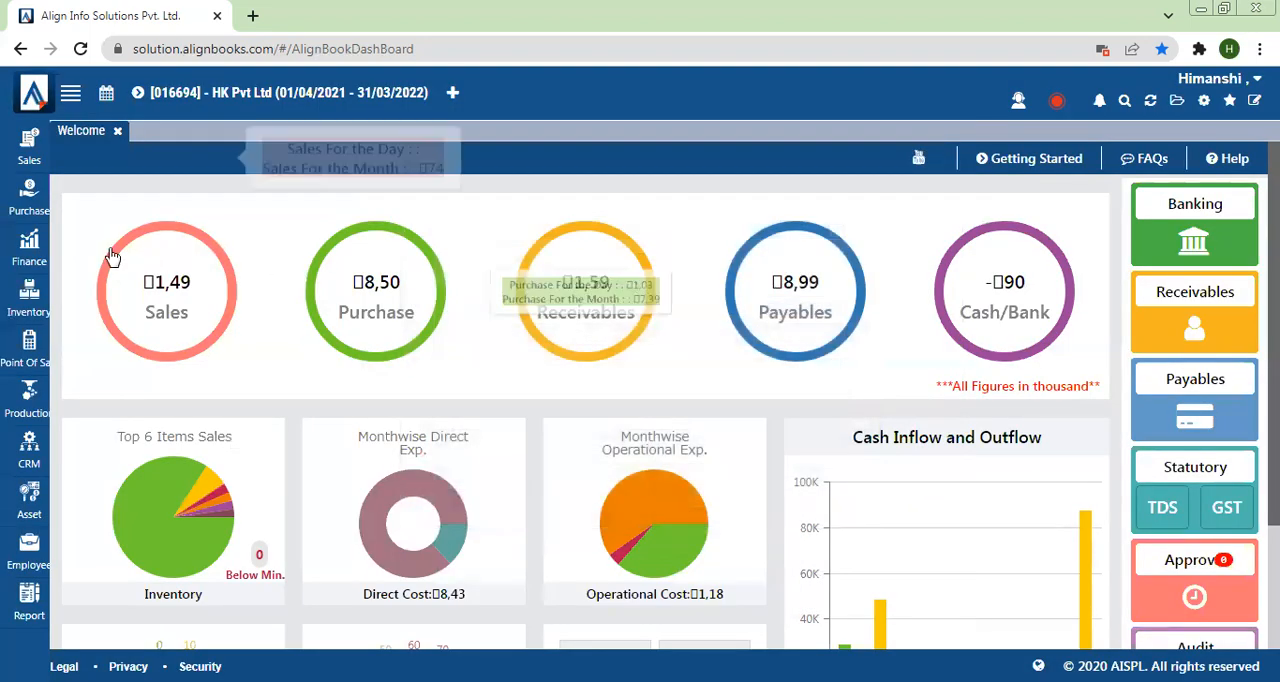
Step: Open the payroll Monthly Attendance Process and process the attendance for MAR 2022
left_click(29, 548)
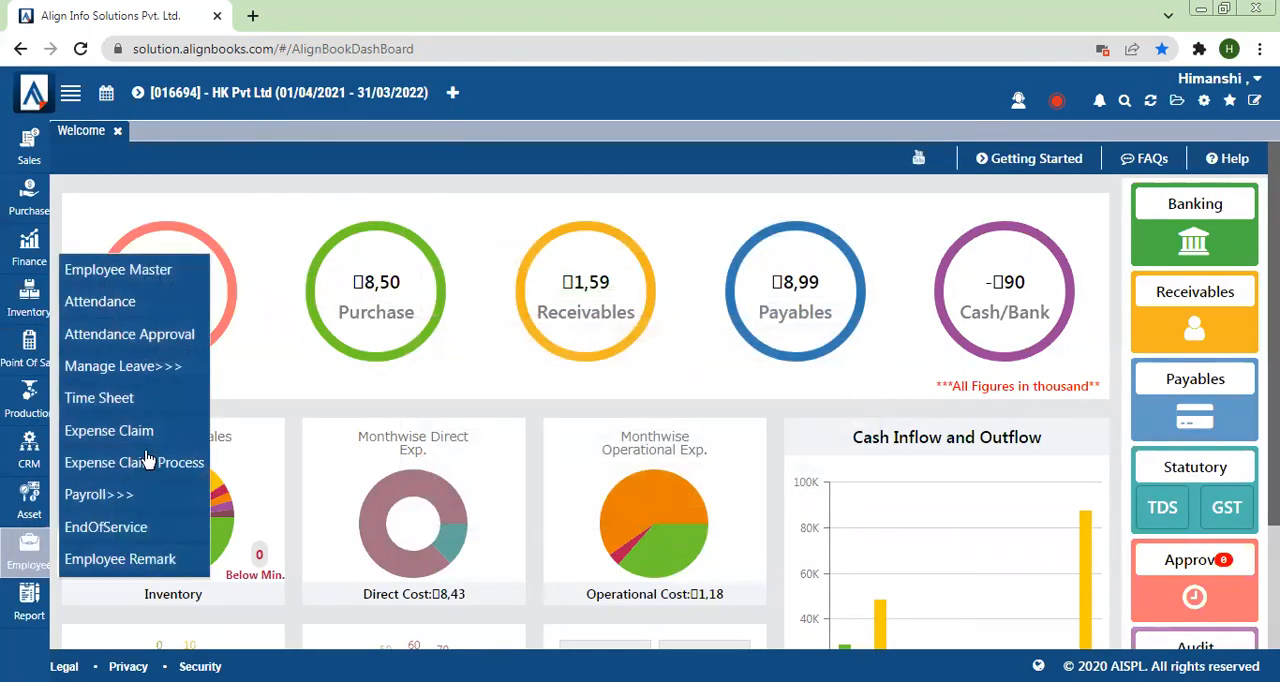
mouse_move(108, 503)
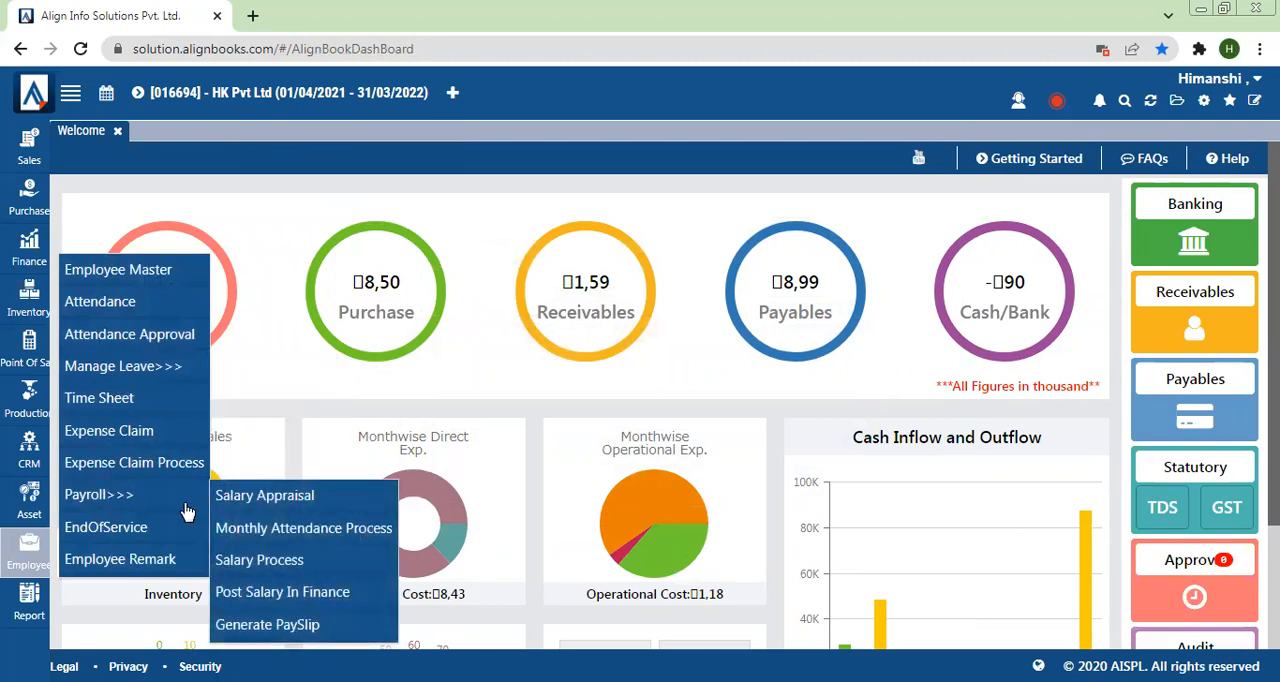
left_click(290, 527)
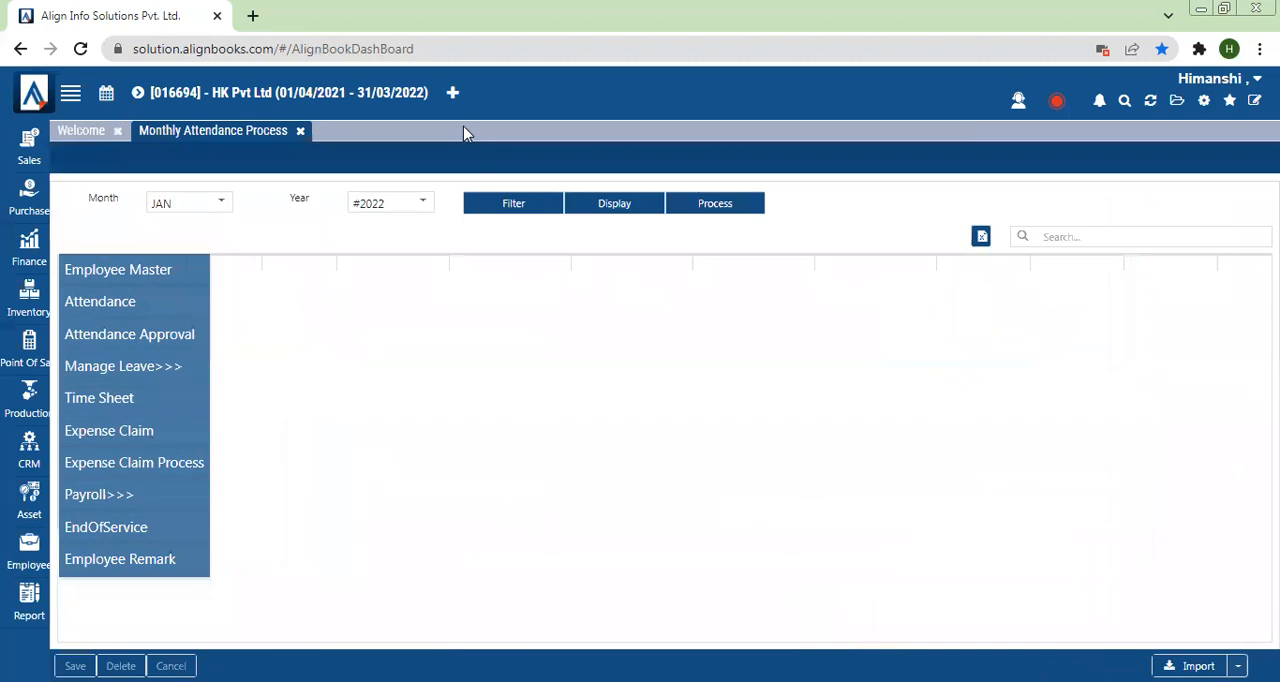
left_click(177, 212)
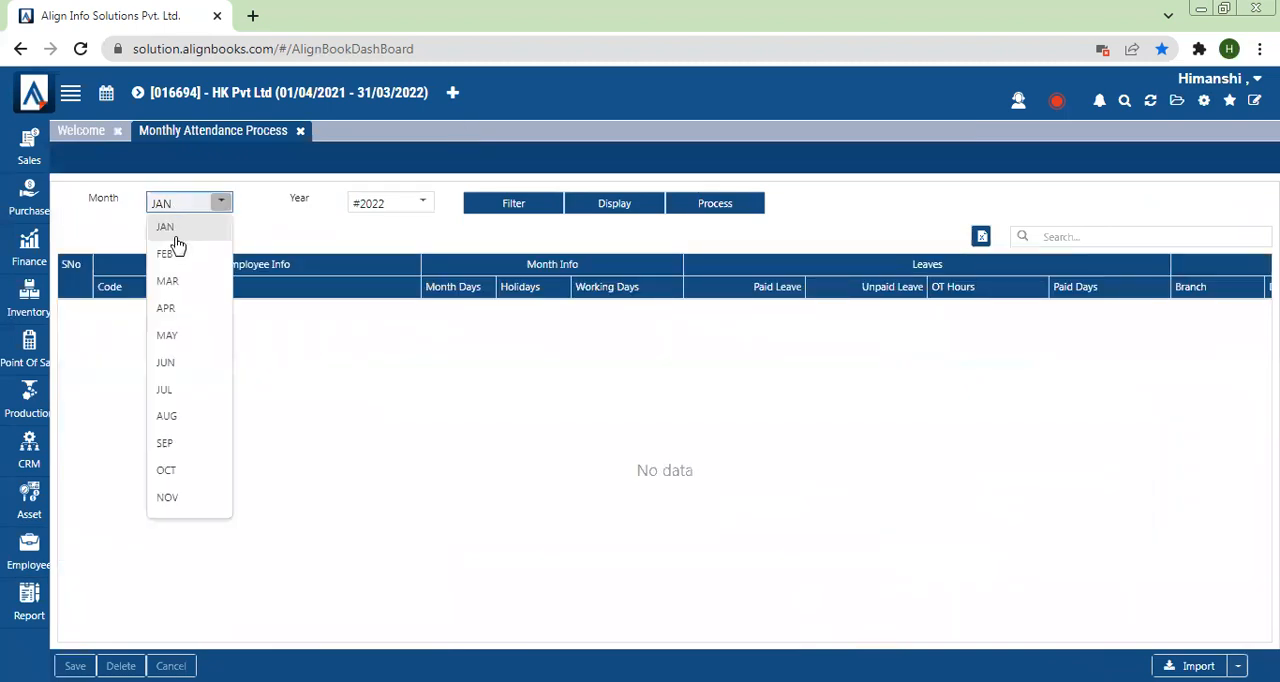
left_click(172, 282)
left_click(520, 202)
left_click(706, 204)
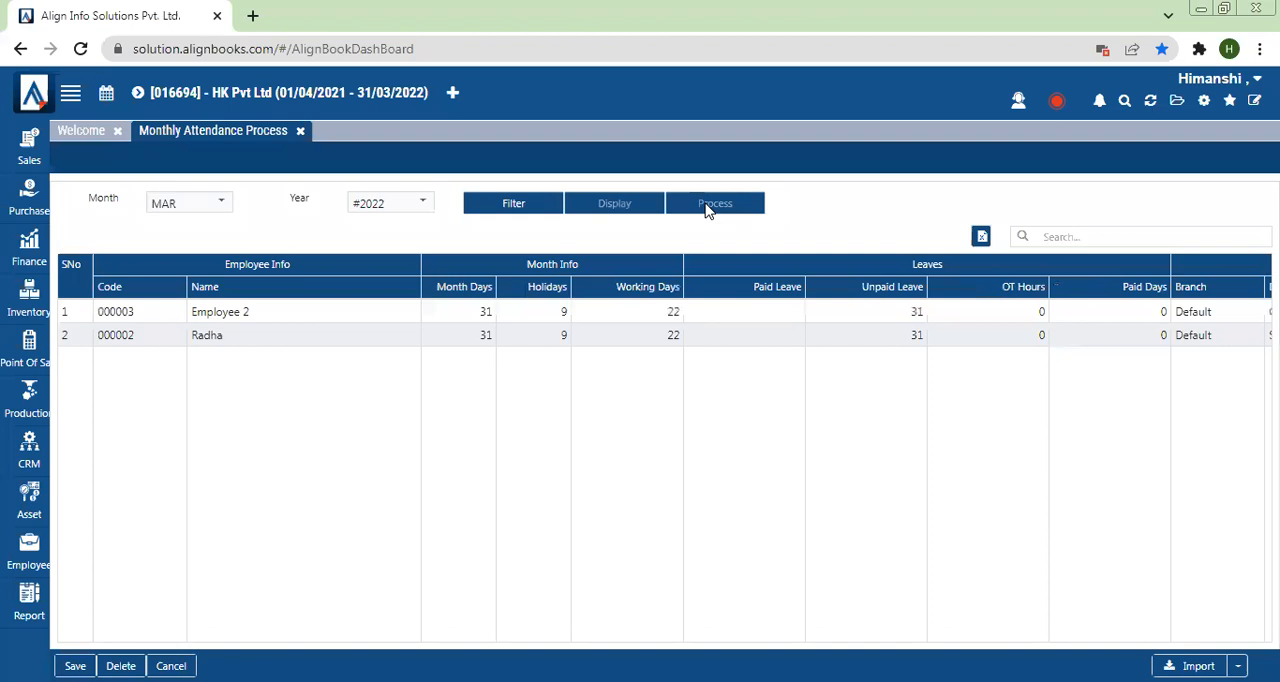
Step: Check the Holidays value for Employee 2 in the March attendance results
left_click(545, 312)
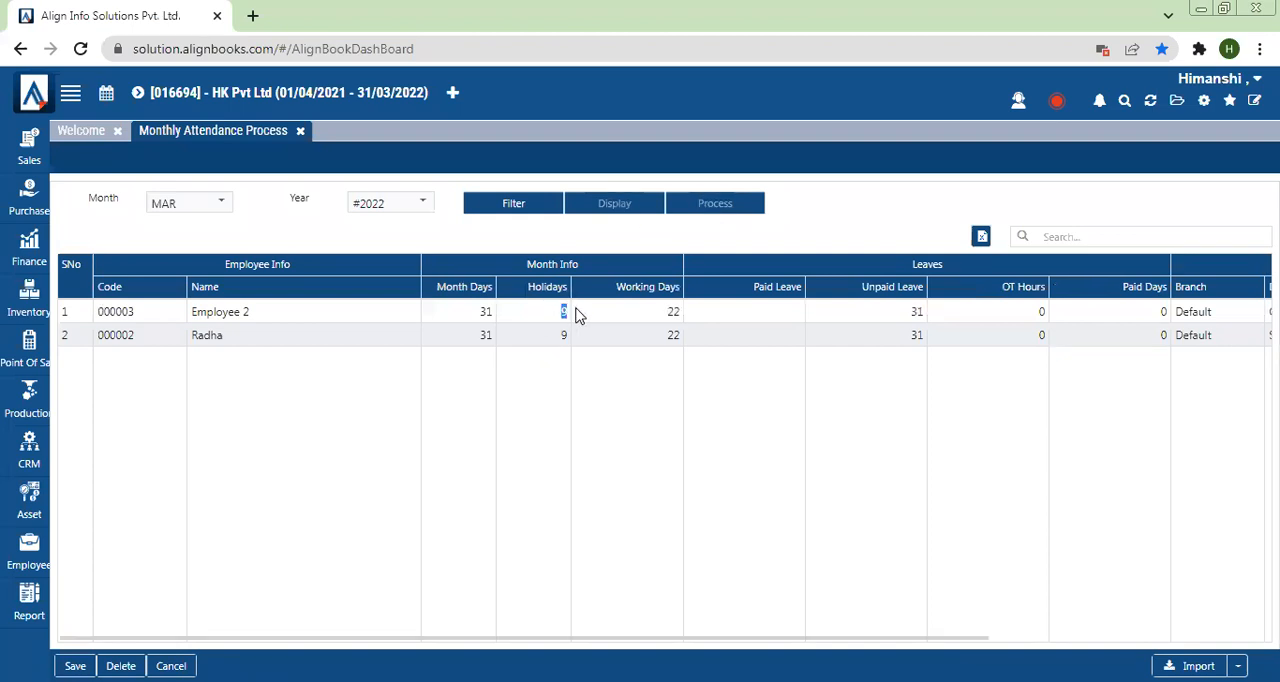
left_click(578, 316)
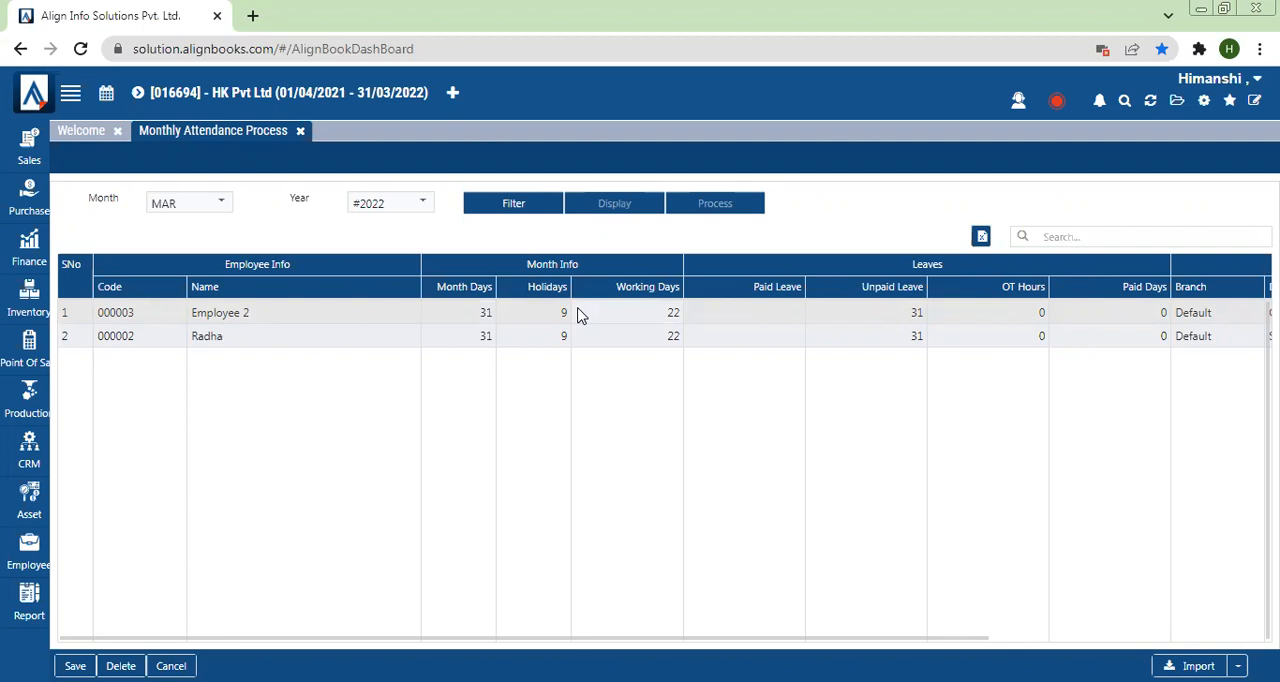
left_click_drag(562, 309, 570, 312)
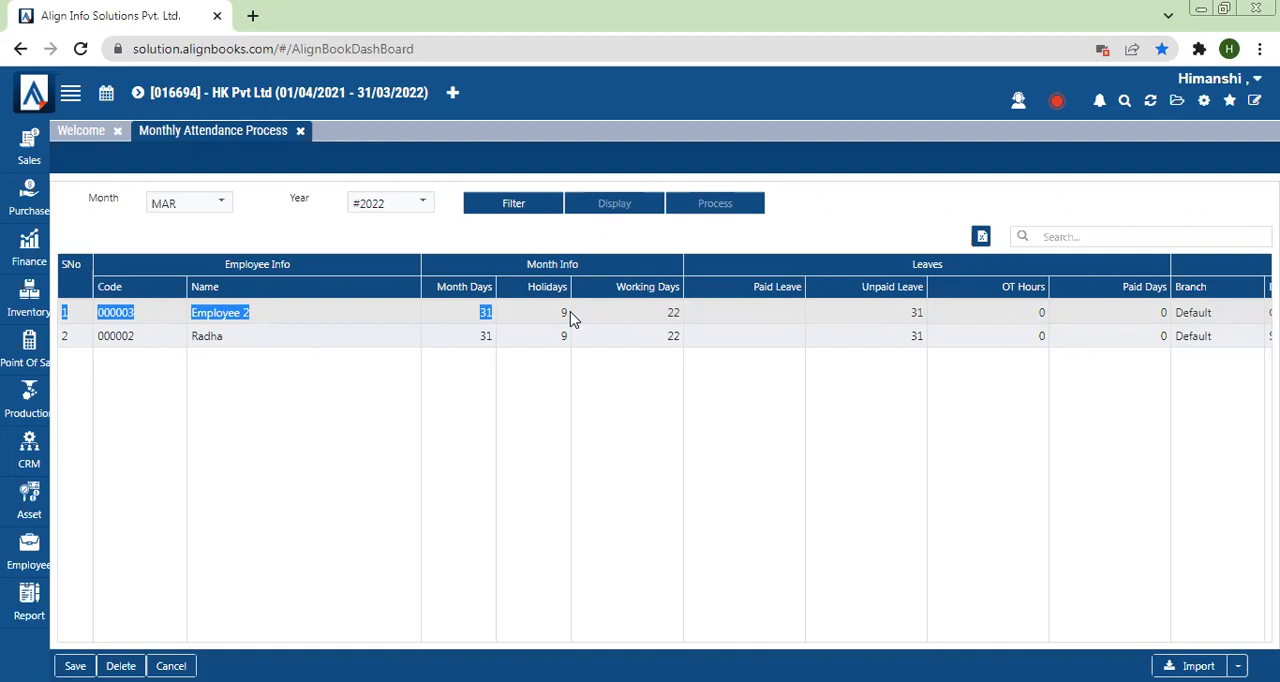
Step: Open the Roaster Holidays configuration and load the employees for Saturdays in MAR 2022
left_click(1206, 101)
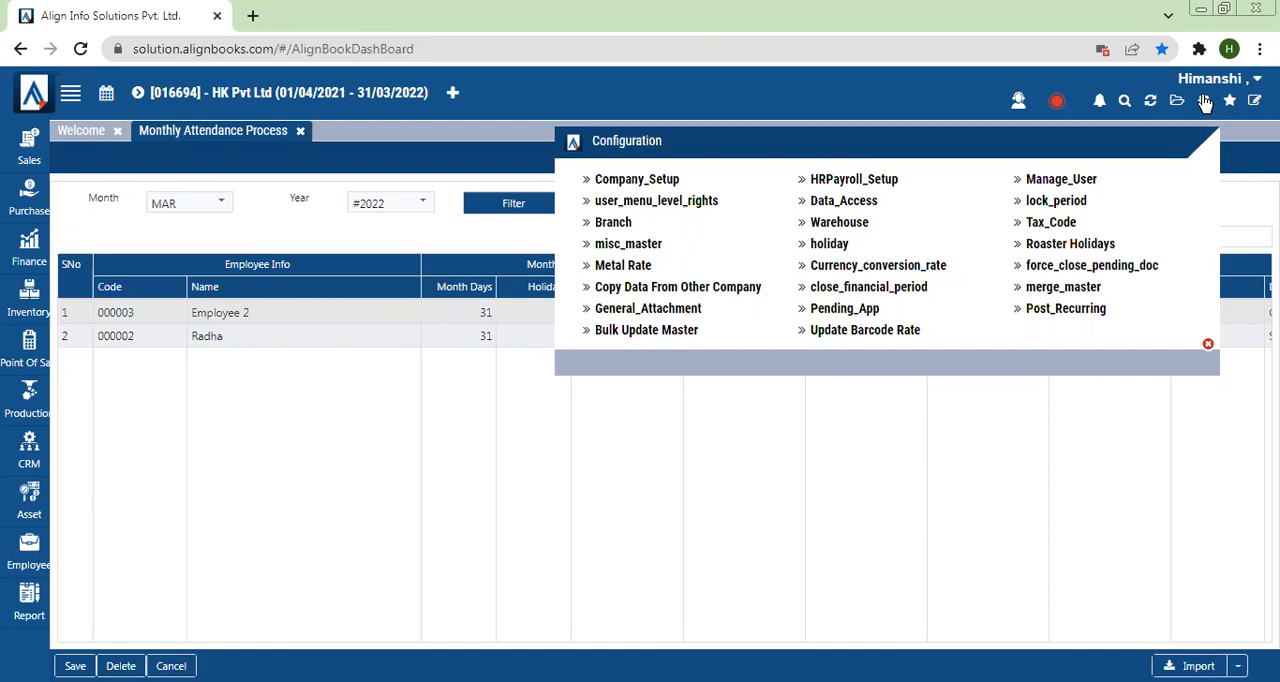
left_click(1063, 247)
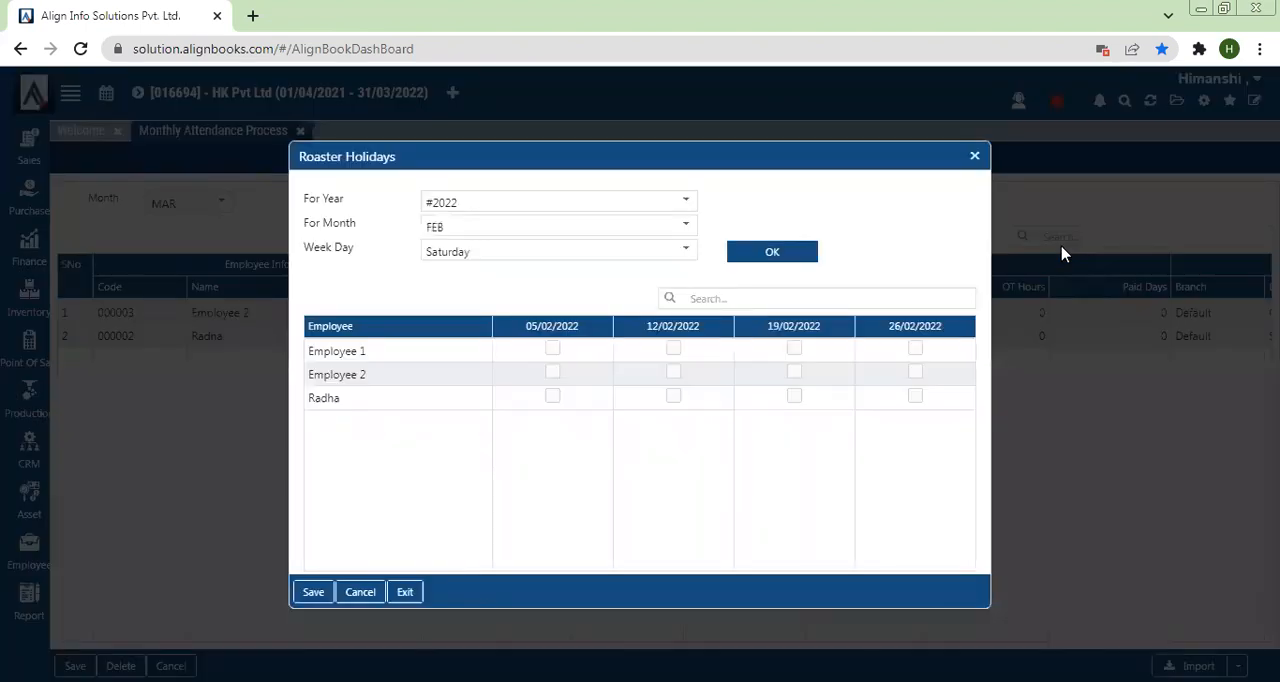
left_click(443, 229)
left_click(443, 304)
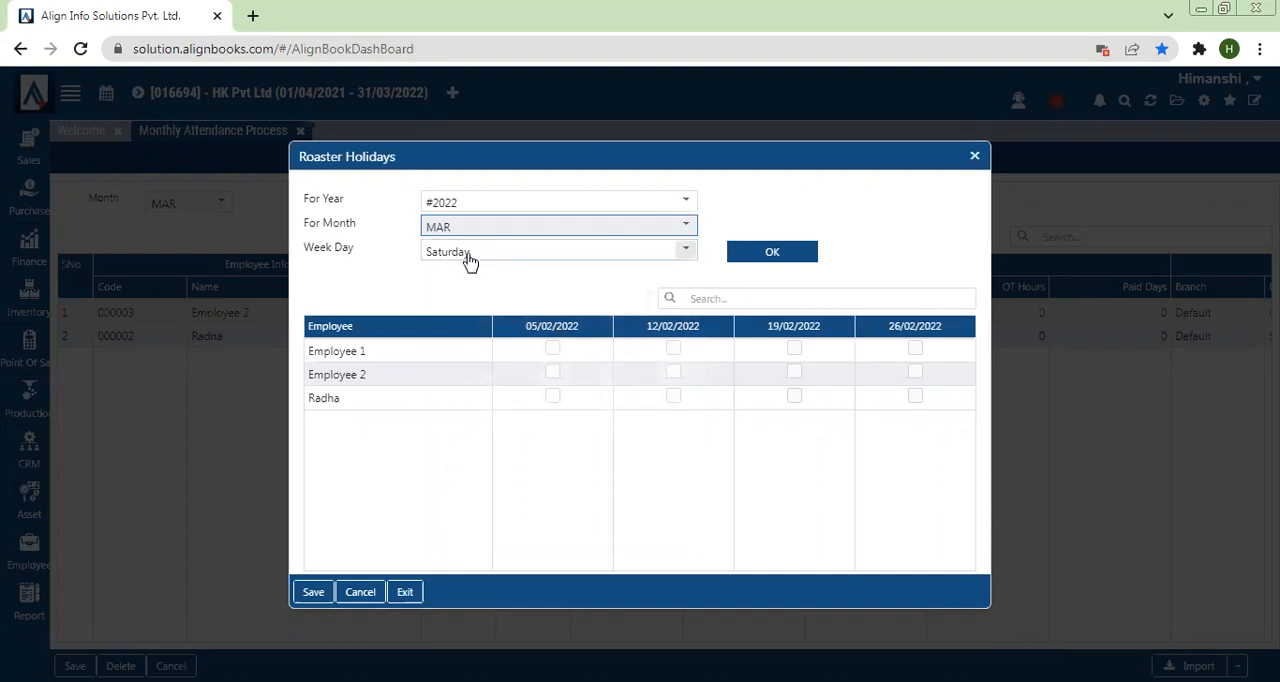
left_click(770, 255)
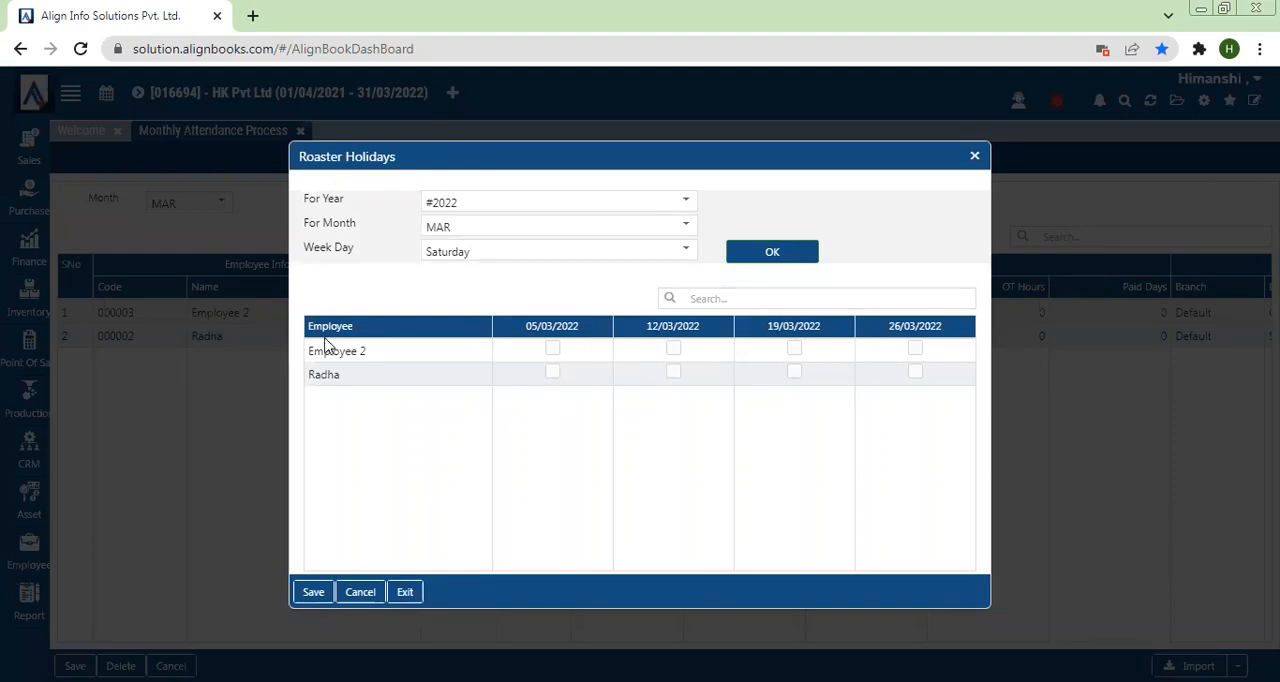
Step: Assign roaster holidays on 05/03/2022 and 19/03/2022 to Employee 2 and on 12/03/2022 and 26/03/2022 to the second listed employee, and save
left_click(553, 349)
left_click(794, 349)
left_click(670, 374)
left_click(914, 374)
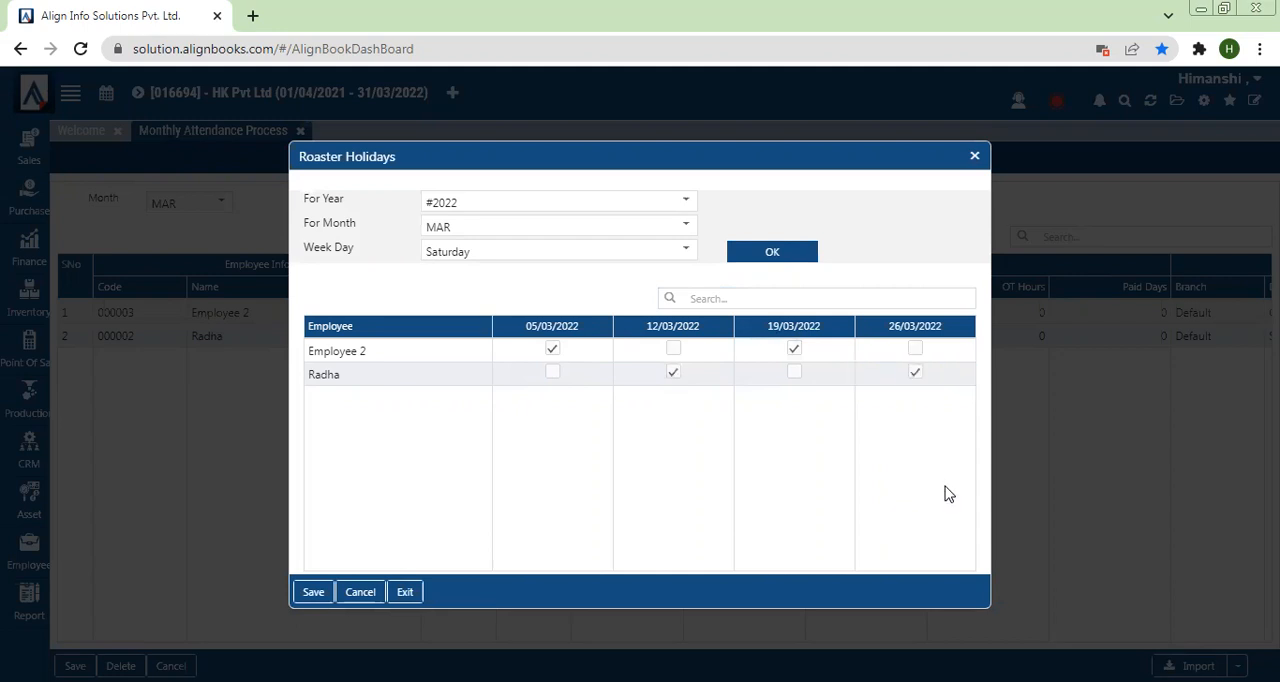
left_click(312, 593)
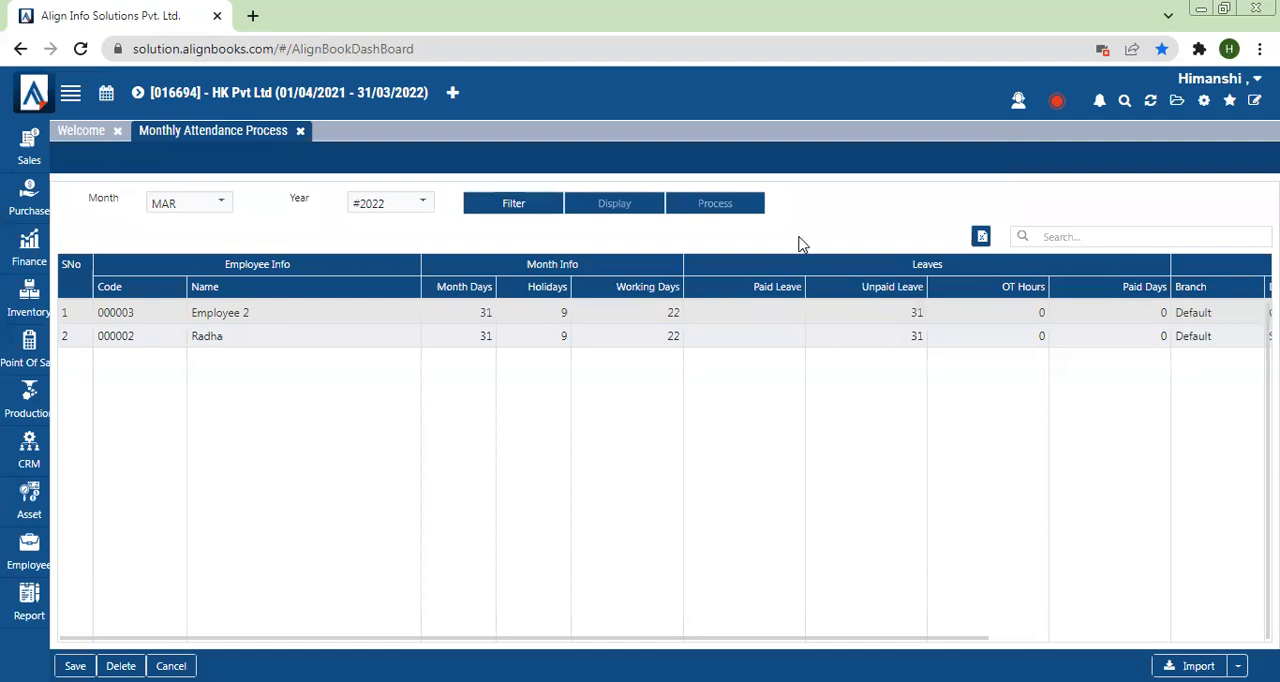
Step: Open the Manage_User configuration and check the licence's subscription info, including the allowed users
left_click(1203, 102)
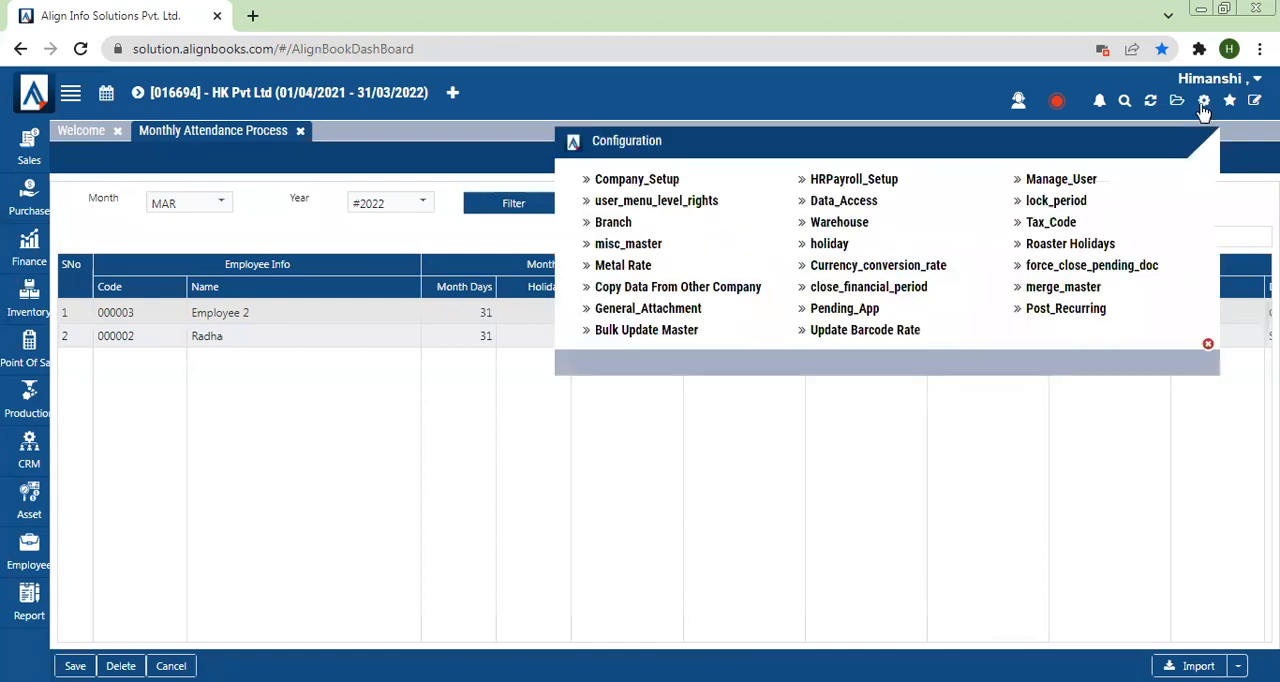
left_click(1058, 181)
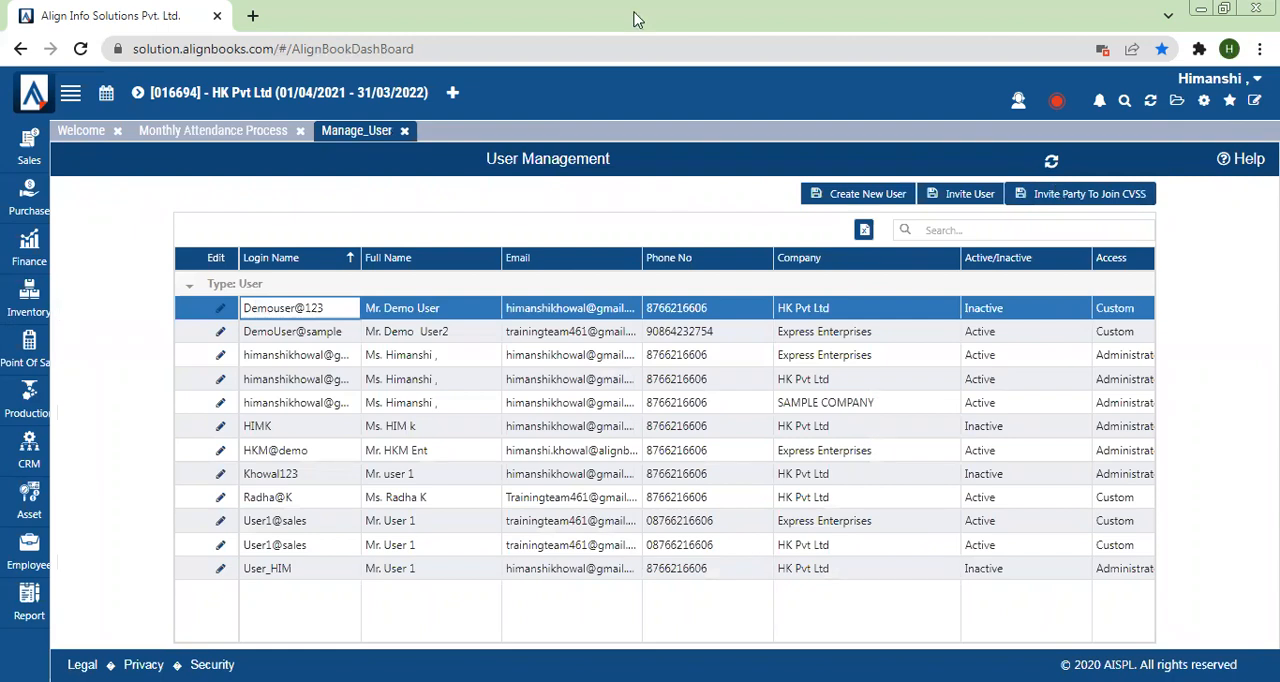
left_click(36, 95)
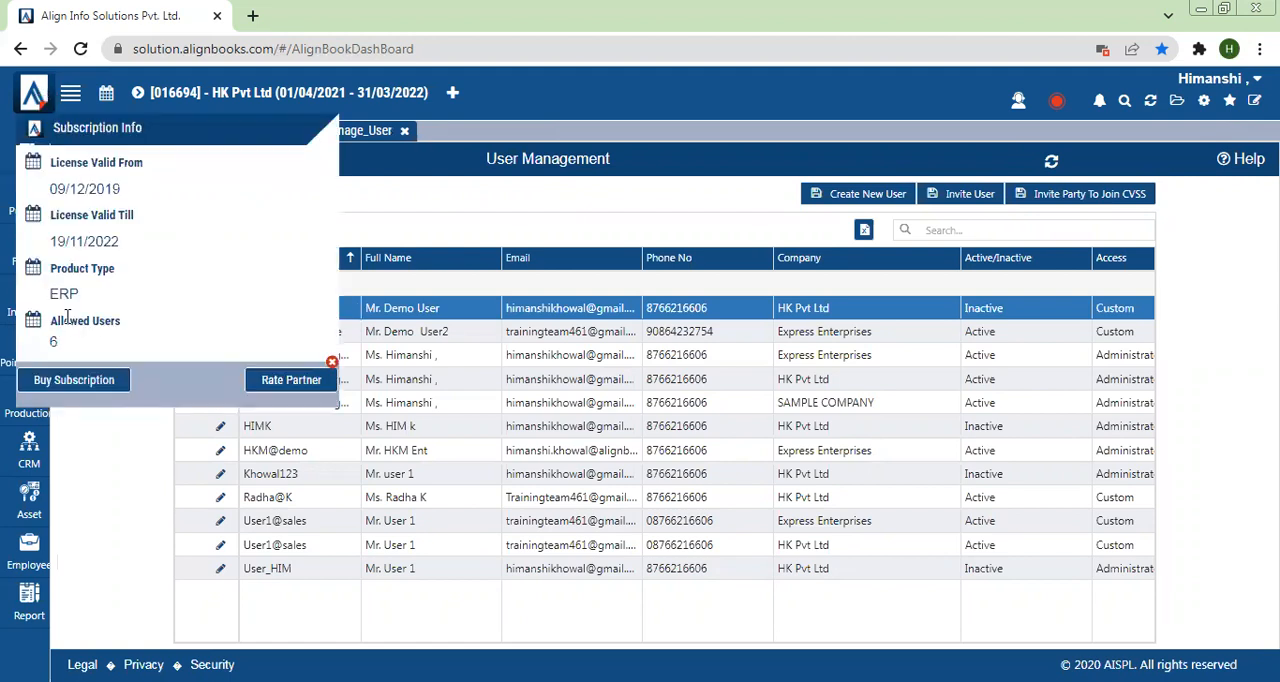
left_click(332, 361)
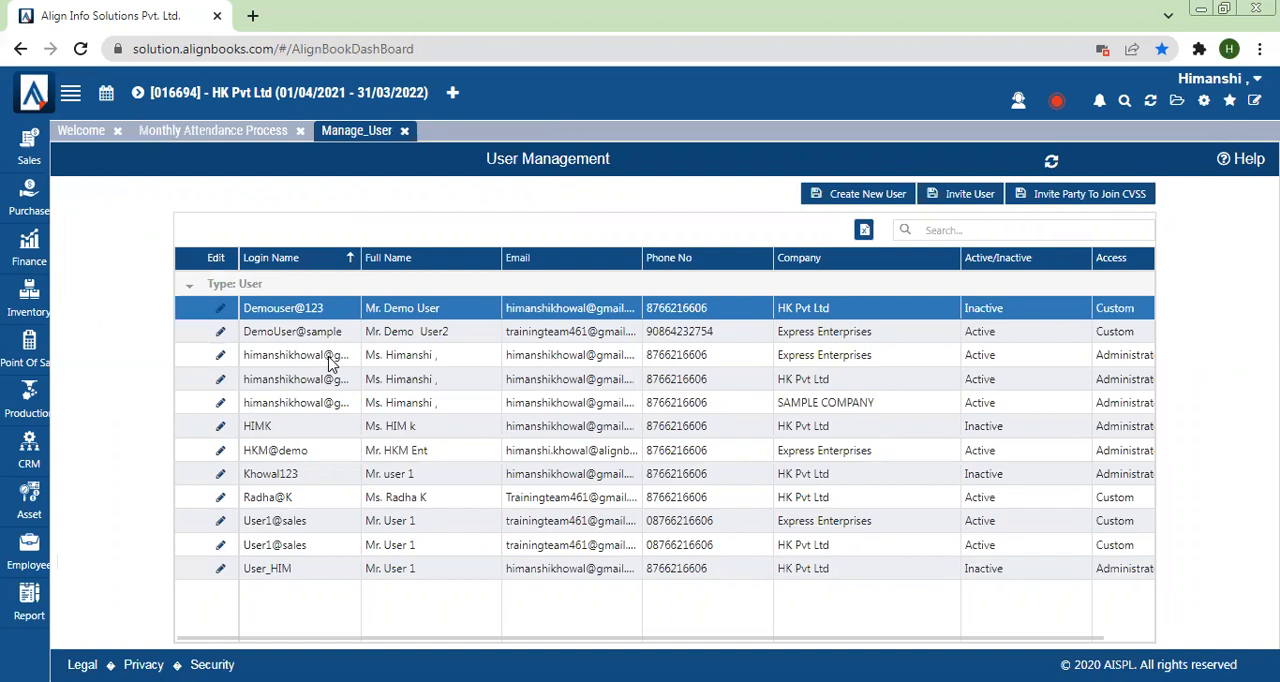
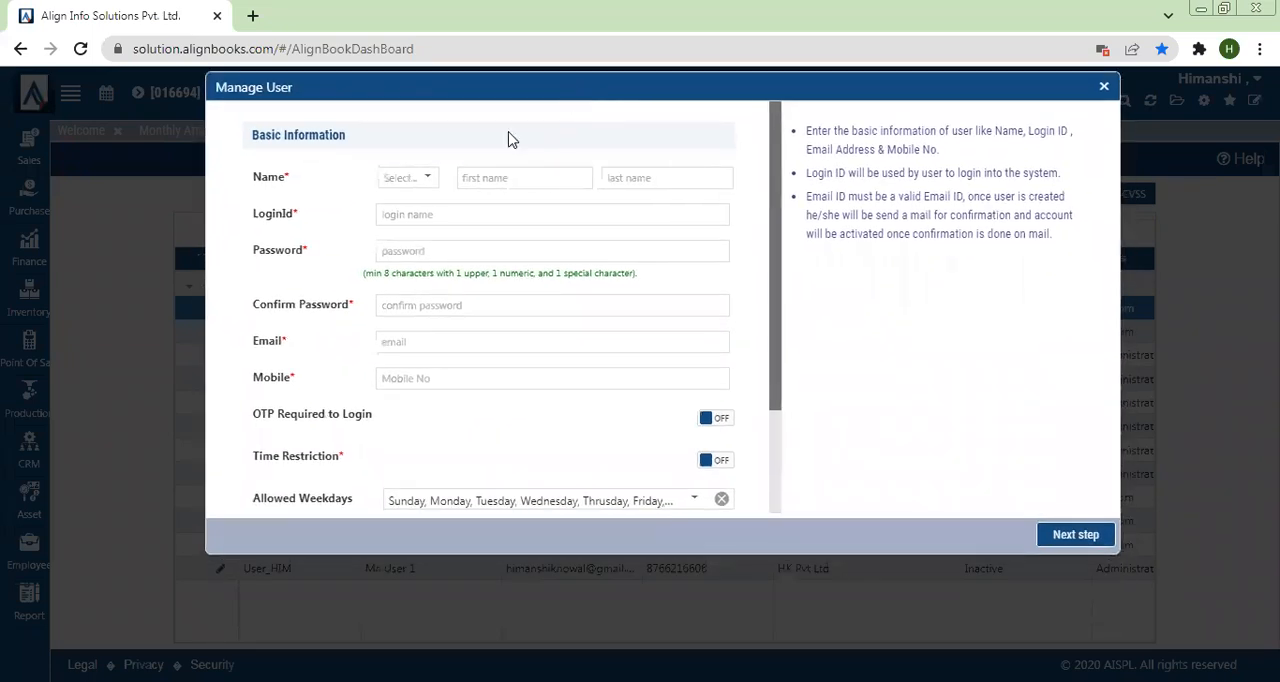
Step: Fill in the login ID for the new user, extending it with a special character and digits
left_click(403, 216)
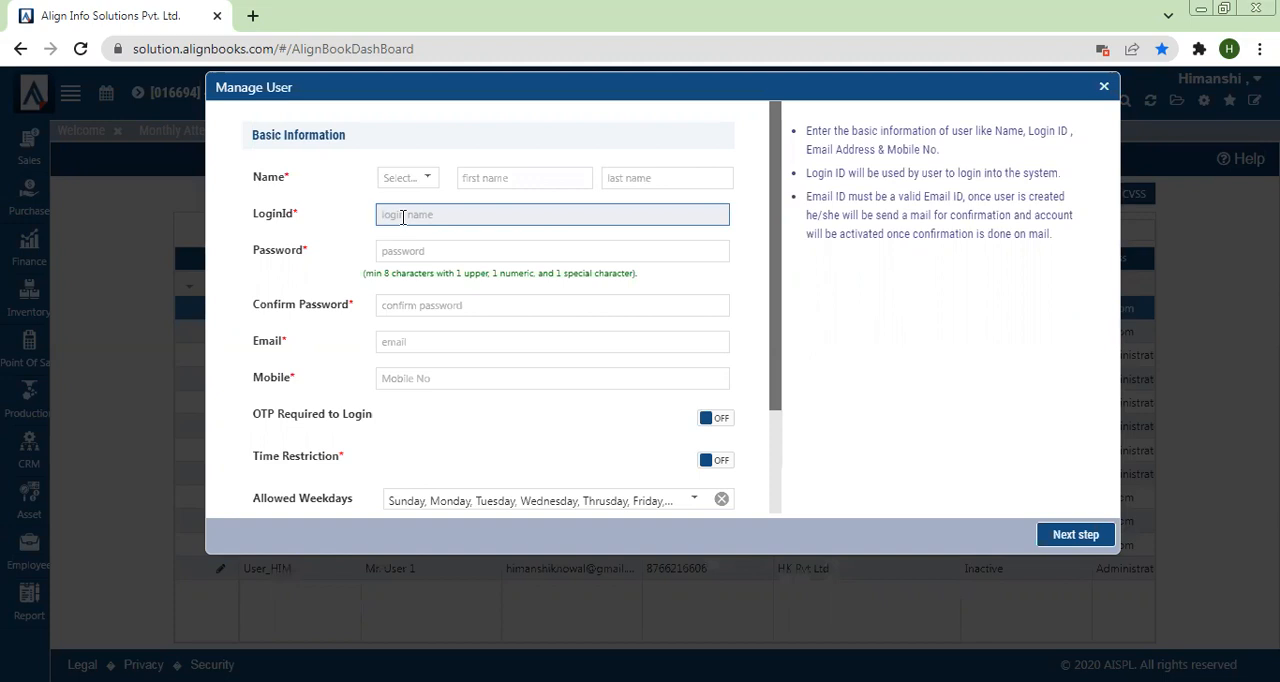
type("Deepak")
left_click(337, 366)
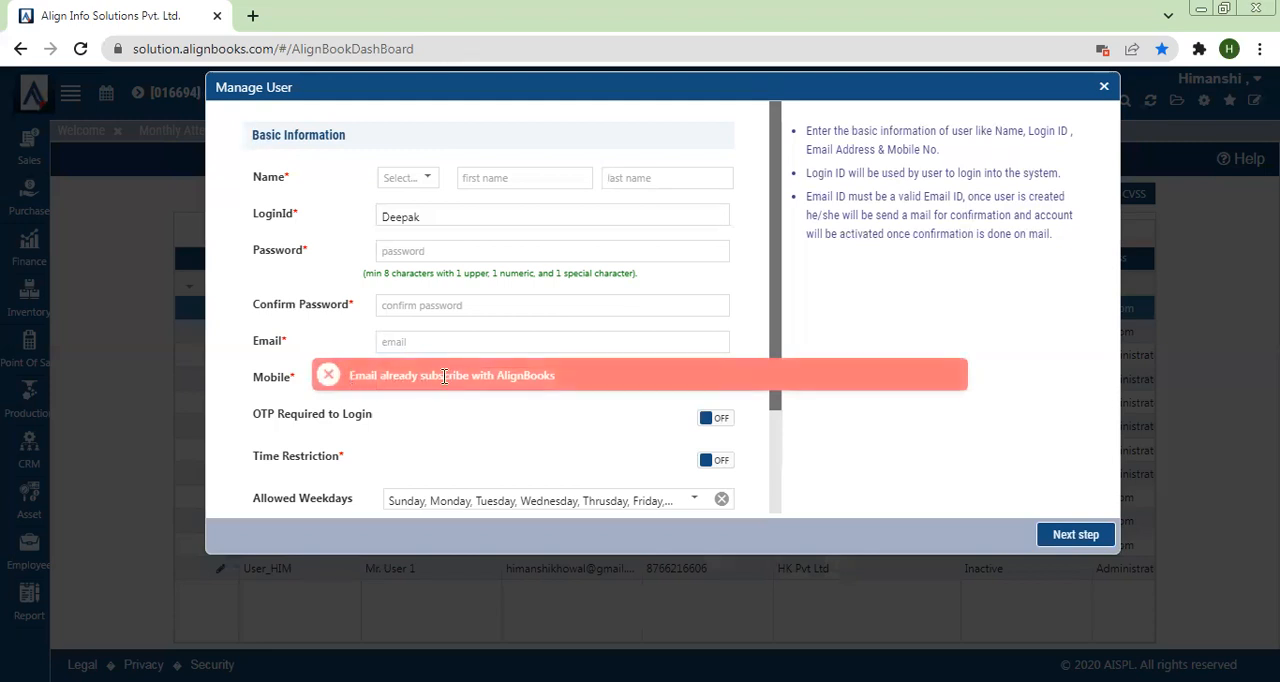
left_click(524, 341)
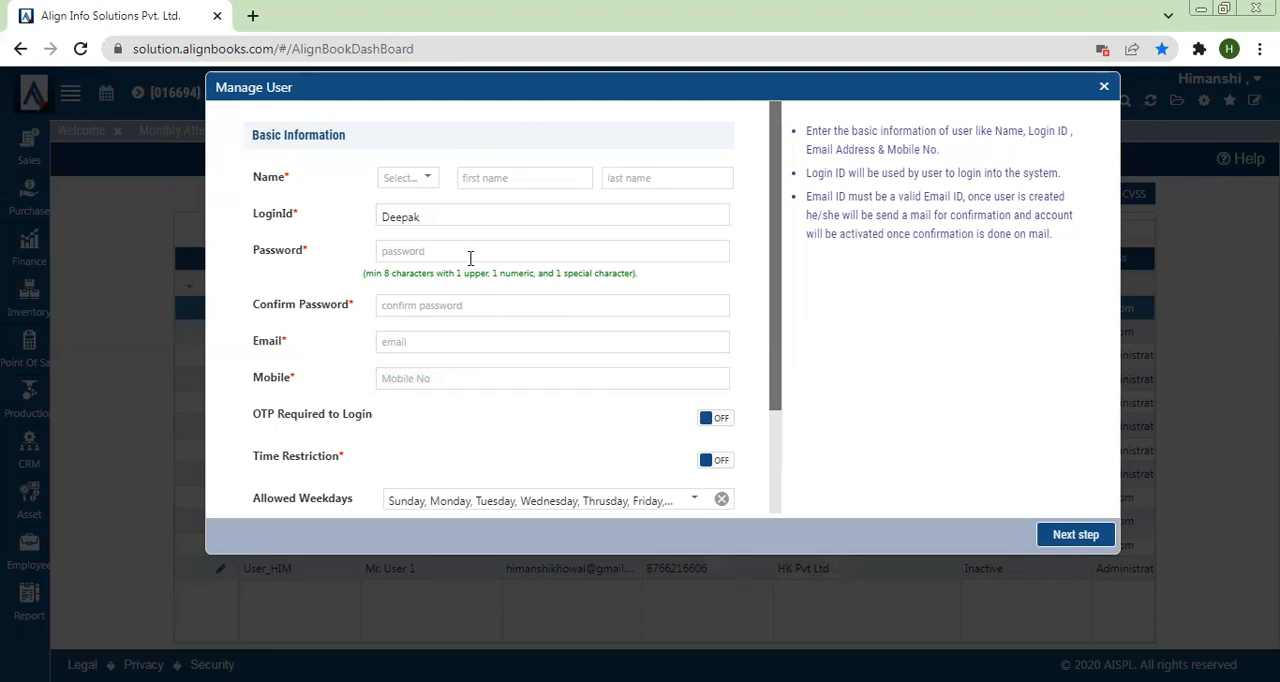
left_click(440, 220)
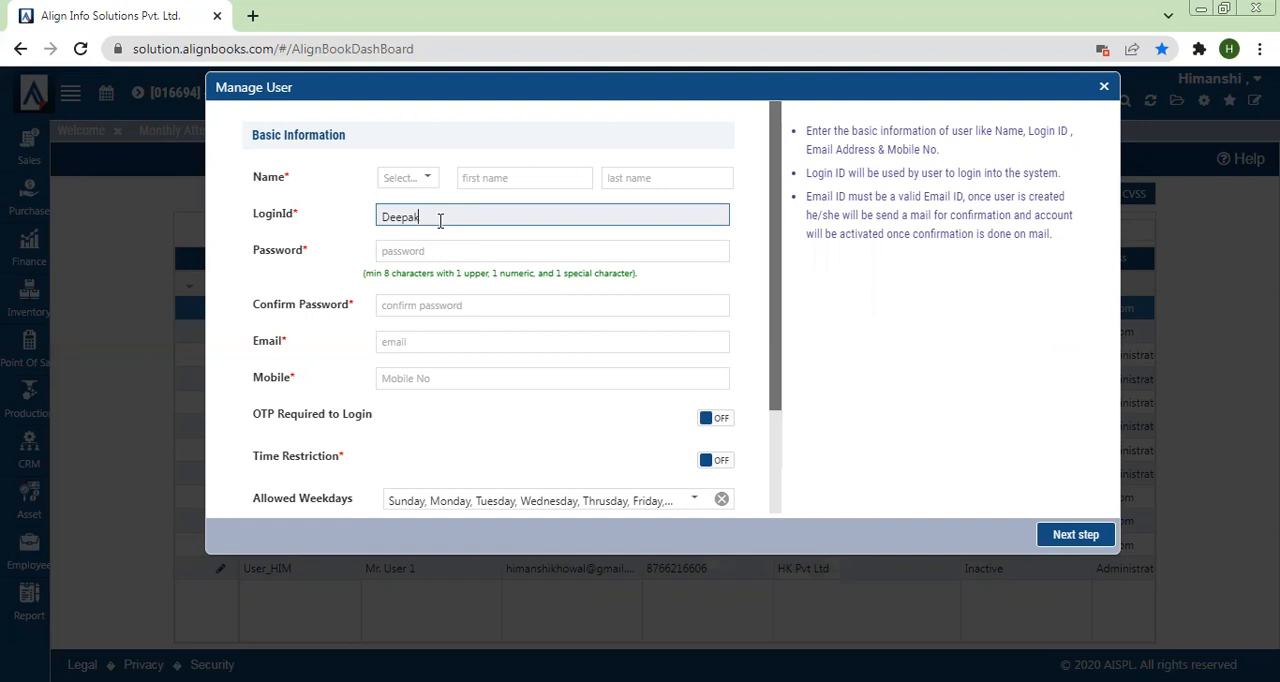
type("@9876")
Step: Examine the new user's password, confirm password, email, mobile and OTP Required to Login fields
left_click(476, 250)
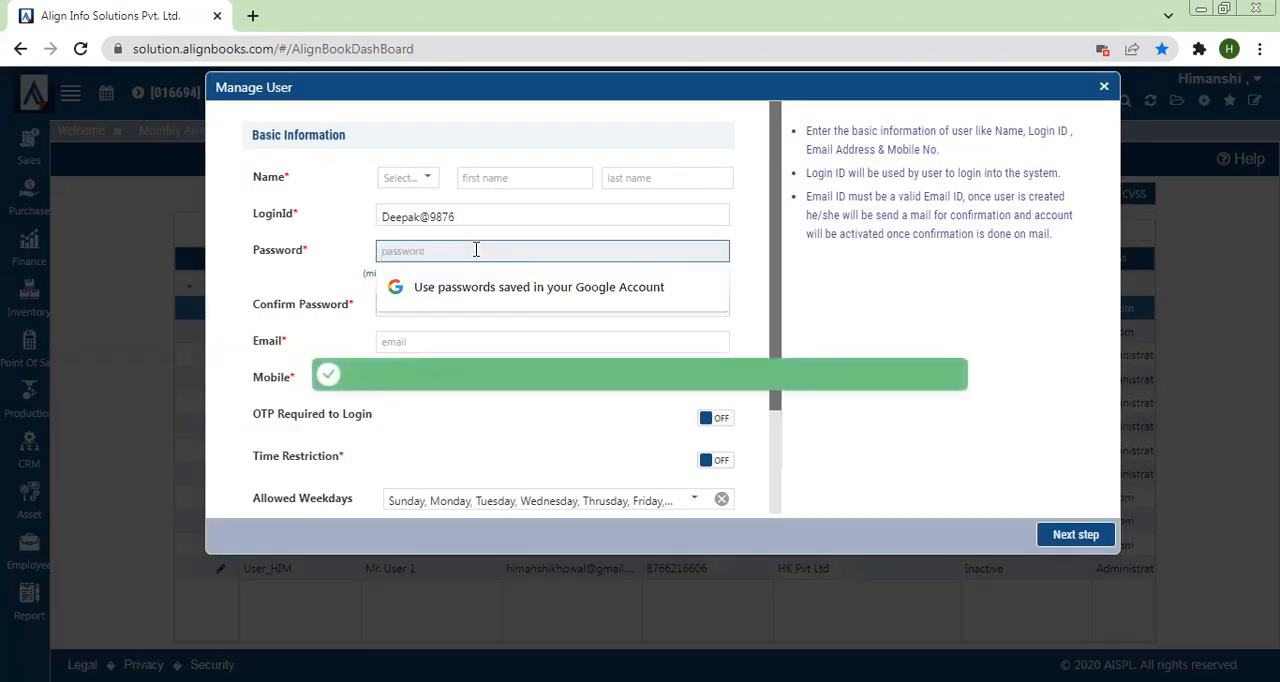
left_click(352, 273)
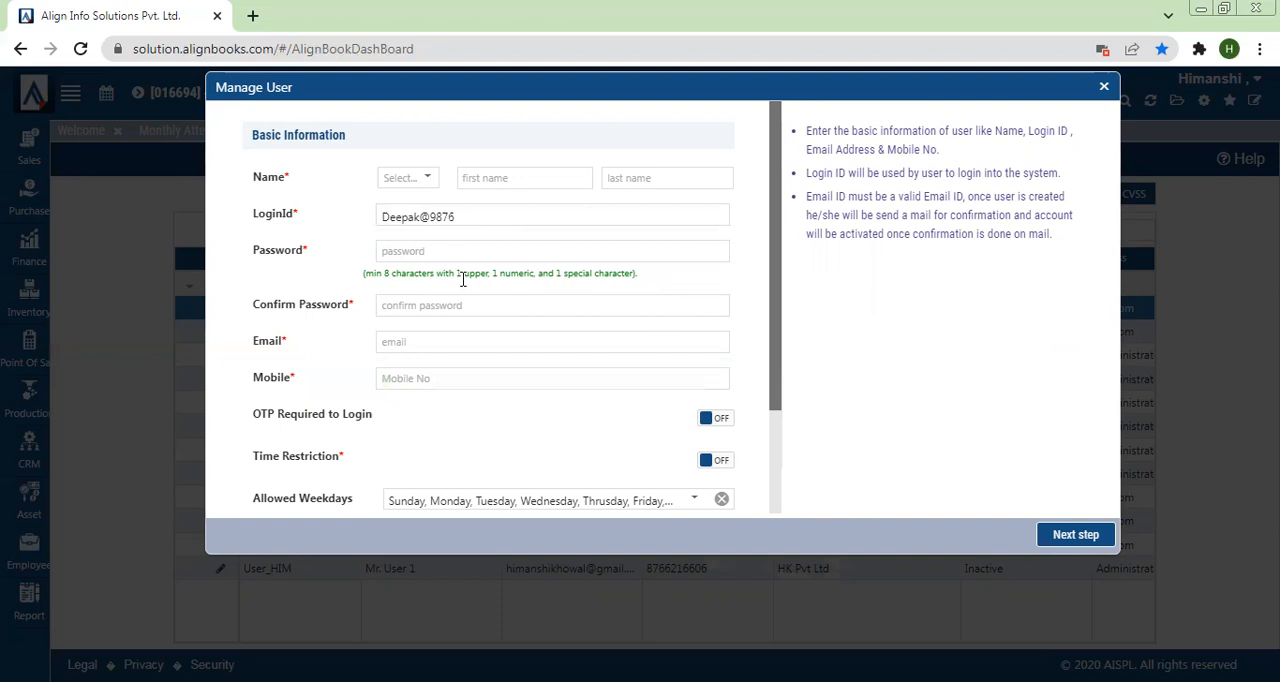
left_click(416, 307)
left_click(288, 337)
left_click(395, 341)
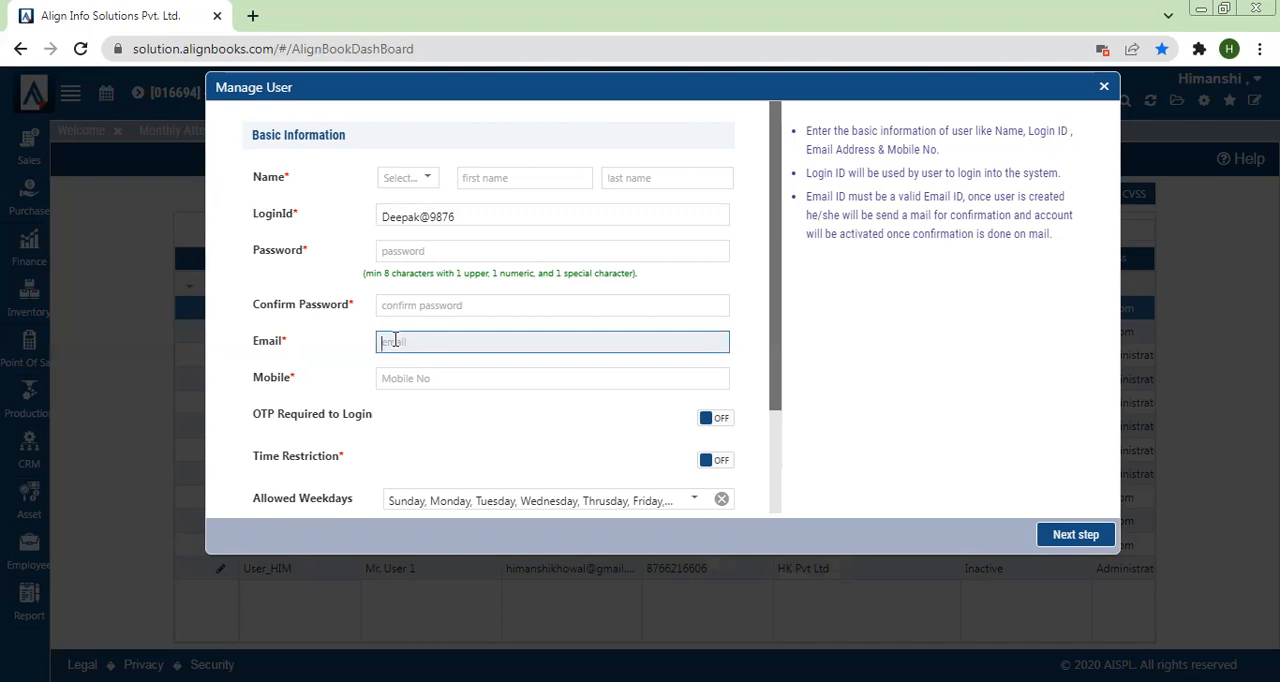
left_click(402, 379)
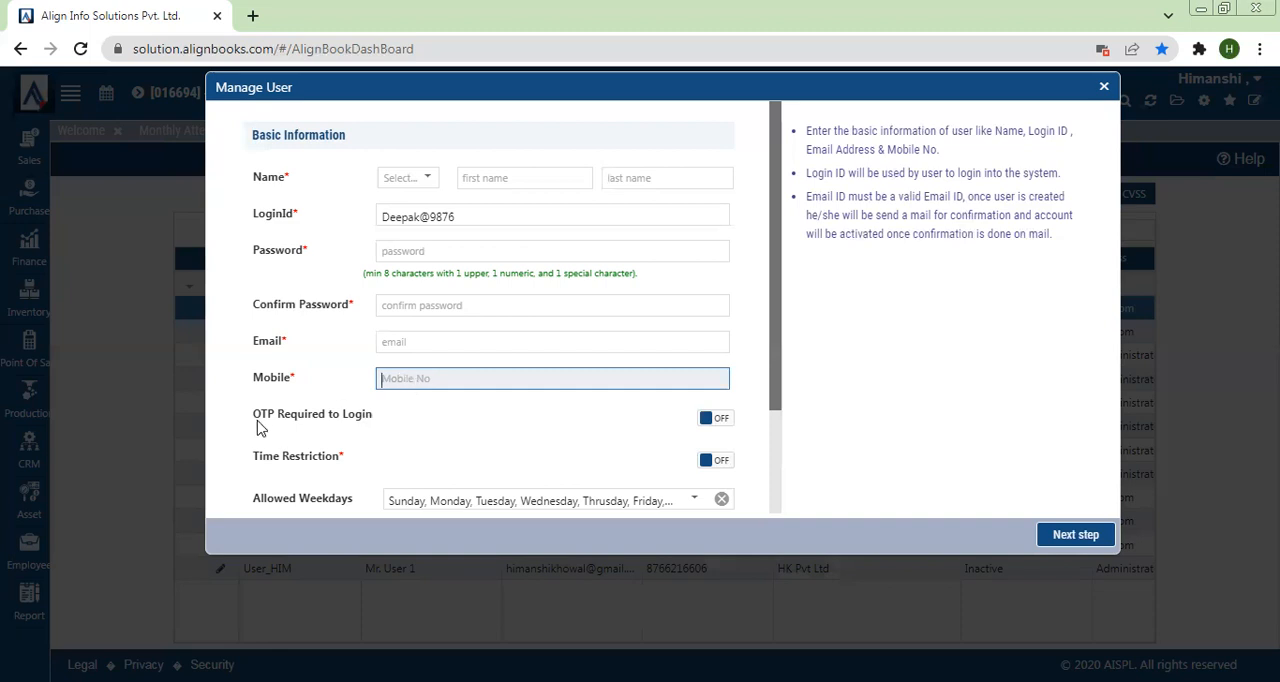
left_click_drag(256, 422, 390, 421)
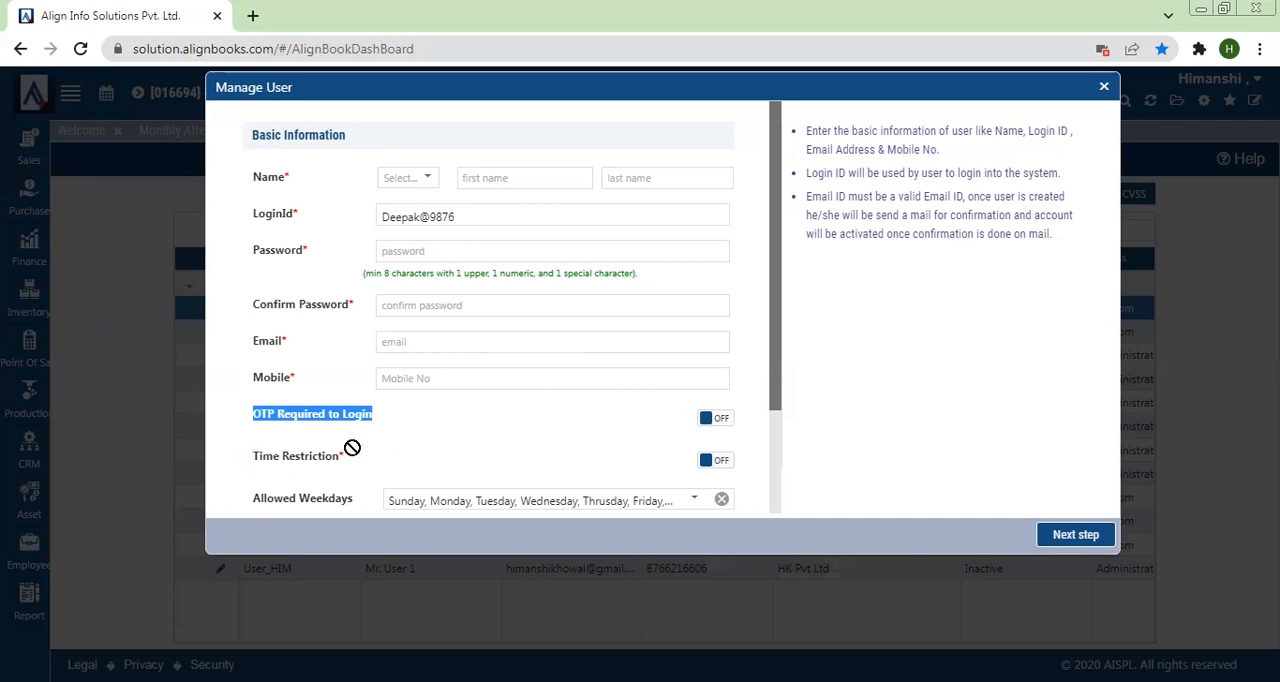
left_click(352, 447)
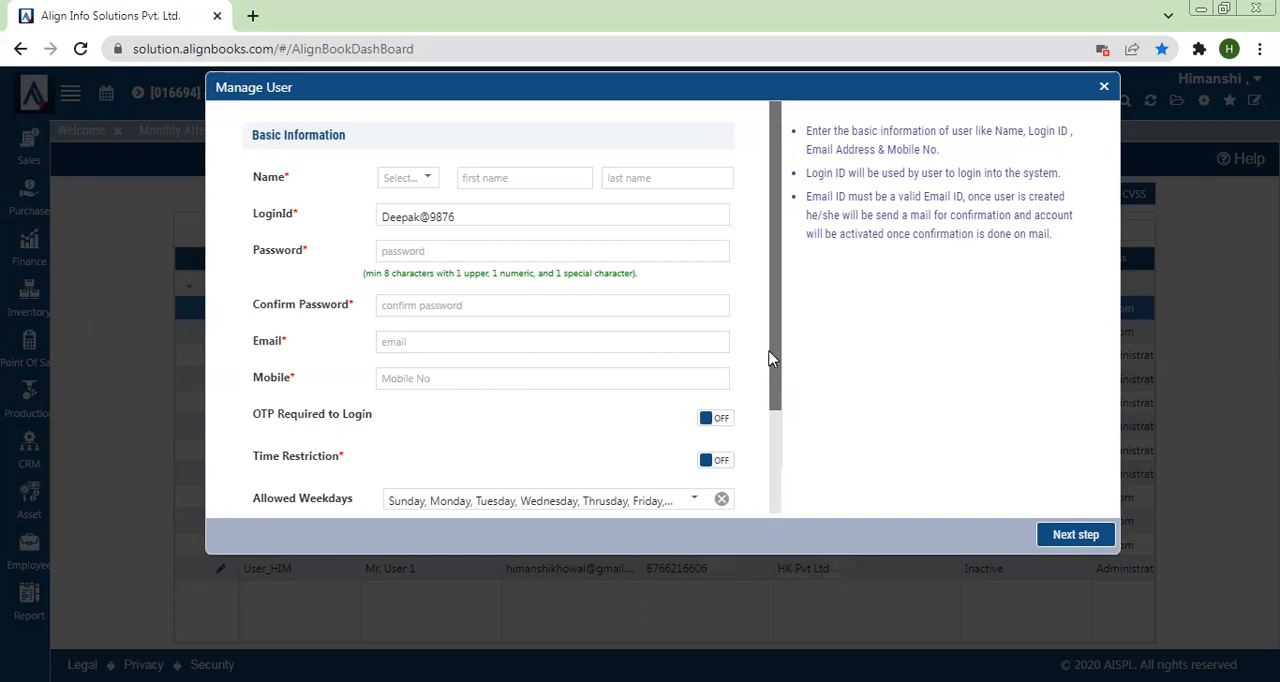
Step: Turn on Time Restriction for the new user and view the From Time picker without changing the time
left_click_drag(770, 358, 781, 391)
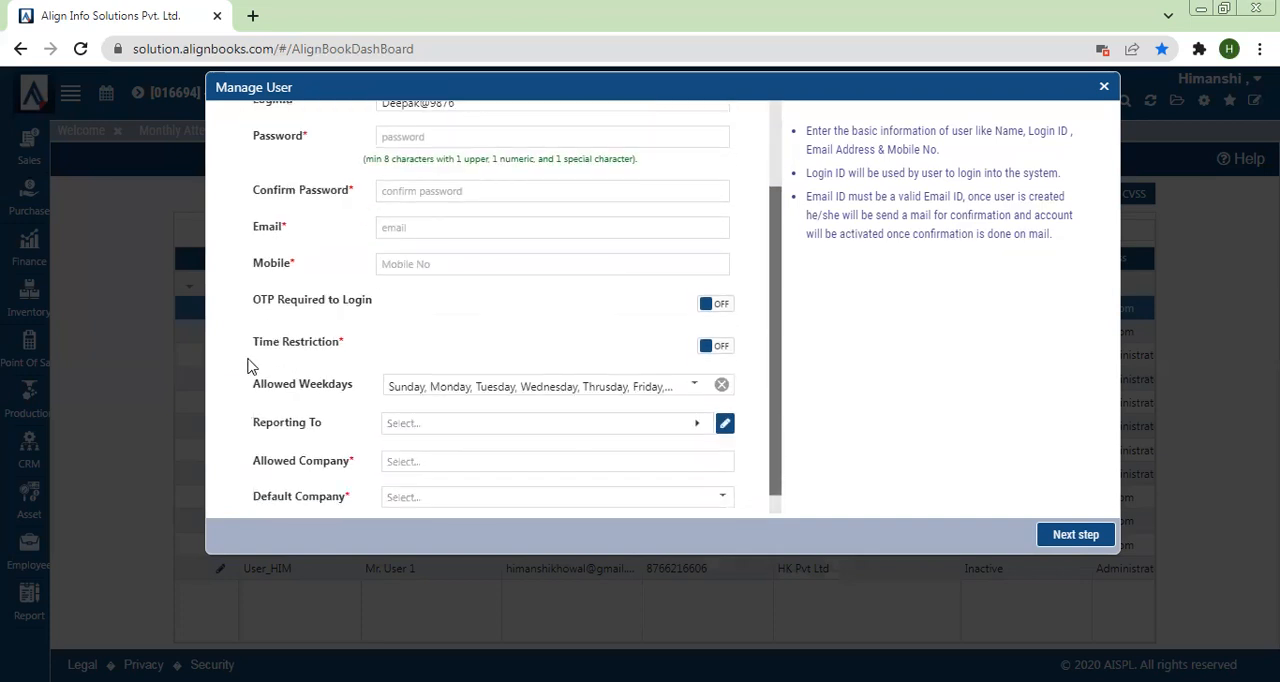
left_click_drag(251, 341, 348, 346)
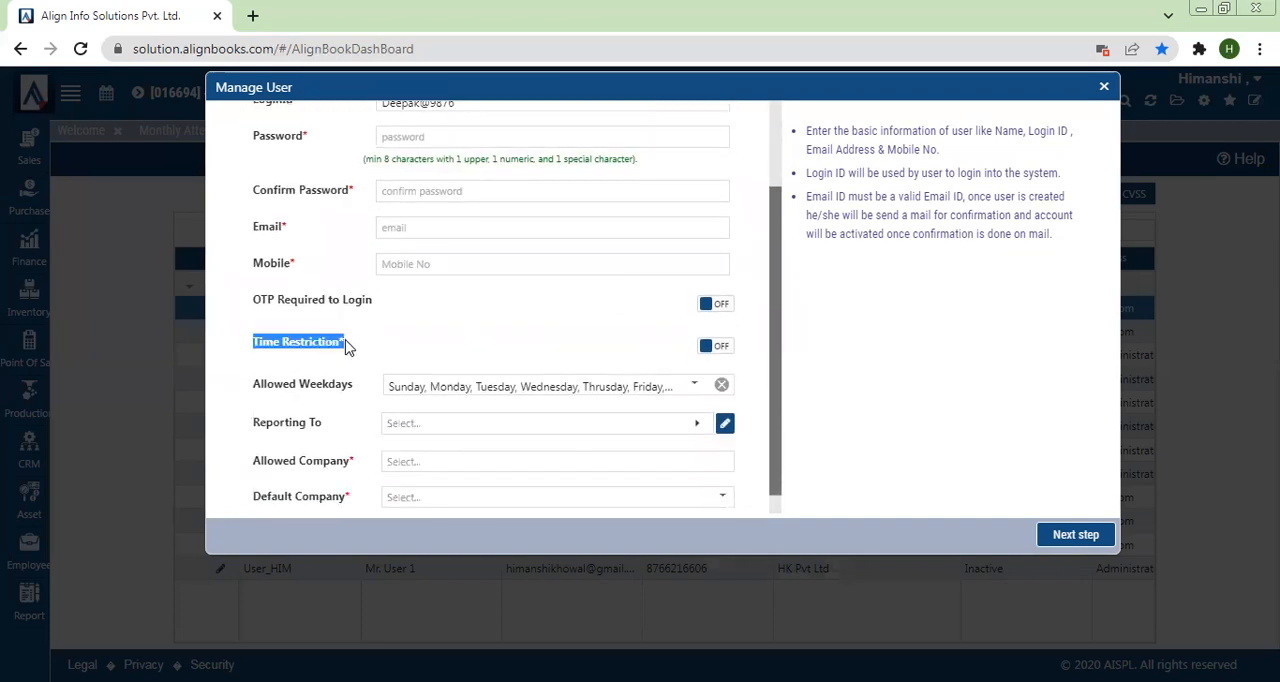
left_click(716, 346)
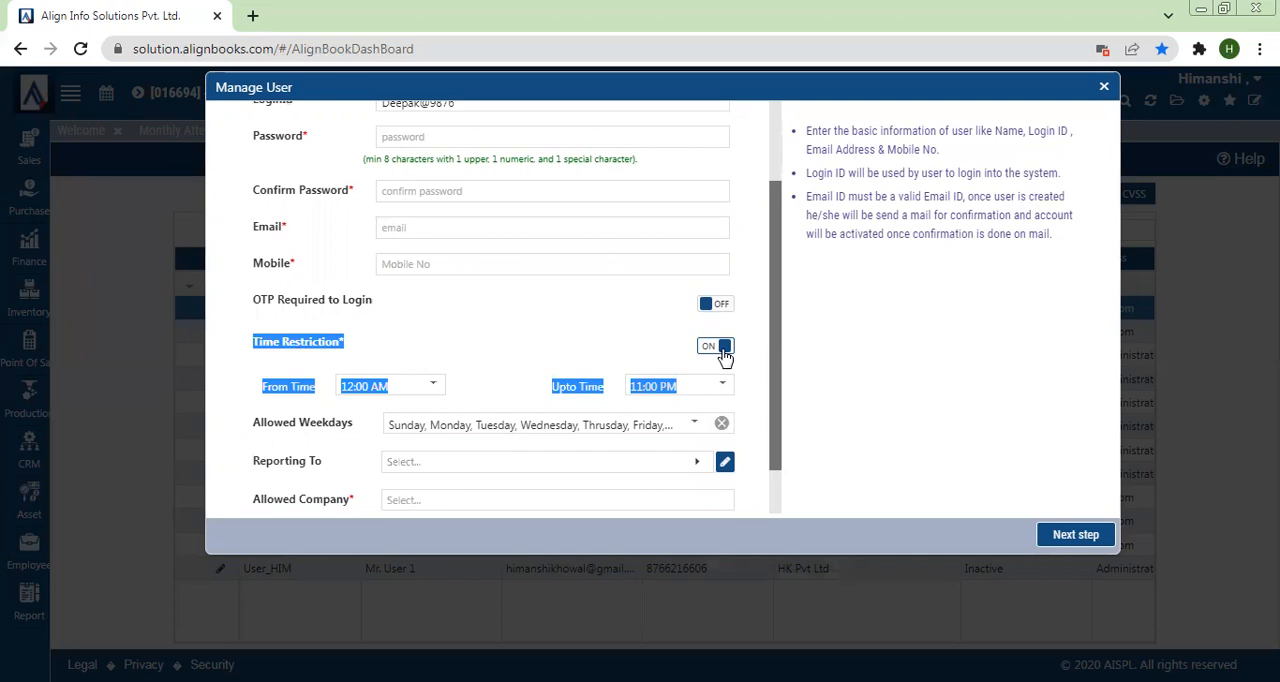
left_click(390, 393)
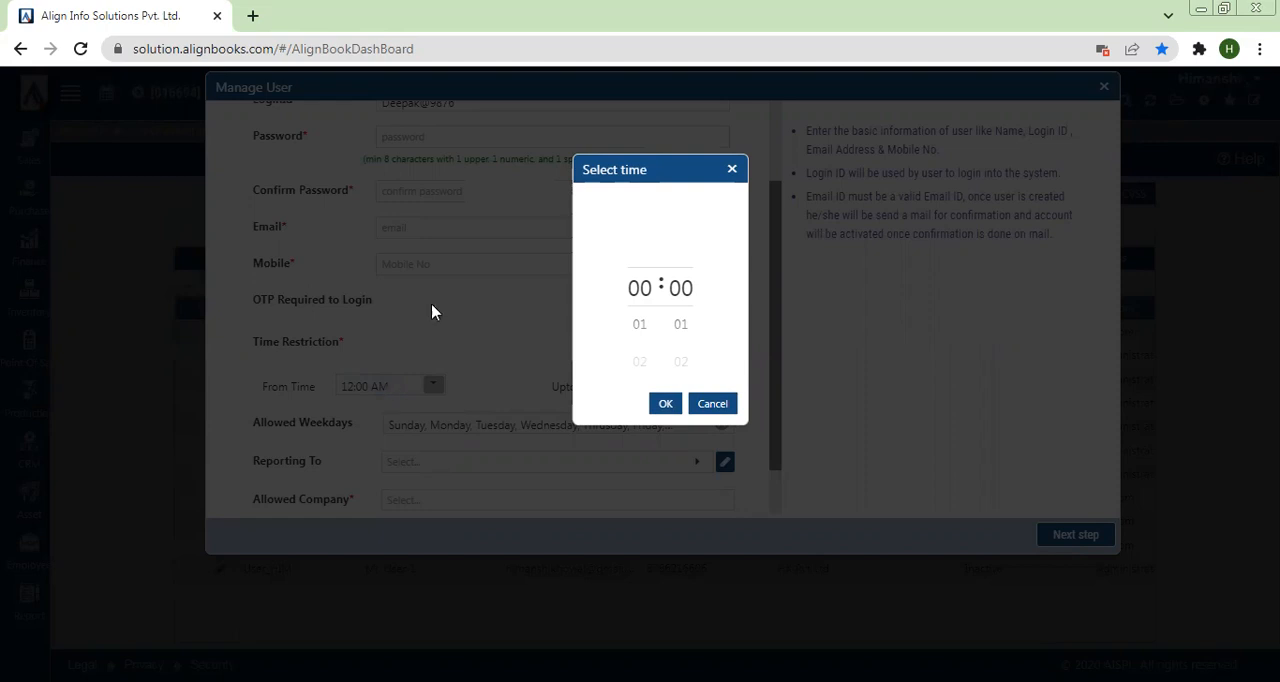
left_click(722, 403)
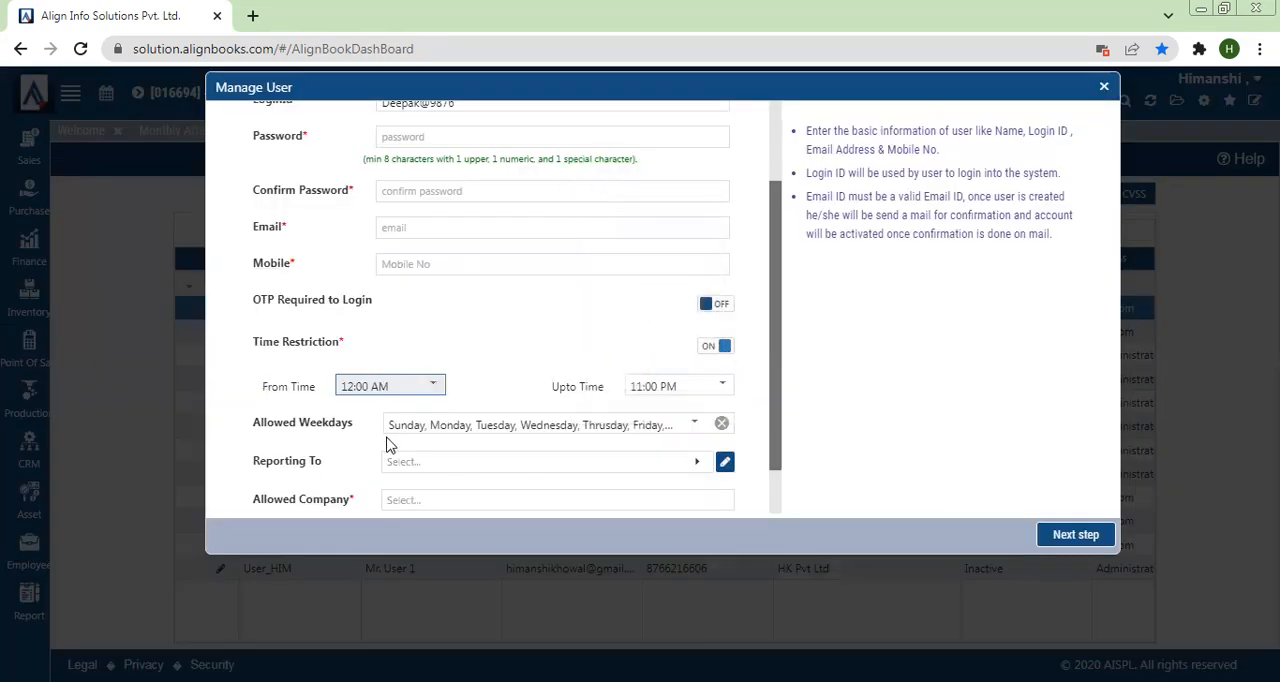
Step: View the new user's allowed weekdays and choose the first listed user under Reporting To
left_click(695, 424)
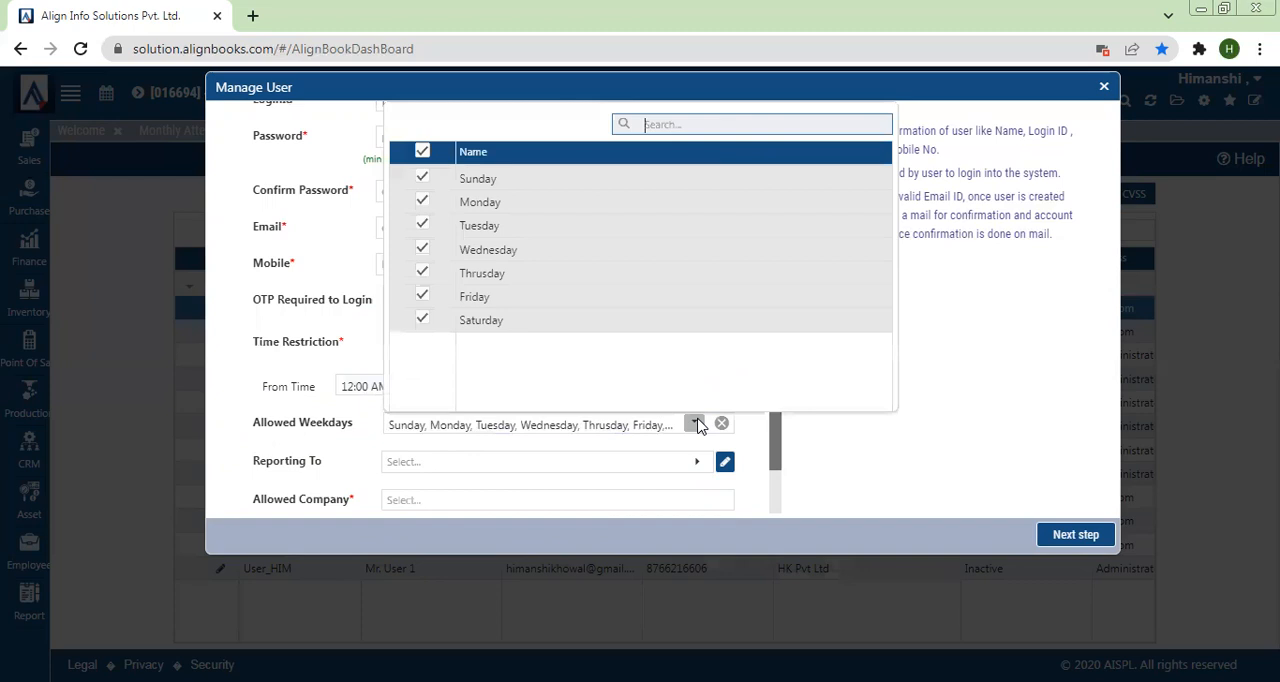
left_click(752, 433)
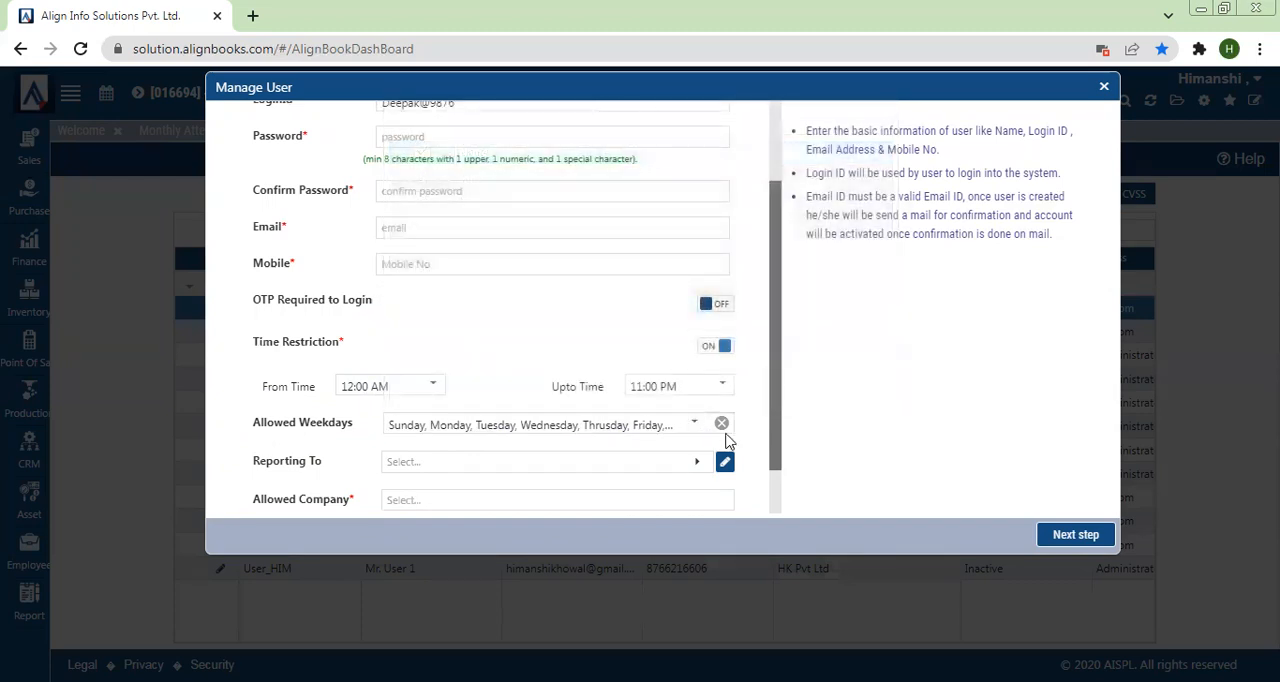
left_click(551, 464)
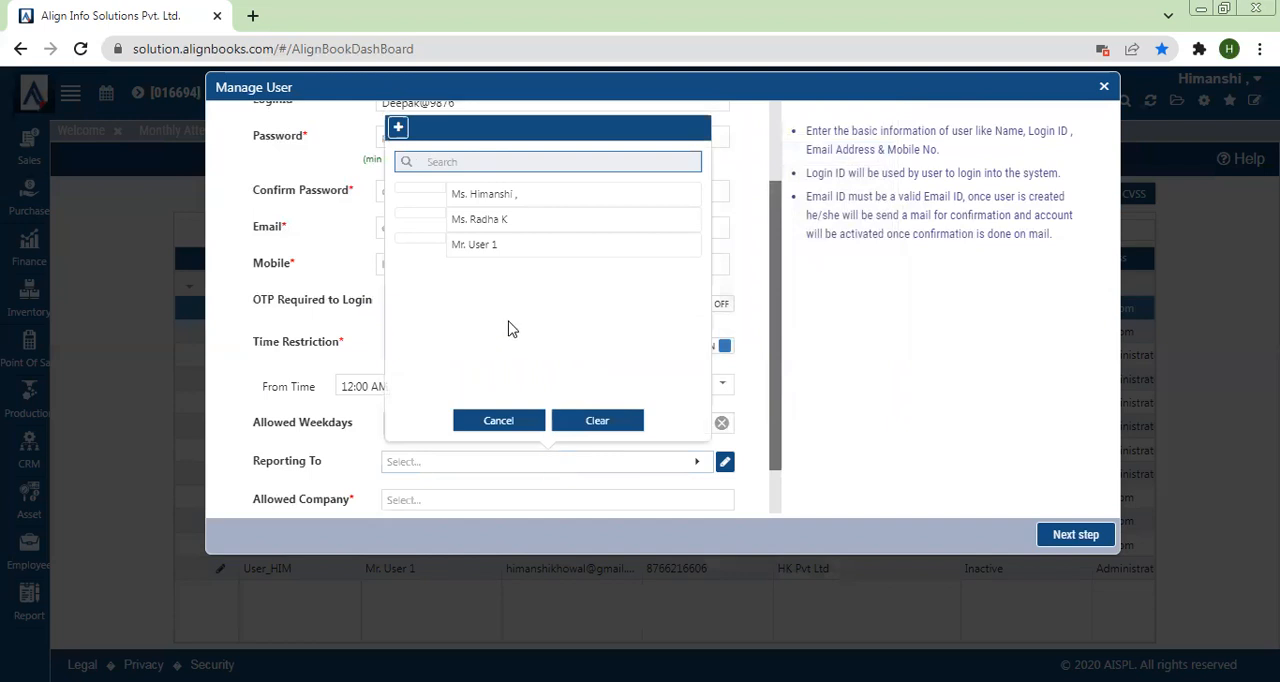
left_click(488, 196)
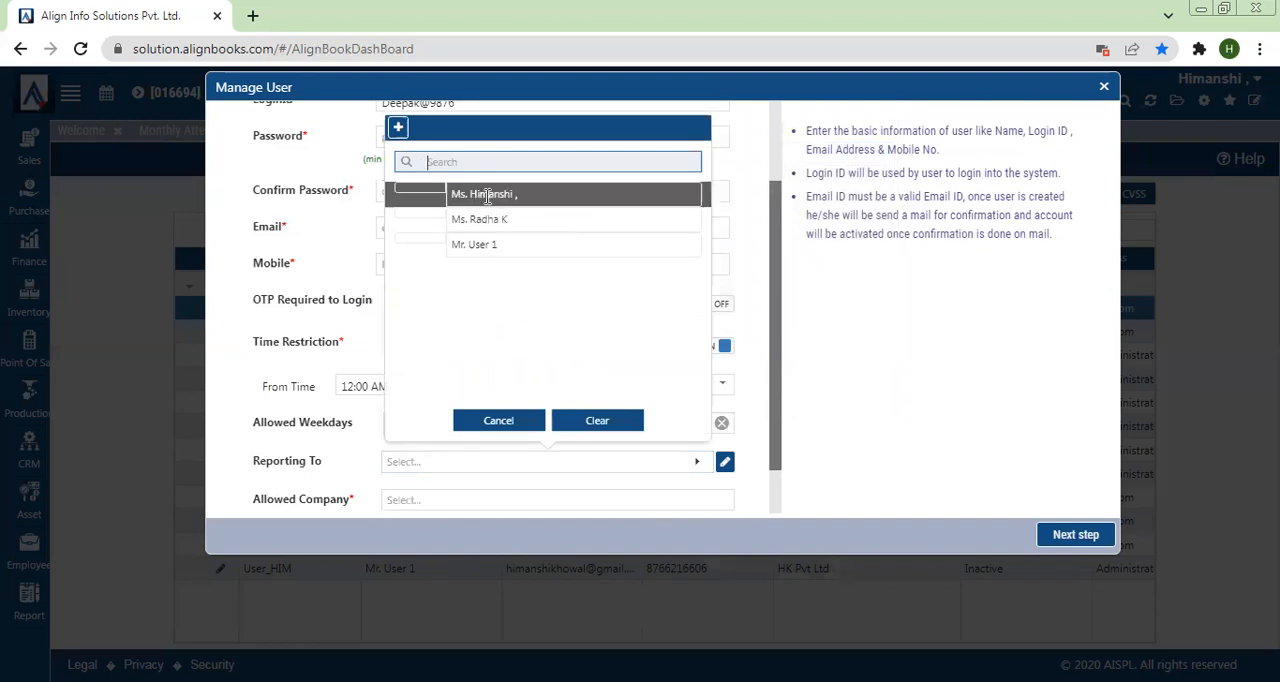
Step: Allow the companies Express Enterprises and HK Pvt Ltd, set Express Enterprises as default, and close the new user form without saving
scroll(771, 500, "down", 1)
left_click(443, 448)
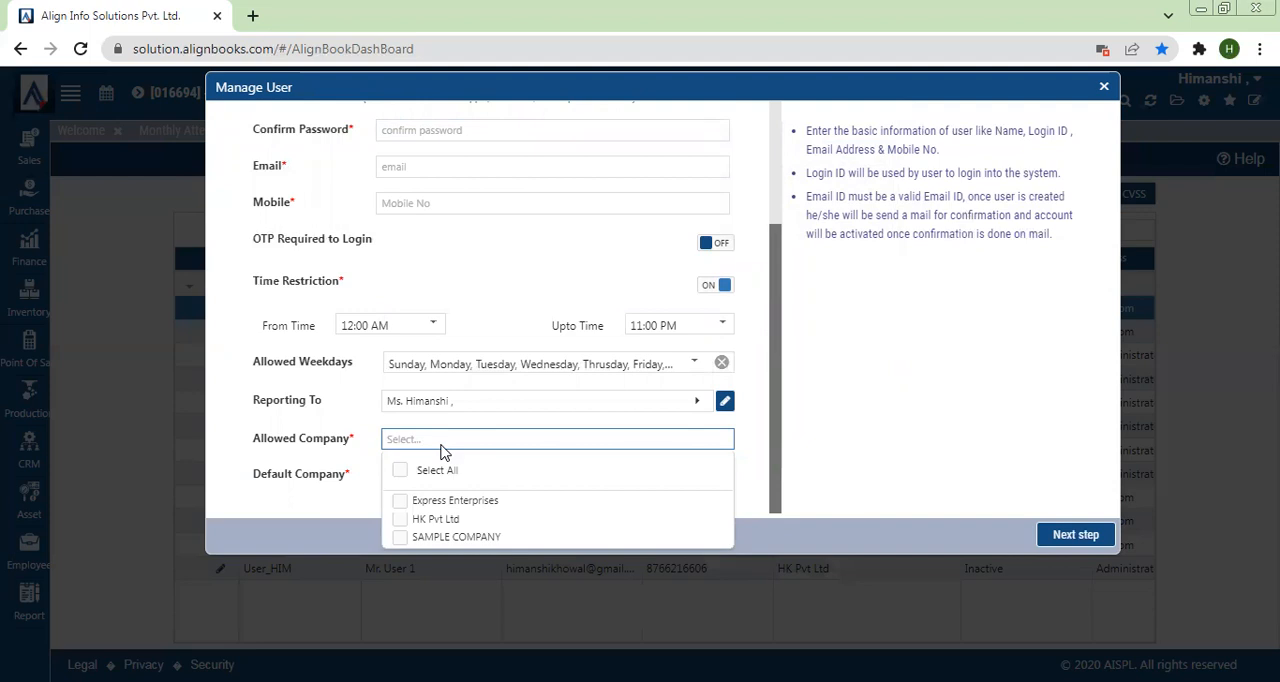
left_click(400, 502)
left_click(403, 527)
left_click(316, 503)
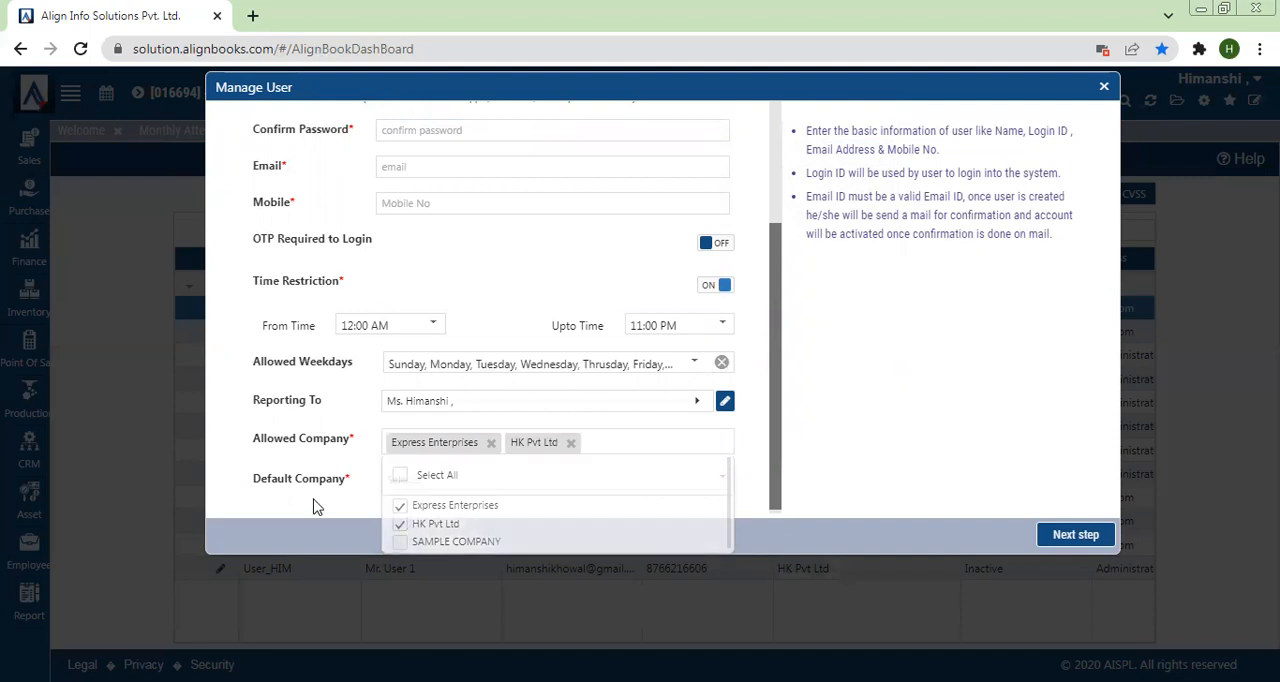
left_click(405, 482)
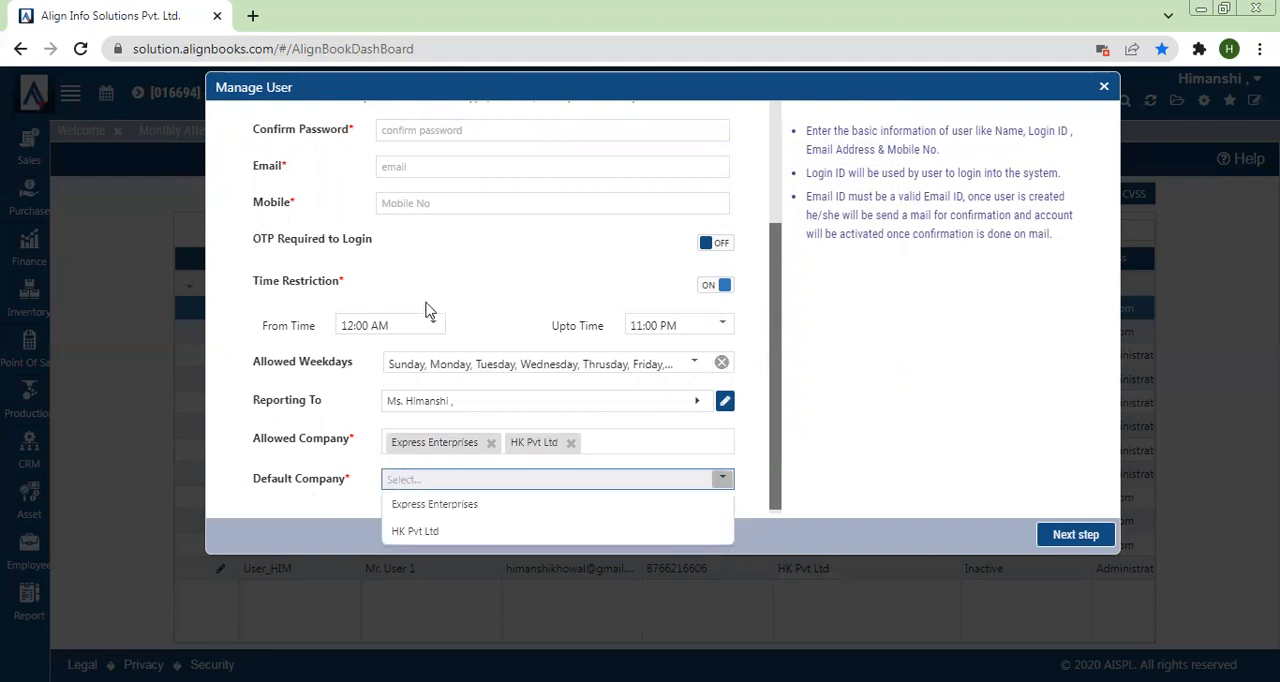
left_click(402, 508)
left_click(1104, 87)
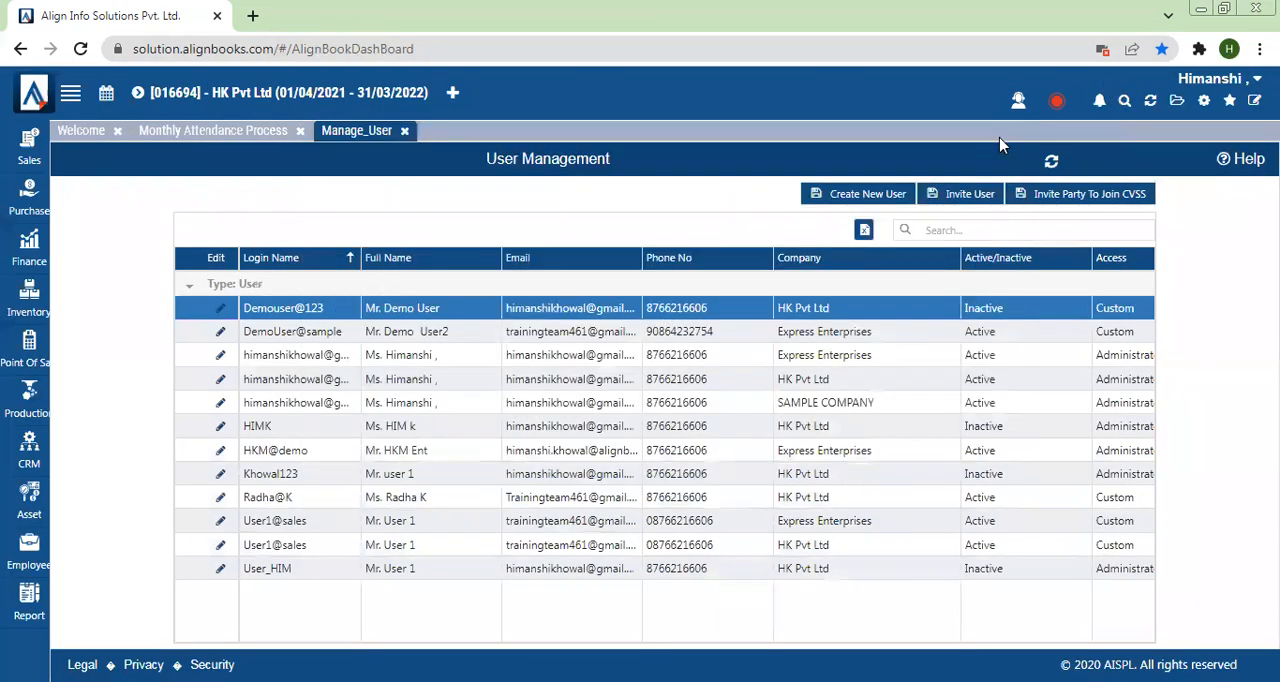
Step: Open the User1@sales record of HK Pvt Ltd for editing and examine the Administrator, Reports Only and Custom user types
left_click(220, 549)
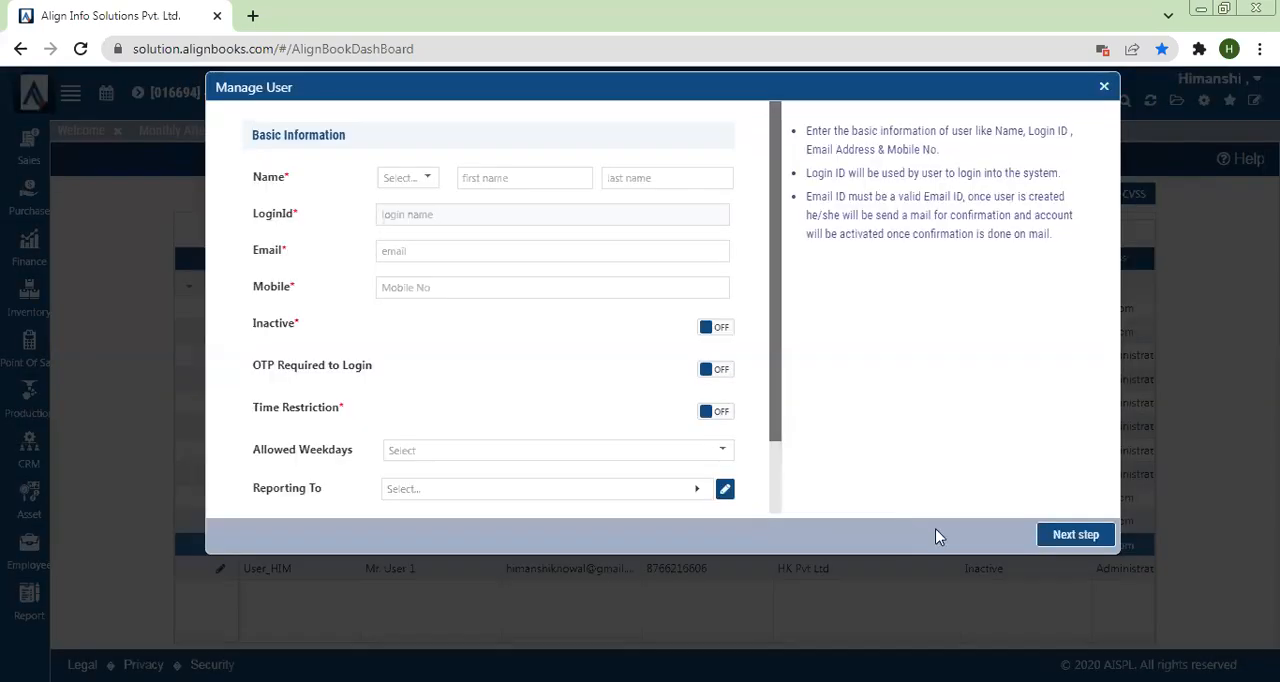
left_click(1065, 535)
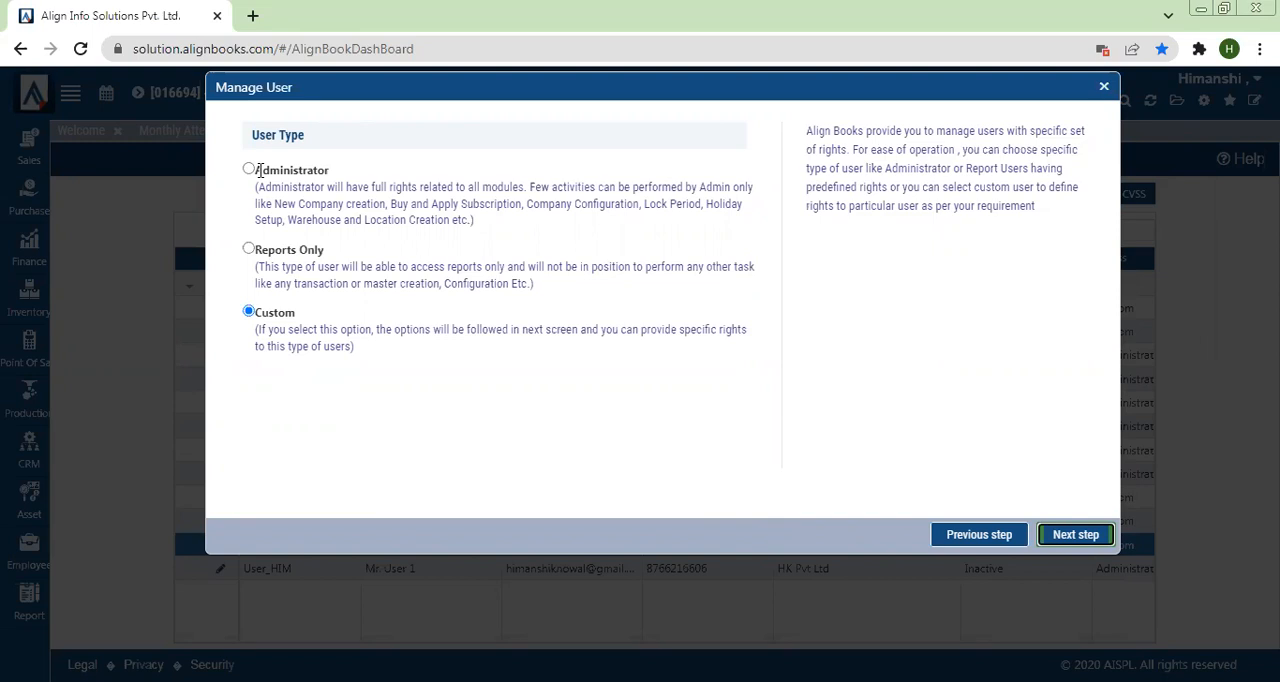
left_click_drag(262, 249, 333, 255)
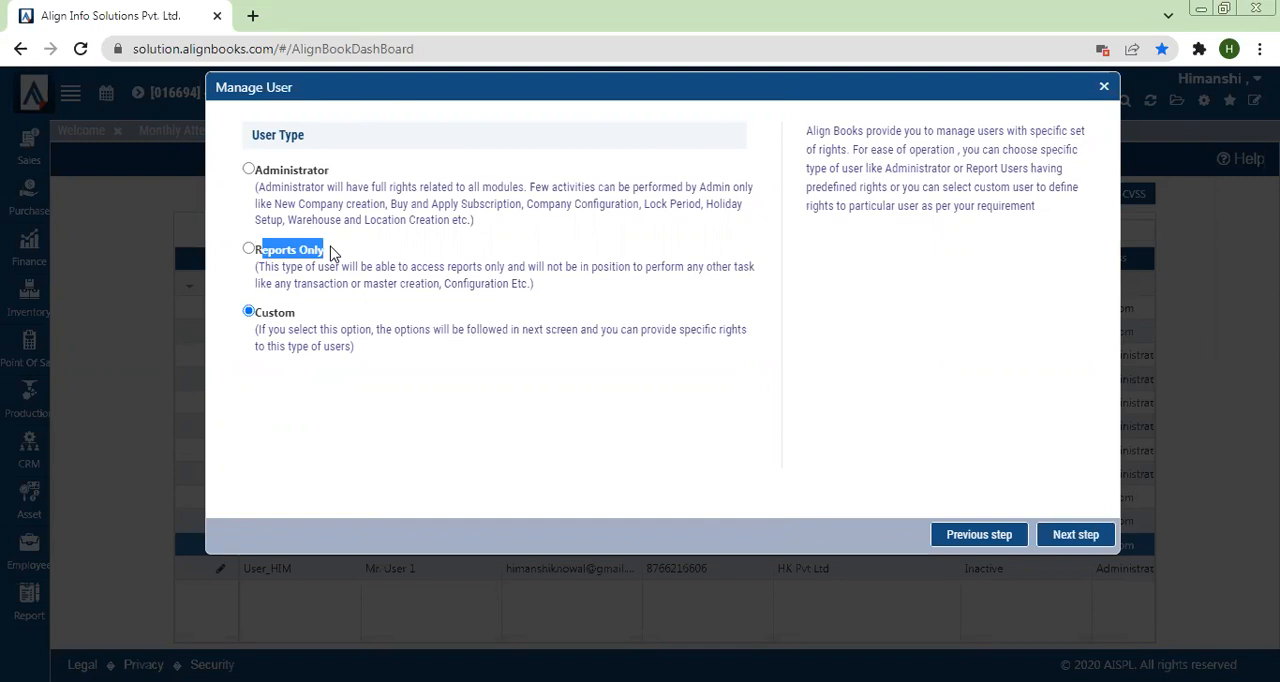
left_click_drag(331, 246, 265, 332)
left_click(267, 333)
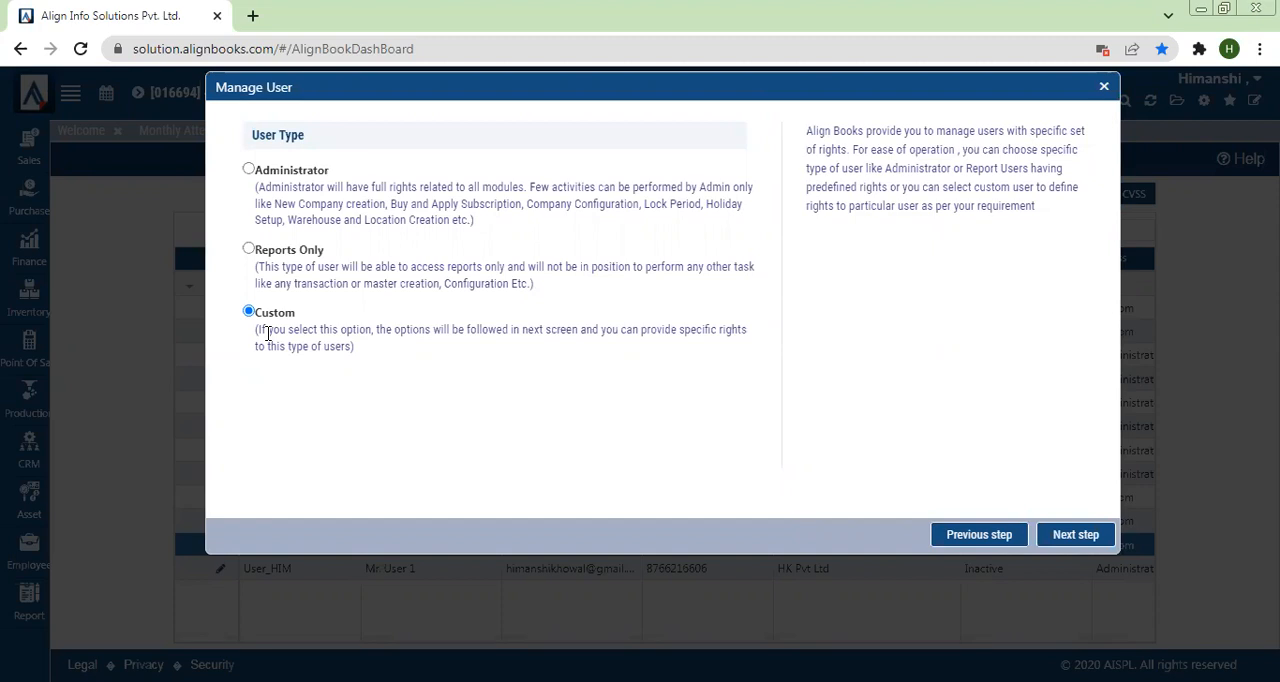
Step: Keep the Custom user type and toggle module rights for Supplier and Finance transactions and for Inventory and Point Of Sales reports
left_click(1066, 536)
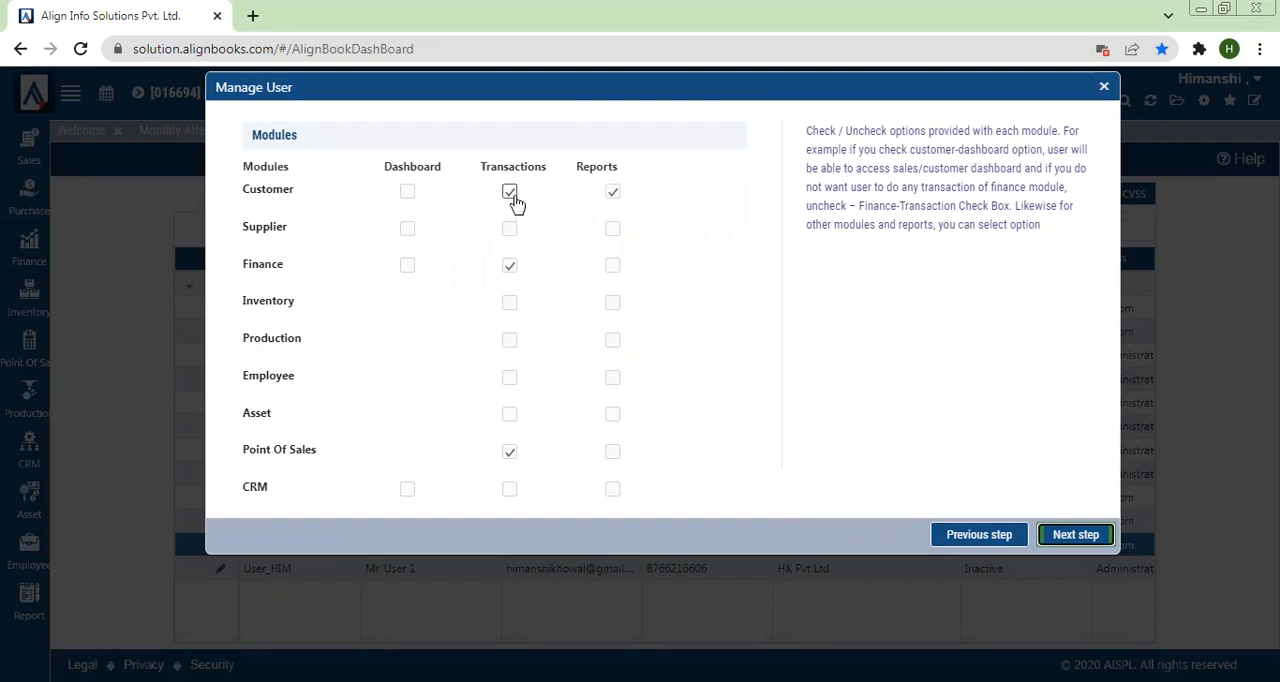
left_click(613, 196)
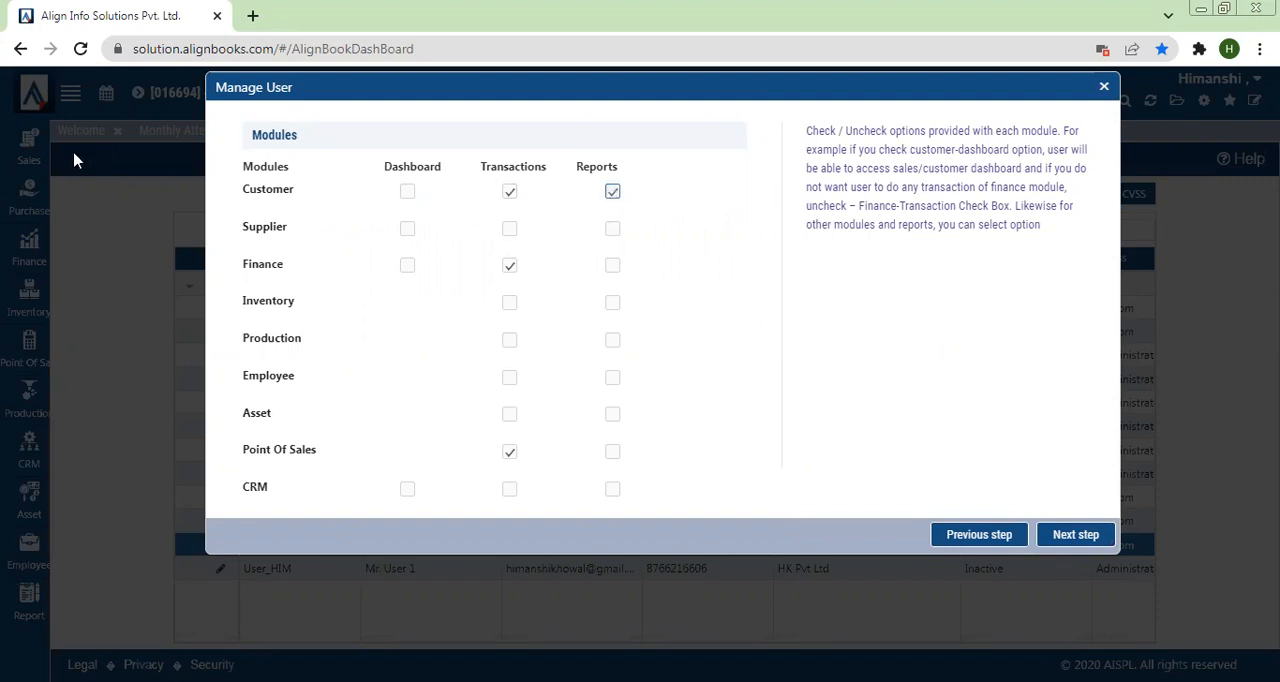
left_click(519, 272)
left_click(512, 240)
left_click(611, 316)
left_click_drag(246, 448, 352, 447)
left_click(351, 448)
left_click(612, 453)
Step: Leave the transaction actions as they are and allow Print and Export under the user's report actions
left_click(1060, 540)
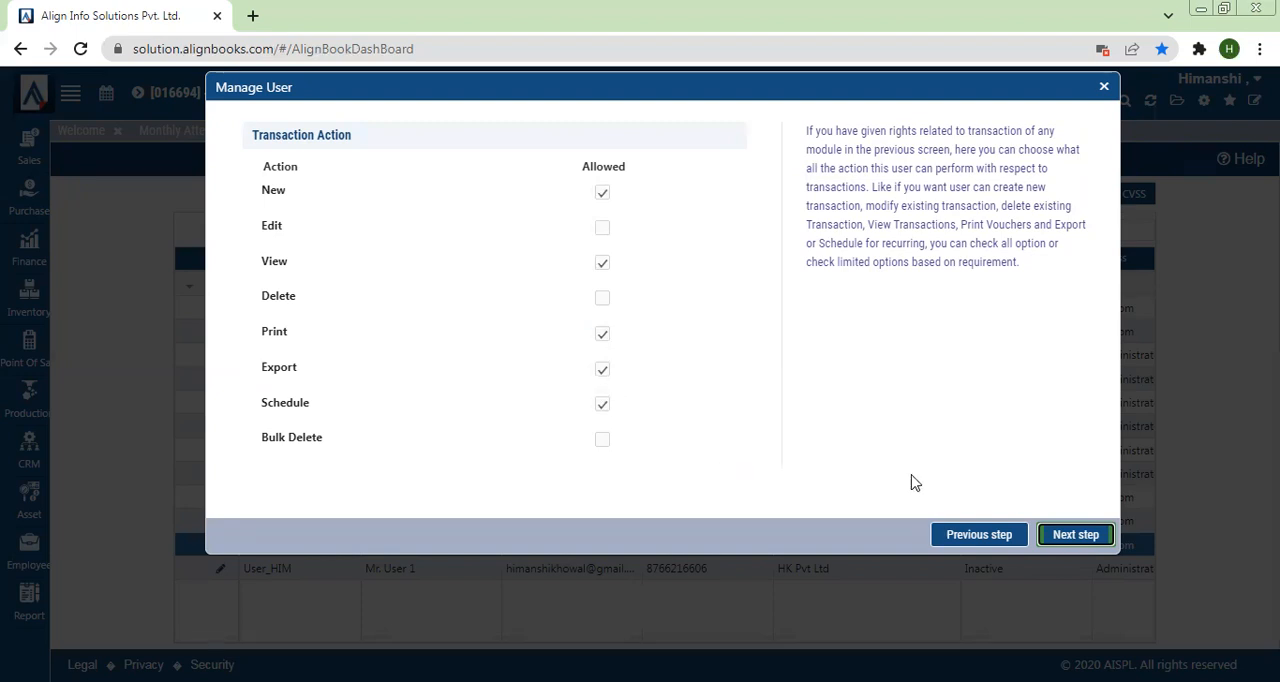
left_click(1066, 537)
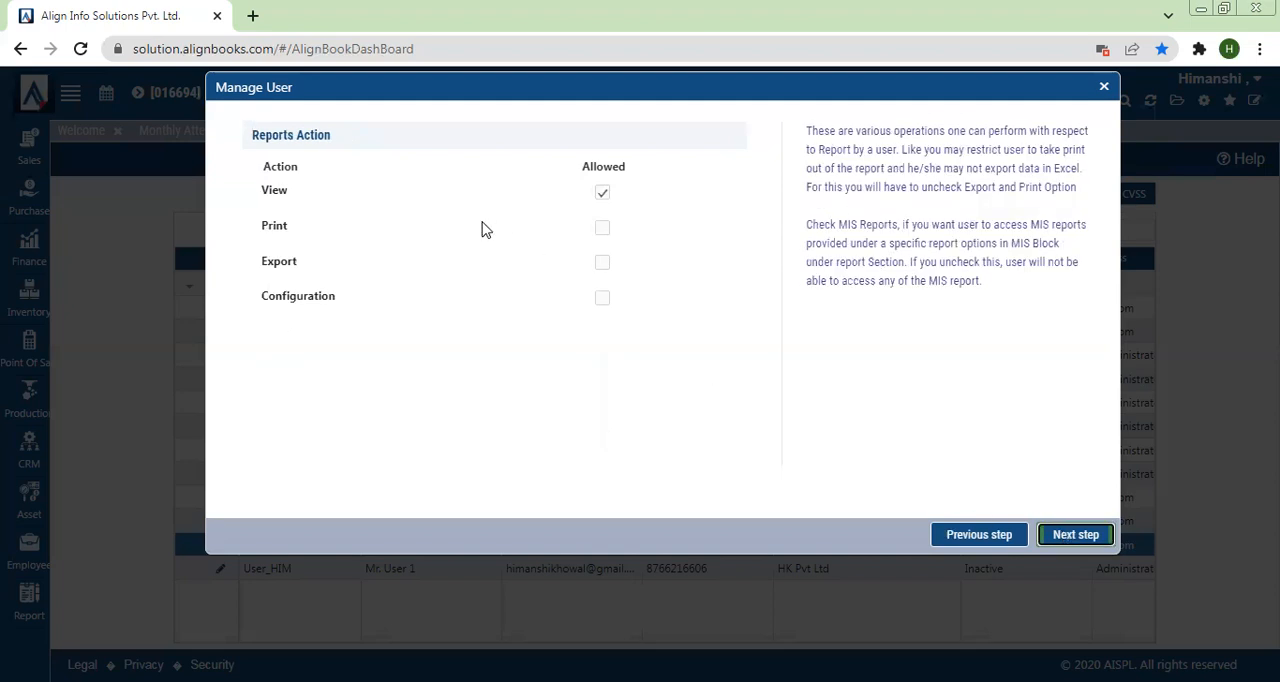
left_click(602, 230)
left_click(604, 264)
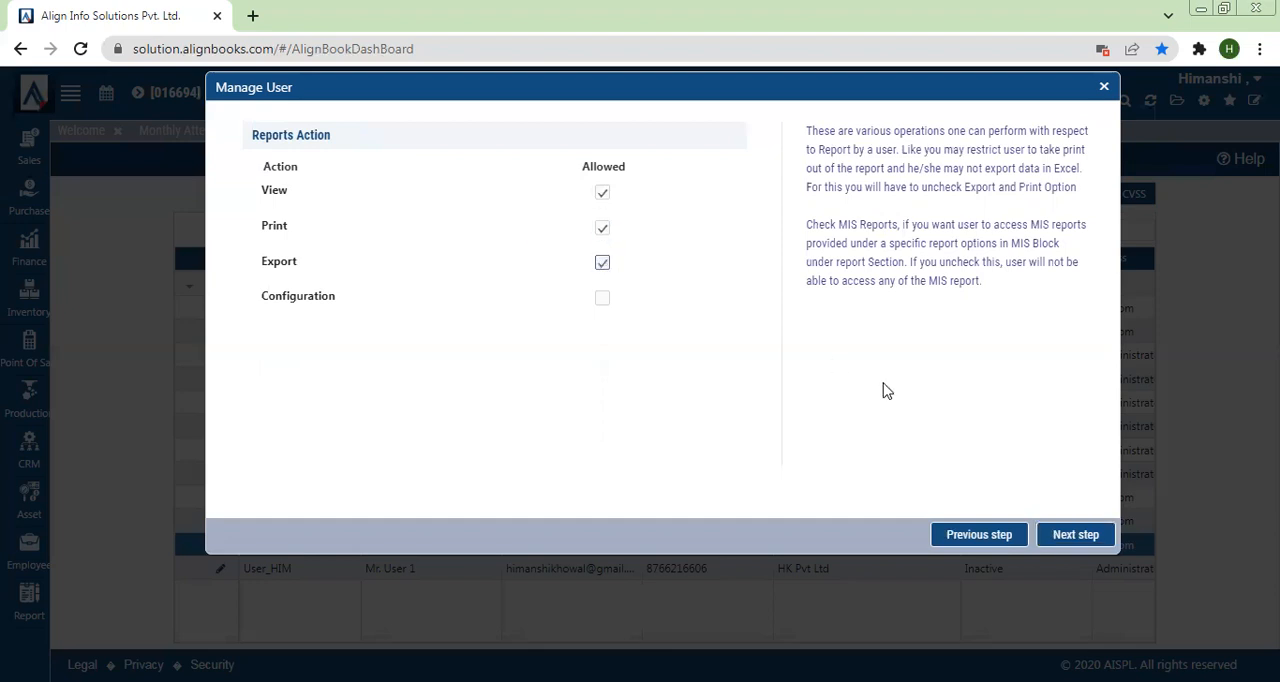
Step: Remove the user's Access Main Dashboard right in the configuration options and examine the Is Admin and Access Opening Transaction options
left_click(1066, 538)
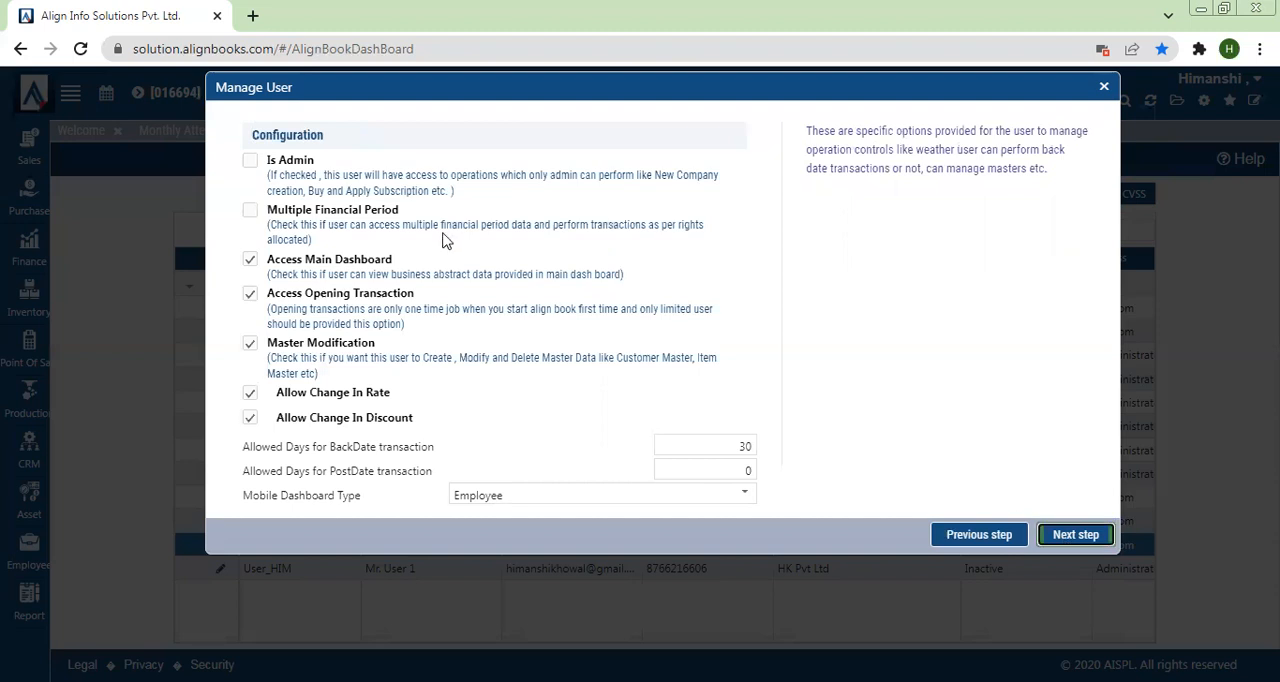
left_click_drag(268, 161, 320, 162)
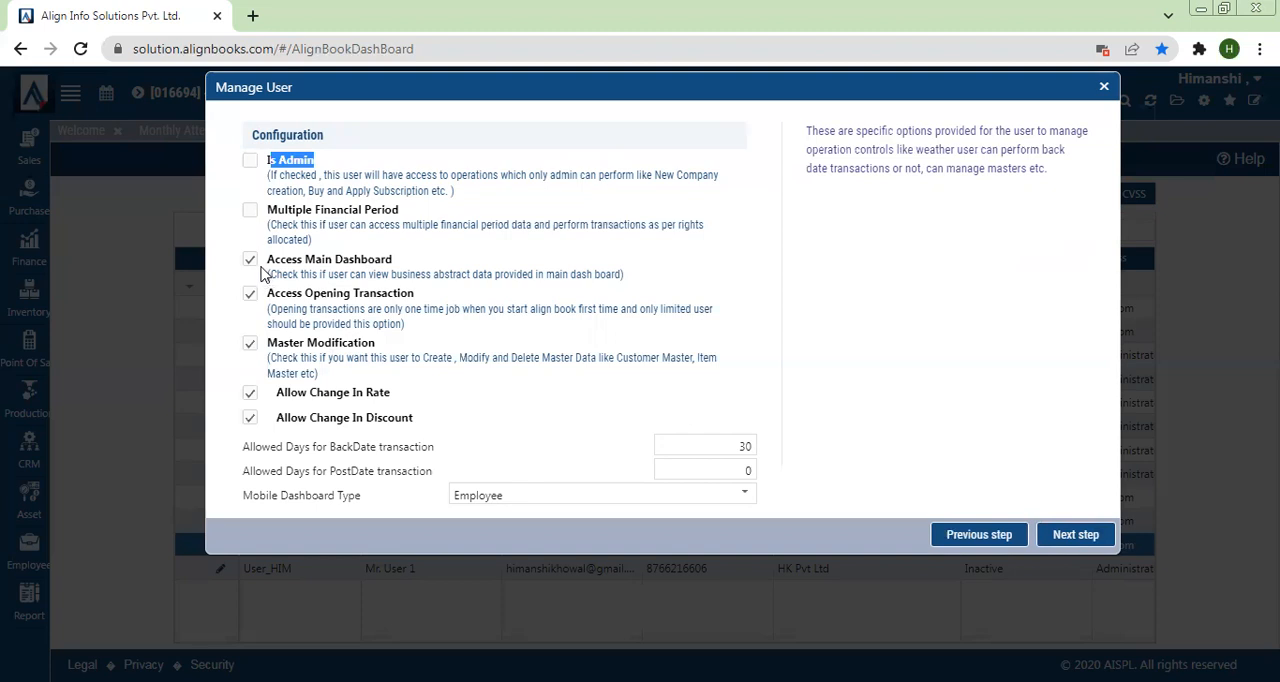
left_click(249, 263)
left_click_drag(267, 293, 408, 309)
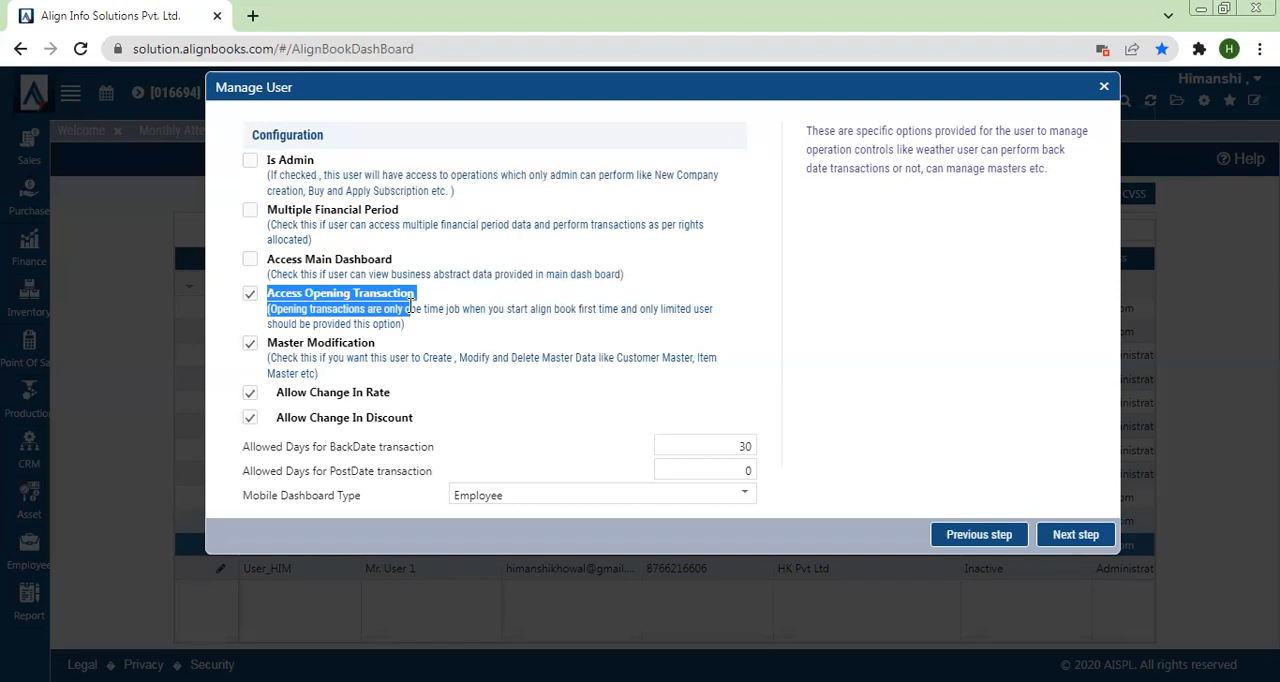
Step: Examine the Master Modification, Allow Change In Rate, Allow Change In Discount, BackDate and PostDate transaction options of the user's configuration
left_click(287, 342)
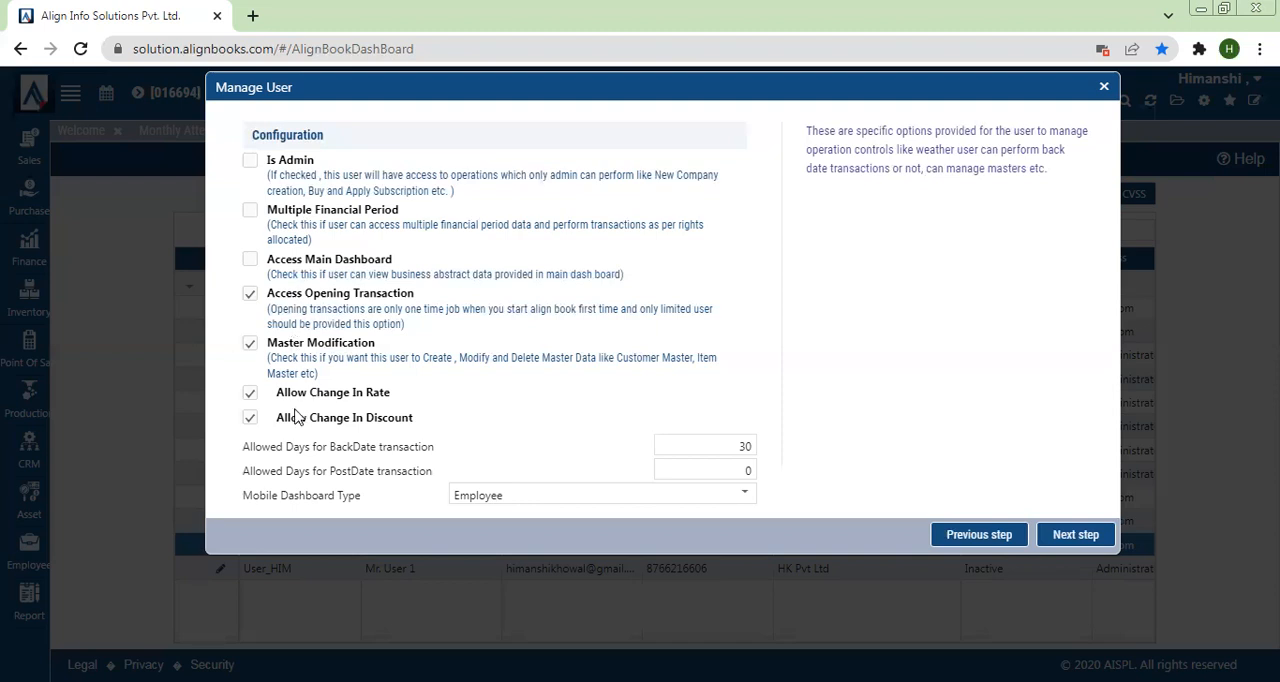
left_click_drag(278, 392, 416, 427)
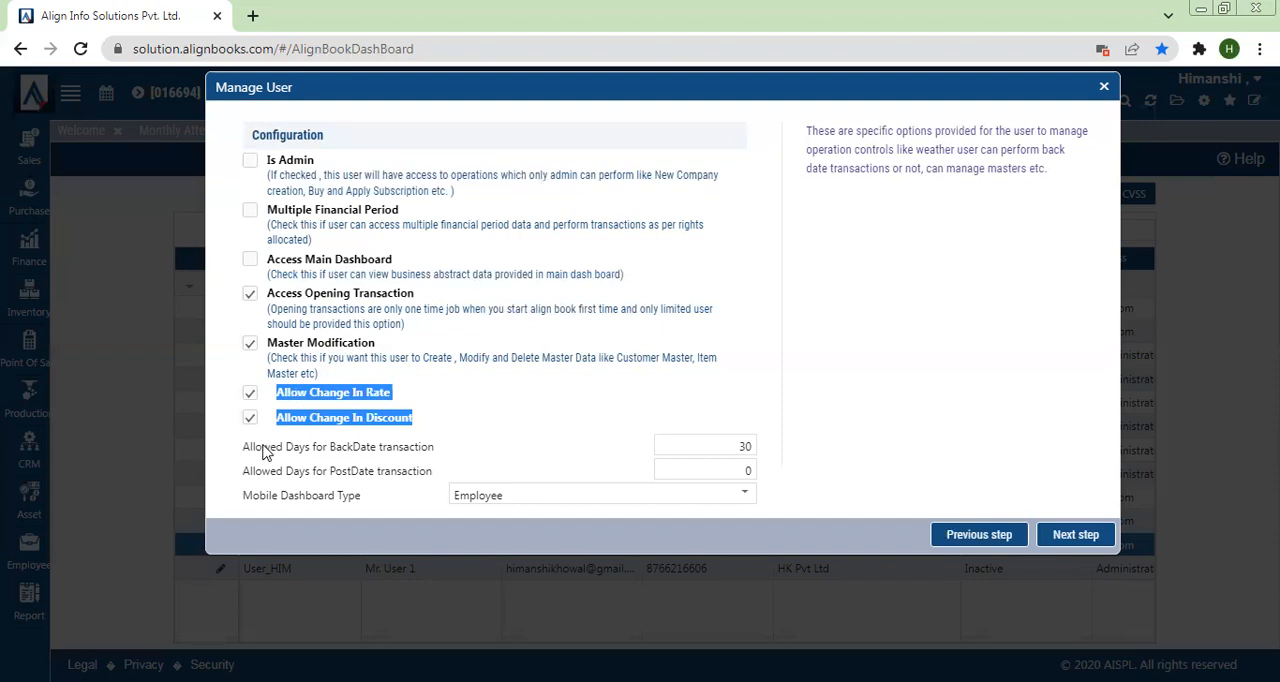
left_click_drag(240, 460, 349, 456)
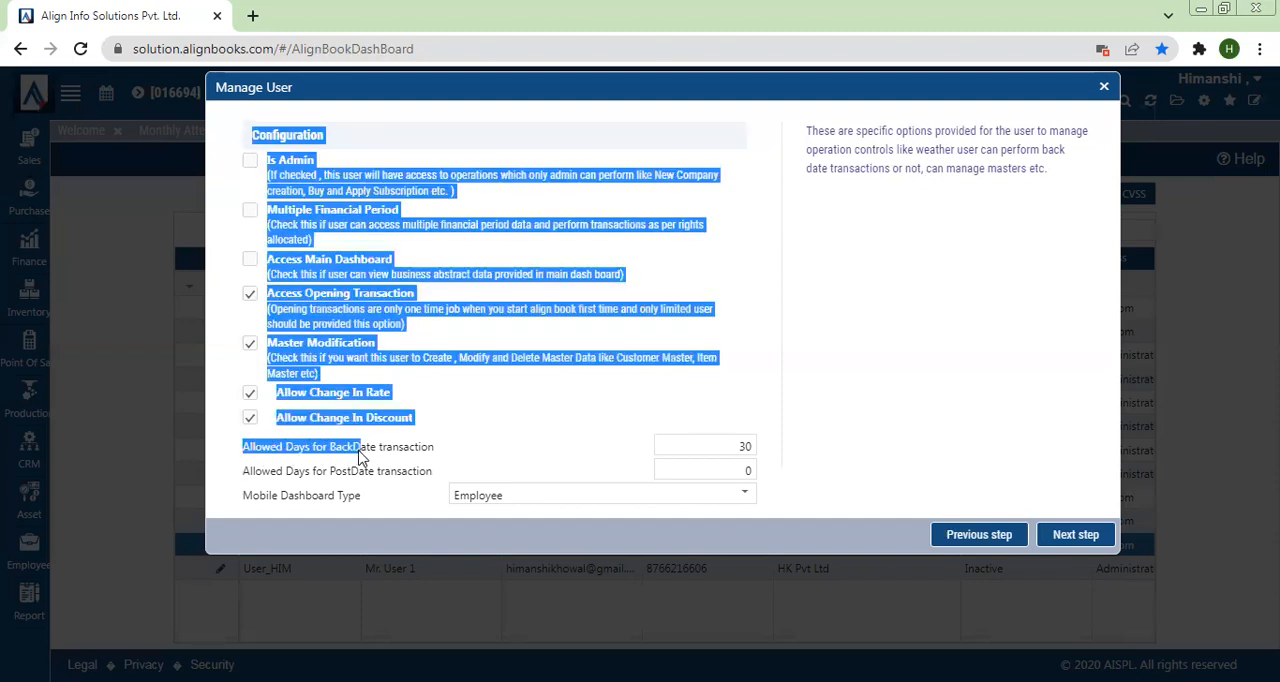
left_click(350, 456)
left_click_drag(240, 477, 400, 479)
left_click(400, 479)
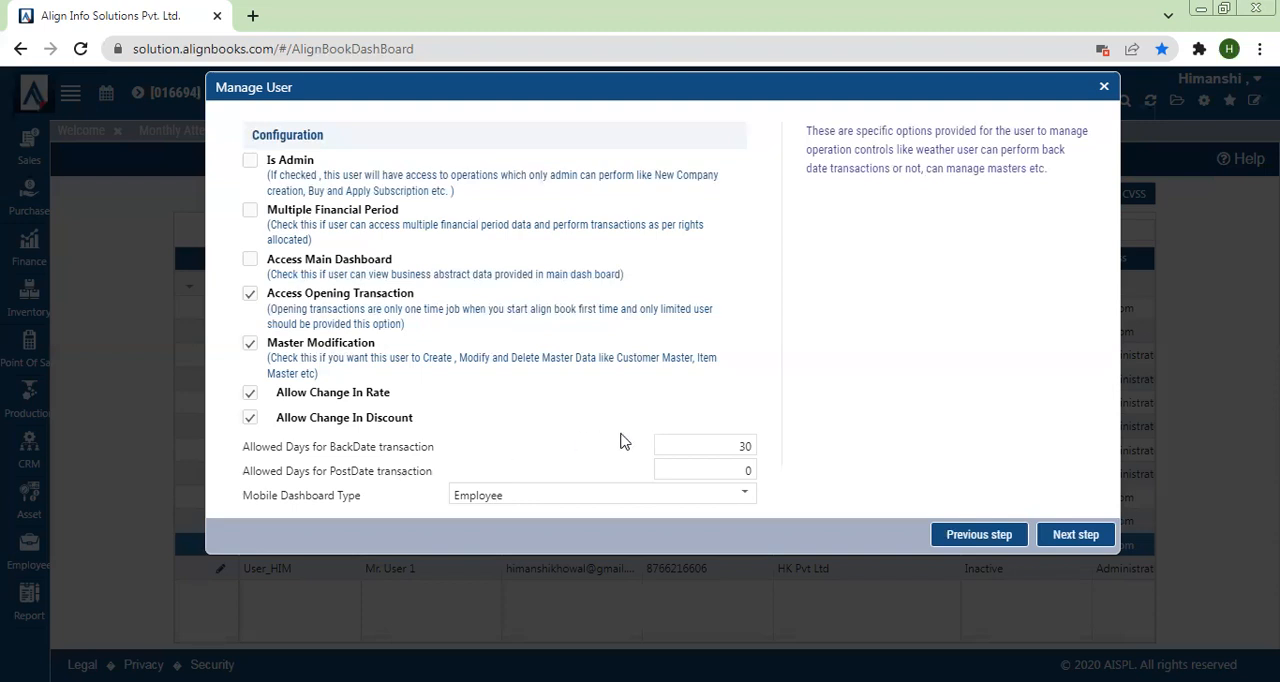
Step: Set the user's allowed days for BackDate transactions to 10
left_click(693, 437)
double_click(693, 437)
type("0")
left_click(758, 399)
double_click(725, 445)
type("10")
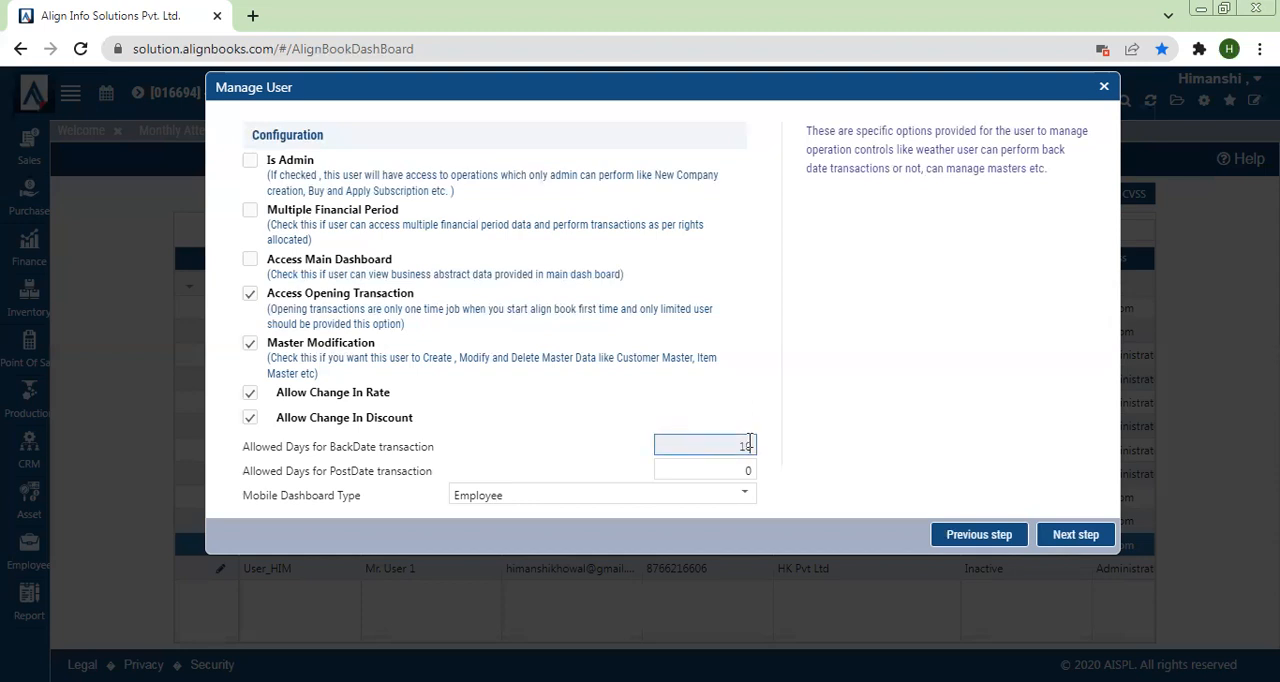
left_click(1035, 415)
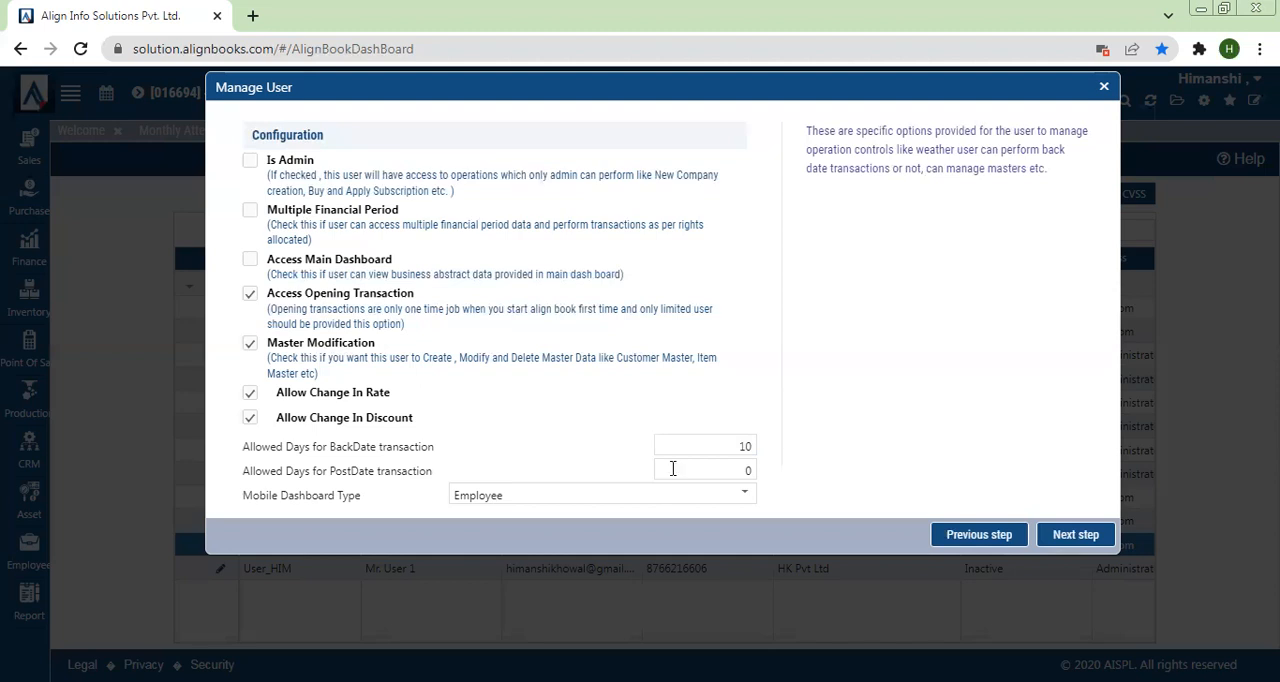
Step: Review the PostDate limit and the Mobile Dashboard Type choices, keep Employee, and save the user's rights
left_click_drag(316, 481, 377, 497)
left_click(434, 477)
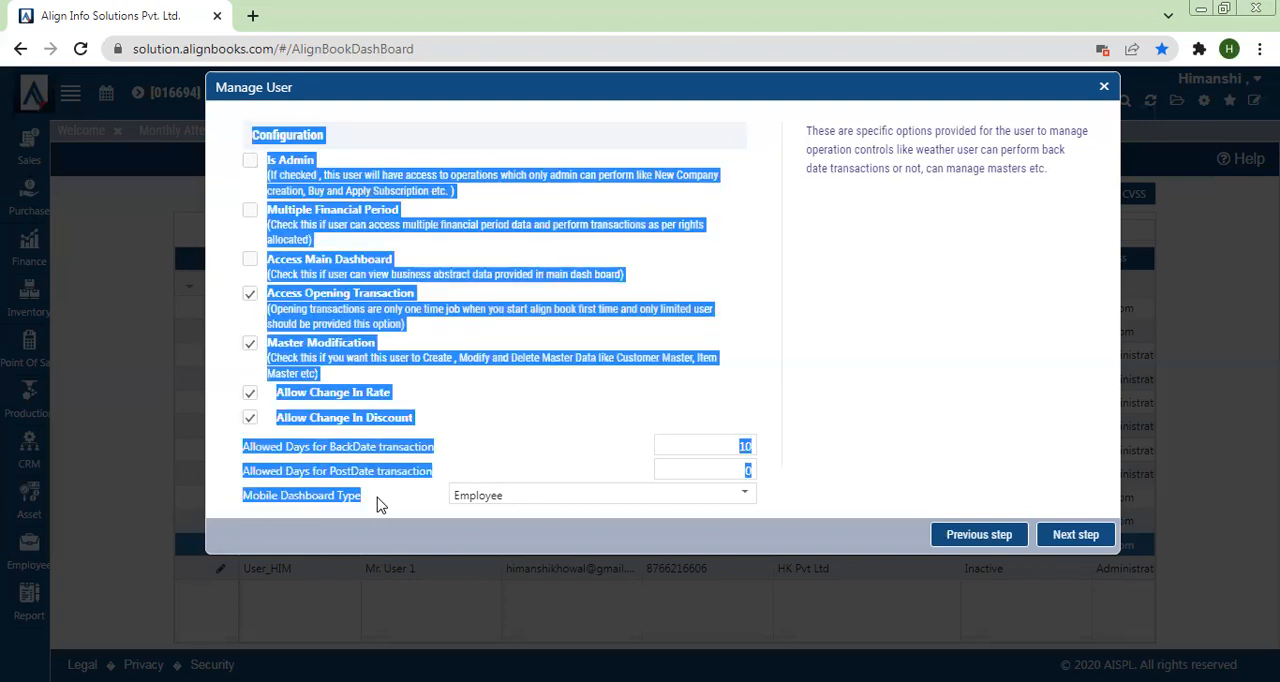
left_click(508, 497)
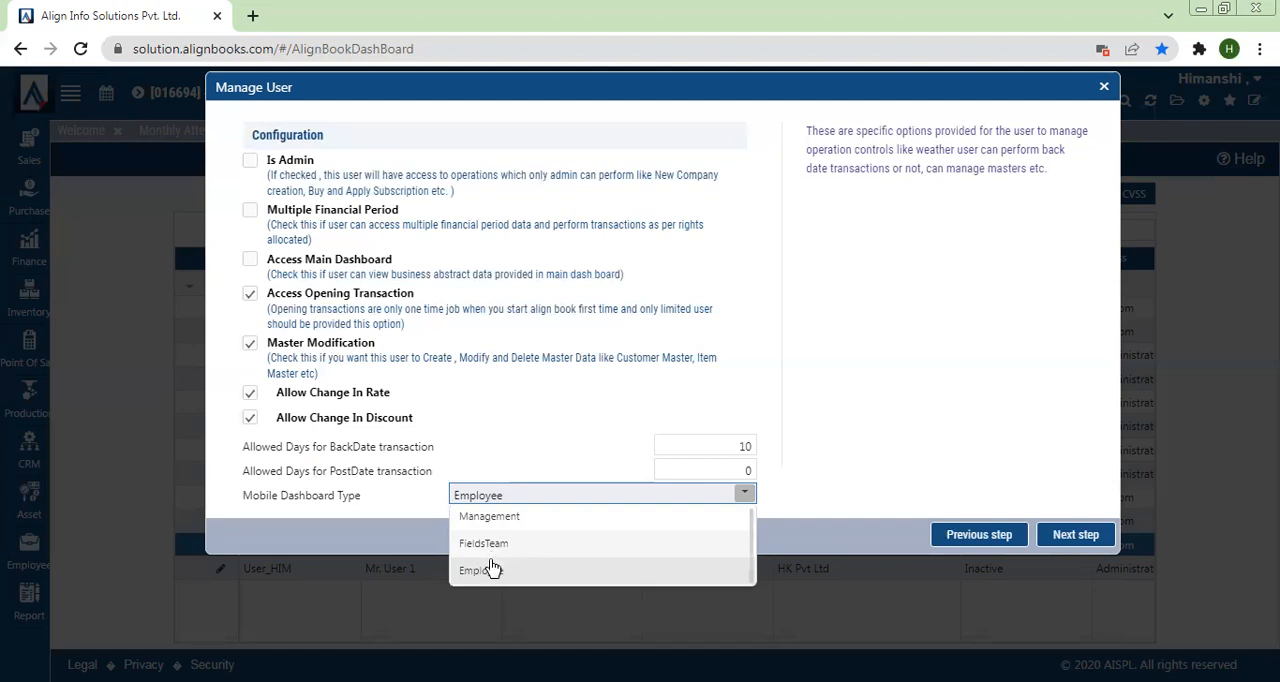
left_click(1066, 535)
left_click(656, 272)
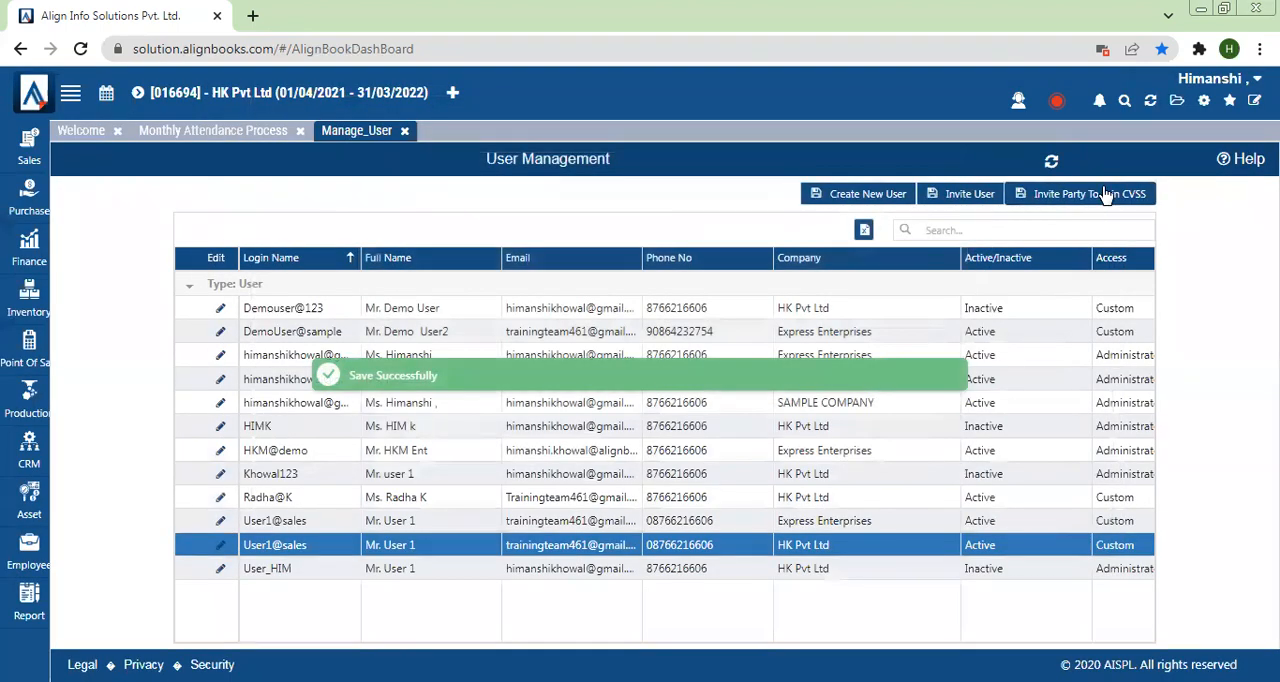
Step: Open the AlignBooks website in a new browser tab and go to the AlignBooks Online login page
left_click(1204, 101)
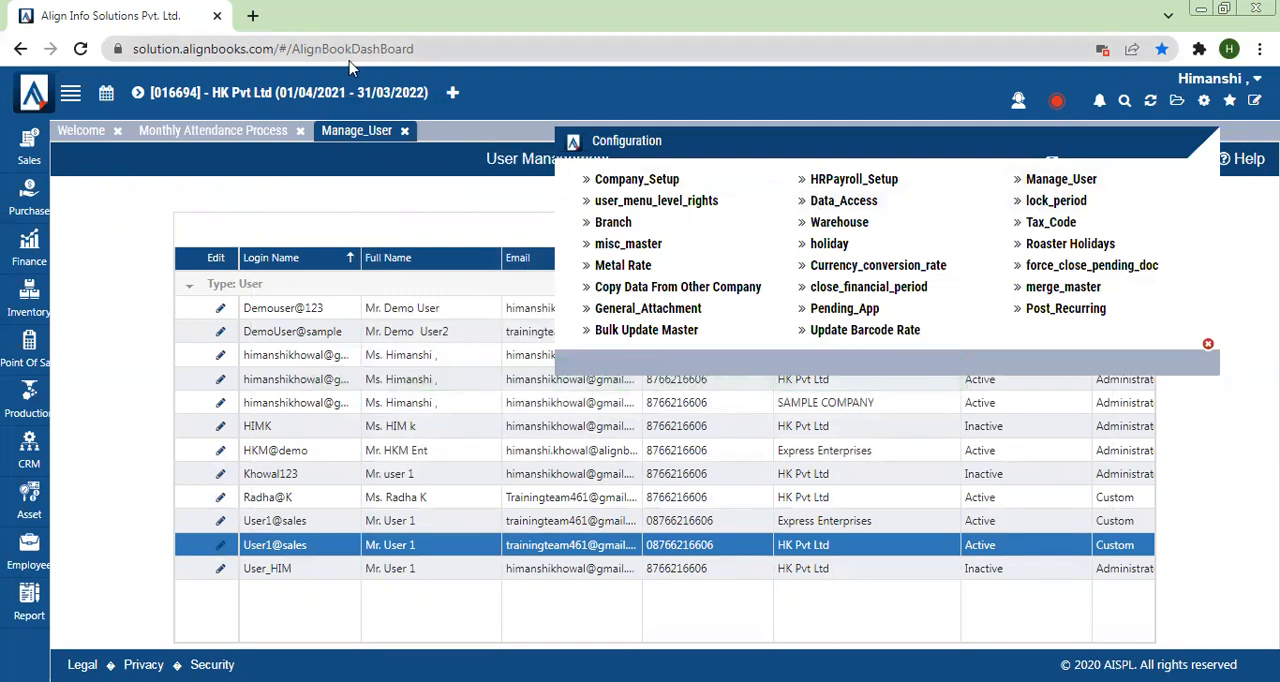
left_click(252, 15)
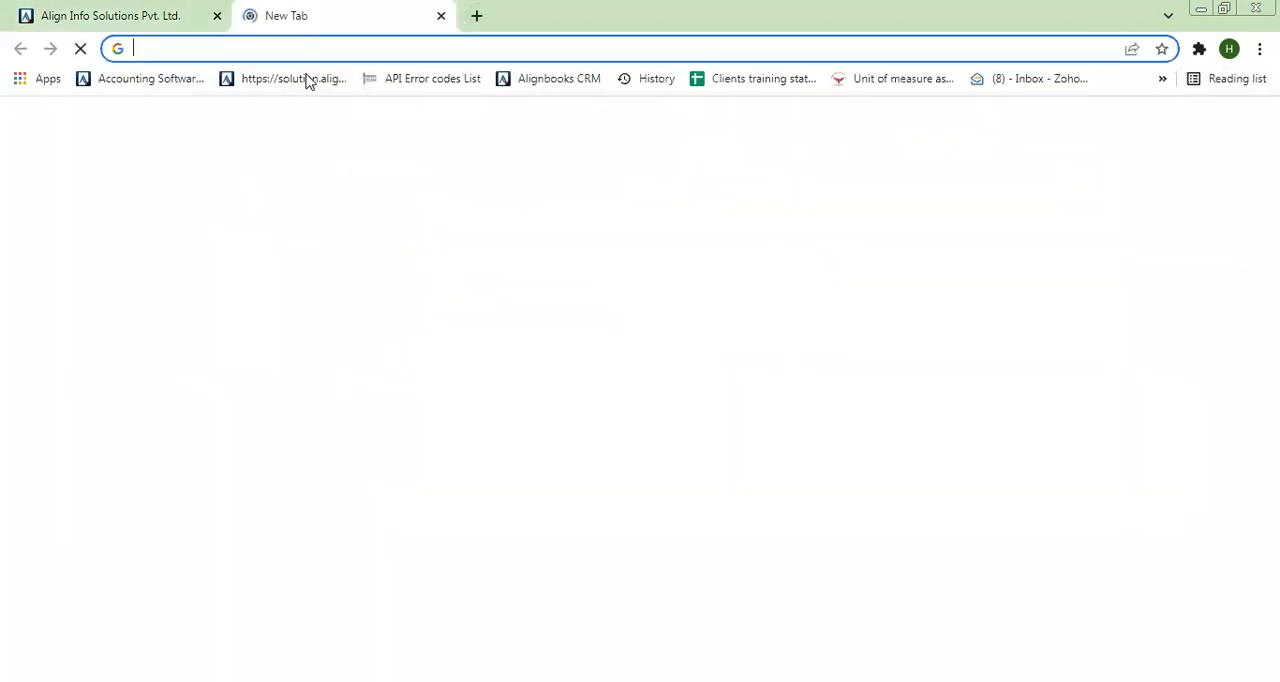
left_click(165, 79)
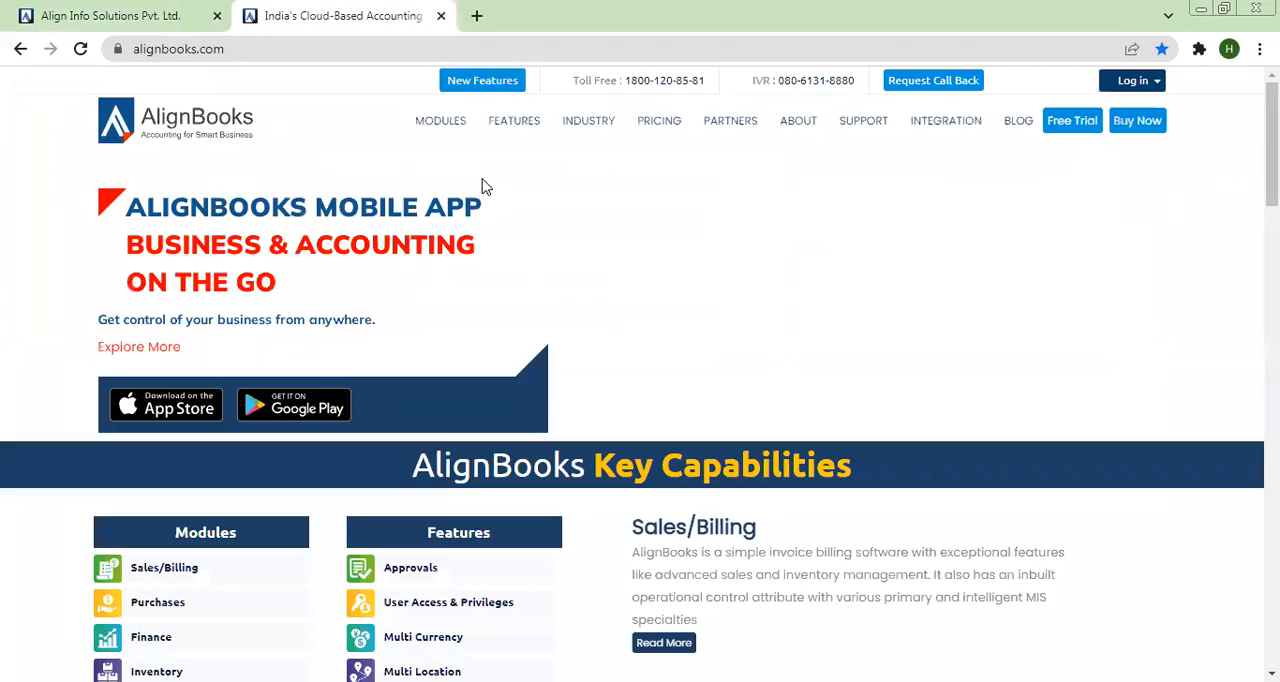
left_click(1135, 84)
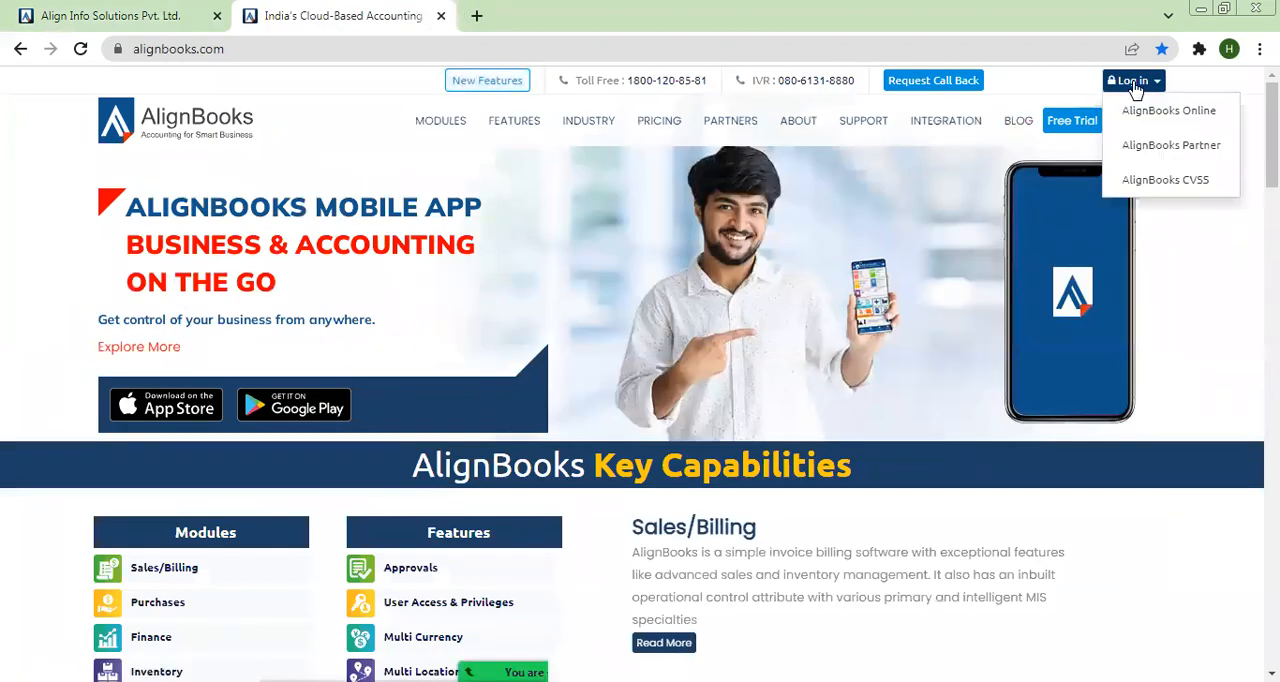
left_click(1146, 110)
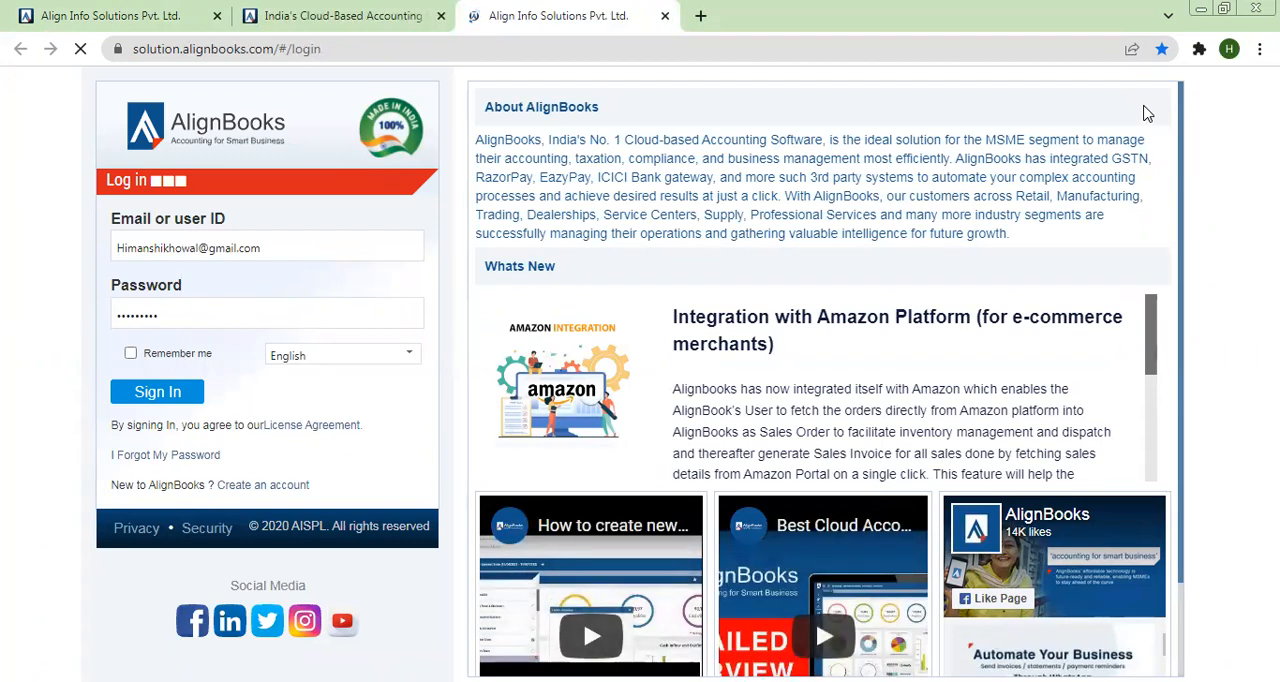
Step: Sign in with the user ID User1@sales and the account password
left_click(320, 254)
key("ctrl+a")
type("USer1")
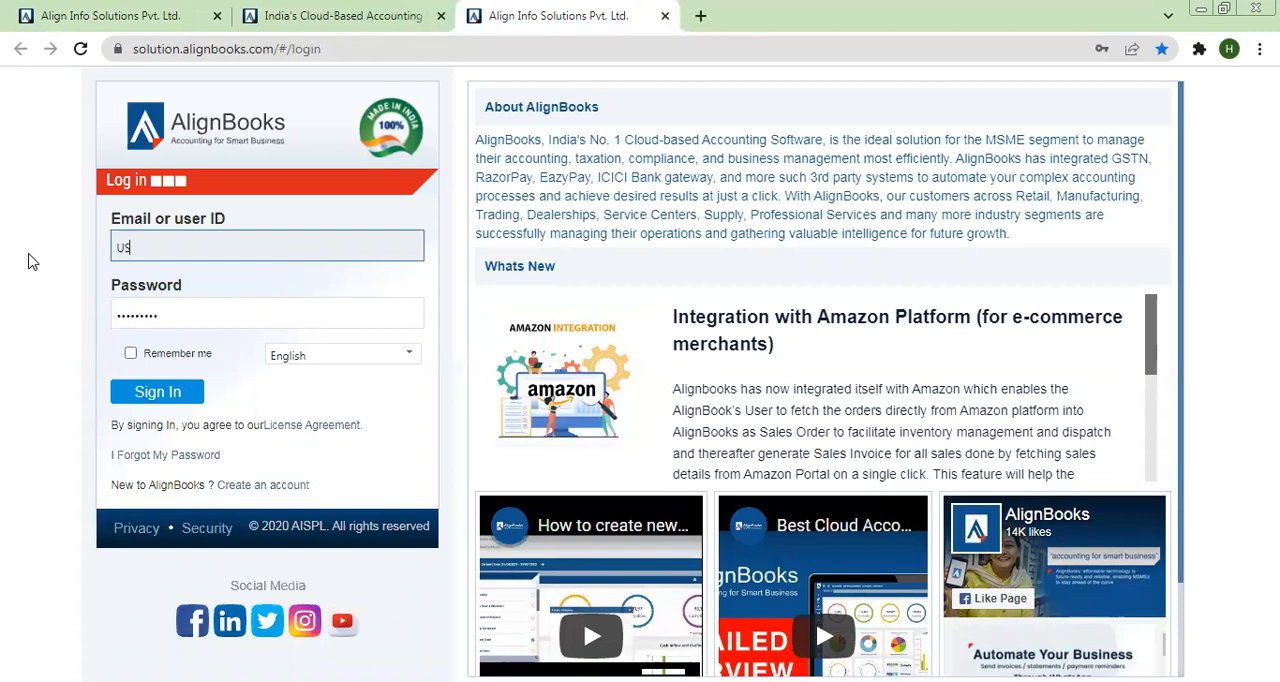
type("er1@sales")
key("Tab")
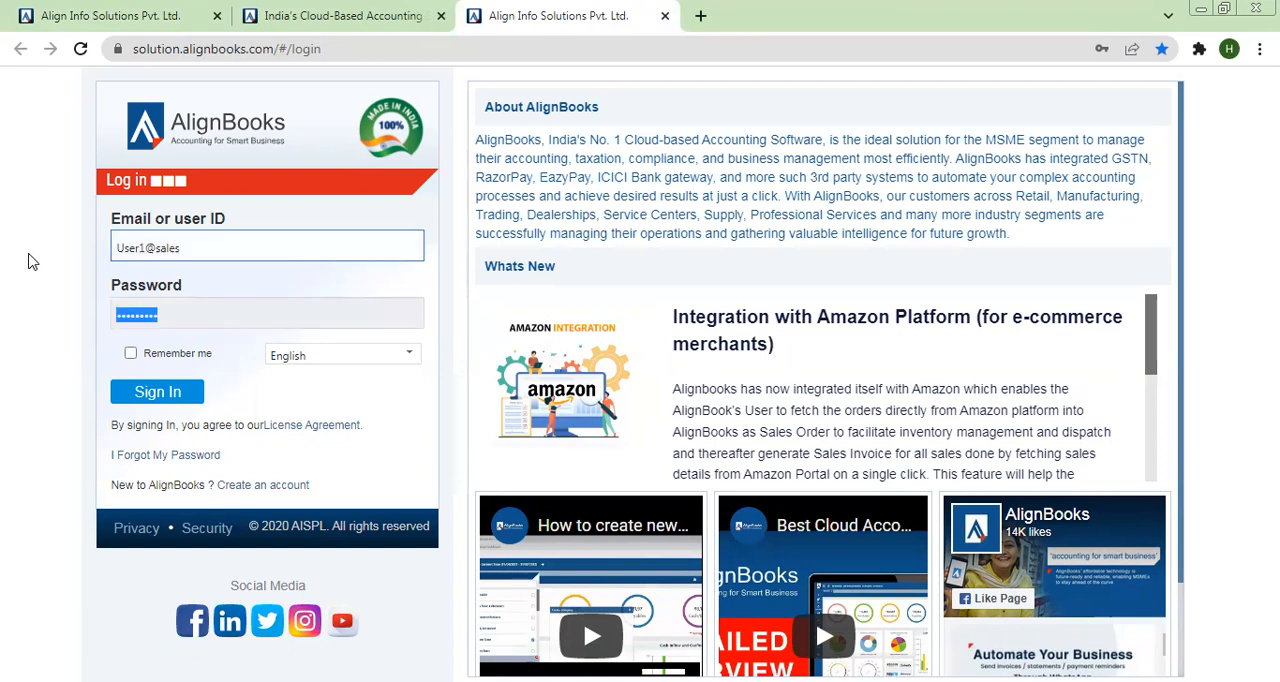
type("1234")
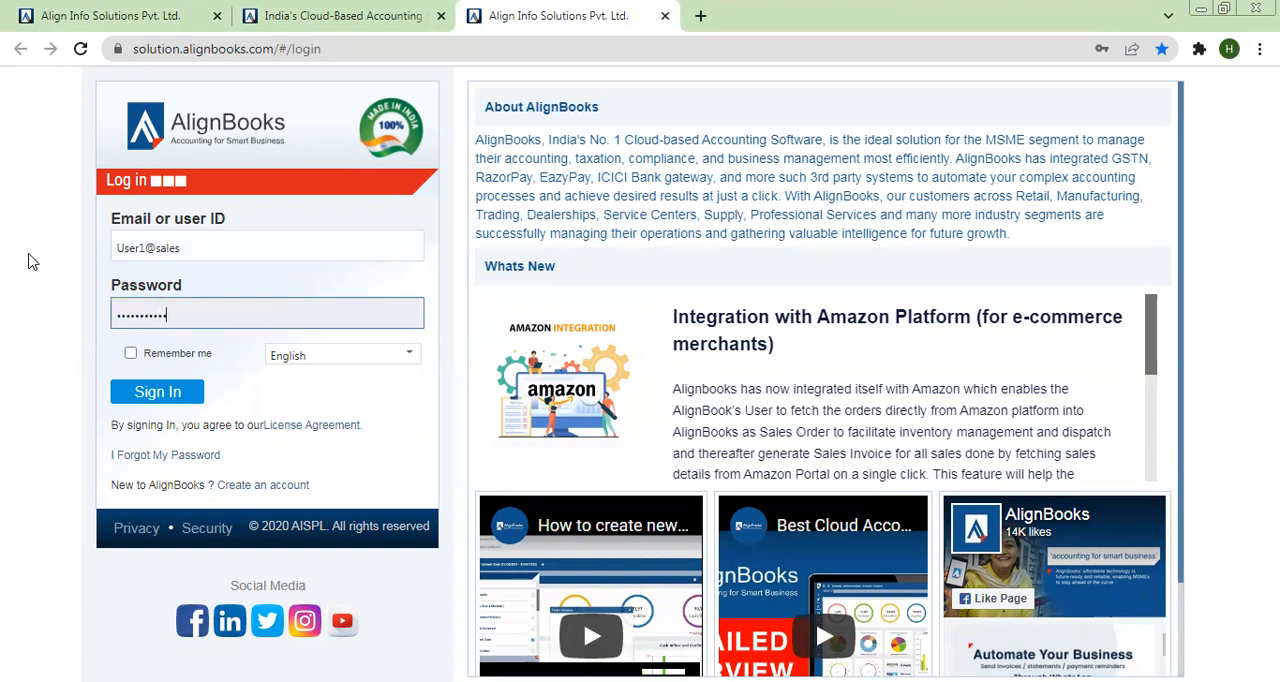
left_click(153, 400)
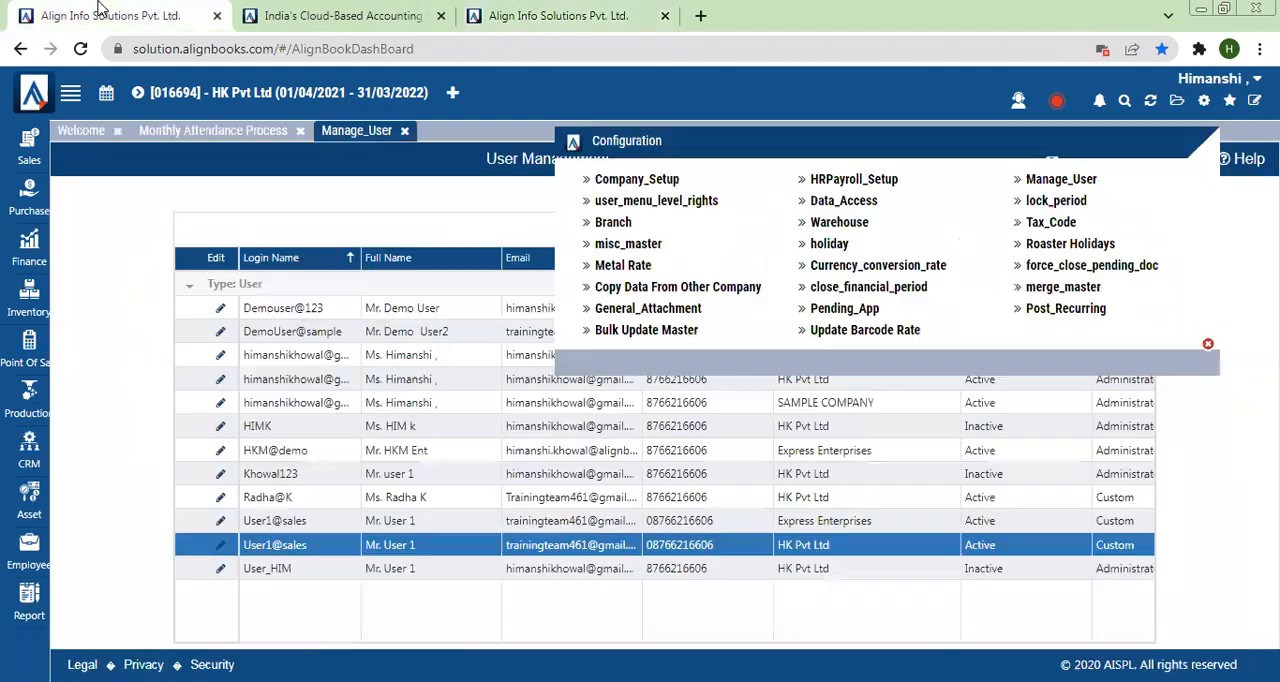
Step: Compare the Welcome dashboard in the administrator's session with the one in User 1's session
left_click(103, 12)
left_click(1208, 344)
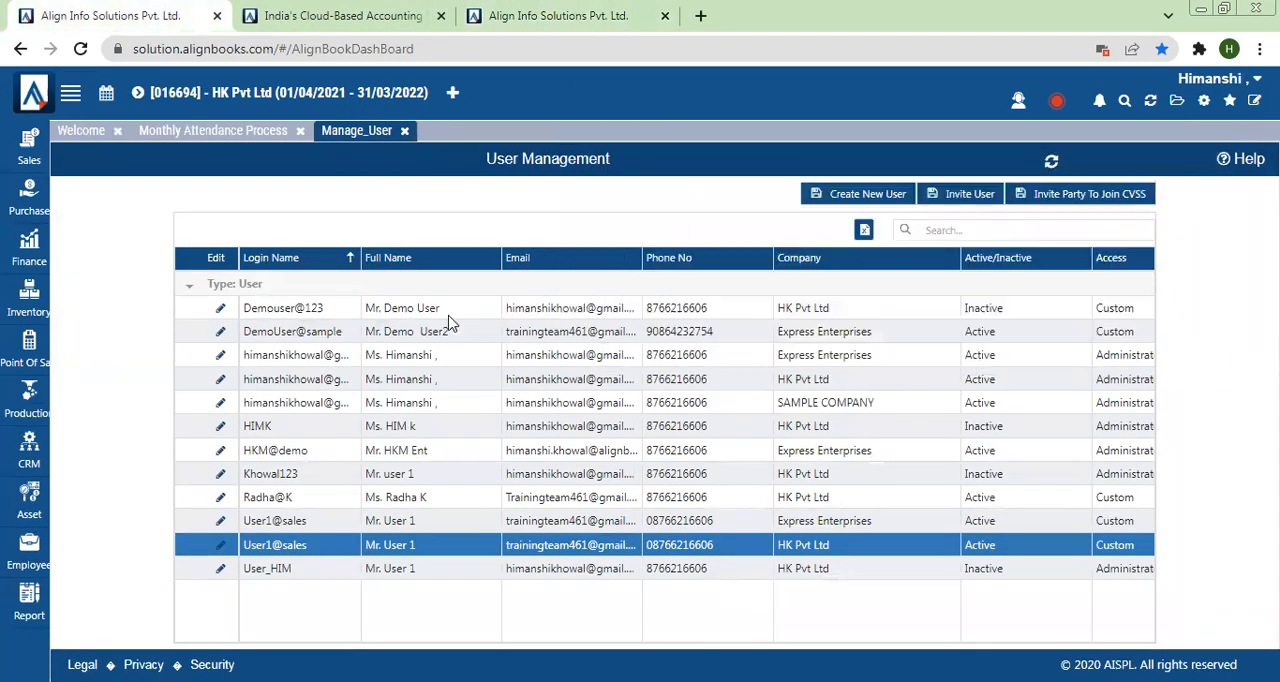
left_click(70, 132)
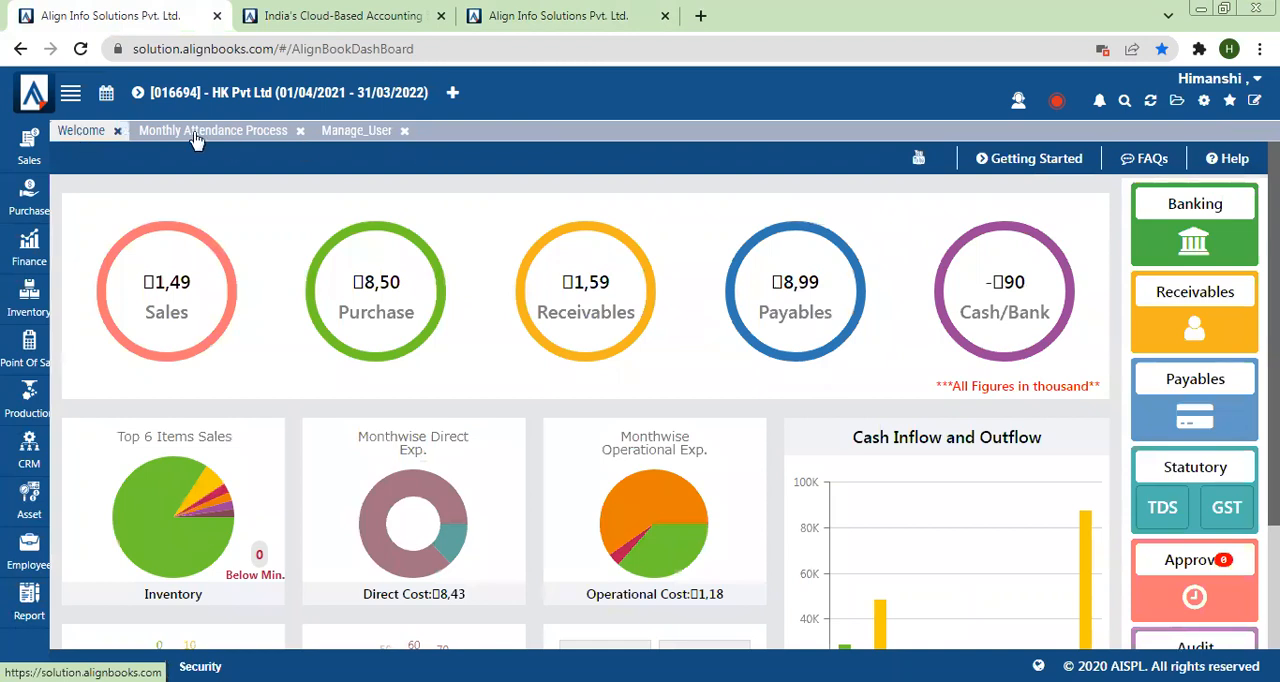
left_click(575, 12)
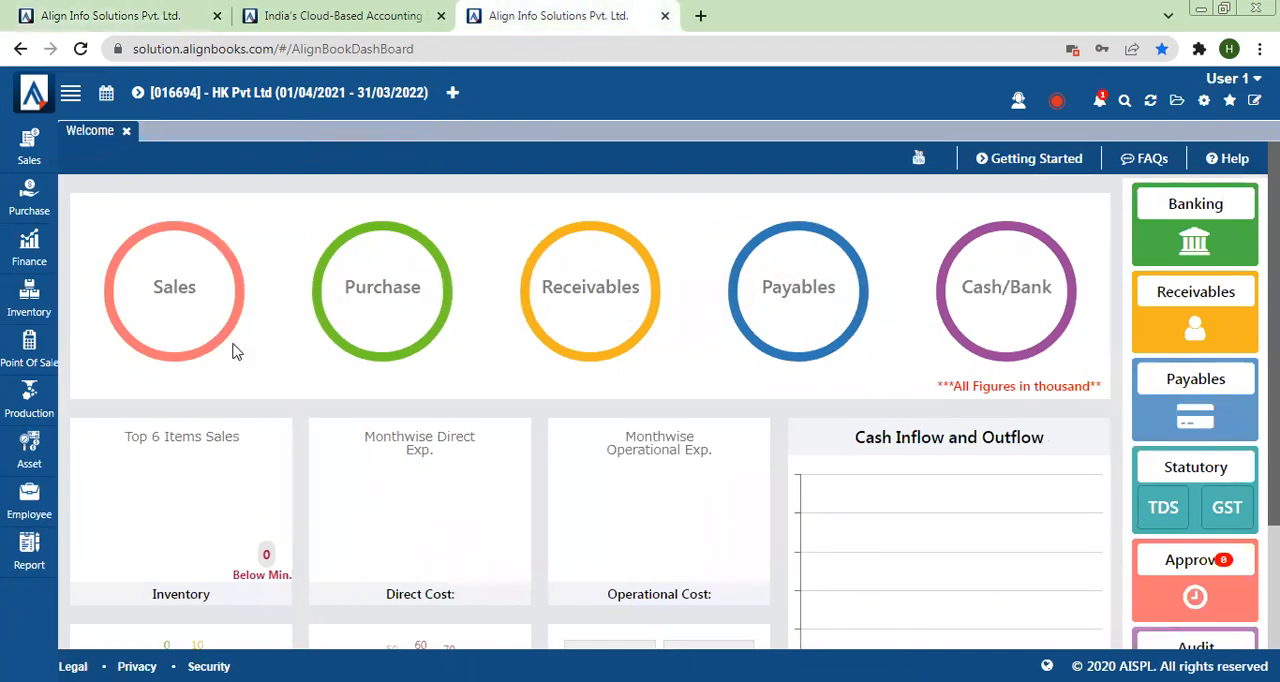
Step: Compare the Configuration options available to User 1 with those available to the administrator
left_click(1204, 100)
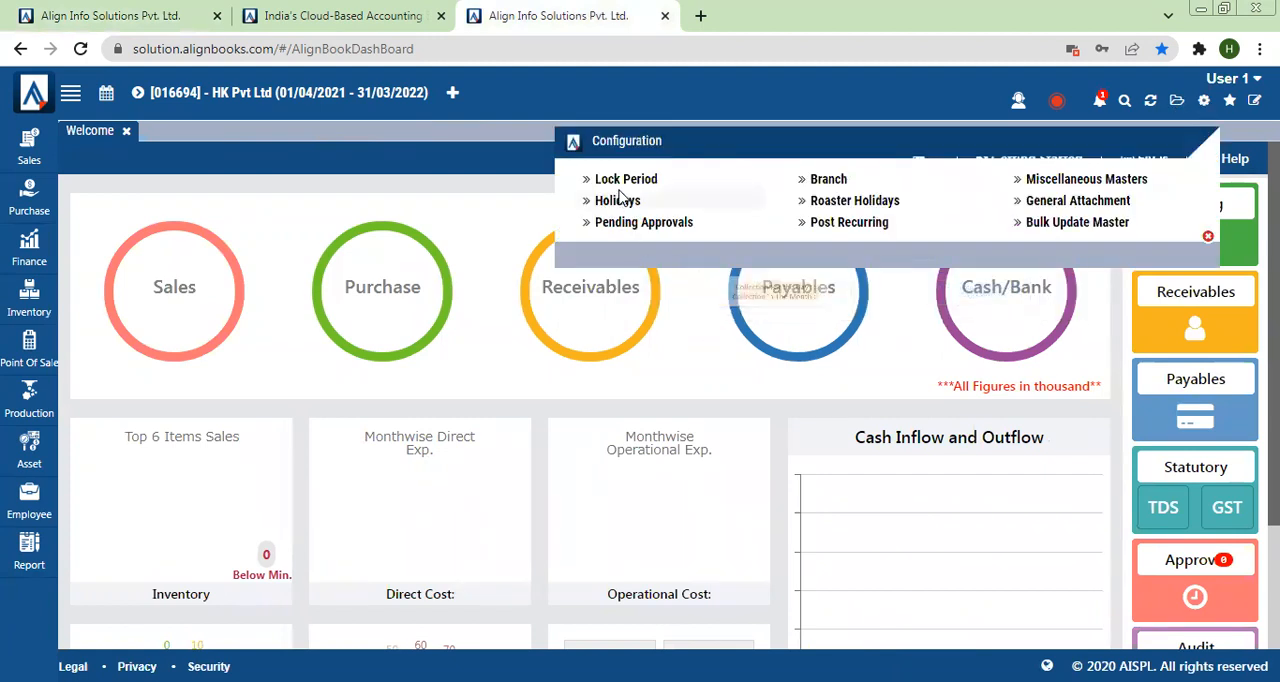
left_click(125, 14)
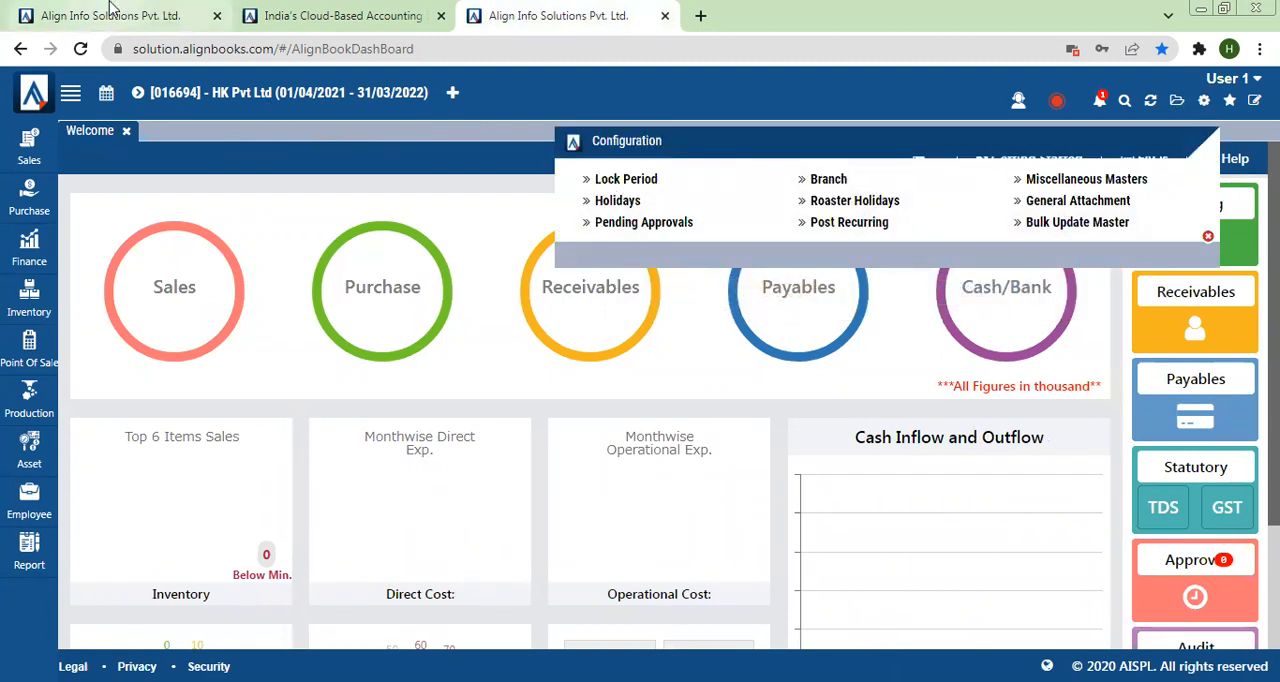
left_click(1205, 102)
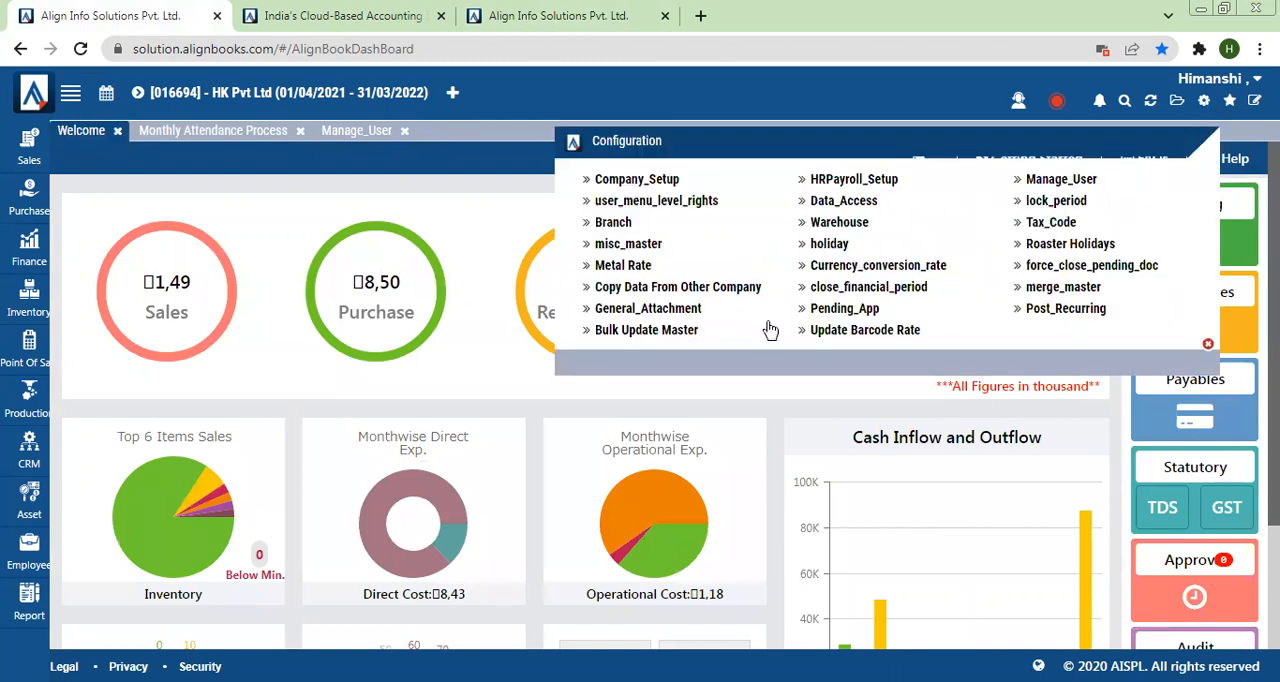
left_click(1208, 344)
left_click(512, 15)
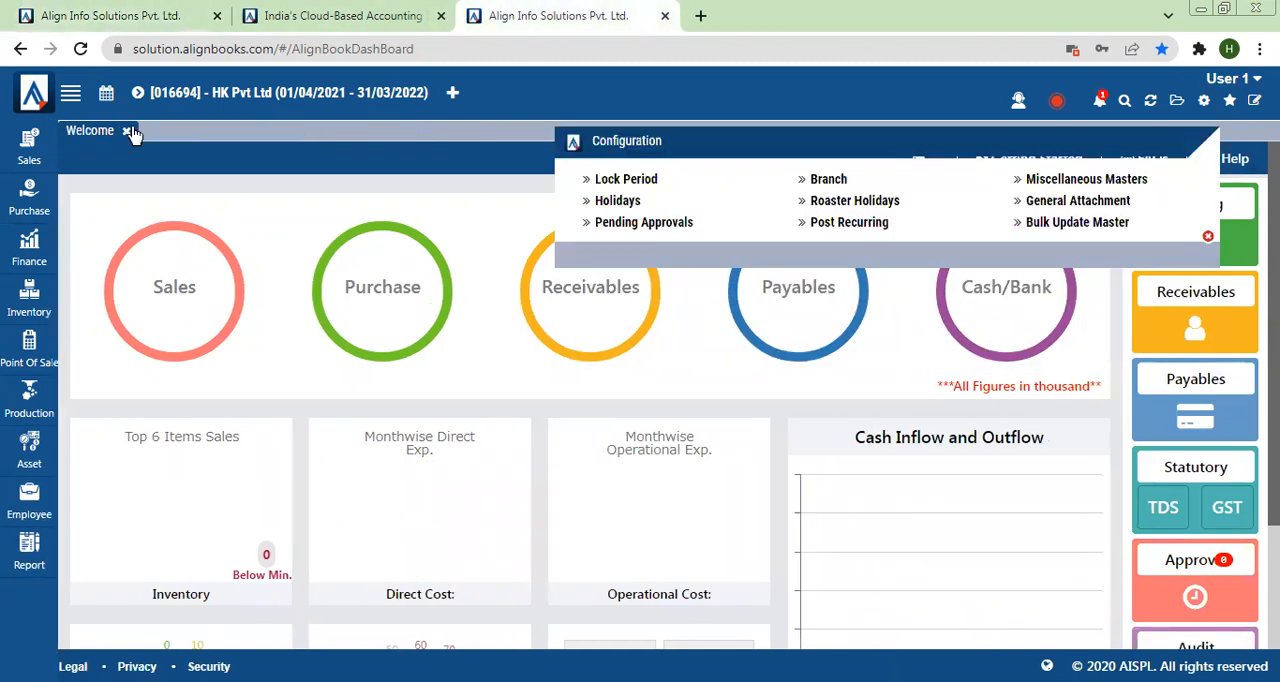
Step: Examine User 1's Sales and Purchase functions and compare the Finance functions with the administrator's
left_click(38, 155)
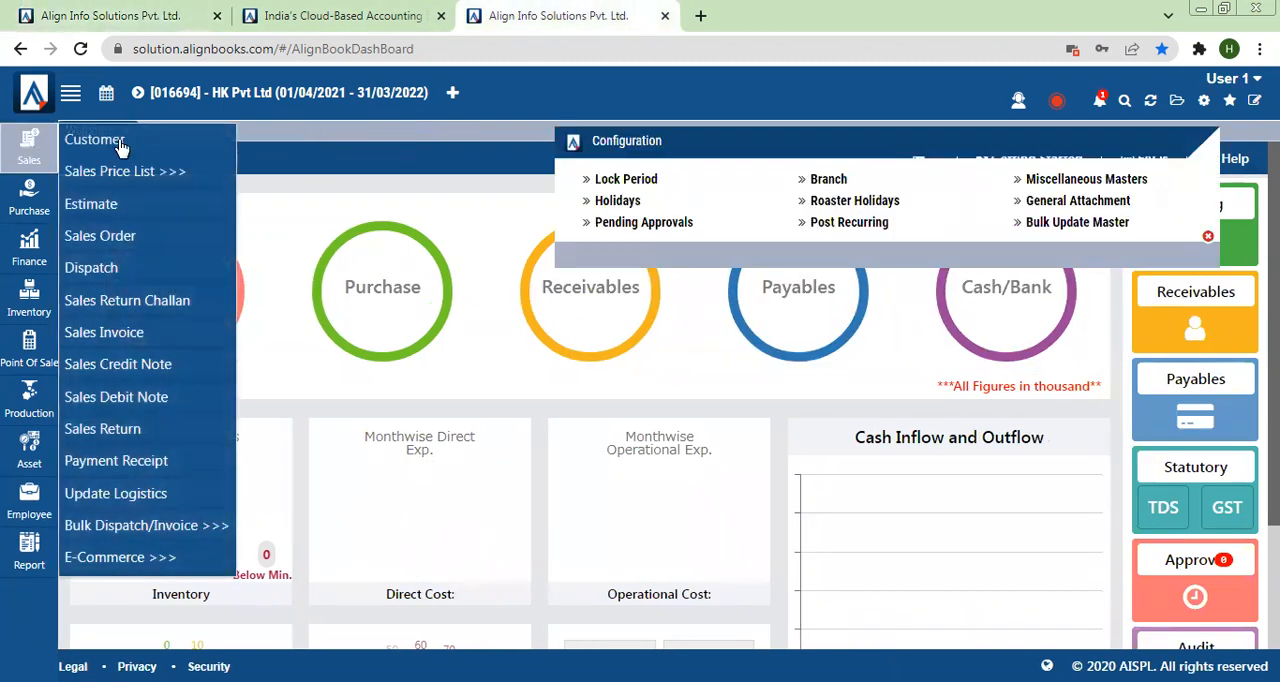
left_click(28, 190)
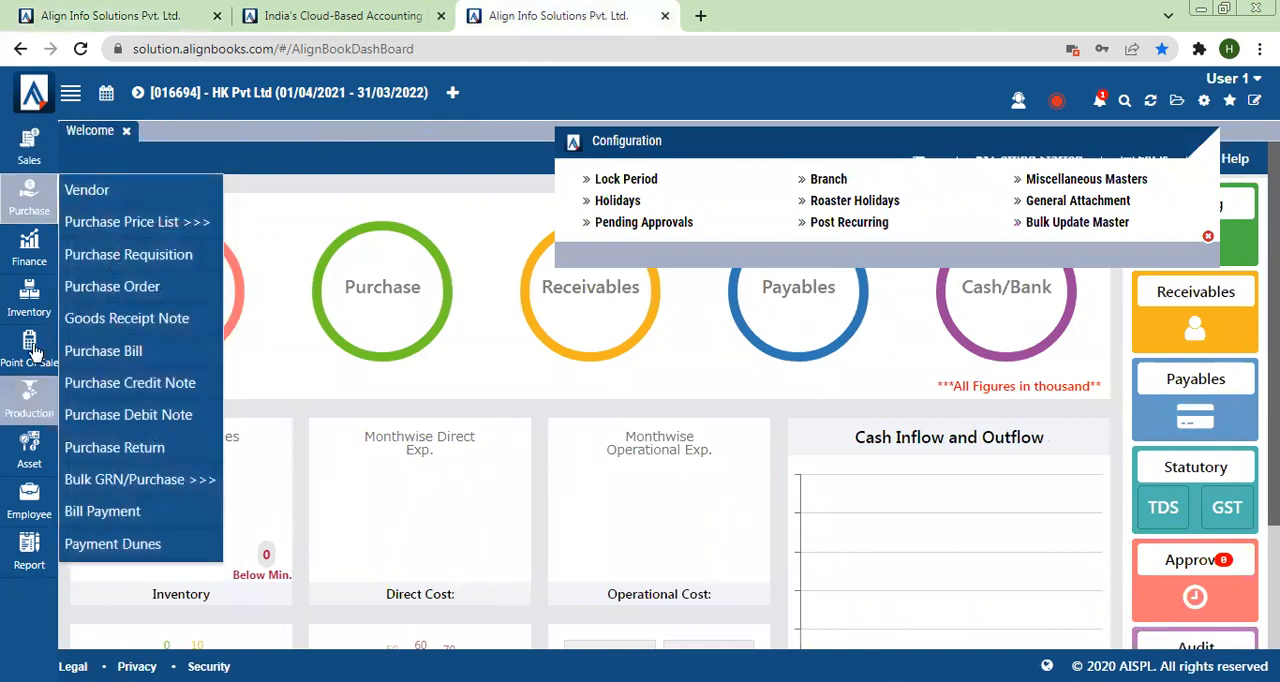
left_click(33, 243)
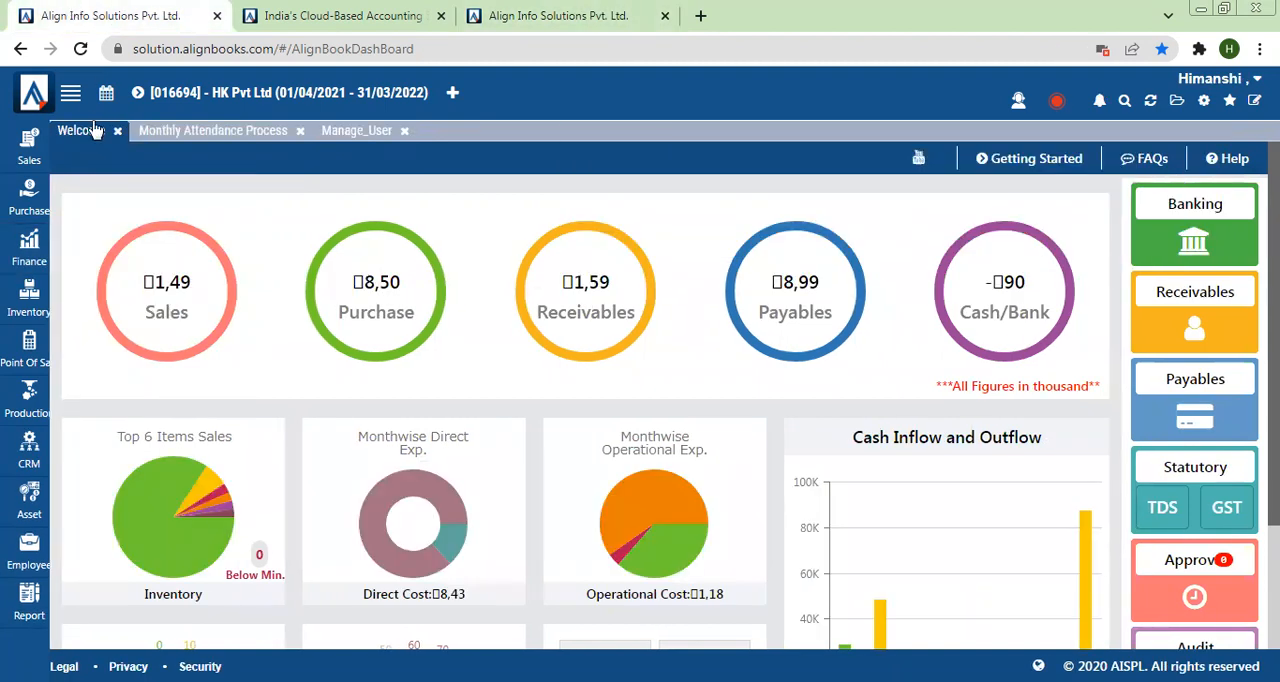
left_click(29, 243)
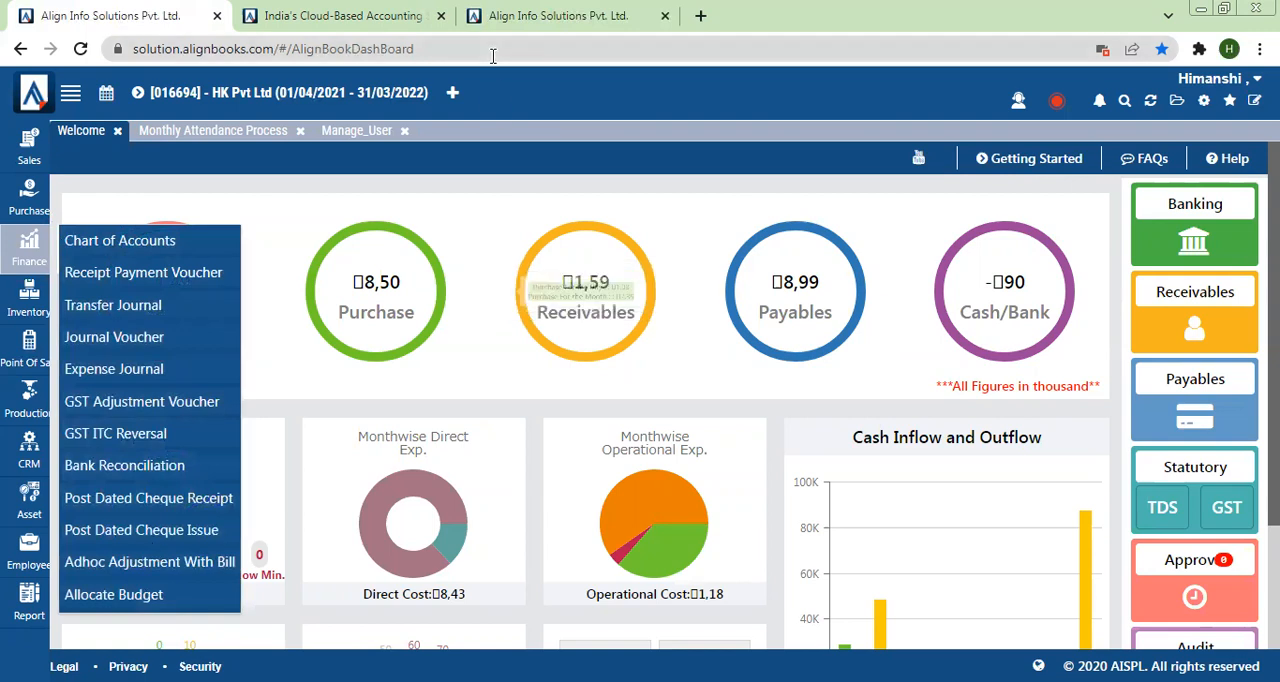
left_click(500, 16)
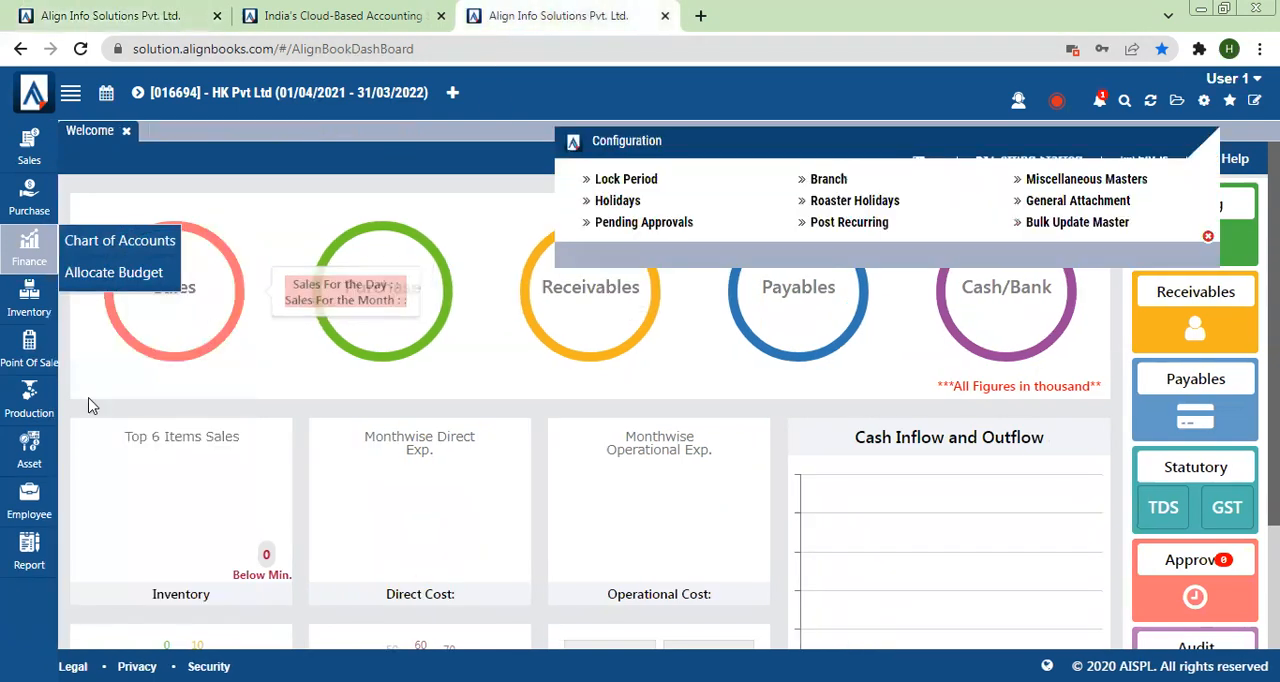
Step: Examine the Inventory functions, including Job Work Inward and Outward, and the Point Of Sale functions available to User 1
left_click(22, 305)
mouse_move(88, 420)
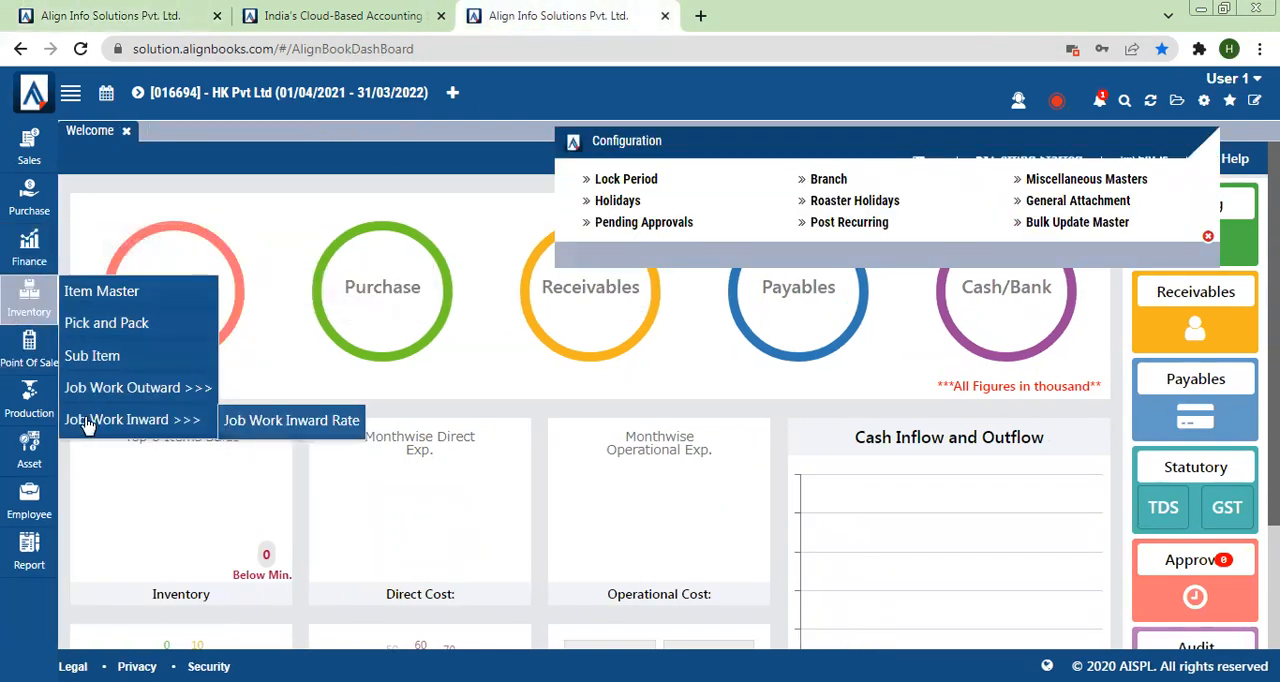
mouse_move(76, 399)
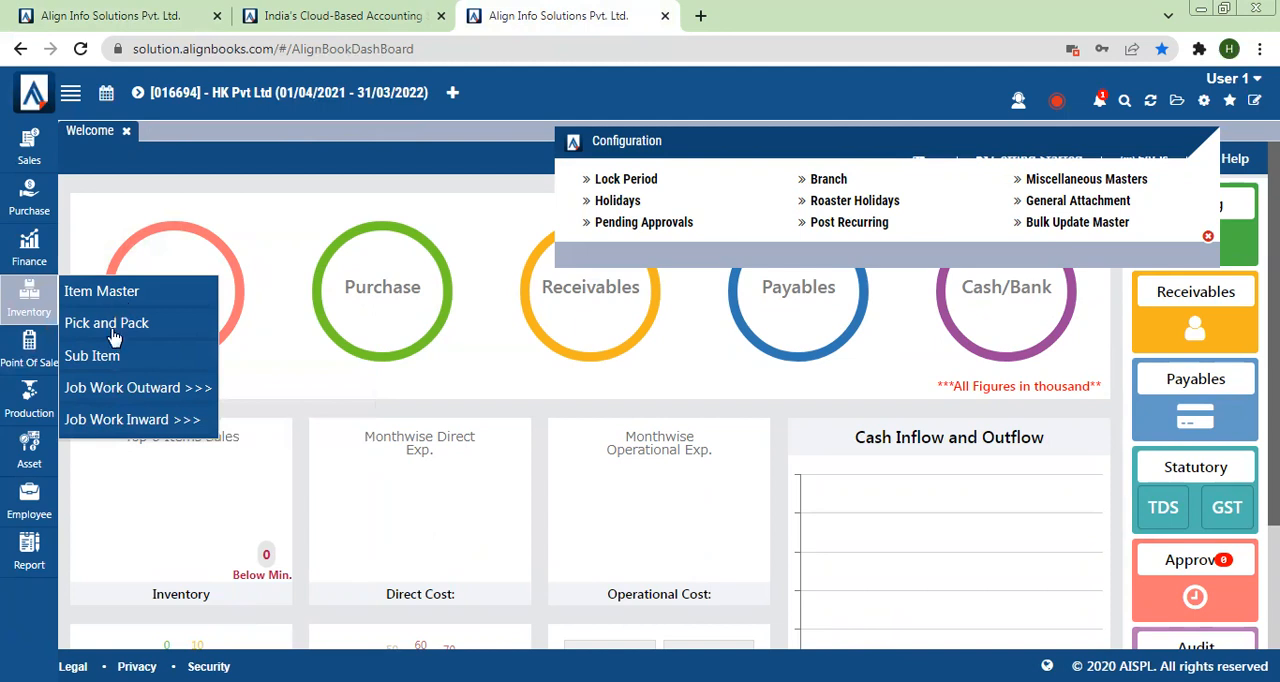
left_click(22, 344)
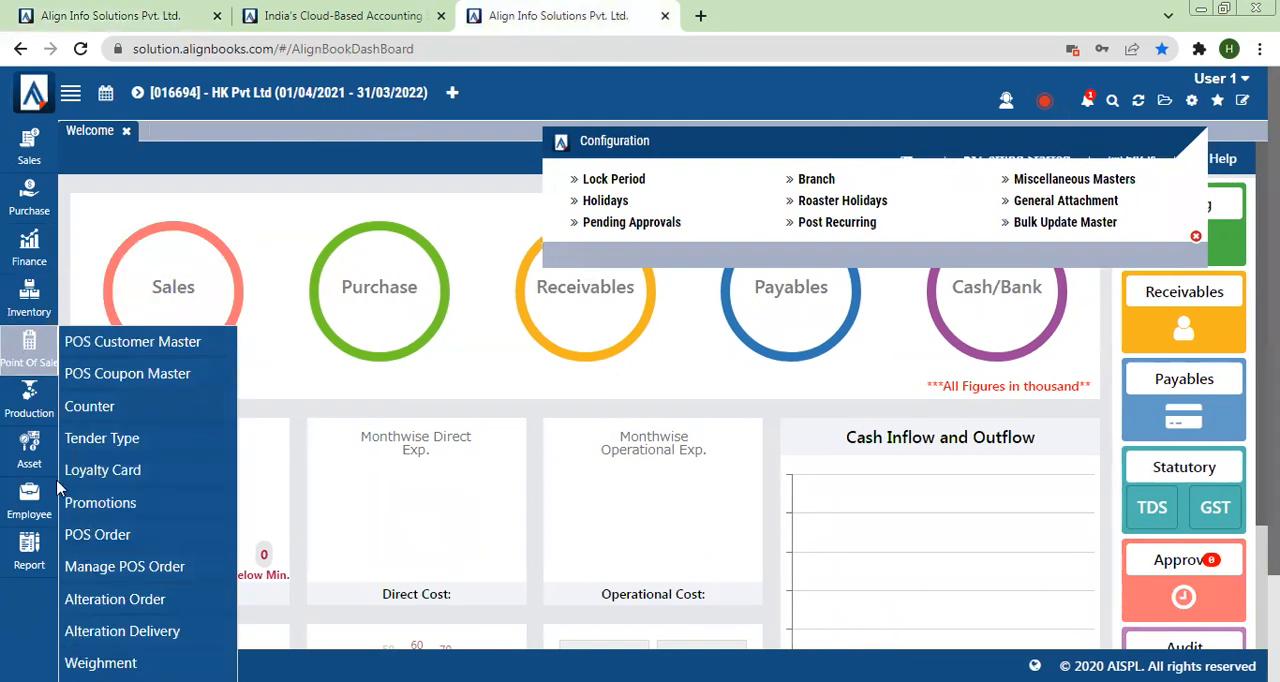
mouse_move(37, 402)
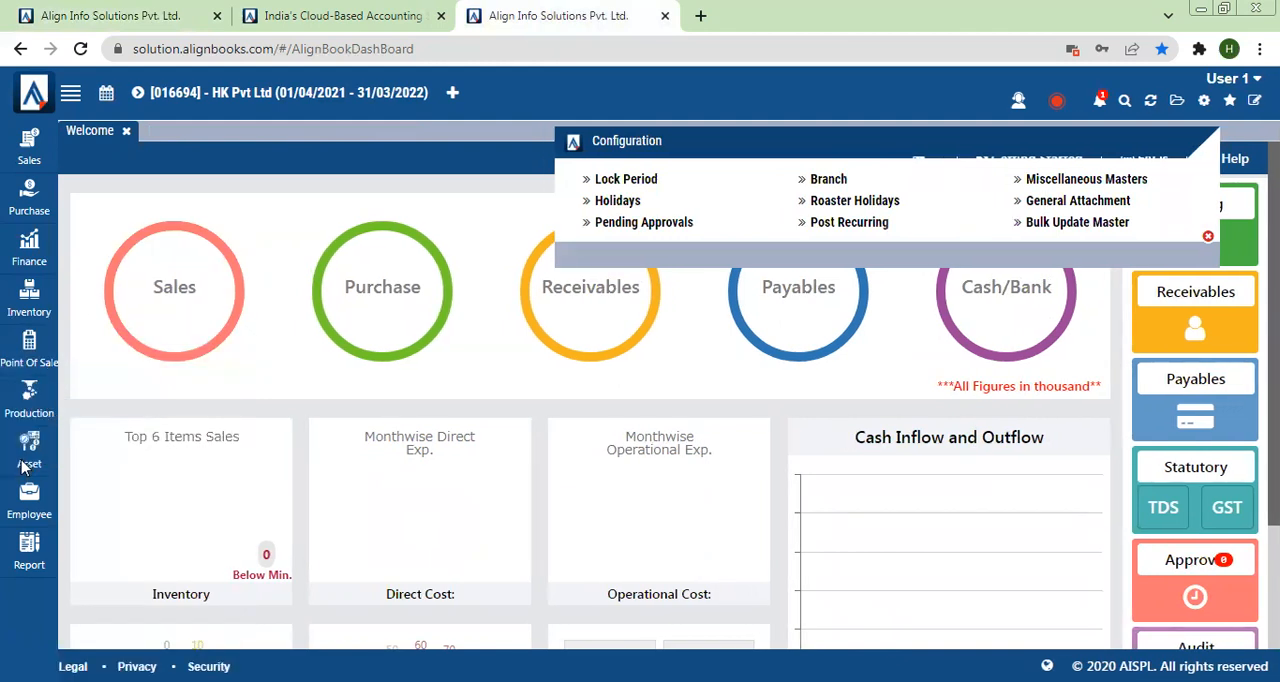
Step: Examine the Asset, Employee and Report functions available to User 1 and close the Configuration options
mouse_move(25, 468)
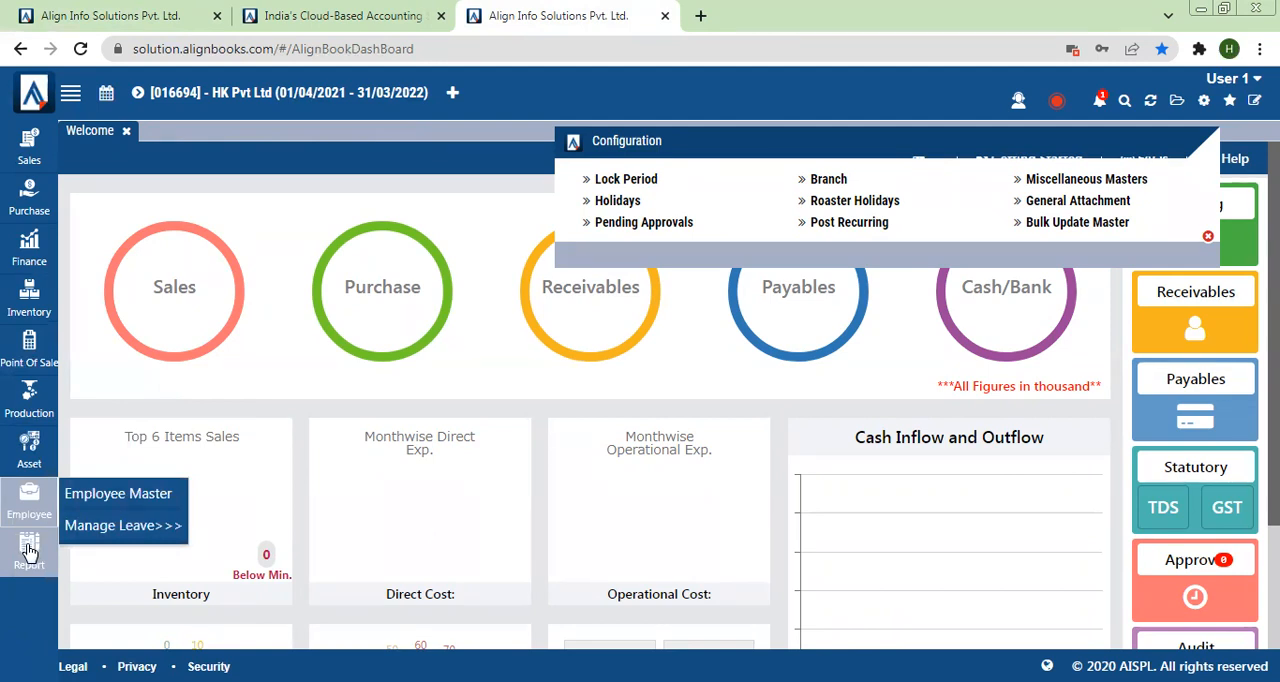
mouse_move(29, 550)
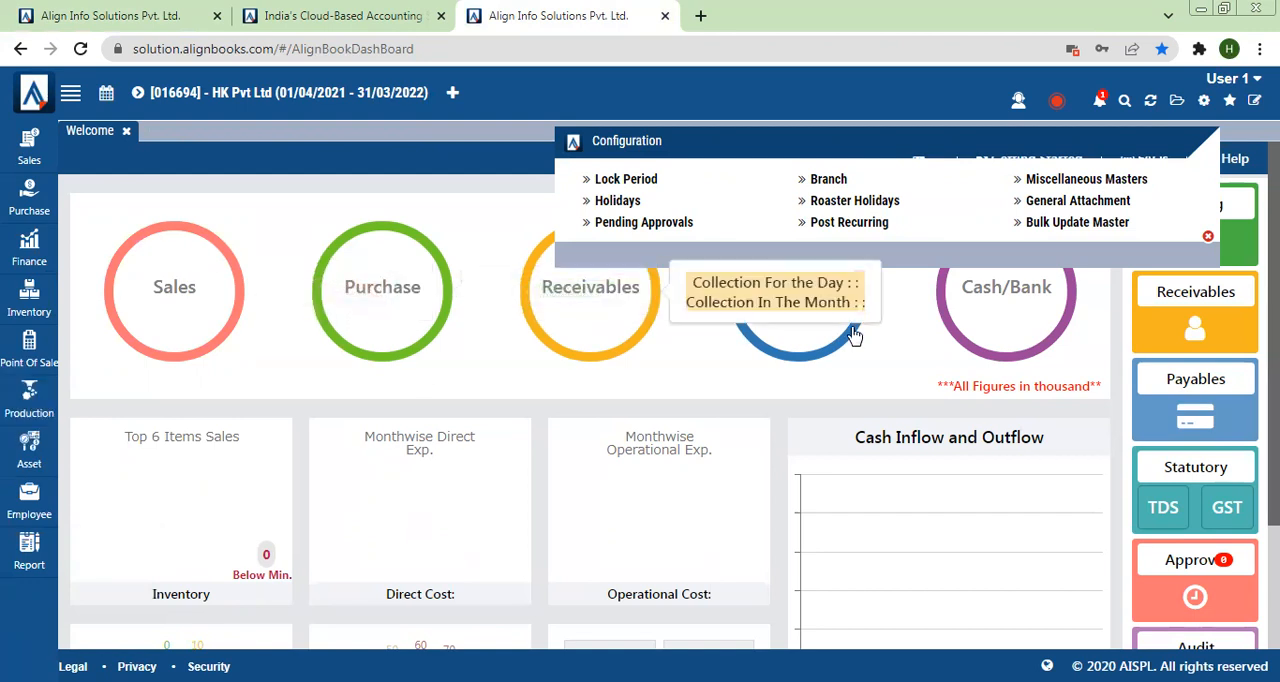
left_click(1209, 234)
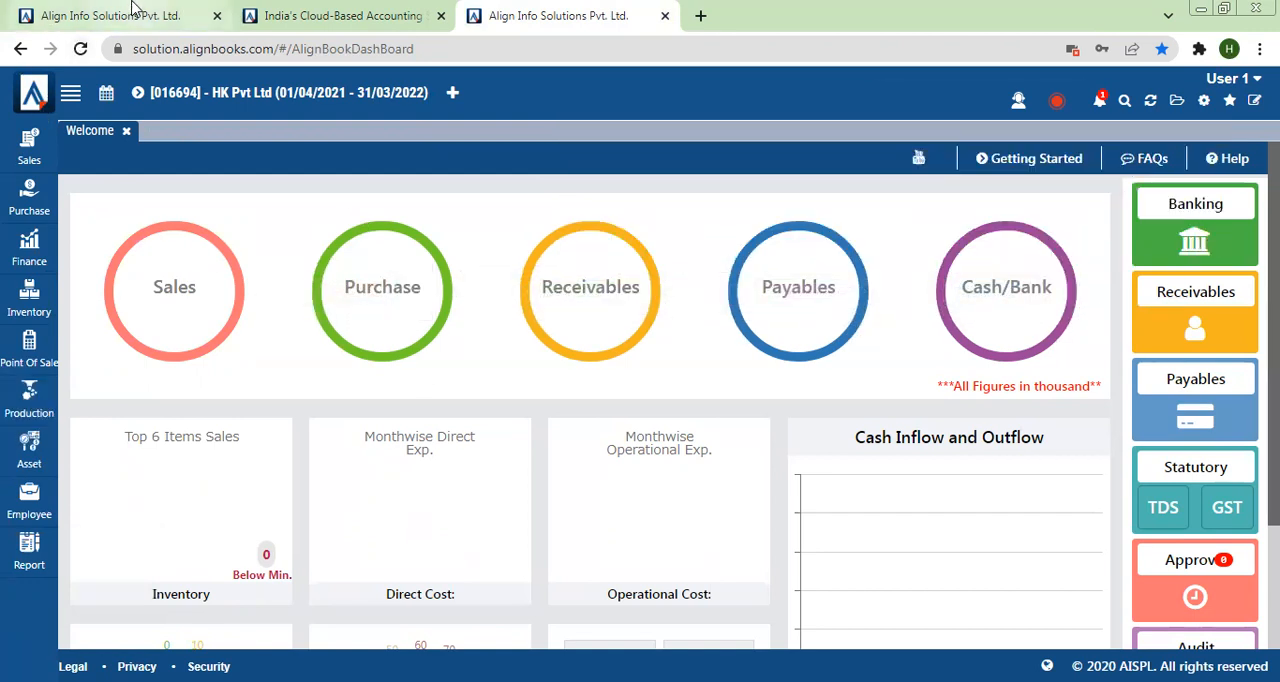
Step: Review the administrator's Configuration options and examine the Sales, Purchase and Point Of Sale functions in User 1's session
left_click(110, 15)
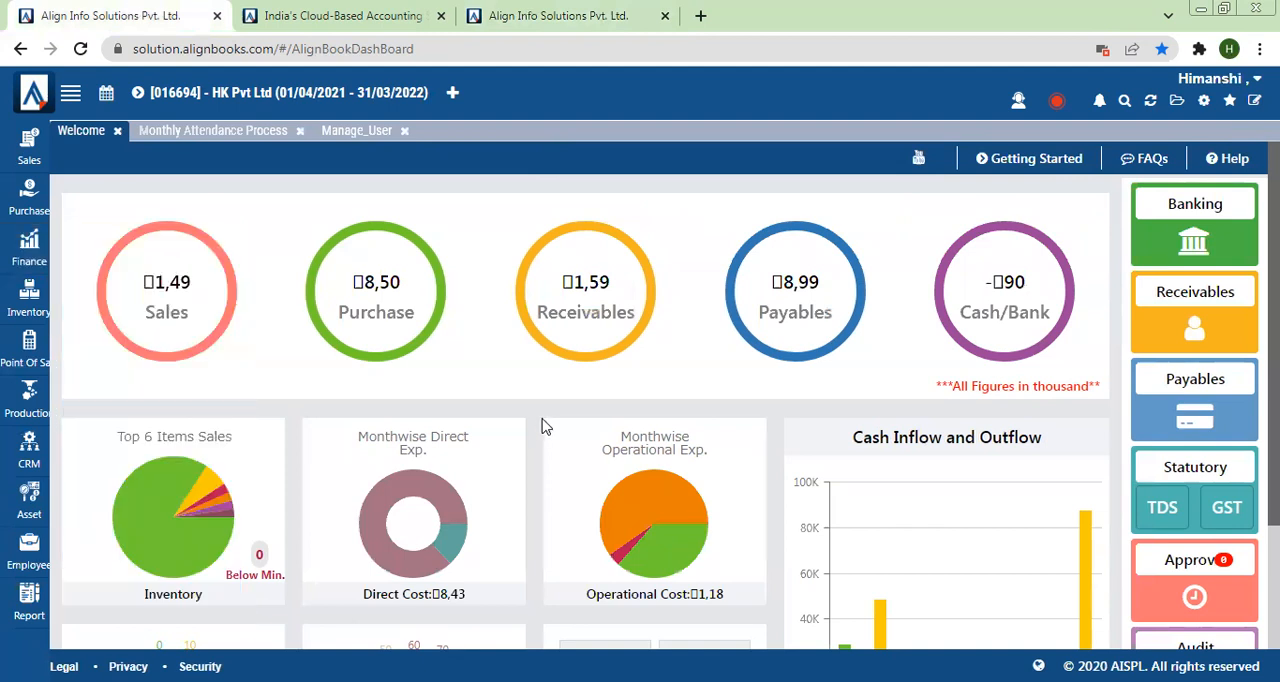
left_click(1203, 101)
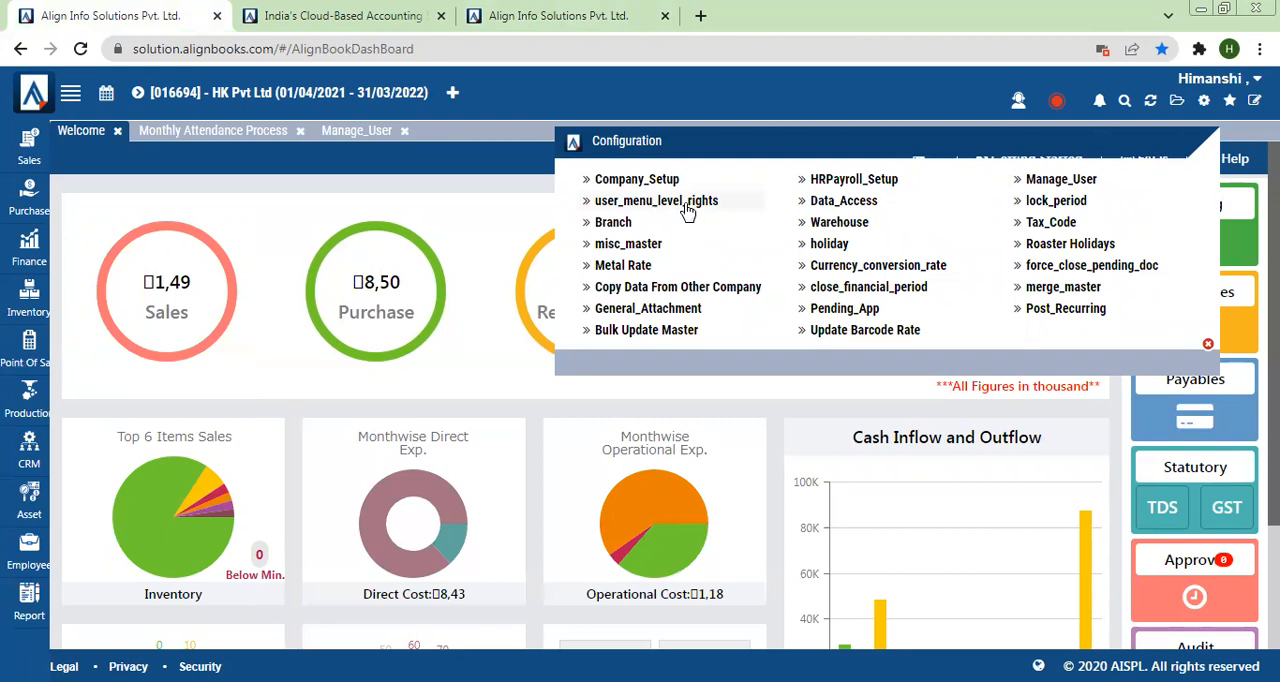
left_click(545, 15)
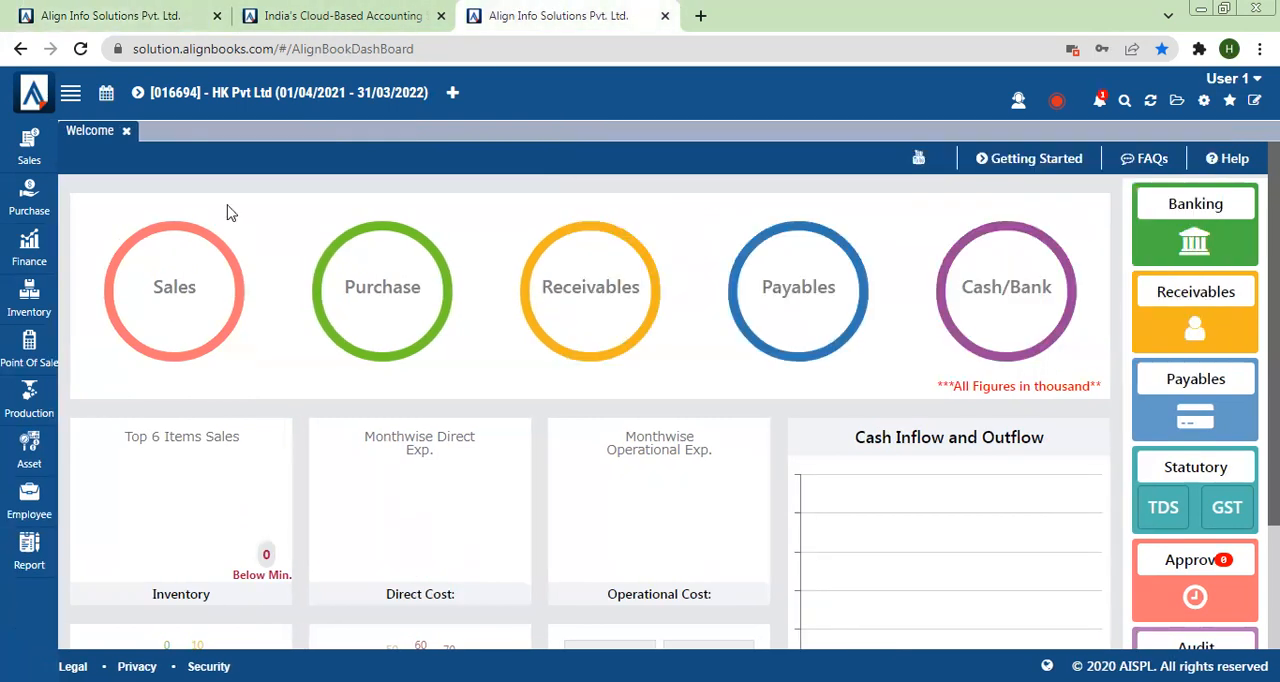
left_click(29, 150)
mouse_move(128, 171)
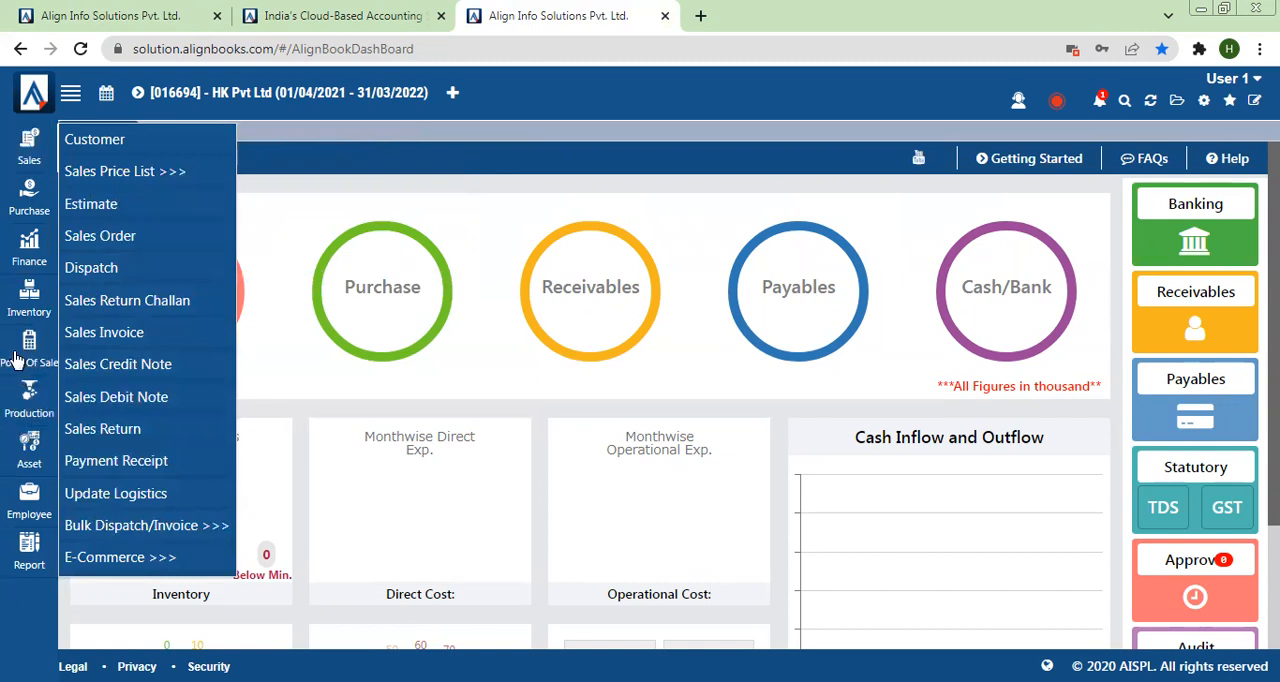
mouse_move(35, 197)
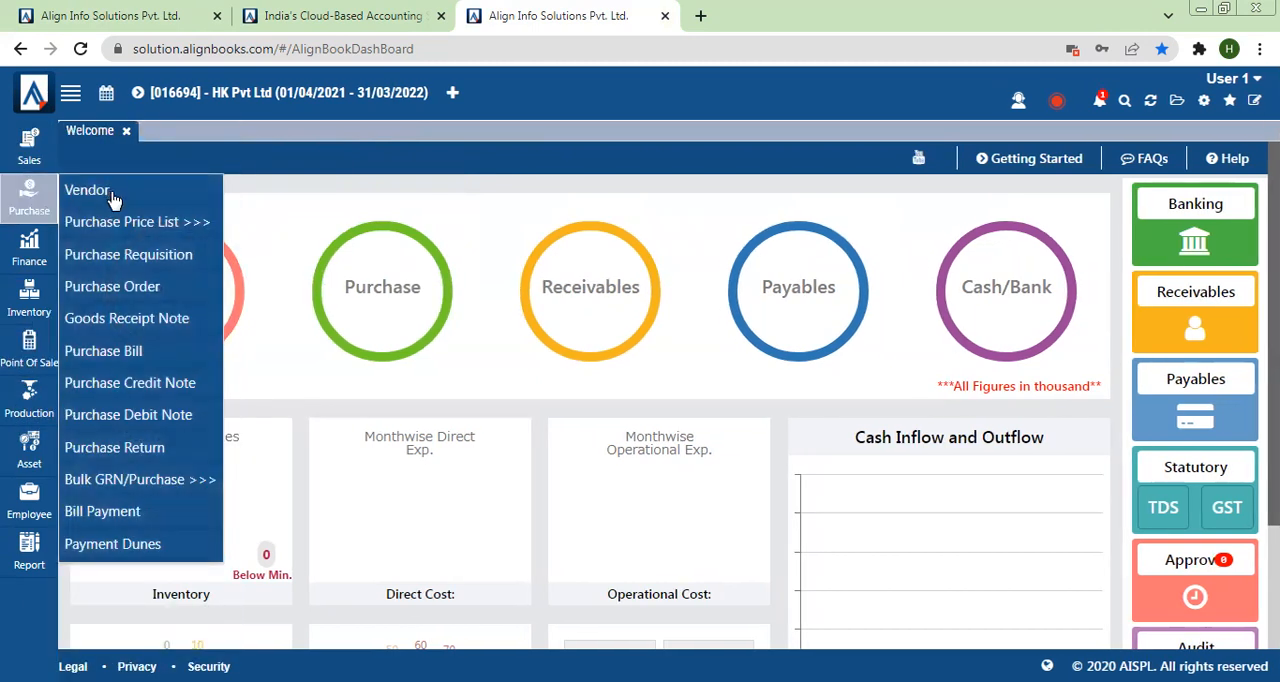
mouse_move(120, 477)
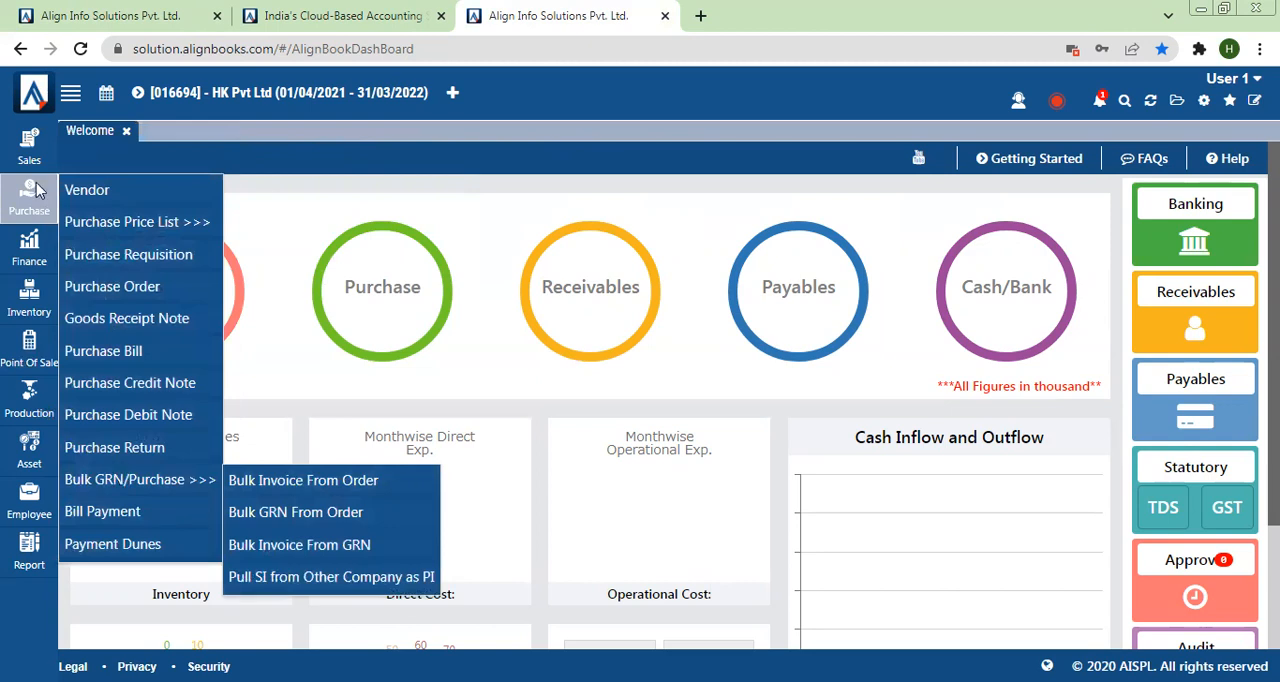
mouse_move(29, 148)
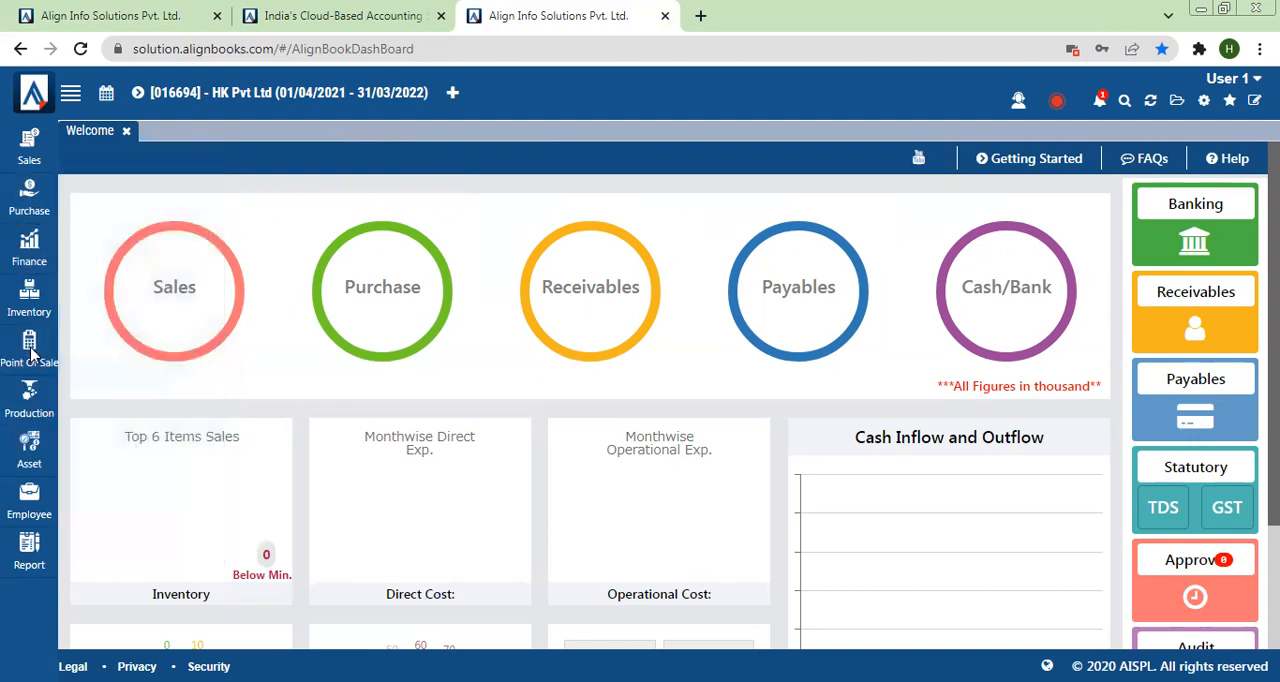
mouse_move(30, 355)
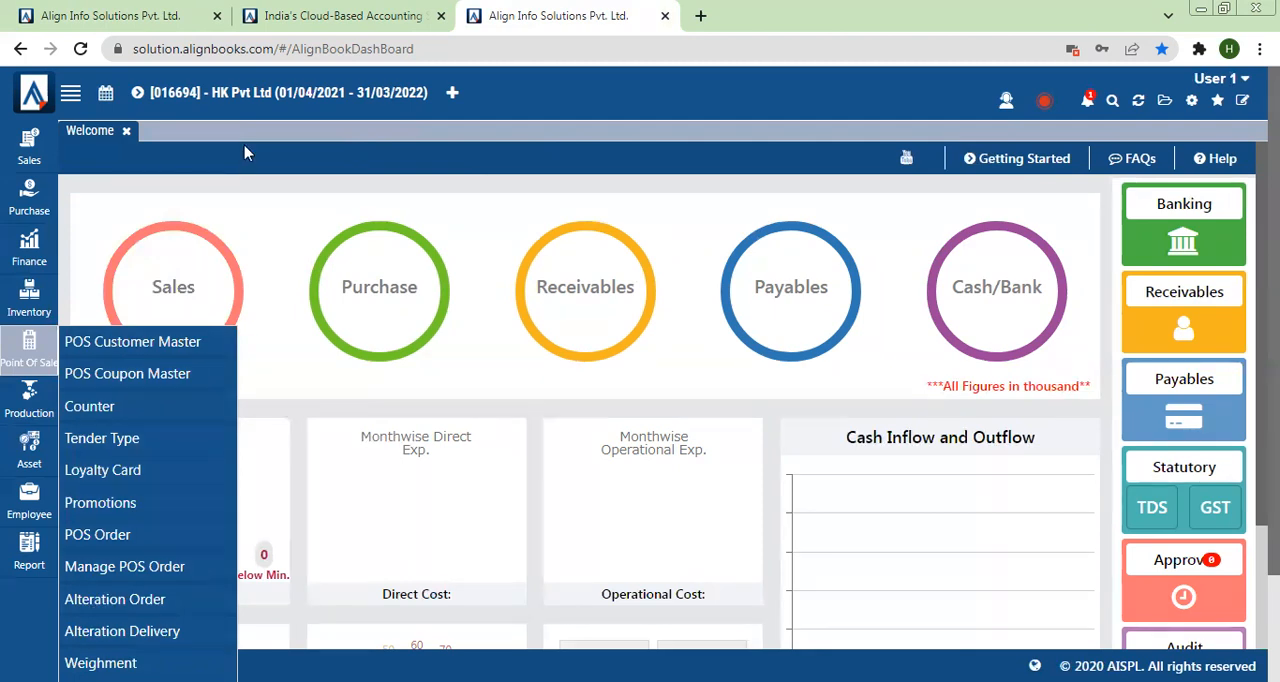
Step: Load User 1's menu-level rights in the administrator's session
left_click(197, 9)
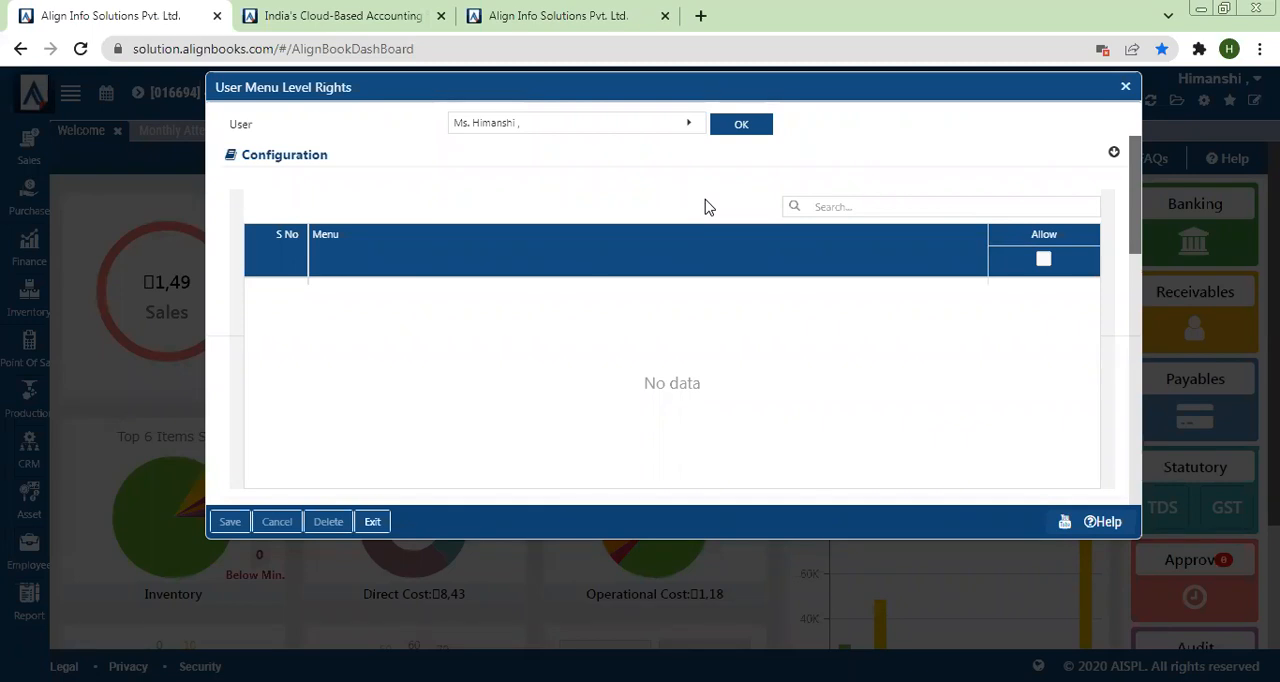
left_click(508, 126)
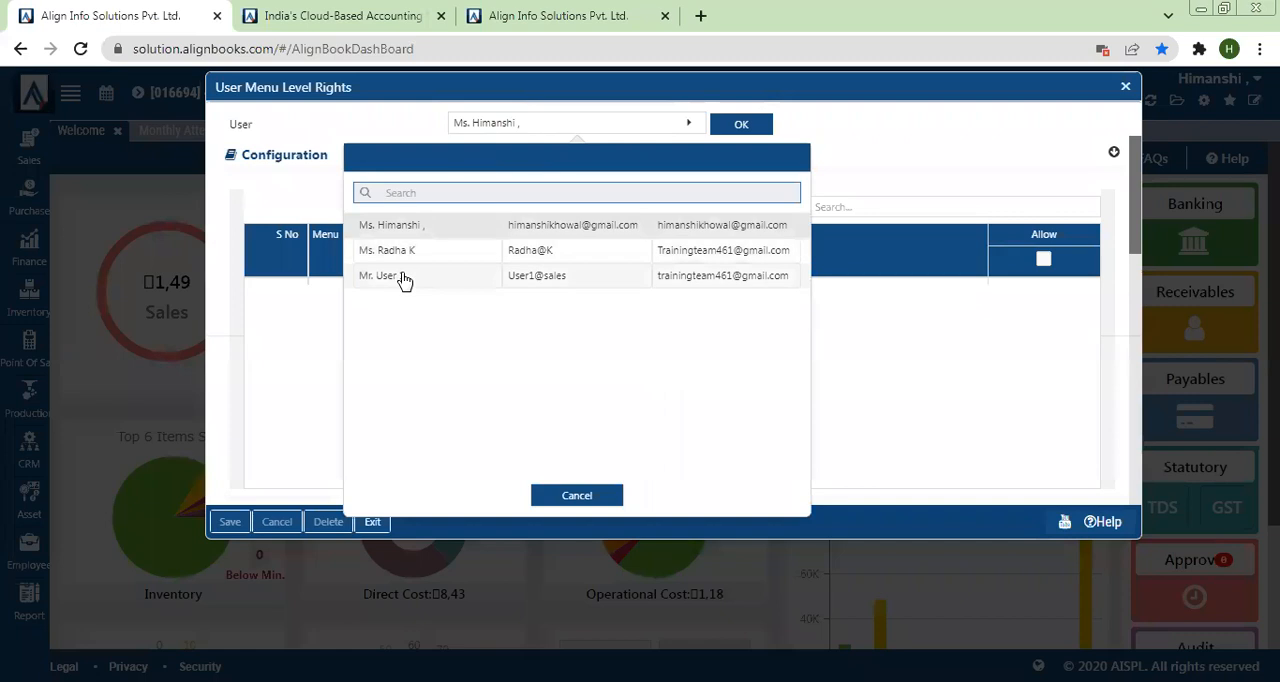
left_click(402, 276)
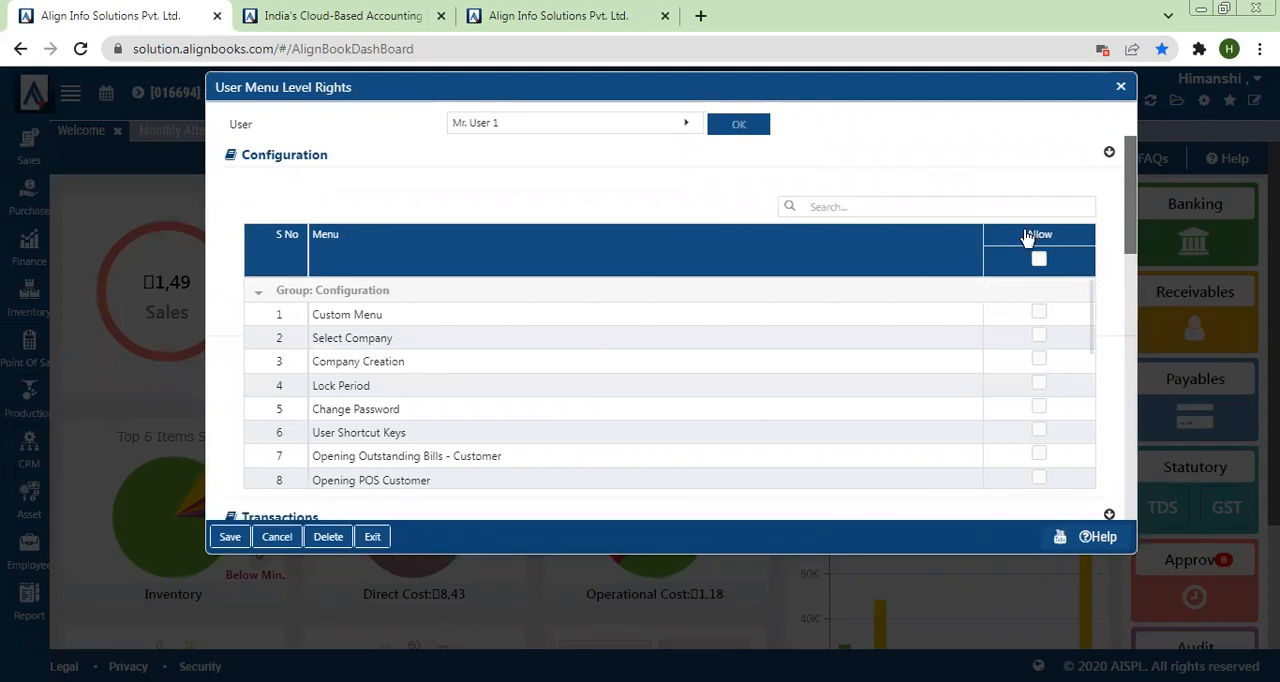
Step: Allow the Bulk Update menu in User 1's Configuration rights
left_click_drag(1090, 308, 1106, 437)
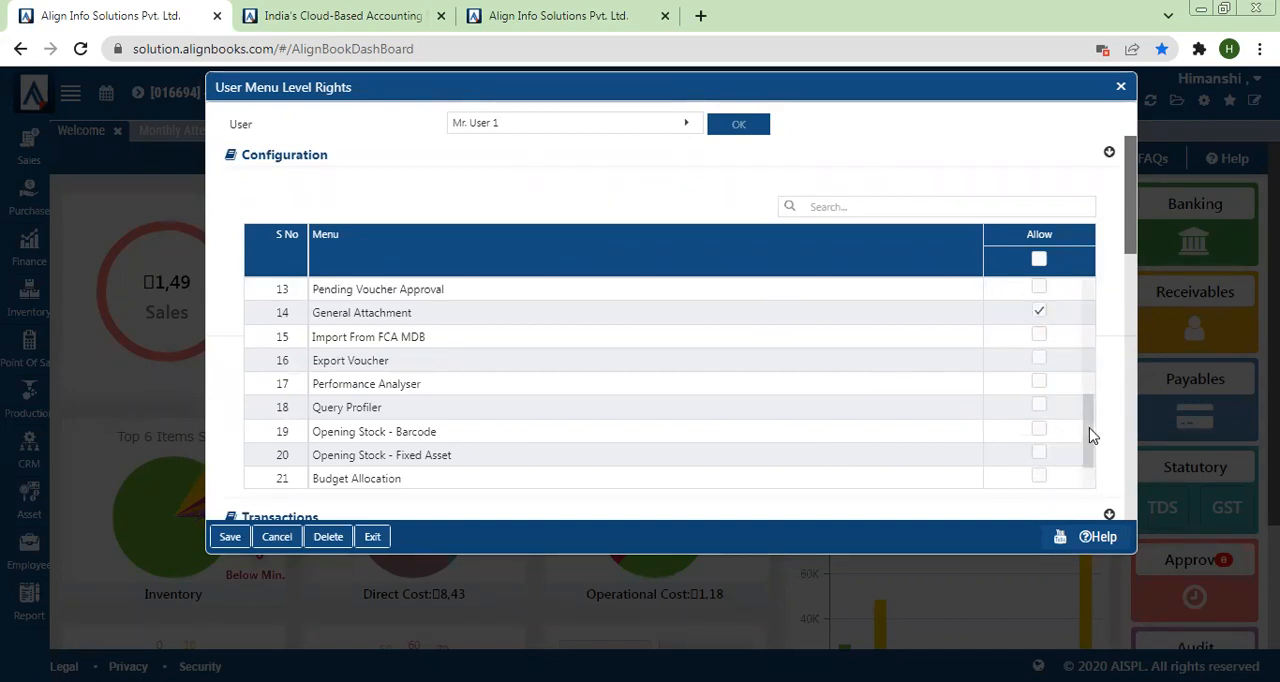
scroll(1088, 482, "down", 1)
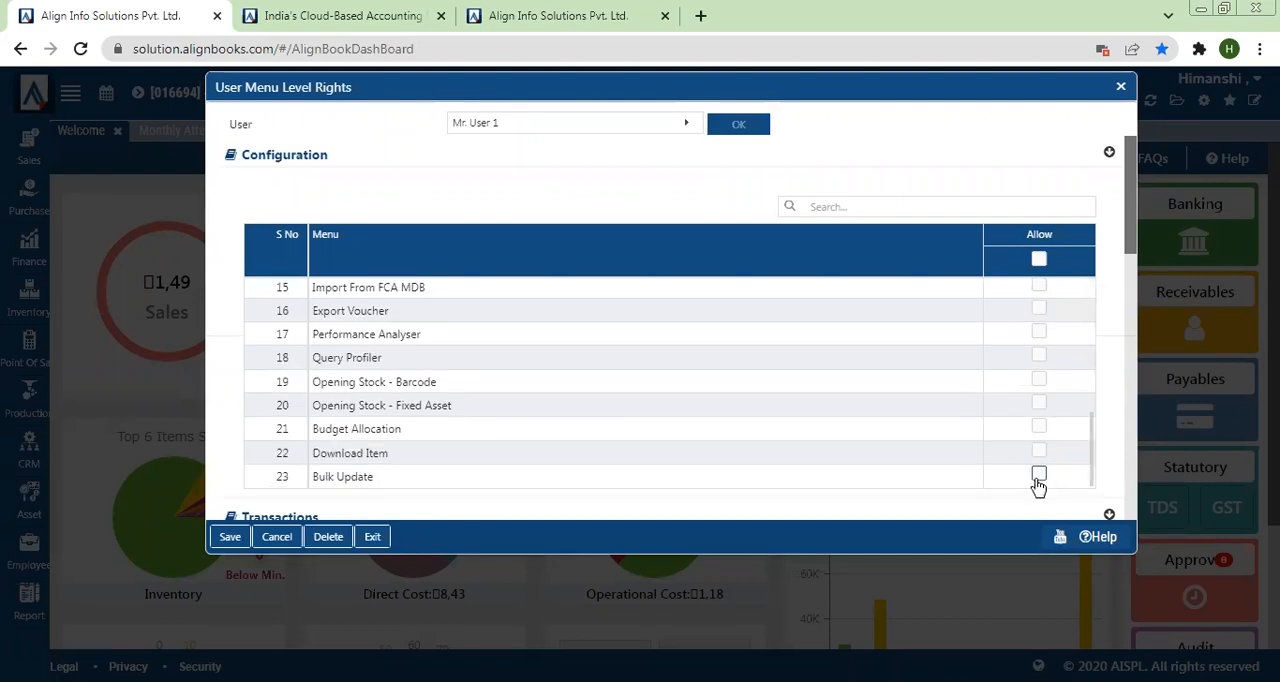
left_click(1038, 478)
left_click_drag(1091, 457, 1088, 321)
scroll(900, 371, "down", 5)
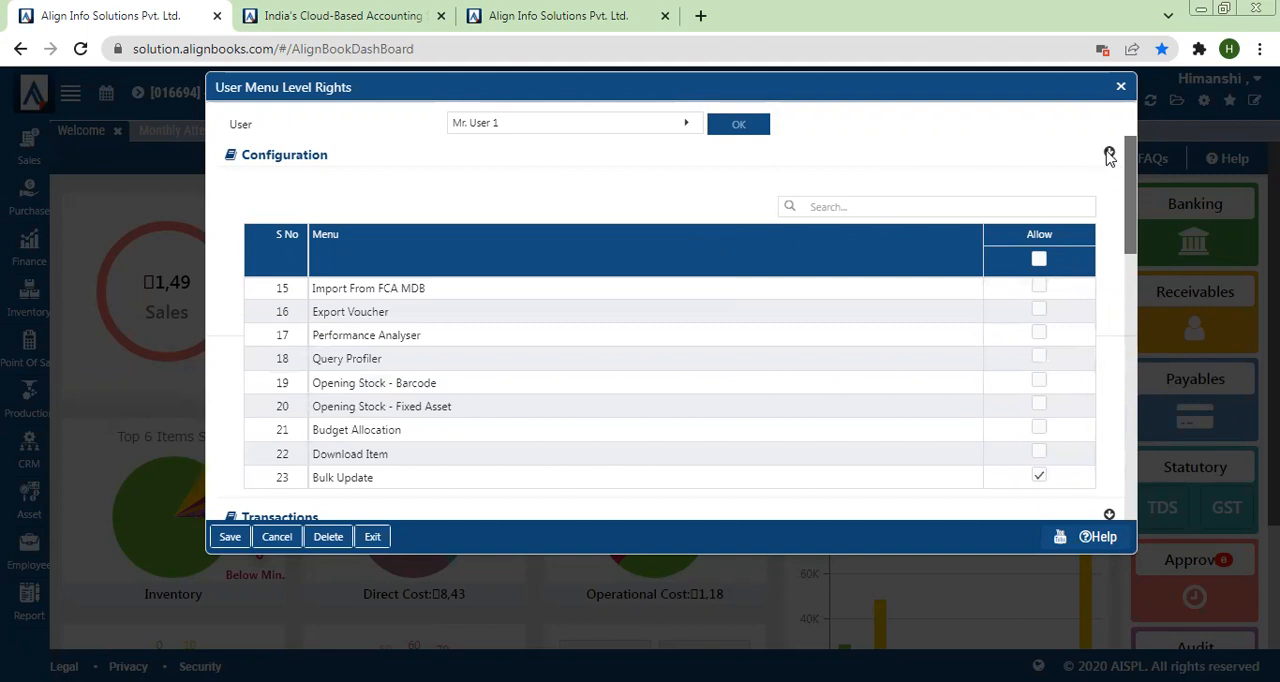
Step: Collapse the Configuration rights and grant User 1 the Allow, New, Edit and Print rights for Sales Invoice under Transactions
left_click(1109, 155)
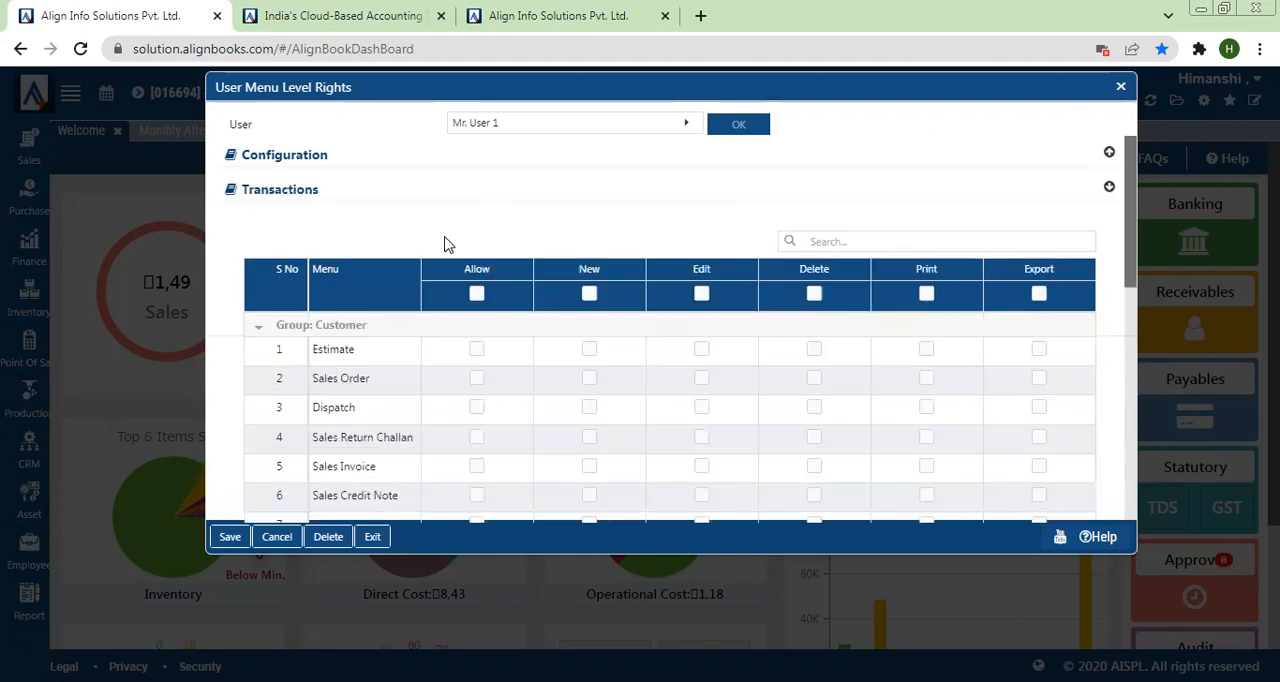
left_click(476, 468)
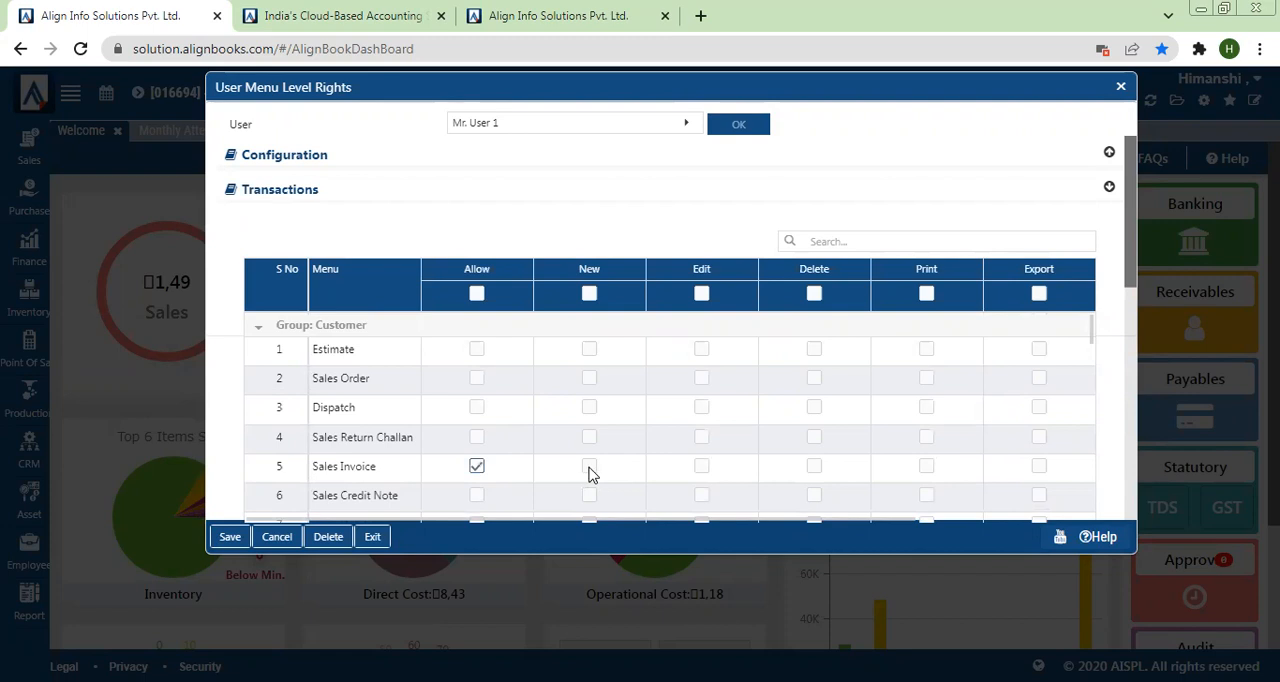
left_click(703, 467)
left_click(927, 467)
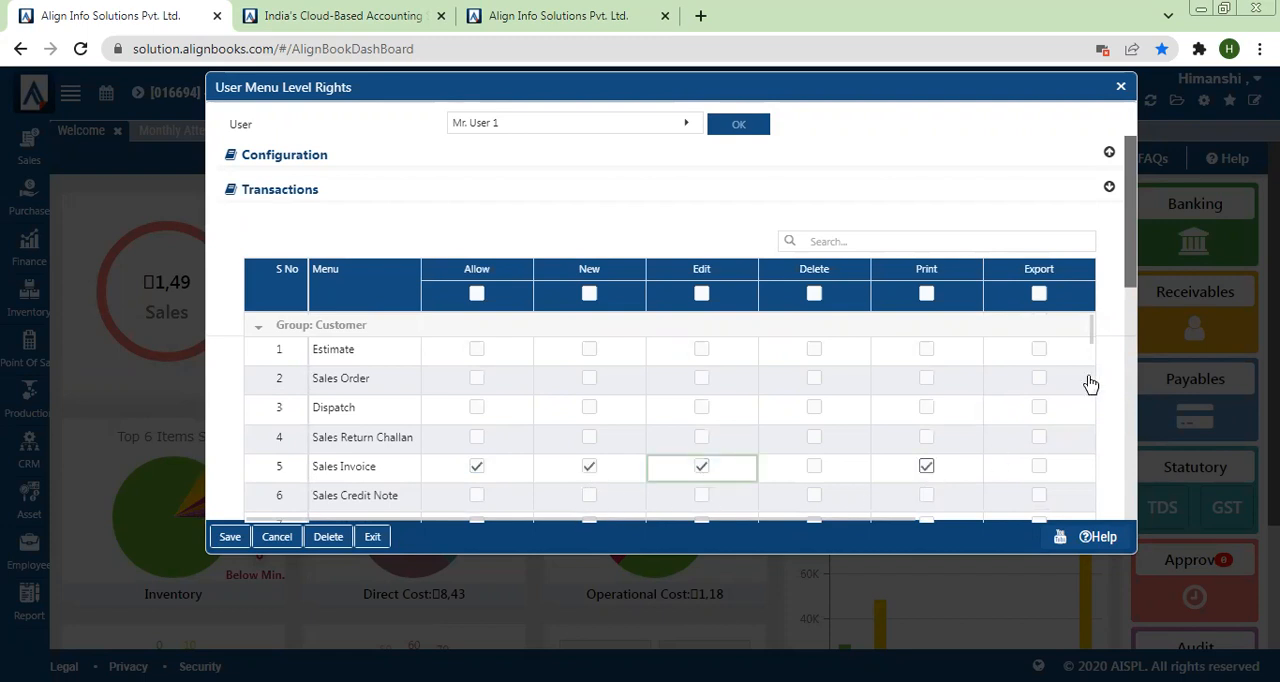
Step: Grant User 1 the Allow, New, Edit and Print rights for Payment Receipt in the Customer group
scroll(1096, 348, "down", 3)
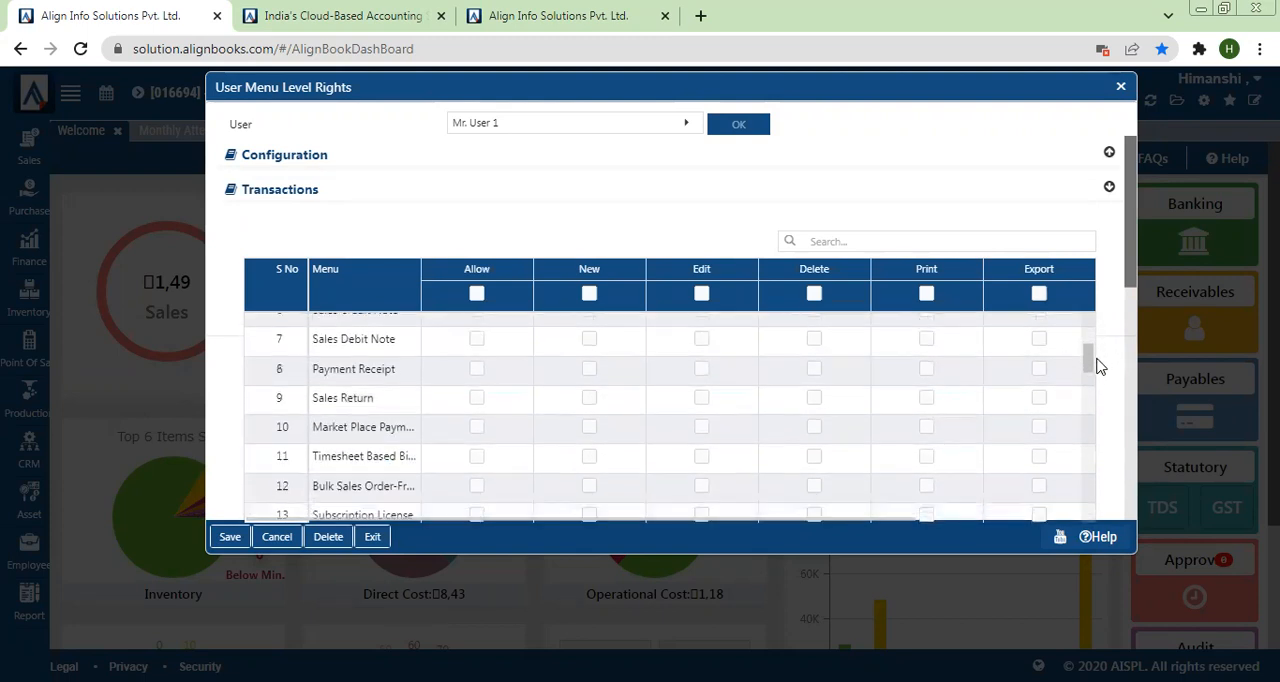
scroll(1100, 367, "up", 2)
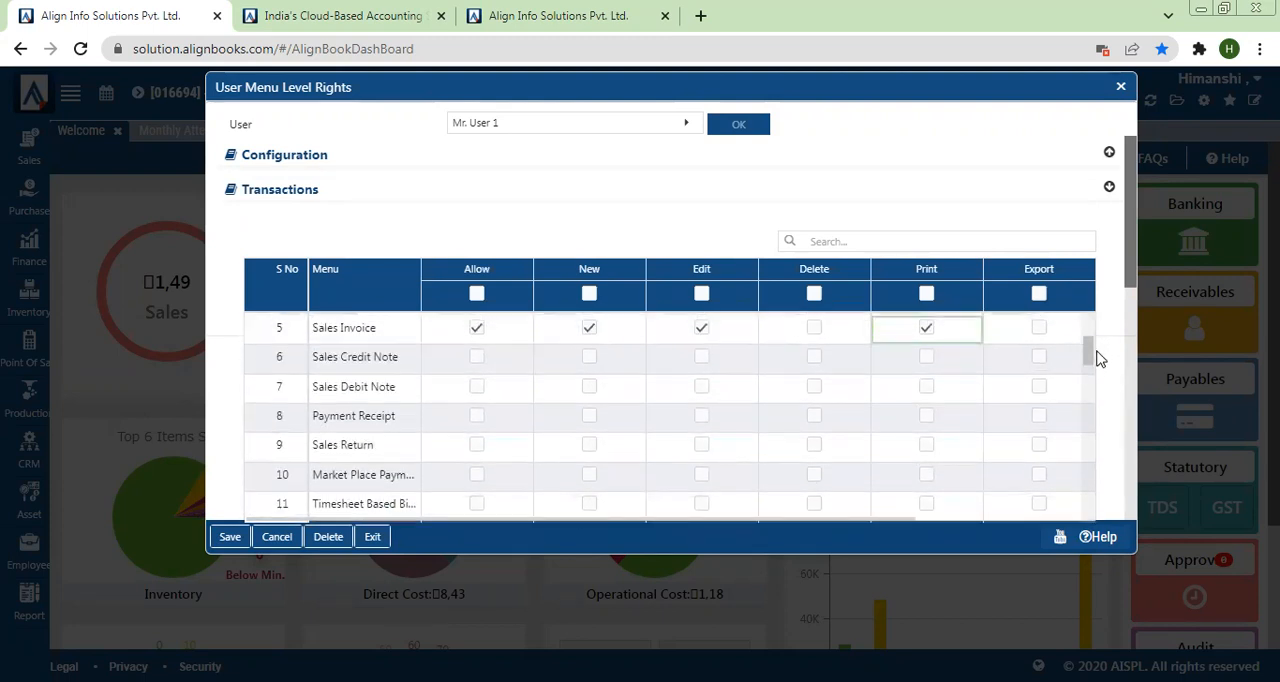
scroll(1100, 360, "down", 1)
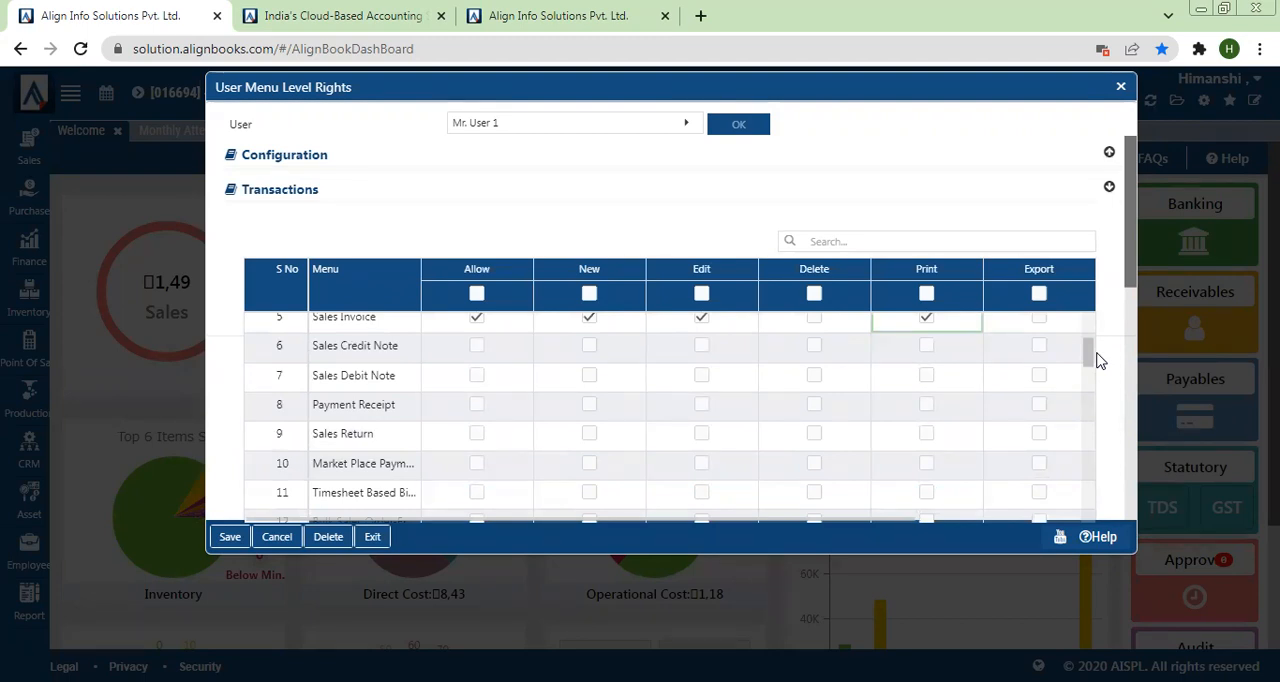
scroll(1100, 360, "down", 1)
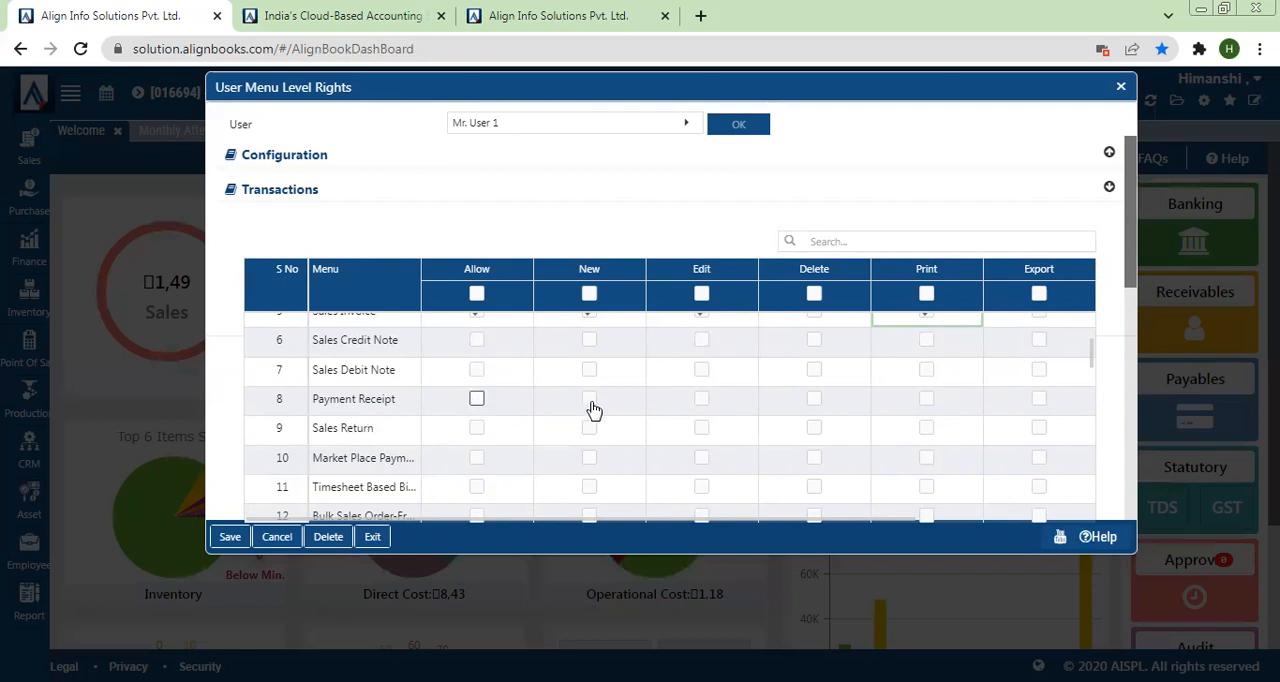
scroll(588, 409, "up", 1)
left_click(478, 416)
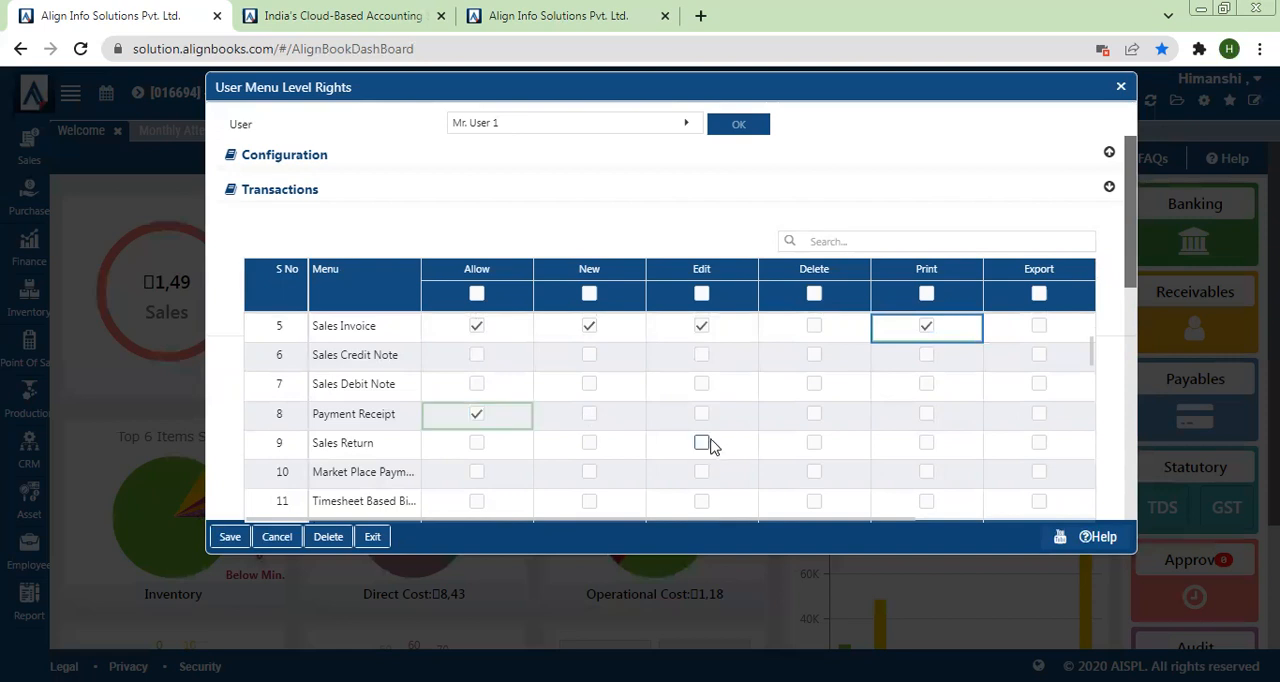
scroll(700, 440, "up", 3)
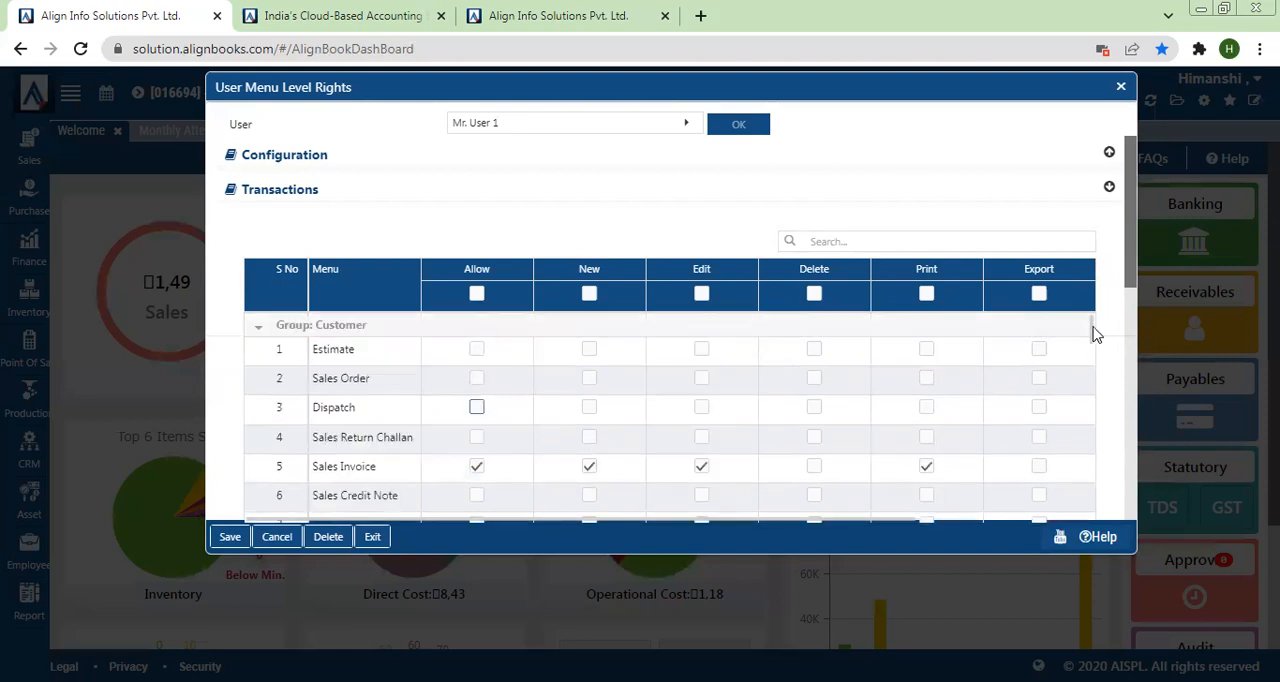
left_click_drag(1093, 331, 1089, 363)
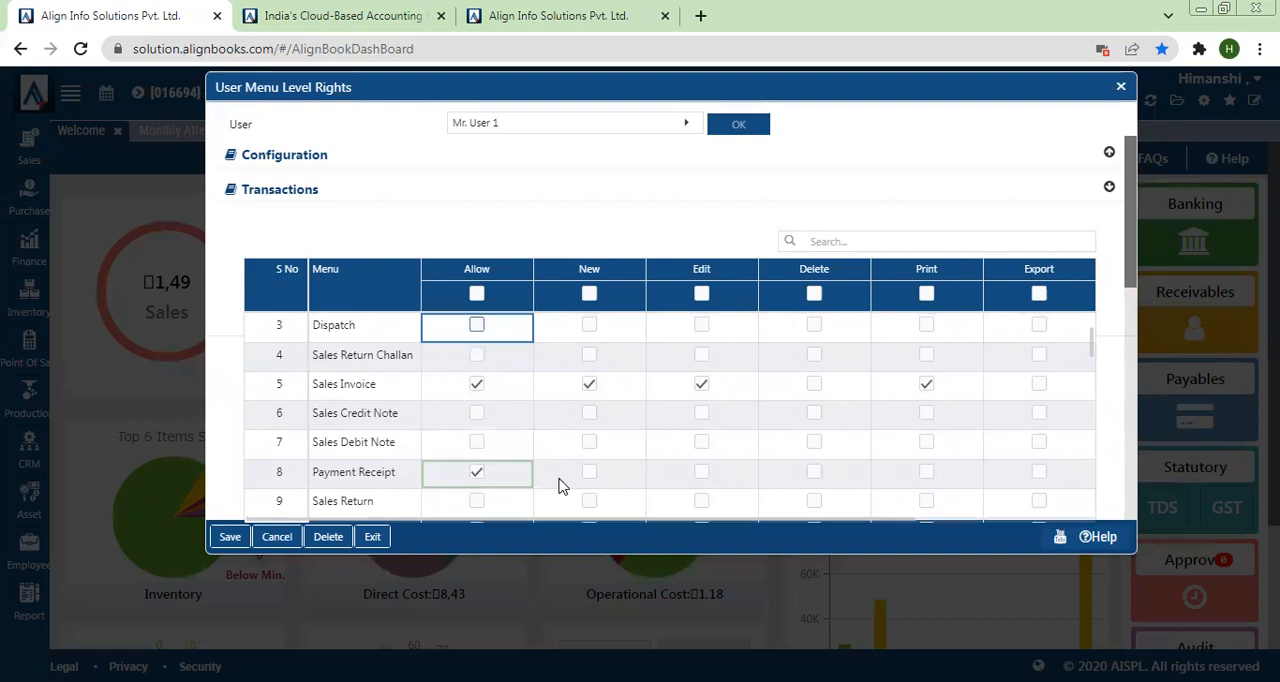
left_click(590, 474)
left_click(701, 475)
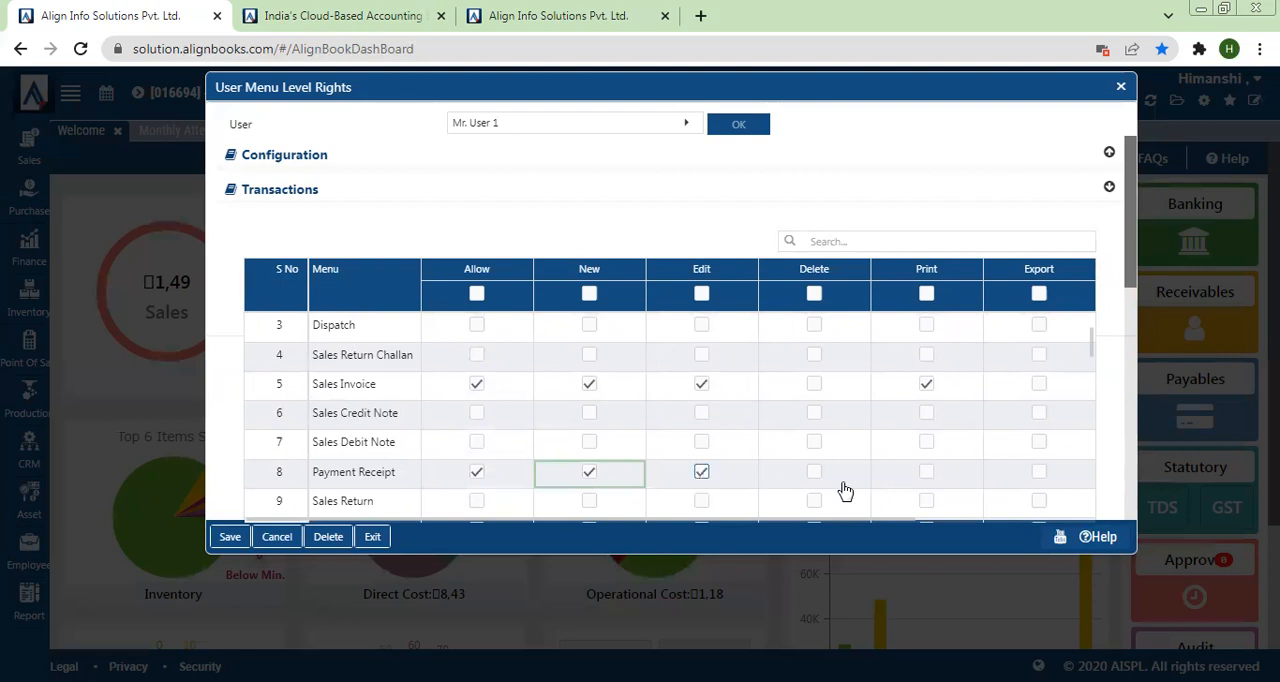
left_click(926, 478)
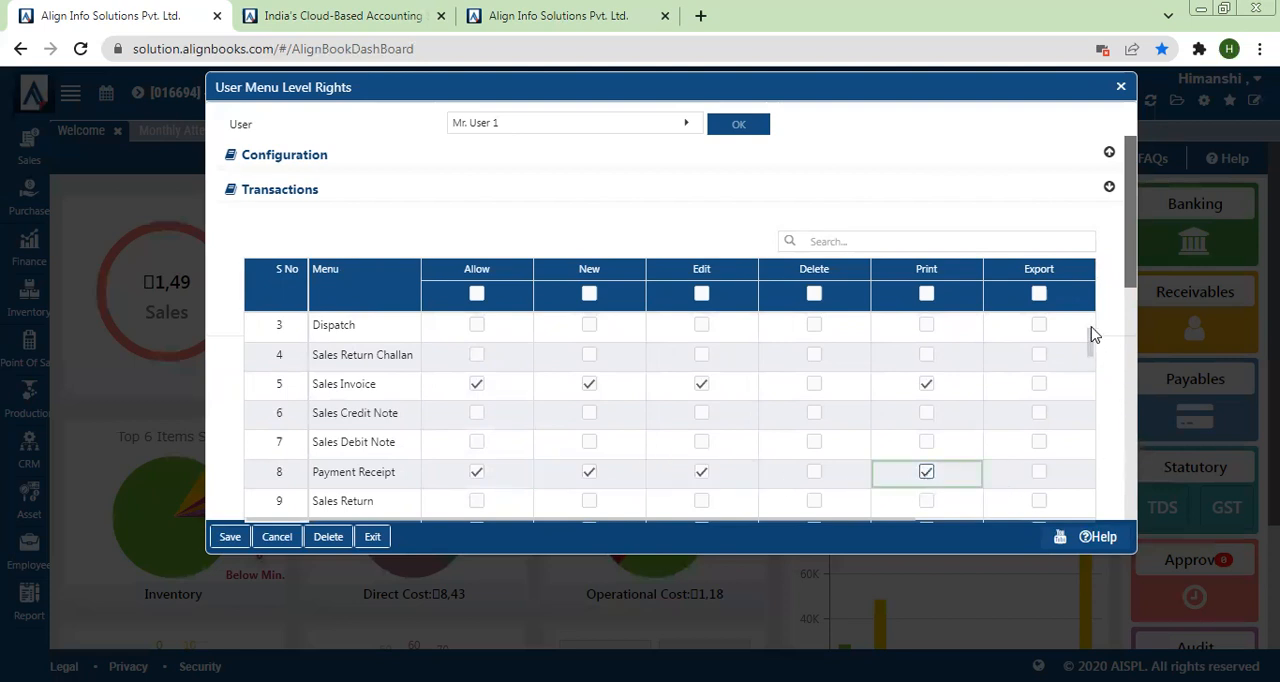
Step: Collapse the Customer group and grant User 1 the Allow, New, Edit and Print rights for POS Invoice
left_click_drag(1093, 355, 1100, 435)
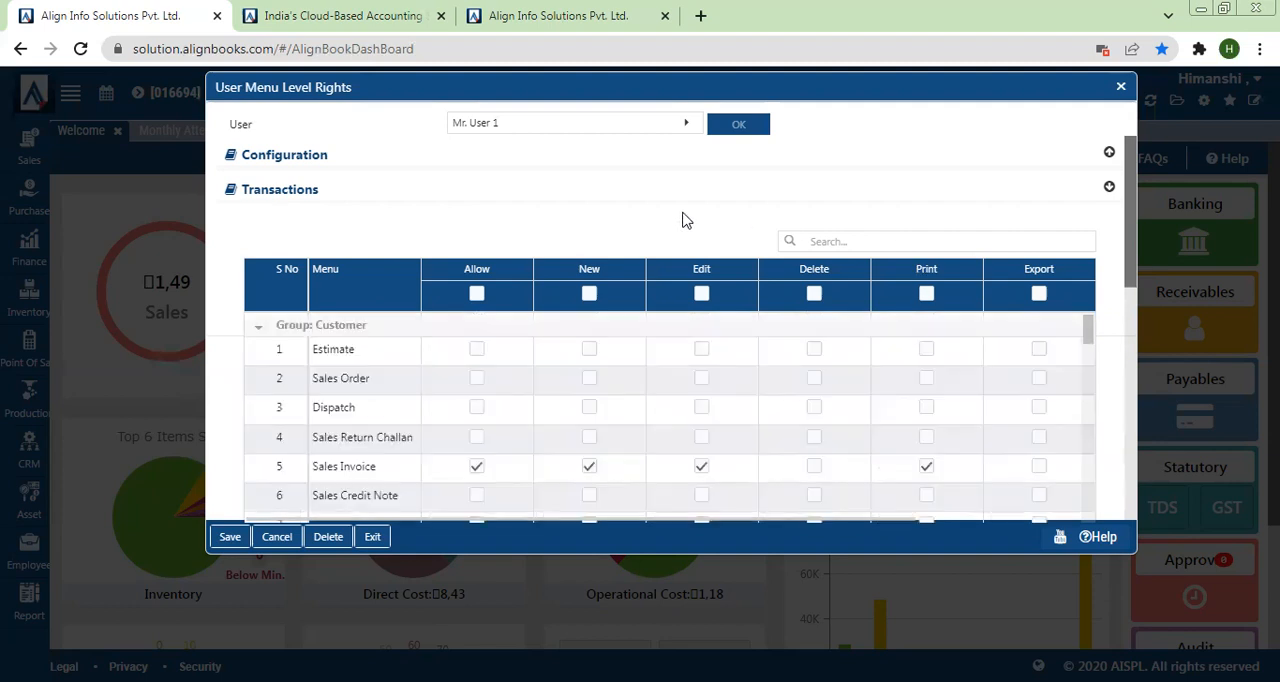
left_click(268, 326)
scroll(316, 366, "down", 1)
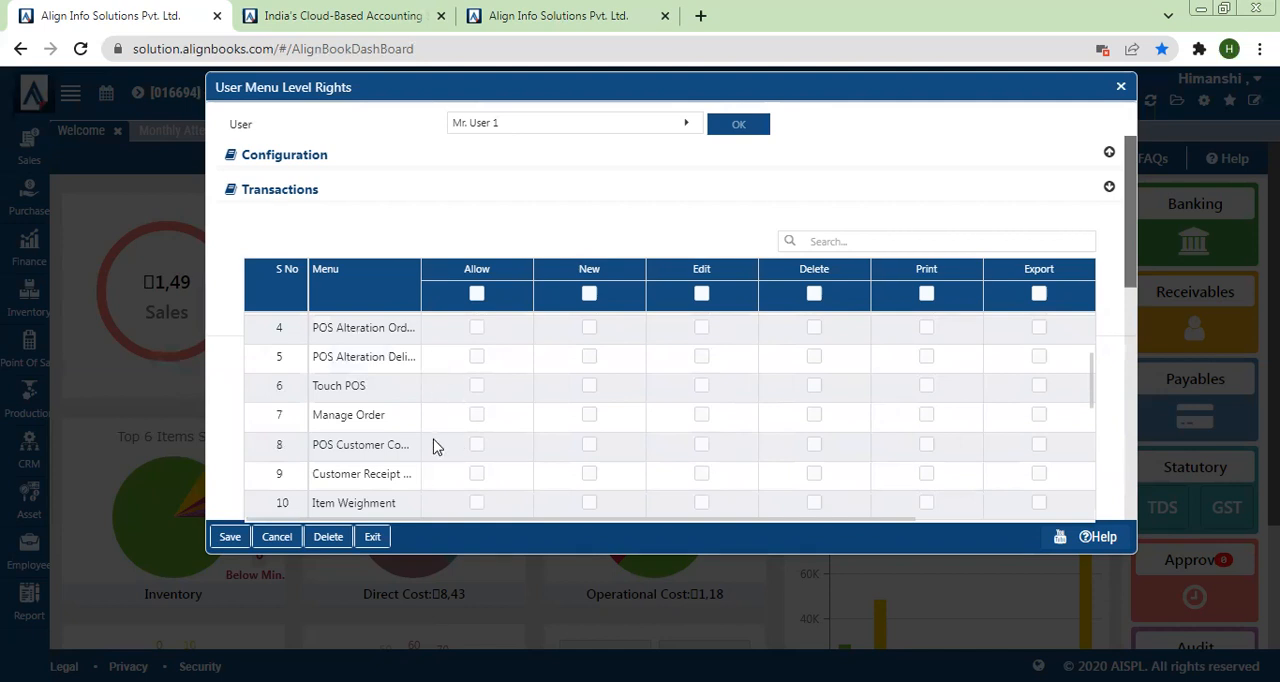
left_click_drag(1092, 392, 1088, 351)
left_click(477, 391)
left_click(588, 392)
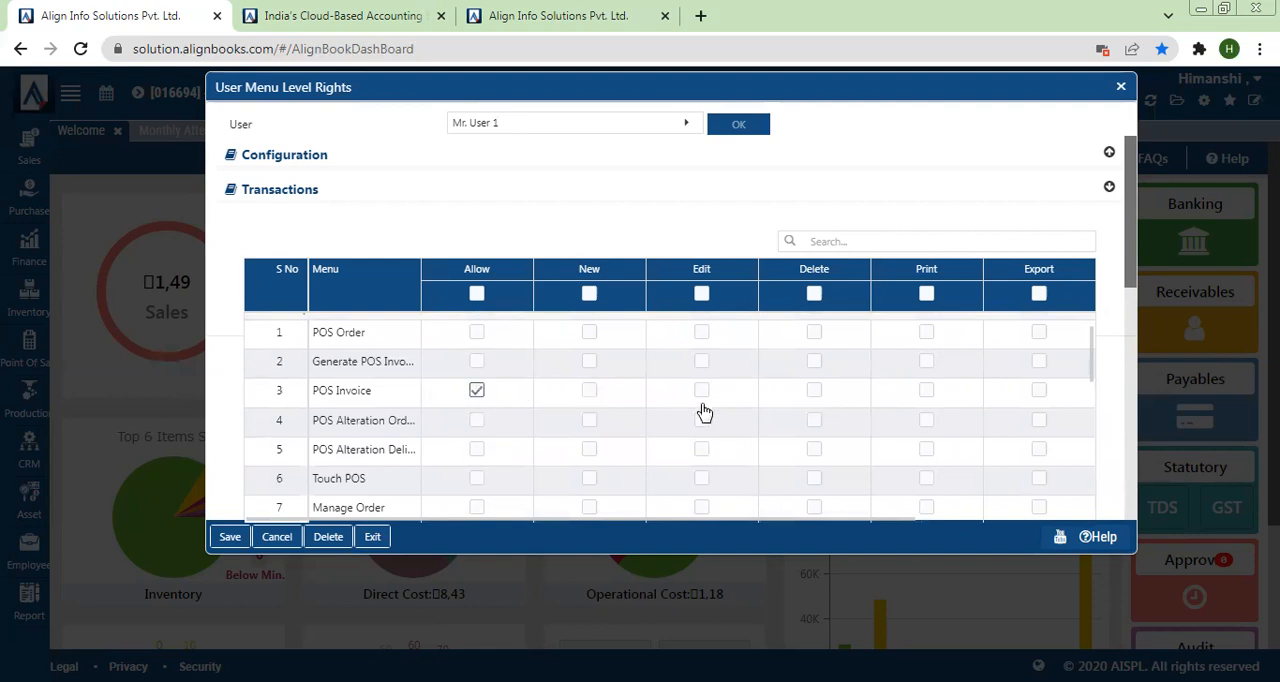
left_click(702, 391)
left_click(927, 392)
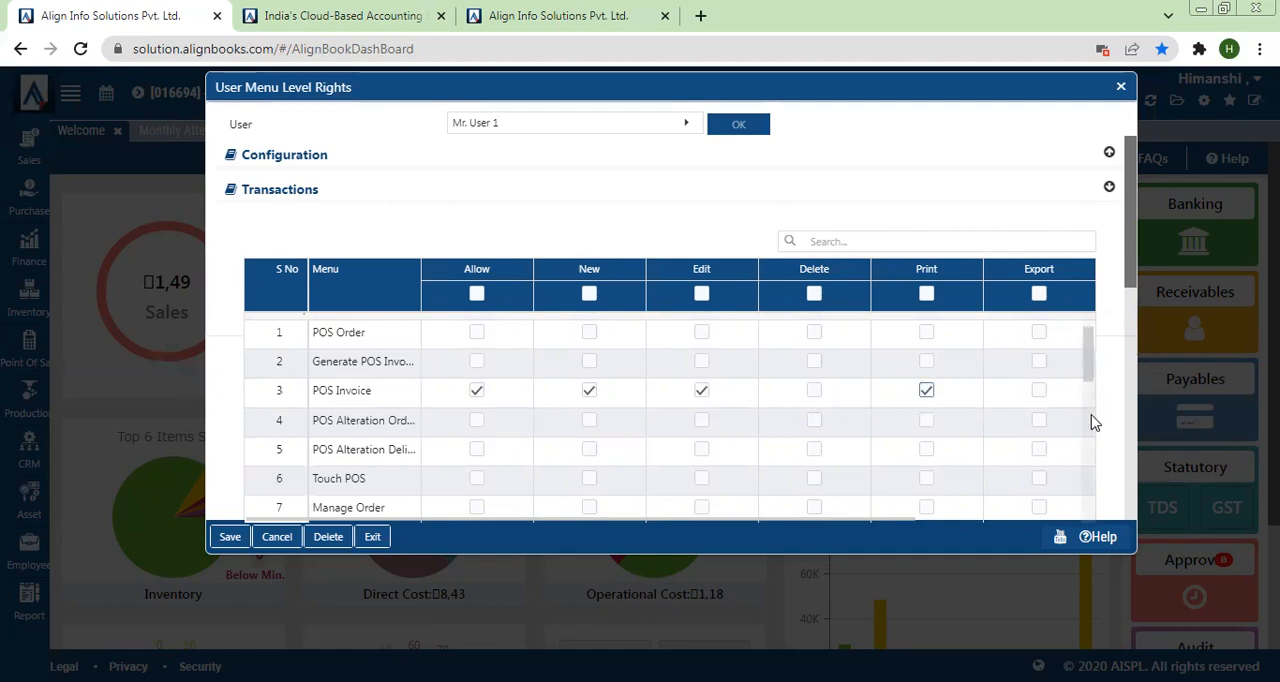
Step: Grant User 1 the Allow, New, Edit and Print rights for Purchase Order and Purchase Bill in the Supplier group of Transactions
scroll(1094, 423, "down", 3)
left_click_drag(1094, 437, 1094, 447)
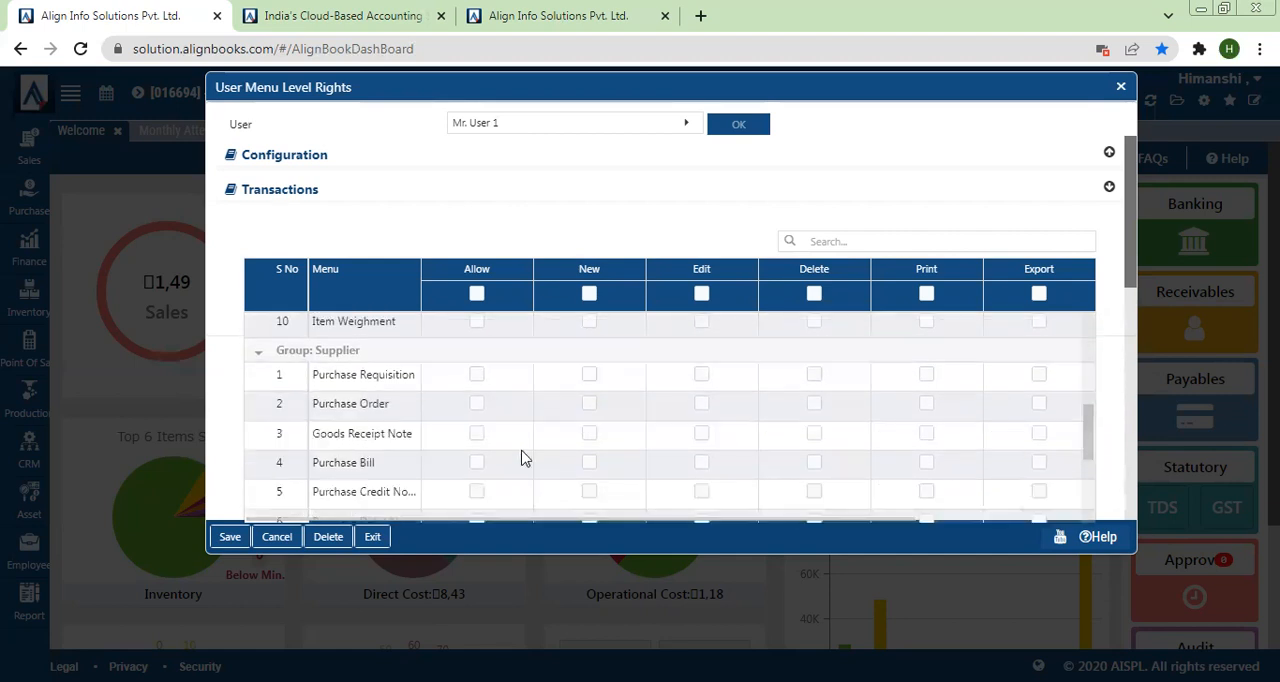
left_click(477, 404)
left_click(477, 464)
left_click(589, 408)
left_click(585, 465)
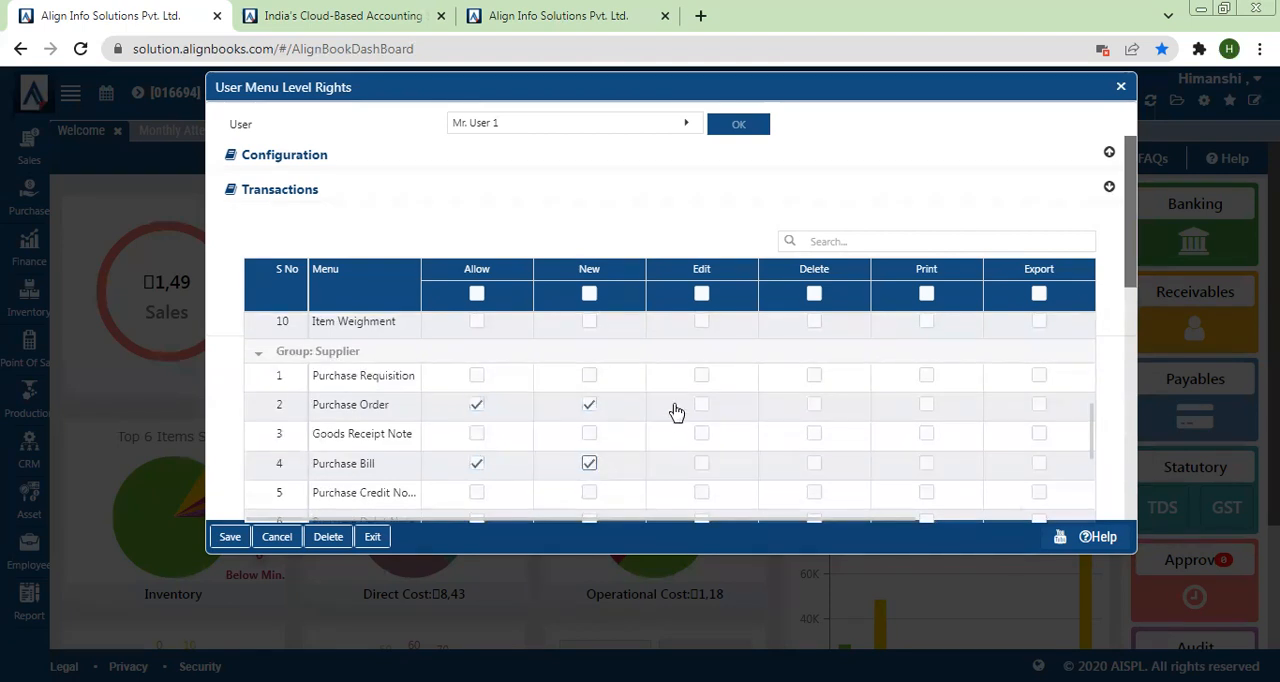
left_click(704, 465)
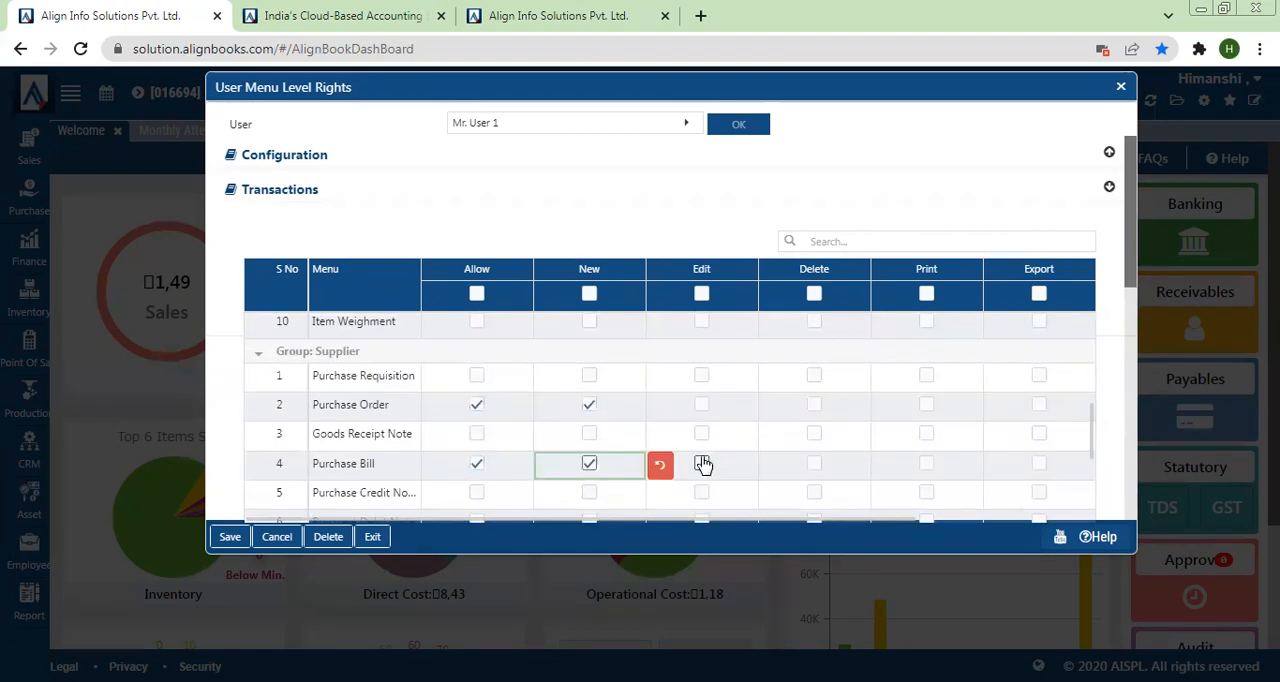
left_click(704, 465)
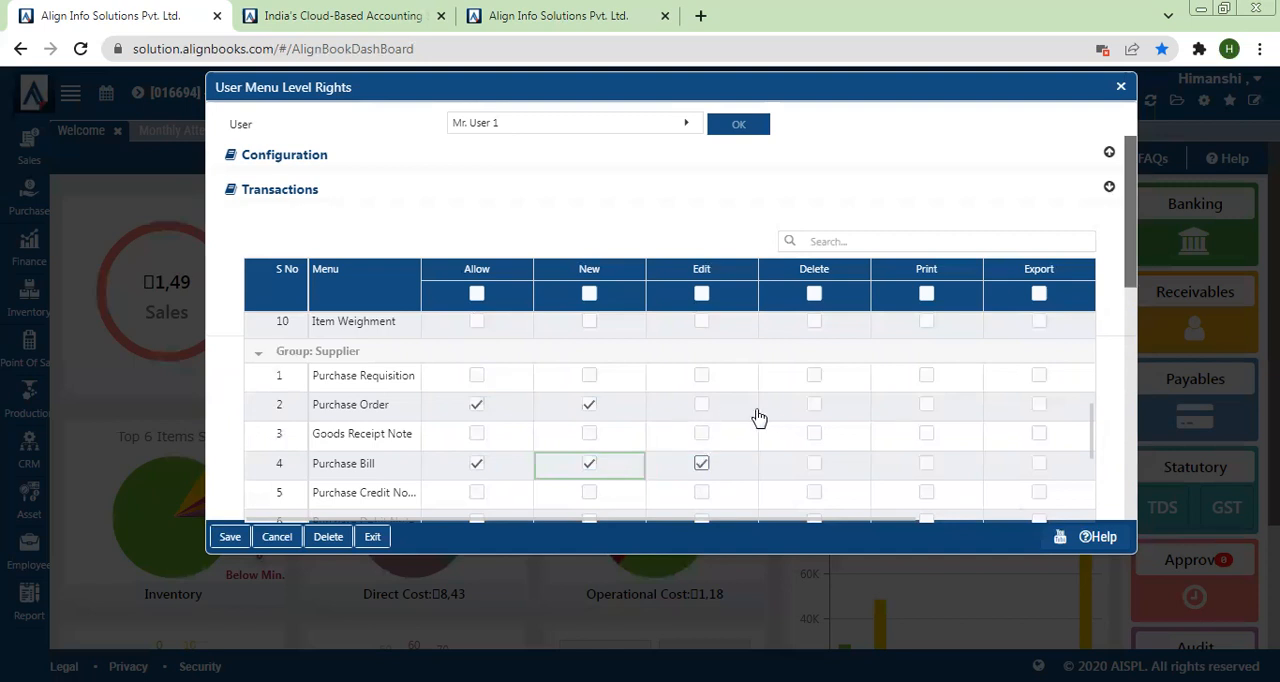
left_click(703, 408)
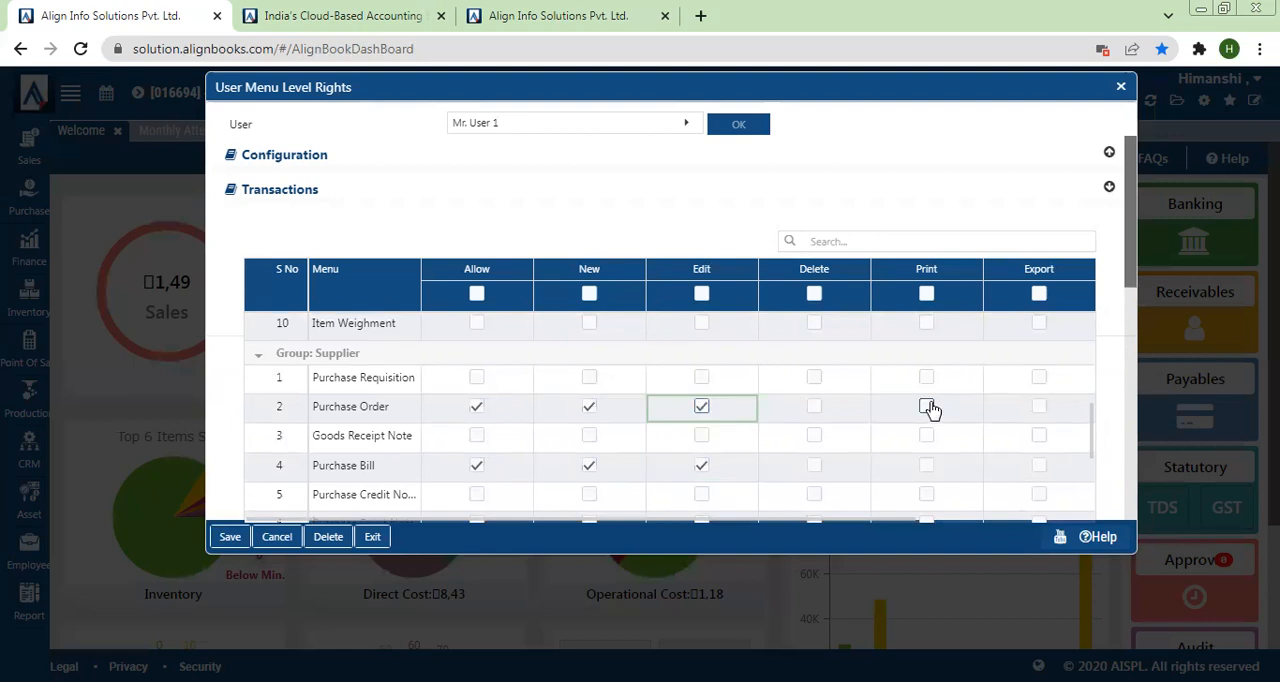
left_click(924, 470)
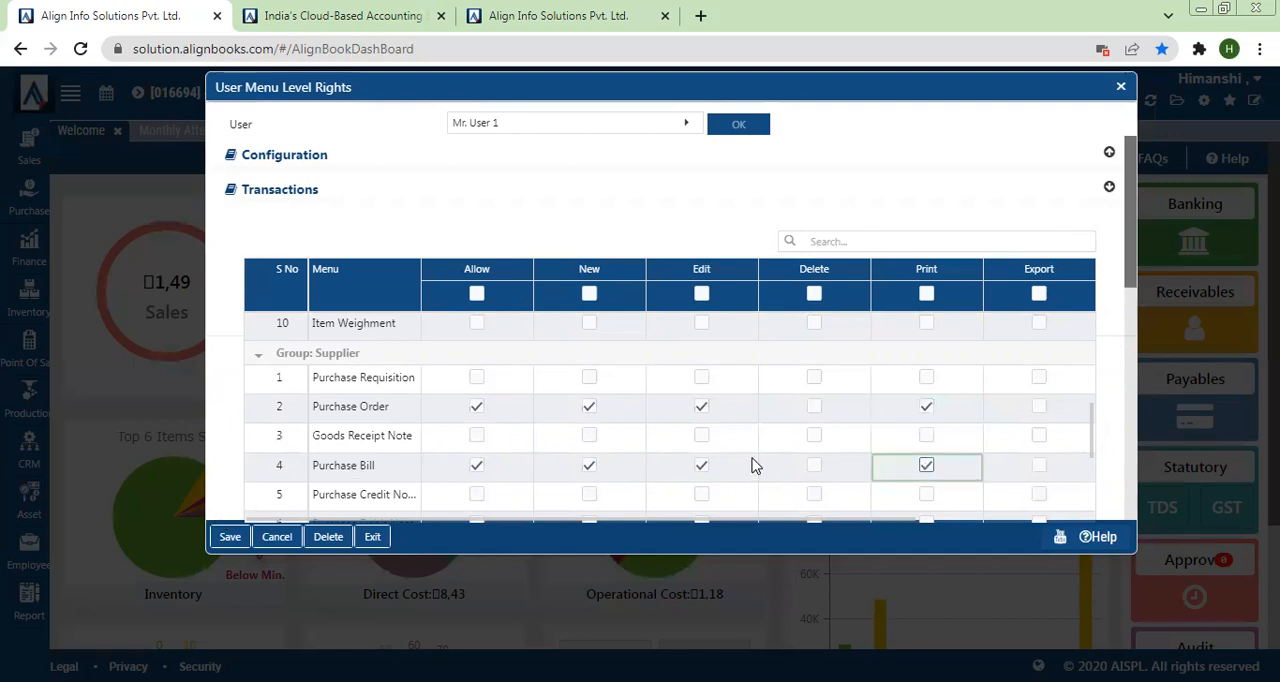
Step: Search the Masters rights for POS and grant User 1 Allow, New, Edit, Delete and Print on the POS Customer Master
scroll(1130, 380, "down", 4)
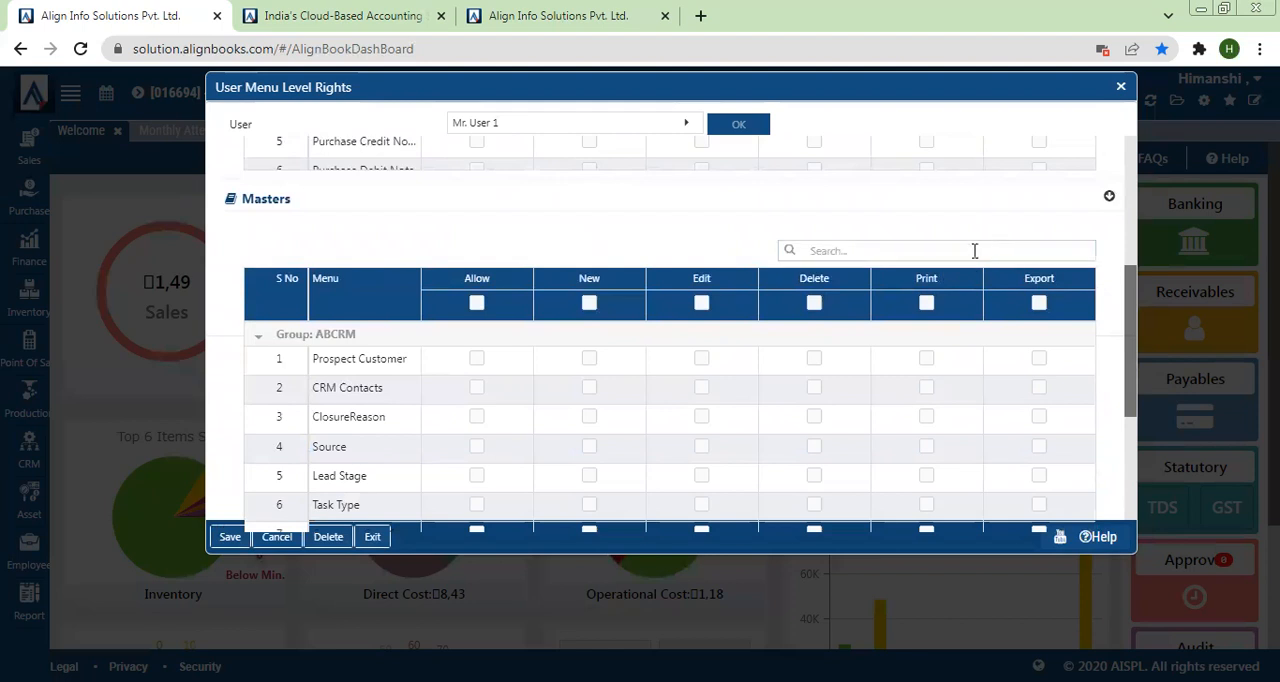
left_click(961, 252)
type("P")
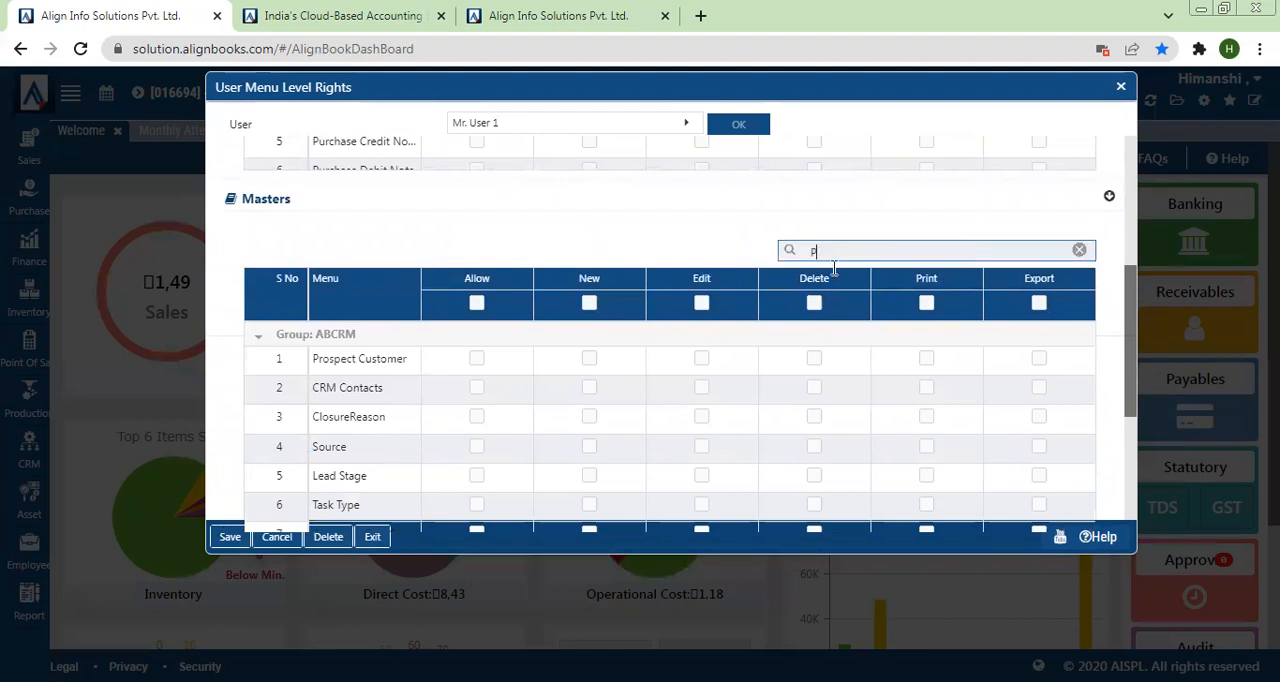
type("OS")
scroll(849, 260, "up", 3)
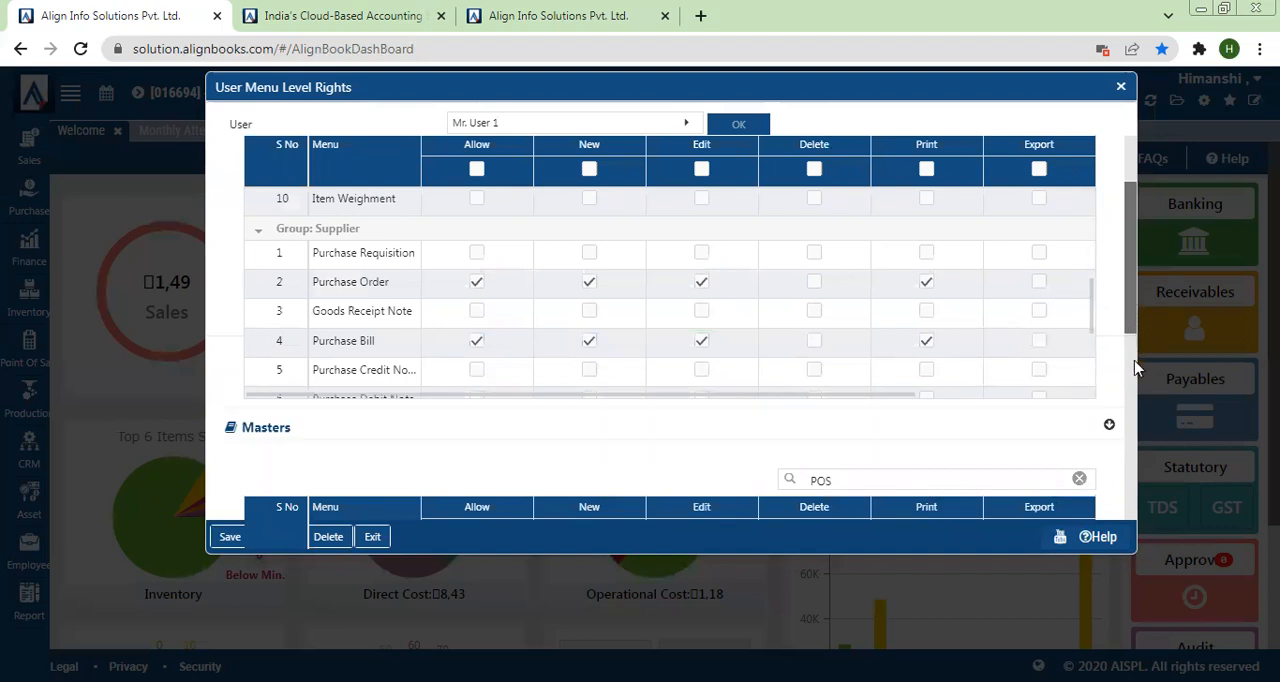
scroll(1134, 371, "down", 3)
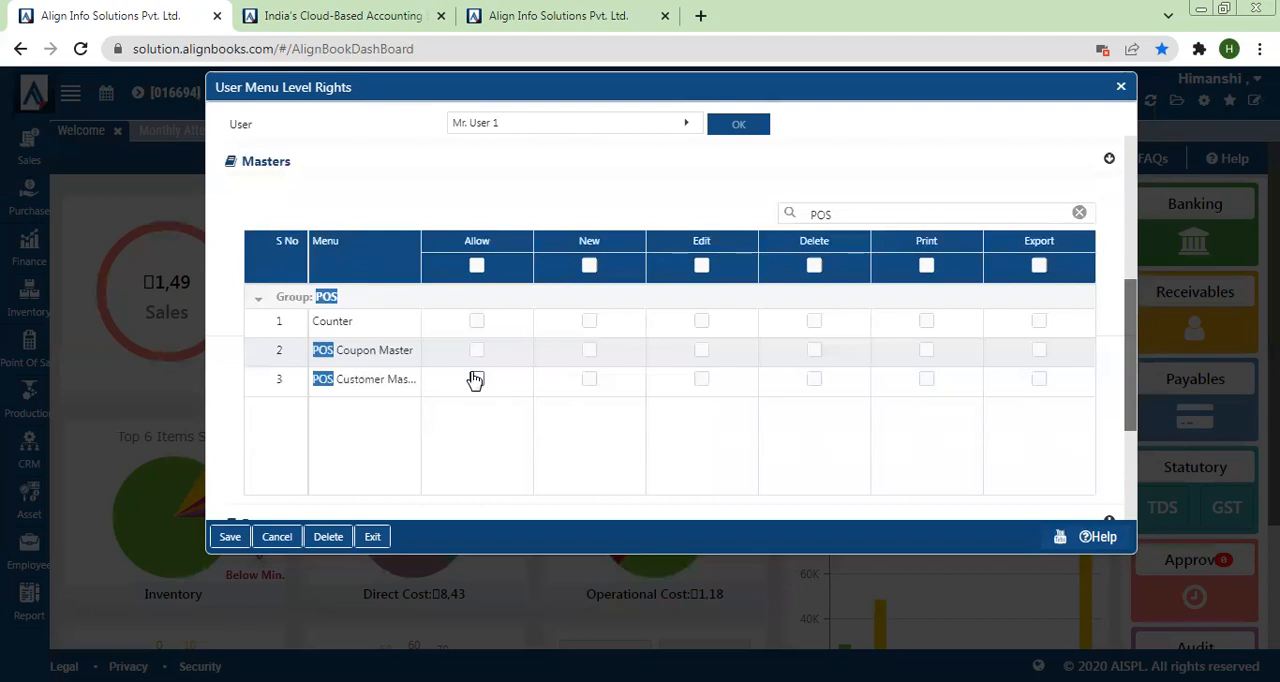
left_click(476, 380)
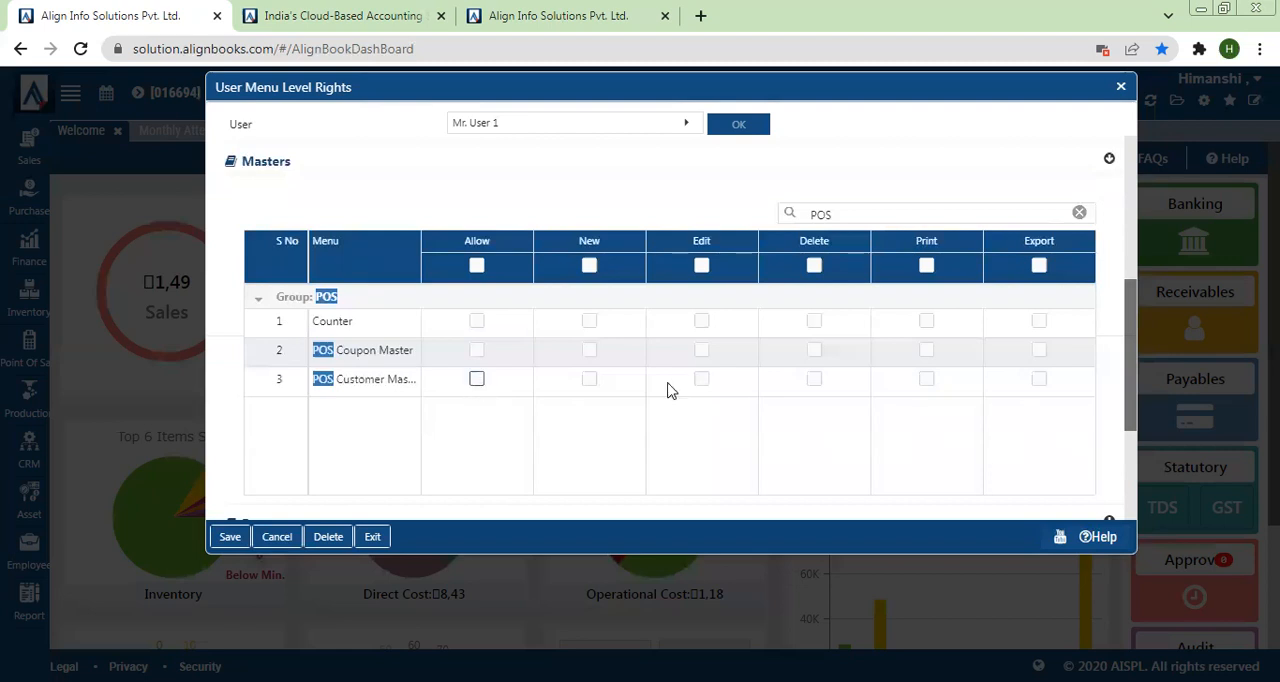
left_click(589, 380)
left_click(814, 380)
left_click(702, 380)
left_click(926, 380)
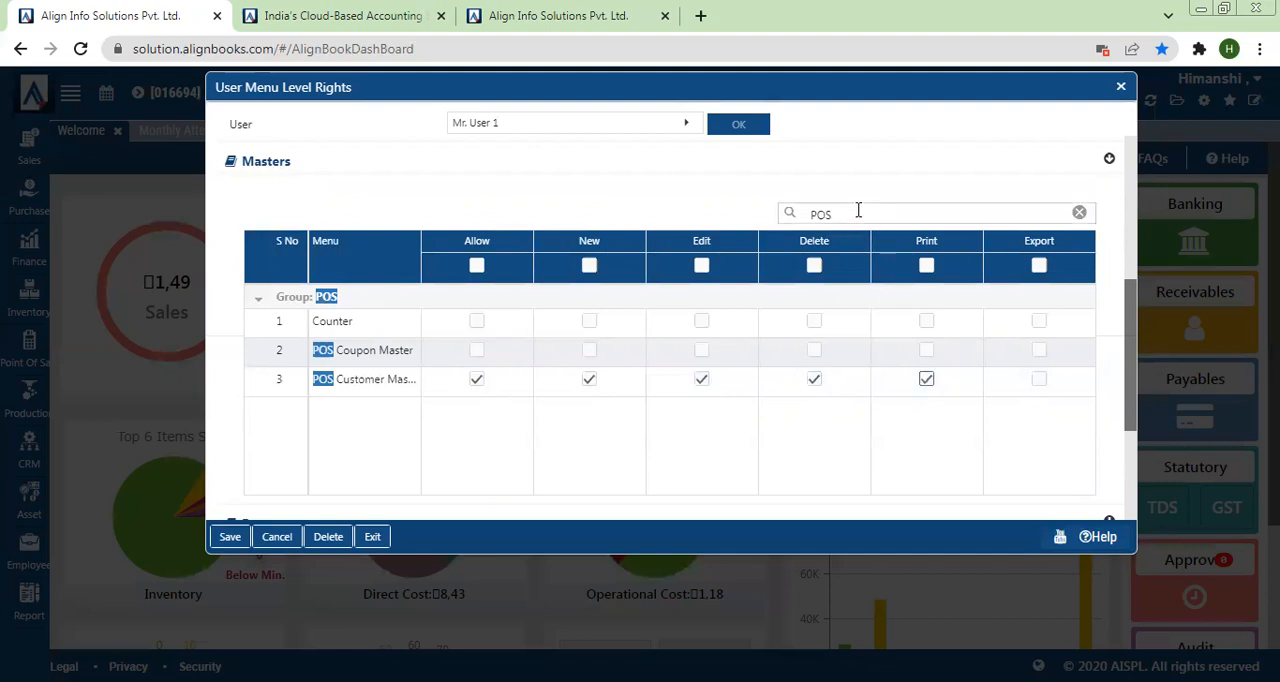
Step: Search the Masters rights for Customer, grant Allow, New, Edit and Print on the Customer master, and save User 1's menu rights
left_click_drag(857, 214, 743, 220)
type("customer")
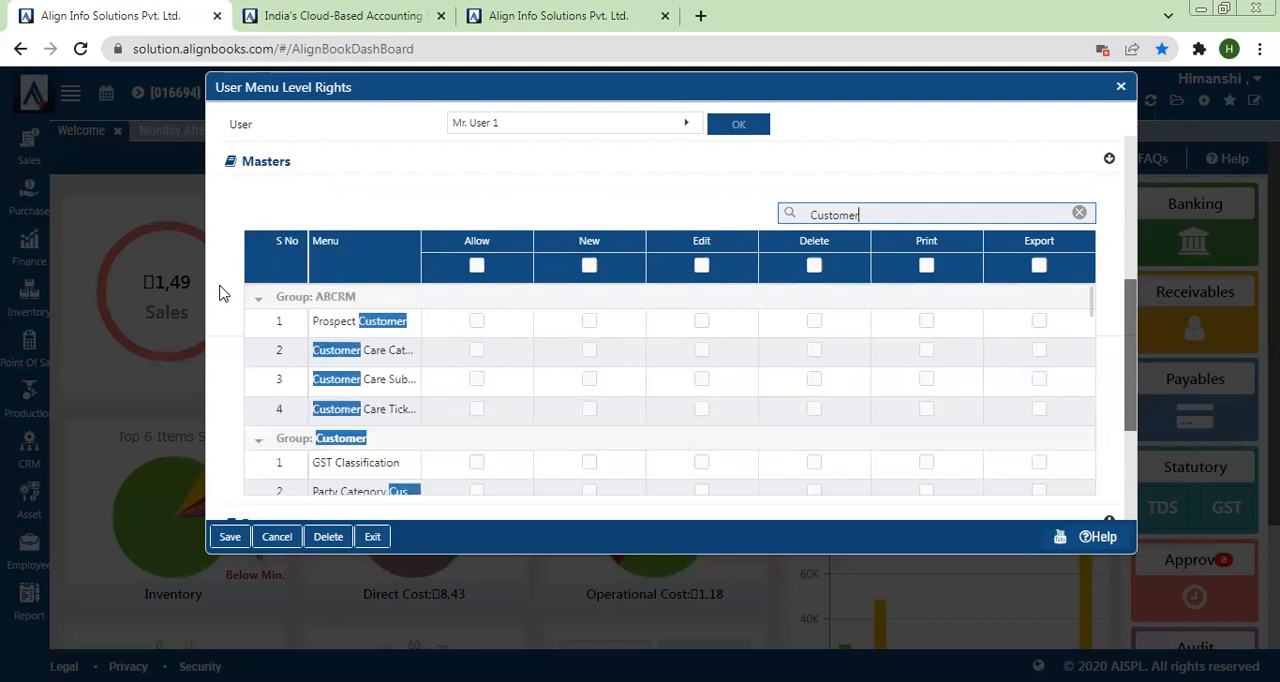
left_click(259, 305)
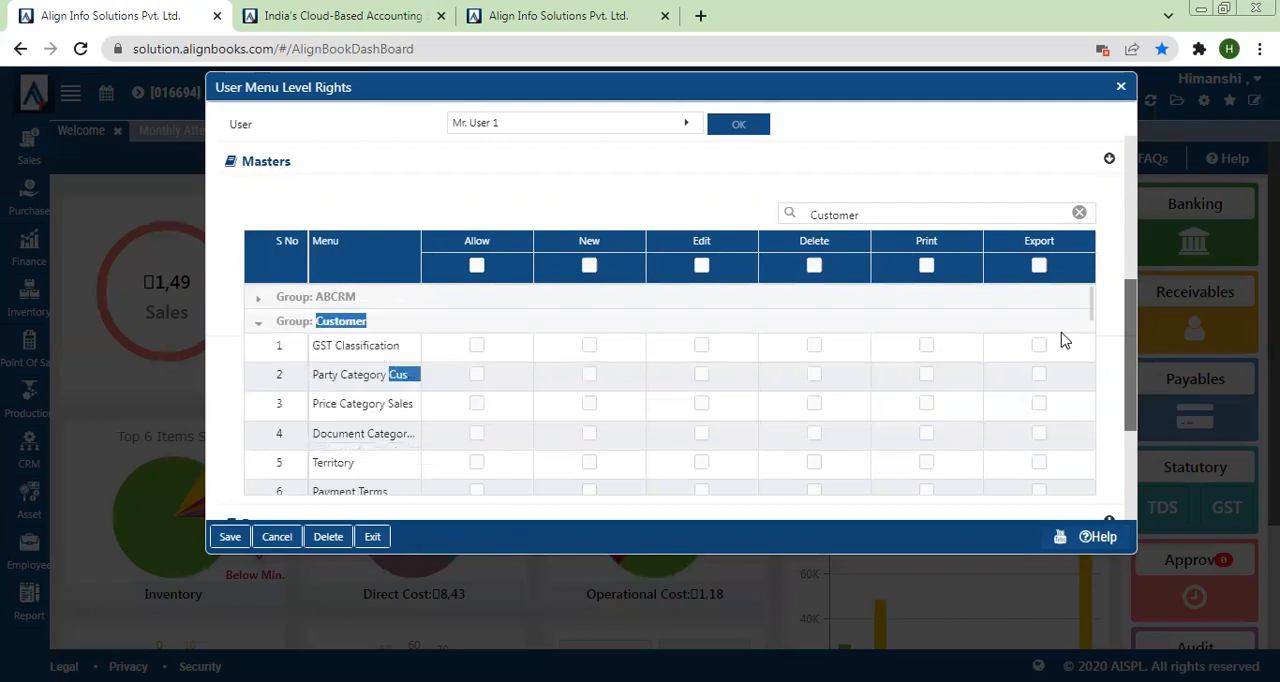
left_click_drag(1094, 325, 1090, 456)
left_click(476, 410)
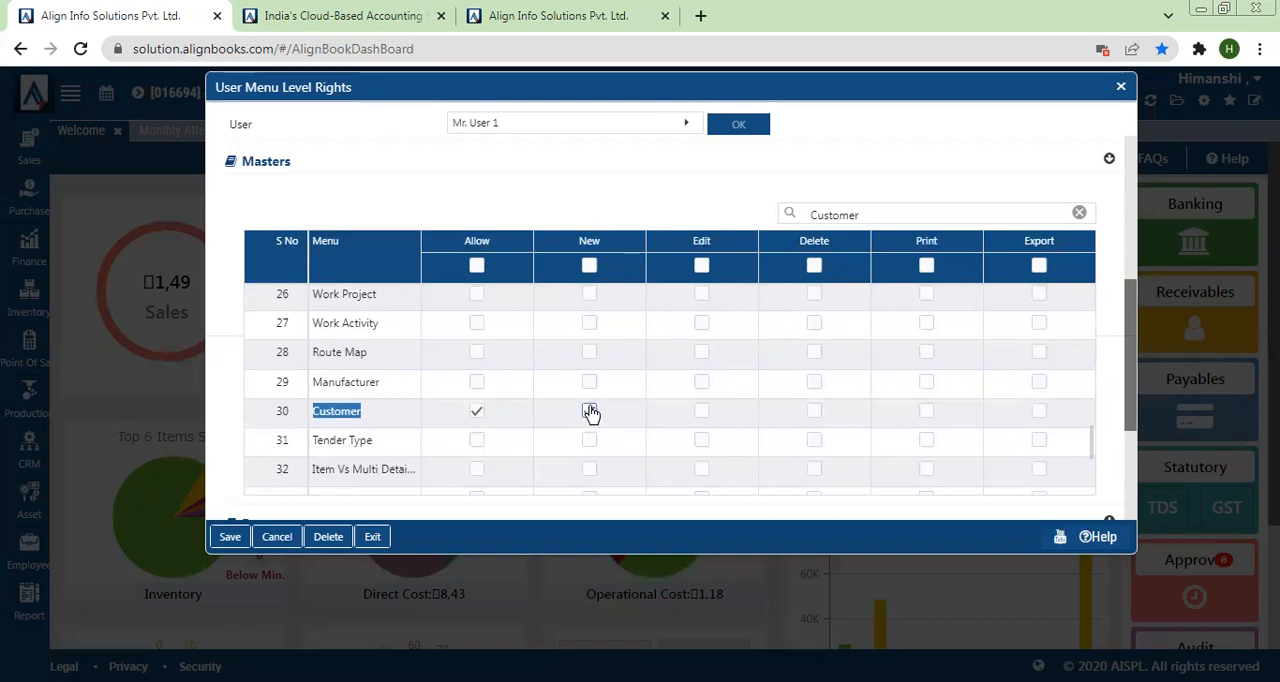
left_click(589, 411)
left_click(702, 416)
left_click(927, 414)
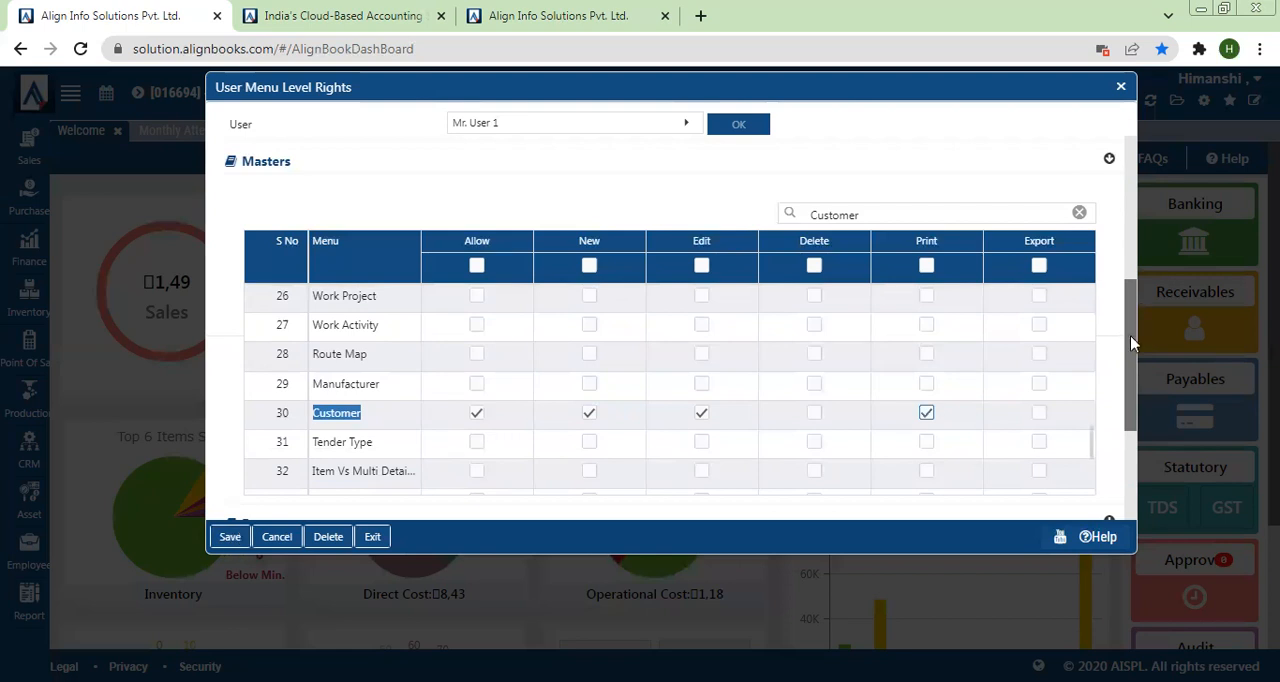
left_click_drag(1131, 343, 1131, 514)
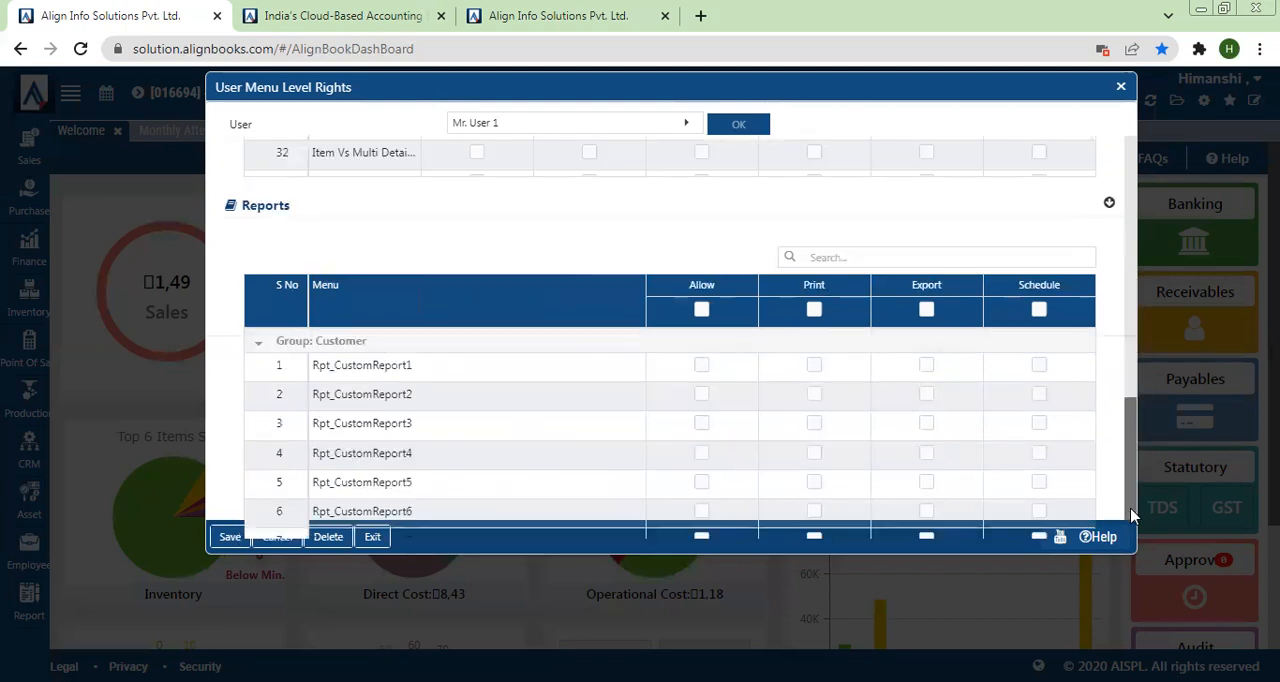
left_click(229, 540)
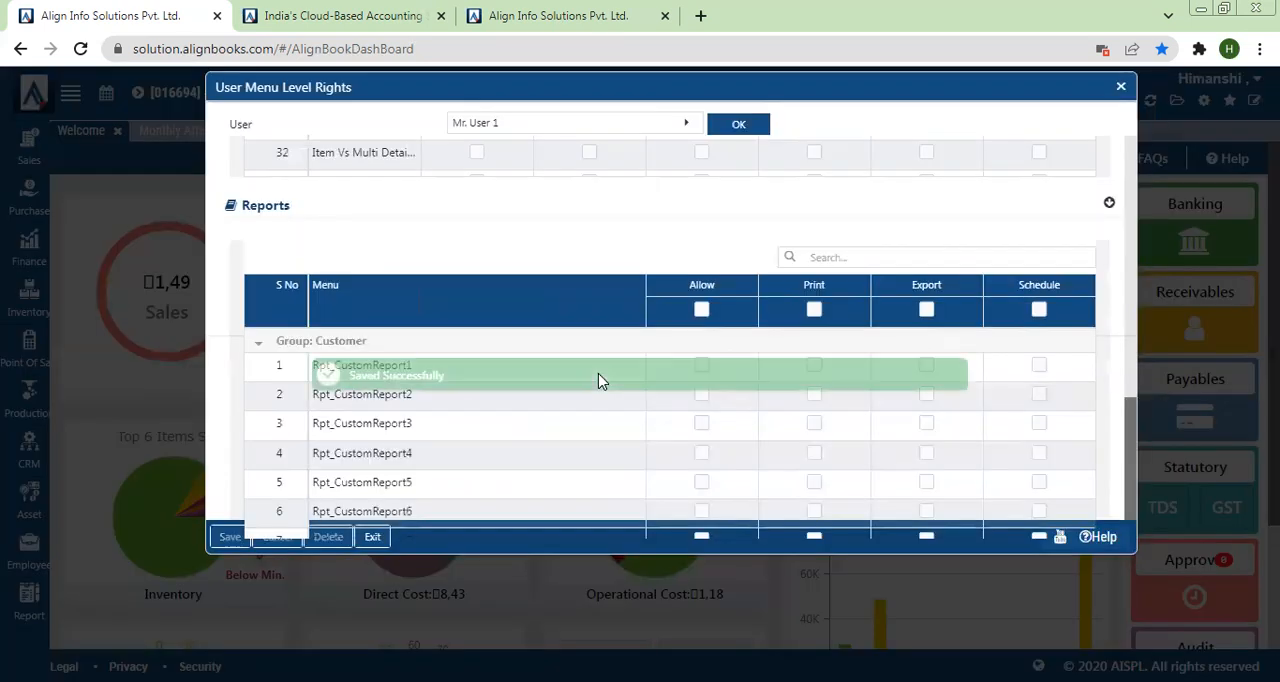
Step: Switch to User 1's browser session and log out of it
left_click(500, 15)
left_click(1225, 80)
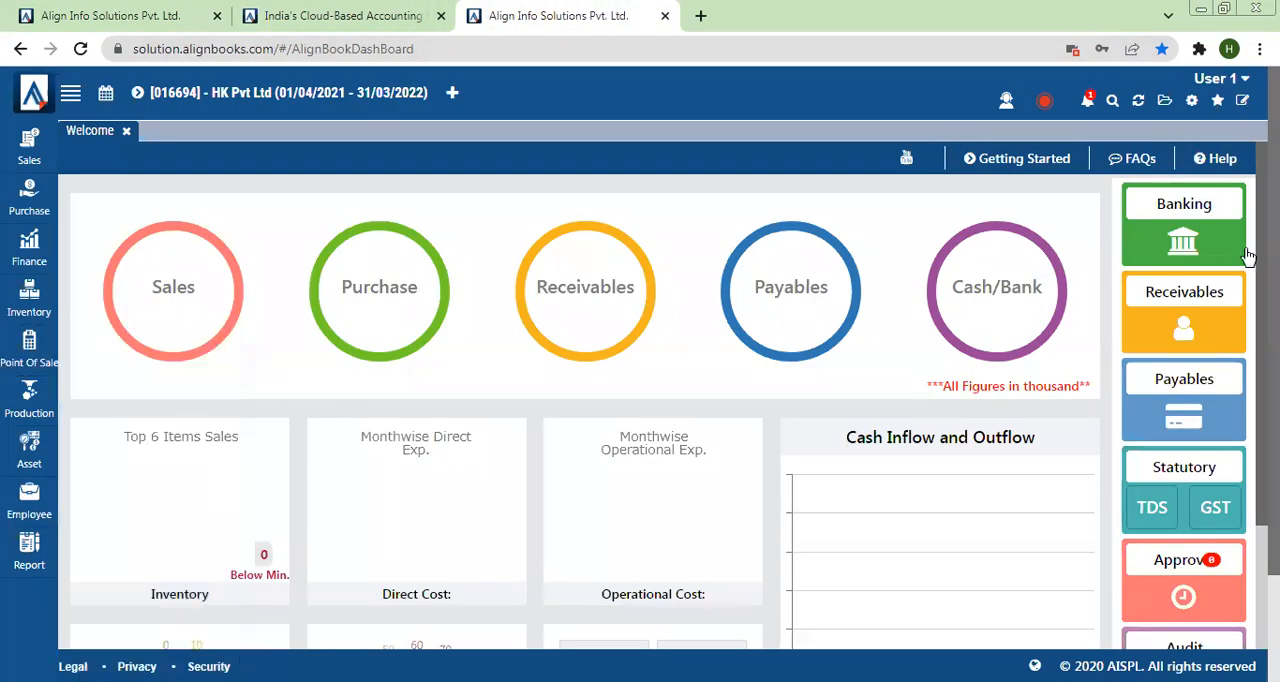
left_click(1218, 272)
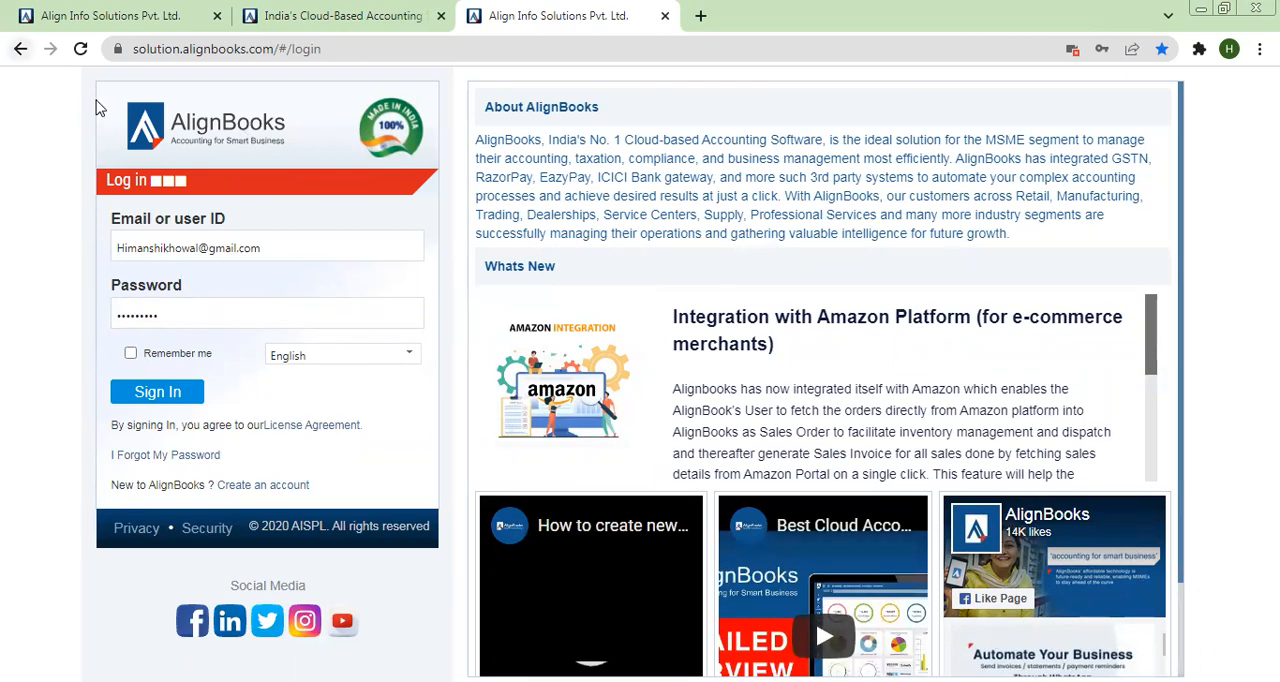
Step: Replace the login credentials with User 1's user ID and account password, and sign in
left_click_drag(281, 251, 69, 257)
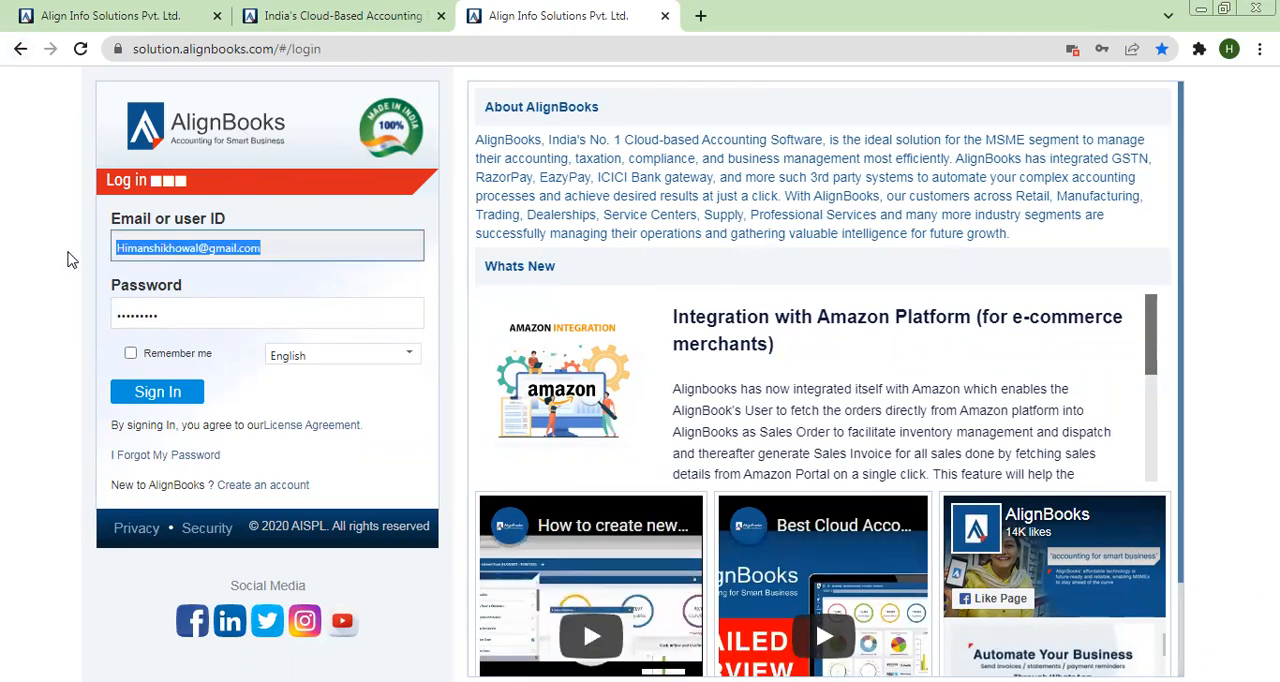
key("BackSpace")
type("Us")
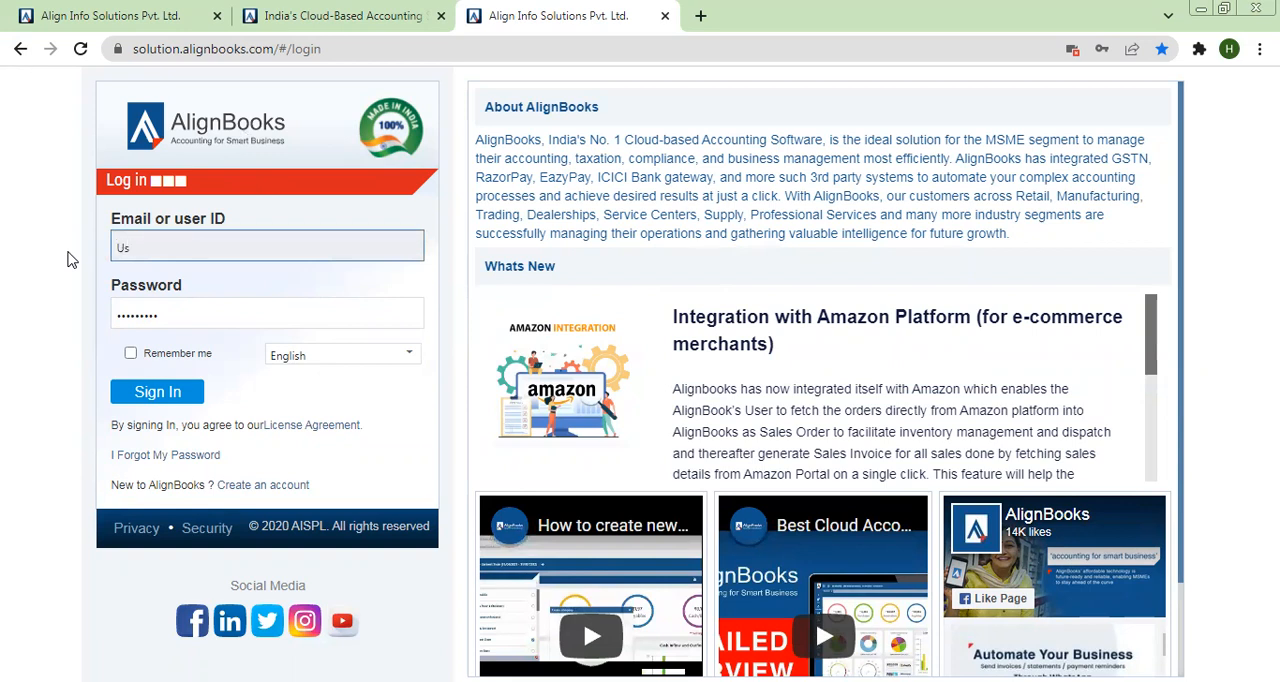
type("er1@sales")
key("Tab")
type("12345678910")
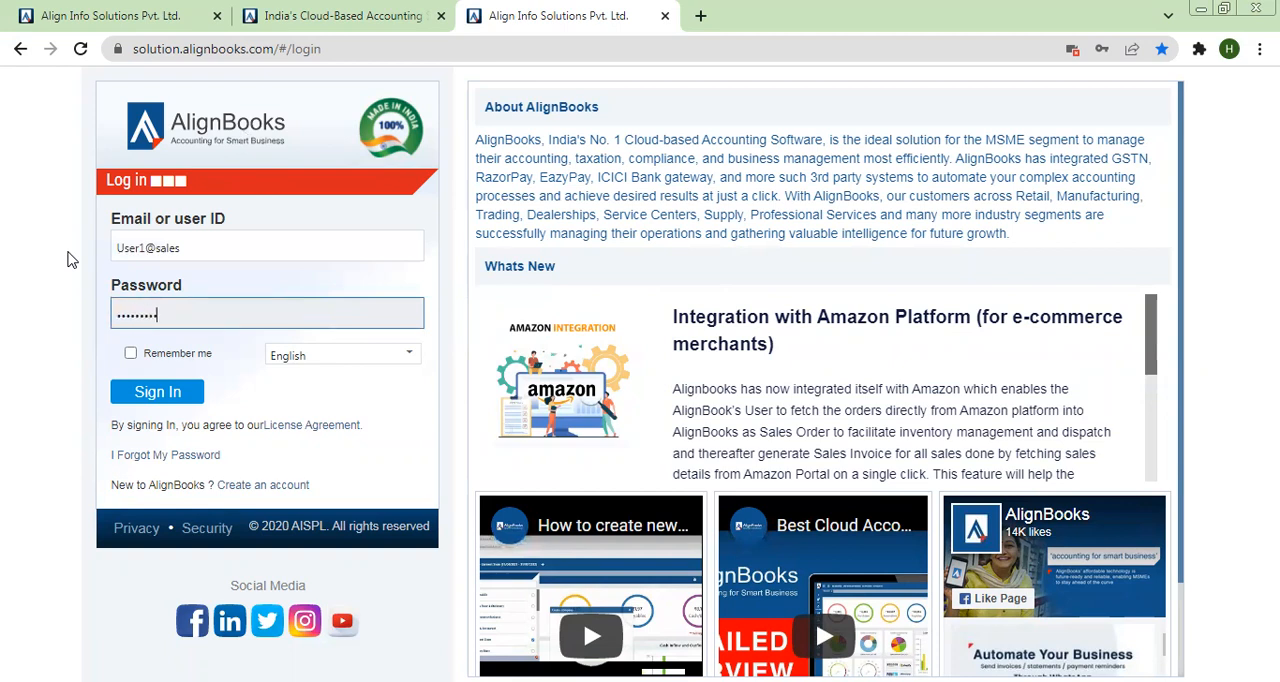
left_click(200, 398)
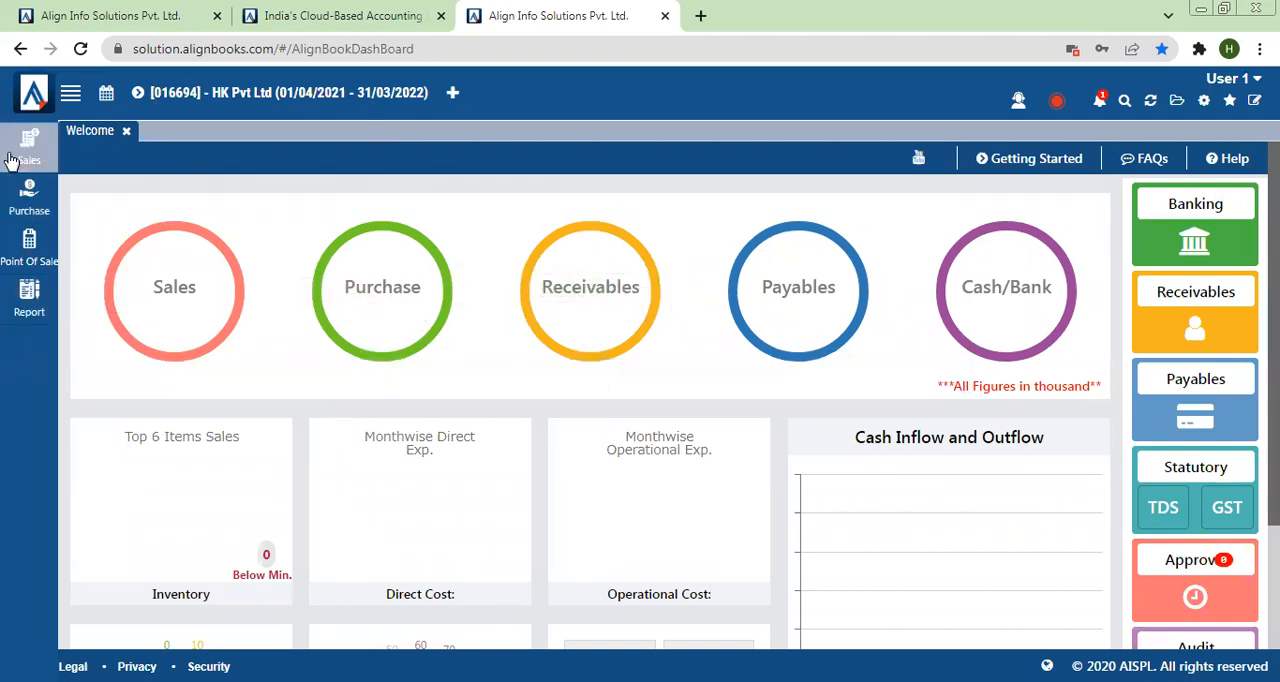
Step: Check the Sales, Purchase, Point Of Sale and Report menus available to User 1, including All Reports and its More Reports page
mouse_move(26, 152)
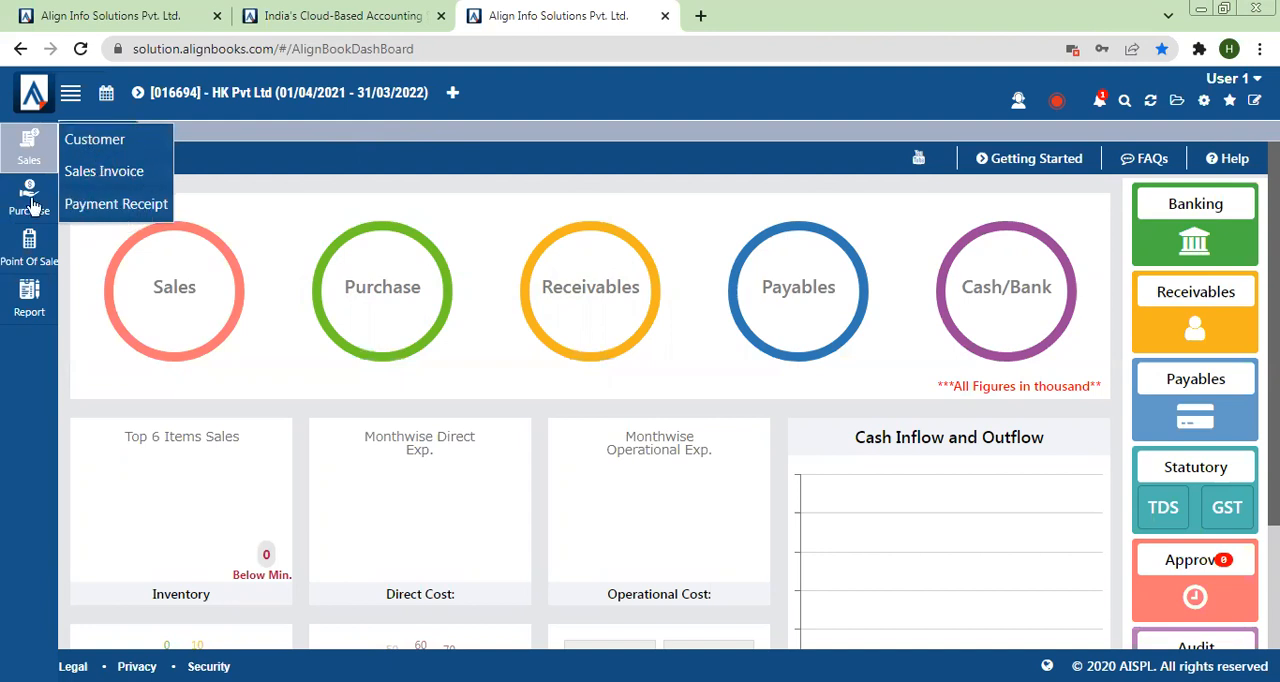
mouse_move(30, 205)
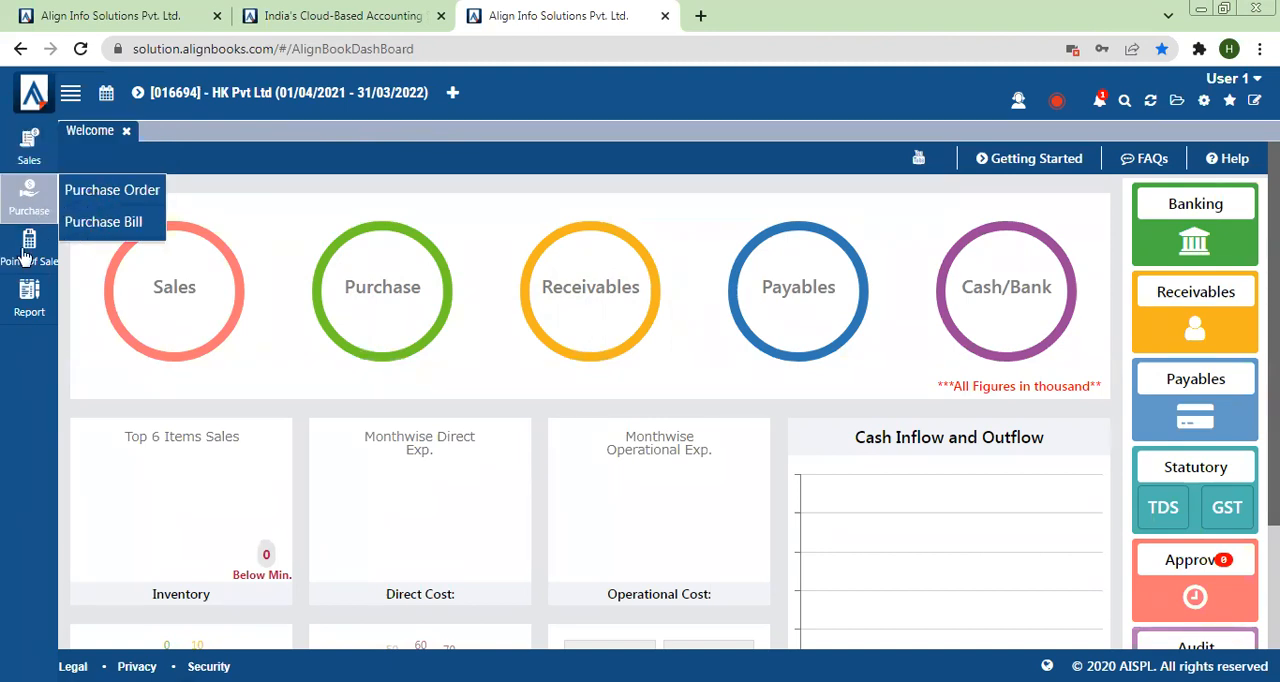
mouse_move(16, 268)
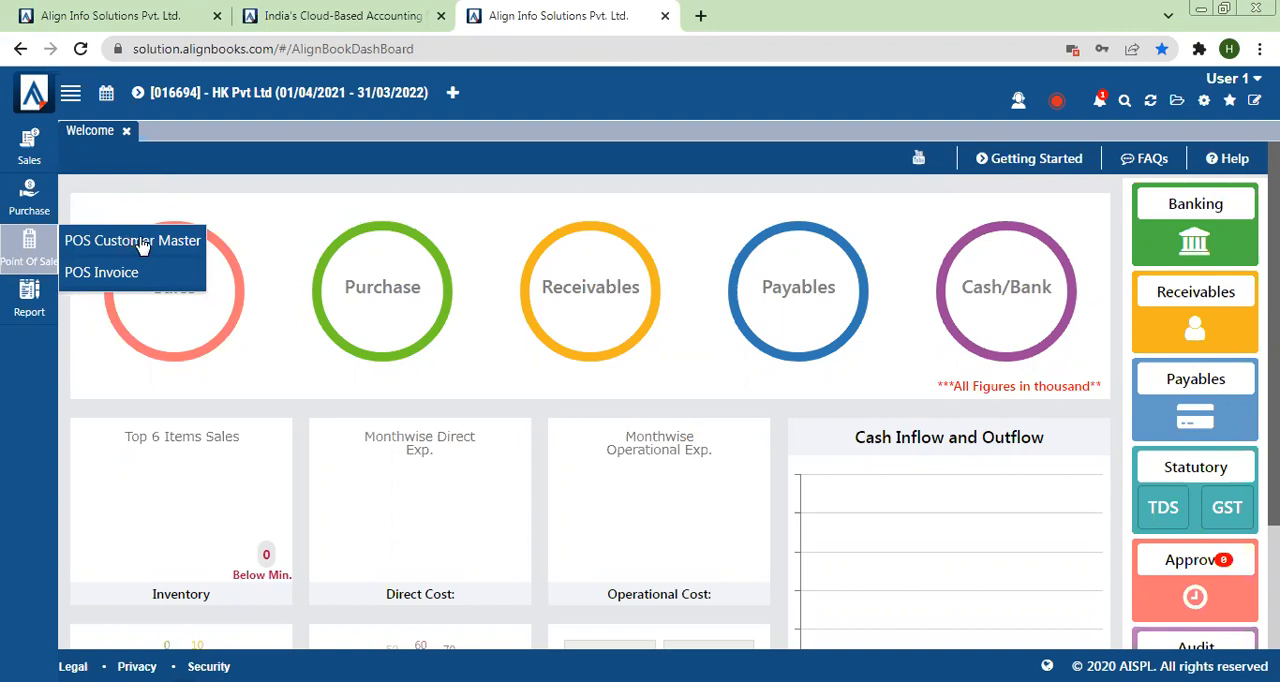
mouse_move(45, 305)
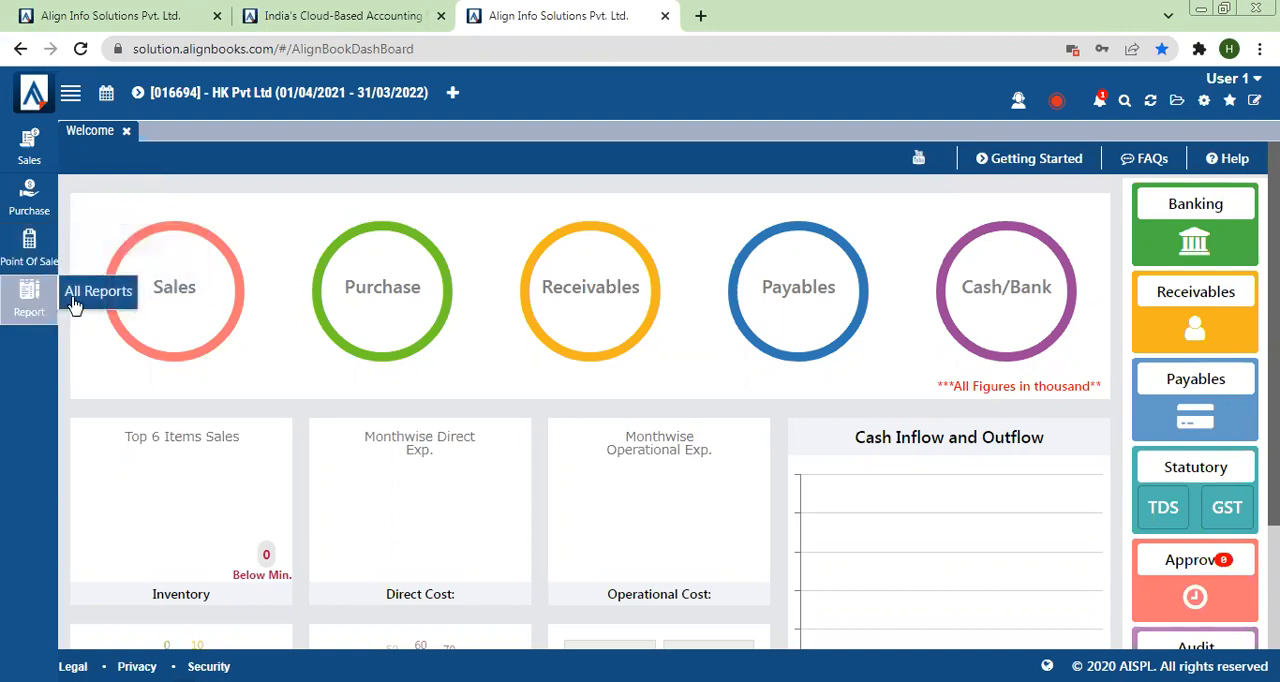
left_click(85, 296)
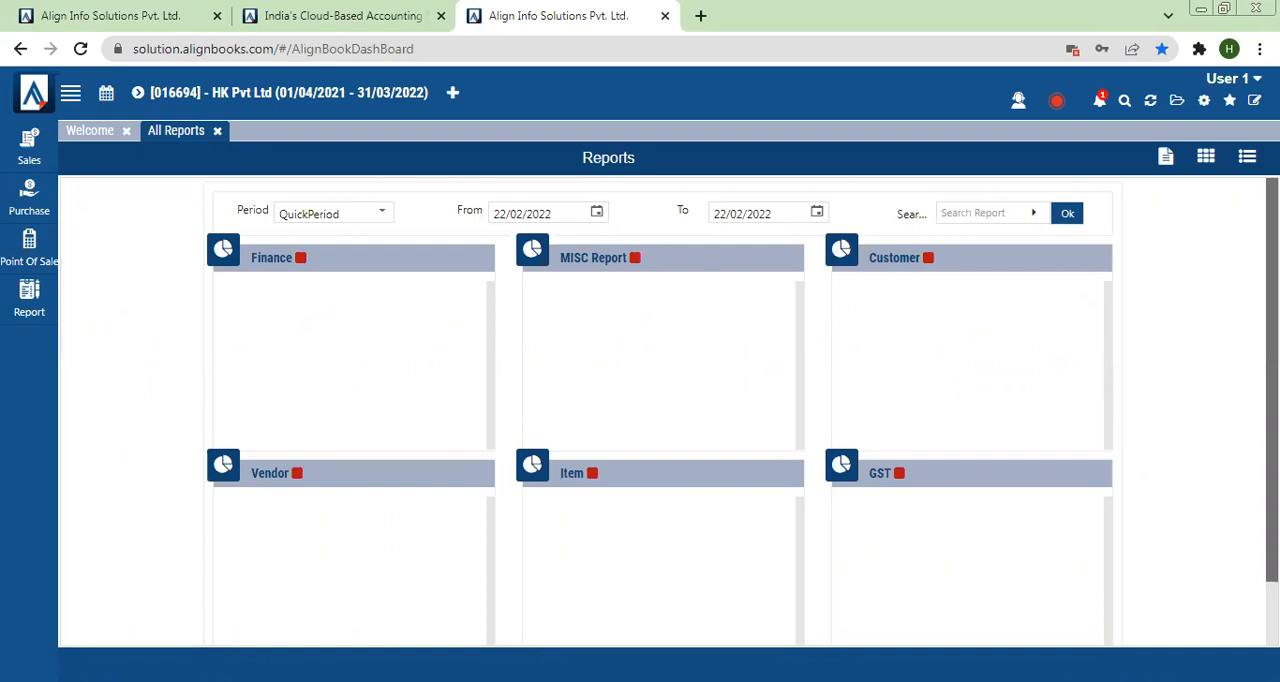
scroll(1134, 613, "down", 1)
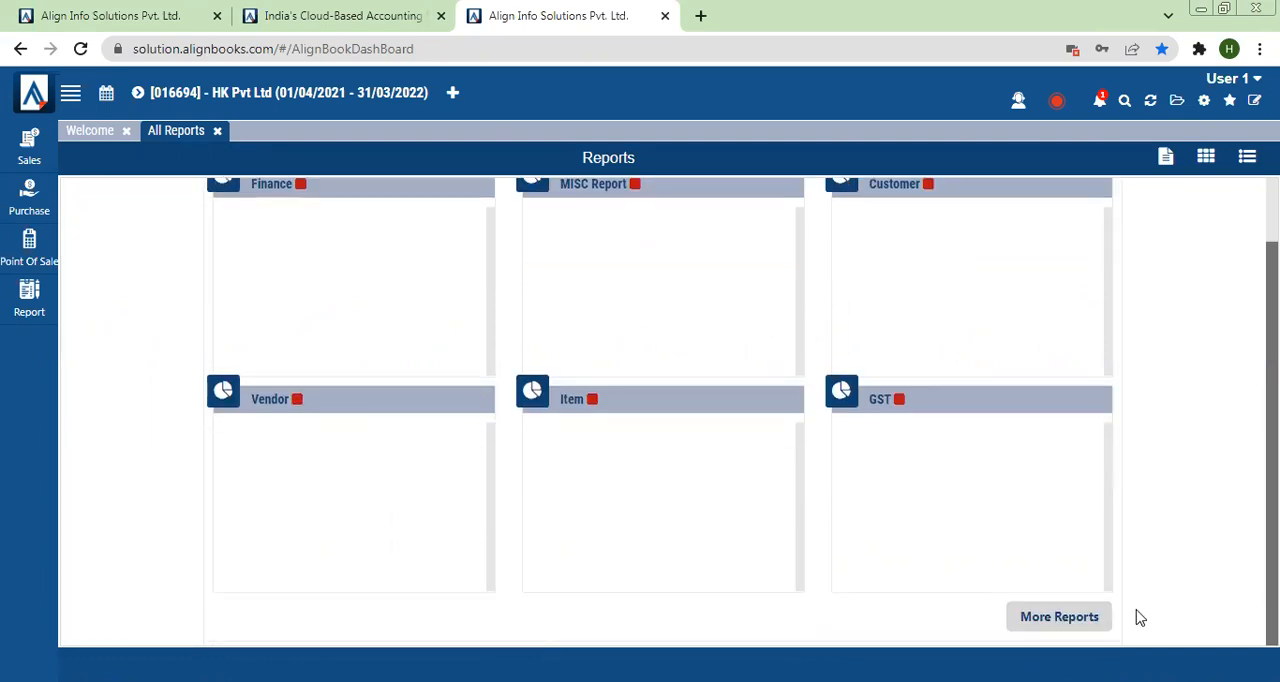
left_click(1069, 615)
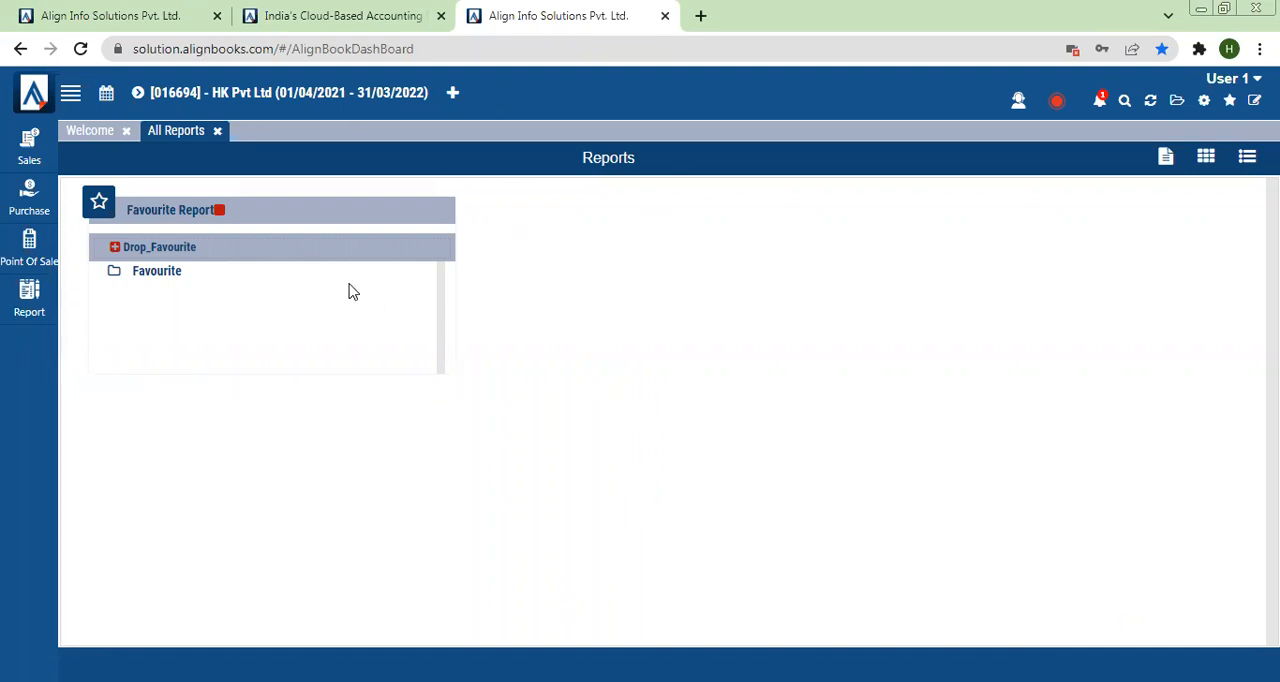
Step: Close User Menu Level Rights in the administrator's session and open Sales Invoice in User 1's session
left_click(130, 10)
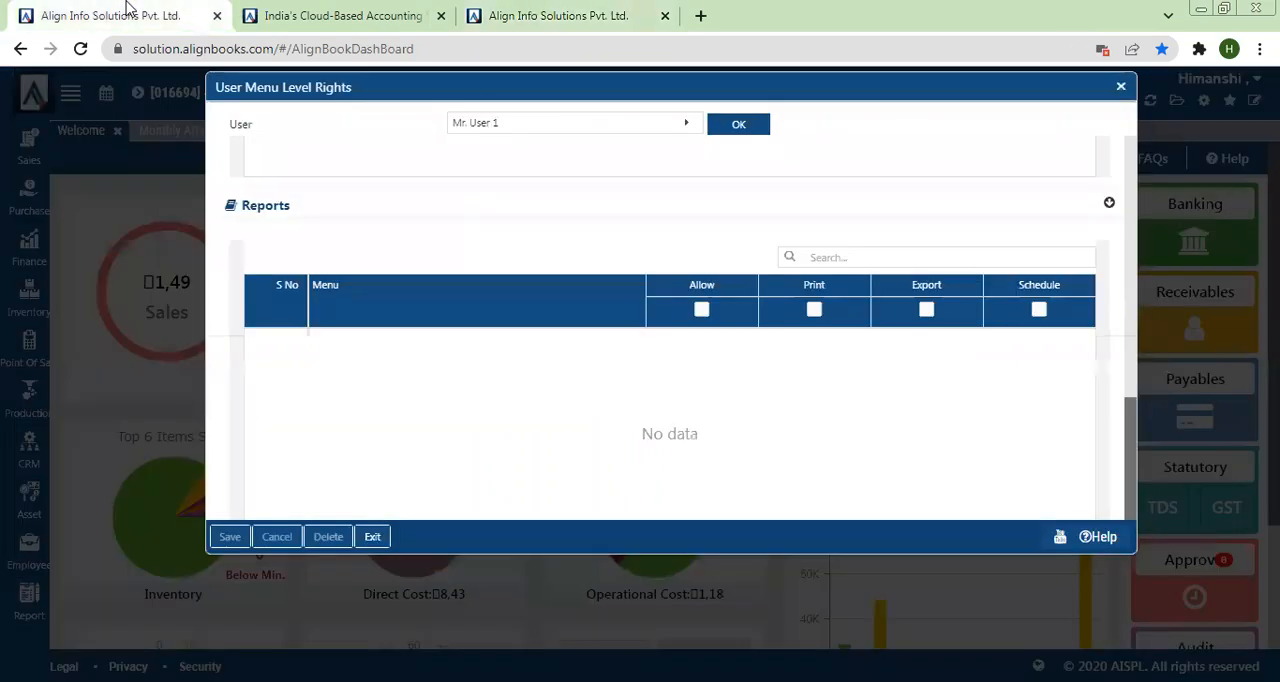
left_click(1121, 88)
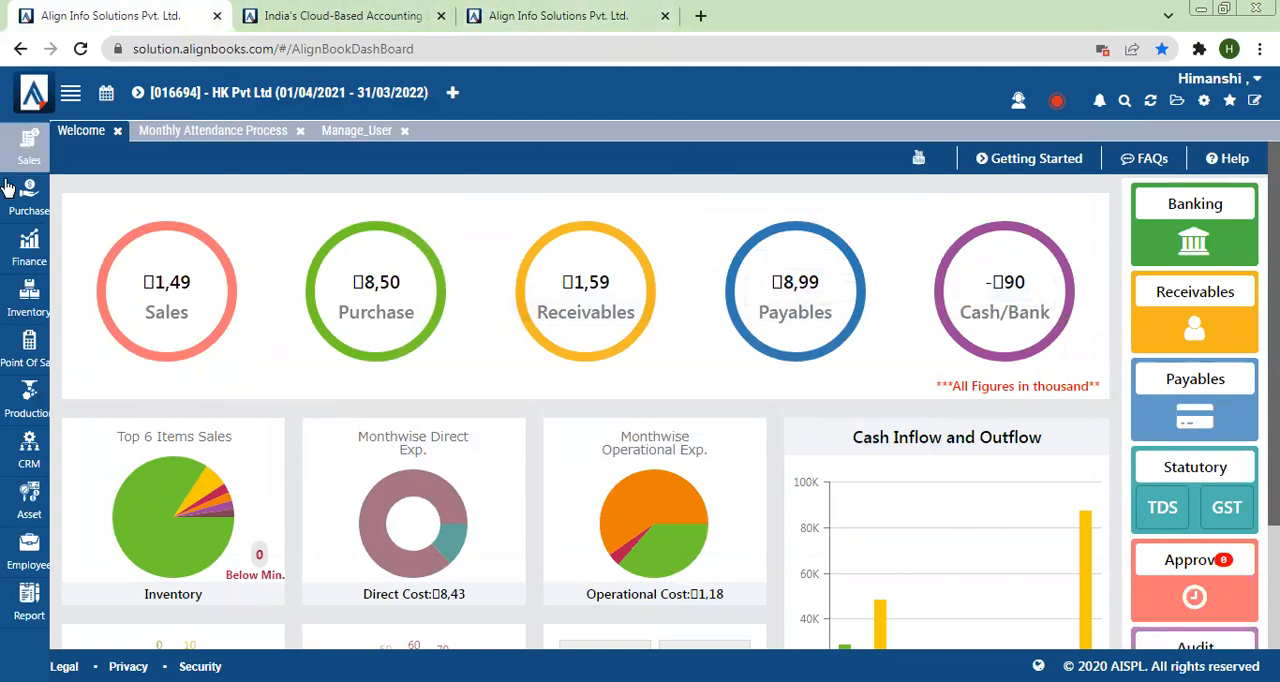
left_click(600, 12)
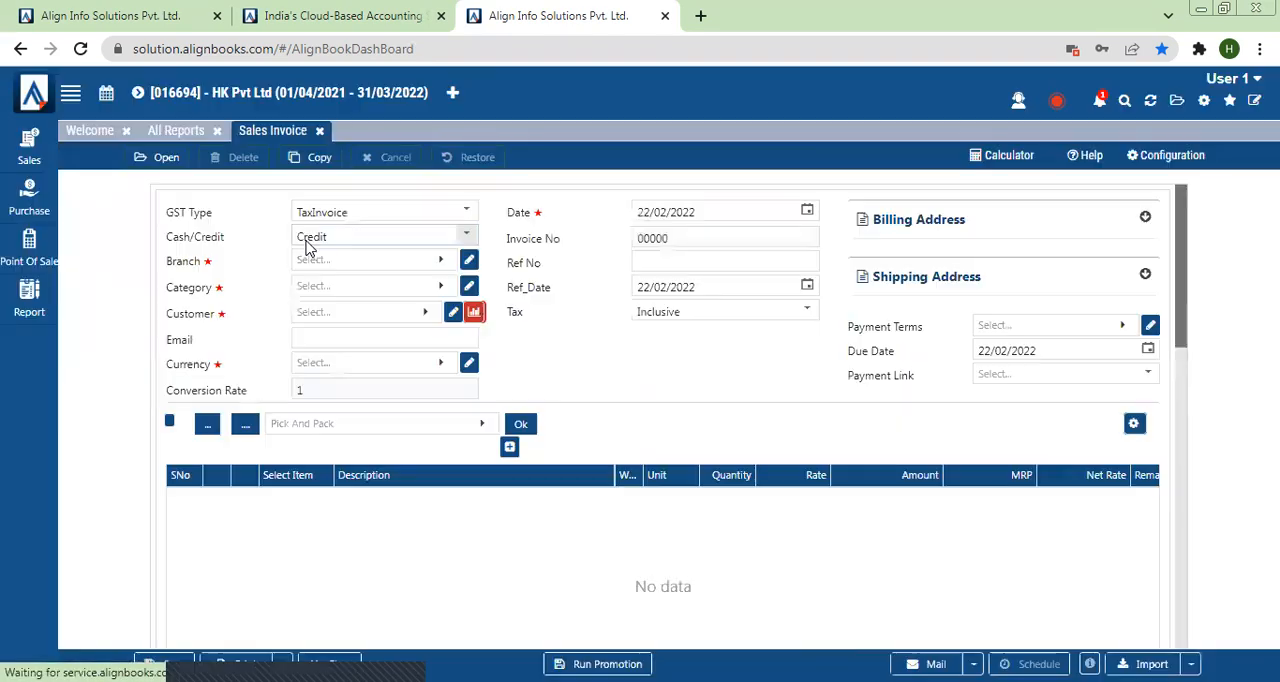
Step: Switch to the administrator's session, open Data Access Right and load the settings for User 1
left_click(180, 18)
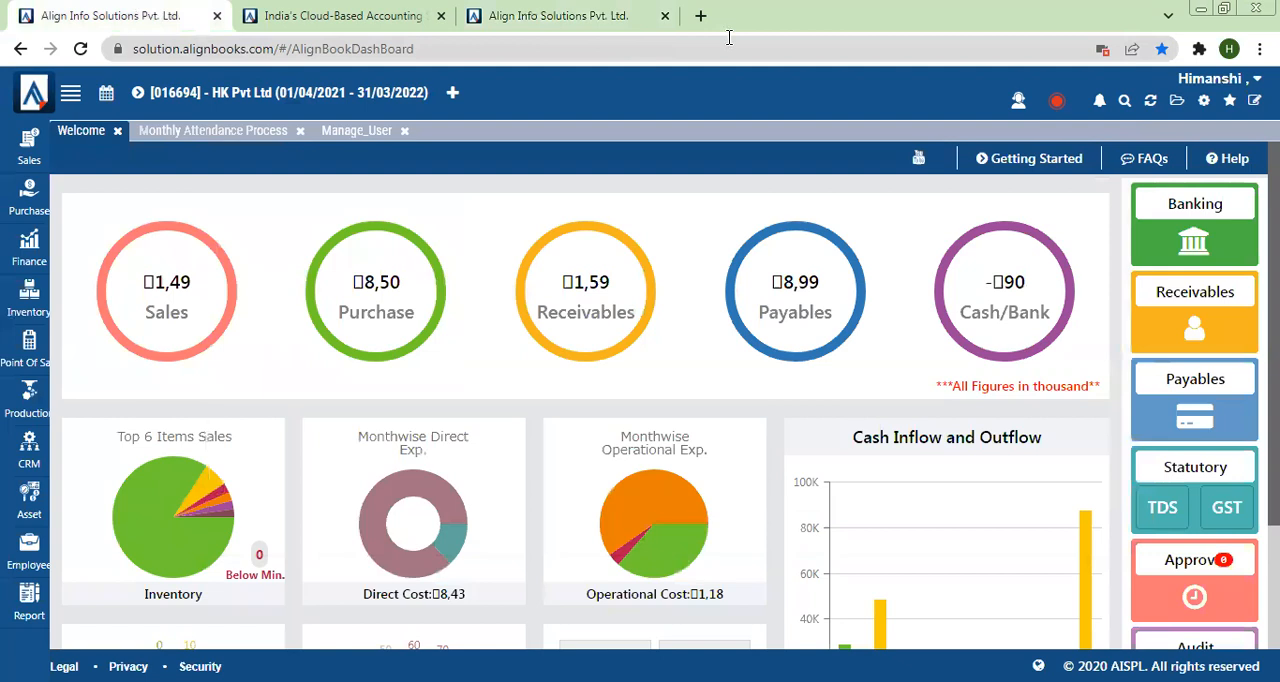
left_click(1204, 104)
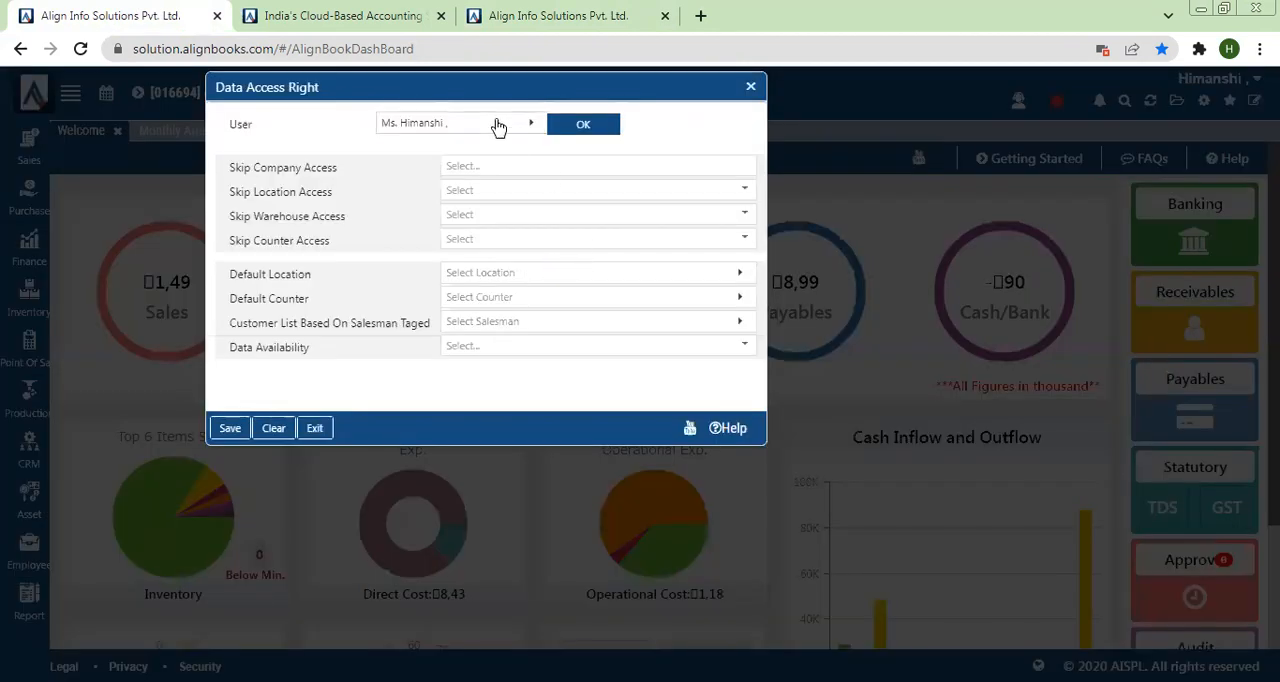
left_click(496, 125)
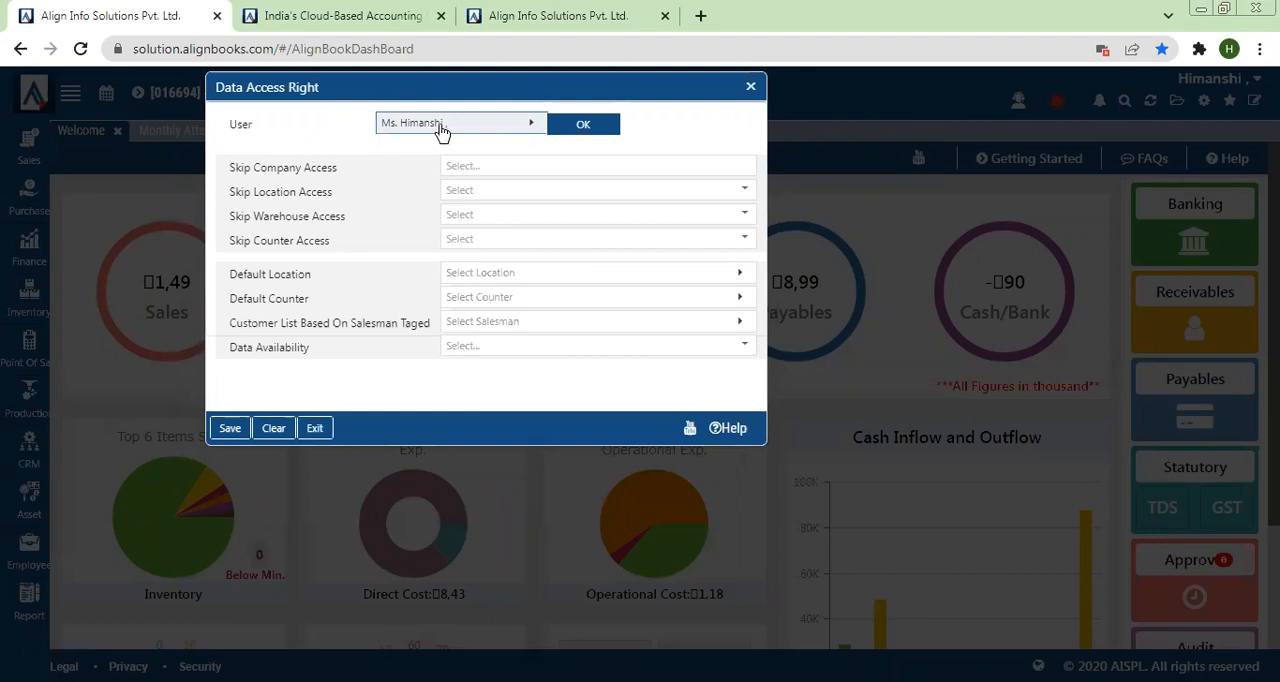
left_click(530, 127)
left_click(750, 87)
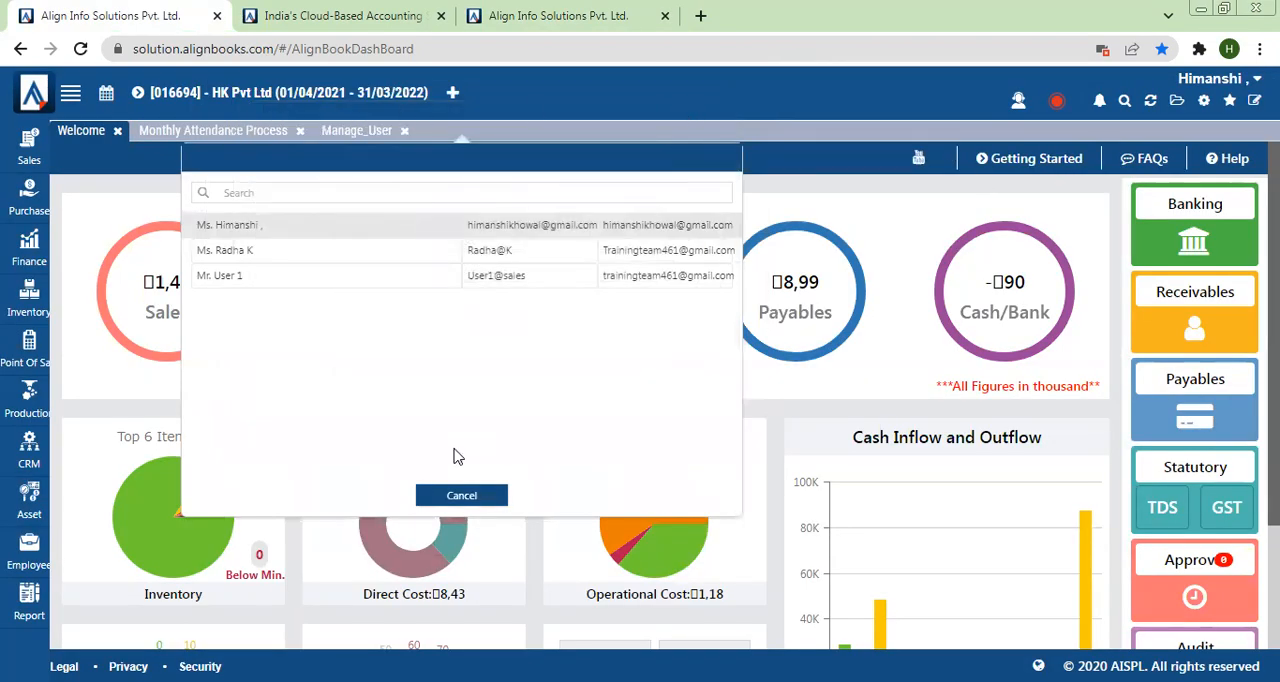
left_click(455, 497)
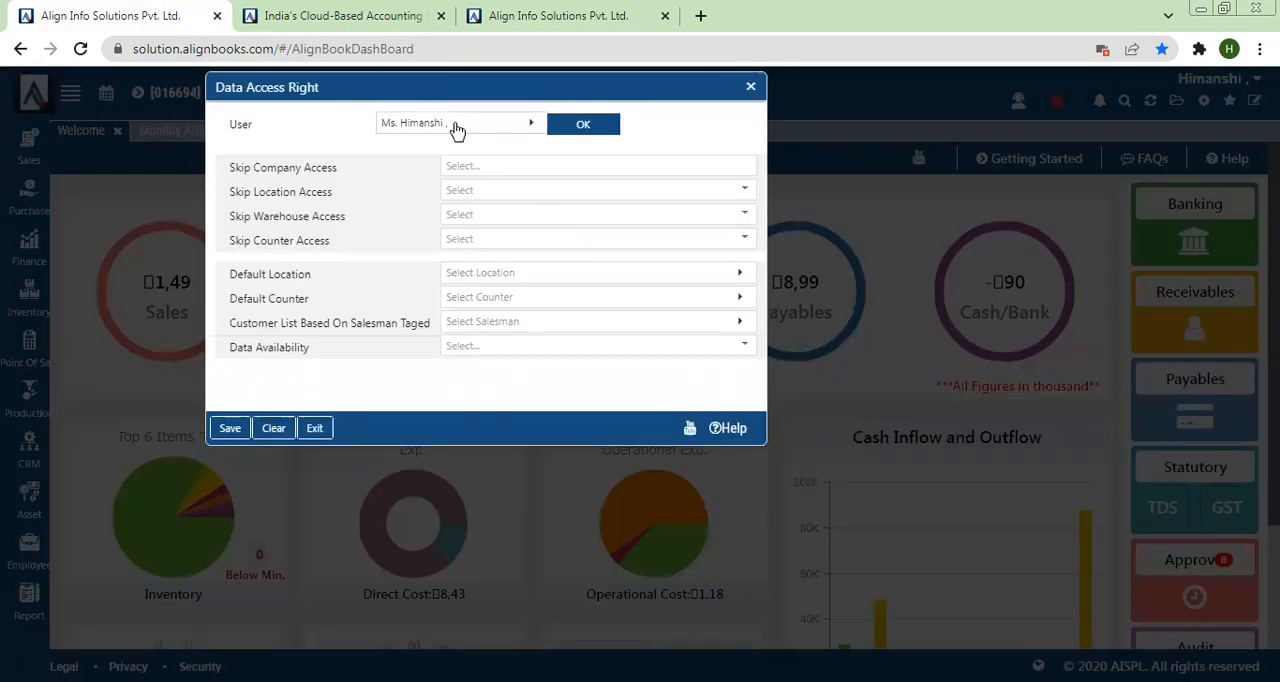
left_click(455, 124)
left_click(310, 278)
left_click(586, 130)
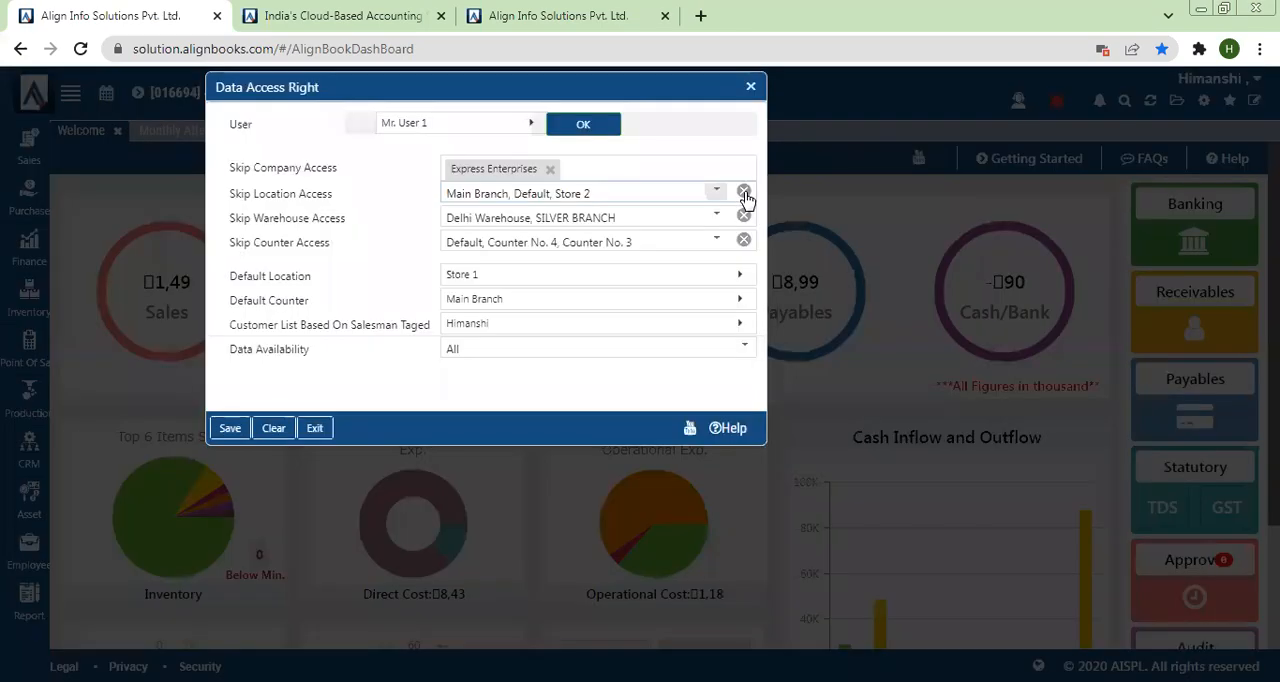
Step: Clear User 1's Skip Company, Skip Location, Skip Warehouse and Skip Counter Access selections
left_click(743, 192)
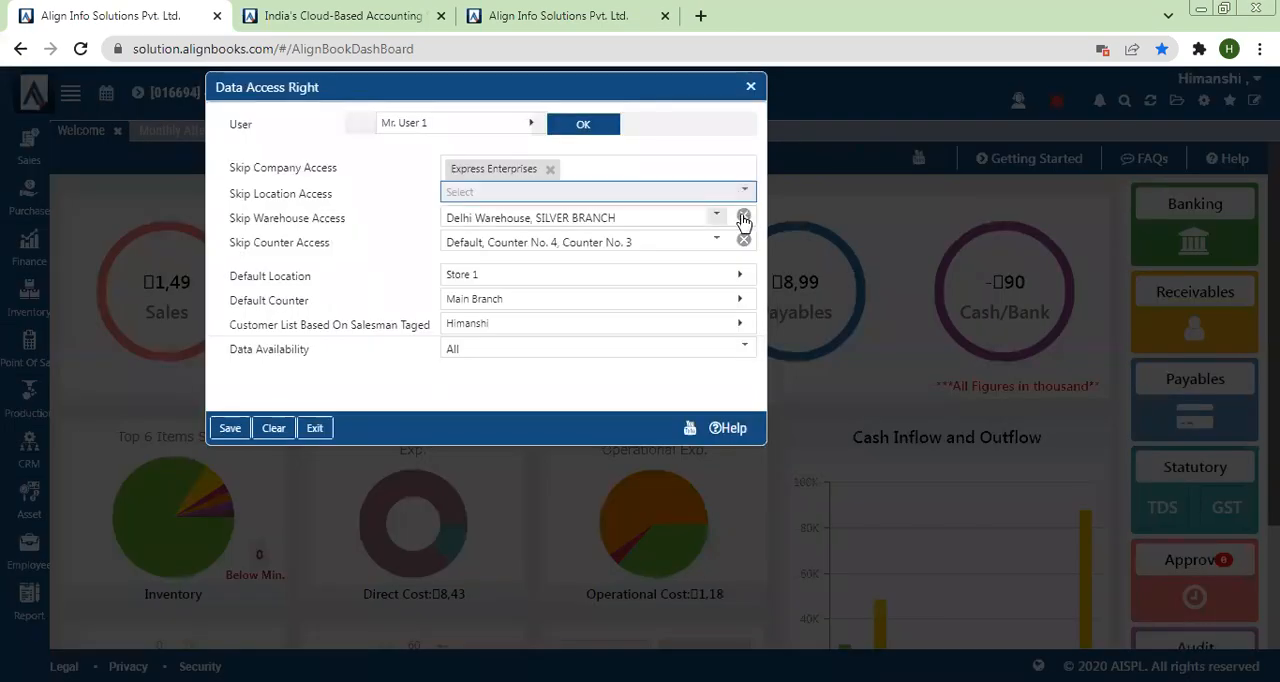
left_click(743, 218)
left_click(743, 240)
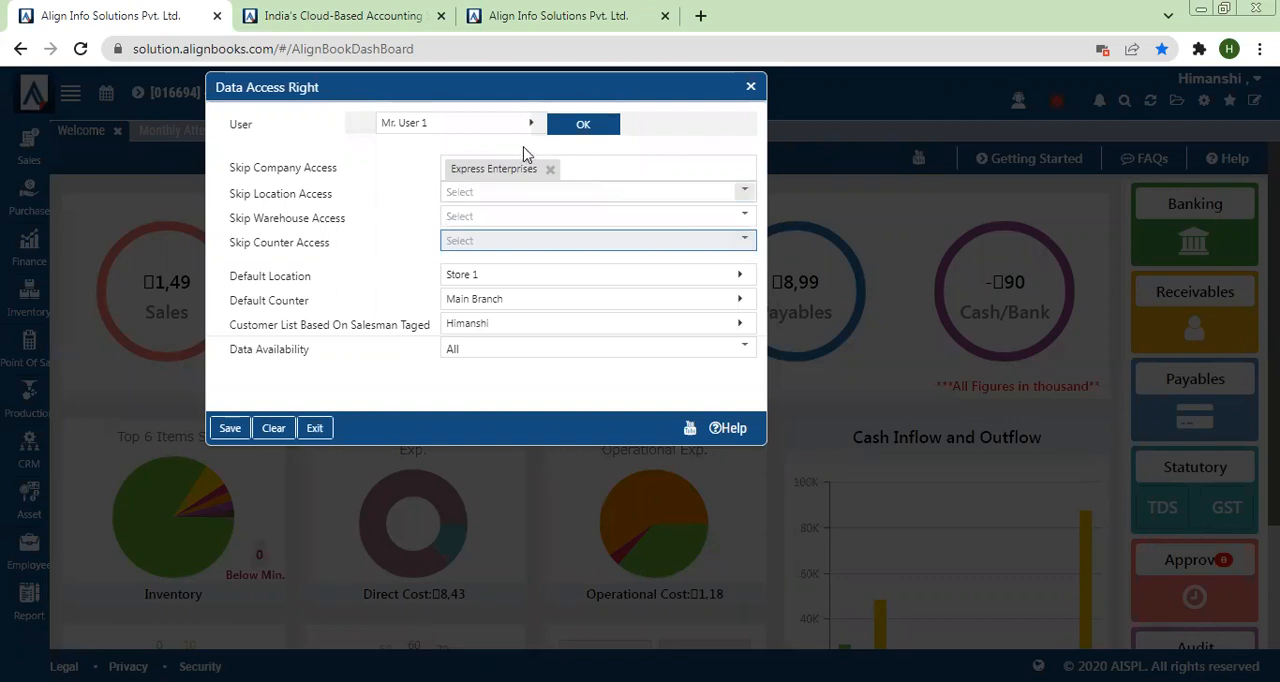
left_click(550, 169)
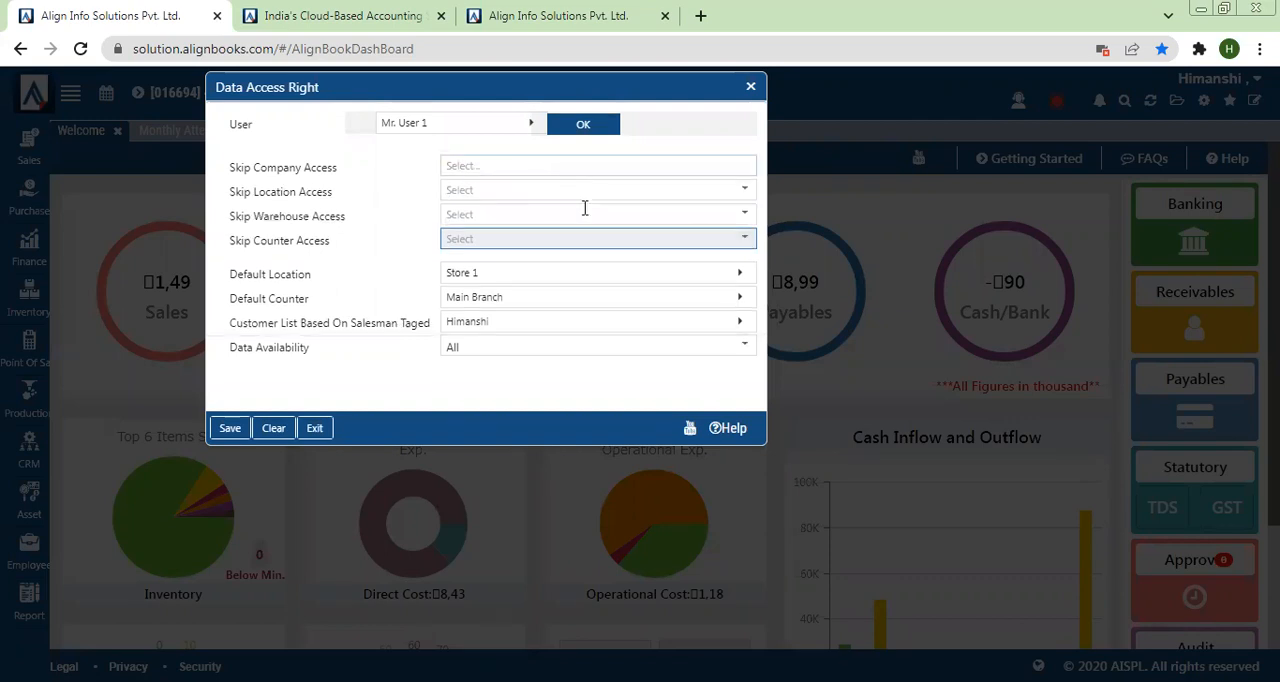
Step: Clear User 1's default location, default counter and tagged salesman, and save the data access rights
left_click(721, 281)
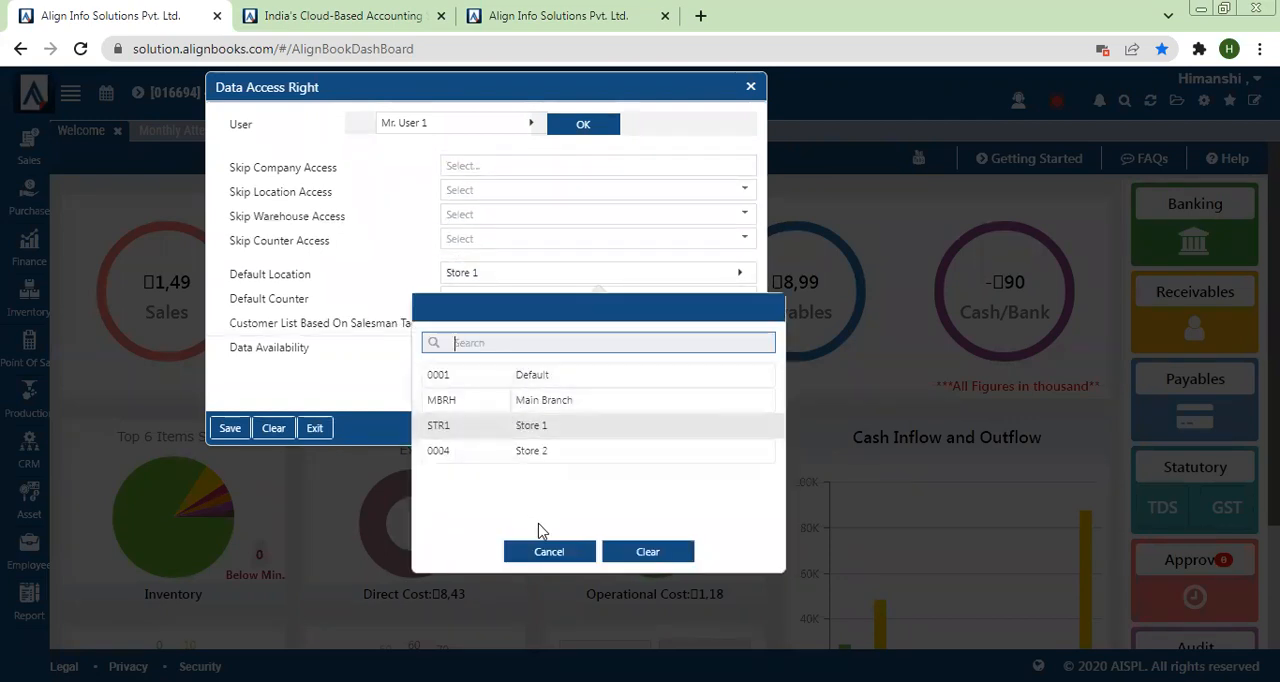
left_click(645, 552)
left_click(462, 300)
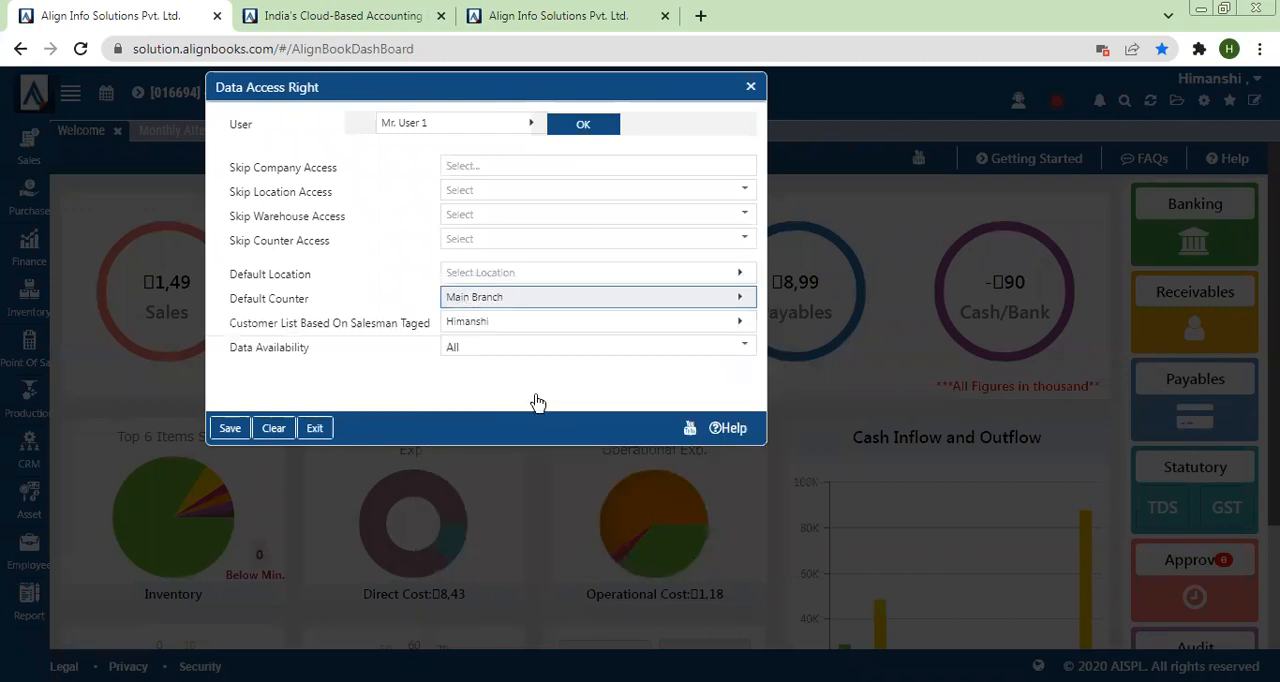
left_click(623, 580)
left_click(486, 324)
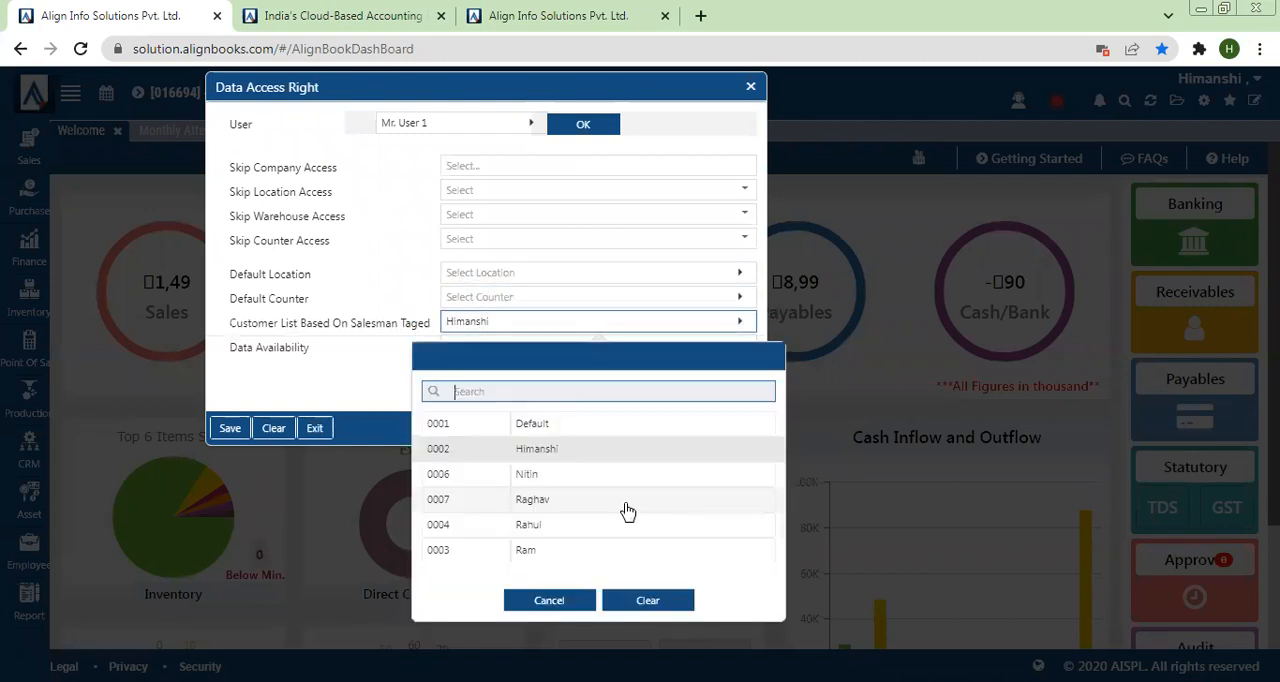
left_click(648, 600)
left_click(229, 432)
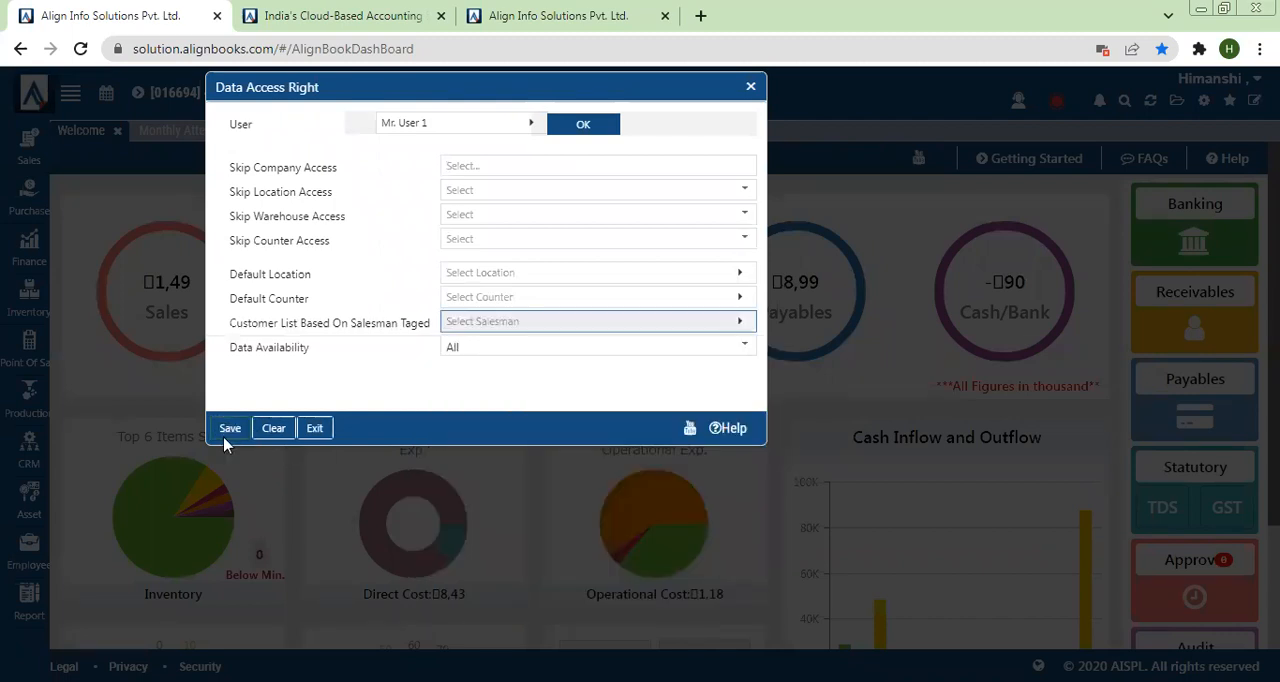
Step: Switch to User 1's browser session and log out of the account
left_click(558, 15)
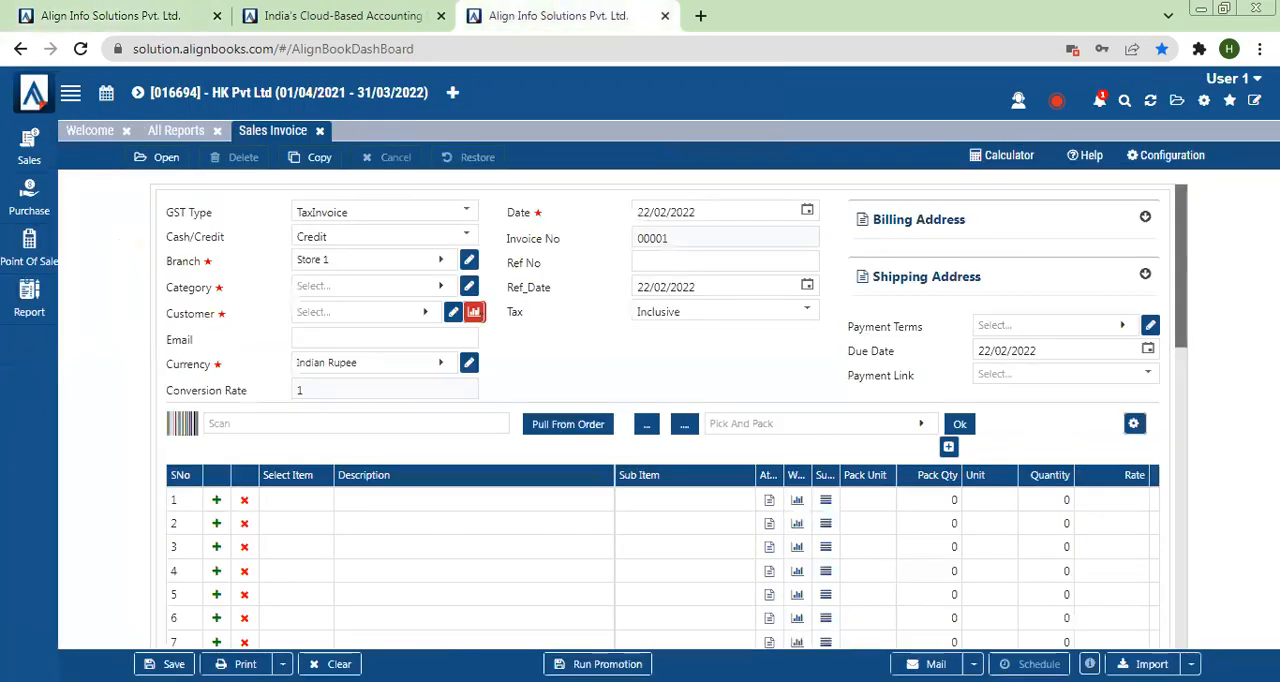
left_click(1240, 82)
left_click(1224, 286)
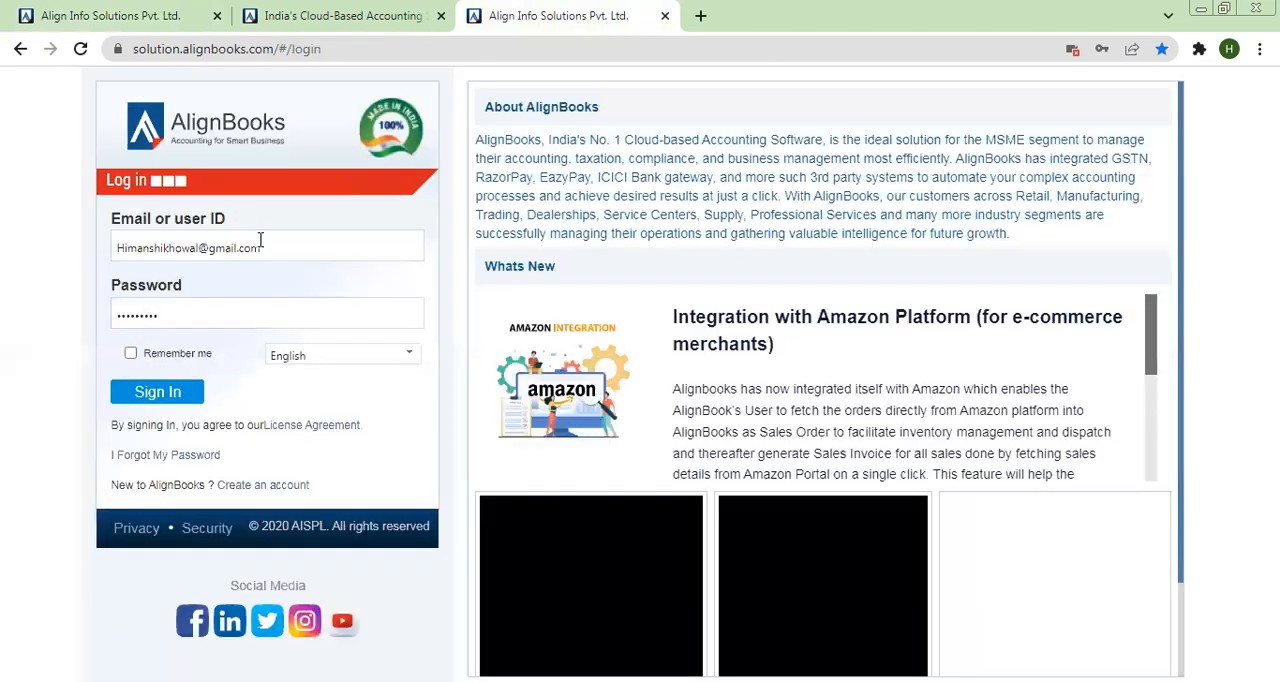
Step: Enter User 1's user ID and account password on the login page and sign in again
left_click(260, 247)
key("ctrl+a")
type("u")
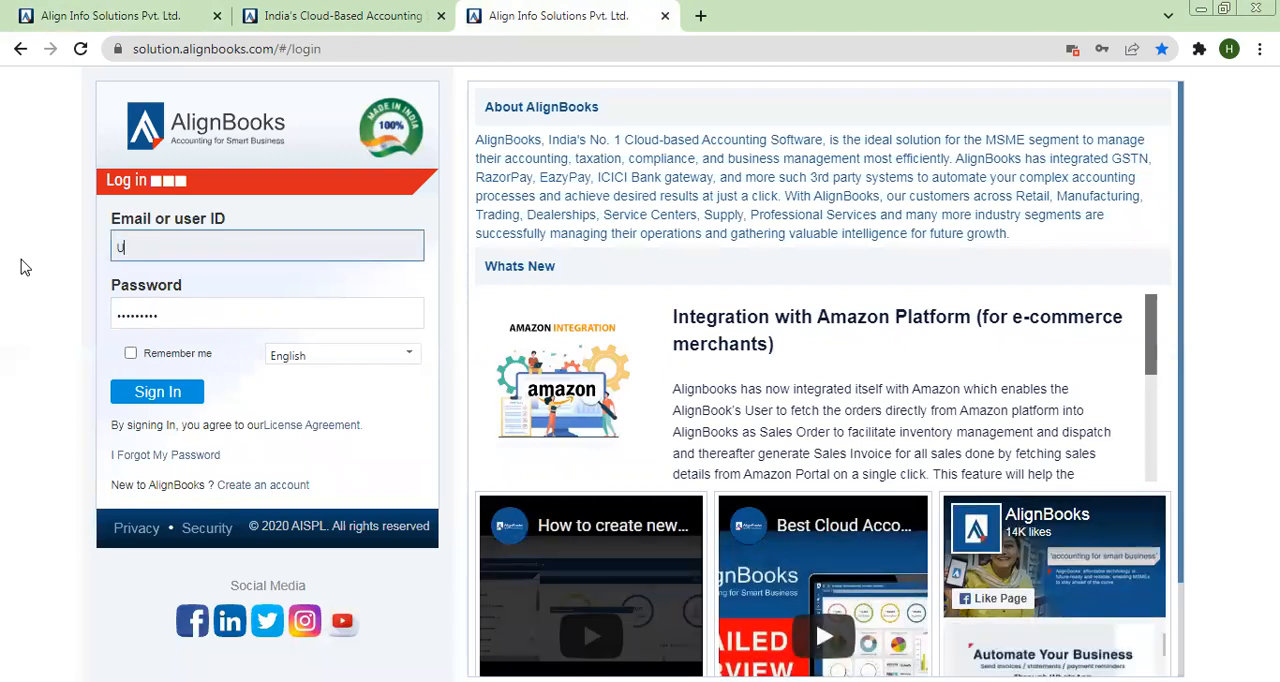
type("ser1@sales")
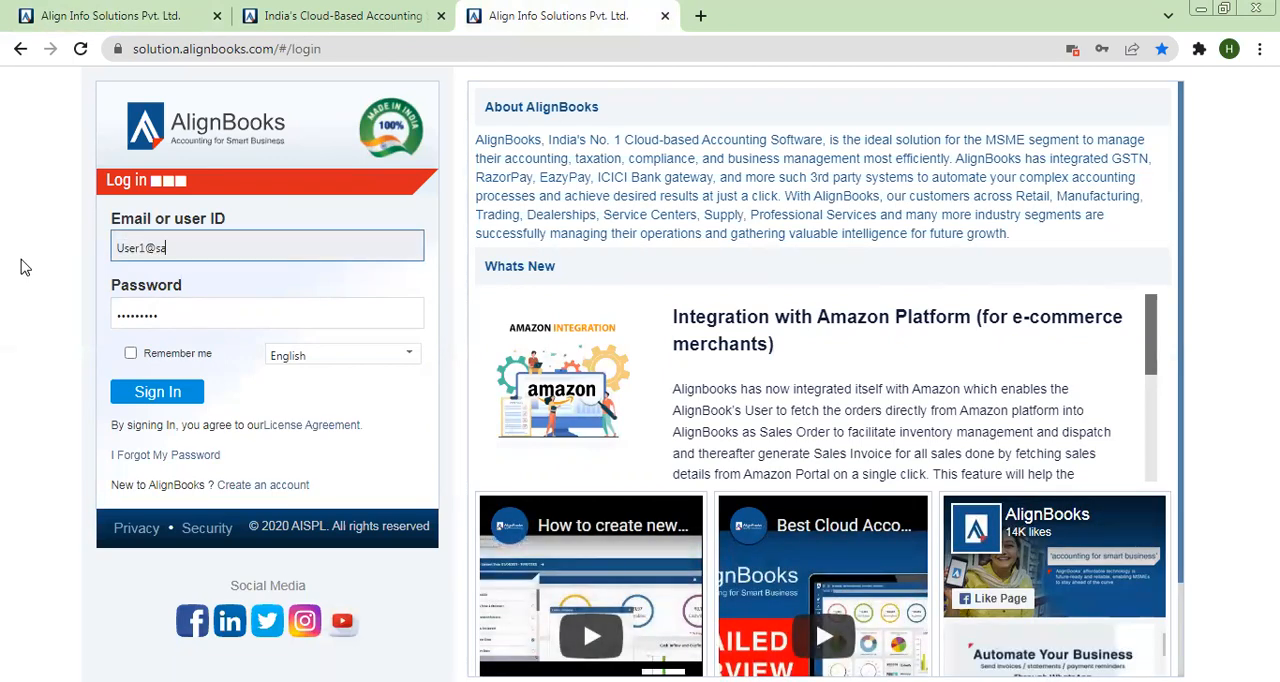
key("Tab")
type("123456")
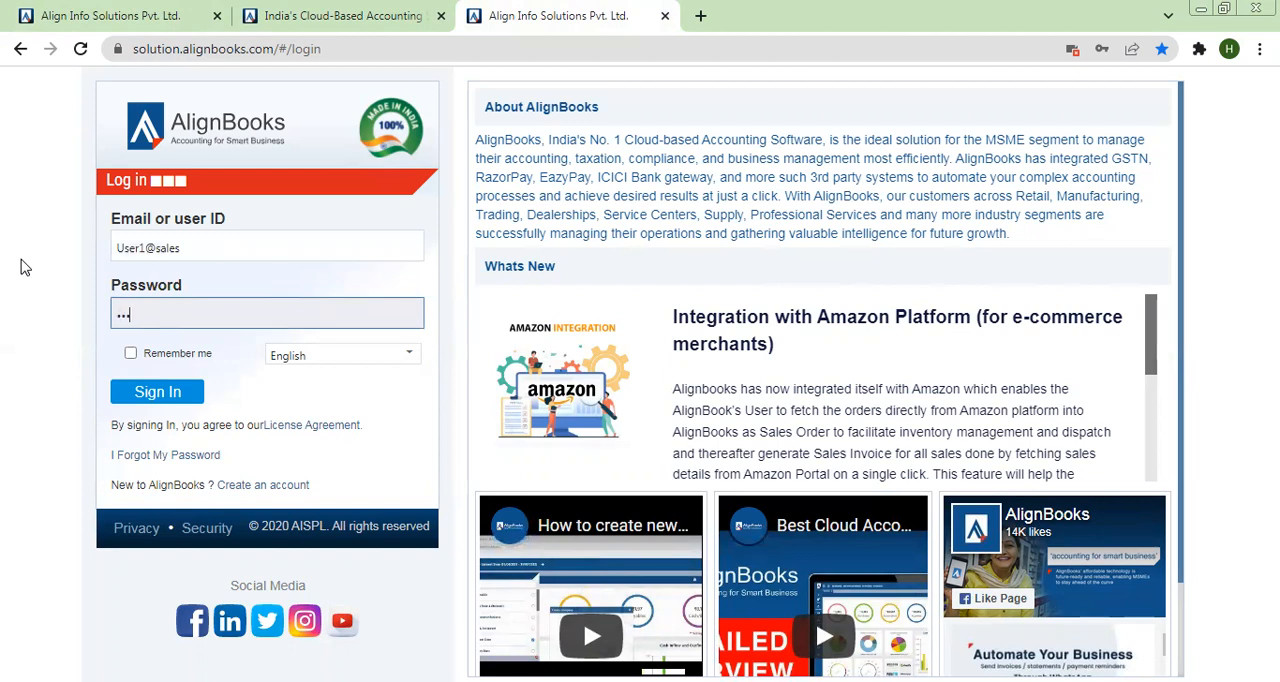
type("78901")
left_click(137, 395)
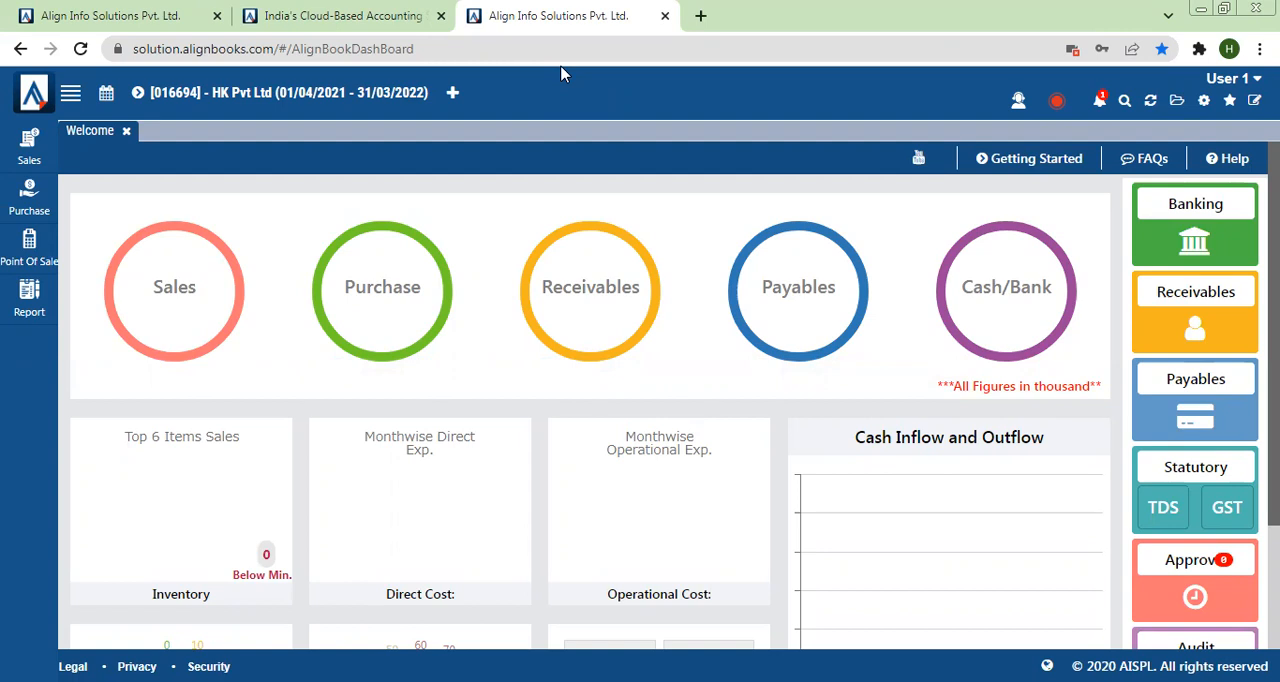
Step: Open Sales Invoice in User 1's session and check which branches are offered, without selecting one
left_click(38, 150)
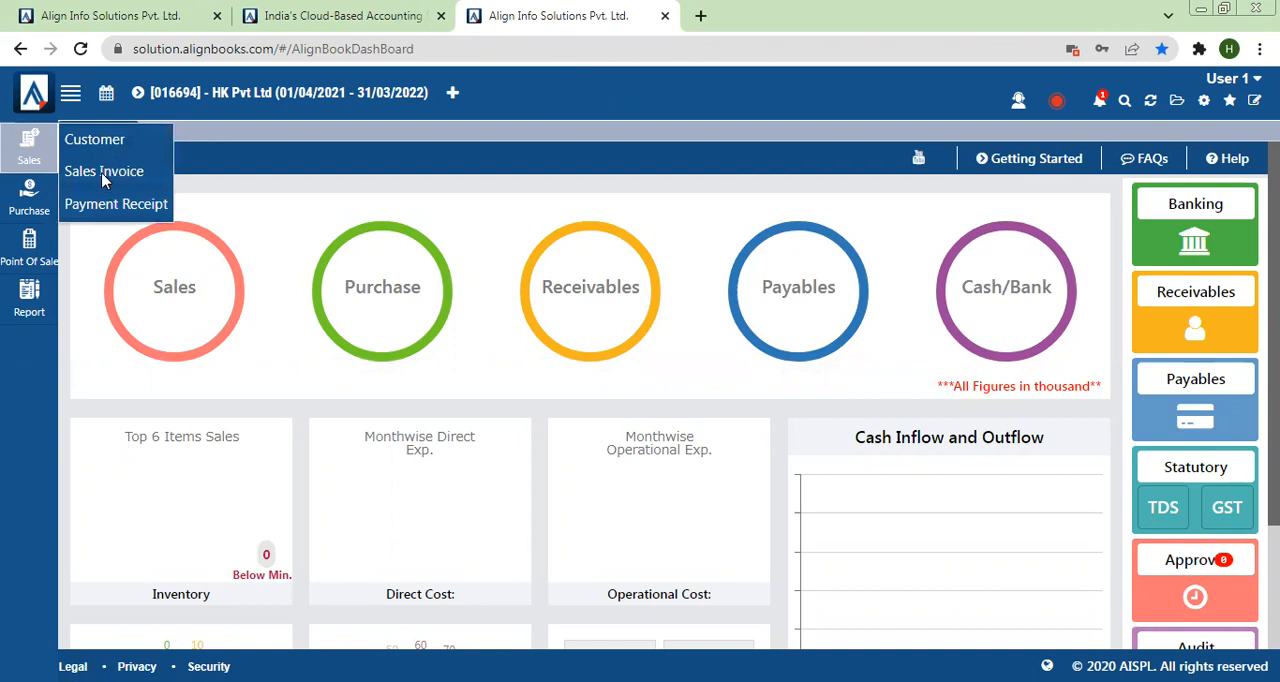
left_click(104, 174)
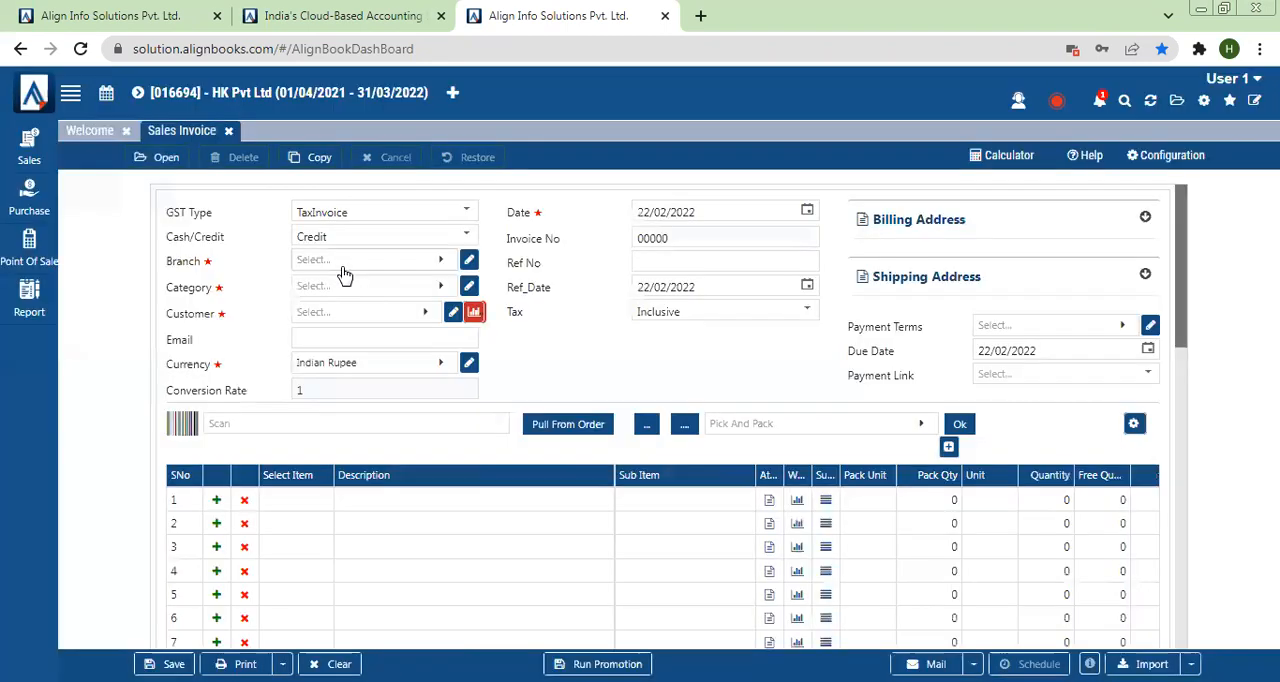
left_click(343, 264)
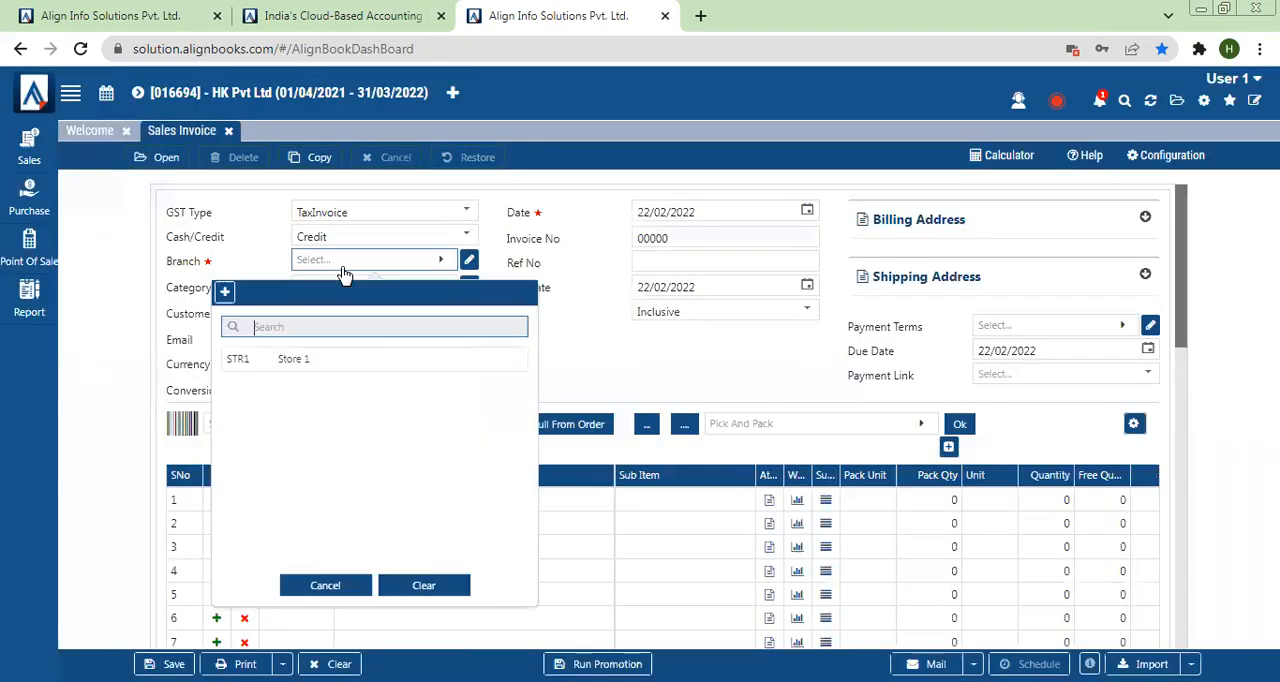
left_click(320, 587)
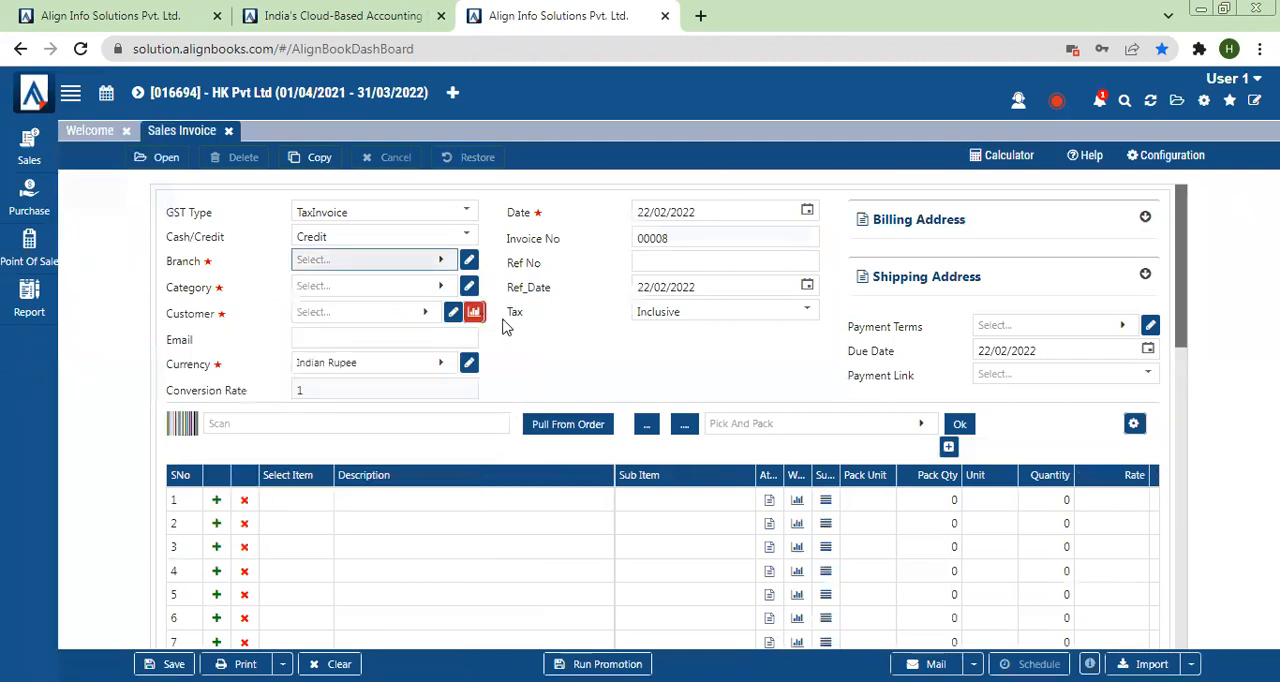
Step: Return to the administrator's session, reopen Data Access Right and load User 1's current settings
left_click(100, 15)
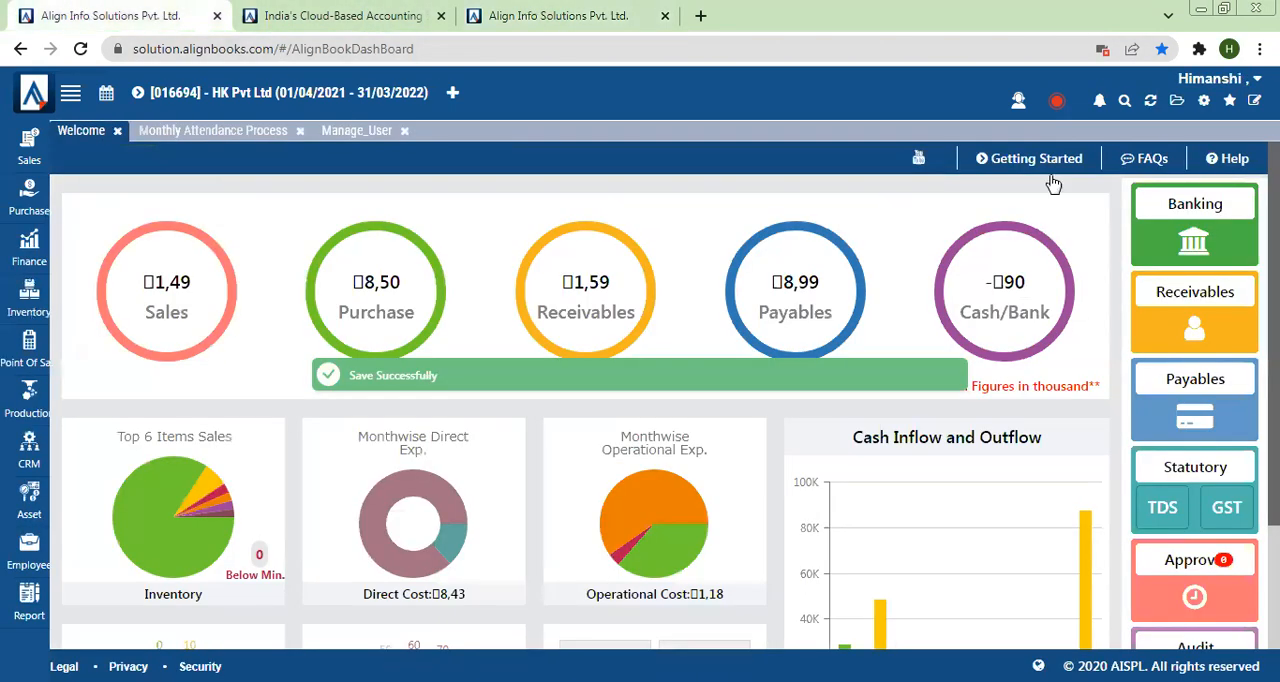
left_click(1203, 104)
left_click(857, 208)
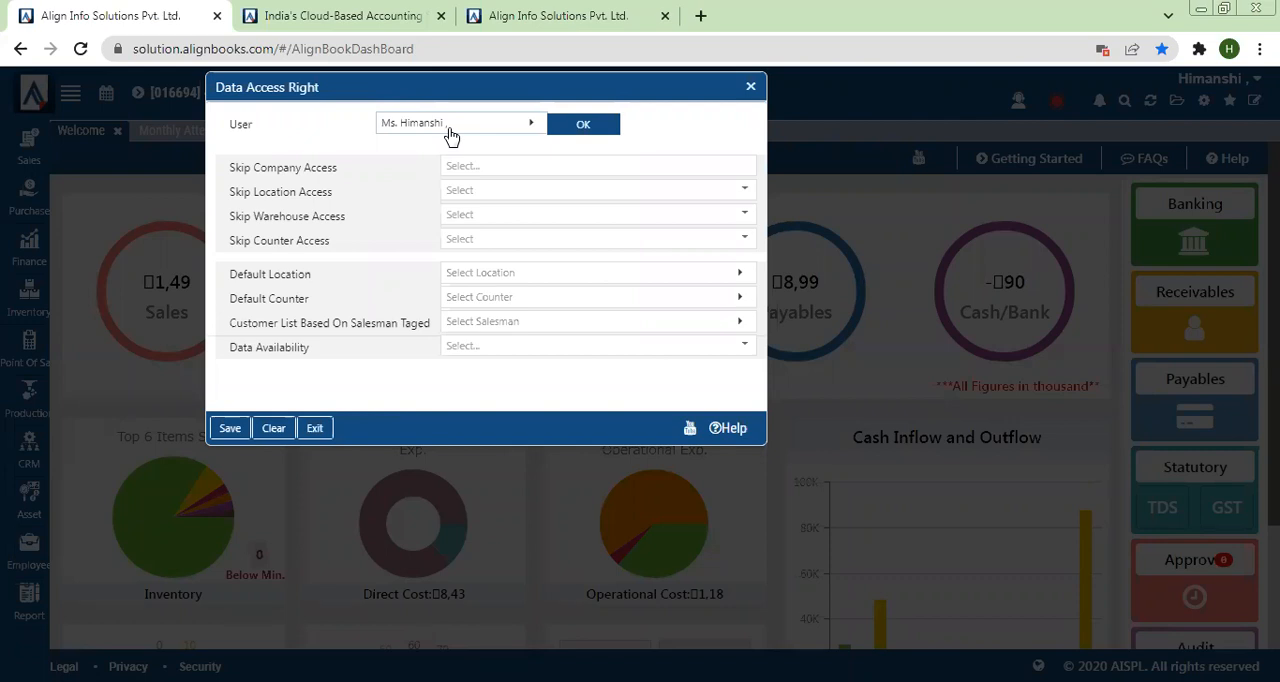
left_click(450, 134)
left_click(311, 280)
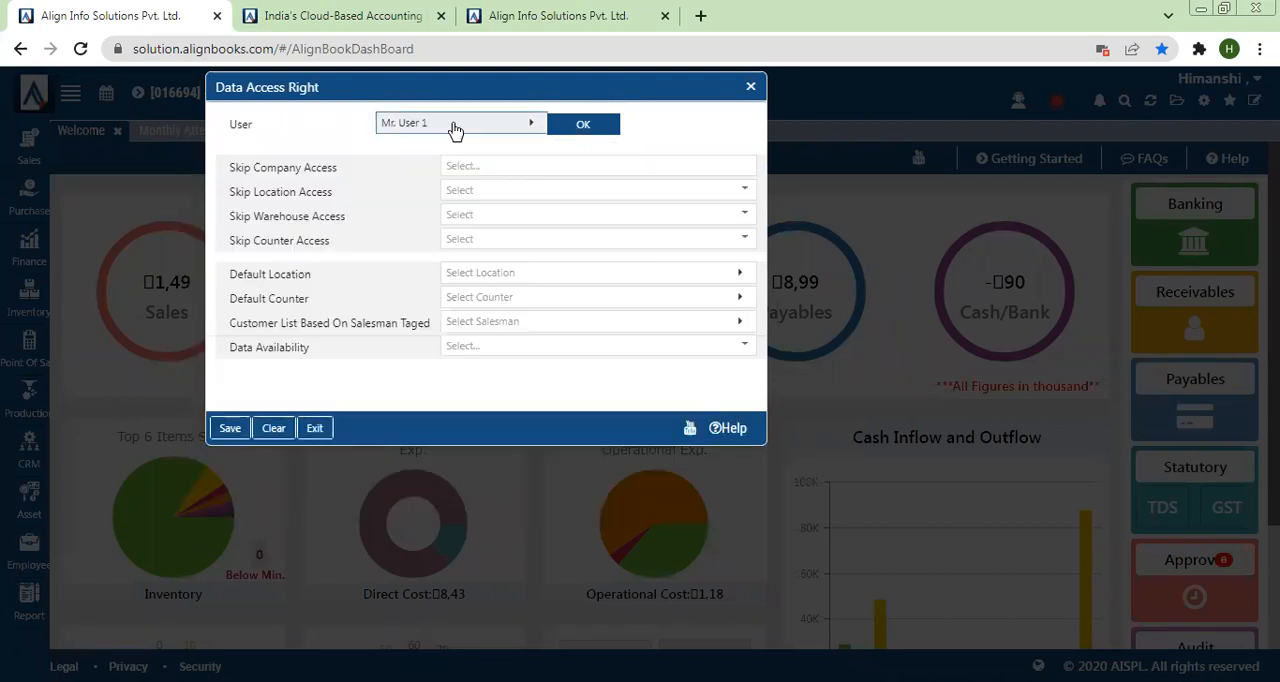
left_click(573, 130)
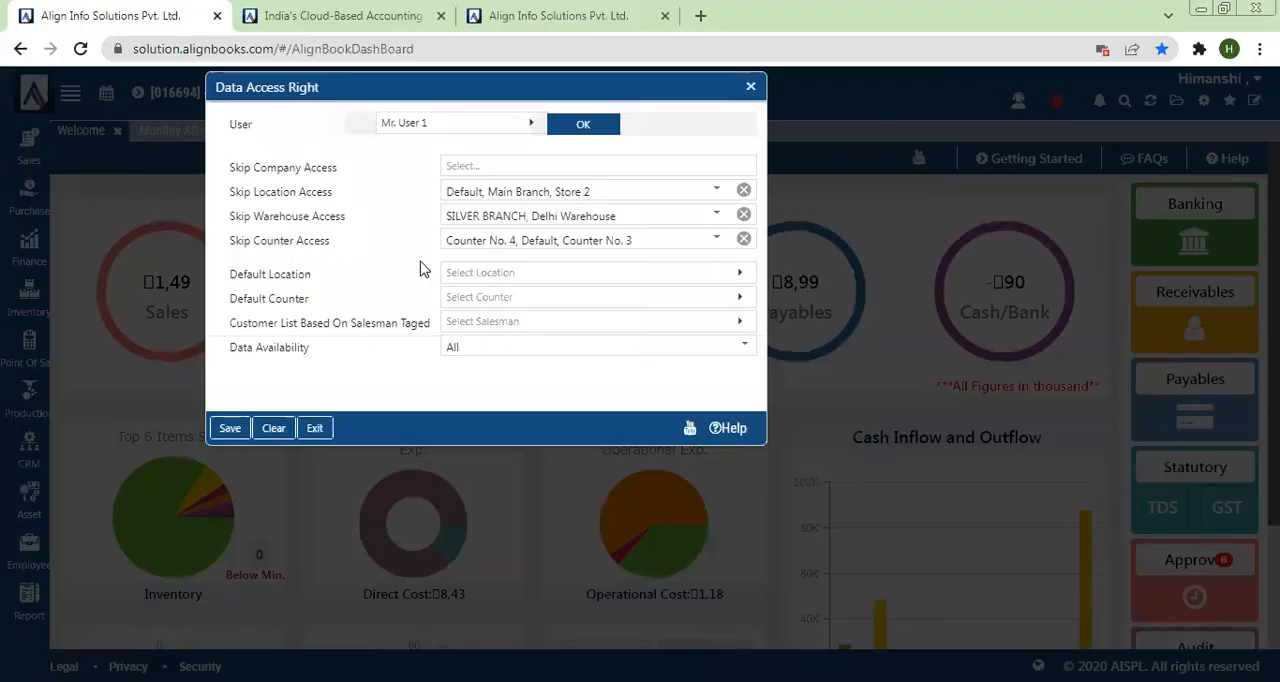
Step: Clear User 1's Skip Location, Skip Warehouse and Skip Counter Access selections and check the Skip Company Access list
left_click(744, 200)
left_click(745, 240)
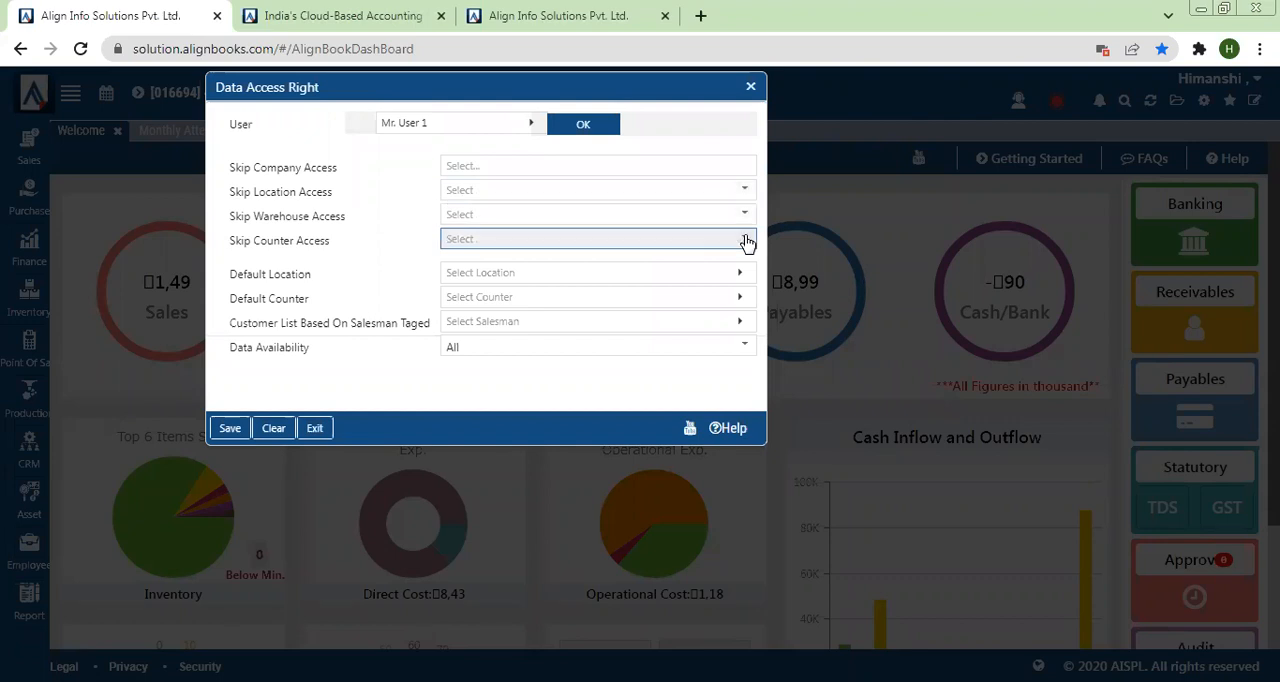
left_click_drag(214, 172, 352, 177)
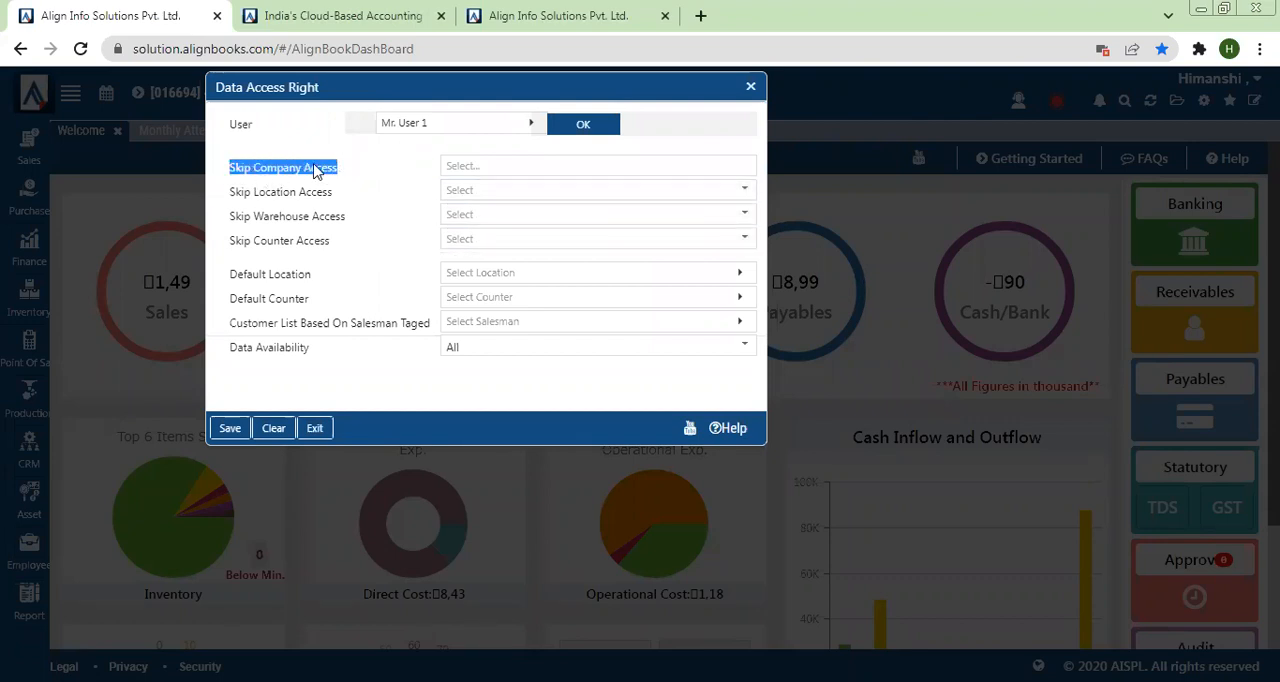
left_click(469, 172)
left_click(419, 190)
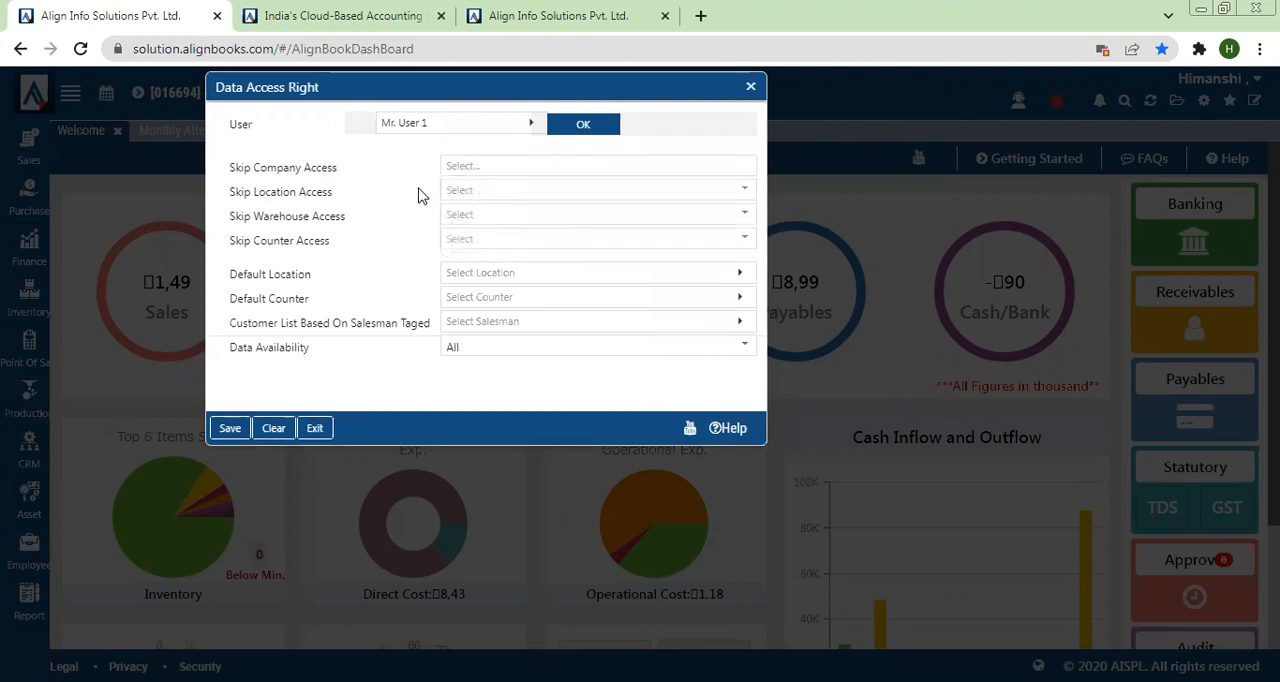
Step: Select Default, Store 1 and Store 2 as User 1's Skip Location Access entries, leaving Main Branch unselected
left_click_drag(226, 196, 343, 197)
left_click(500, 187)
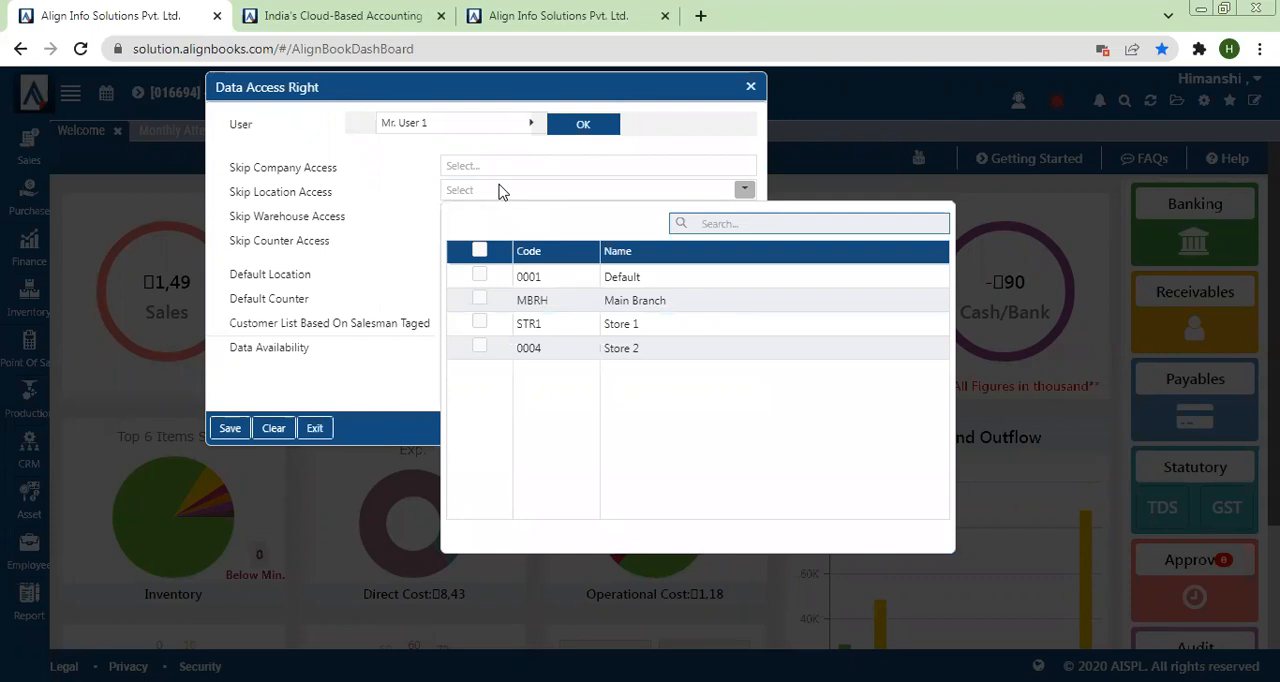
left_click(478, 278)
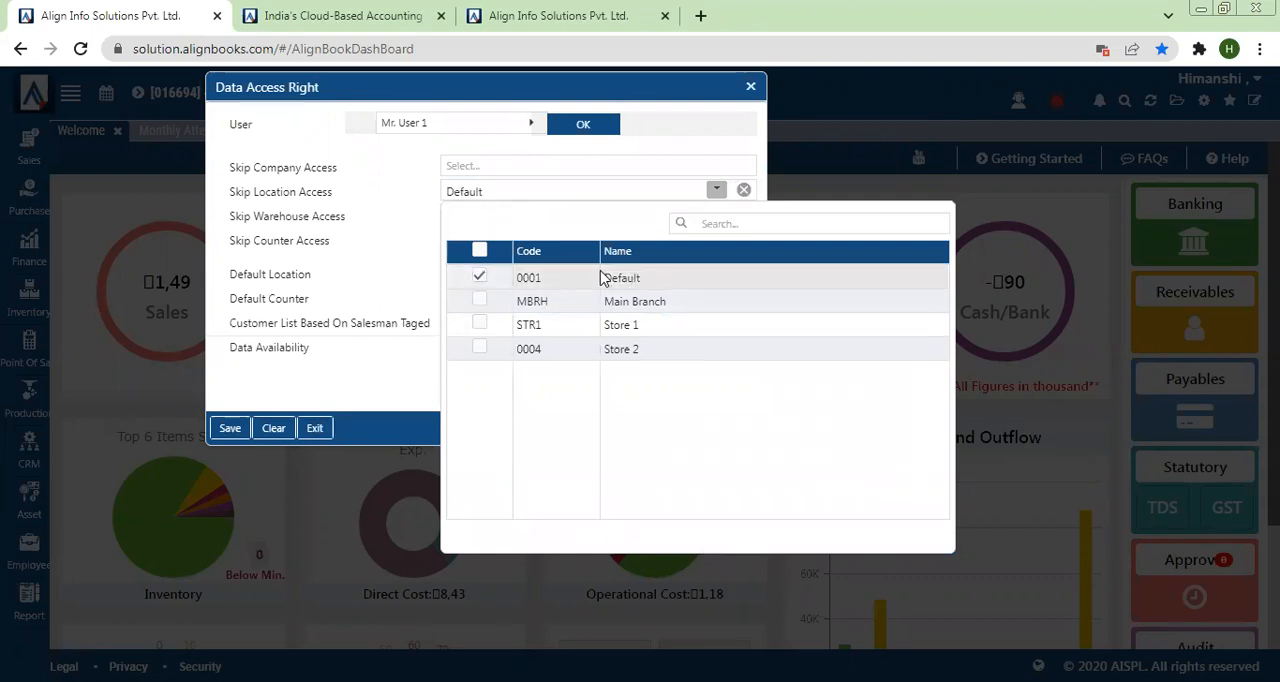
left_click(481, 325)
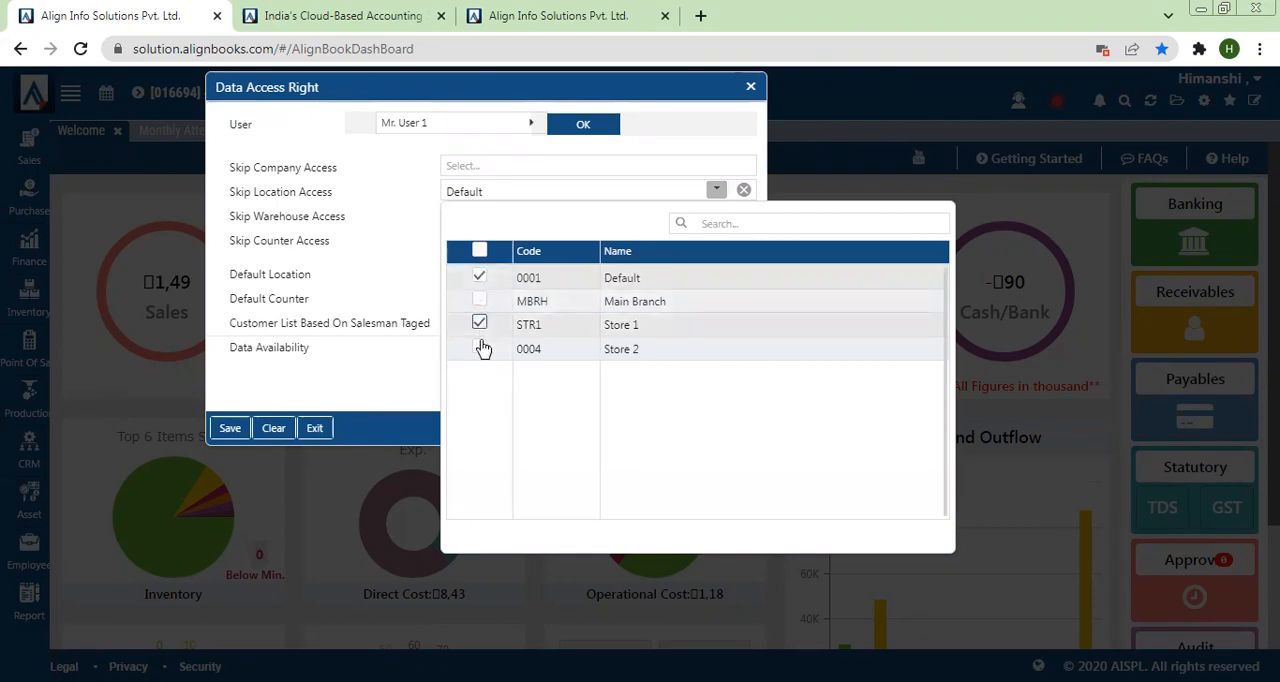
left_click(480, 349)
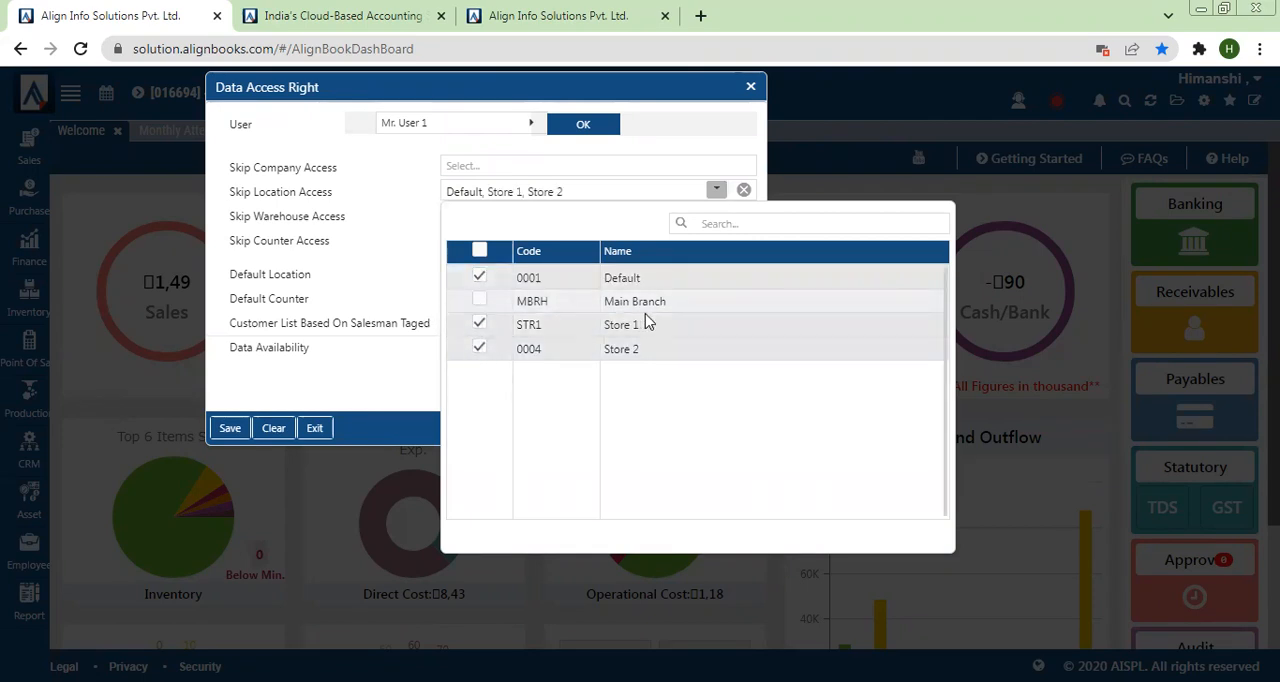
Step: Set User 1's Default Location to Main Branch
left_click(337, 258)
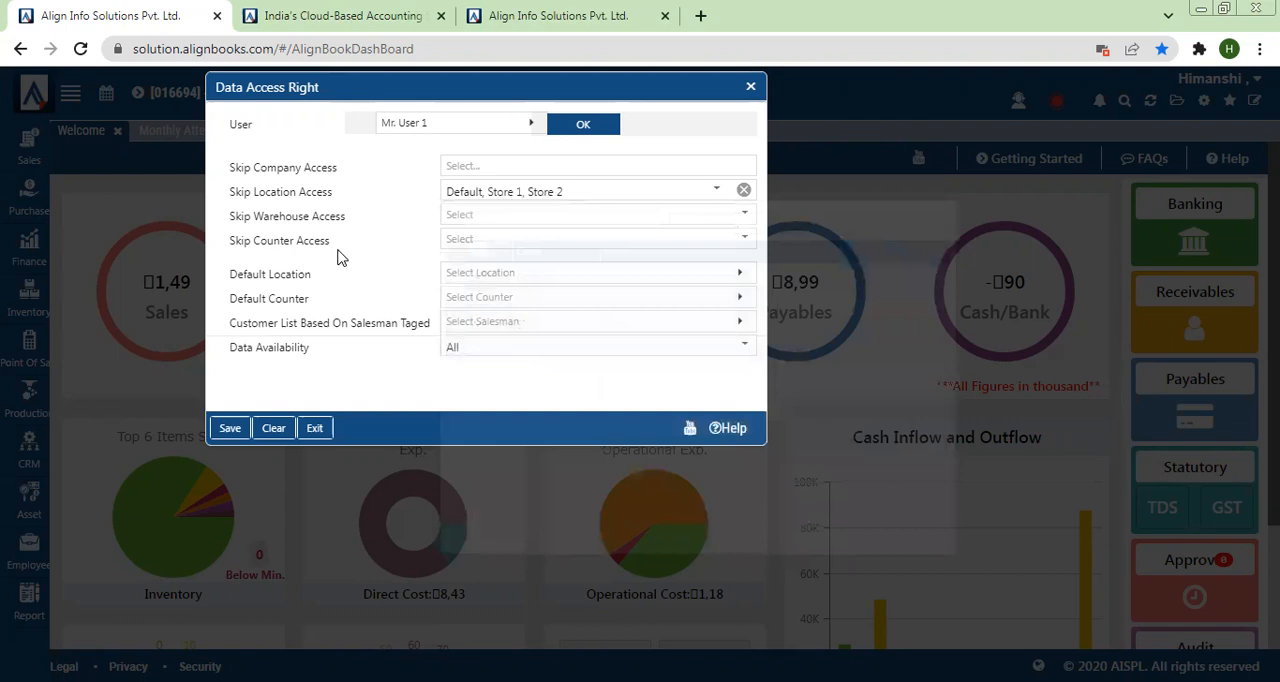
left_click(481, 280)
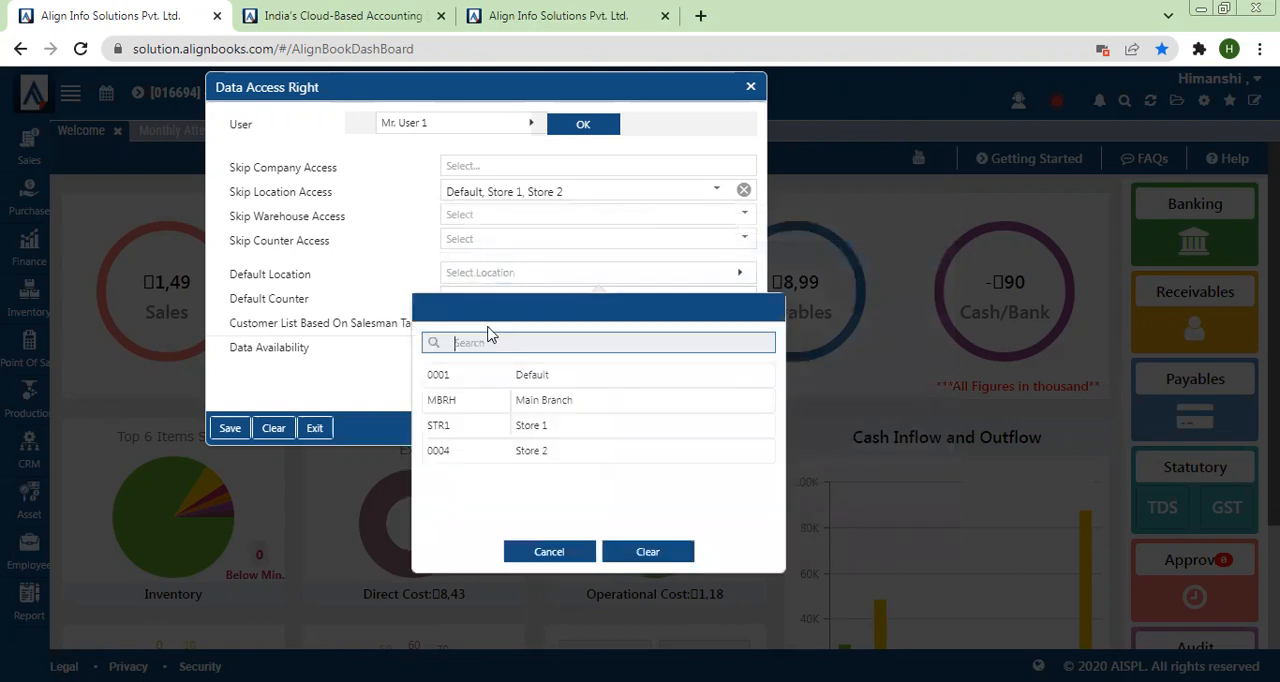
left_click(491, 400)
left_click_drag(231, 272, 333, 282)
left_click(333, 282)
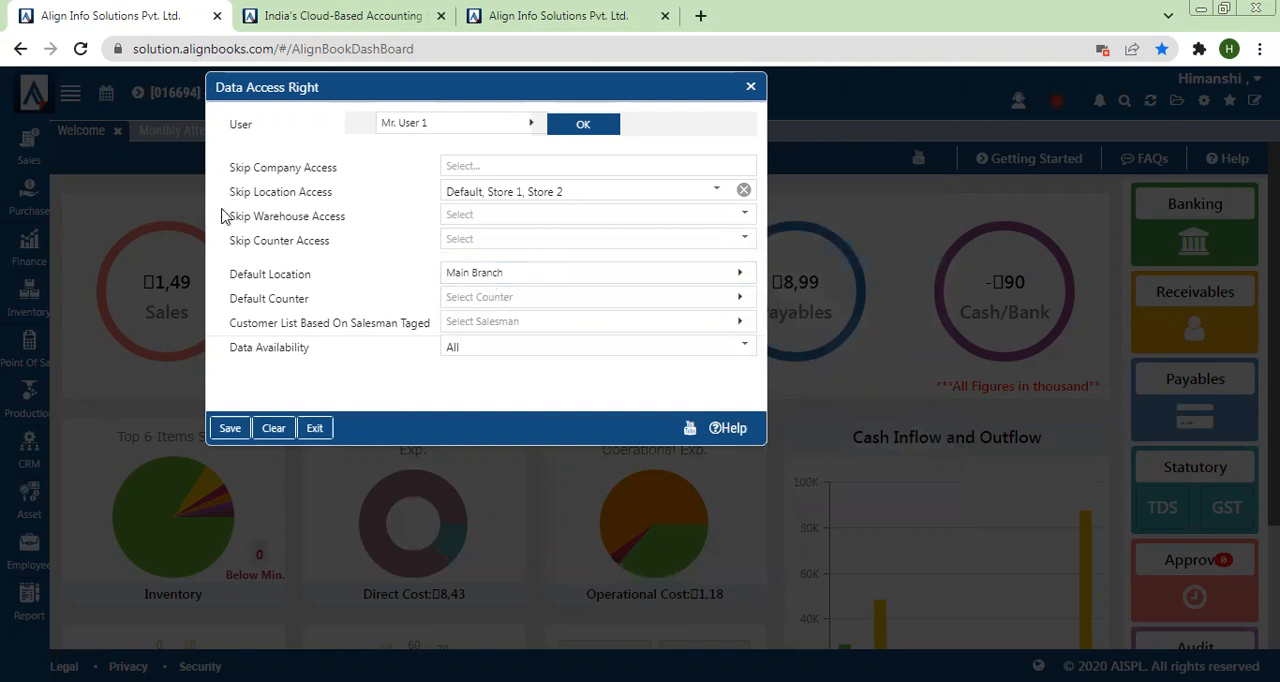
Step: Select SILVER BRANCH and Default as User 1's Skip Warehouse Access entries, leaving Delhi Warehouse unselected
left_click_drag(226, 217, 454, 226)
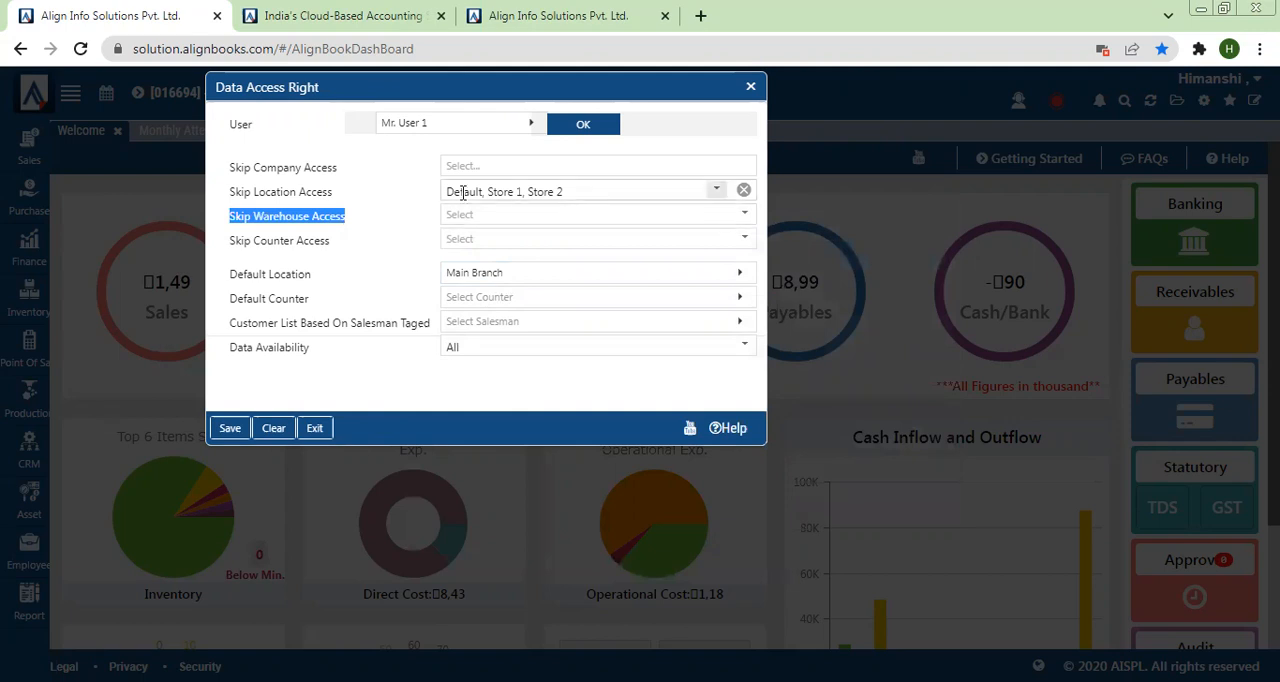
left_click(465, 216)
left_click(479, 323)
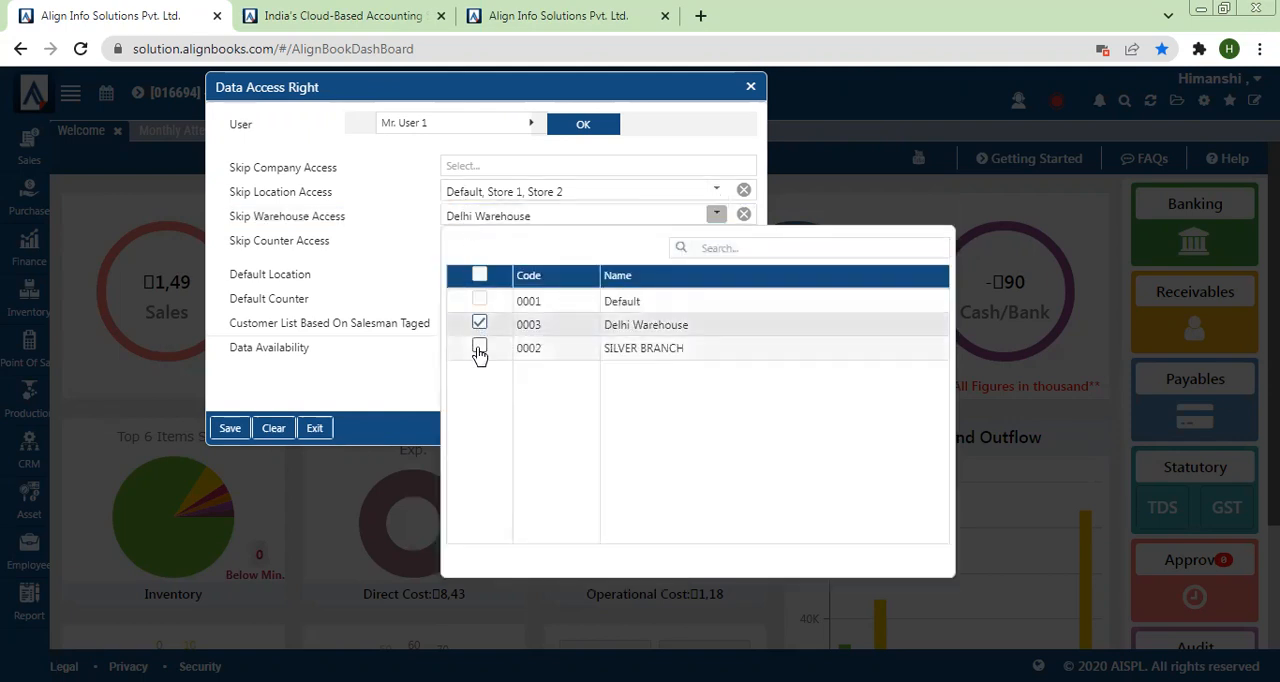
left_click(480, 349)
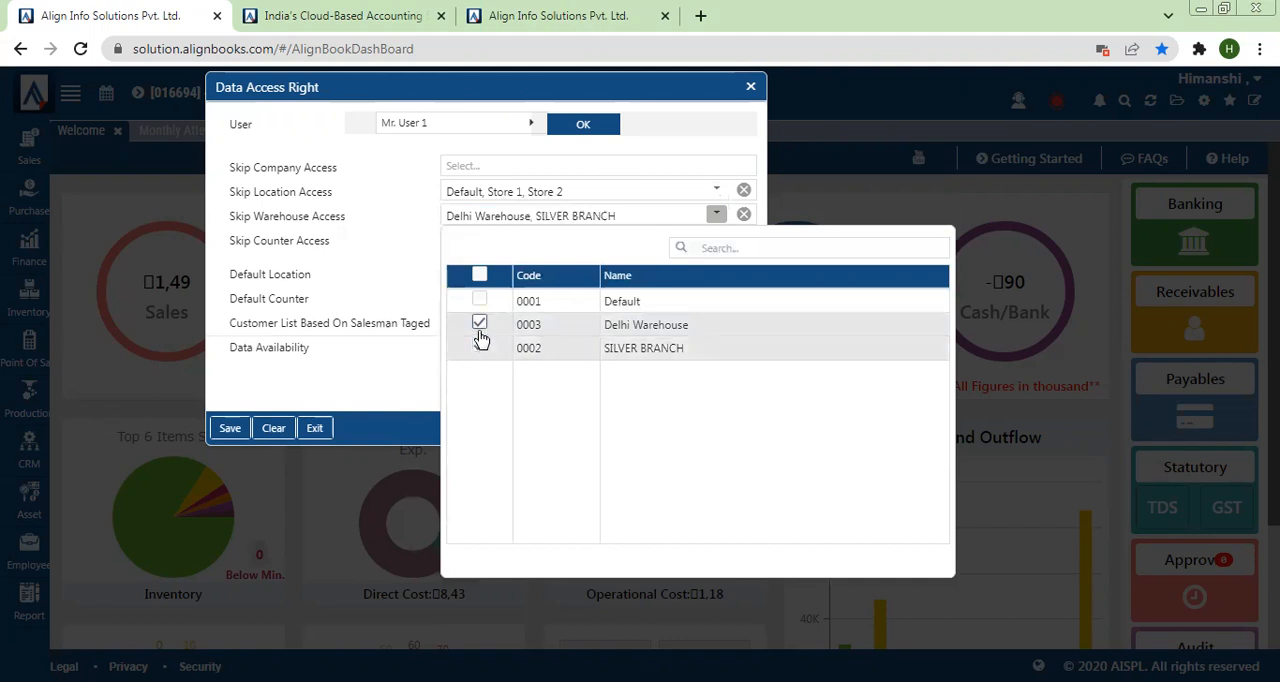
left_click(479, 325)
left_click(479, 301)
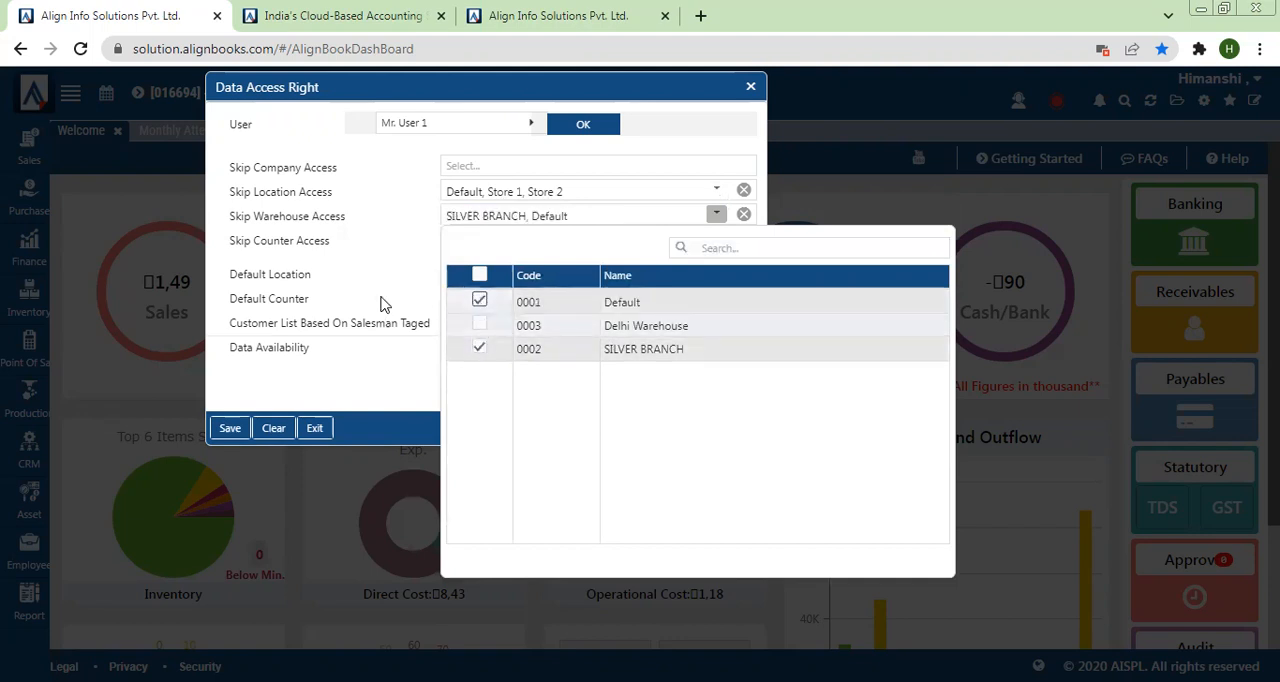
left_click(337, 294)
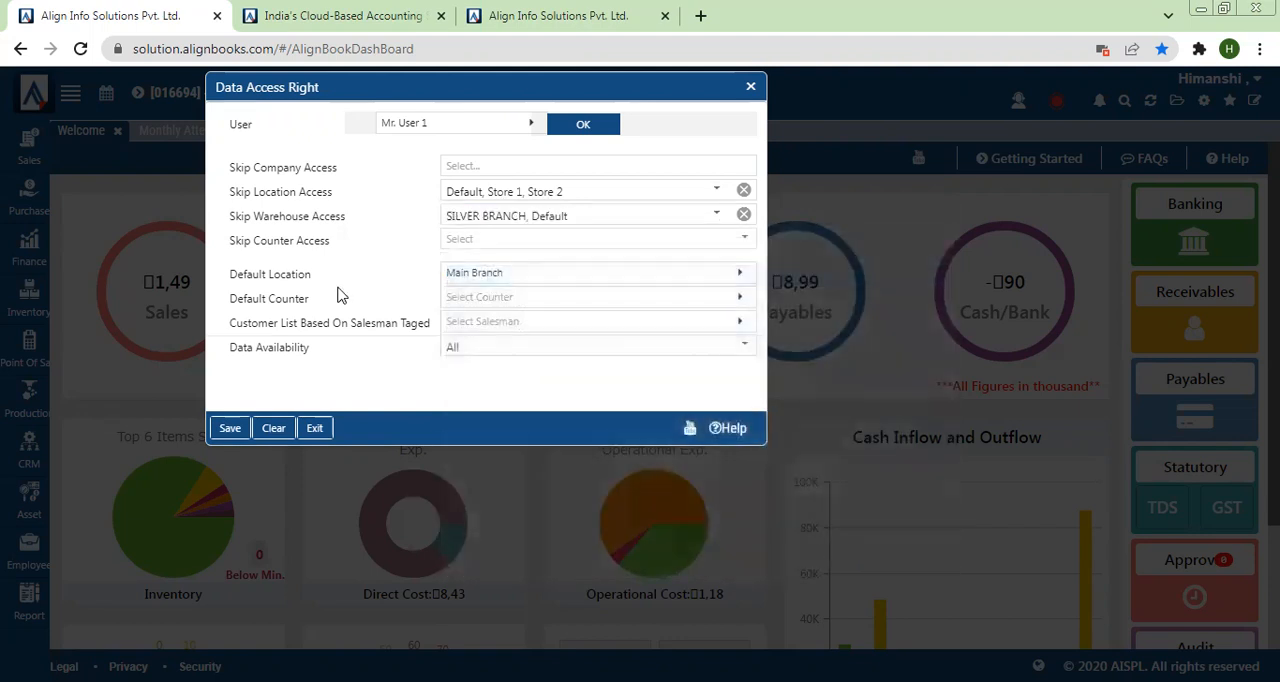
Step: Select Counter 4, Counter No. 3, Counter No. 4 and Default as Skip Counter Access entries, leaving Main Branch unselected
left_click(515, 237)
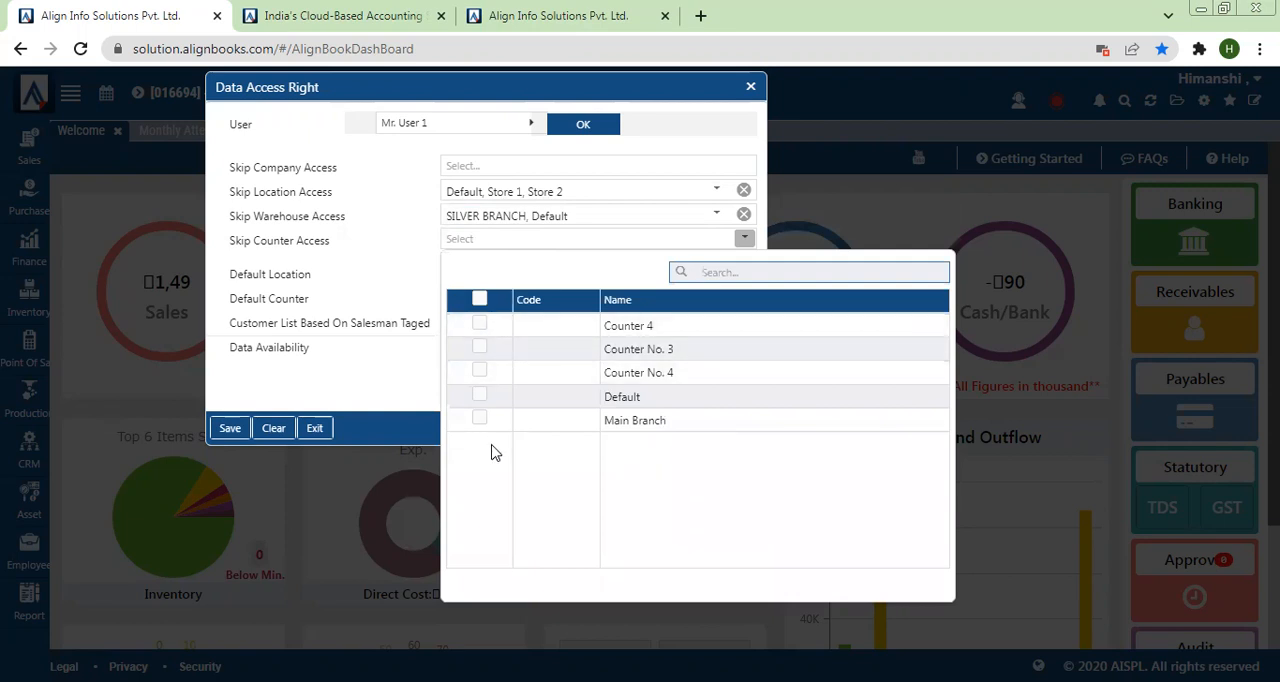
left_click(480, 373)
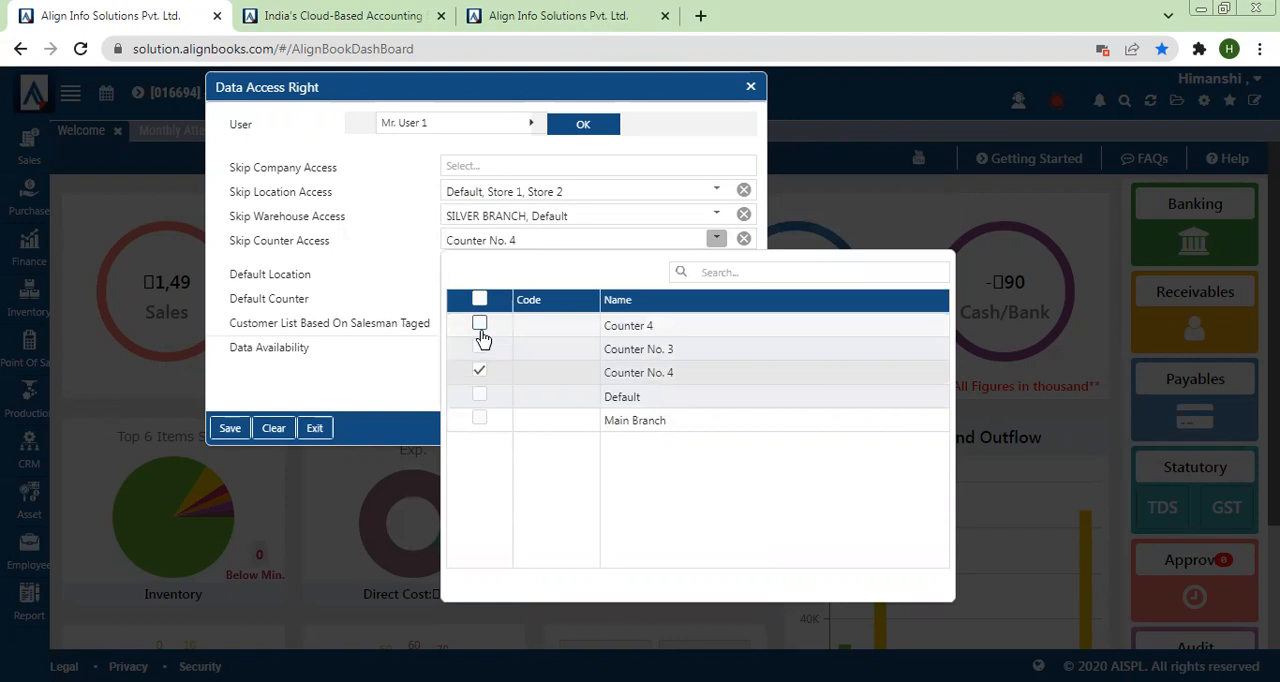
left_click(480, 325)
left_click(481, 349)
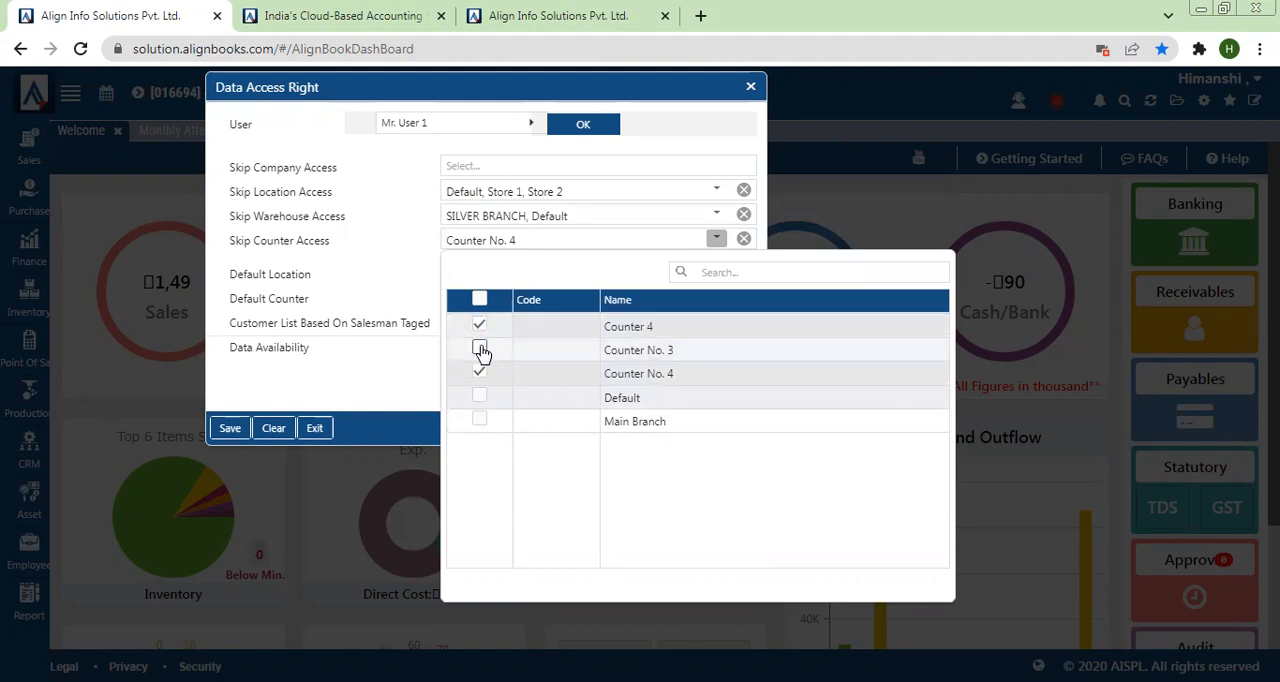
left_click(483, 396)
left_click(409, 297)
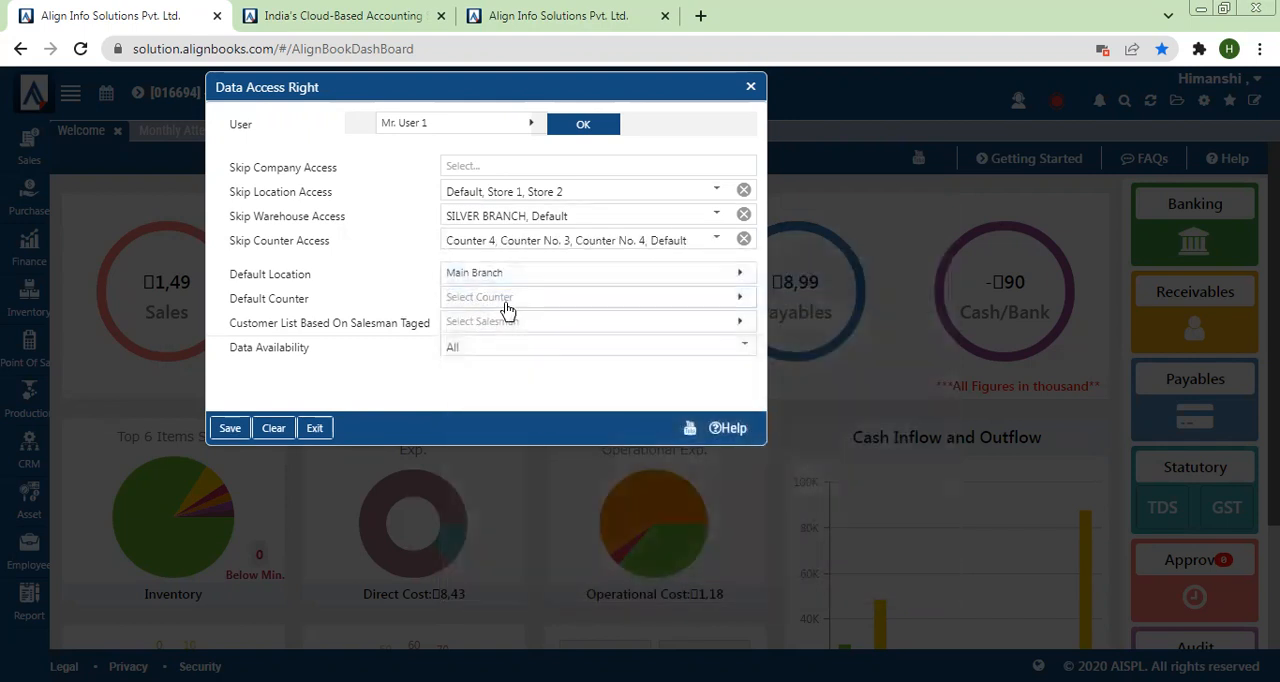
Step: Set the Default Counter to Main Branch and base the customer list on the salesman listed directly below Default
left_click(508, 300)
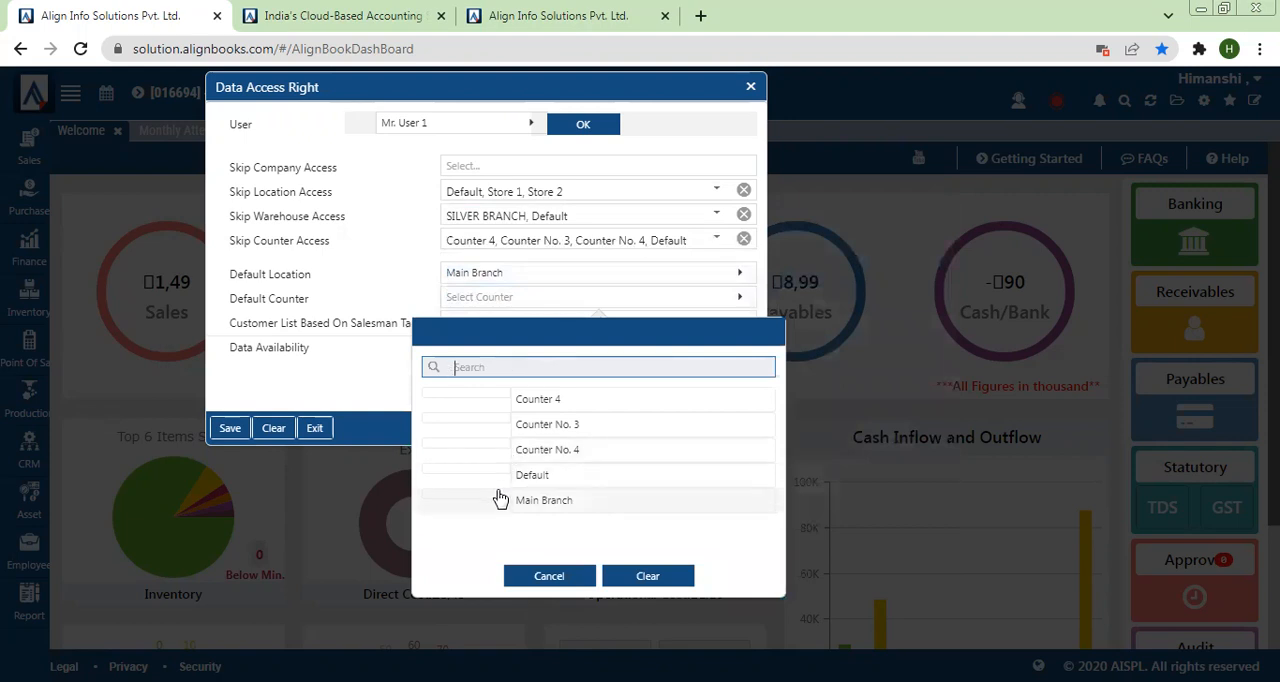
left_click(499, 500)
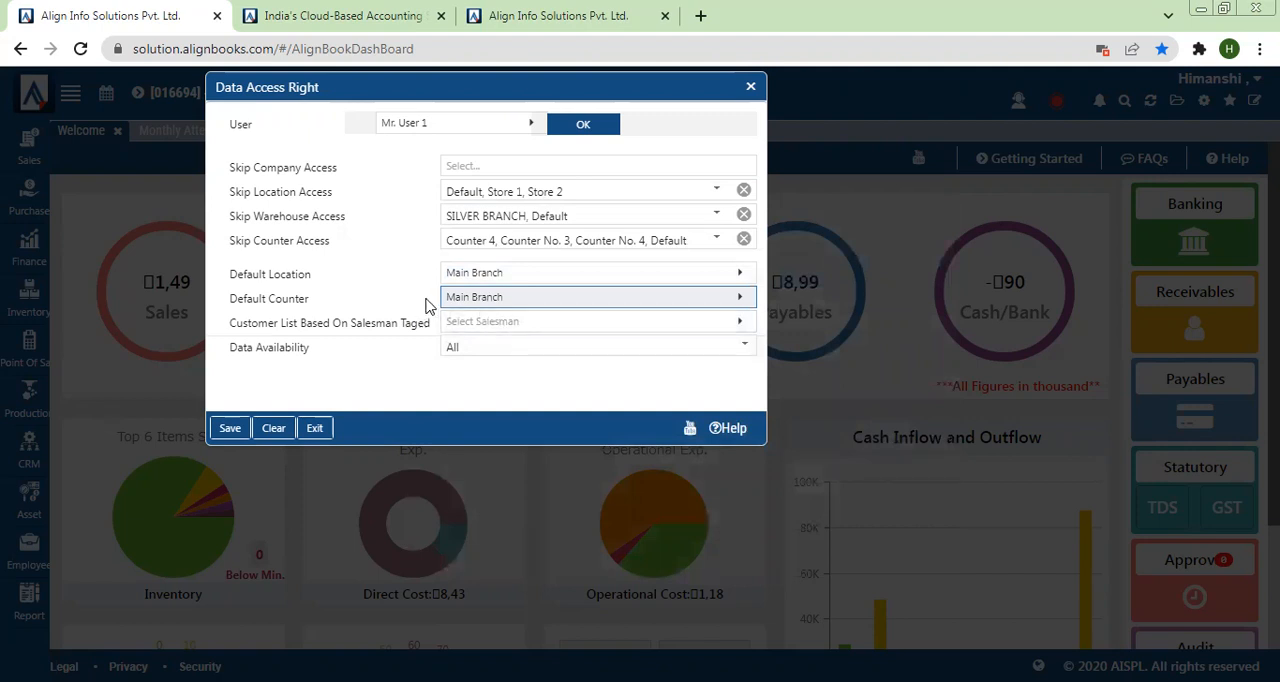
left_click(555, 327)
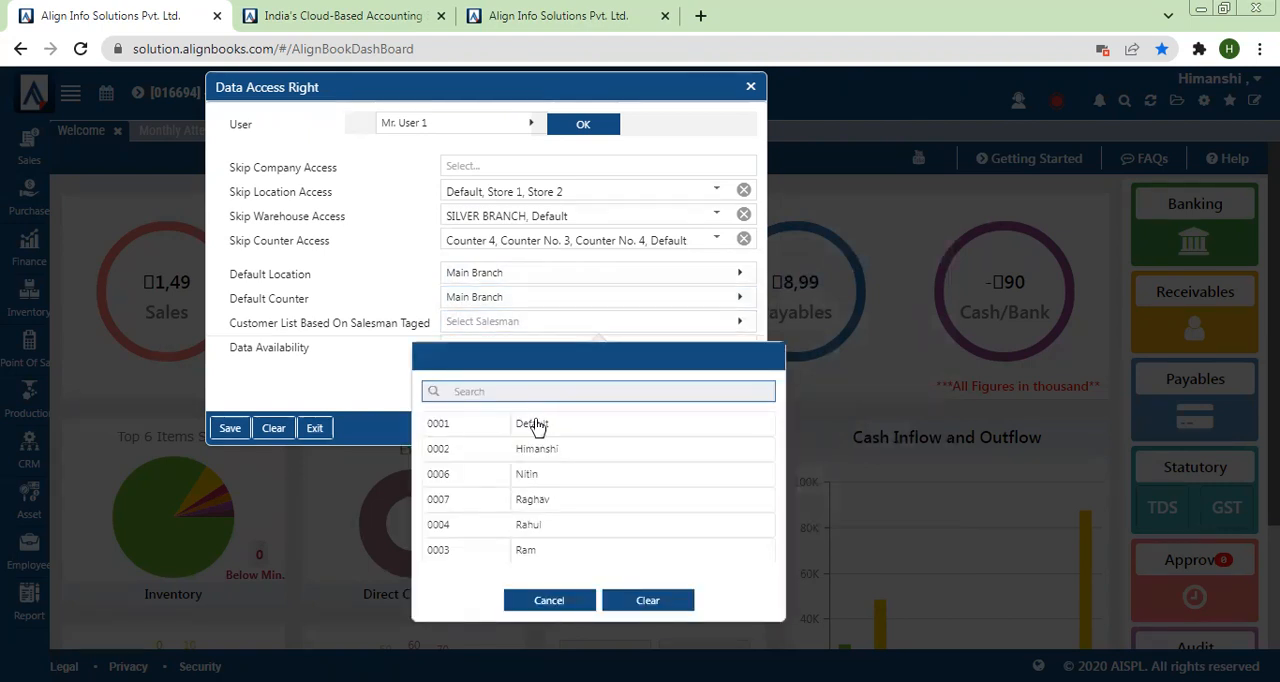
left_click(496, 452)
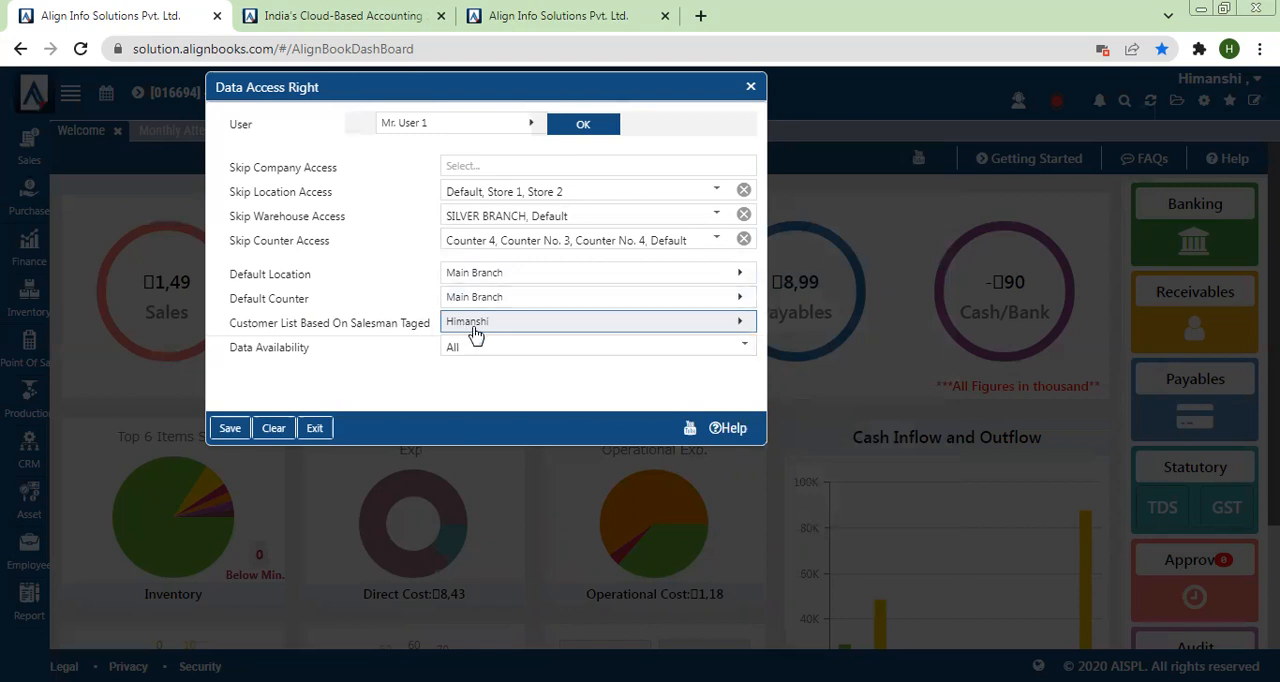
Step: Check the Data Availability options, keep All, and save User 1's data access rights
left_click_drag(216, 348, 317, 365)
left_click(317, 365)
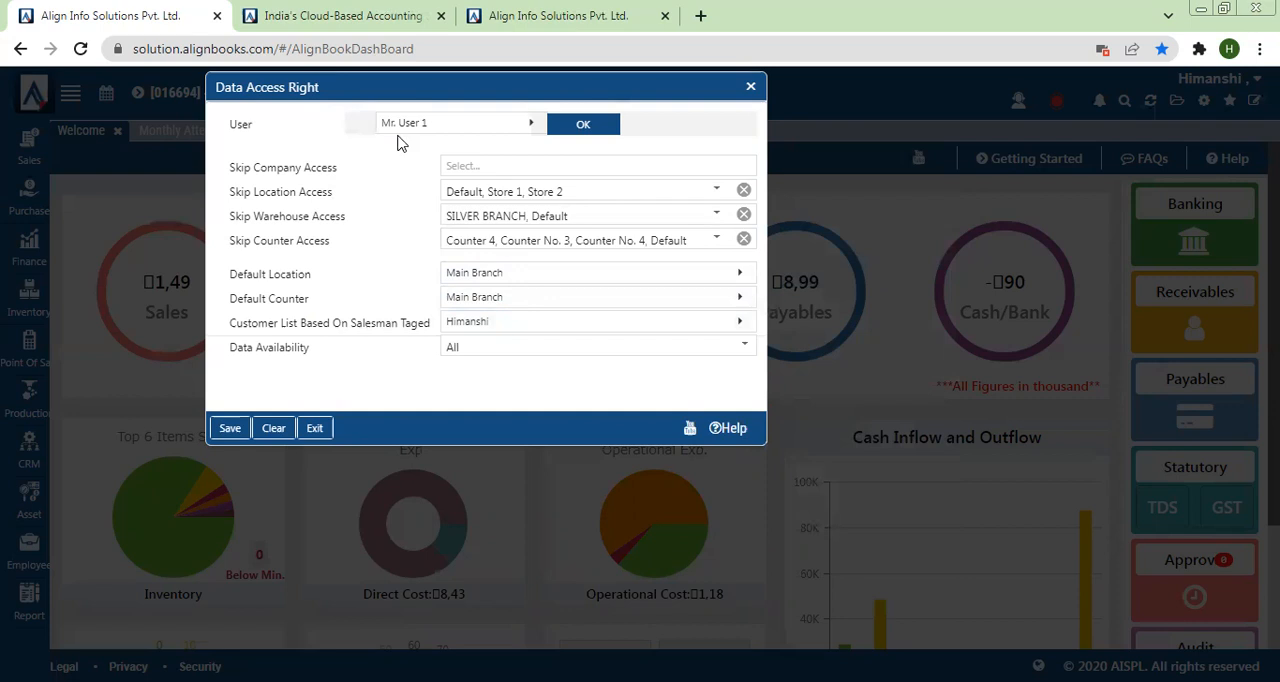
left_click(533, 348)
left_click(401, 367)
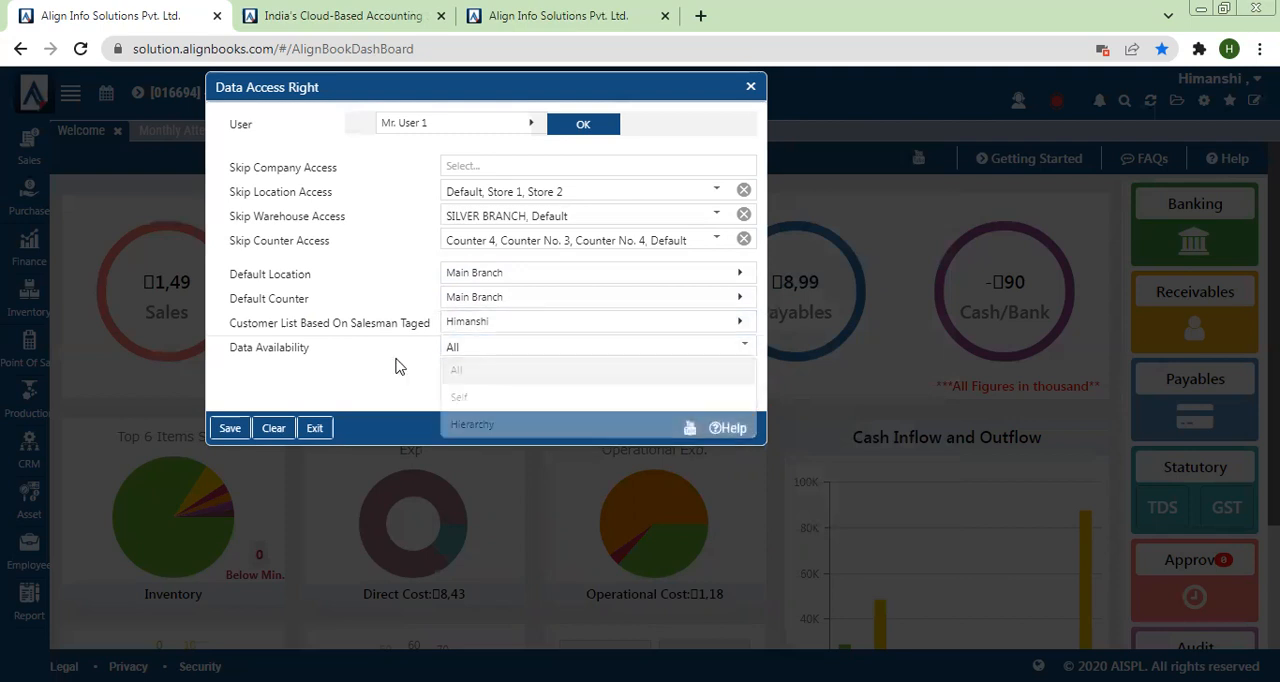
left_click(229, 429)
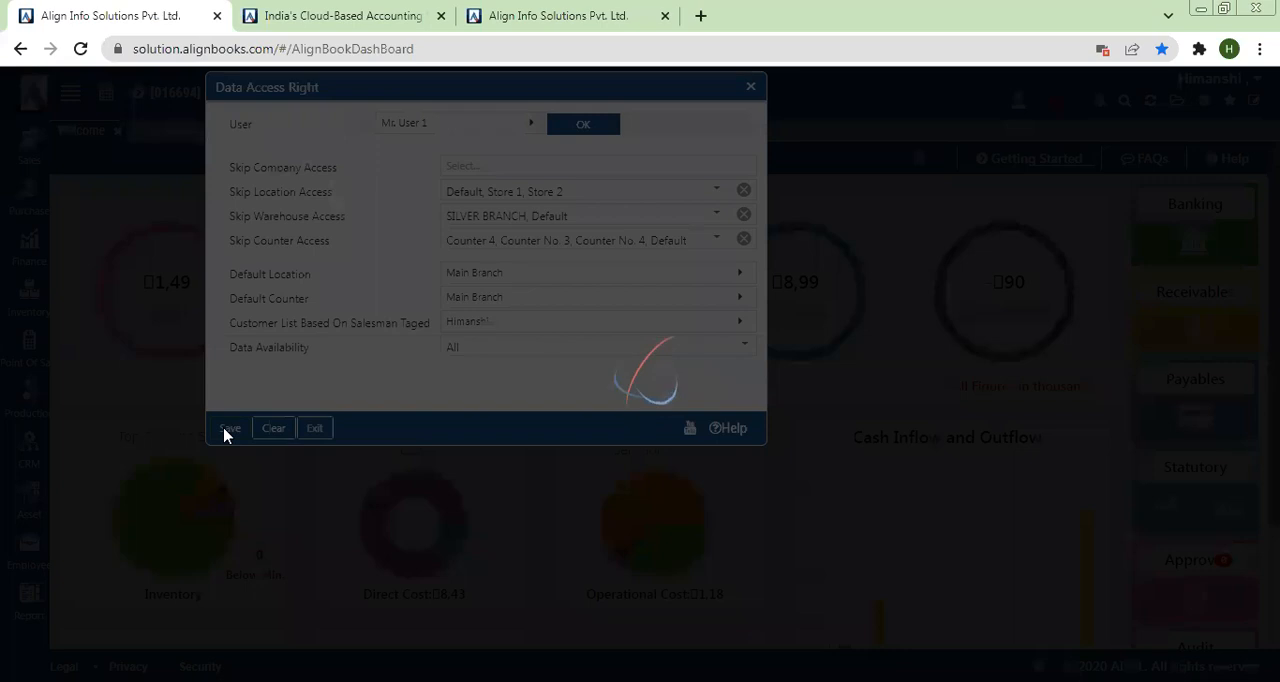
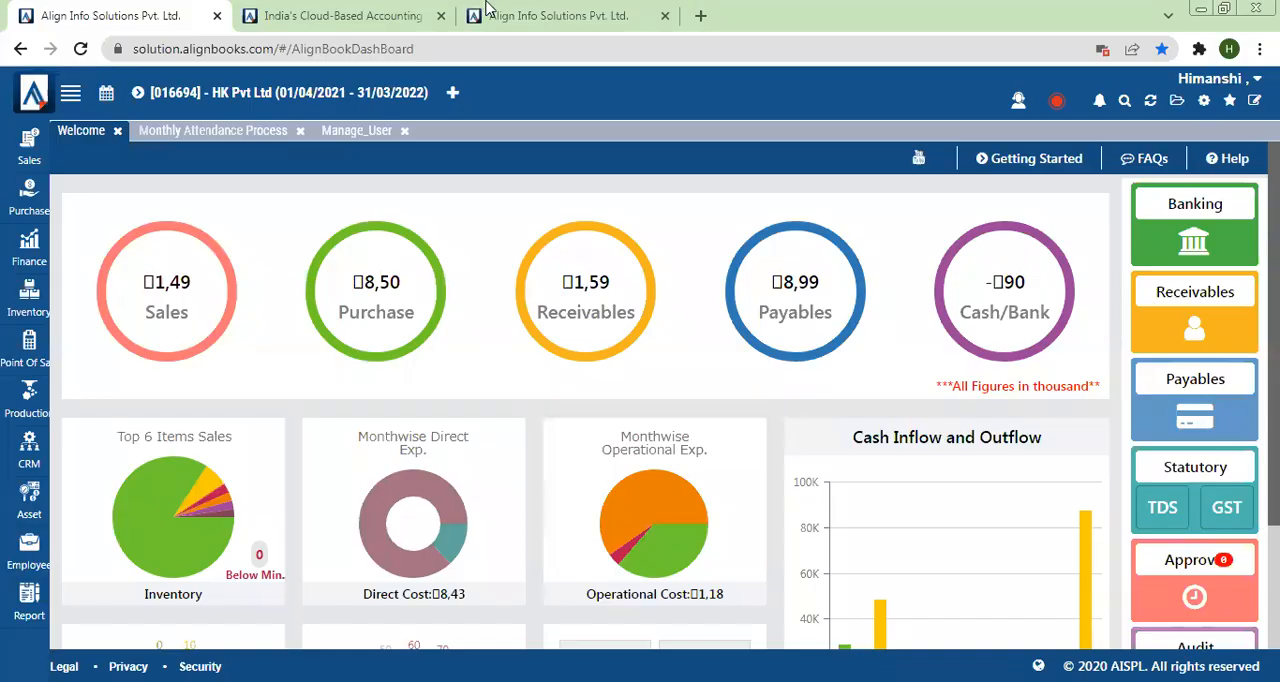
Step: Switch to the browser session signed in as User 1 and log out of it
left_click(487, 8)
left_click(1232, 80)
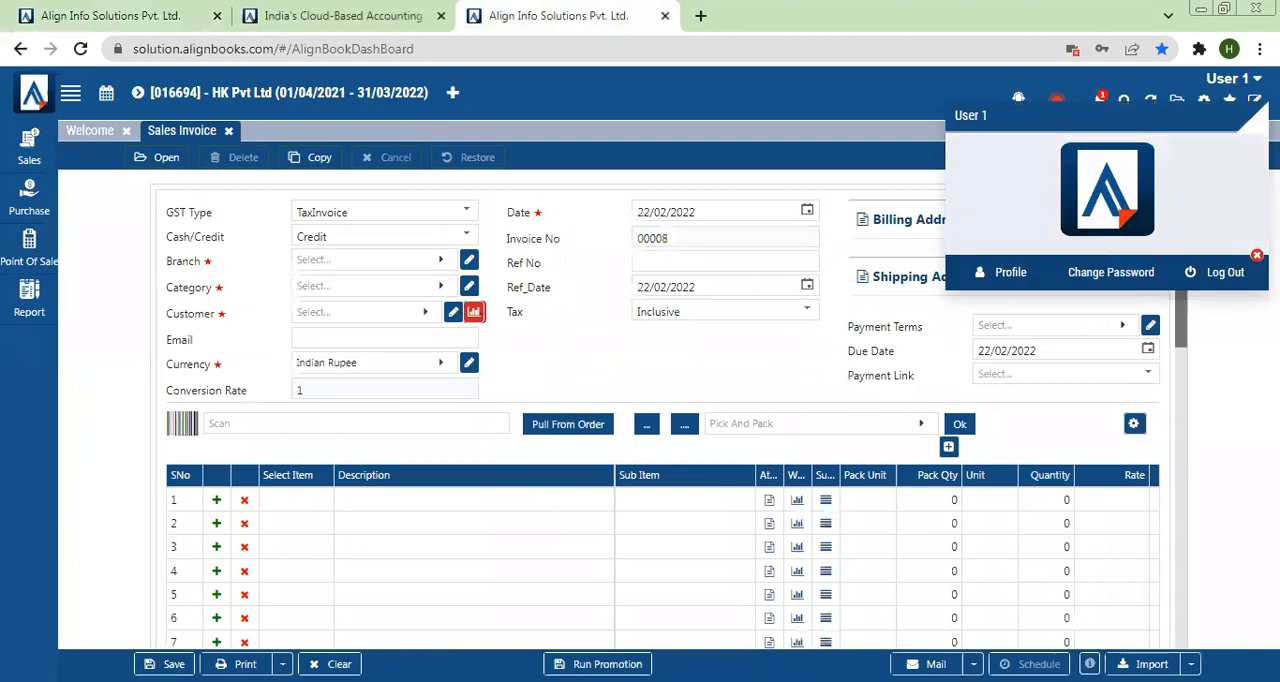
left_click(1240, 276)
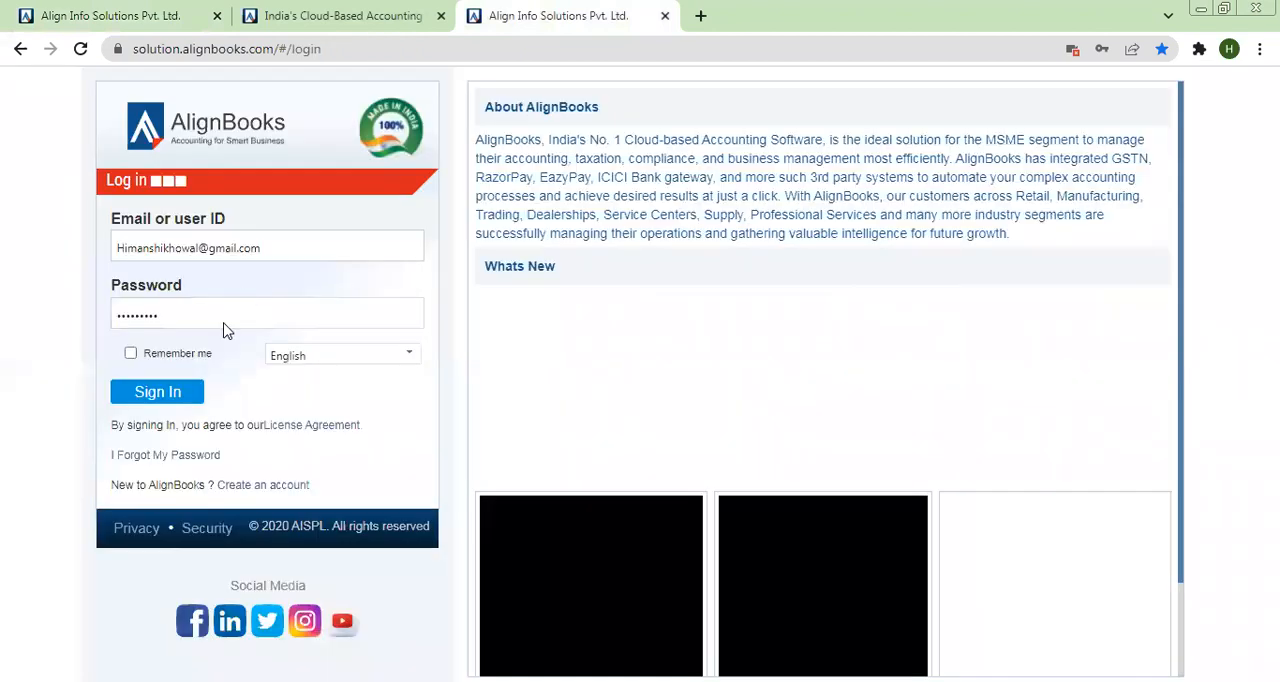
Step: Sign in as User 1 by entering that user's ID and the account password
left_click_drag(279, 254, 57, 271)
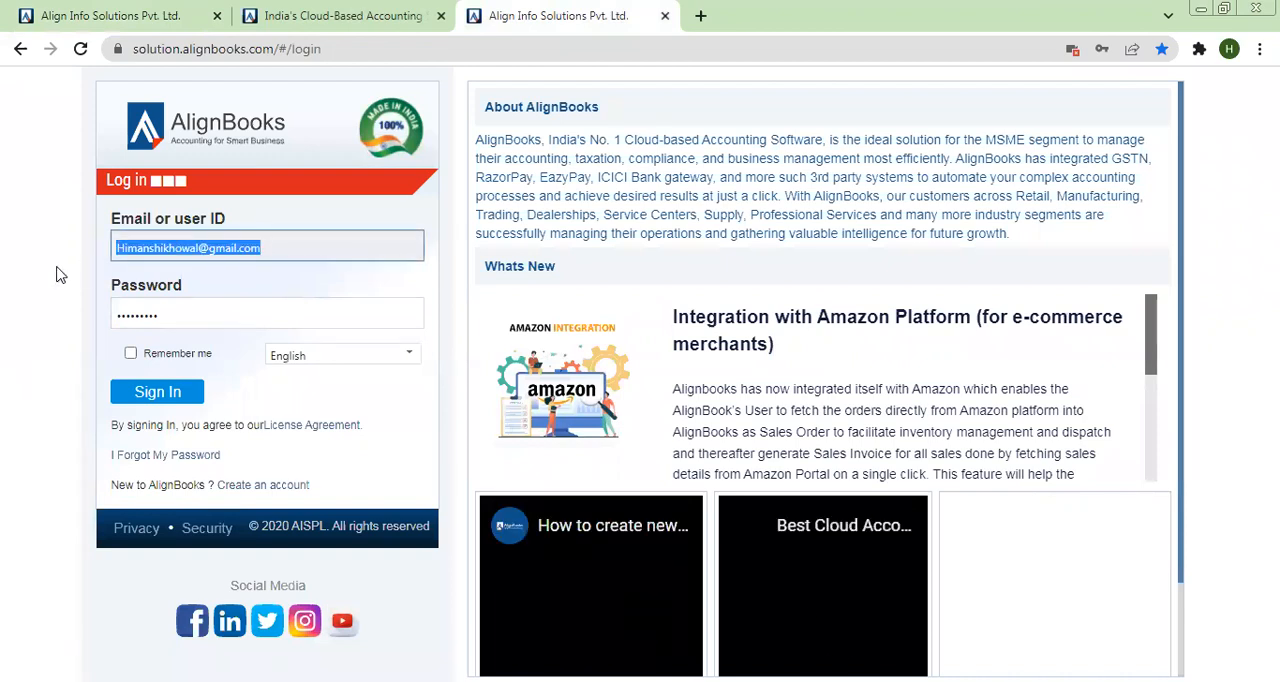
type("User1")
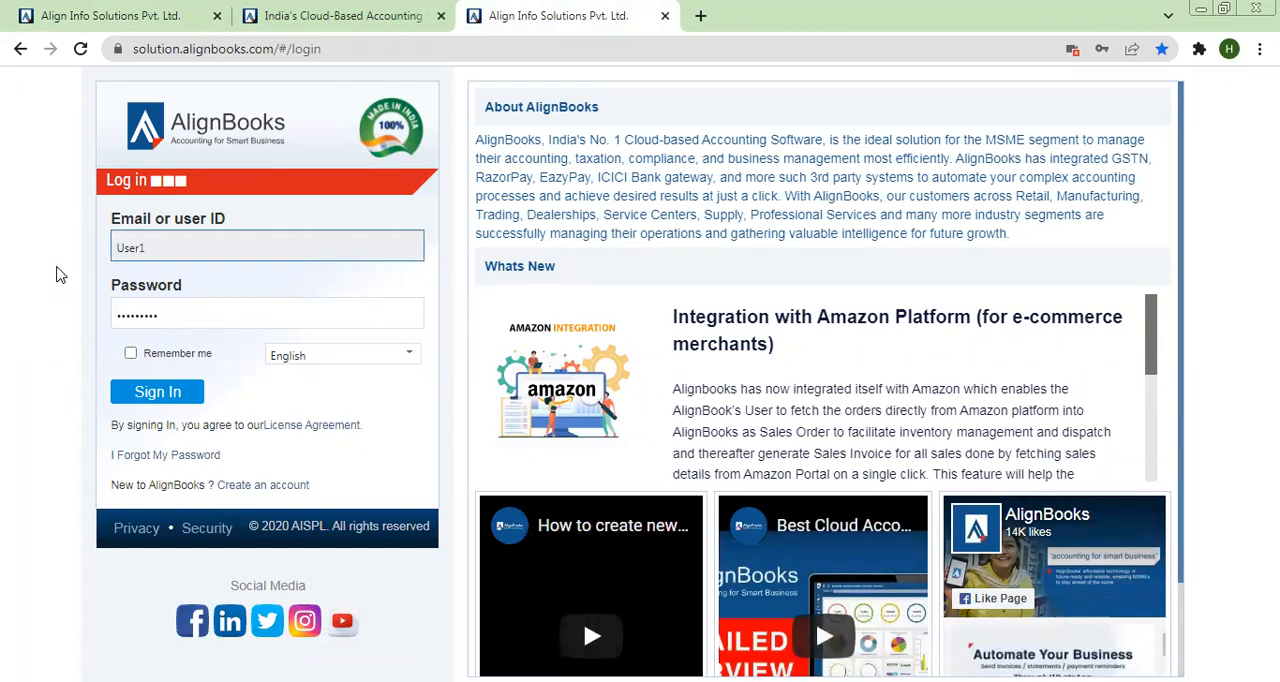
type("@sales")
key("Tab")
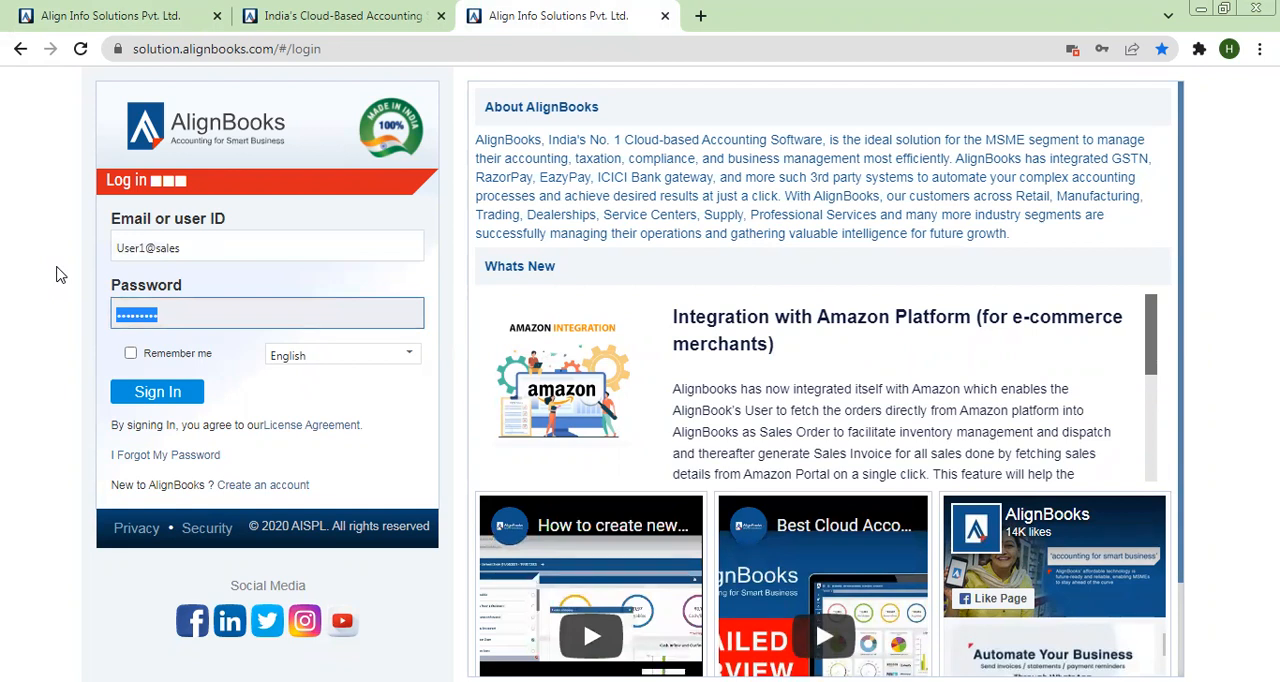
type("1234567890")
left_click(164, 391)
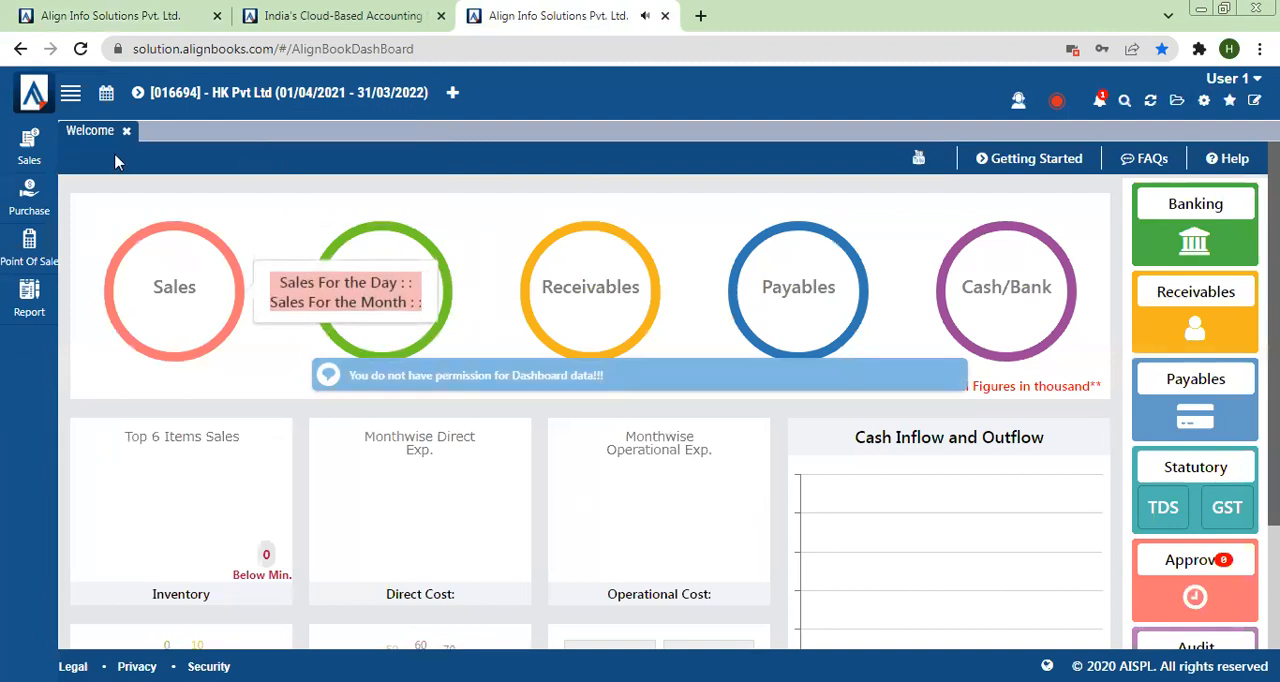
Step: Open a new Sales Invoice as User 1 and check which branches are available for selection
left_click(31, 152)
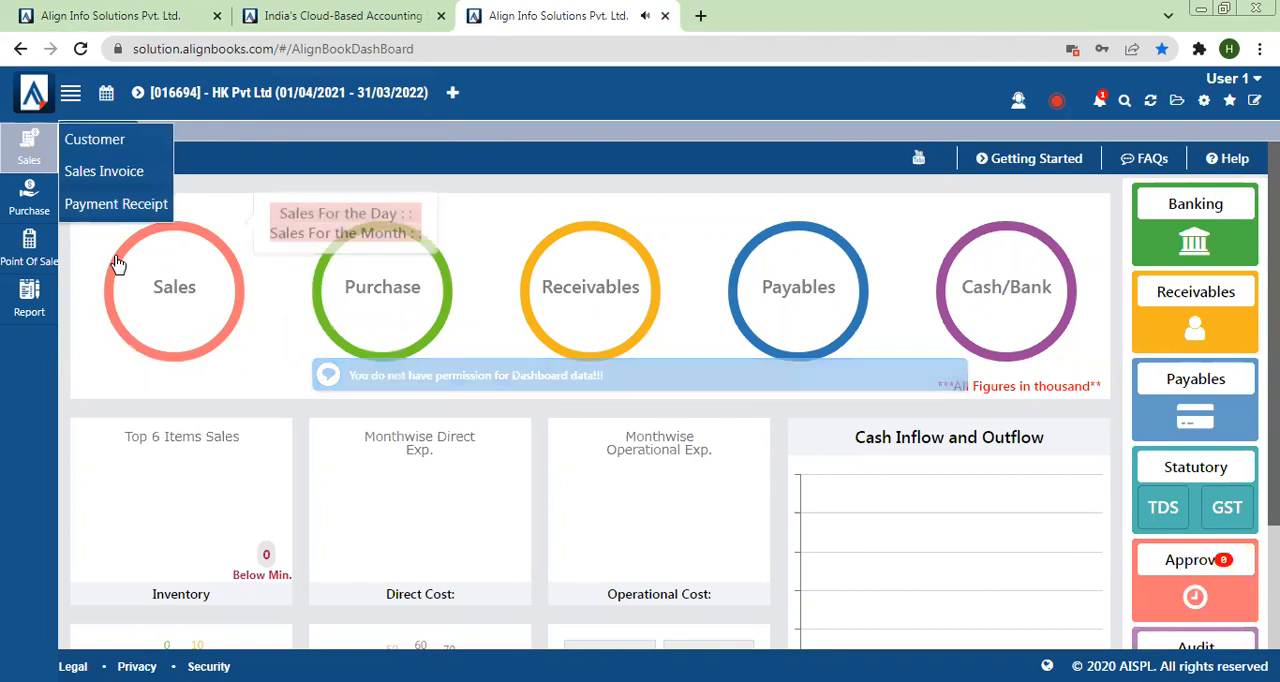
left_click(103, 176)
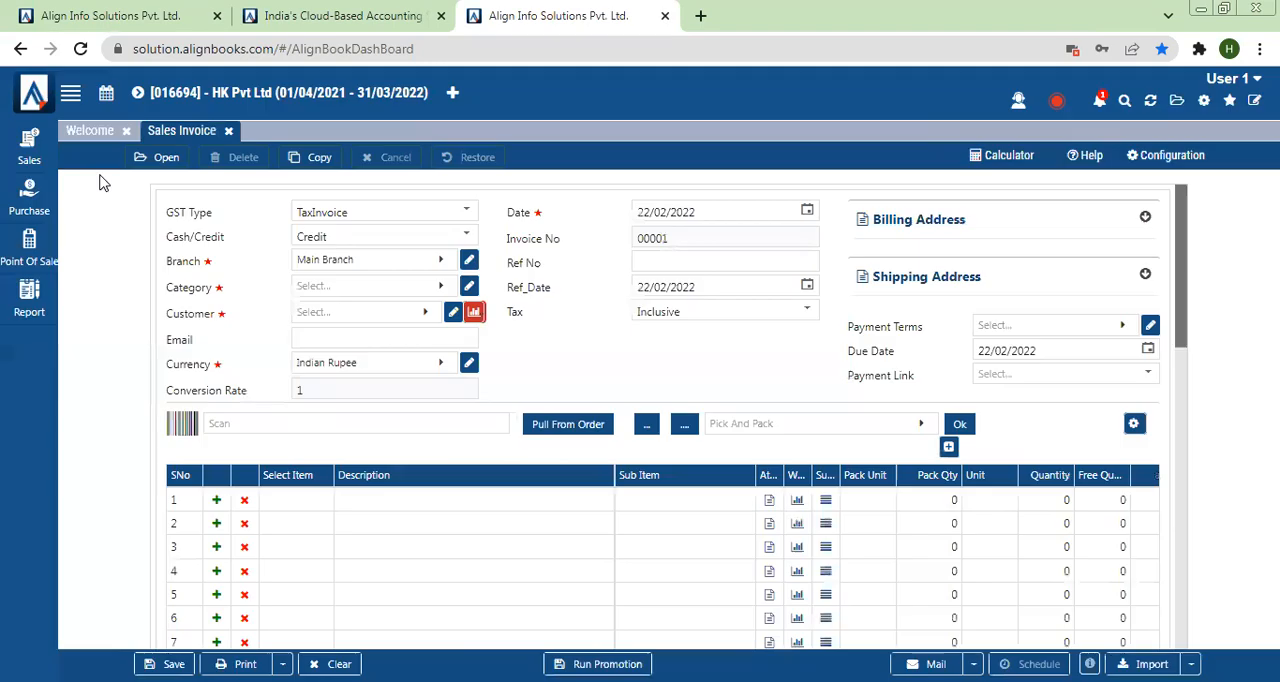
left_click_drag(176, 262, 245, 272)
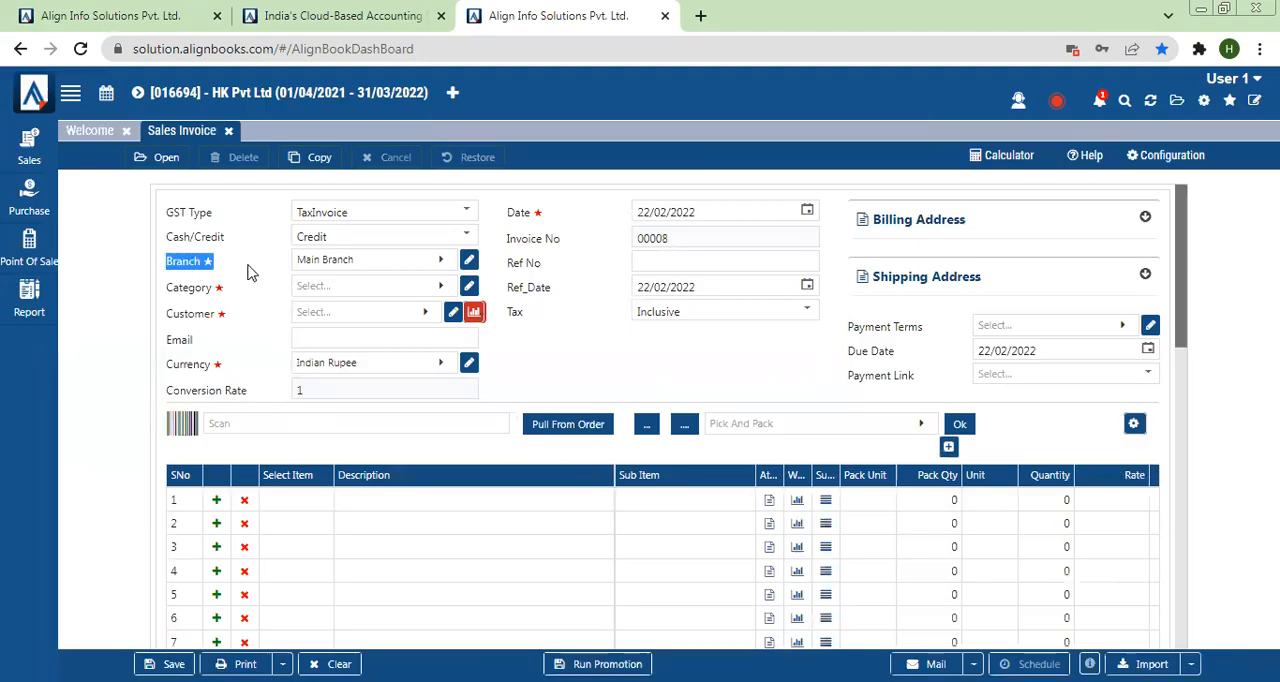
left_click(373, 268)
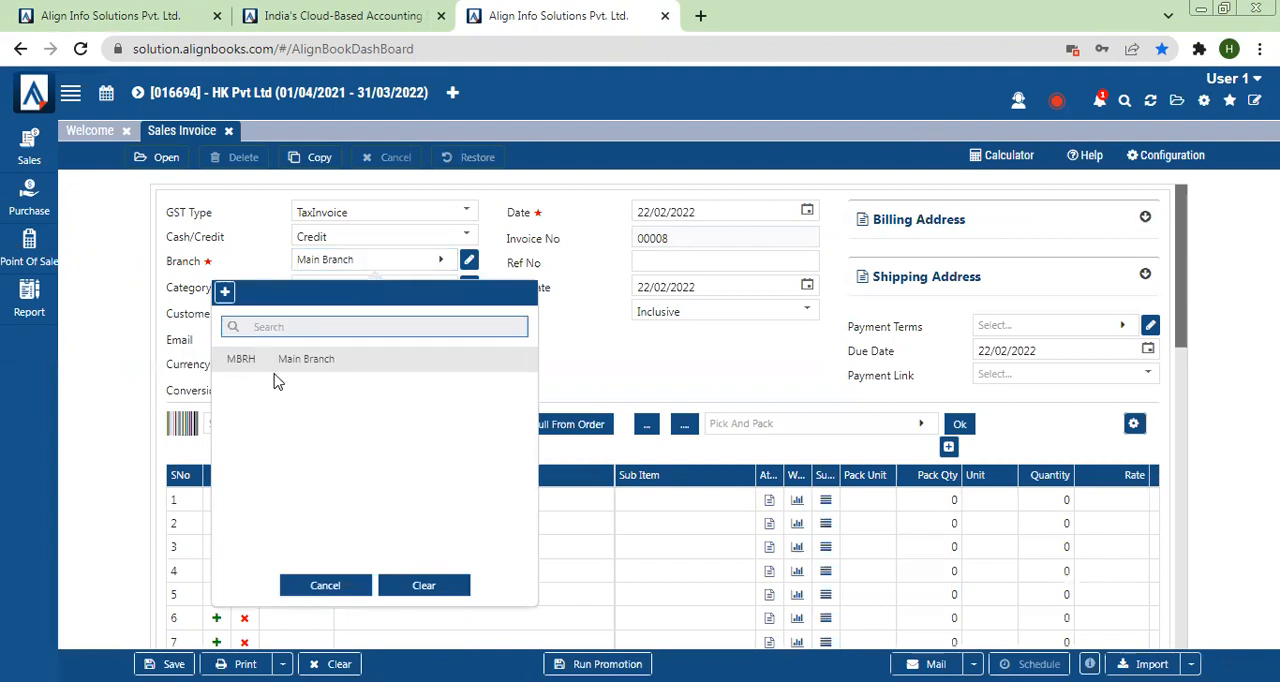
left_click(180, 371)
Step: Open a POS Invoice as User 1 and check which counters are available, cancelling without changing the counter
left_click(29, 254)
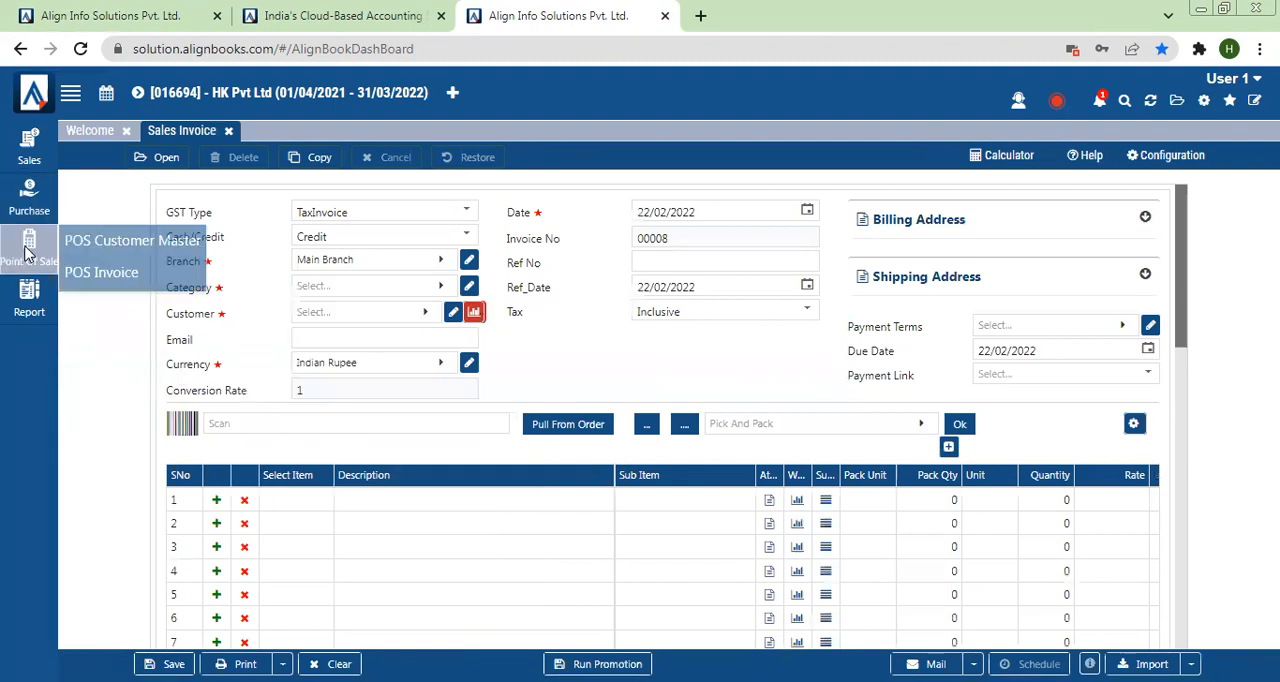
left_click(88, 274)
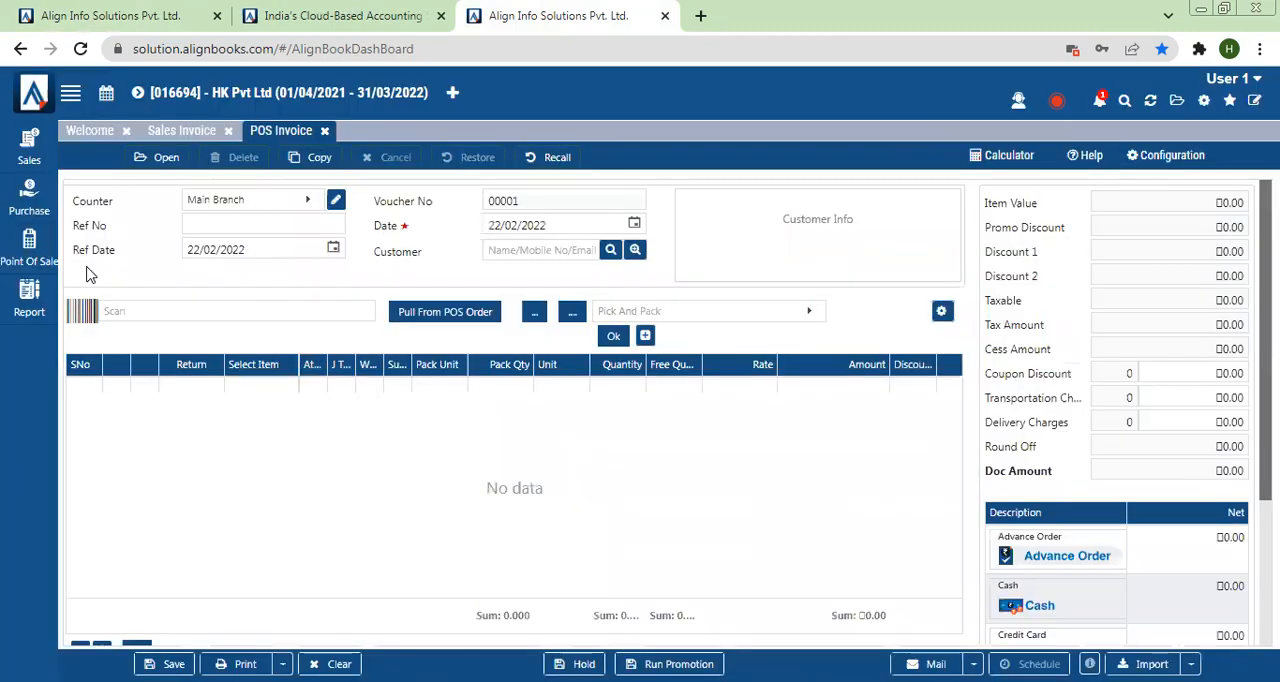
left_click(212, 206)
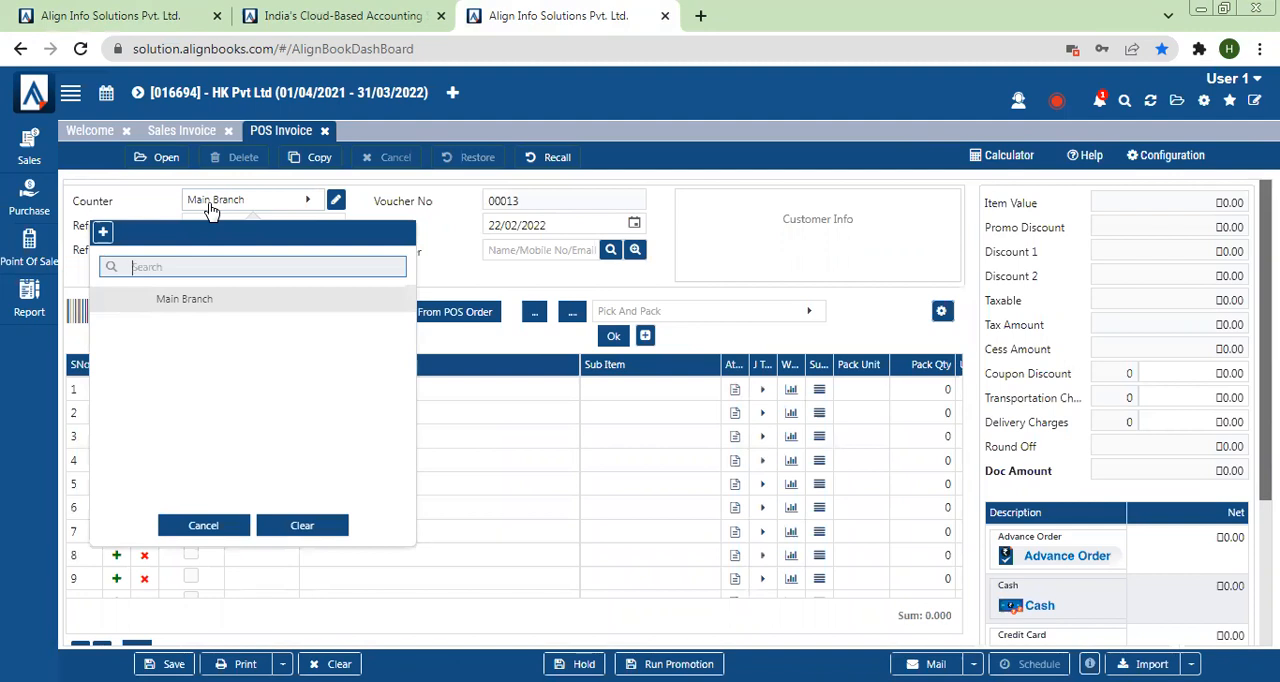
left_click(180, 526)
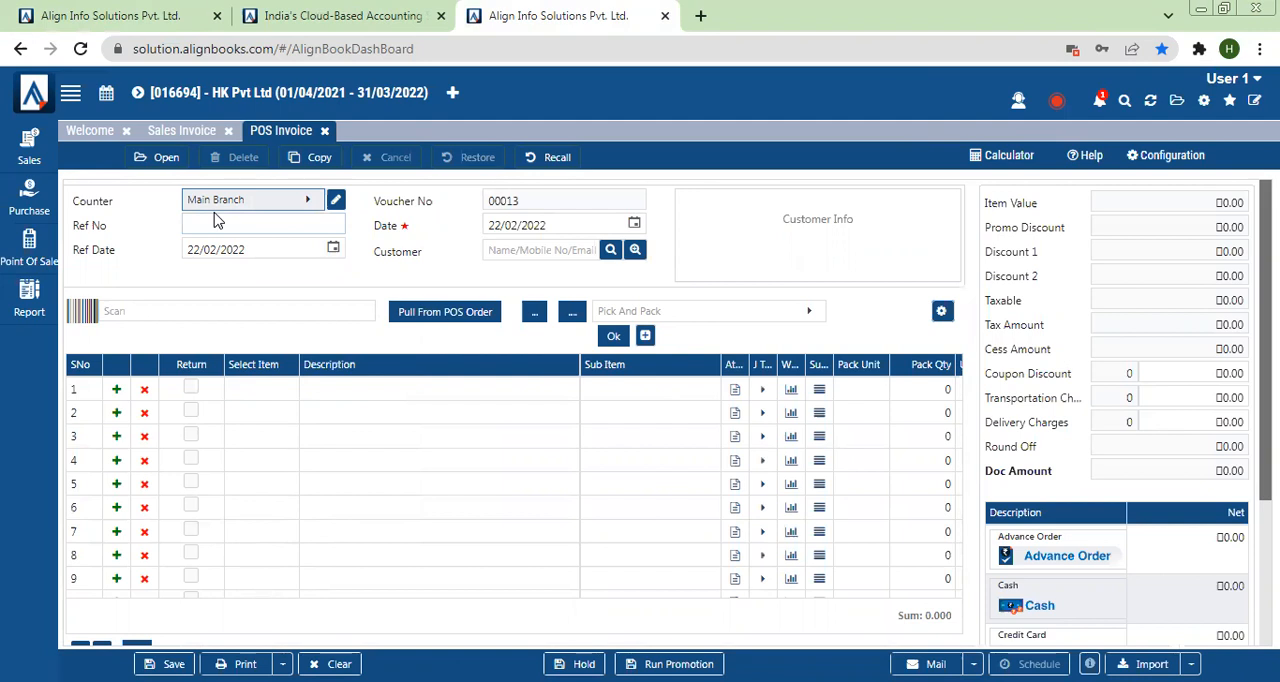
Step: Return to the administrator session, set the Lock Period's Lock Upto date to 31/08/2021 and save it
left_click(170, 12)
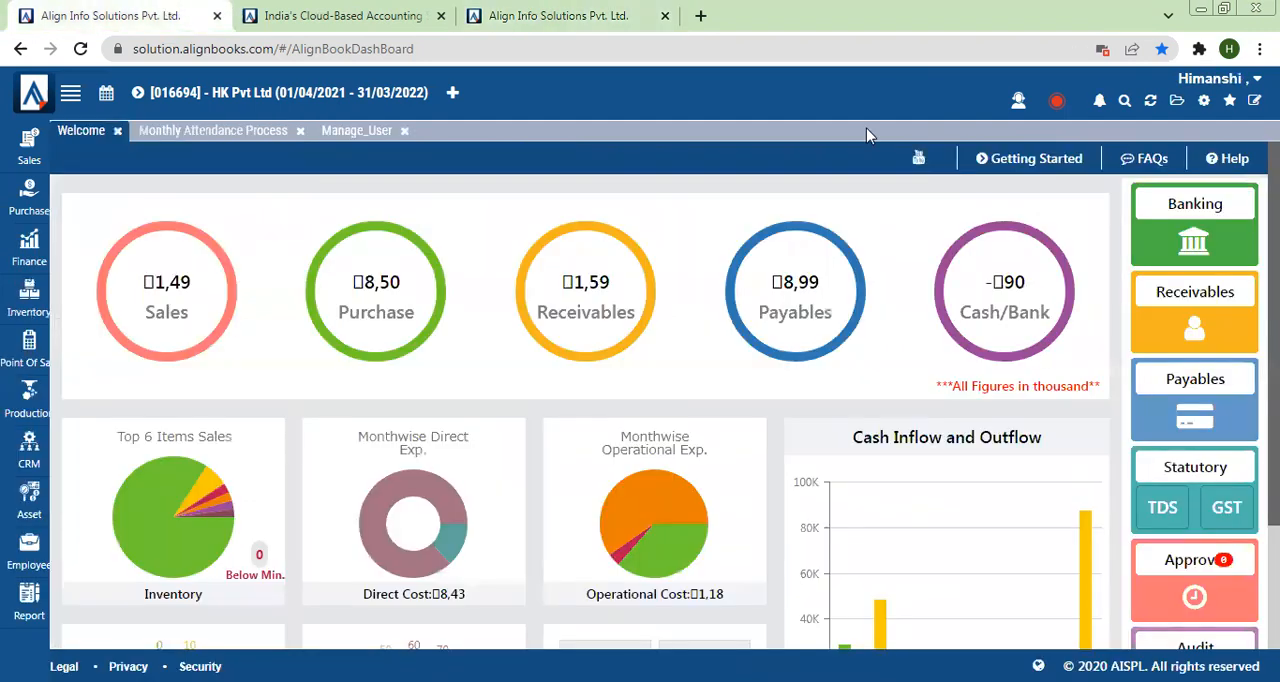
left_click(1204, 101)
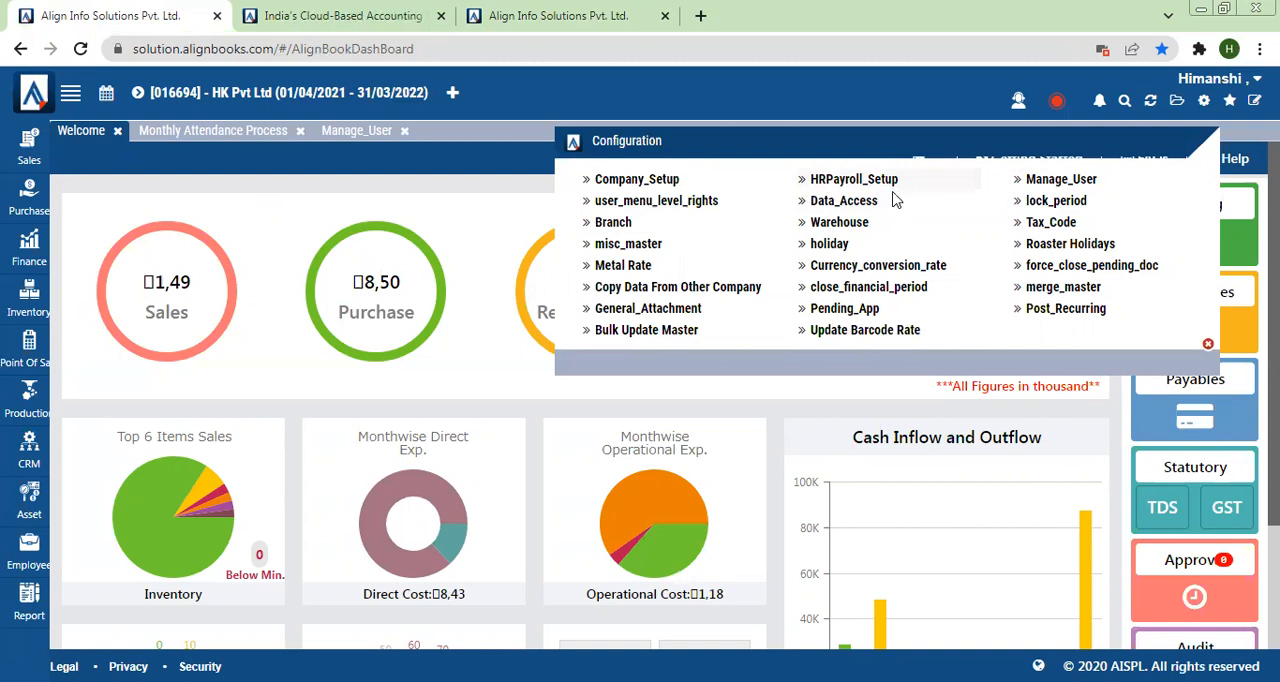
left_click(1052, 203)
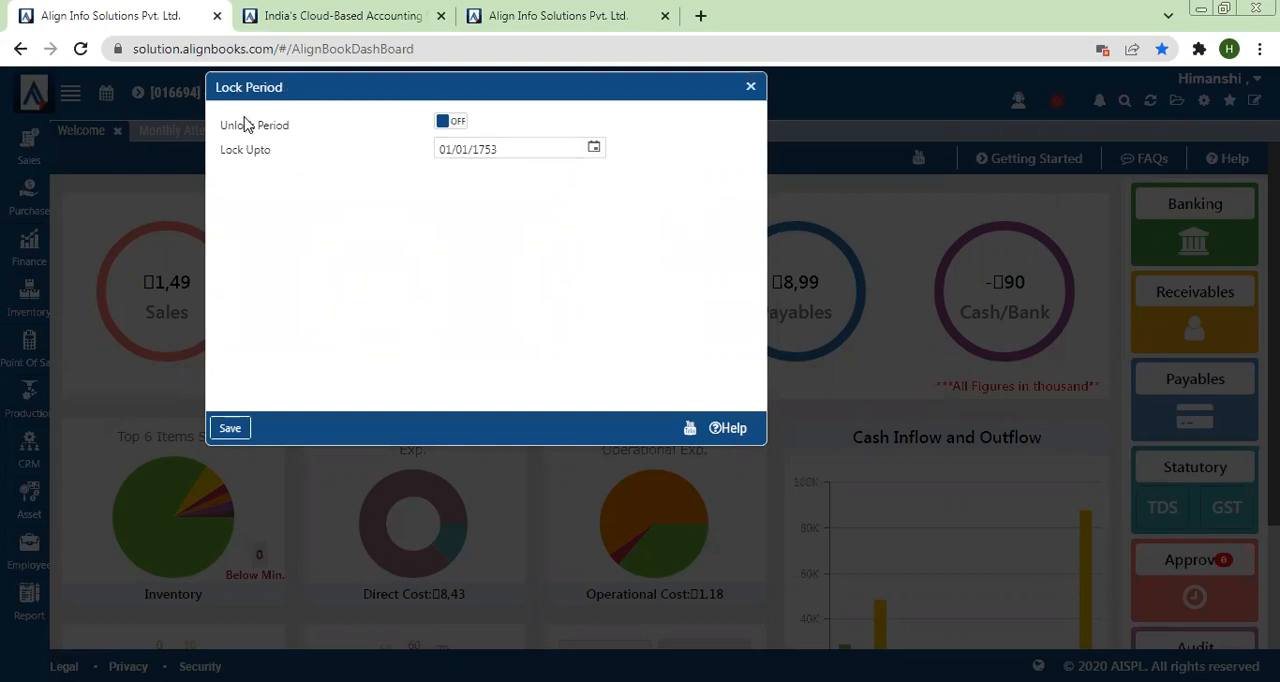
triple_click(236, 153)
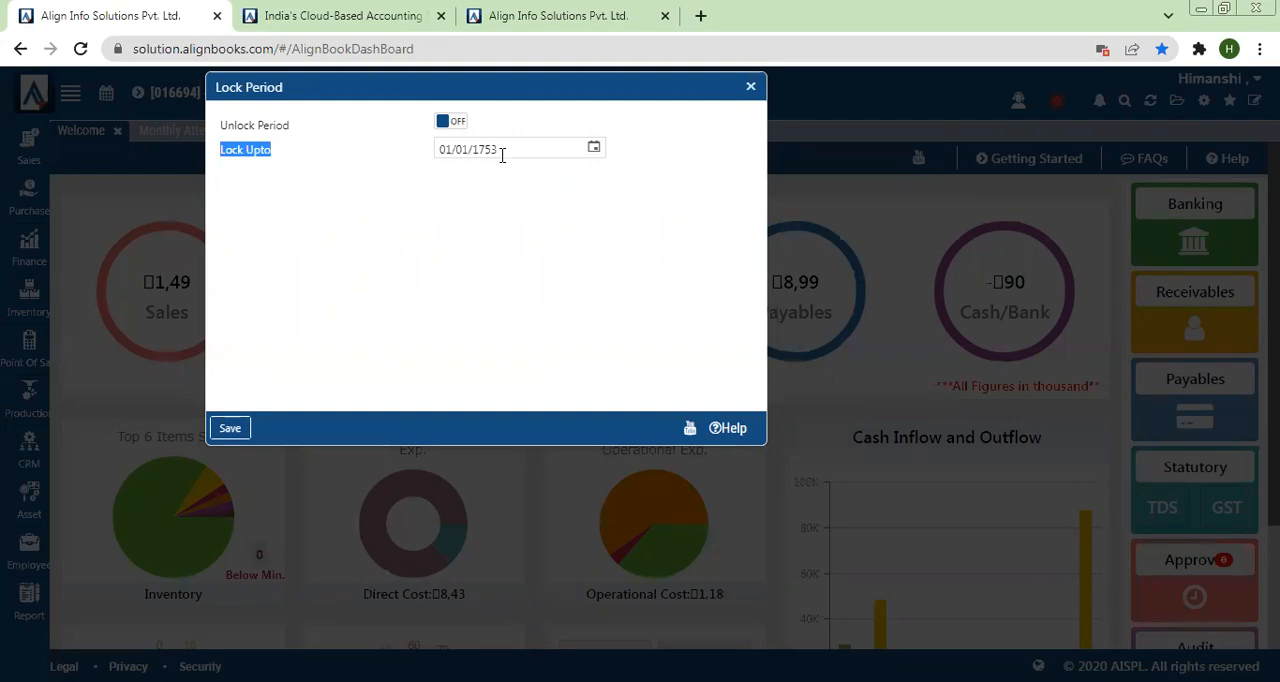
left_click(594, 149)
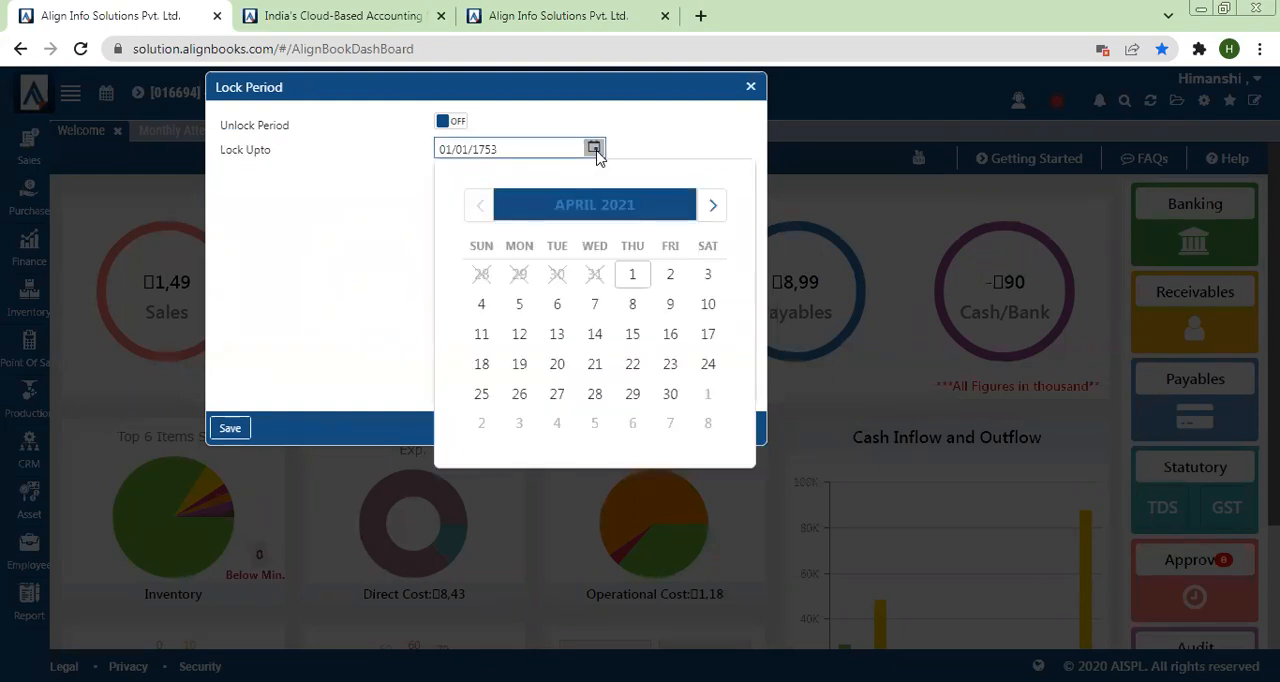
left_click(715, 218)
left_click(715, 218)
left_click(715, 218)
left_click(715, 218)
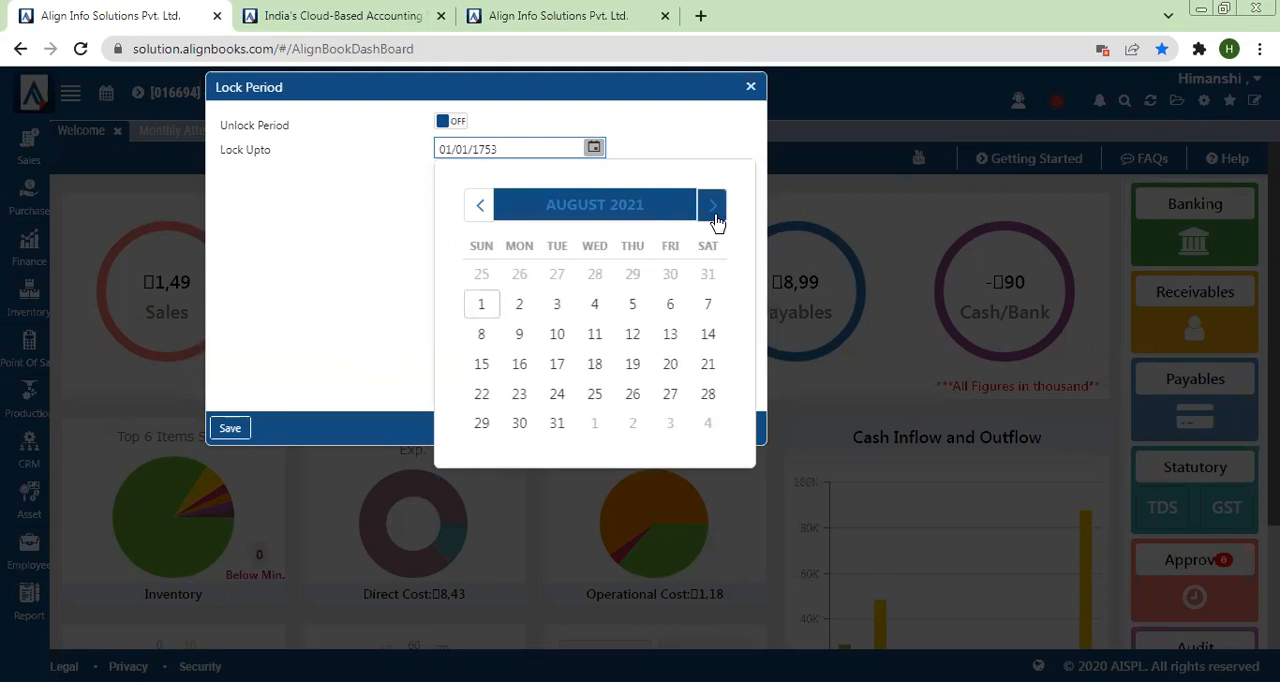
left_click(715, 218)
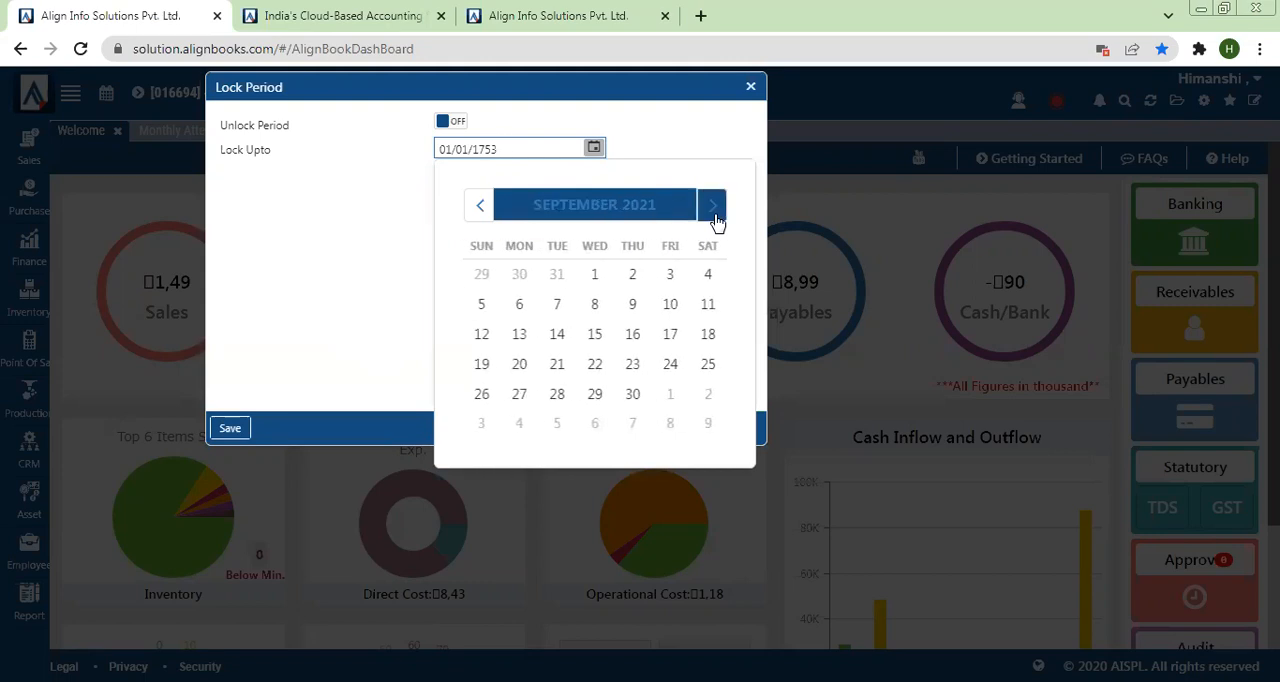
left_click(480, 207)
left_click(554, 424)
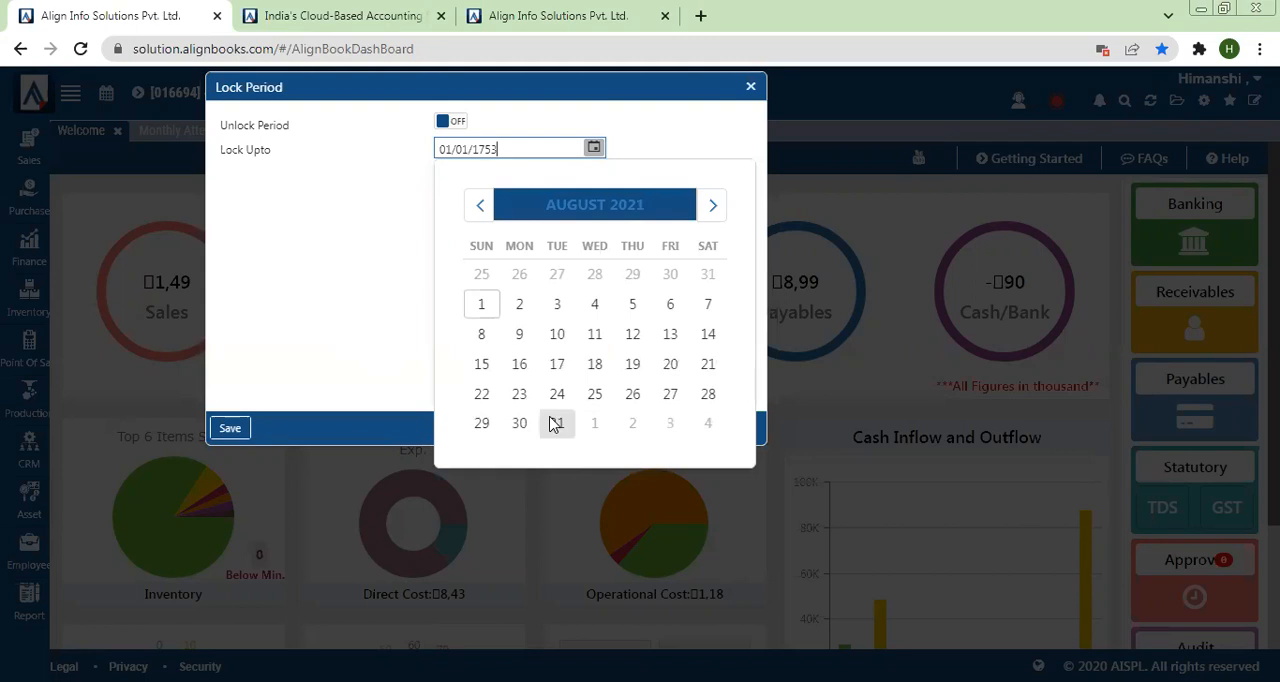
left_click(230, 428)
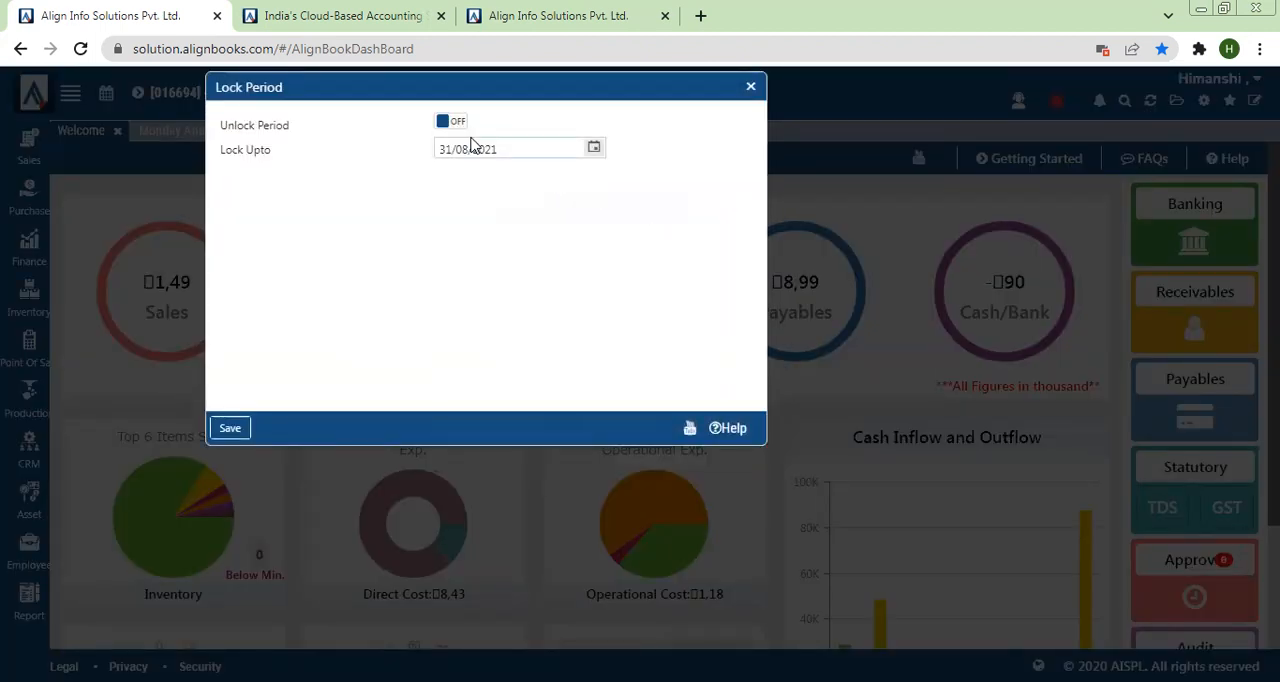
Step: Turn on Unlock Period, try to save the setting and close the Lock Period dialog
left_click(449, 128)
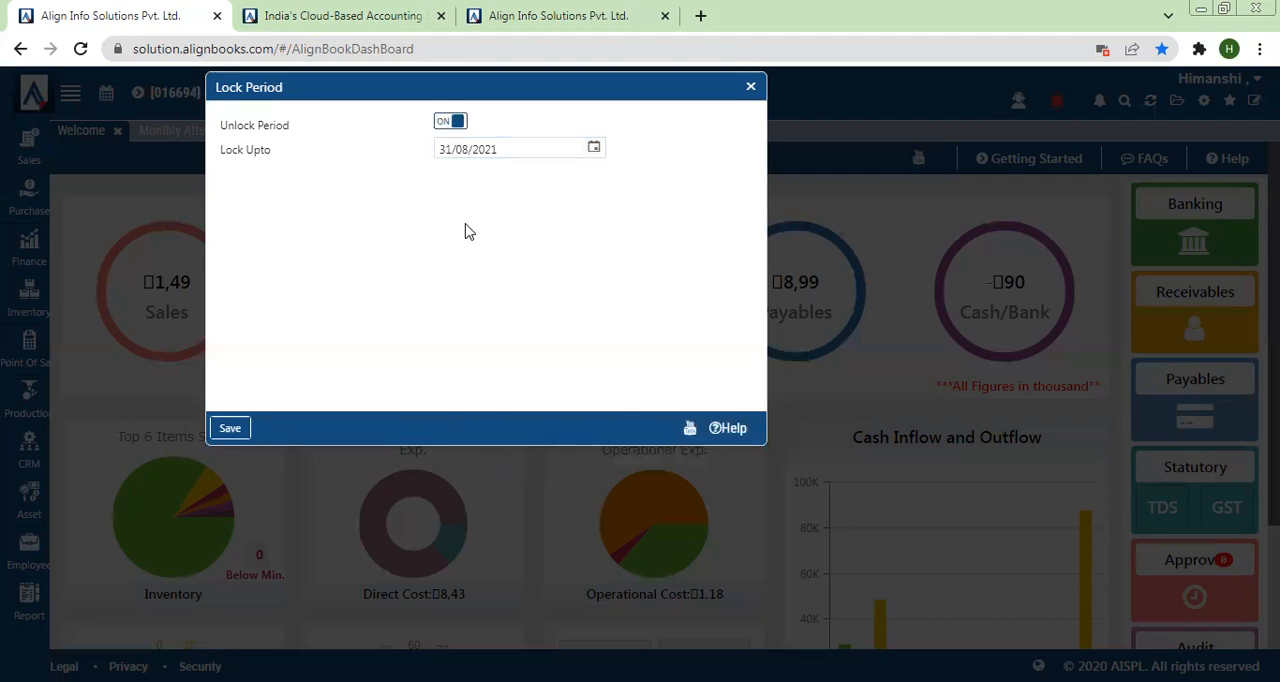
left_click(231, 428)
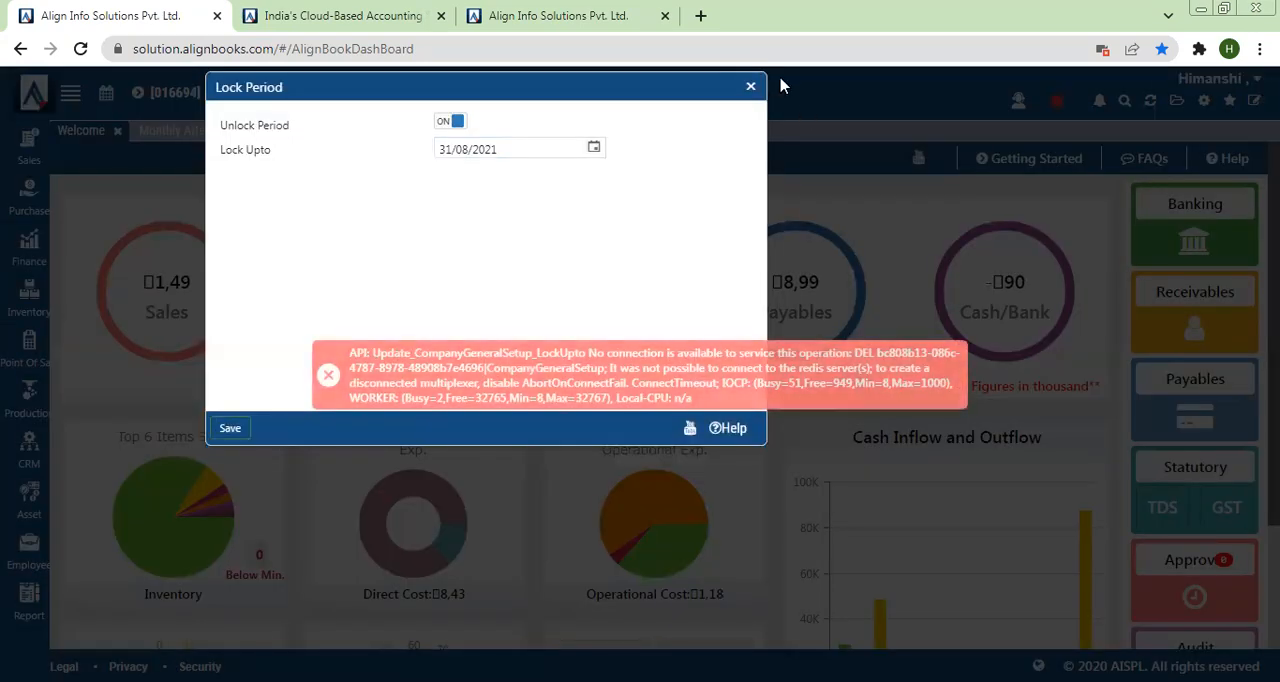
left_click(752, 88)
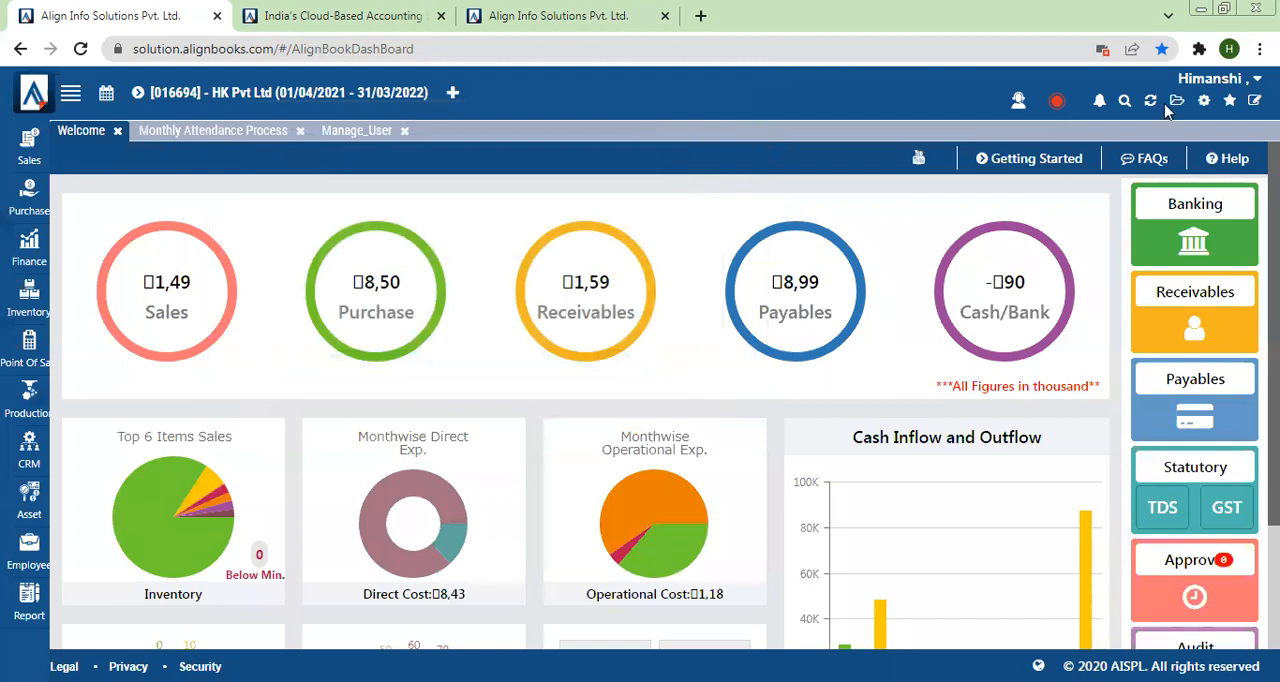
Step: Start a new branch in the Branch Master, name it Store 3 and go to its GST No field
left_click(1203, 101)
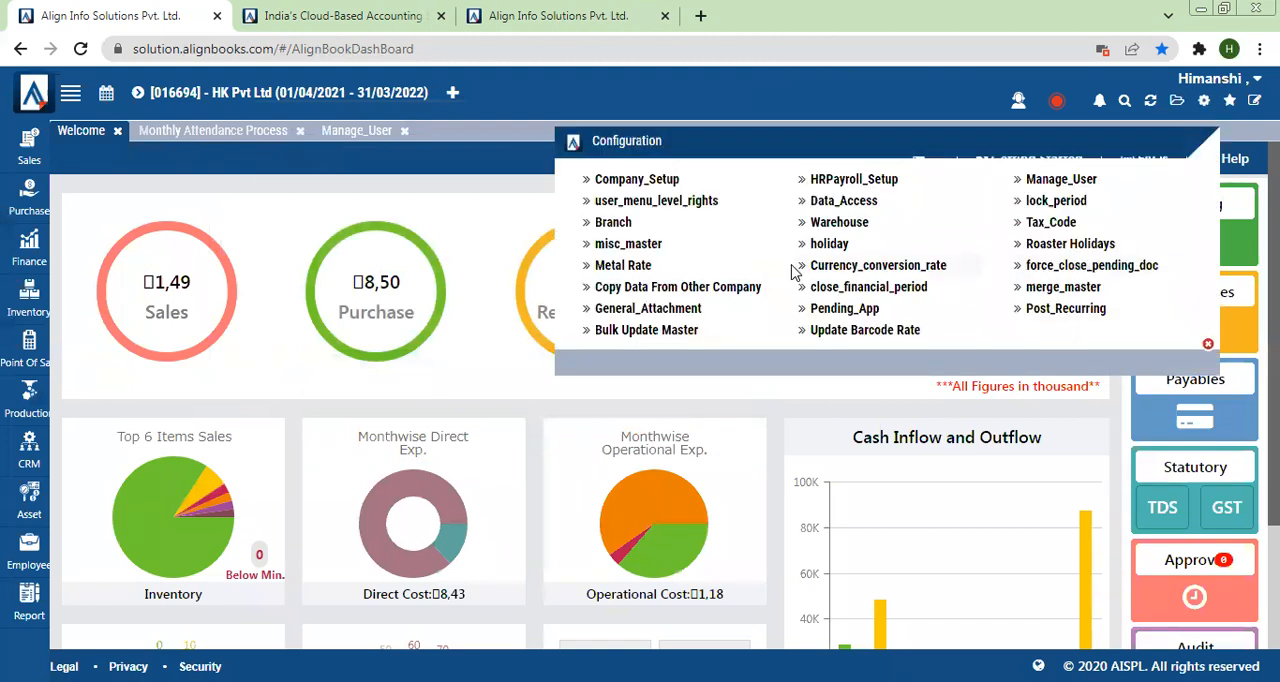
left_click(612, 222)
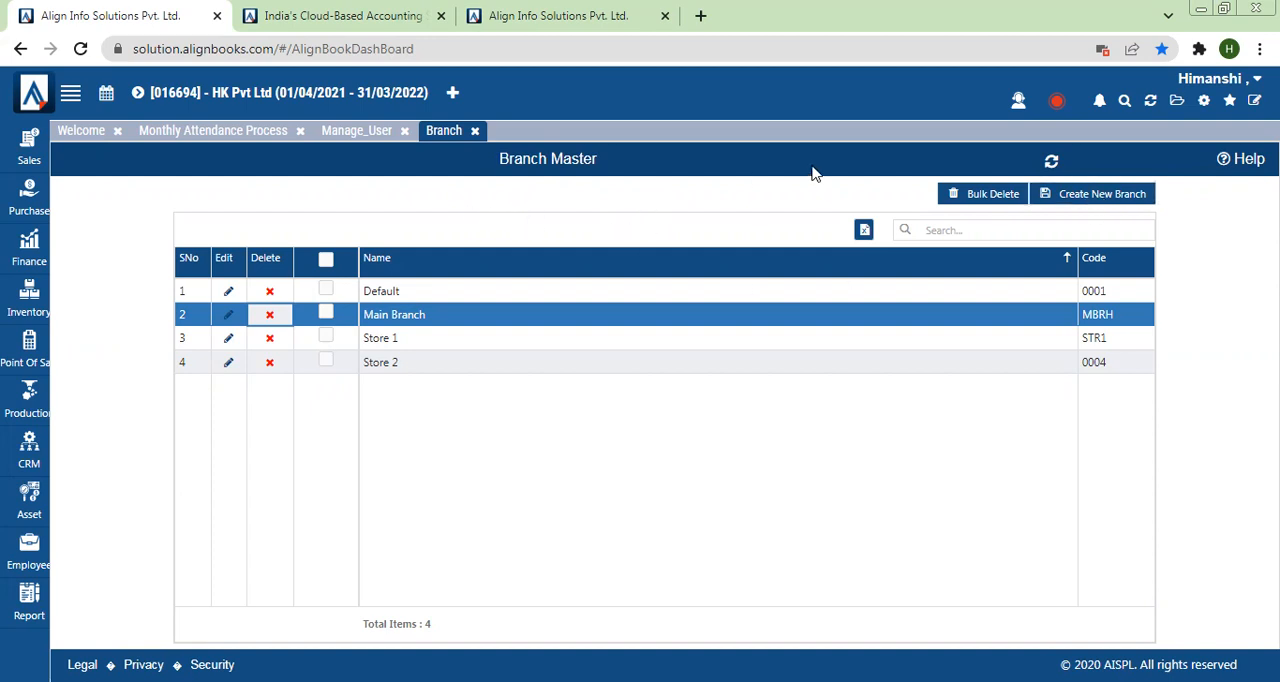
left_click(1066, 196)
left_click(459, 157)
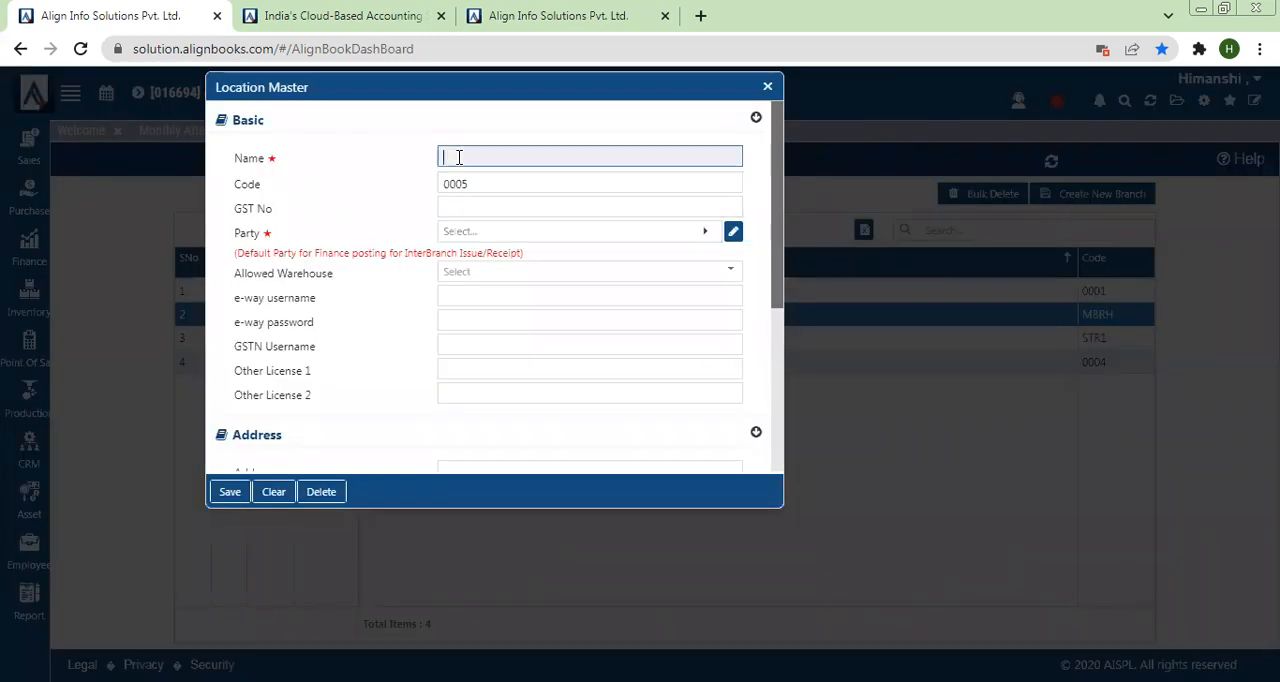
type("Store 3")
left_click_drag(231, 209, 363, 208)
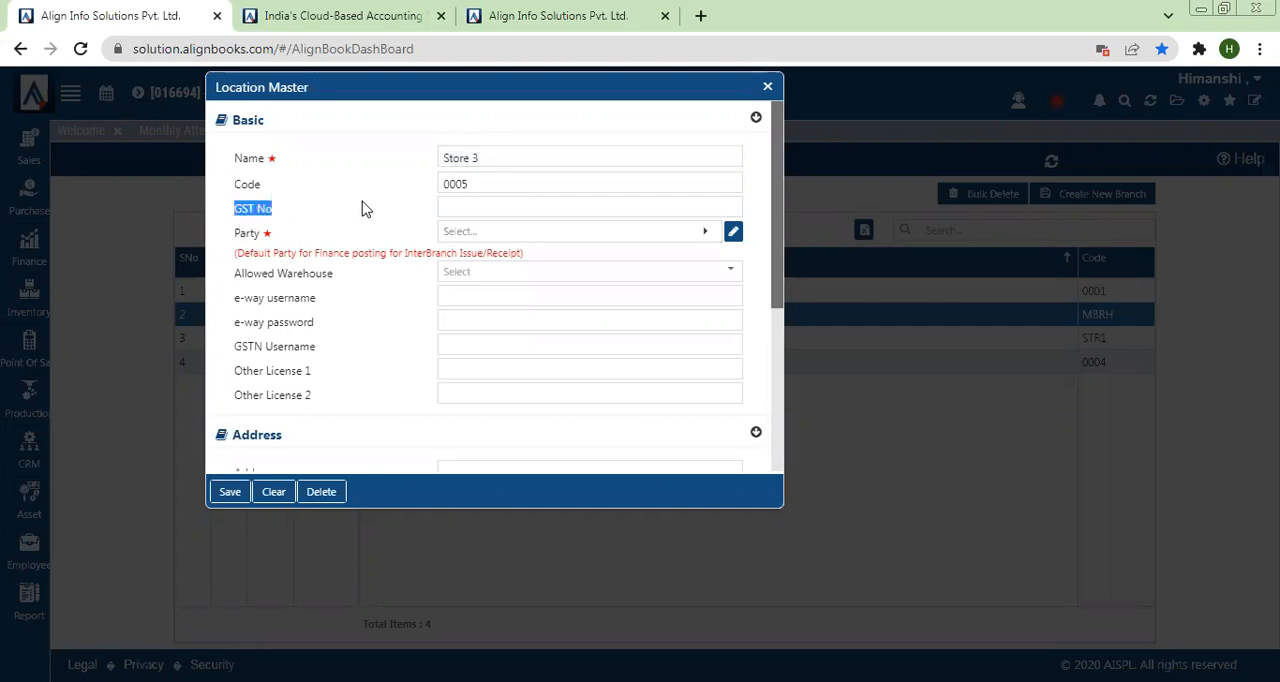
left_click(447, 201)
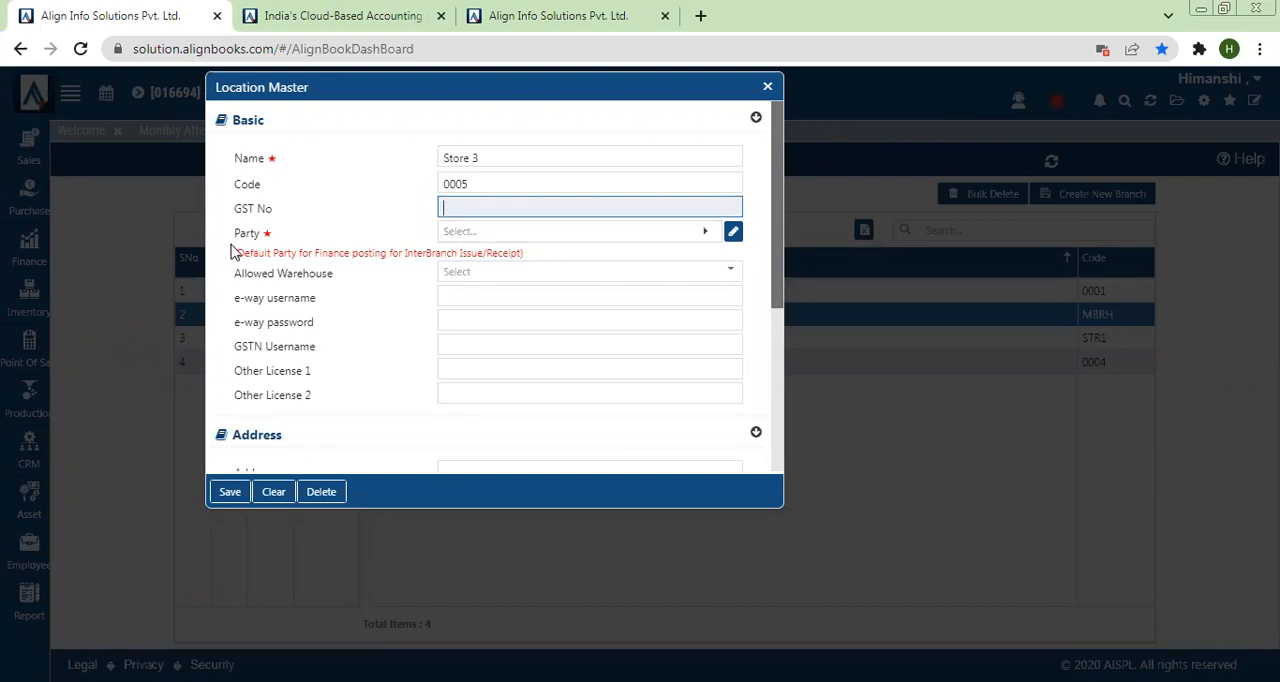
Step: Create a new customer for the Store 3 branch's Party field, with Store 3 as both its name and print name
left_click_drag(236, 254, 614, 254)
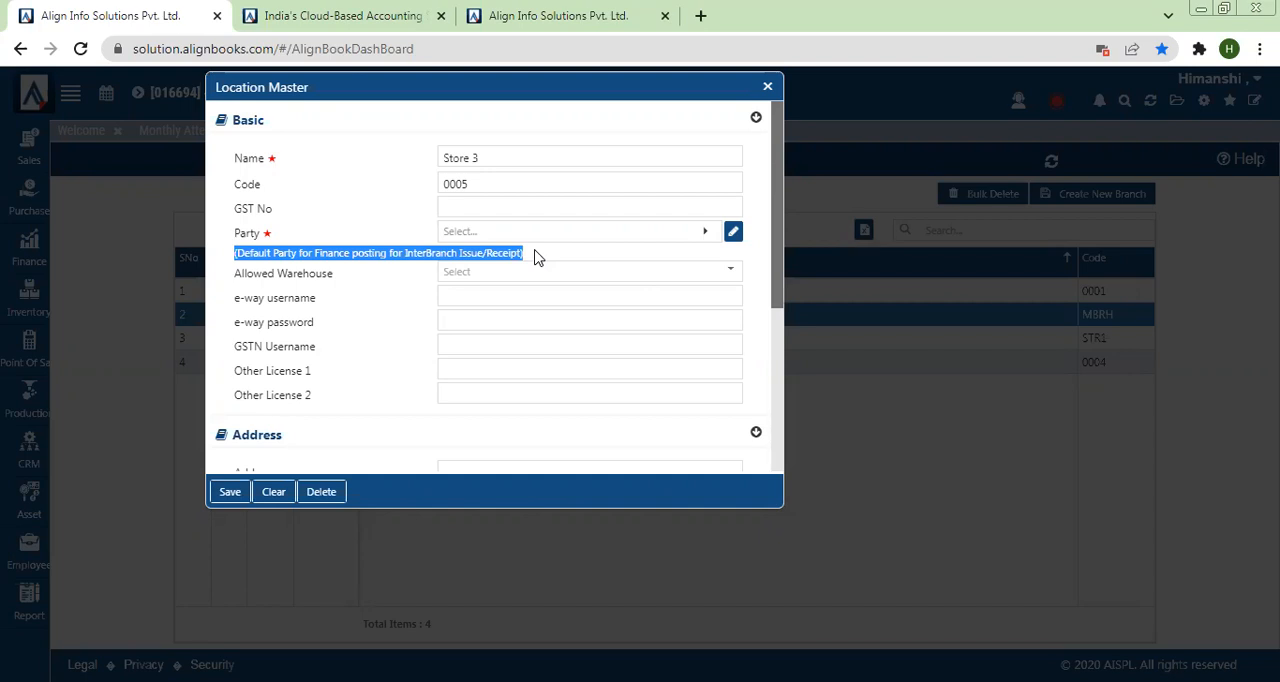
left_click(487, 240)
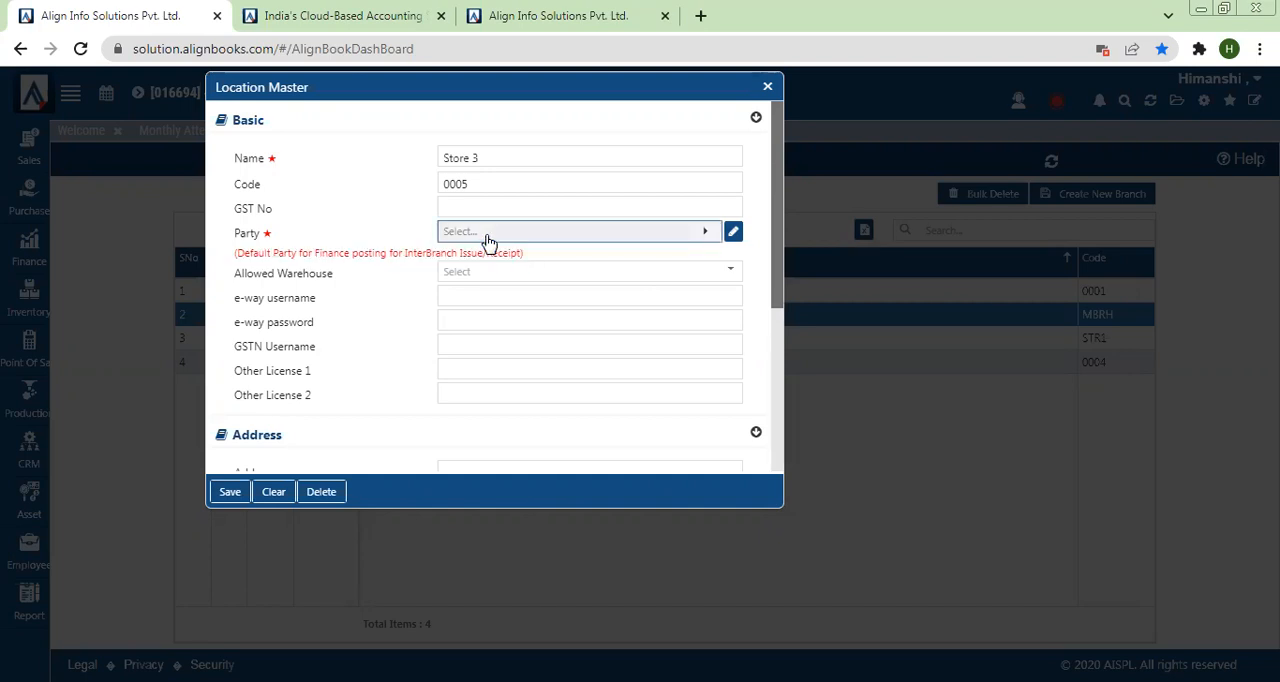
left_click_drag(486, 160, 416, 165)
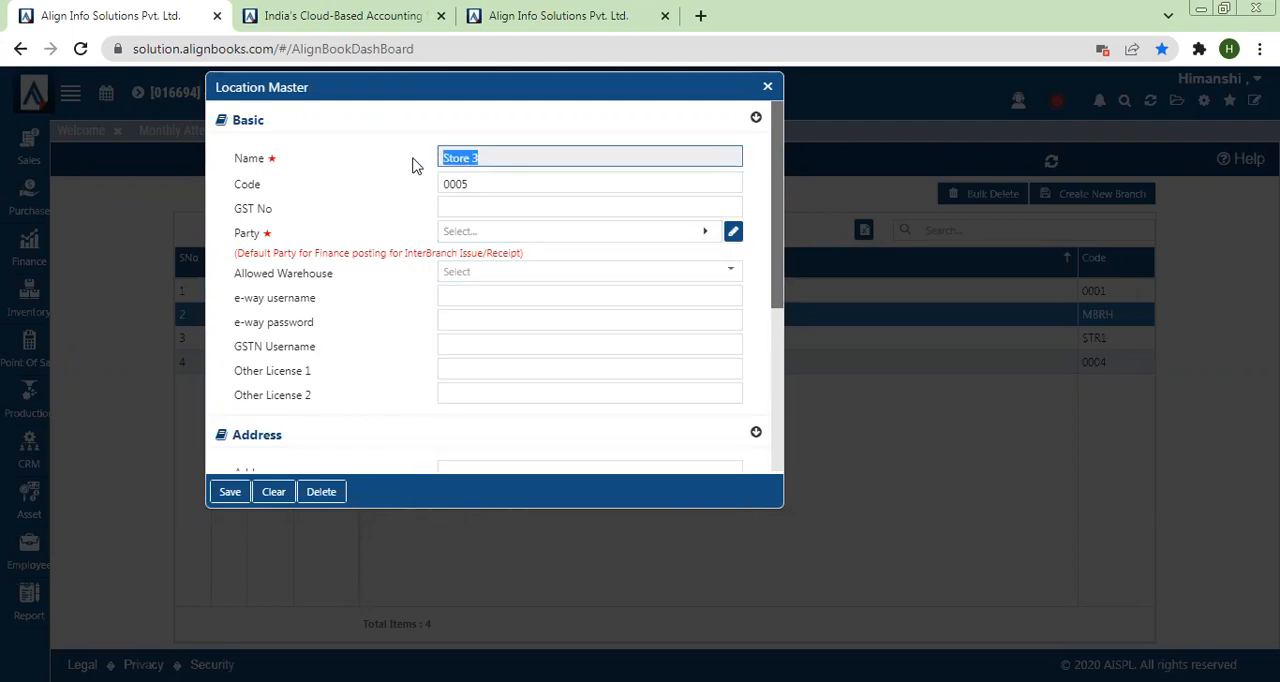
left_click(461, 233)
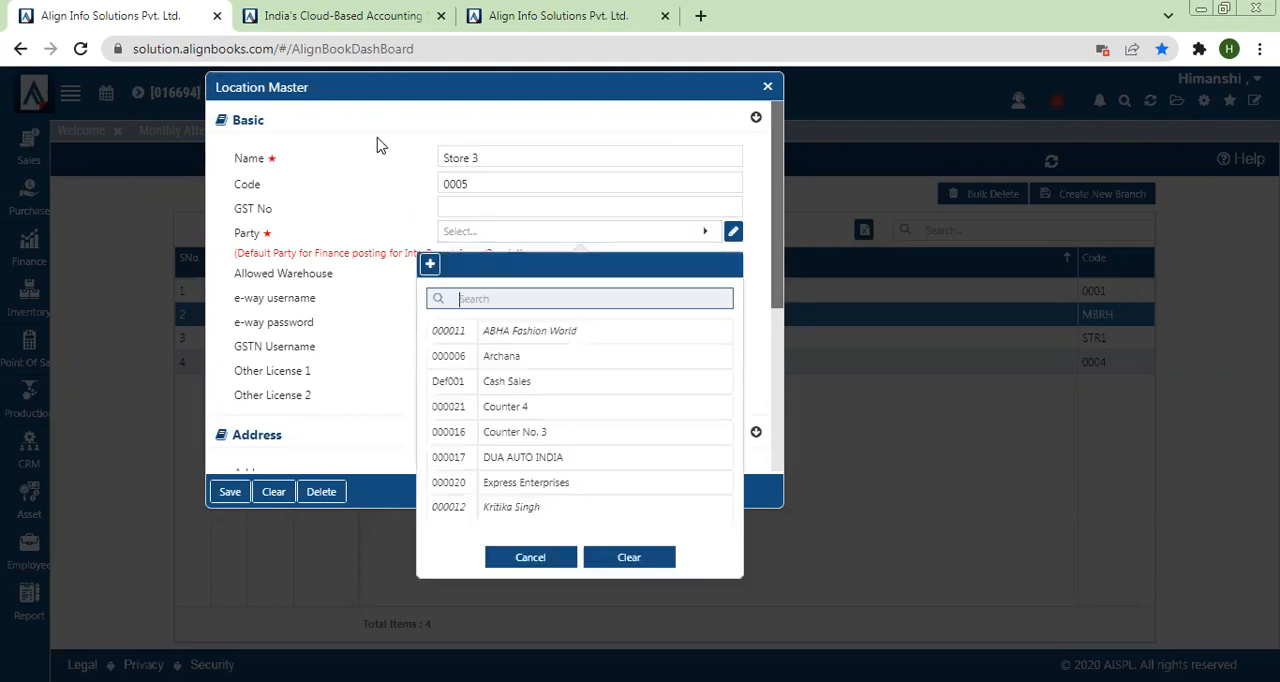
left_click(429, 266)
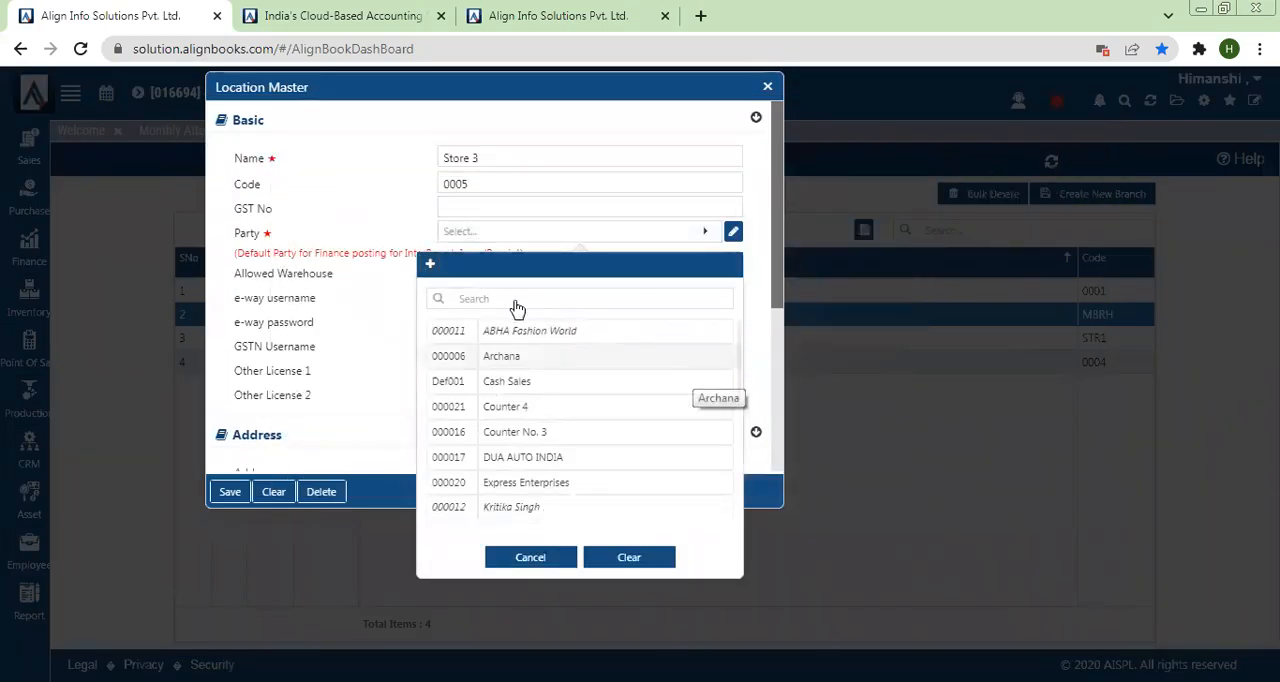
left_click(430, 275)
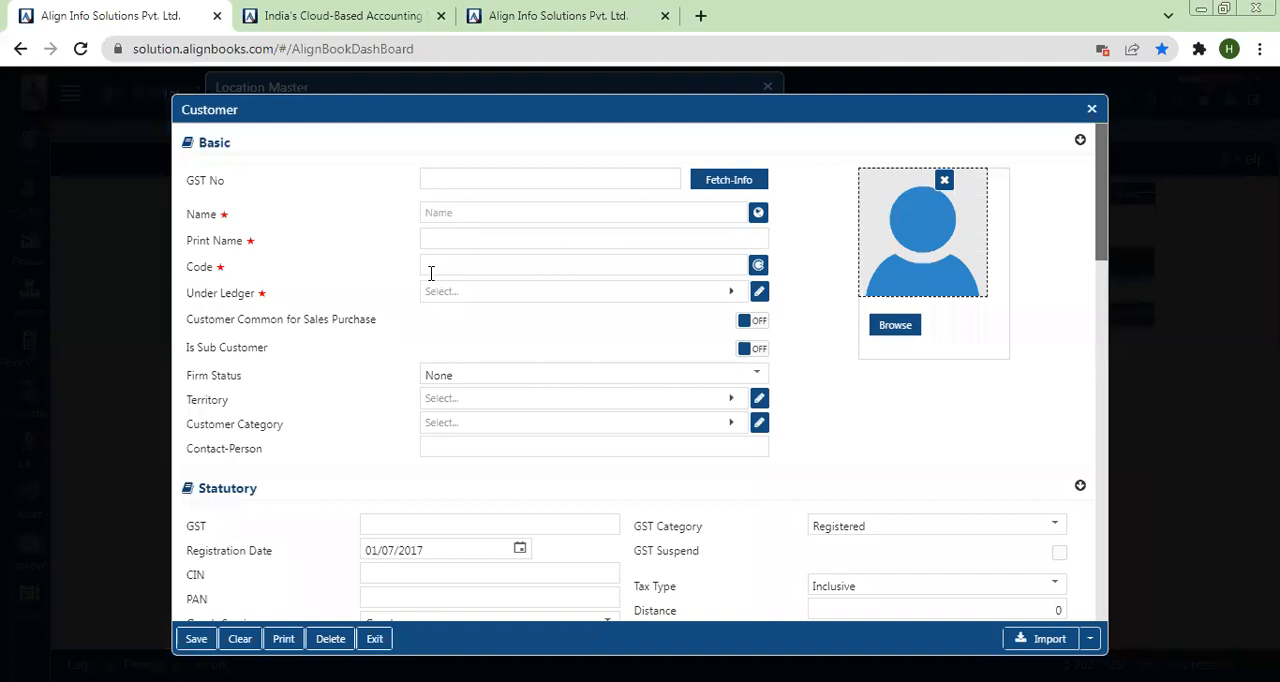
left_click(441, 214)
type("Store 3")
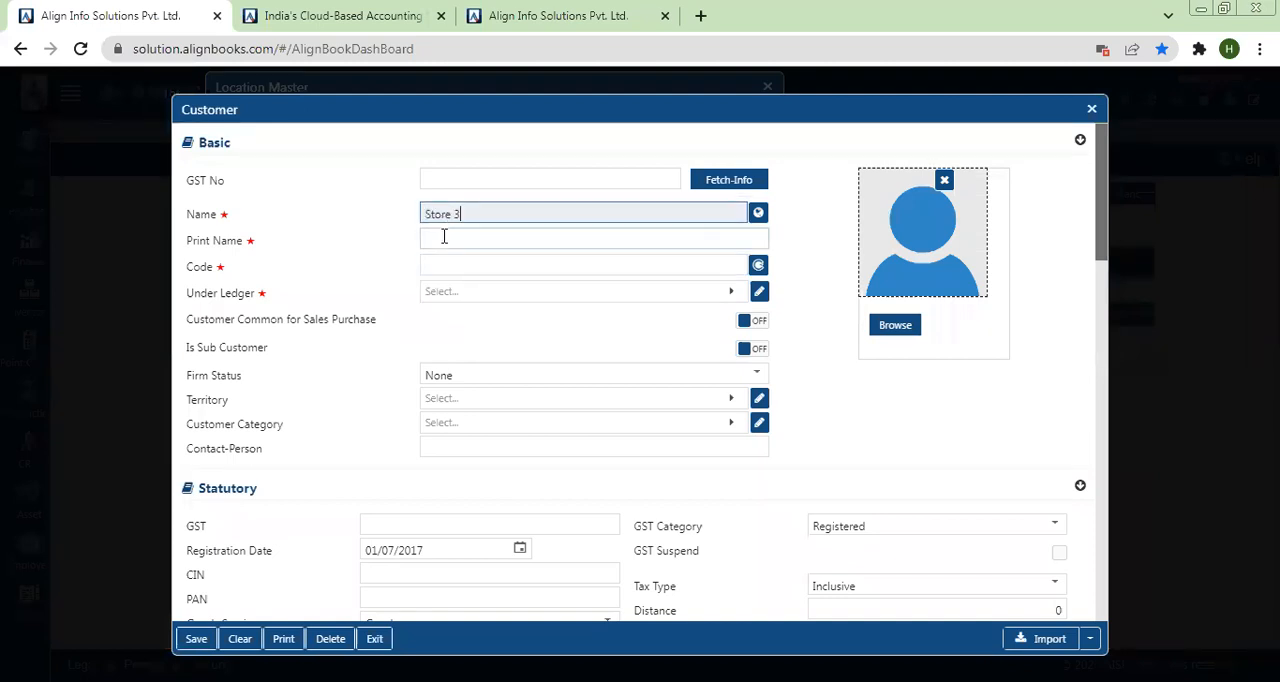
left_click(444, 237)
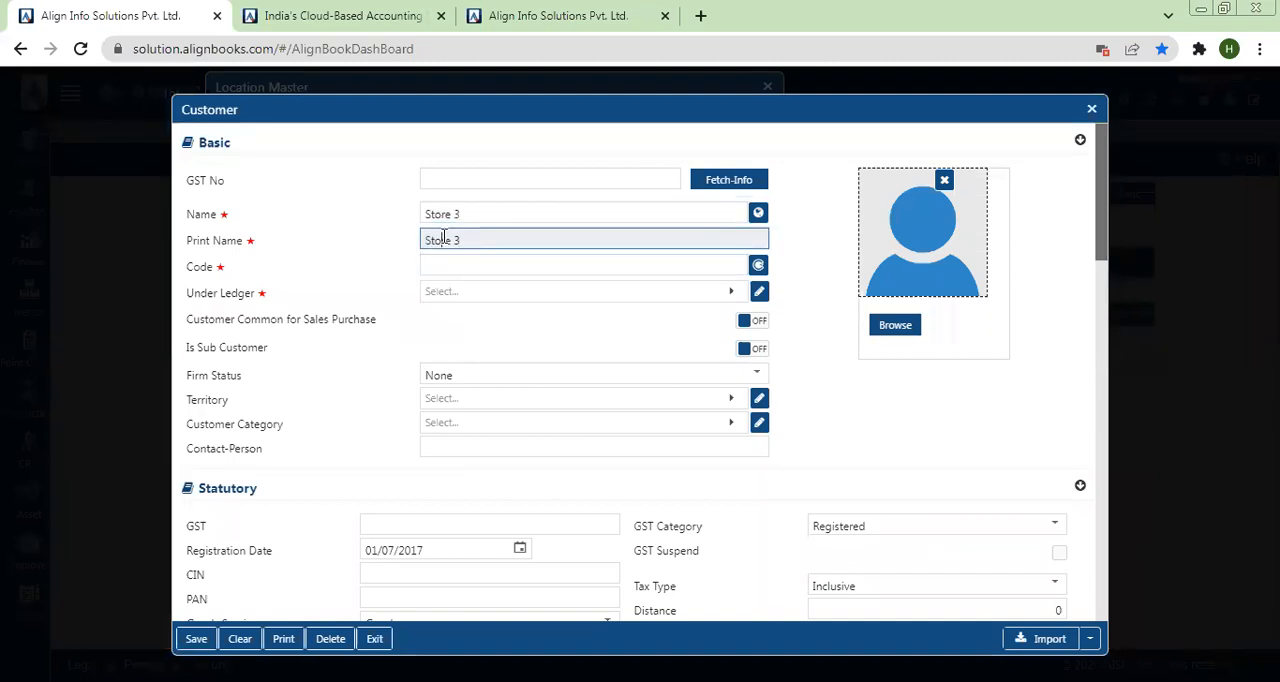
Step: Leave the customer's GST No blank, set its GST Category to Unregistered and try to save the record
left_click(442, 180)
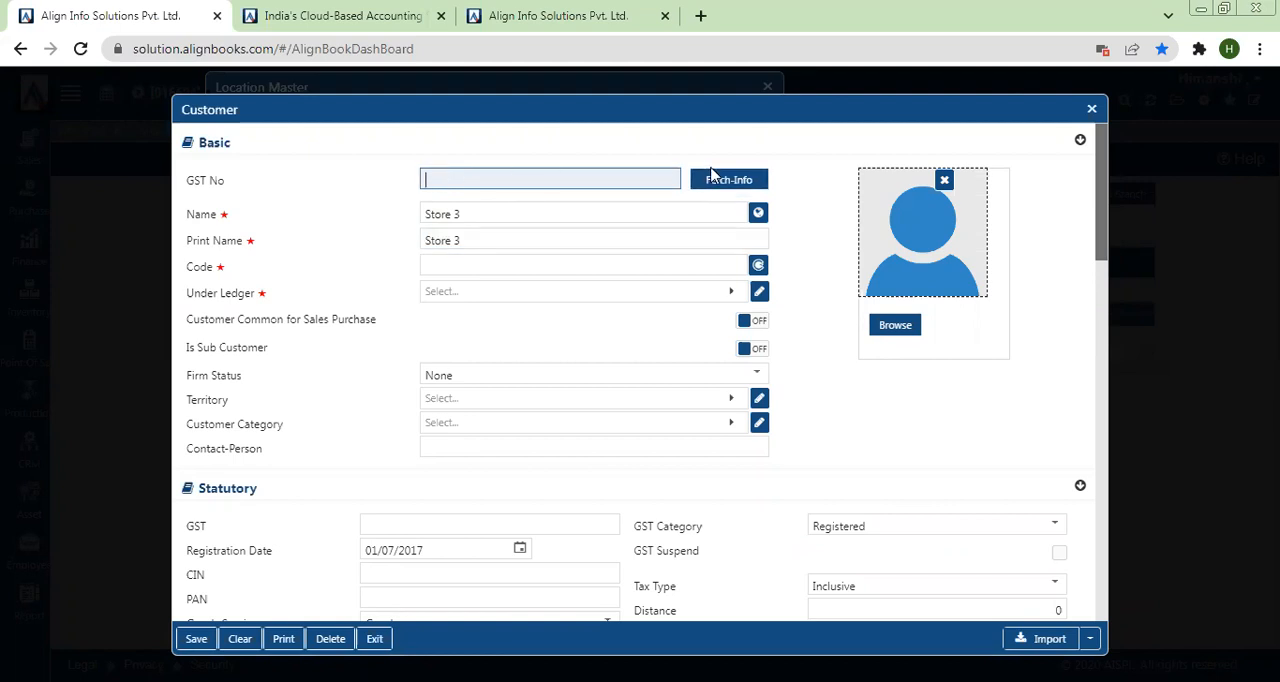
left_click(927, 523)
left_click(908, 390)
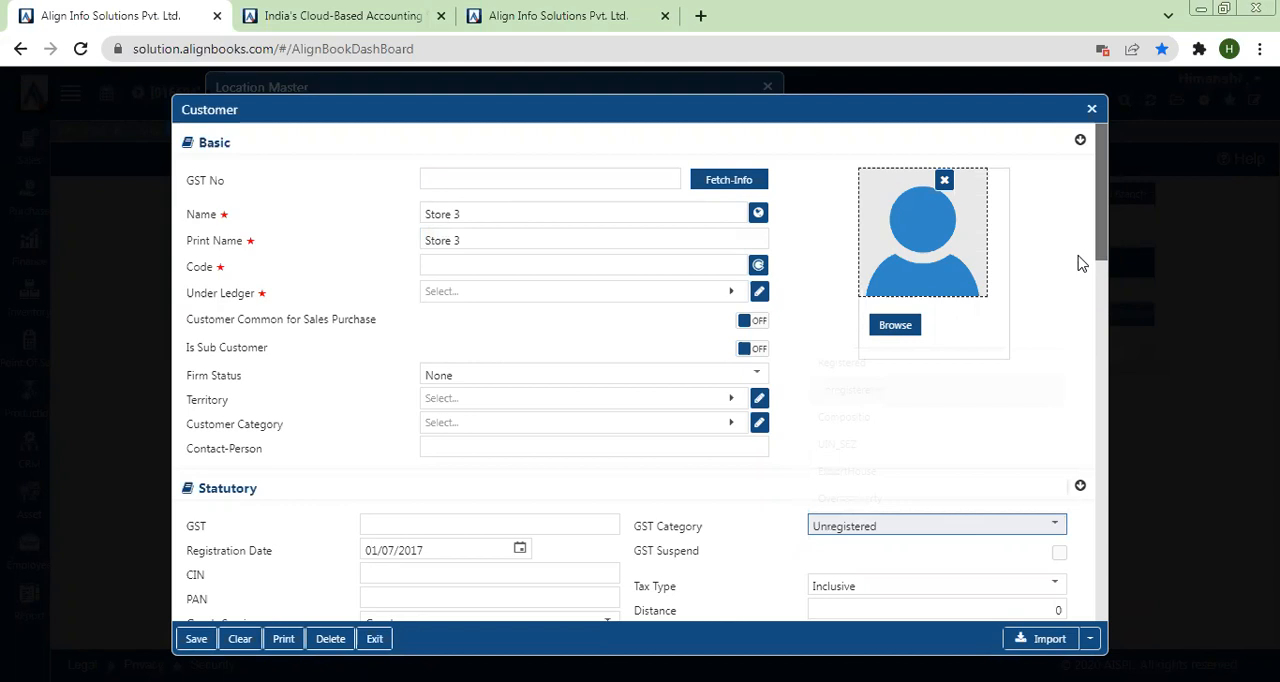
scroll(468, 496, "down", 6)
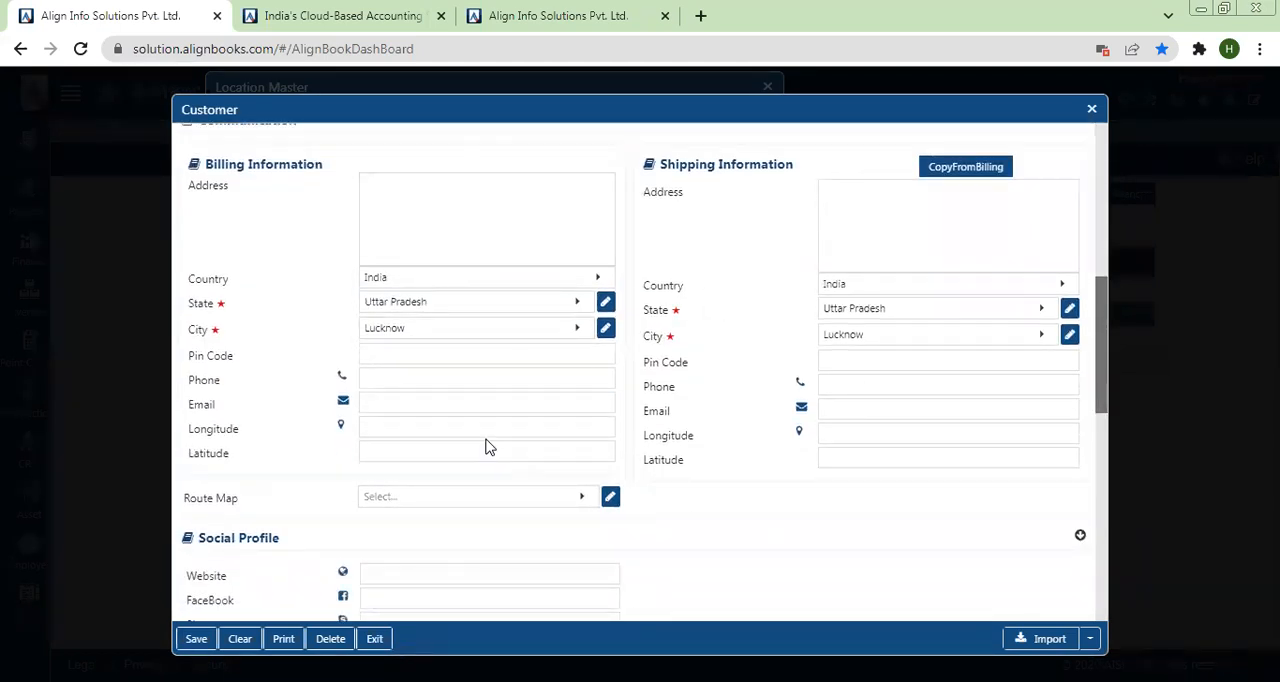
left_click(200, 645)
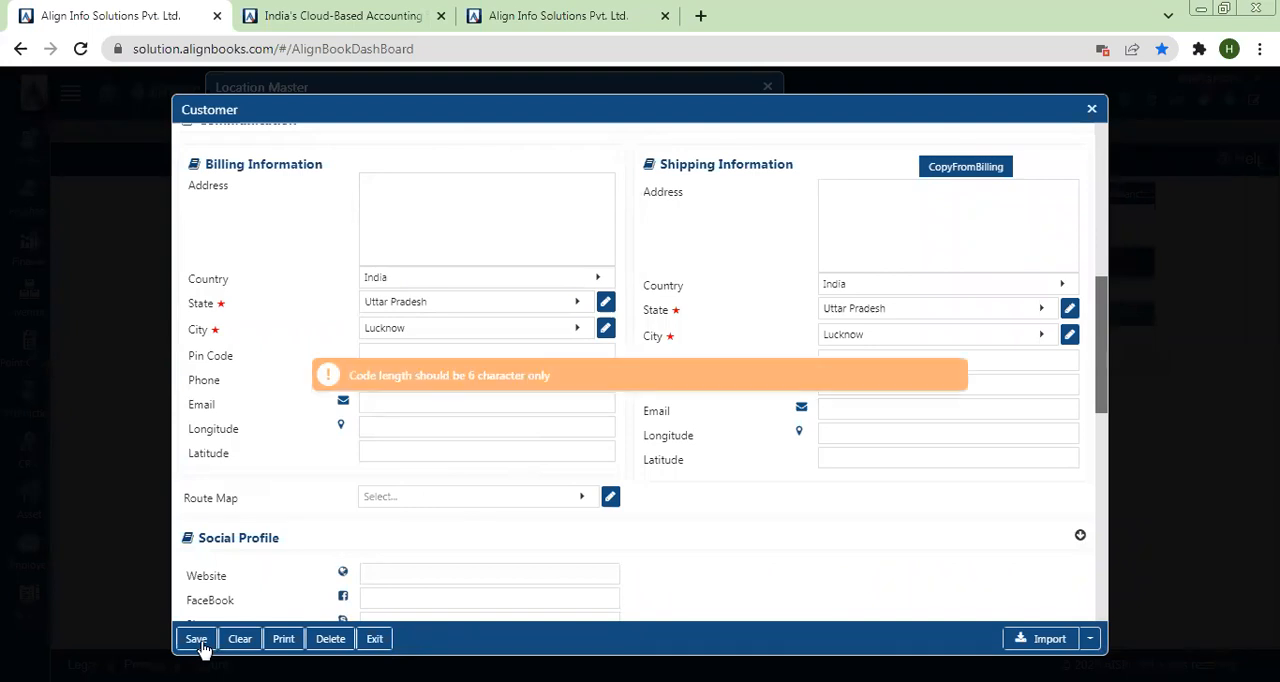
Step: Enter a six-digit code for the Store 3 customer and try to save the record again
left_click_drag(1105, 330, 1097, 166)
left_click(438, 264)
type("0000220006")
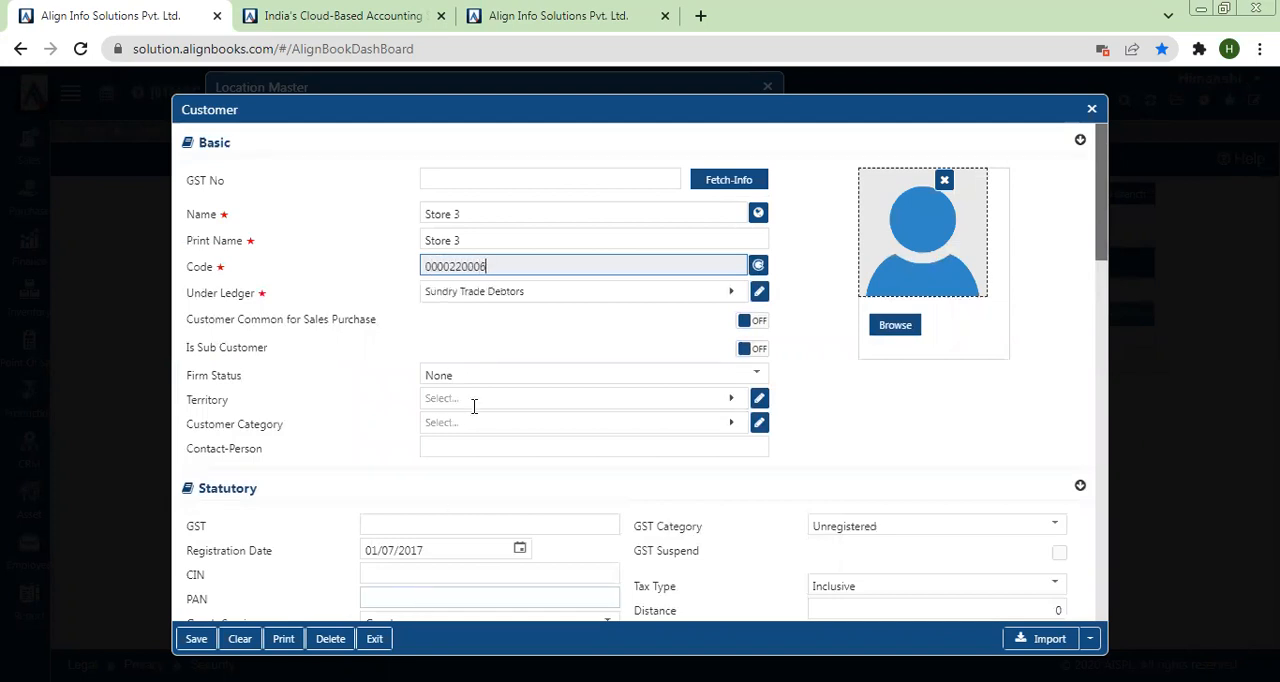
left_click(463, 266)
key("BackSpace")
key("BackSpace")
key("BackSpace")
key("BackSpace")
key("BackSpace")
key("BackSpace")
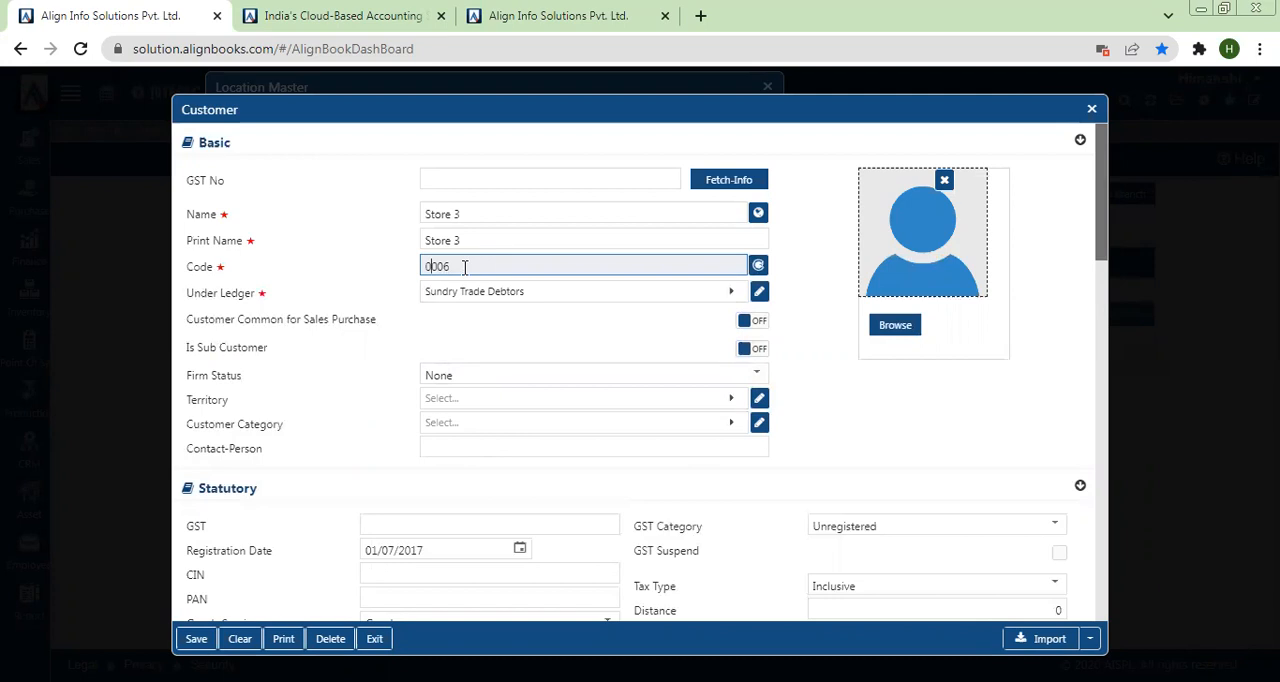
left_click(196, 638)
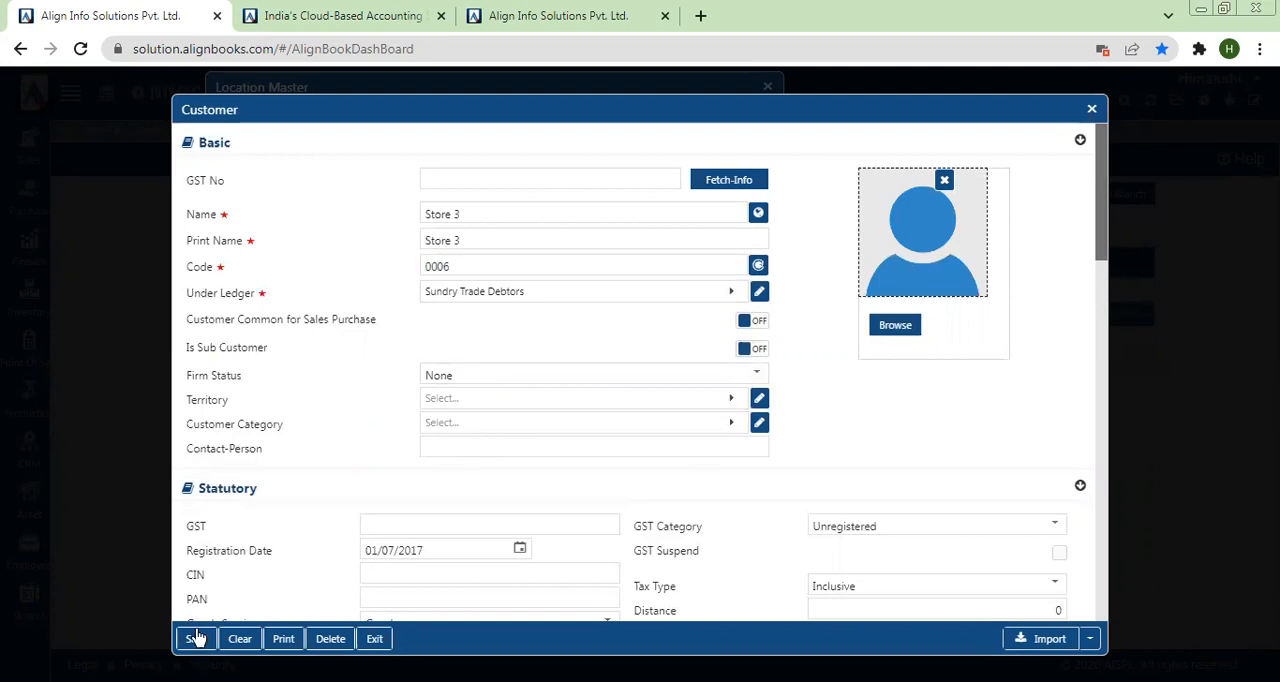
left_click(432, 266)
type("0")
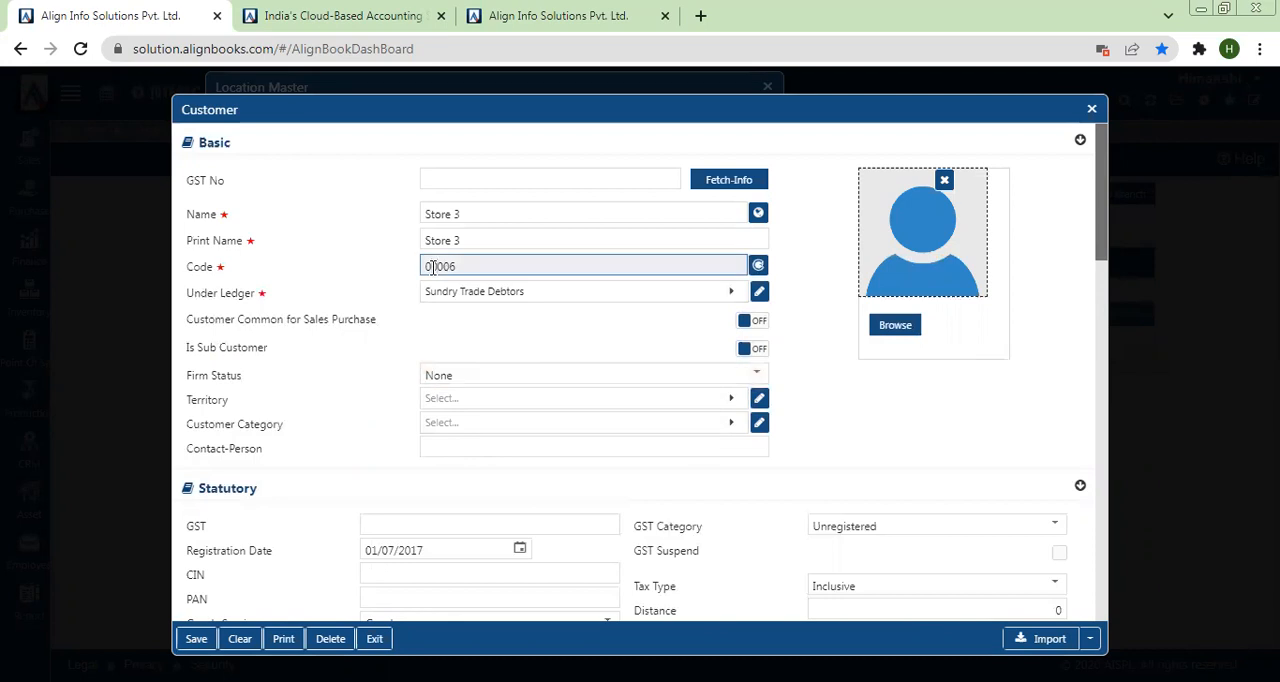
type("0")
left_click(196, 645)
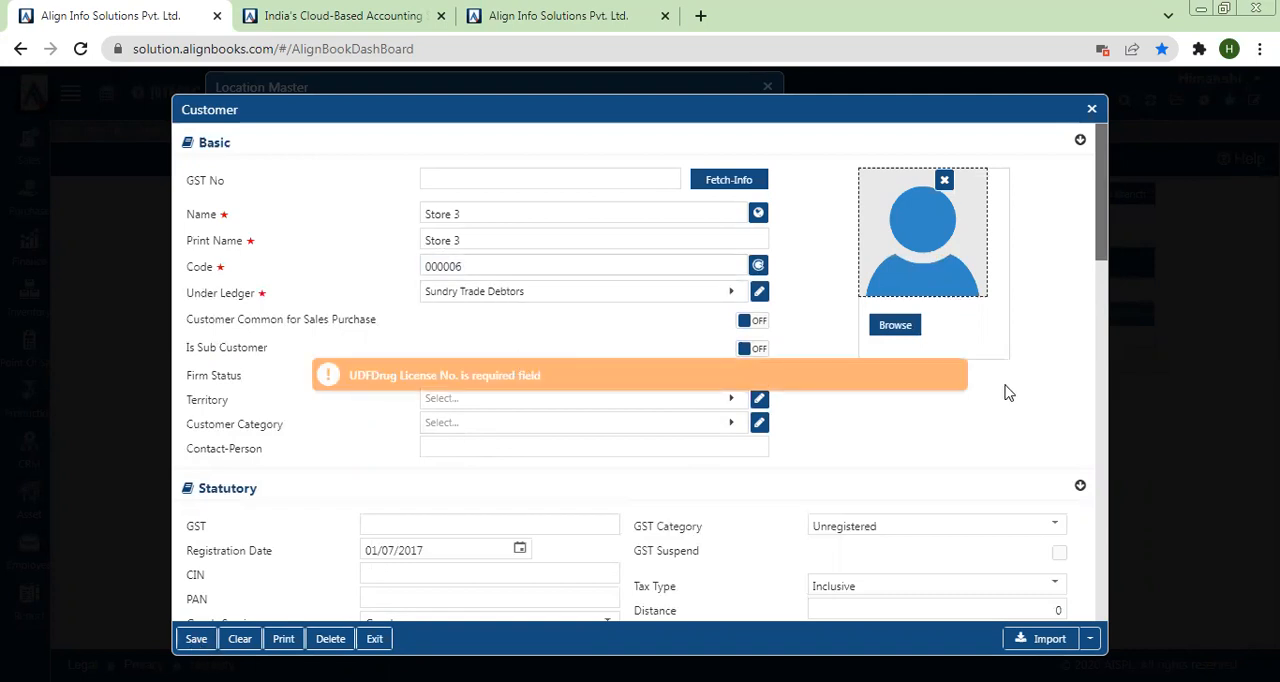
Step: Fill the customer's required Drug License No. custom field with "..." and save the customer as the branch's party
scroll(1100, 581, "down", 10)
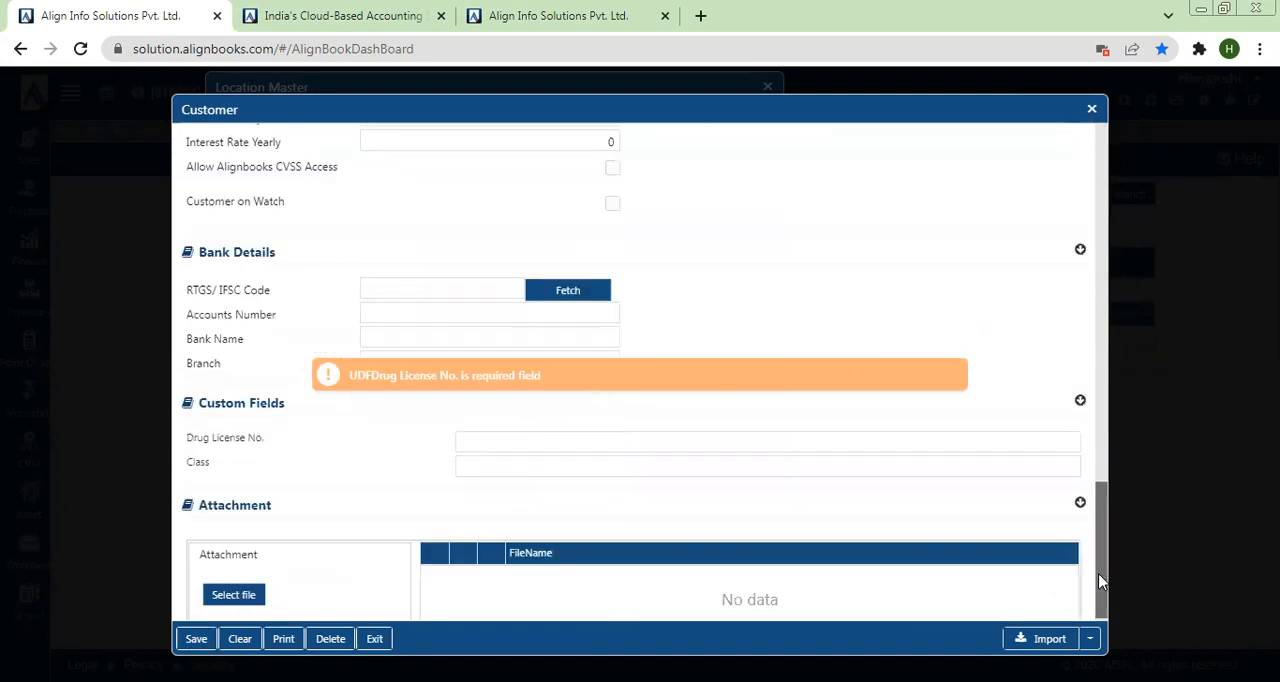
left_click(545, 438)
type("...")
left_click(196, 640)
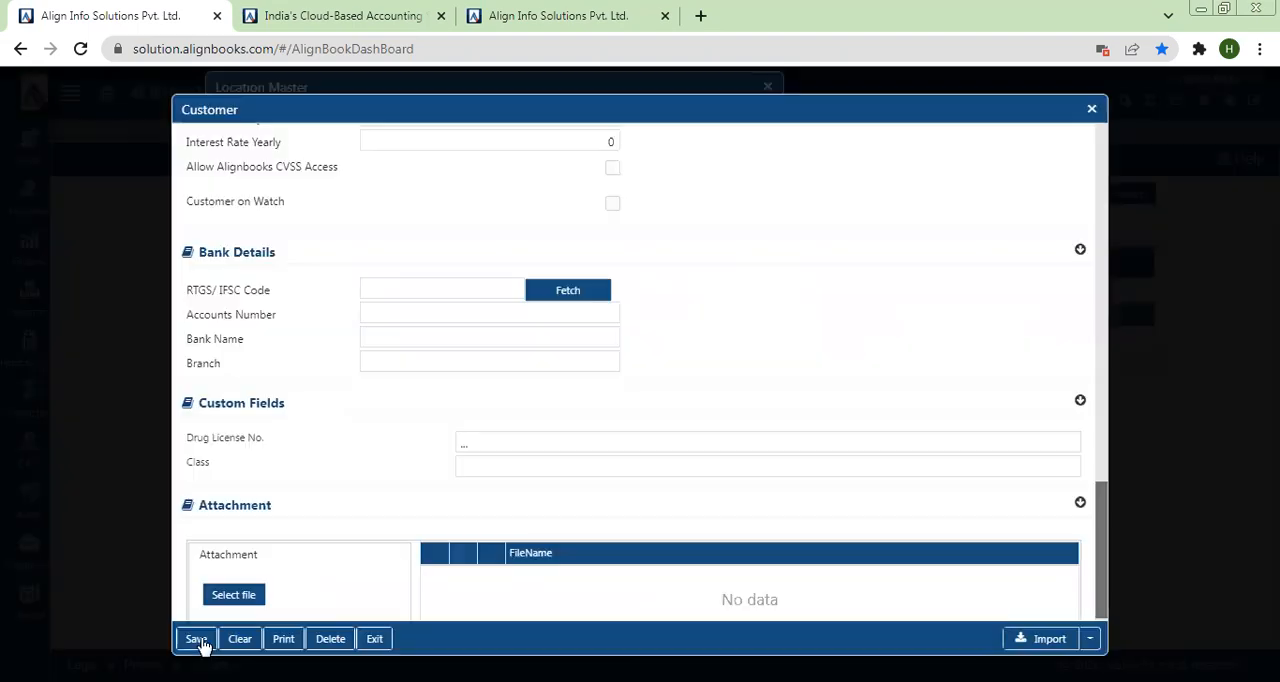
left_click(194, 641)
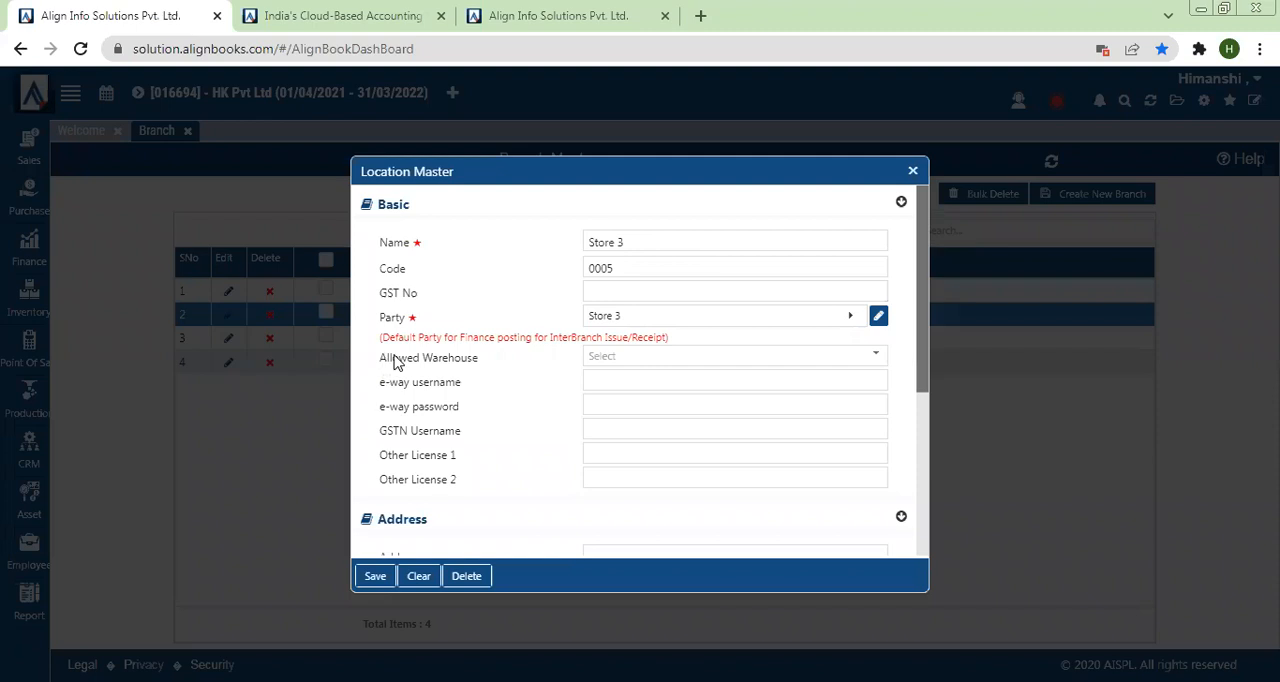
Step: Check which warehouses can be allowed for the Store 3 branch, closing the list without selecting any
left_click_drag(383, 360, 485, 368)
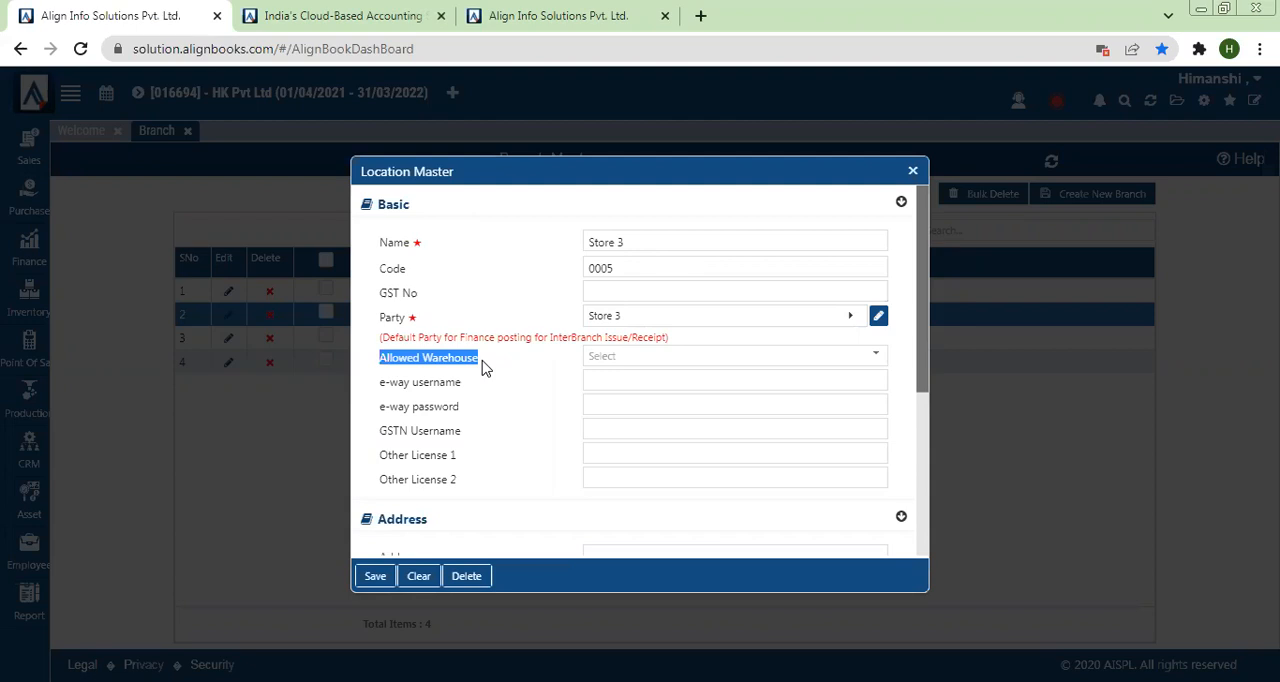
left_click(598, 358)
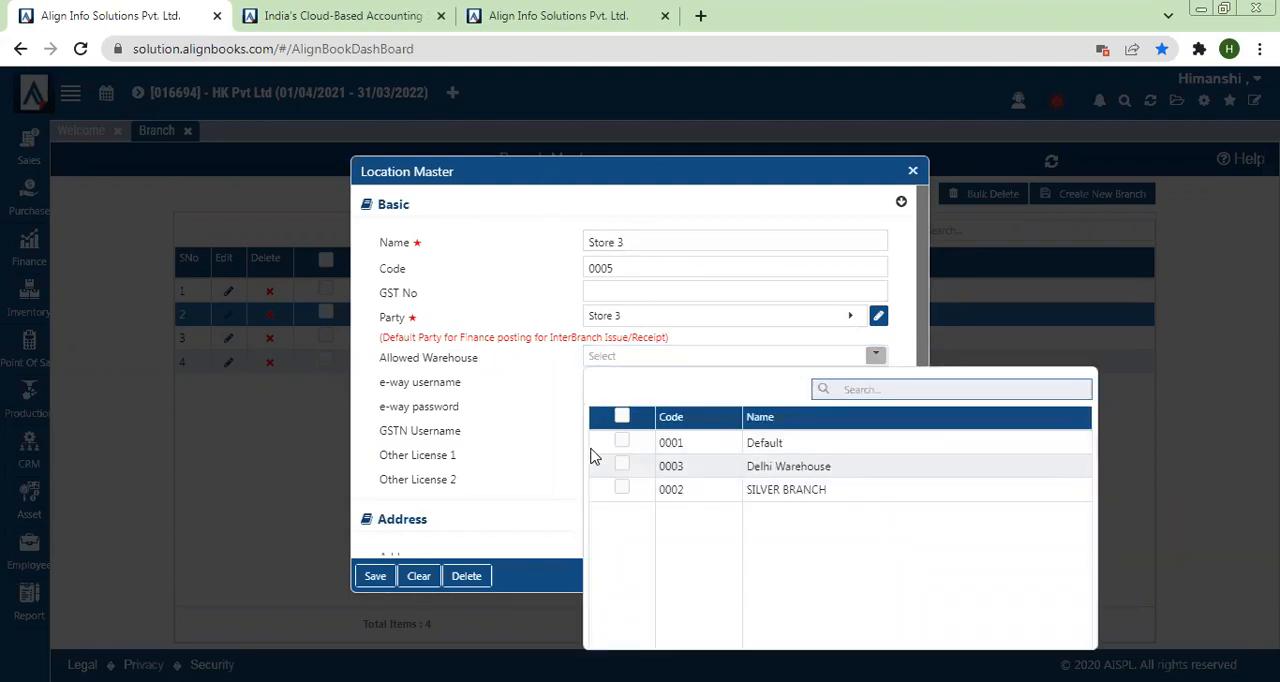
left_click(508, 458)
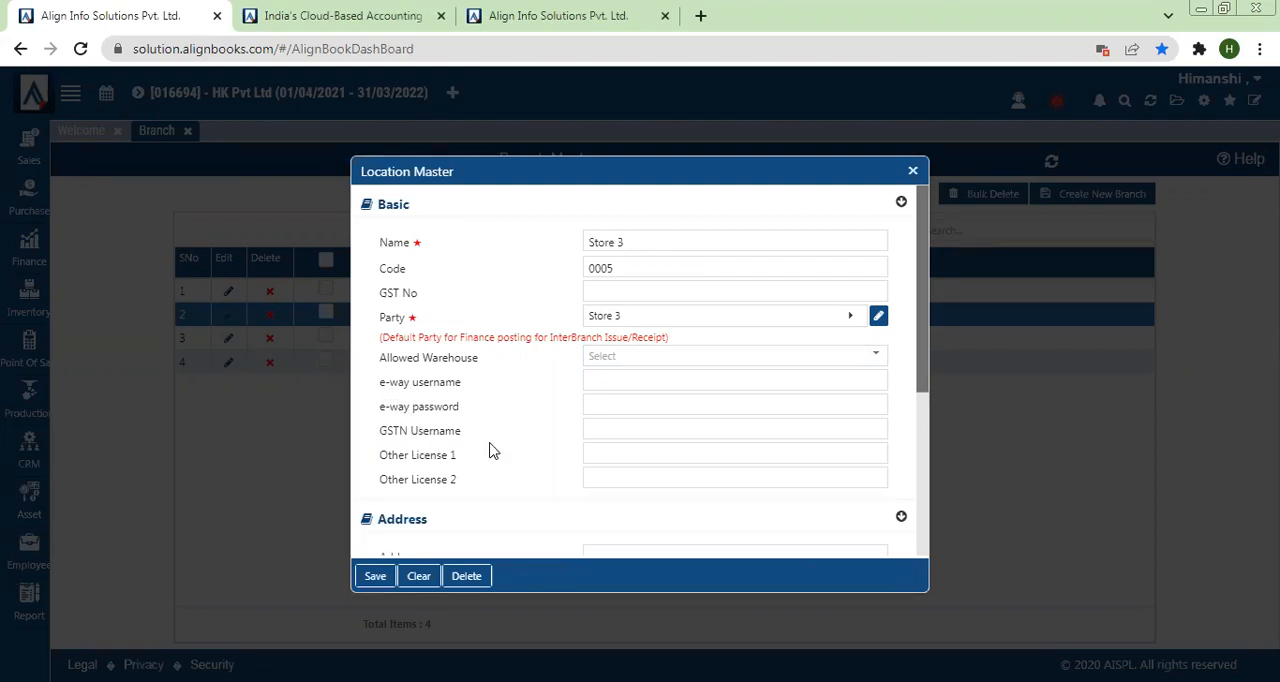
Step: Review the Store 3 branch's address section, save the branch and close the Location Master dialog
left_click_drag(917, 369, 924, 462)
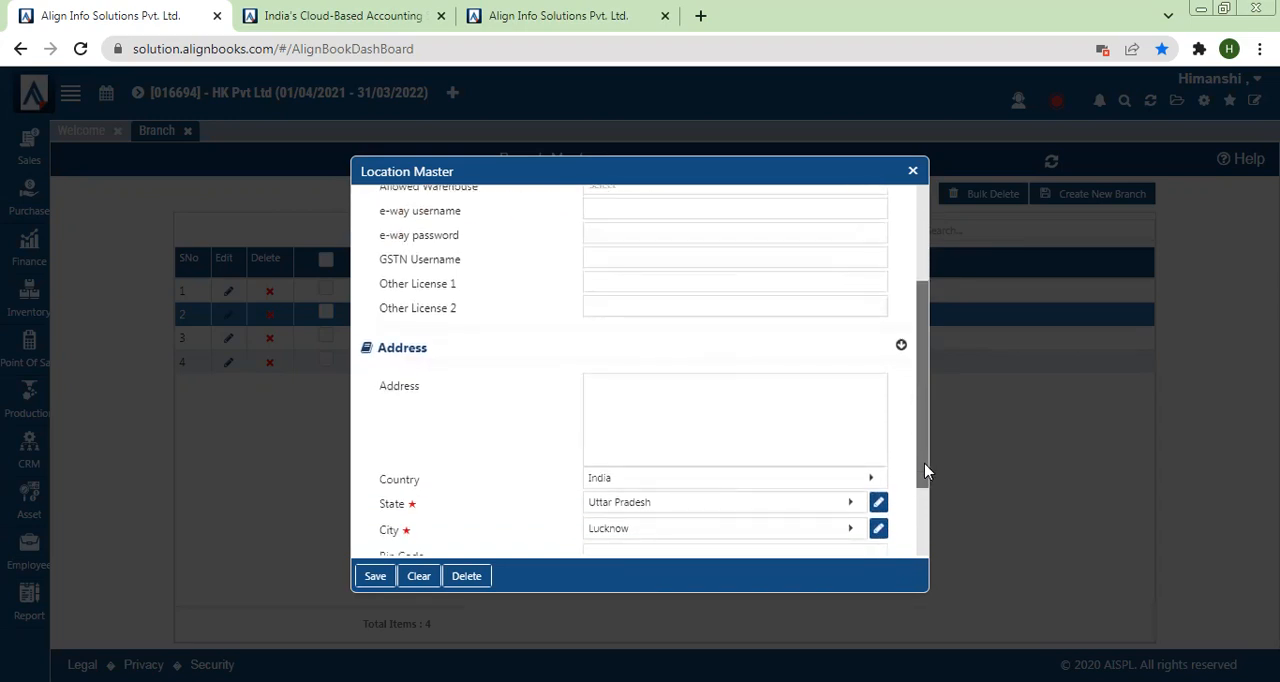
left_click(922, 537)
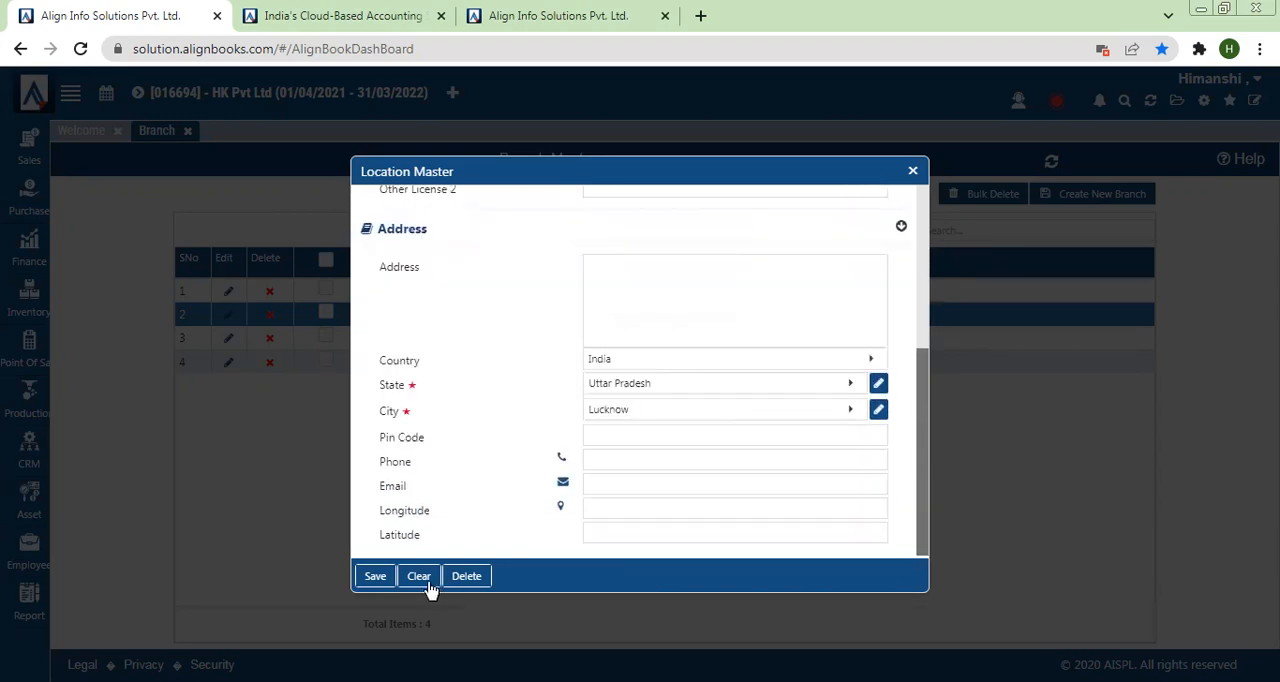
left_click(373, 577)
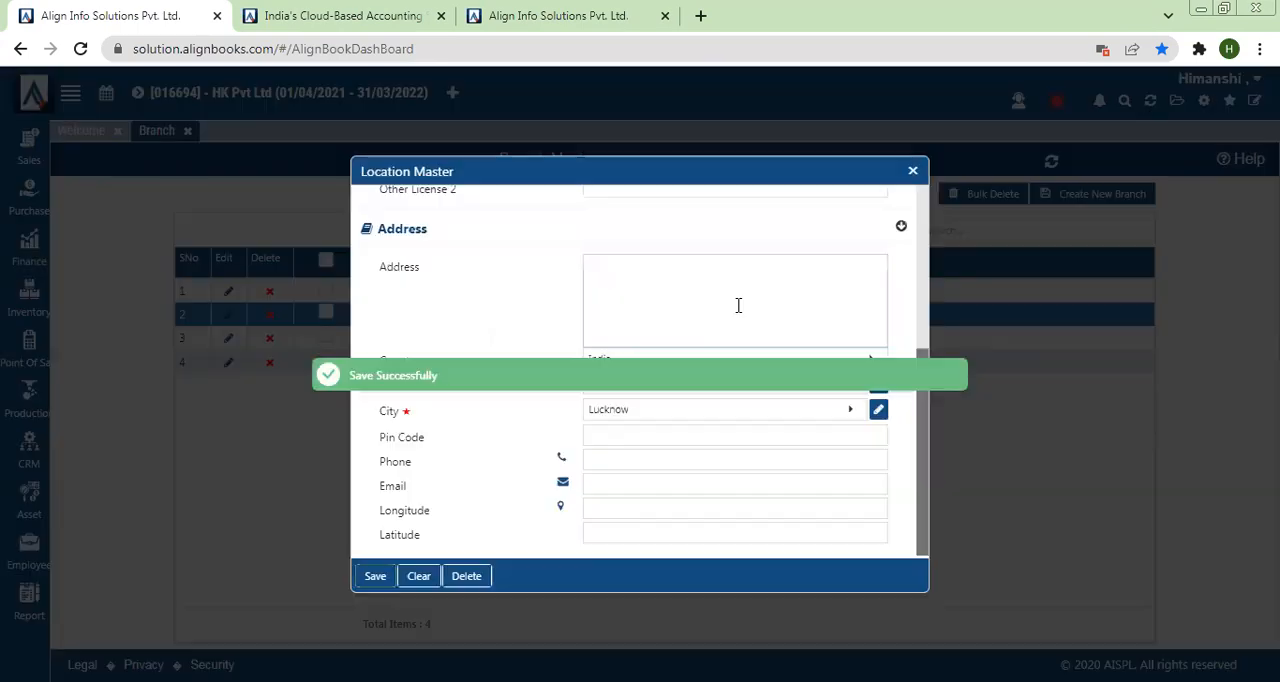
left_click(912, 171)
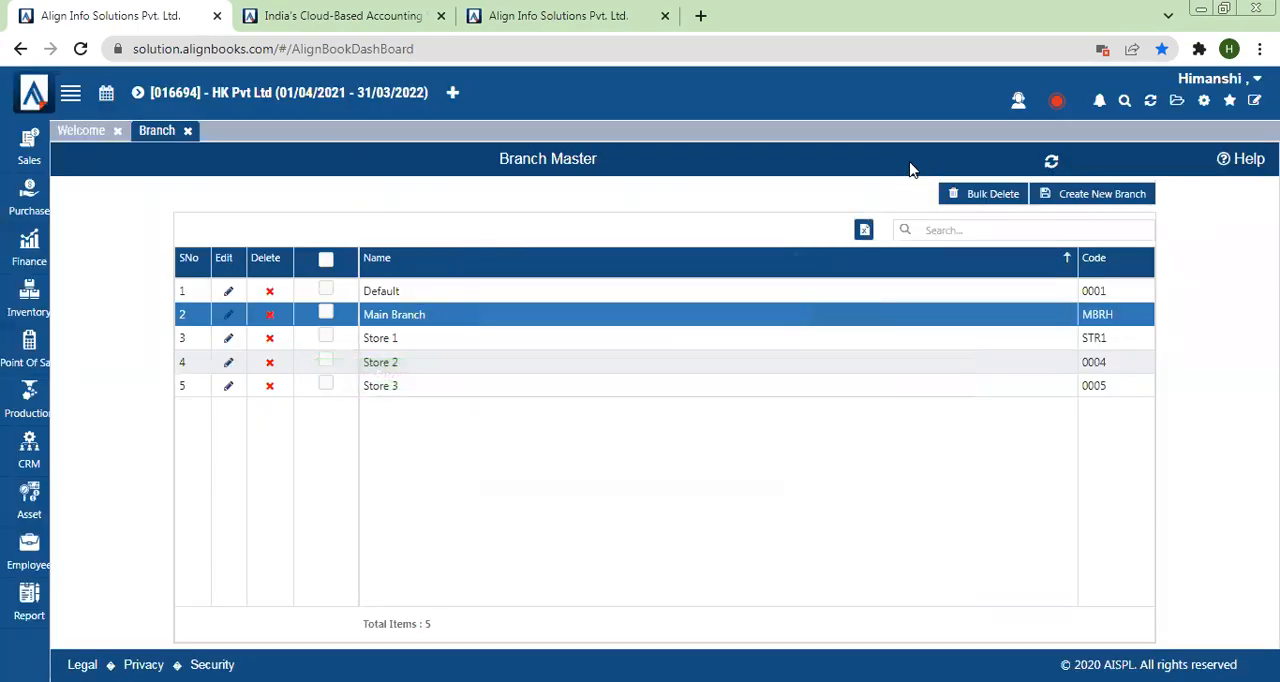
Step: Start a new warehouse in the Warehouse master and name it Mumbai Warehouse
left_click(1205, 105)
left_click(839, 223)
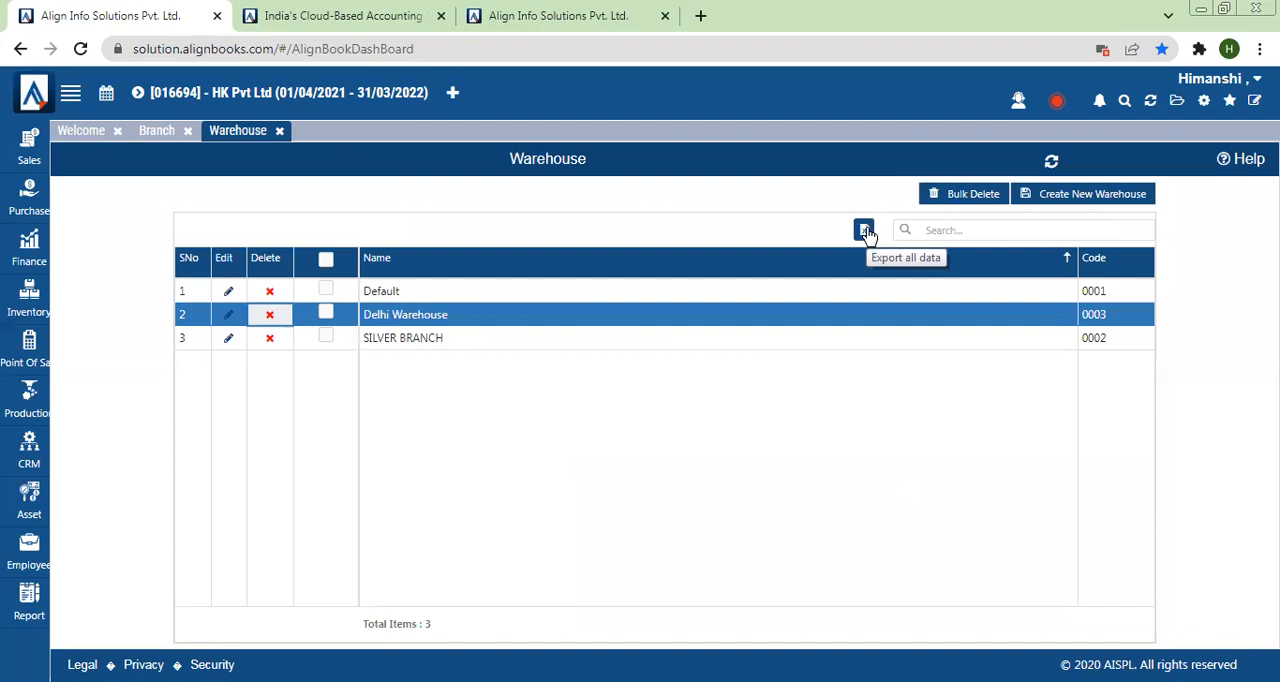
left_click(1090, 205)
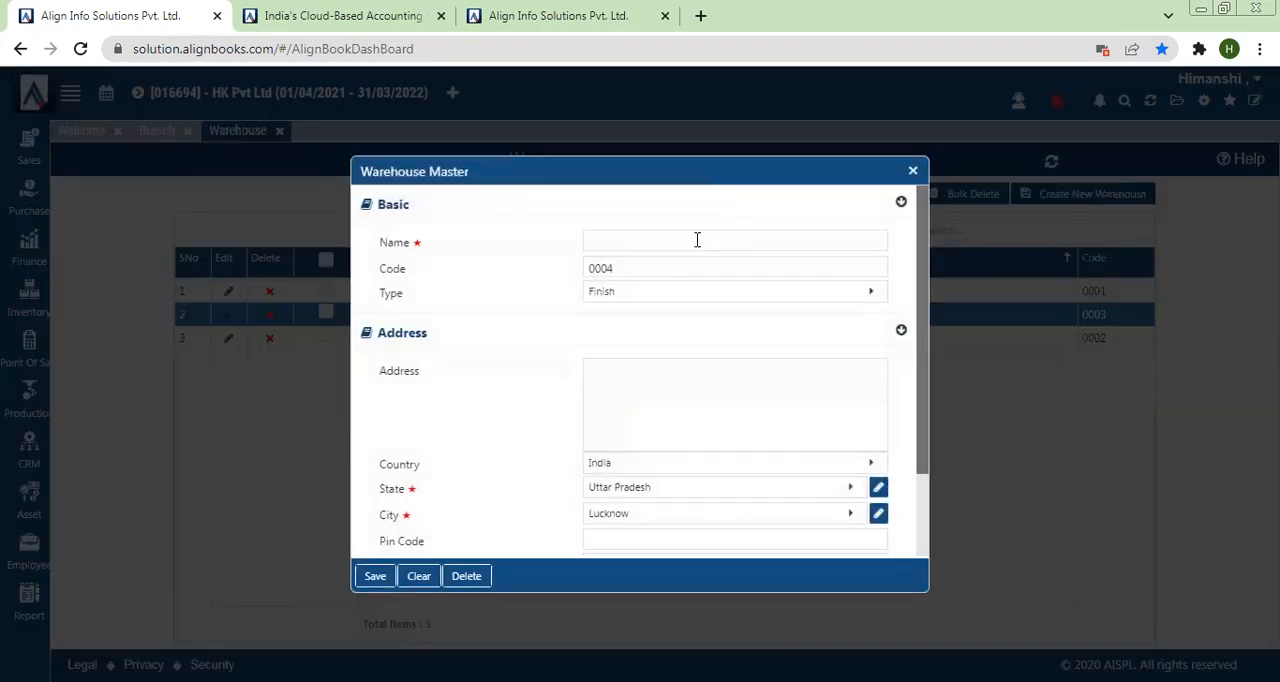
left_click(682, 240)
type("M")
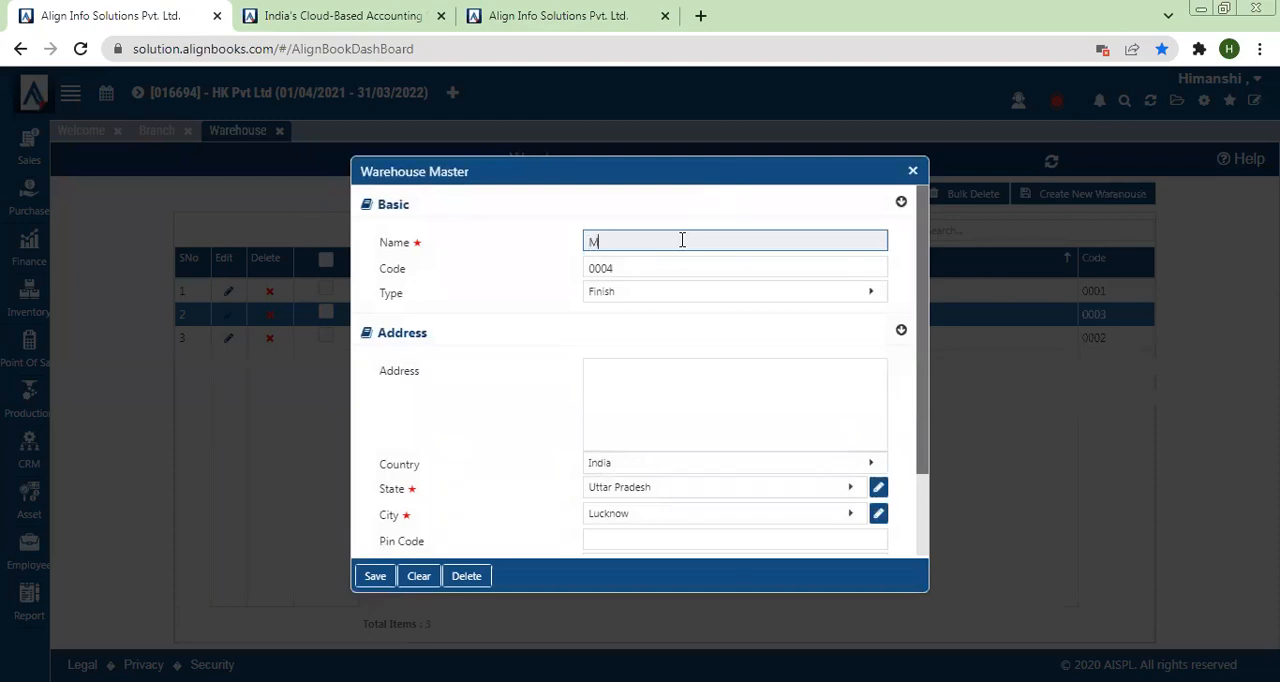
type("umbai Warehouse")
Step: Review the available warehouse types and choose Finish as the Mumbai Warehouse's type
left_click(659, 299)
key("Down")
key("Down")
key("Down")
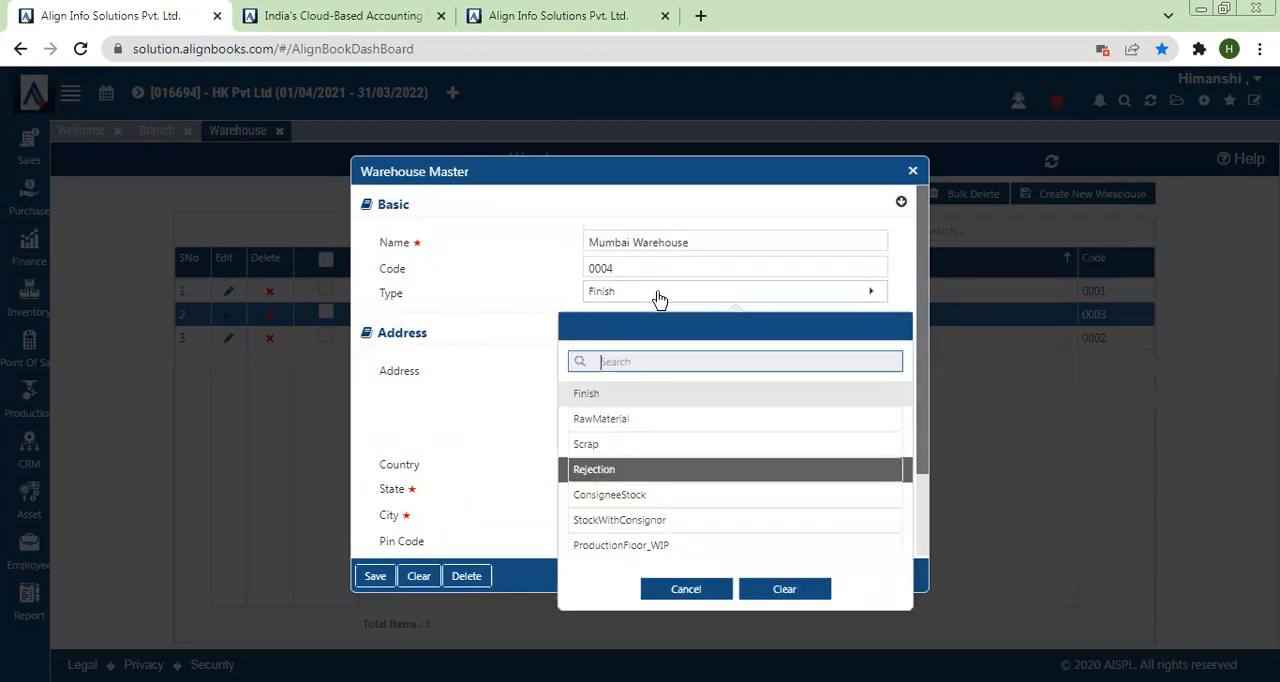
key("Down")
key("Down")
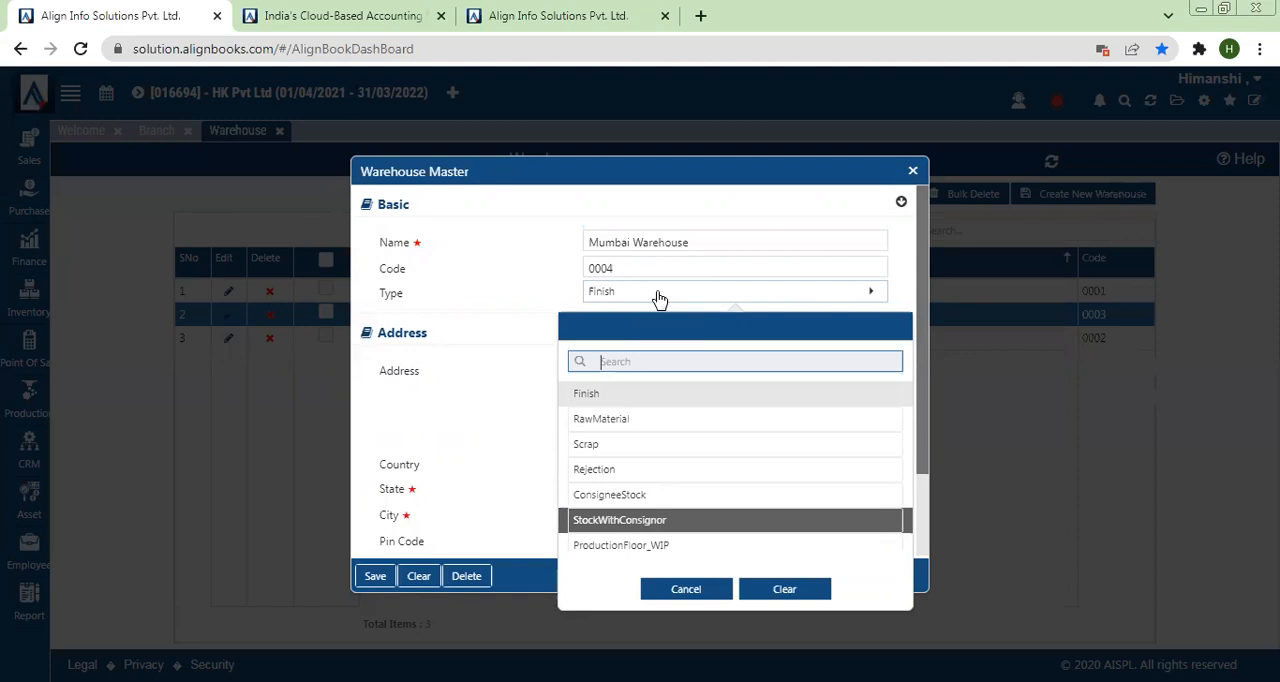
key("Down")
key("Down")
key("Down")
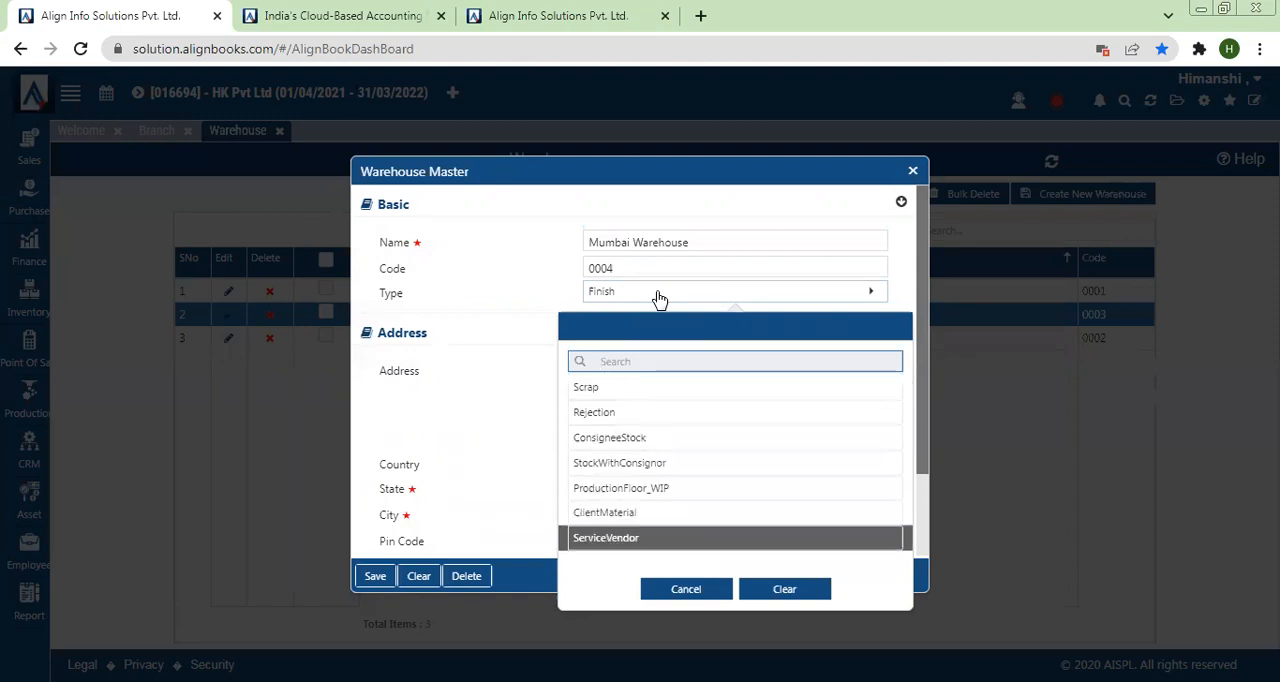
key("Up")
key("Up")
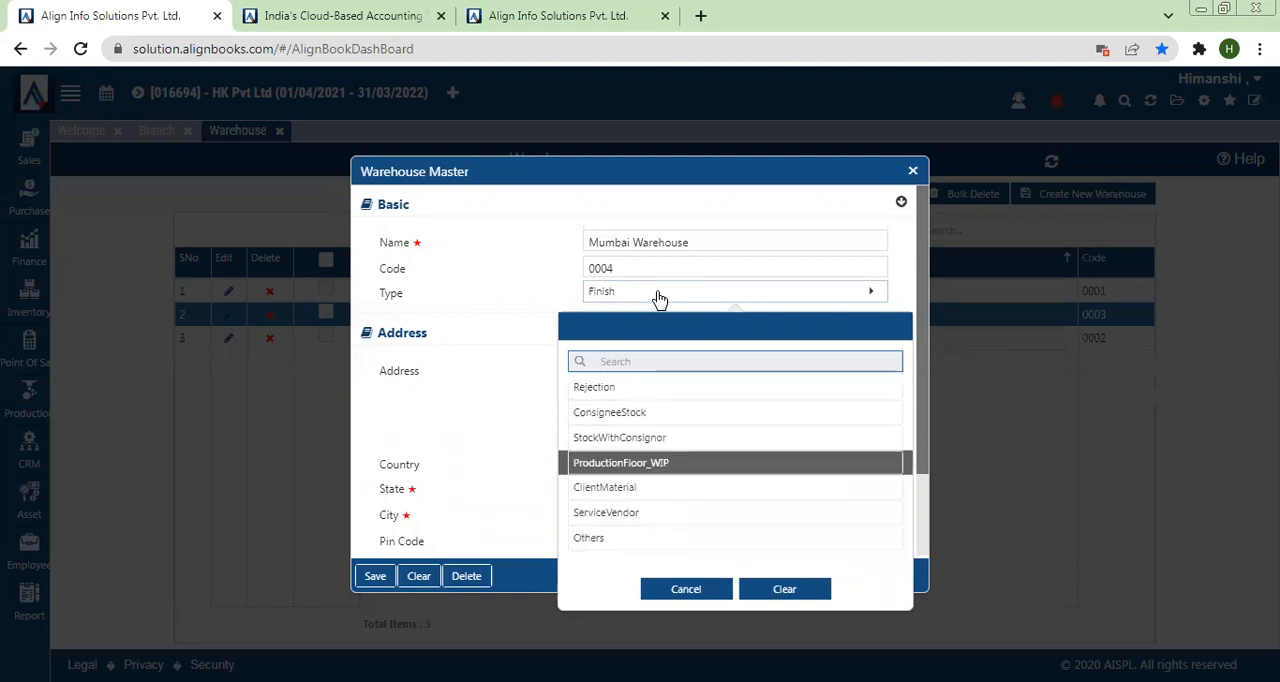
key("Down")
key("Down")
key("Down")
key("Down")
key("Down")
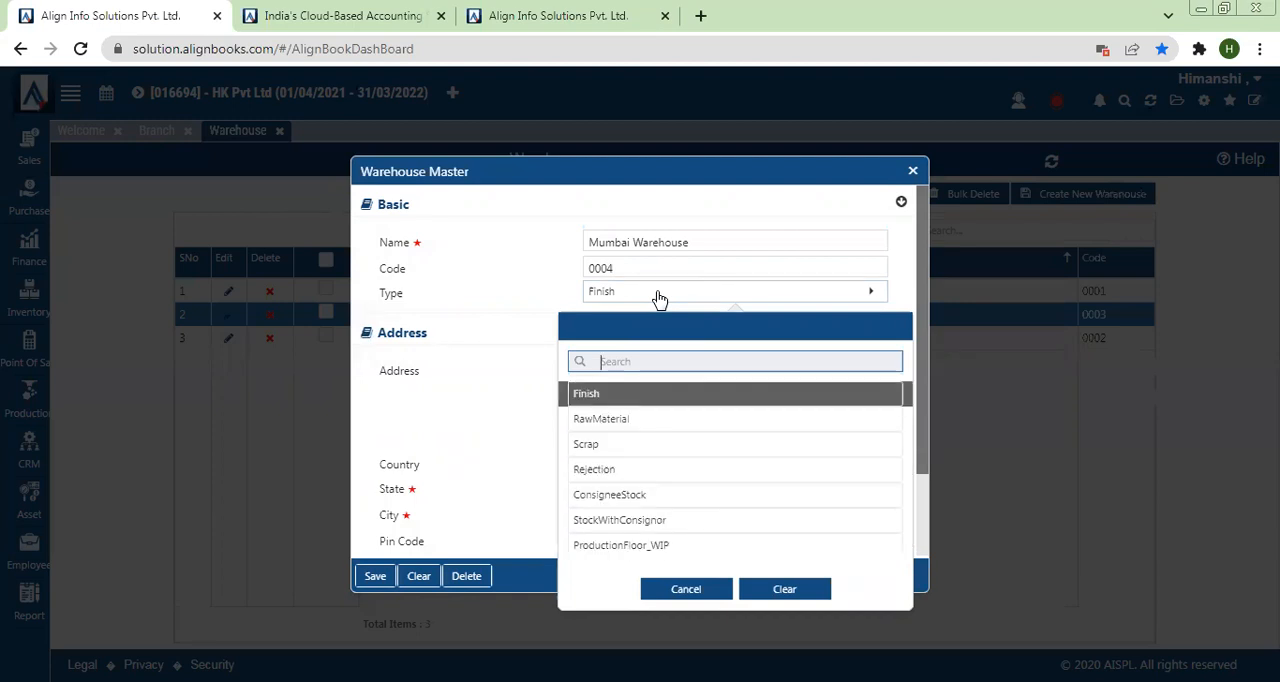
key("Return")
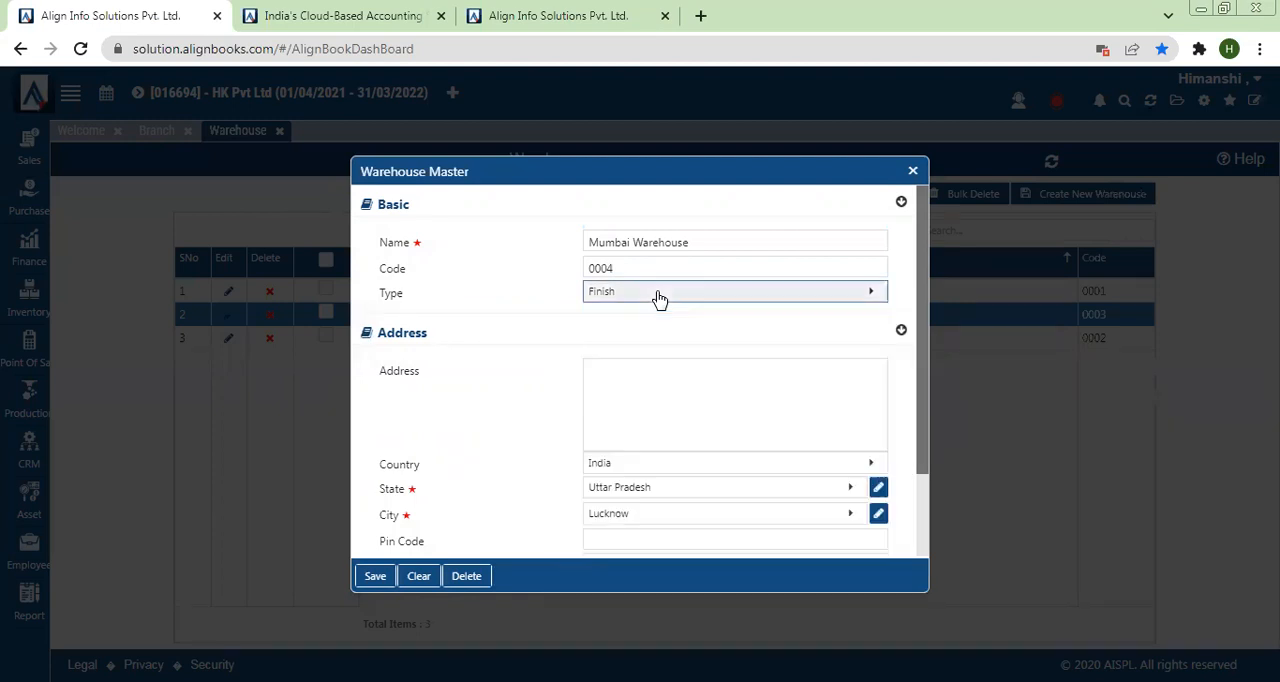
Step: Review the Mumbai Warehouse's address section, save the warehouse and close the Warehouse Master dialog
left_click(646, 432)
left_click_drag(923, 437, 923, 545)
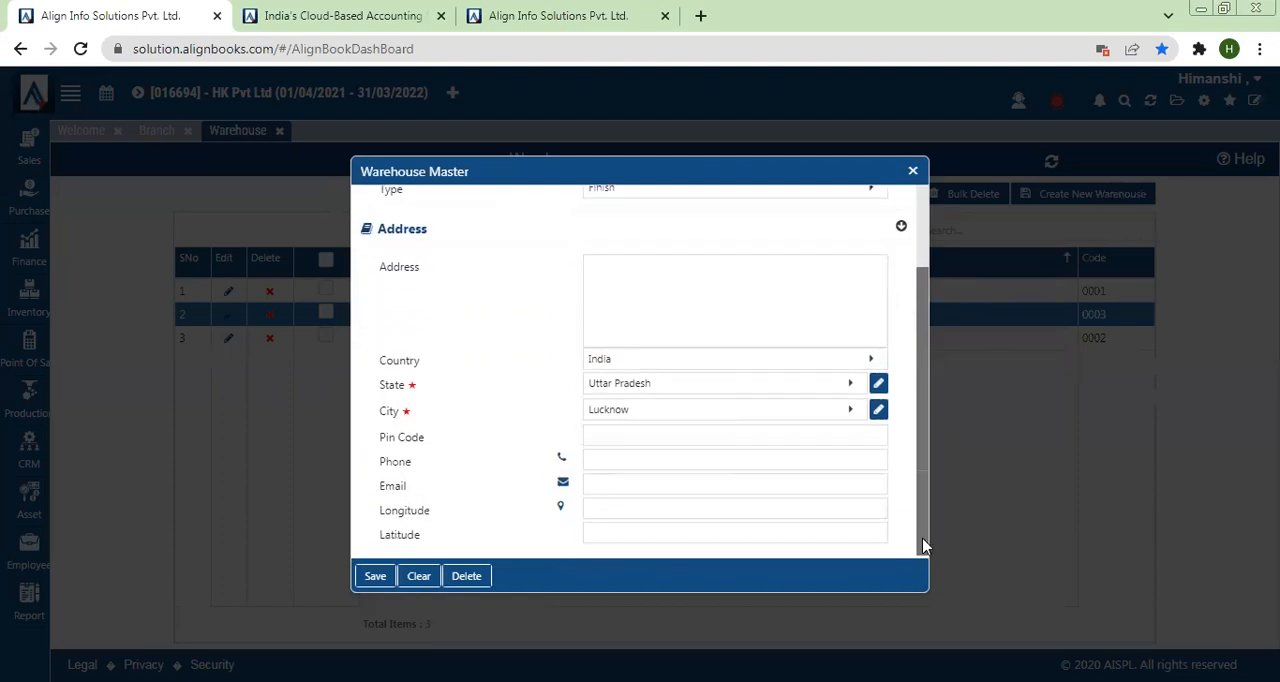
left_click(376, 578)
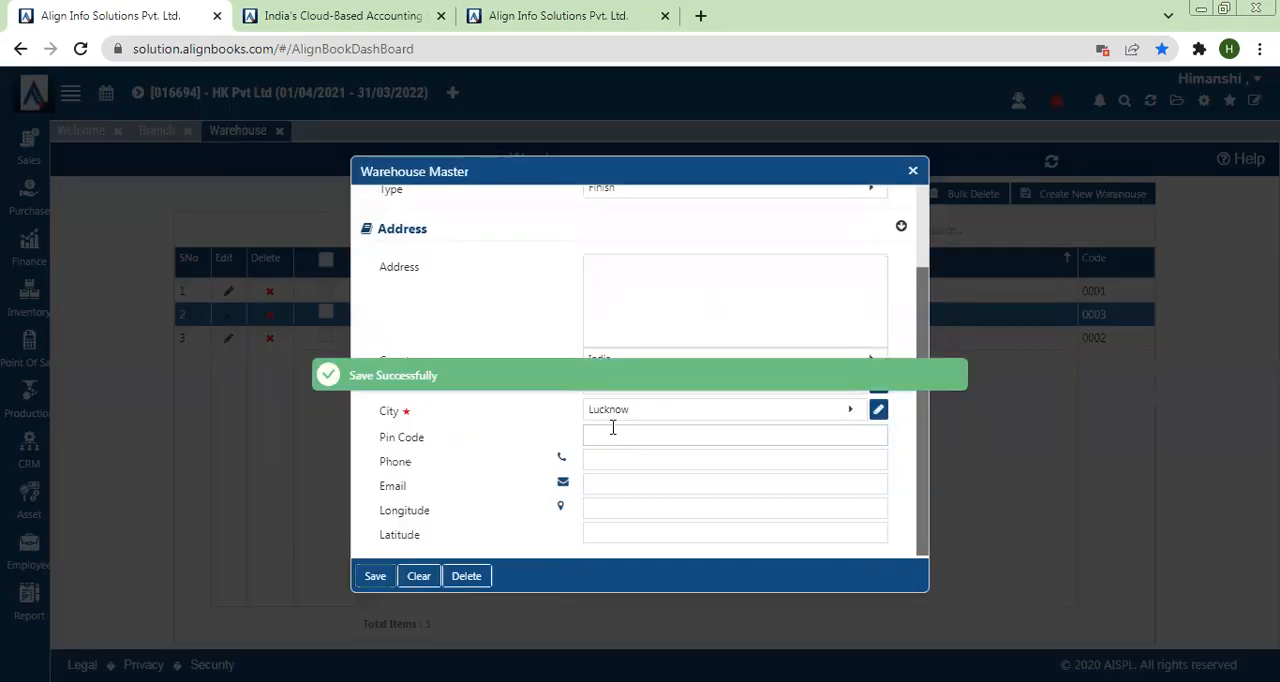
left_click(912, 170)
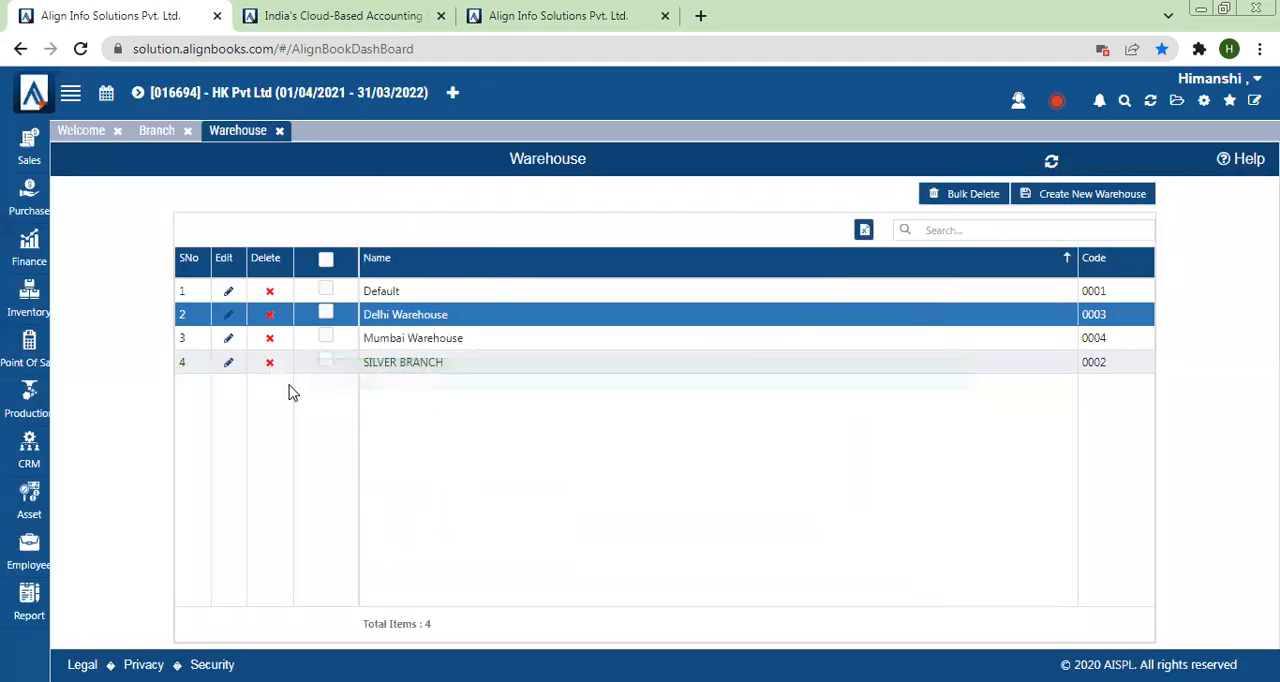
Step: Check which branches are offered on a new Sales Invoice, closing the list without selecting any
left_click(42, 145)
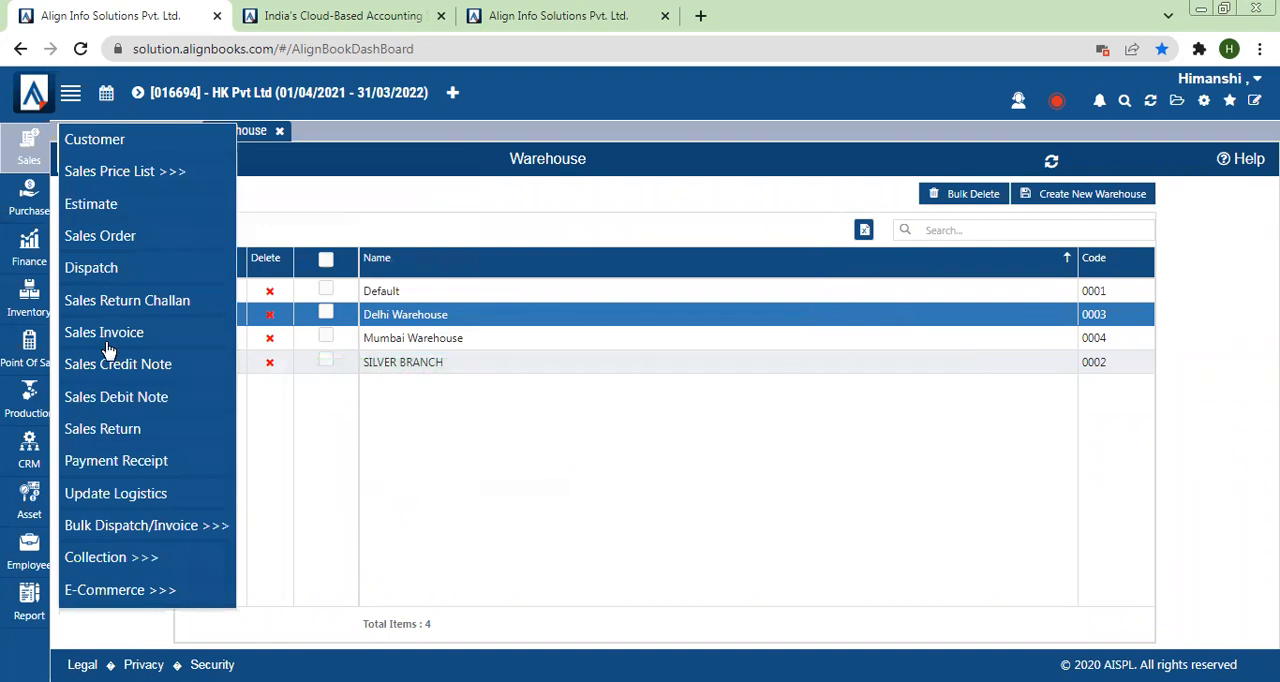
left_click(106, 333)
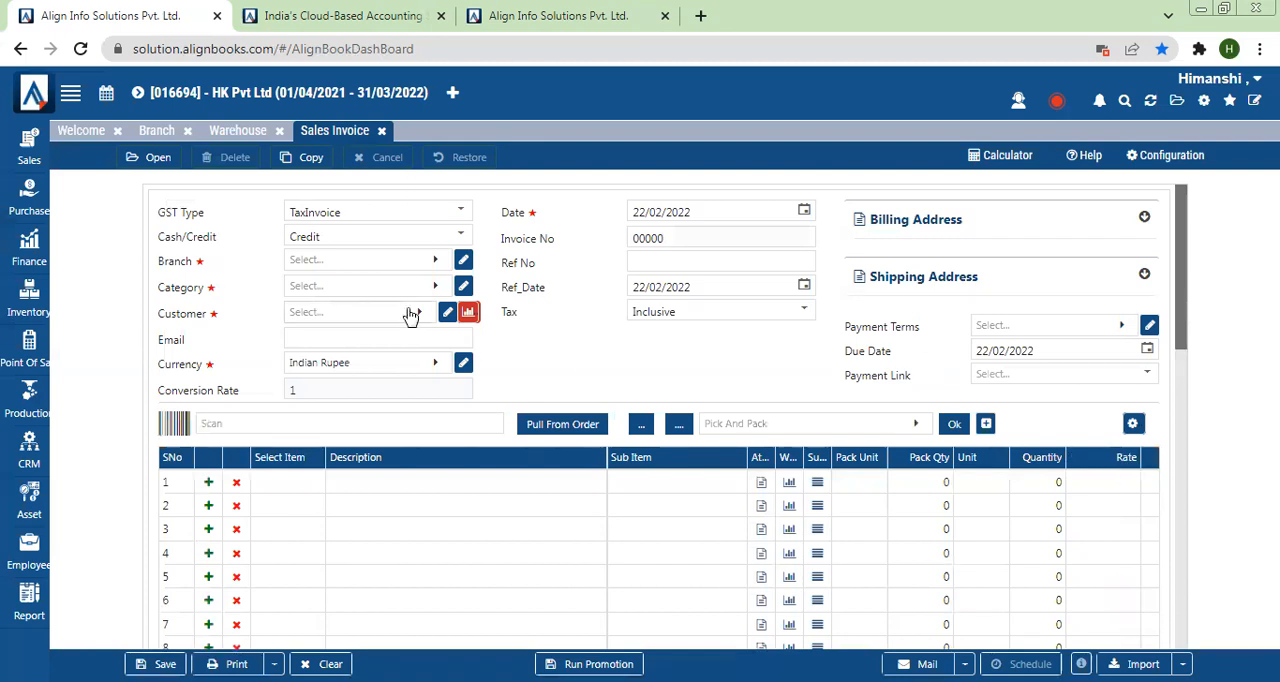
left_click(311, 265)
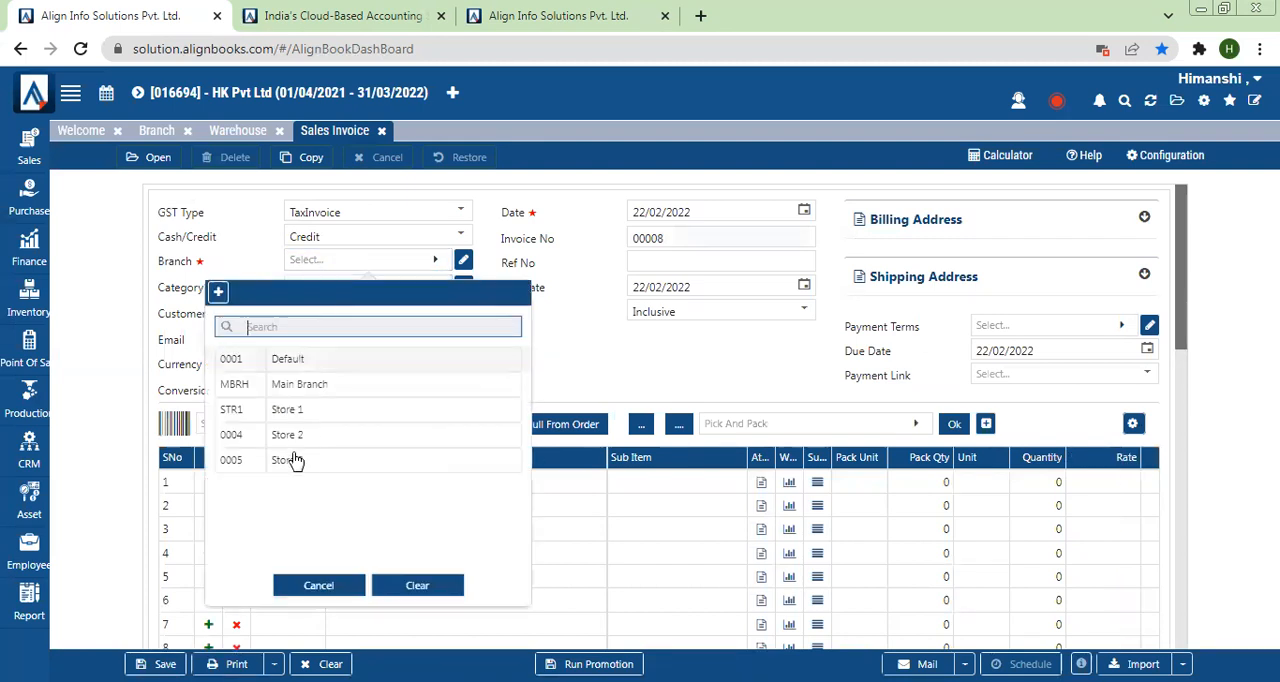
left_click(272, 256)
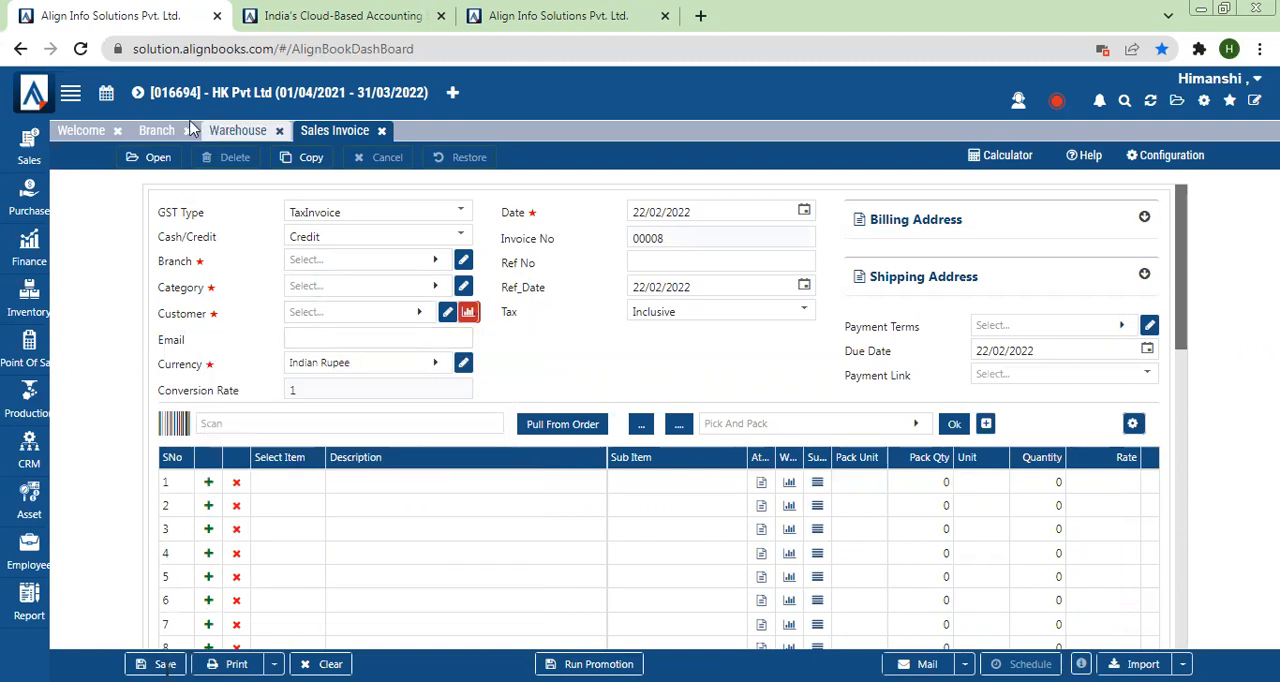
Step: Start a new tax code in the Tax Code master and set its description to Tax@3%
left_click(1205, 104)
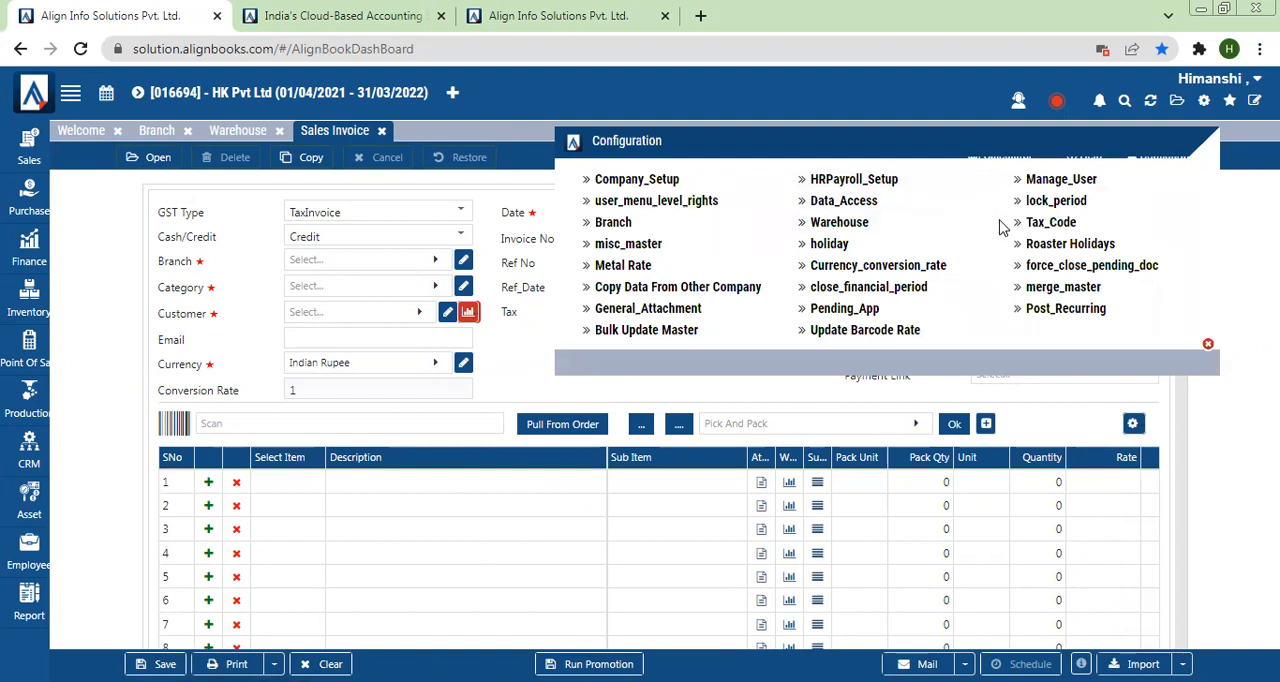
left_click(1058, 229)
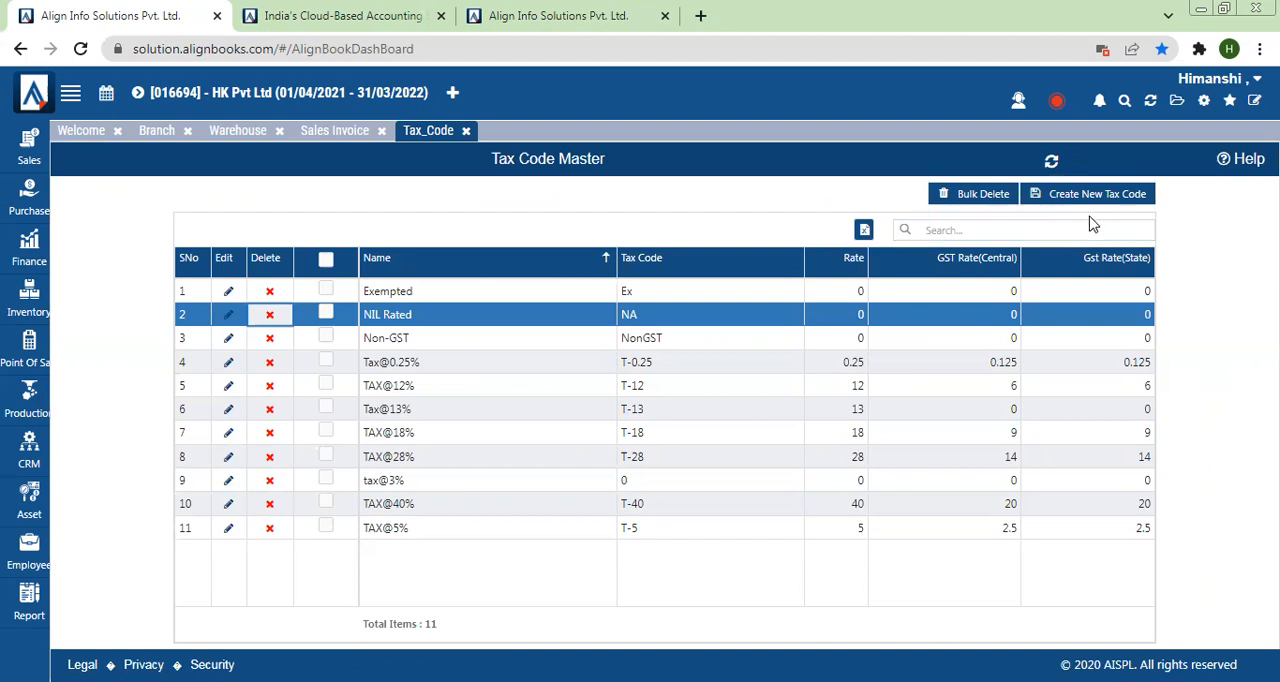
left_click(1063, 203)
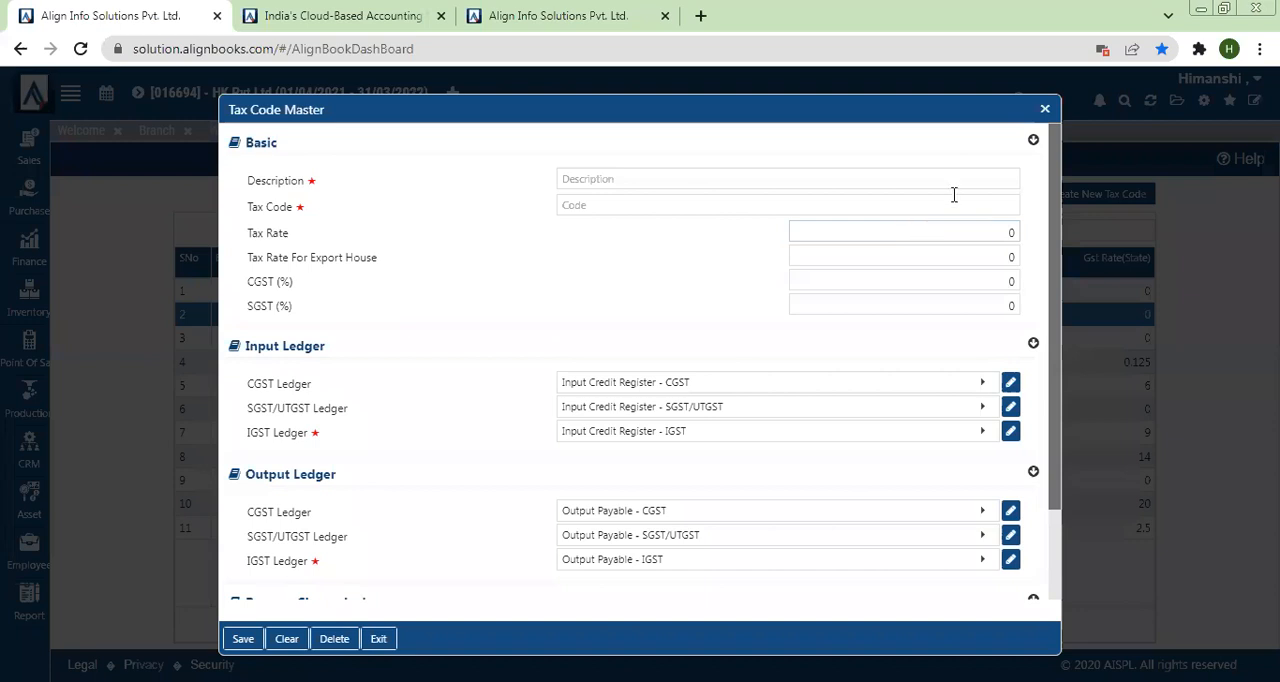
left_click_drag(931, 114, 934, 91)
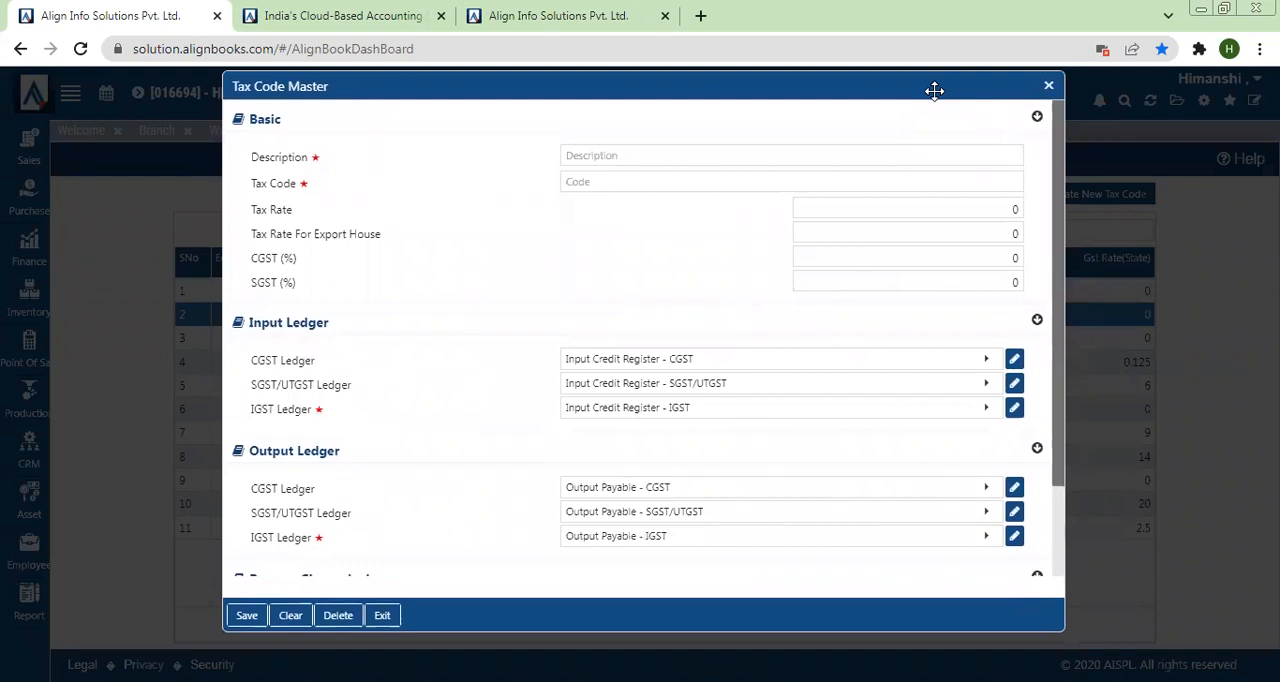
left_click(697, 158)
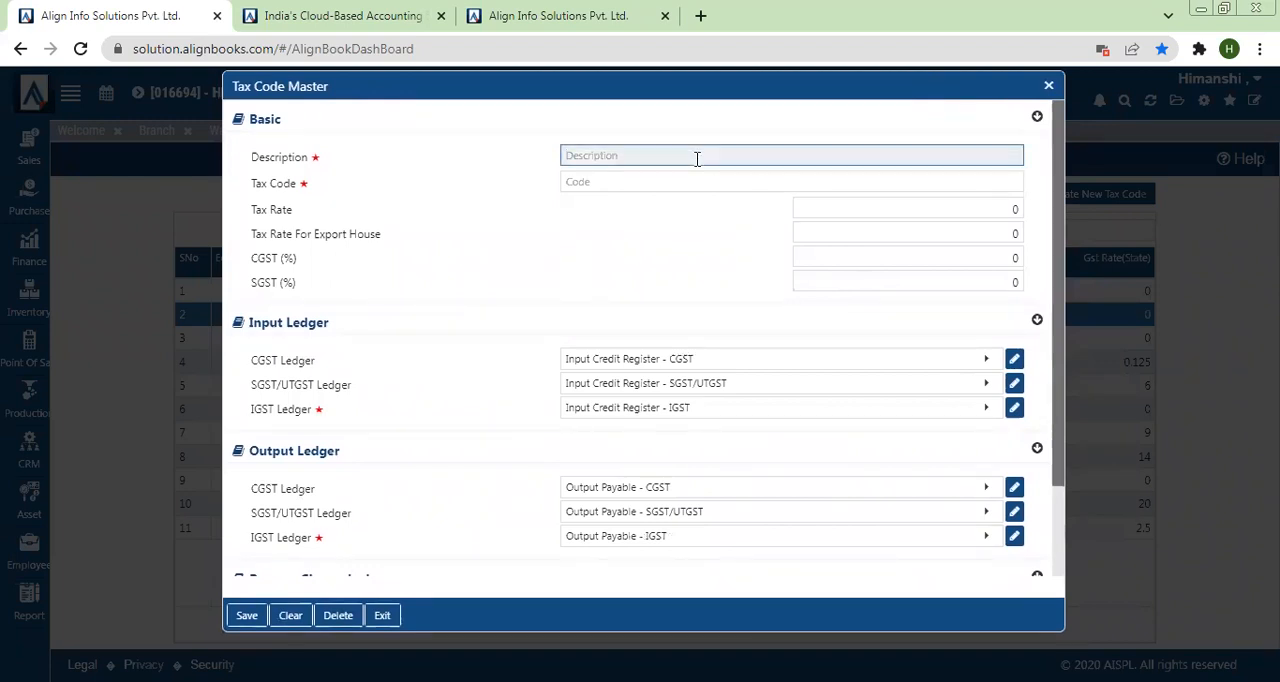
type("Tax@3%")
Step: Enter T-3 as the code of the Tax@3% entry
left_click(633, 177)
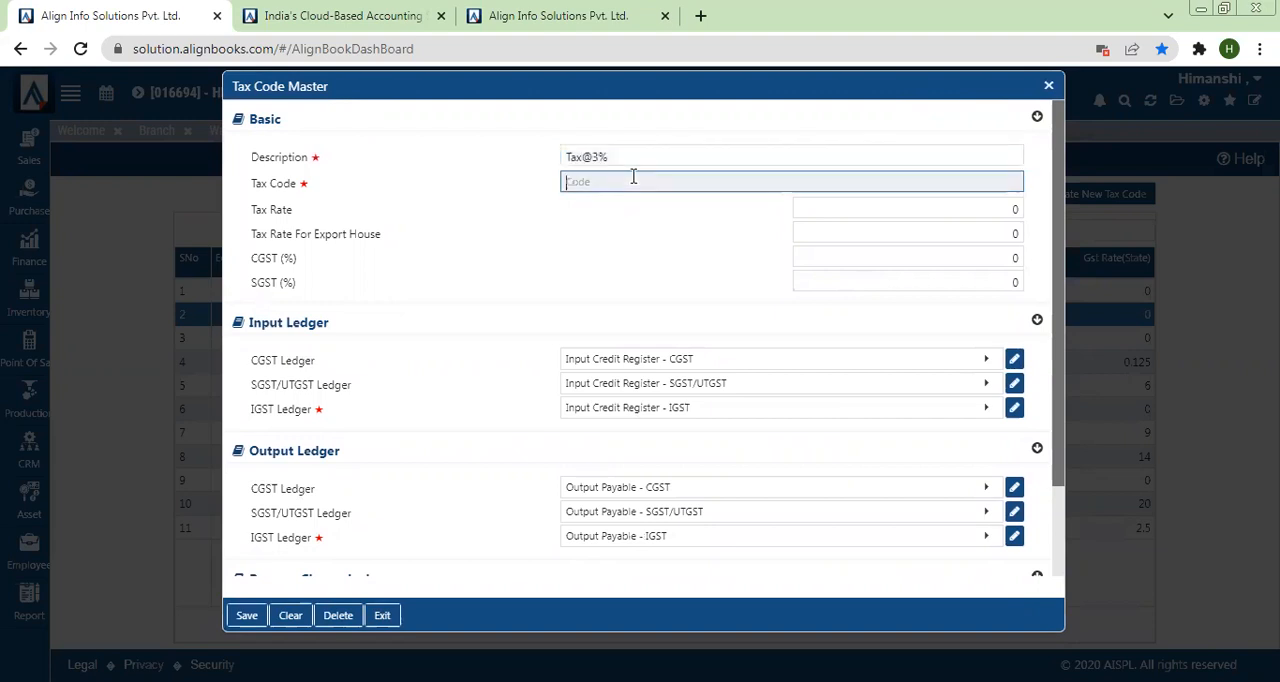
type("T-3")
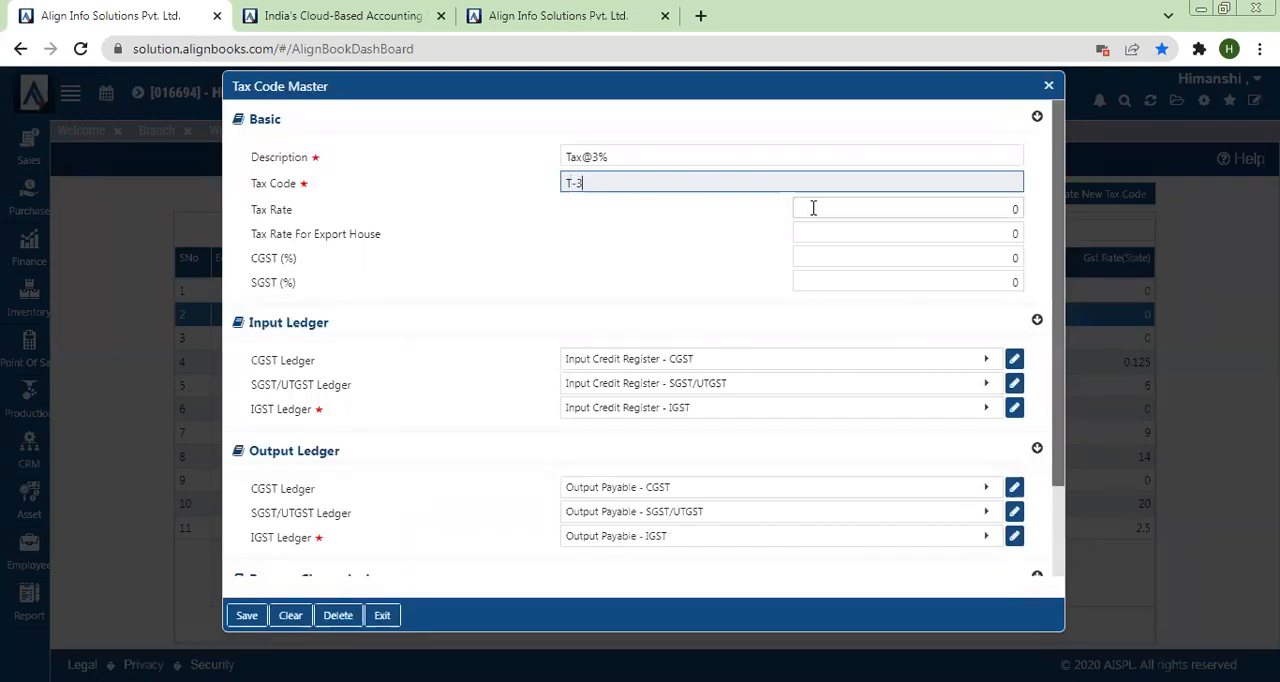
Step: Set the tax rate of the Tax@3% entry to 3, with CGST and SGST at 1.5% each
left_click(813, 208)
type("3")
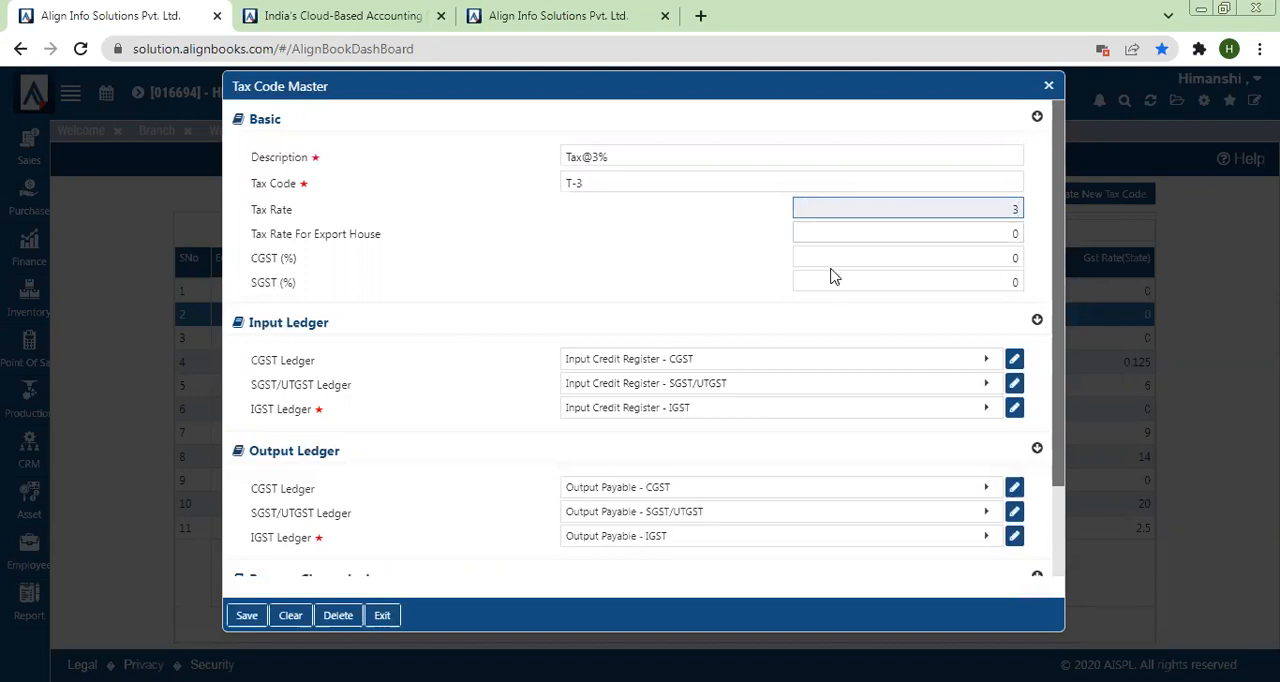
left_click(897, 249)
type("1.5")
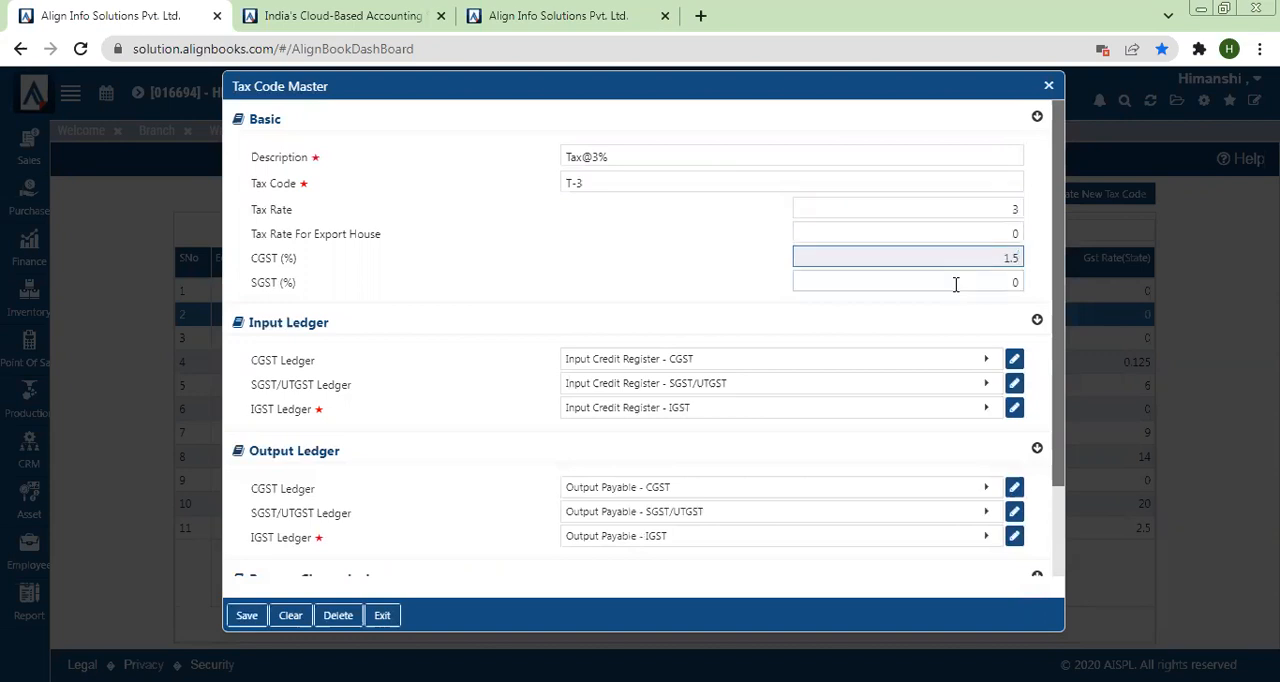
left_click(955, 284)
type("1.5")
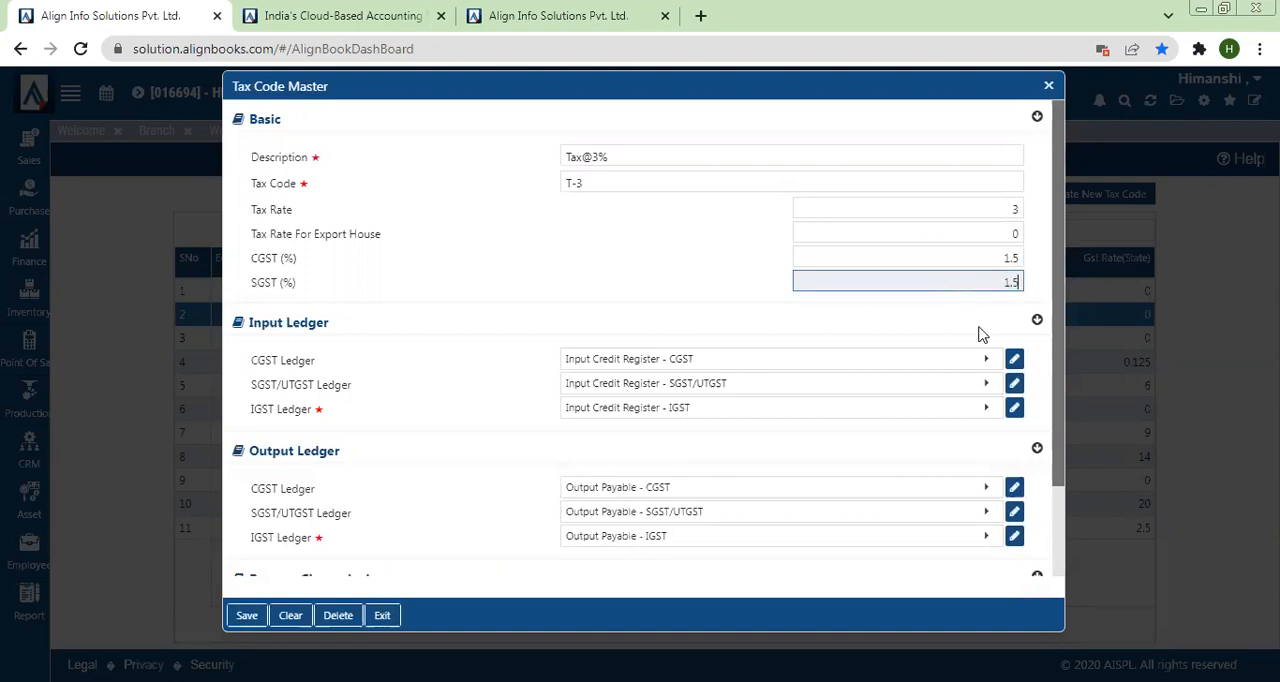
left_click(711, 311)
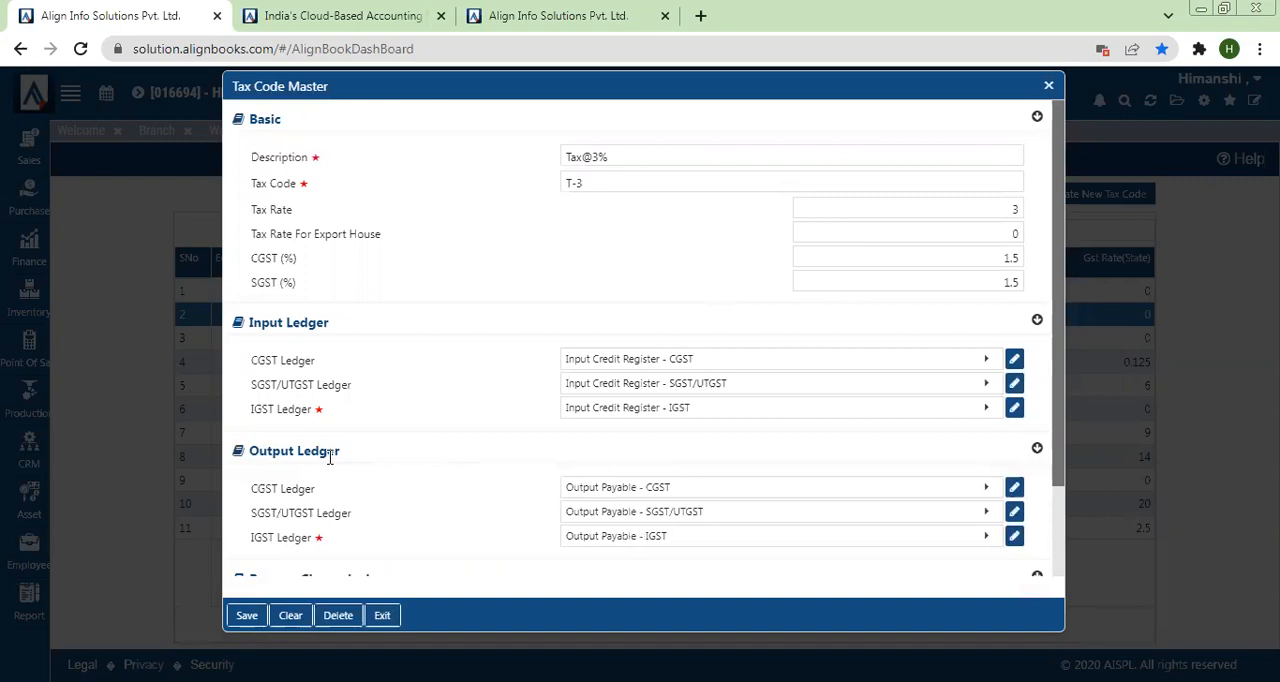
Step: Save the Tax@3% tax code, close its dialog and select its T-3 row in the tax code list
left_click(246, 619)
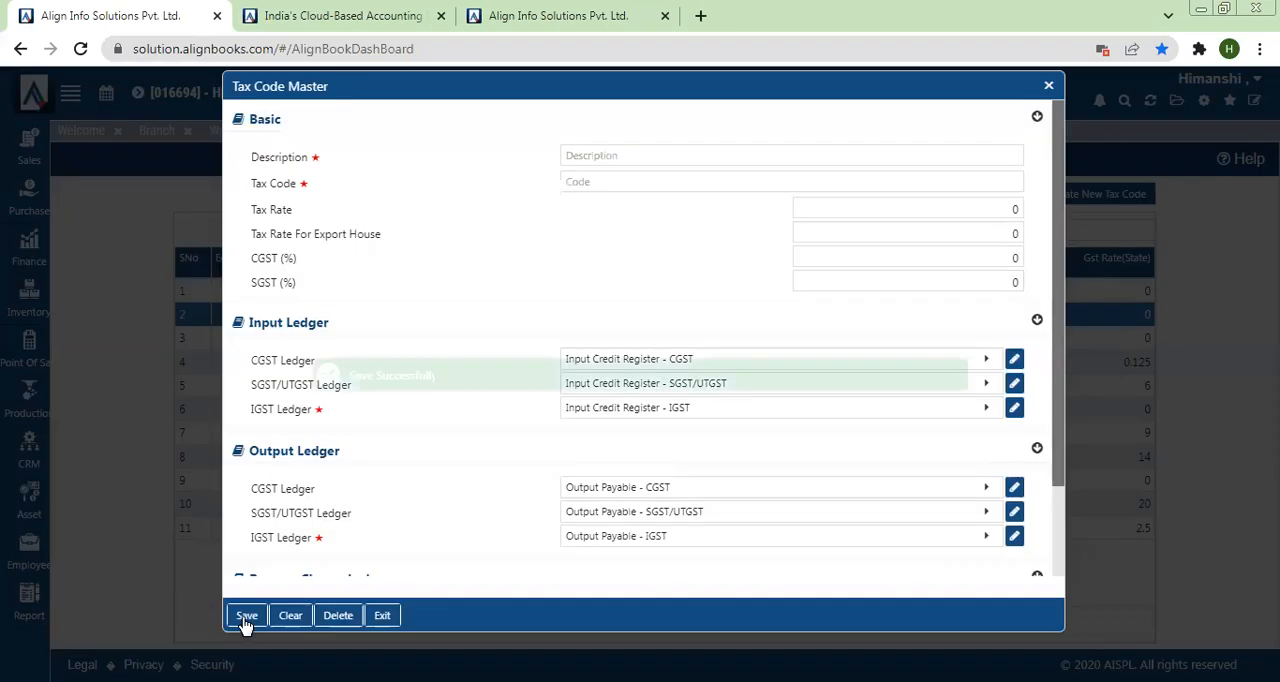
left_click(1046, 88)
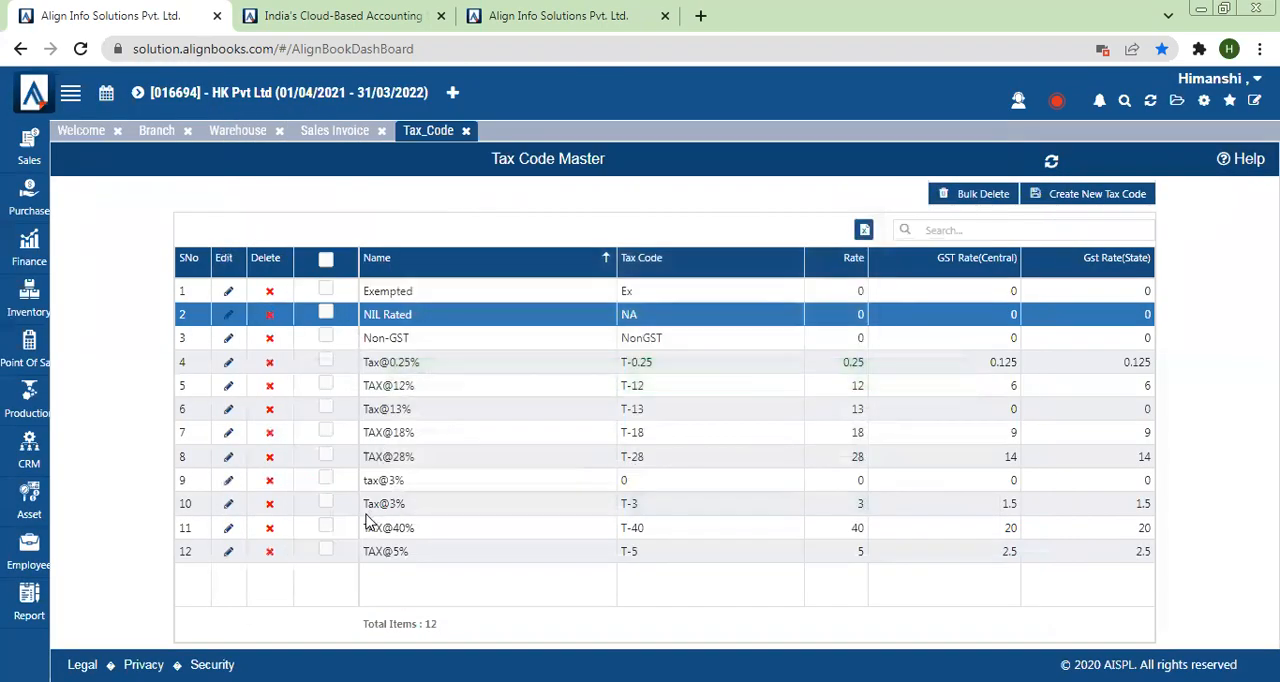
left_click_drag(358, 502, 420, 508)
left_click(420, 505)
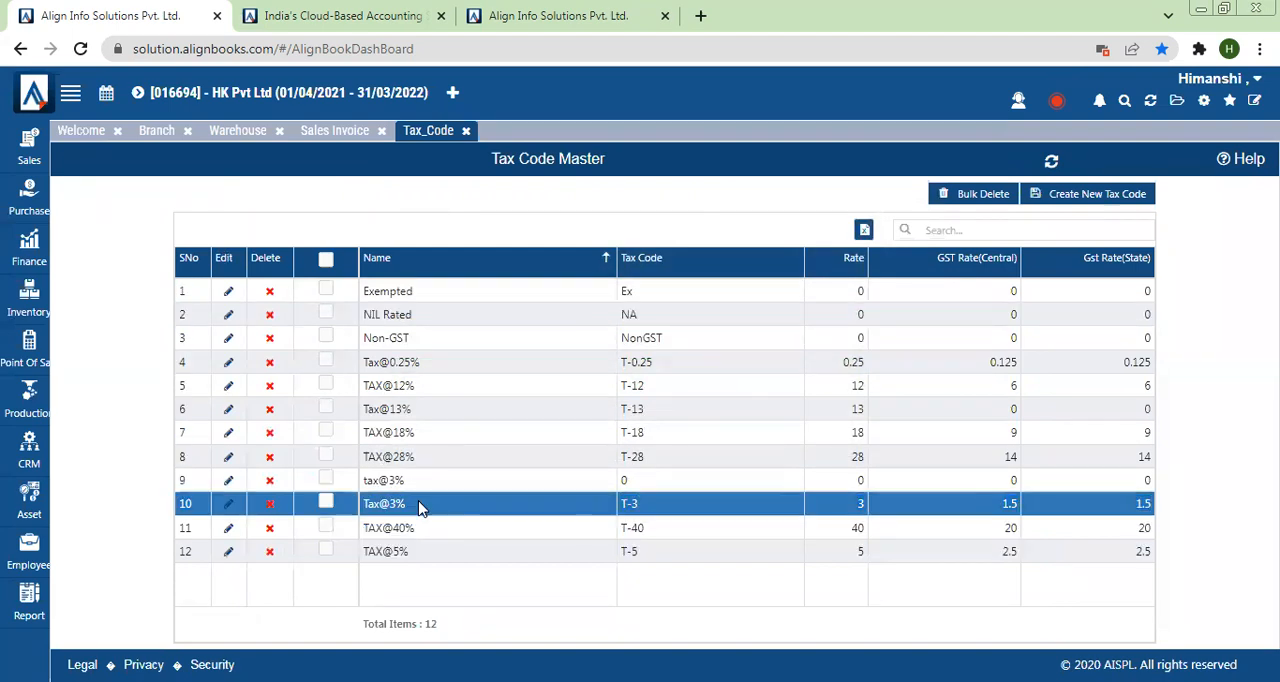
Step: Try to delete the duplicate tax@3% record with code 0, and reselect the T-3 row
left_click(269, 481)
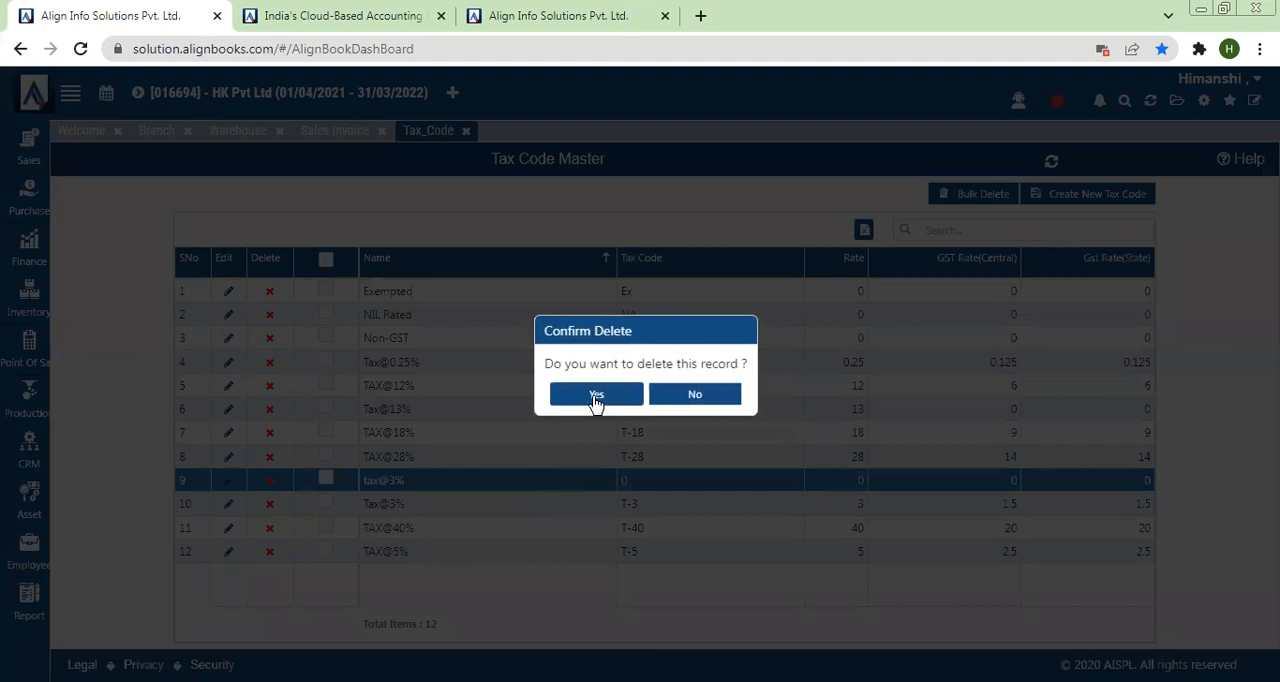
left_click(596, 396)
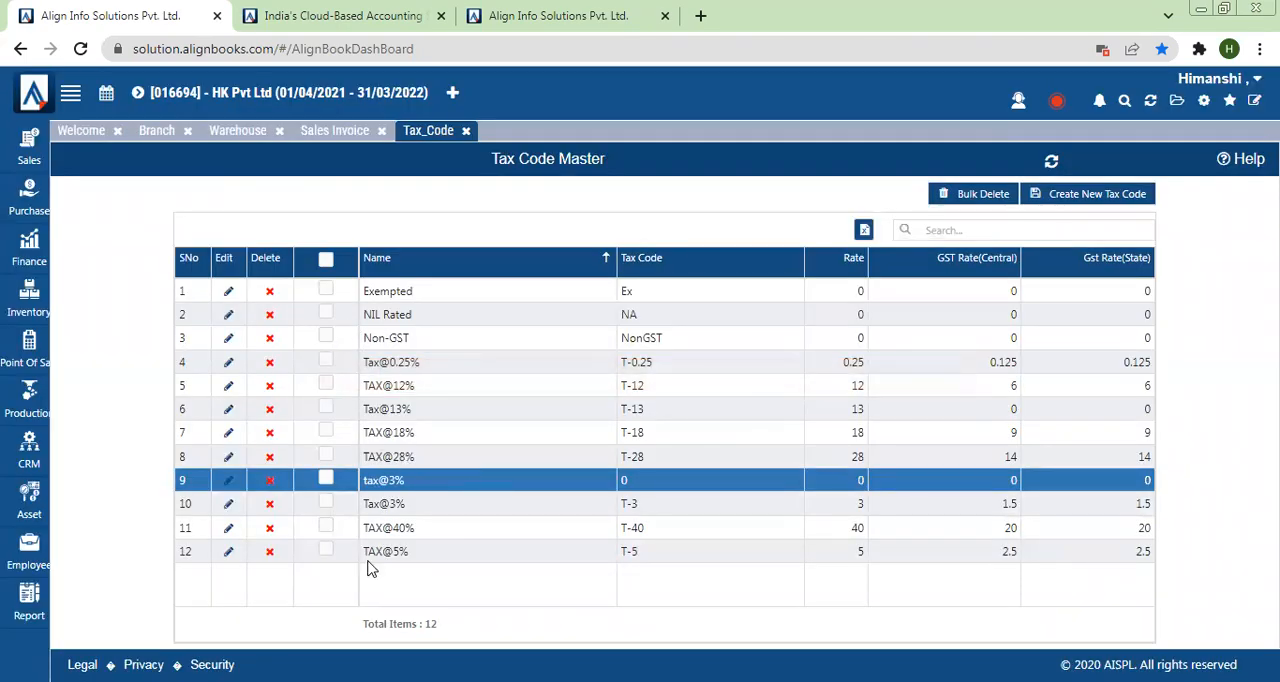
left_click(370, 508)
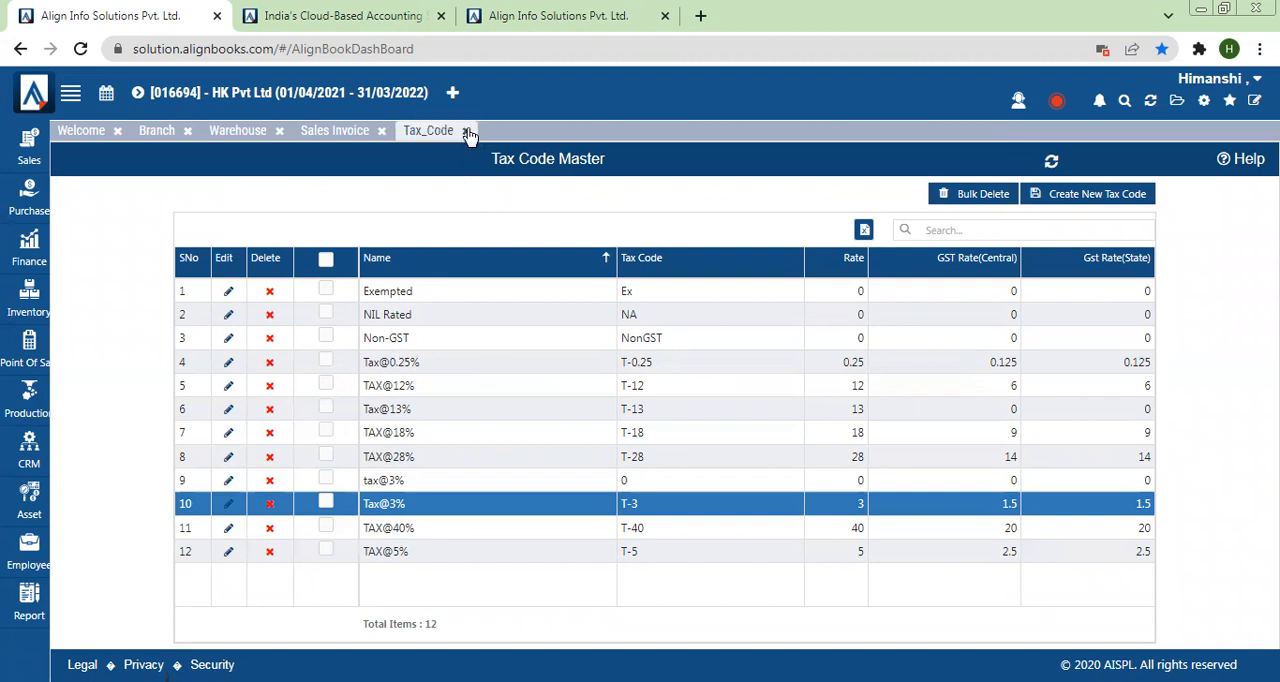
Step: Open the Miscellaneous master and look through its master types, such as City, Department and Designation
left_click(1206, 103)
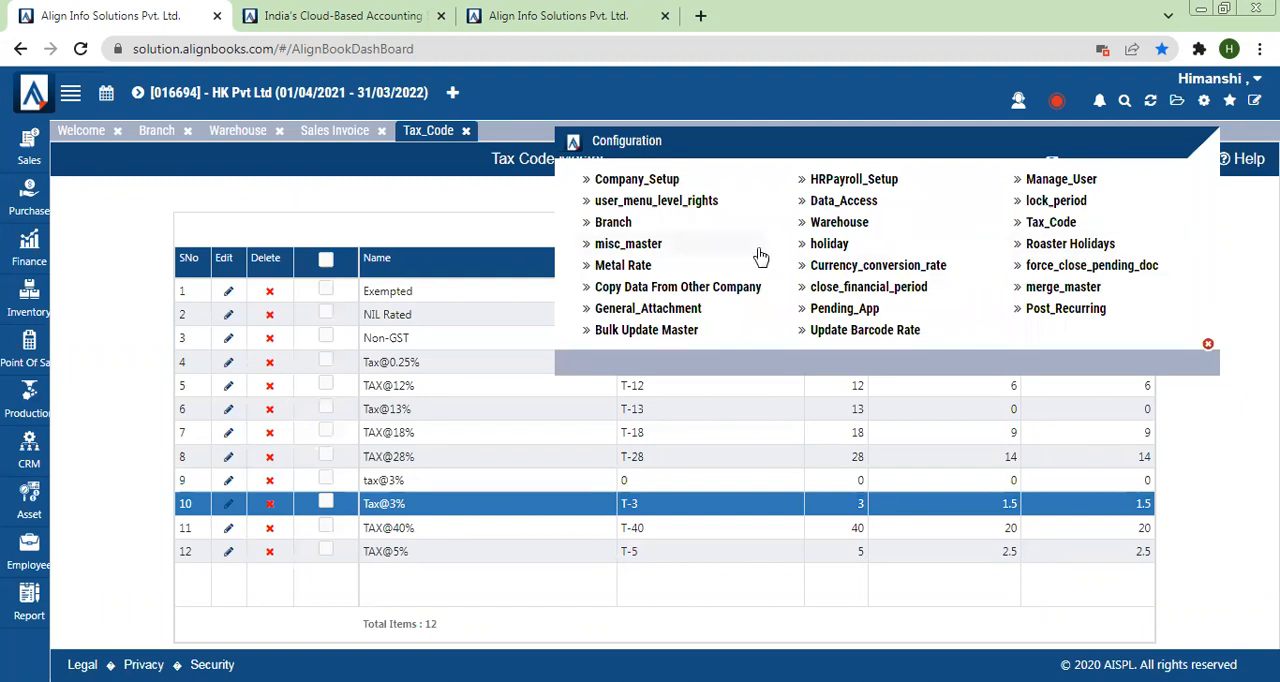
left_click(673, 250)
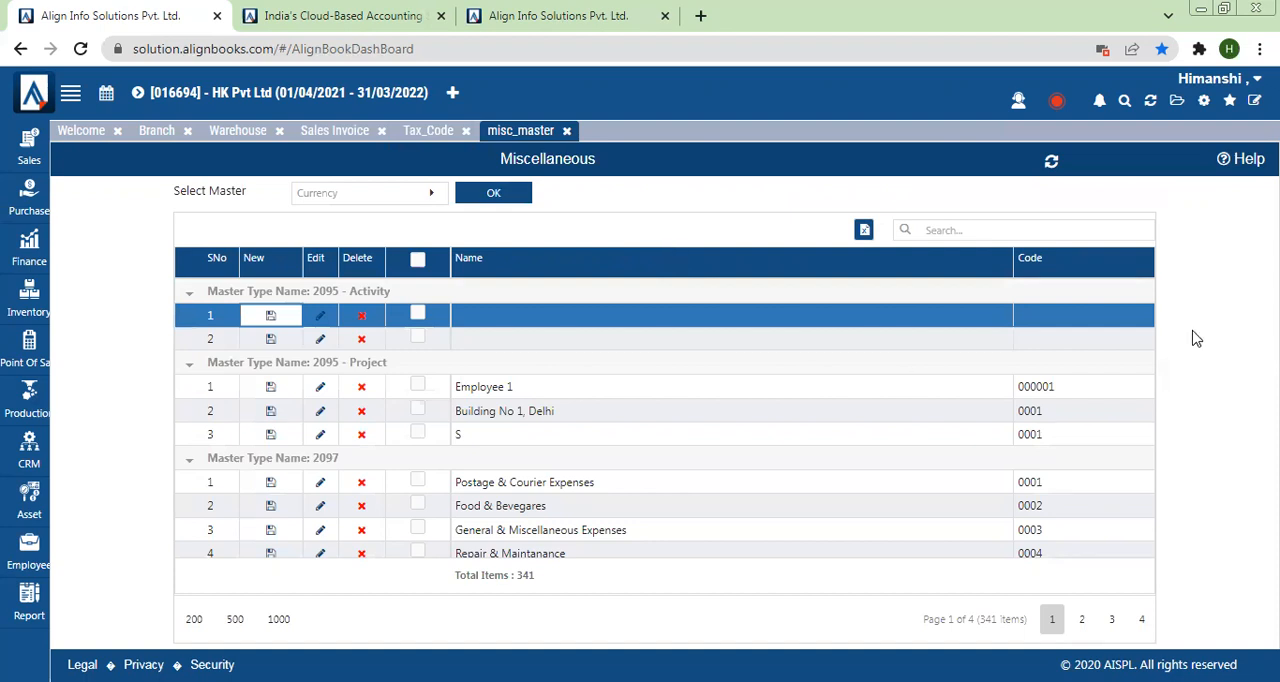
scroll(1149, 345, "down", 10)
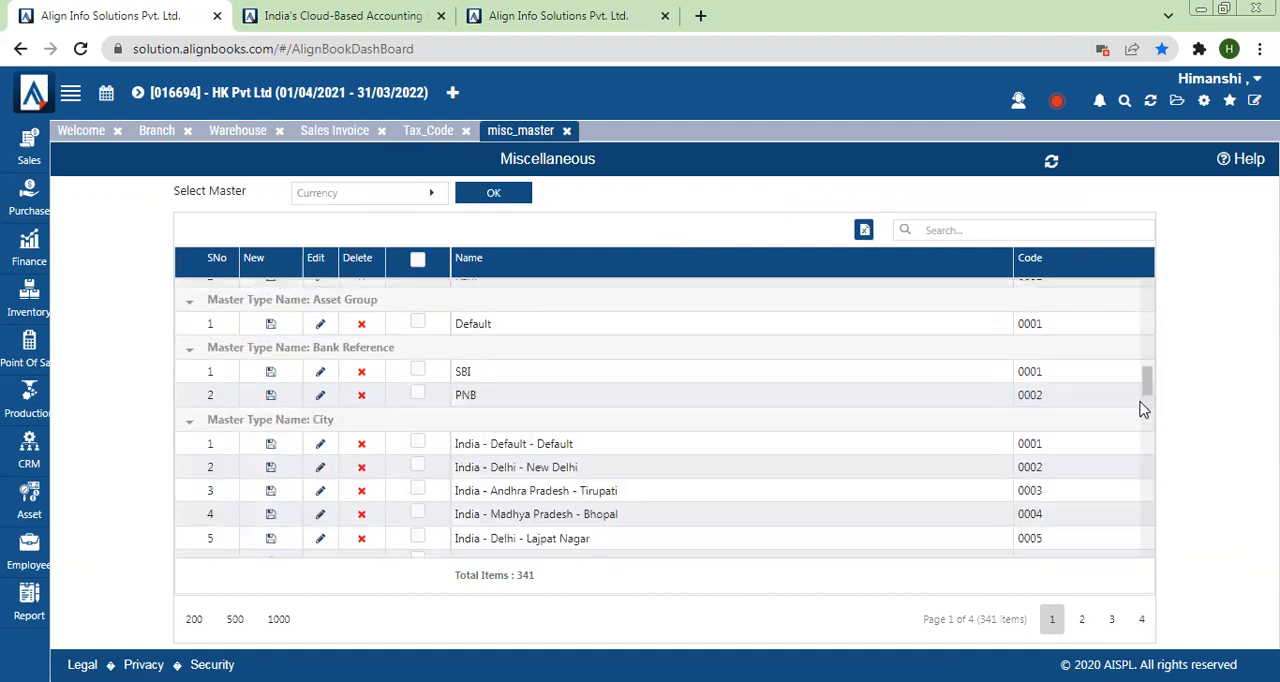
scroll(1145, 425, "down", 5)
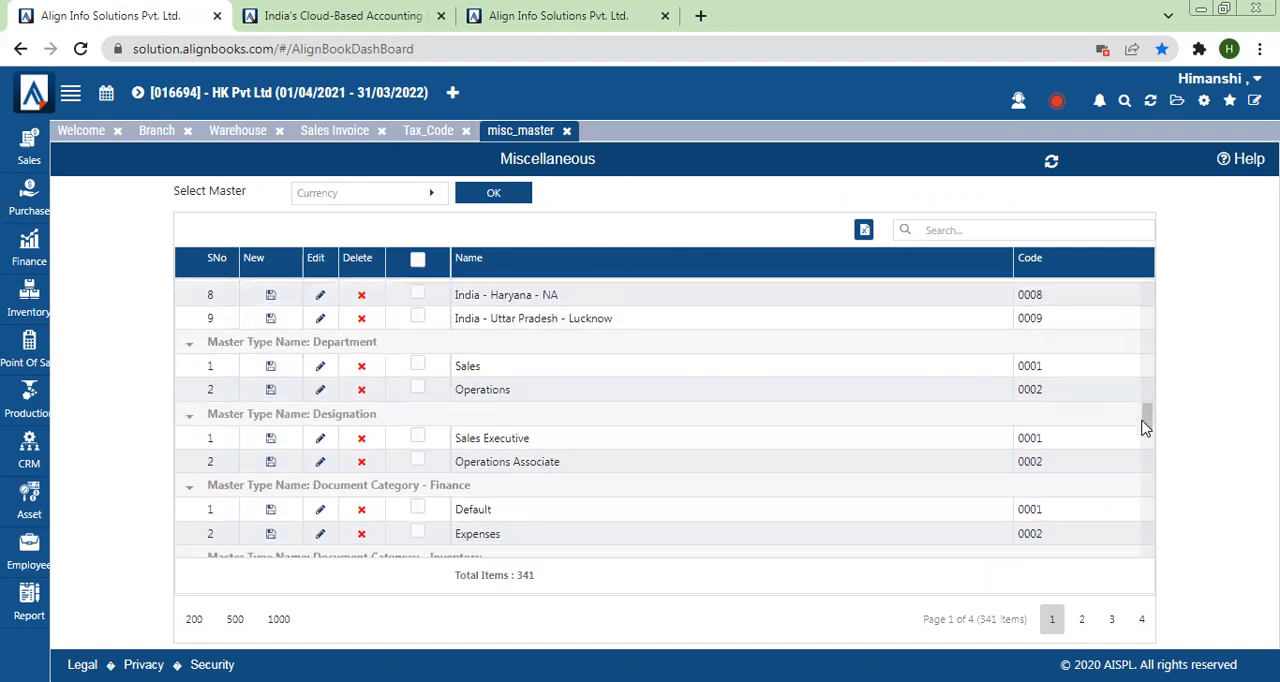
left_click_drag(1145, 428, 1150, 308)
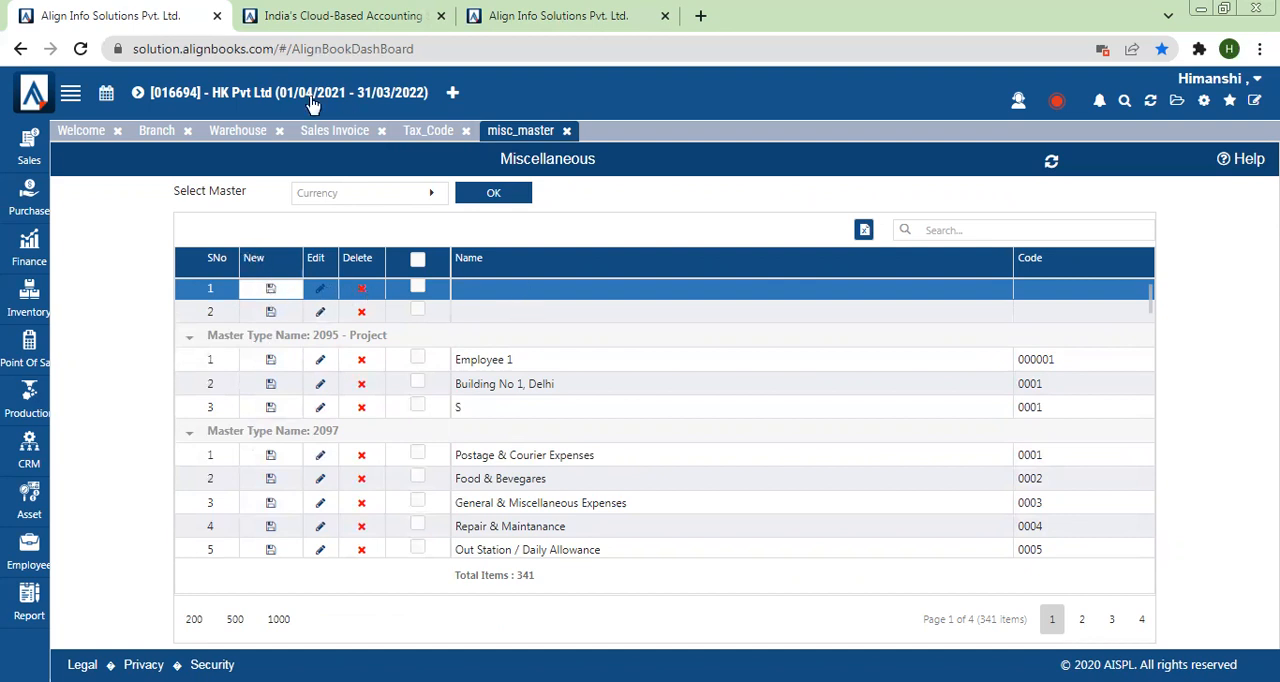
Step: Select Item_Group as the miscellaneous master and load its records
left_click(315, 195)
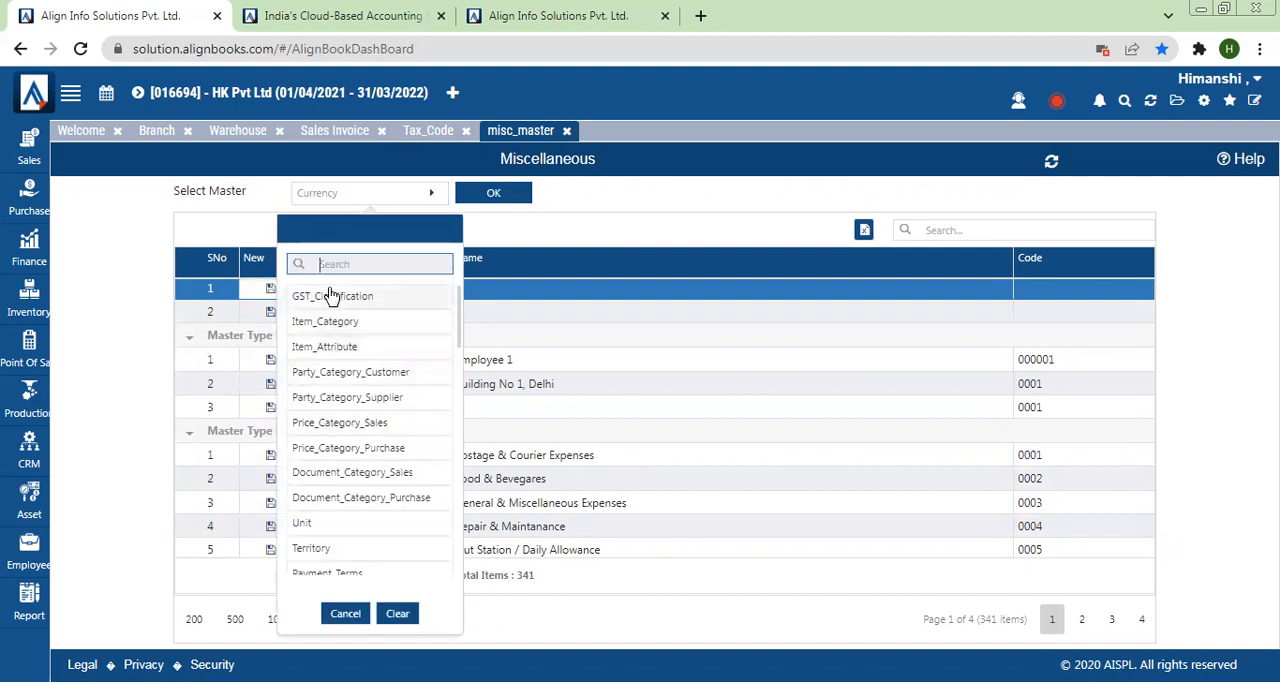
type("group")
left_click(349, 328)
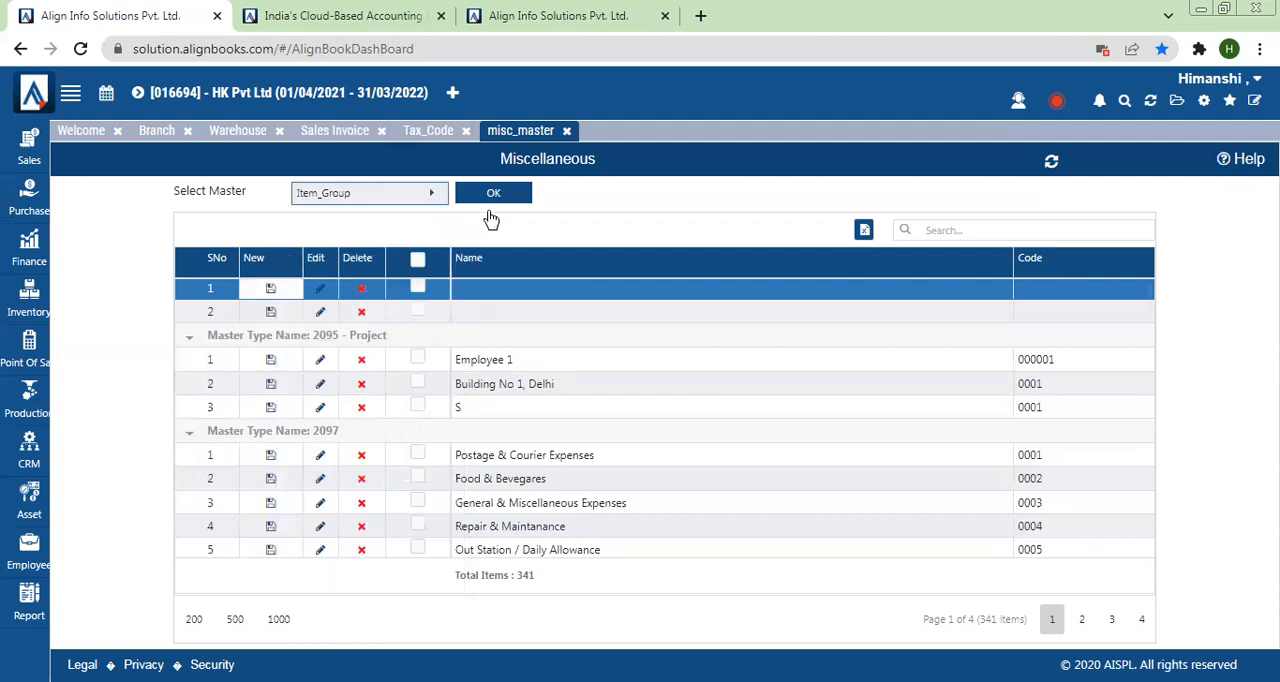
left_click(491, 200)
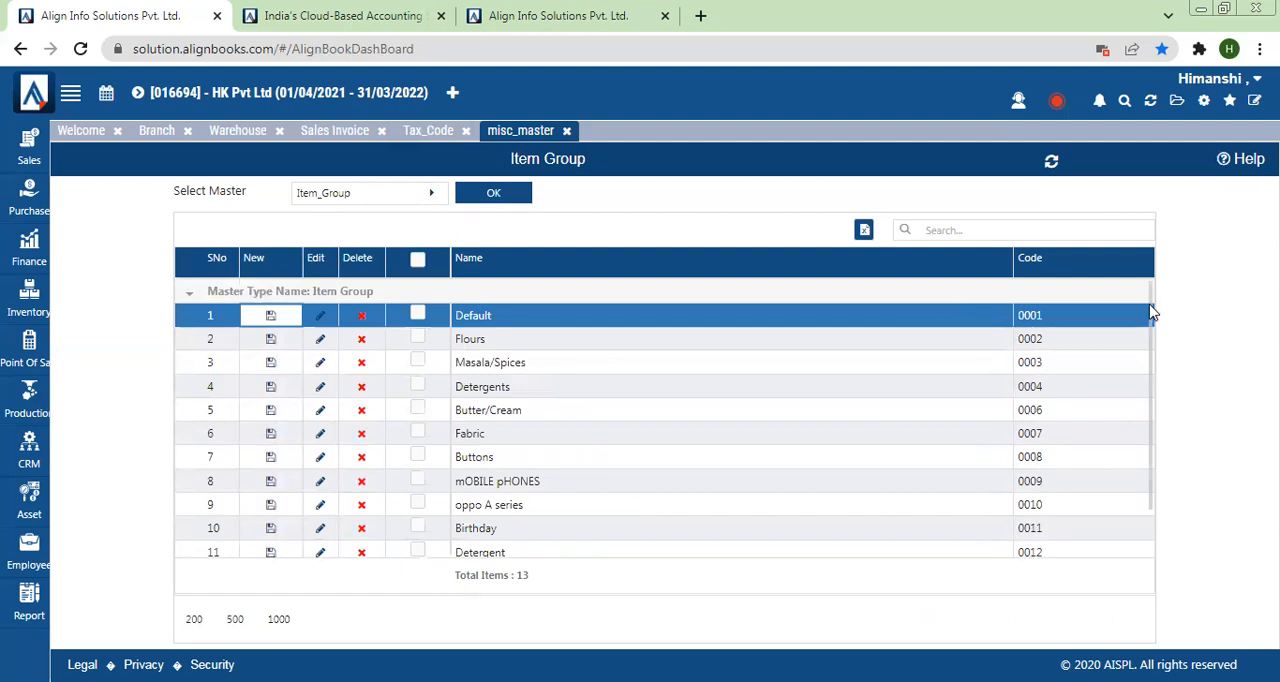
Step: Delete the mOBILE pHONES record from the item group list and confirm the deletion
left_click_drag(1149, 308, 1160, 420)
left_click(361, 470)
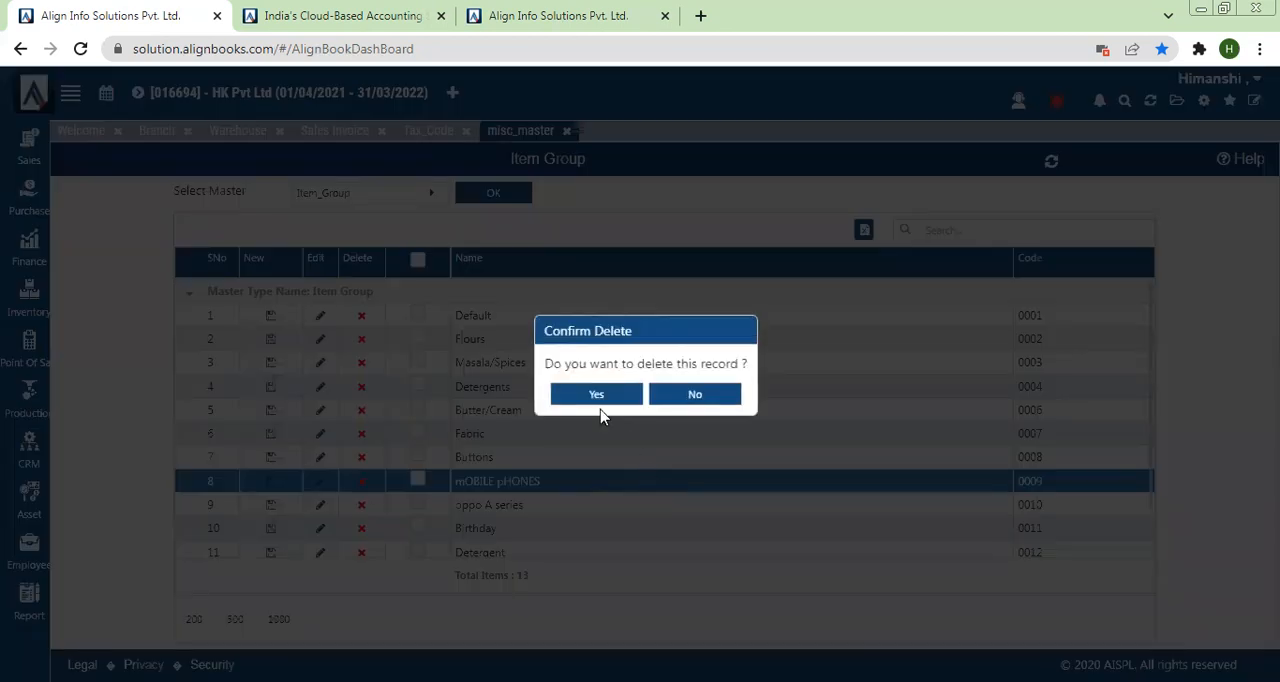
left_click(595, 398)
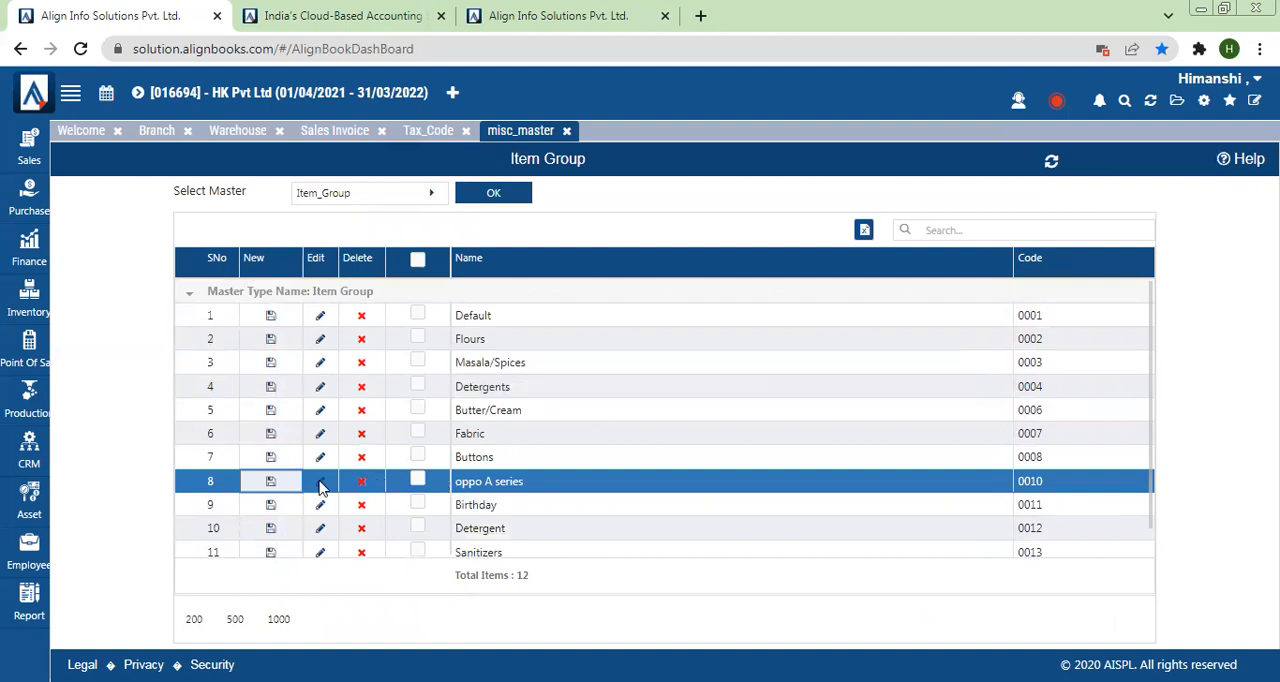
Step: Correct the capitalization of the oppo A series item group to Oppo A Series and save it
left_click(320, 484)
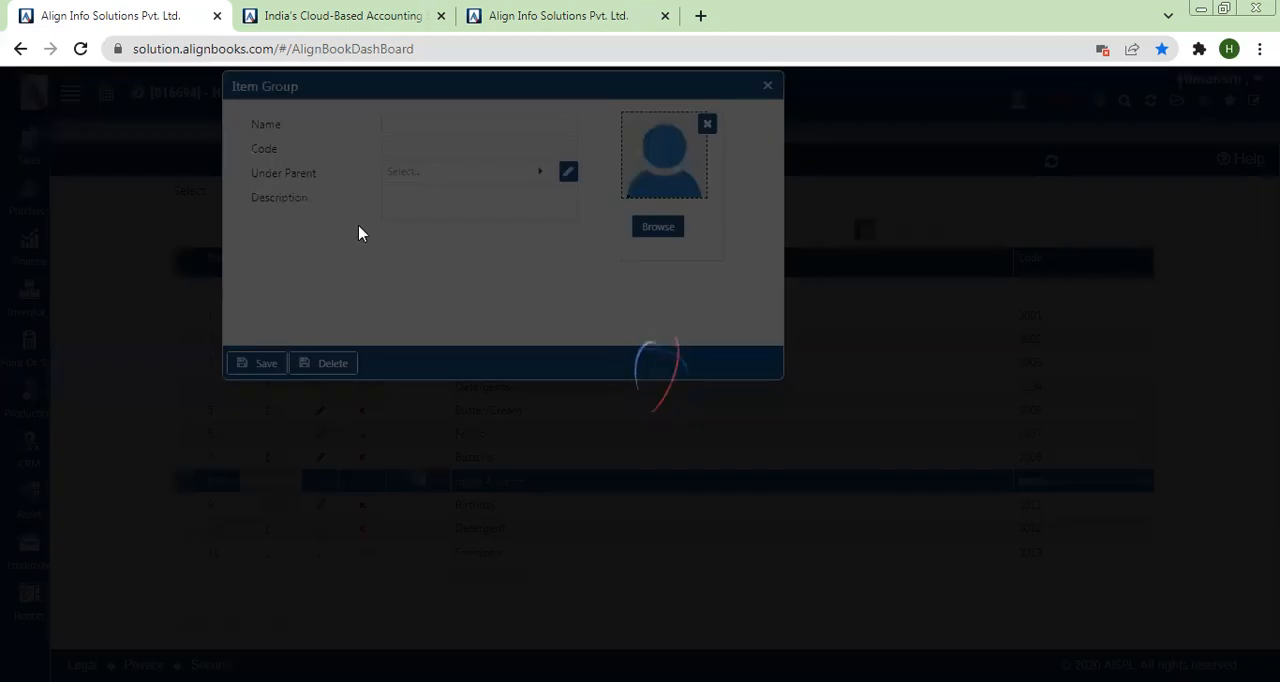
left_click(397, 125)
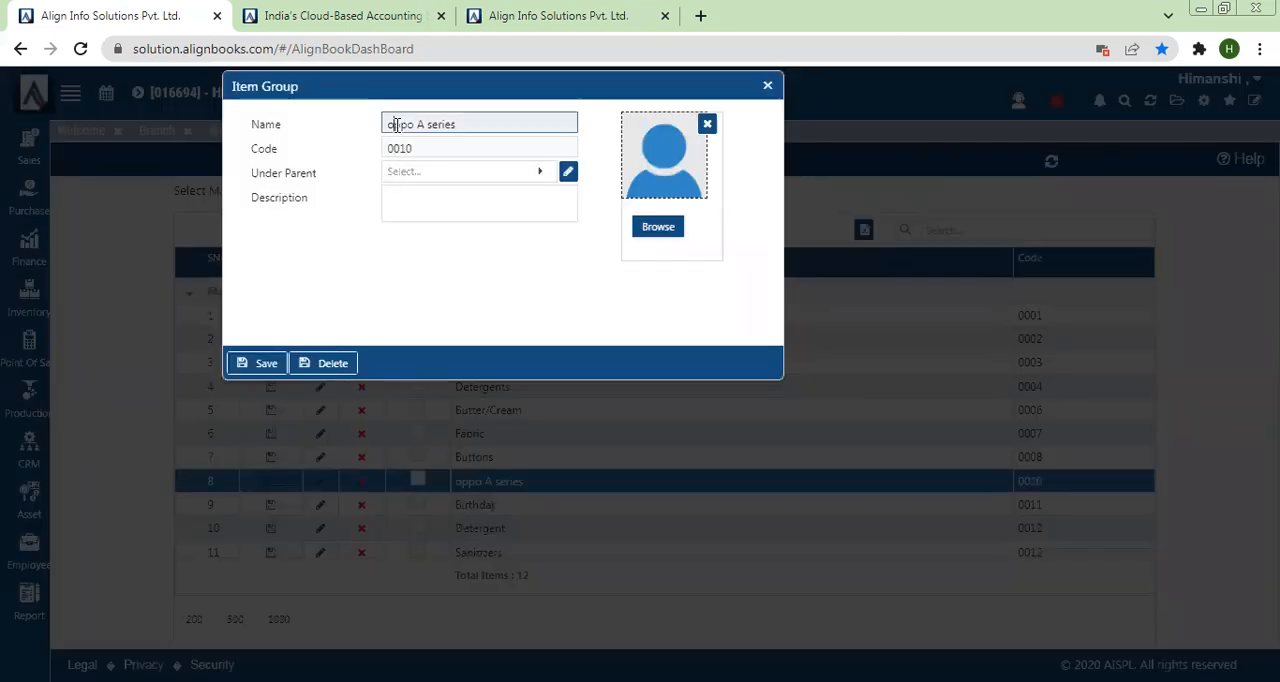
key("Delete")
type("O")
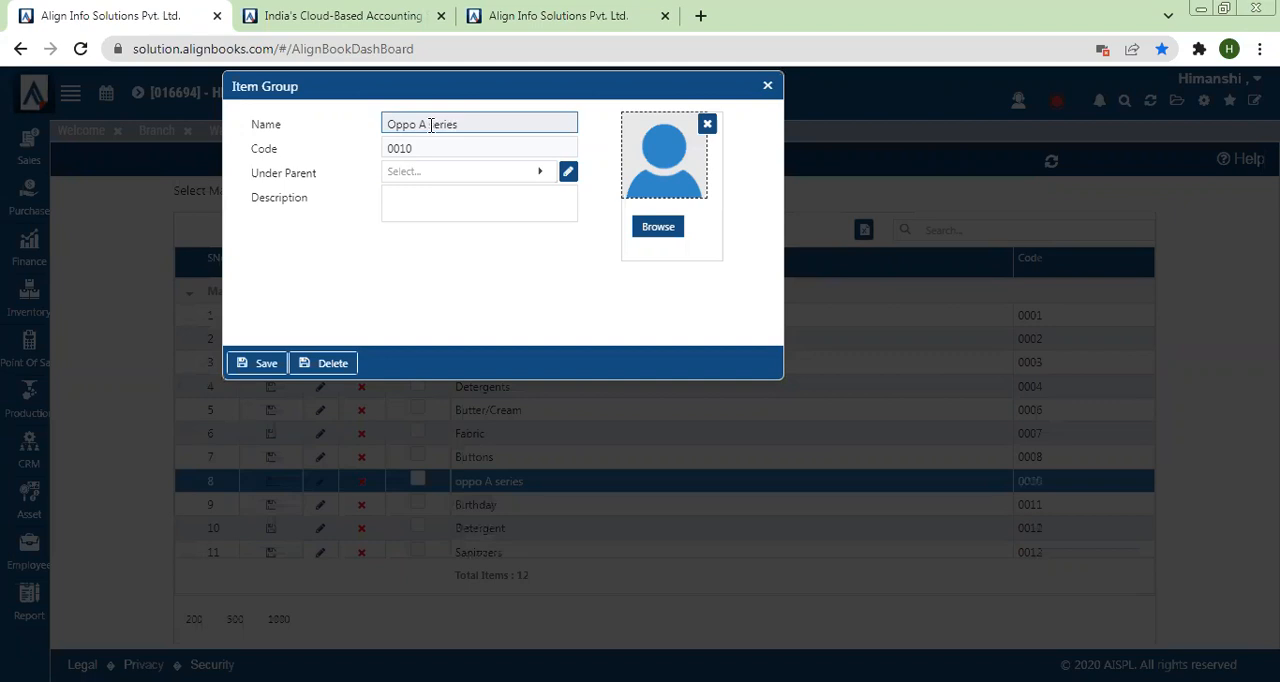
left_click(434, 125)
key("Delete")
type("S")
left_click(258, 364)
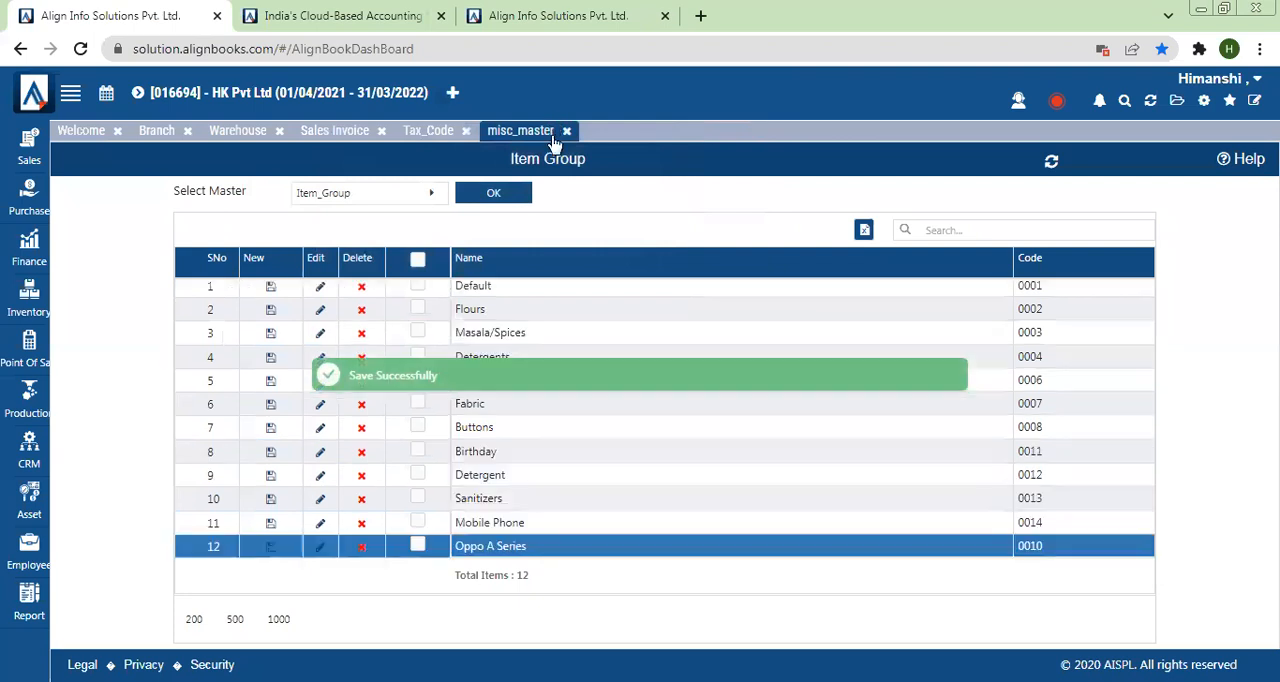
Step: Create and save a new metal rate effective from 22/02/2022, with gold at 200 and silver at 70
left_click(1205, 102)
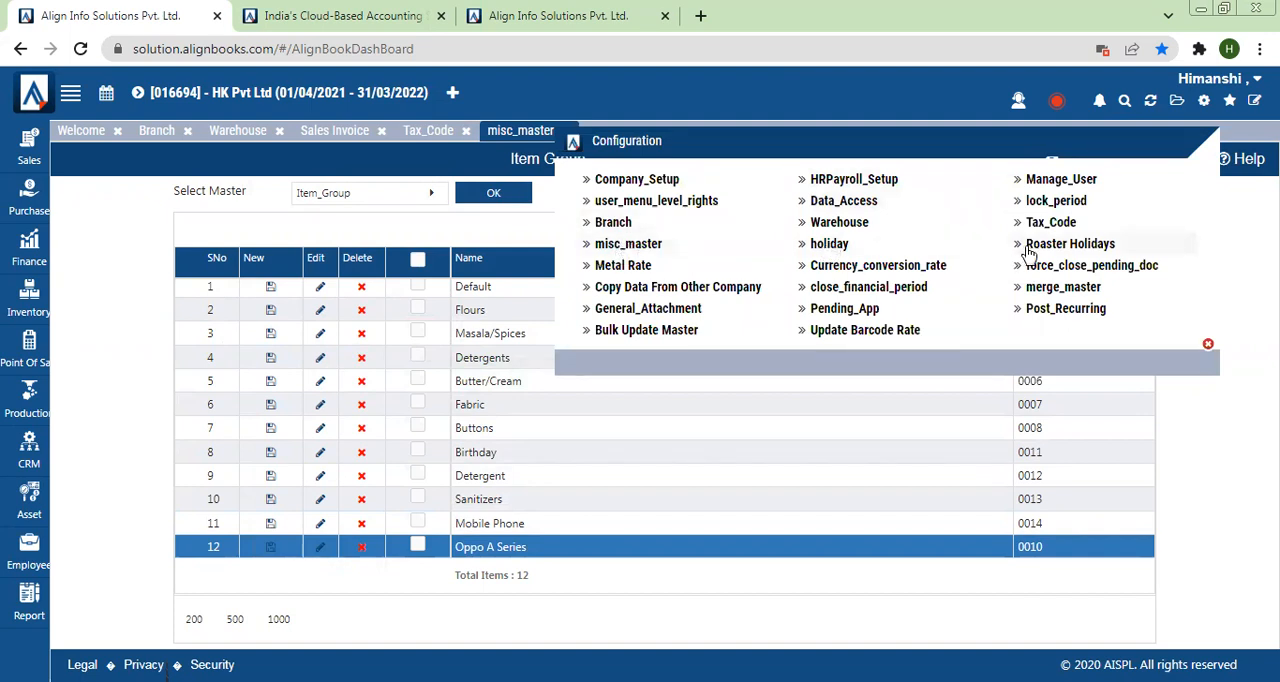
left_click(622, 266)
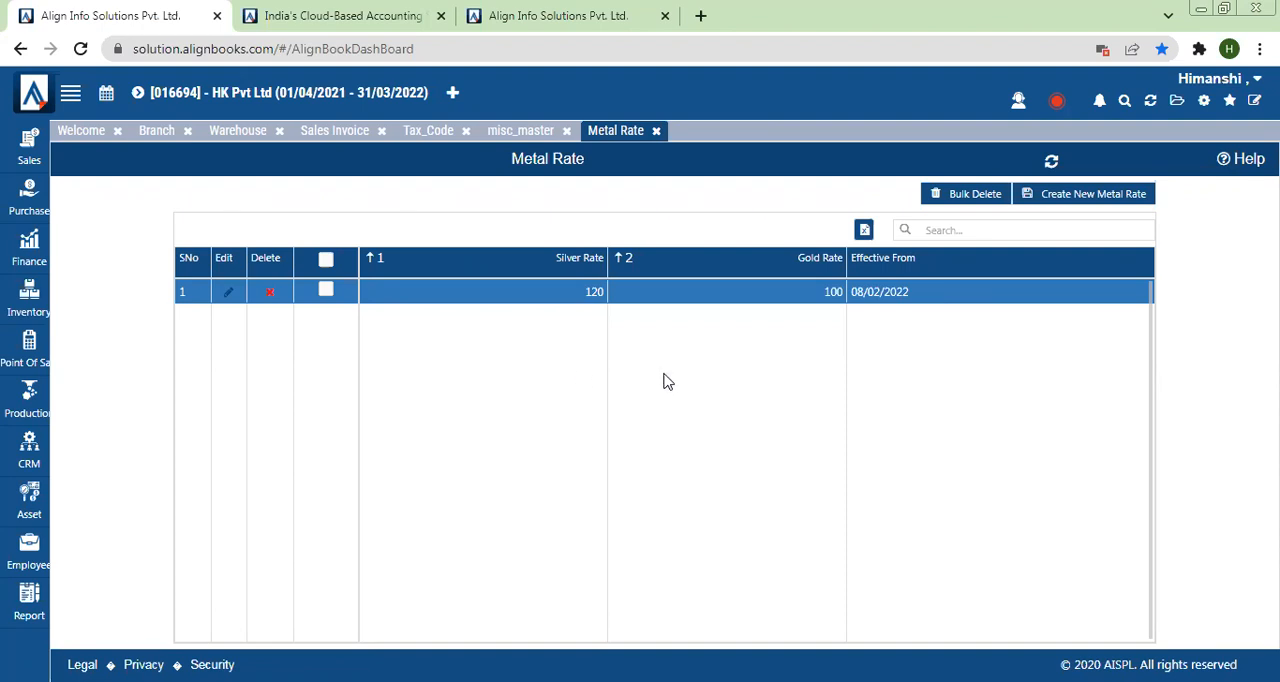
left_click(1094, 194)
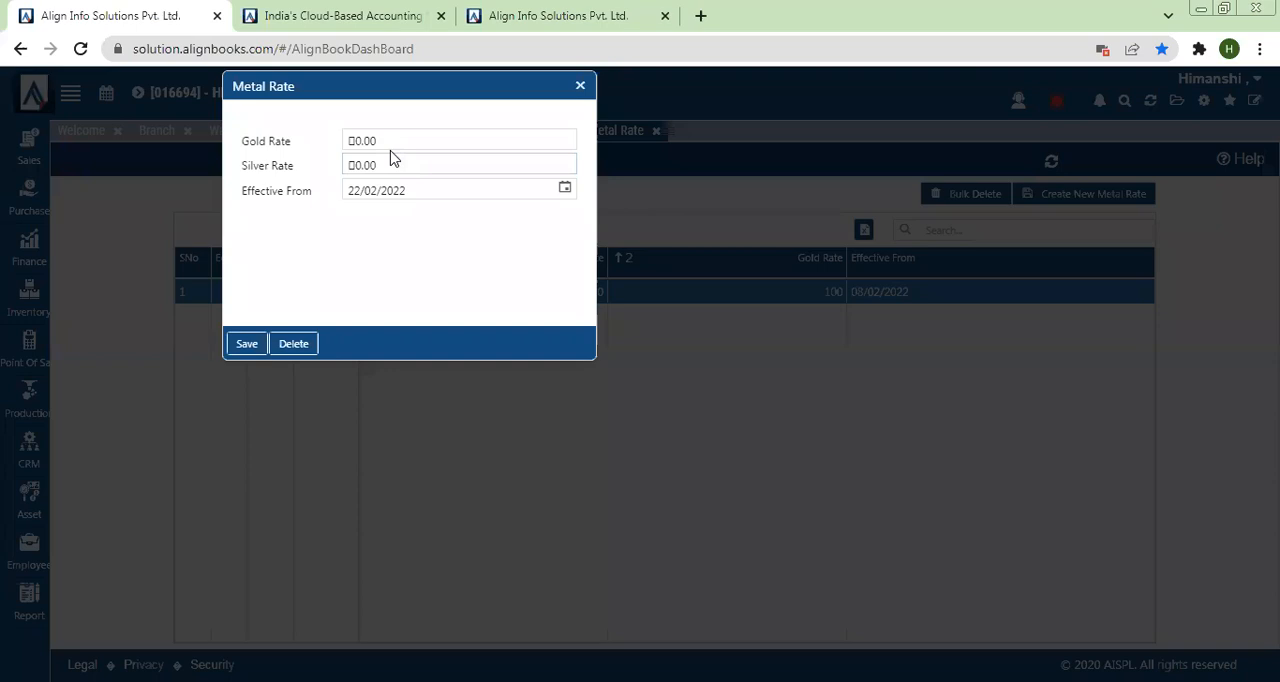
left_click(386, 141)
type("200")
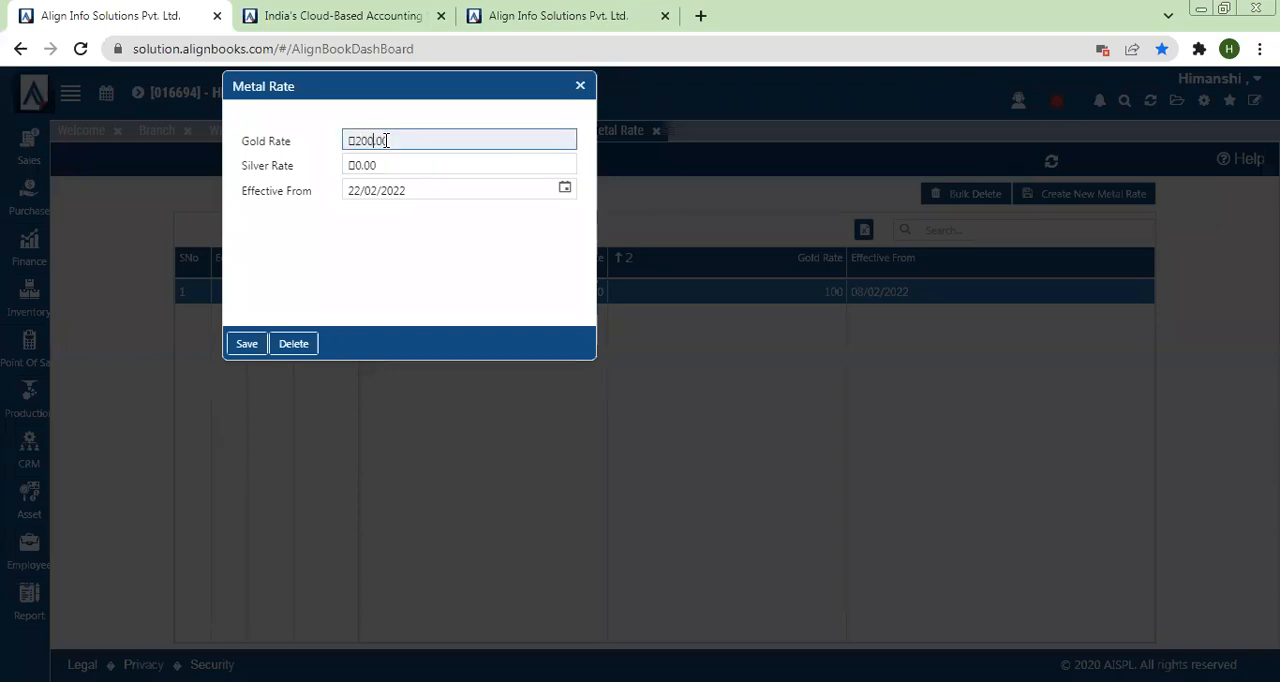
left_click(363, 164)
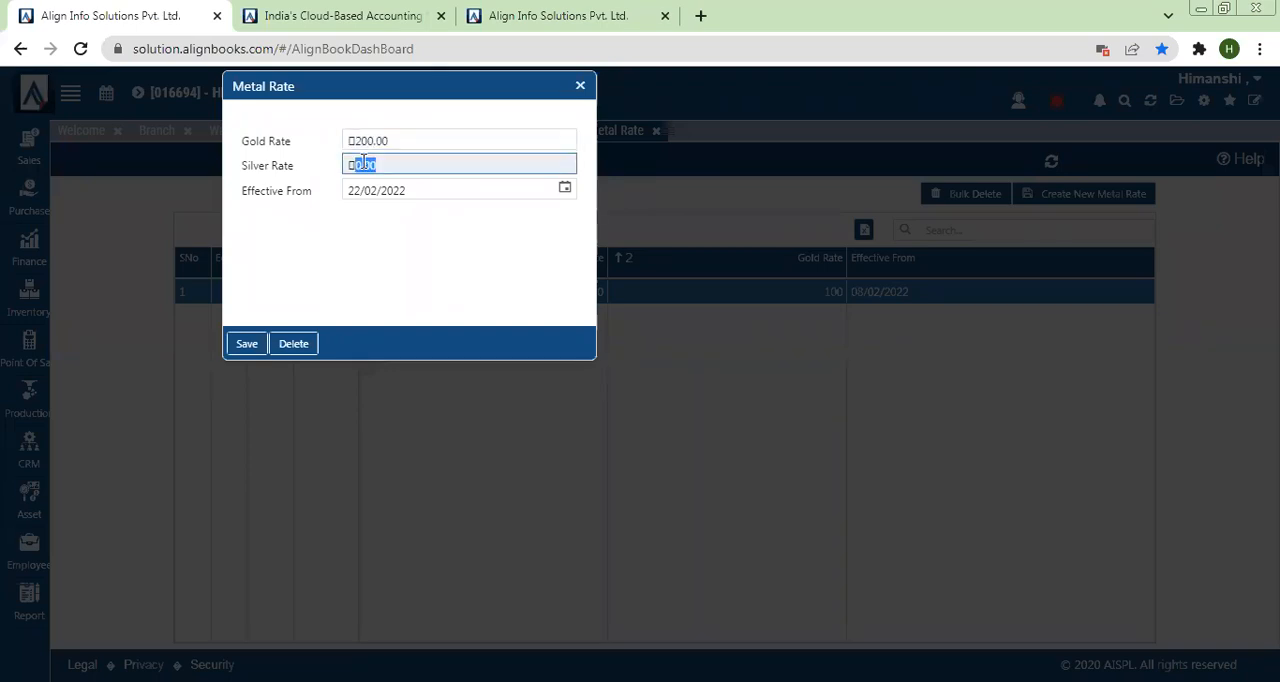
type("70")
left_click(366, 143)
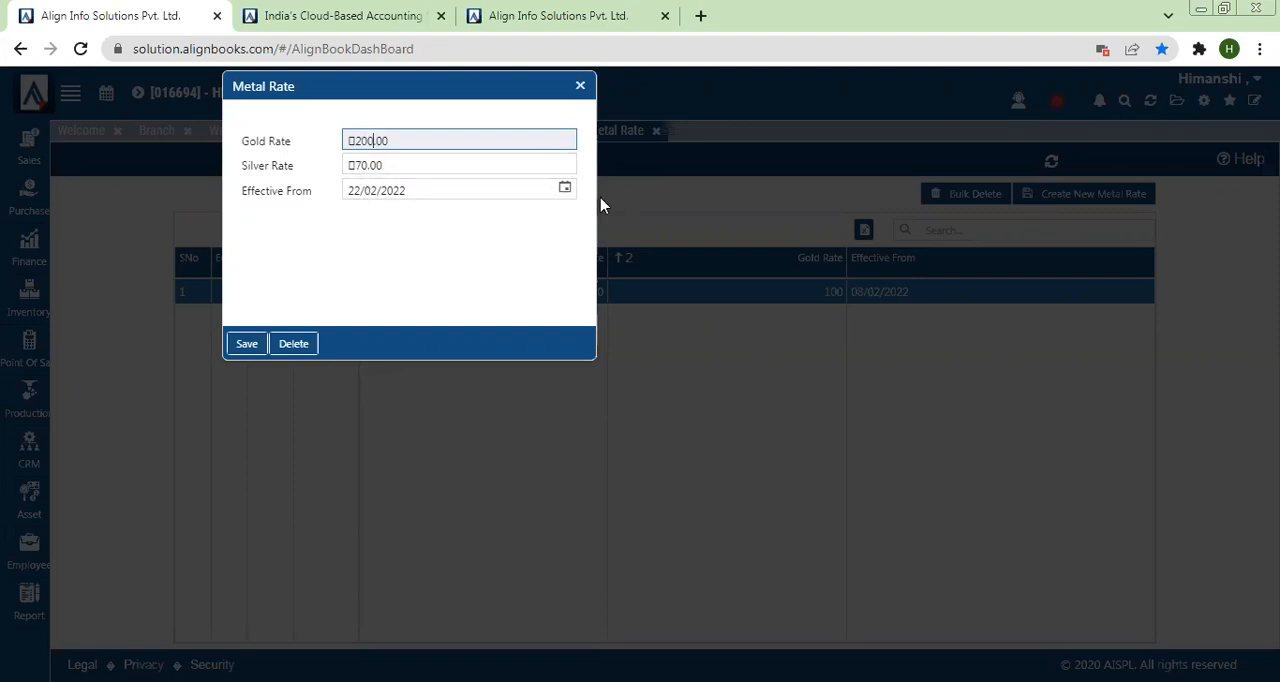
left_click(246, 344)
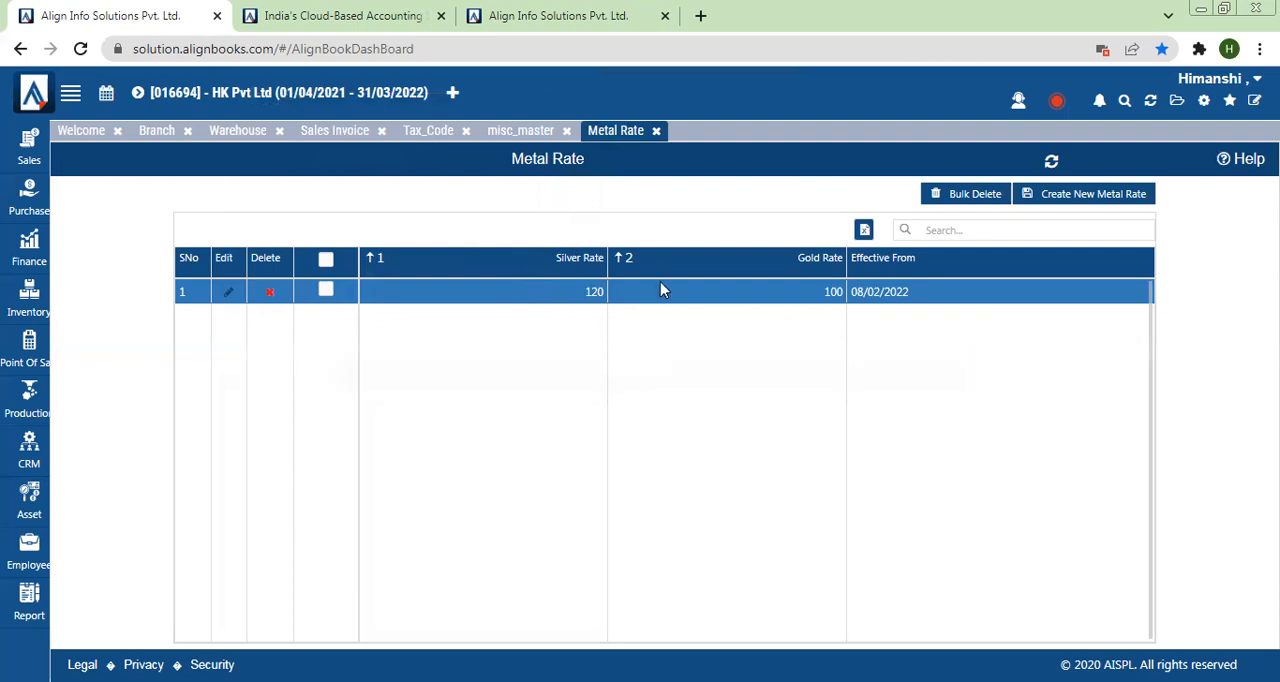
Step: Refresh the application, agreeing to close all pages, and reopen the Metal Rate list
left_click(1150, 102)
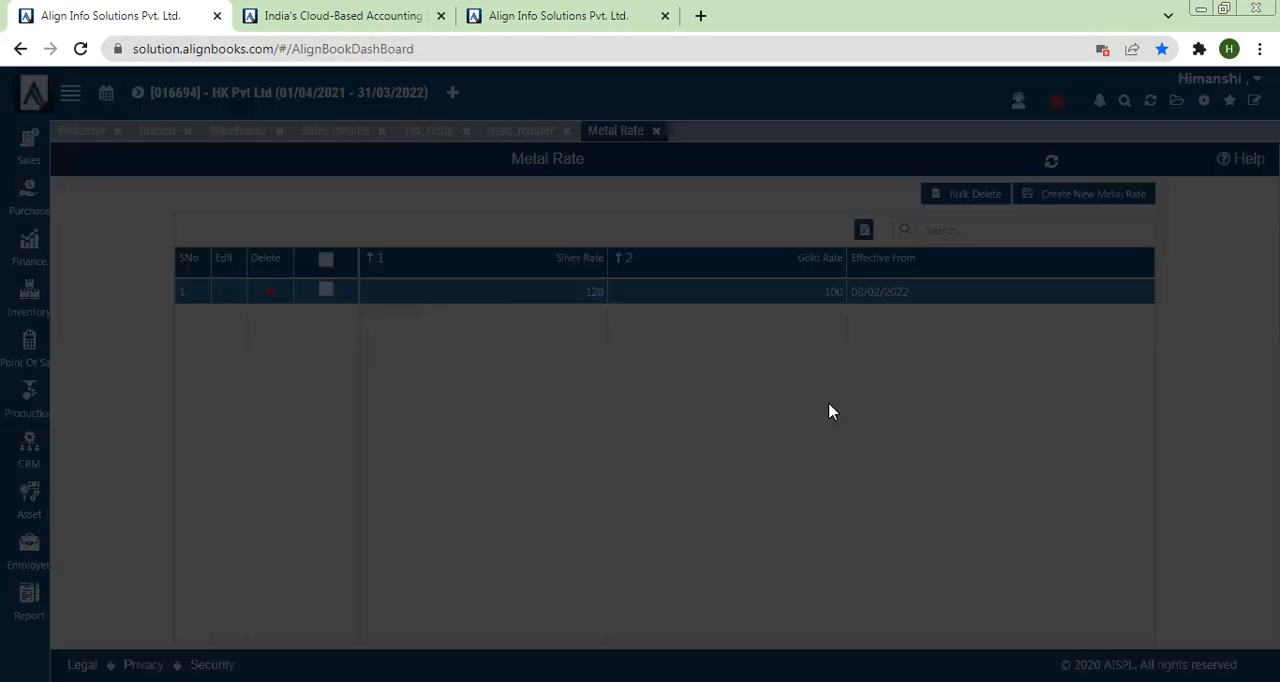
left_click(620, 396)
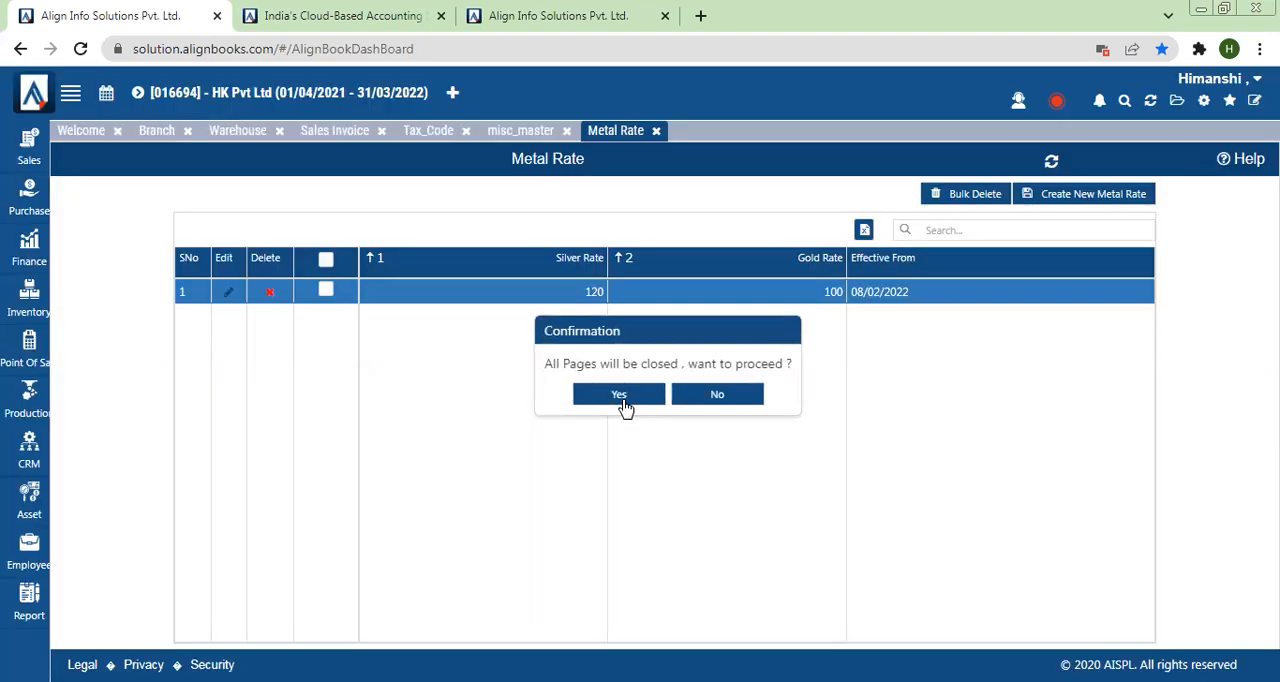
left_click(620, 396)
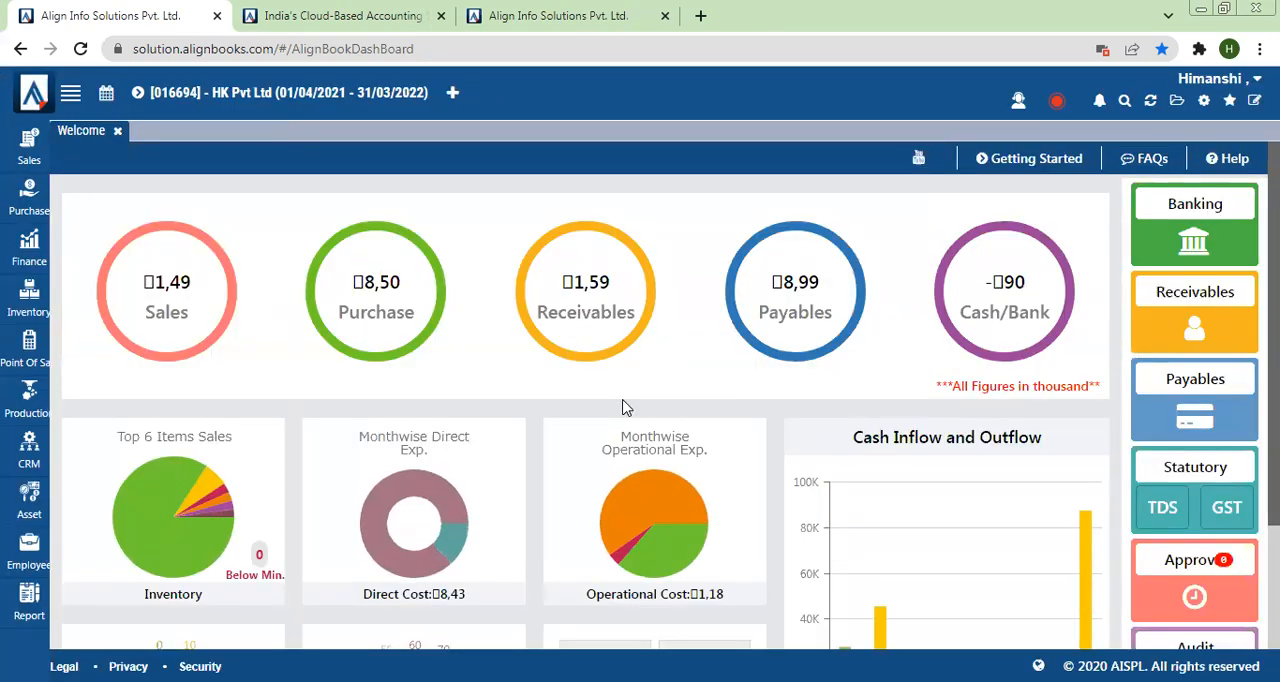
left_click(1204, 102)
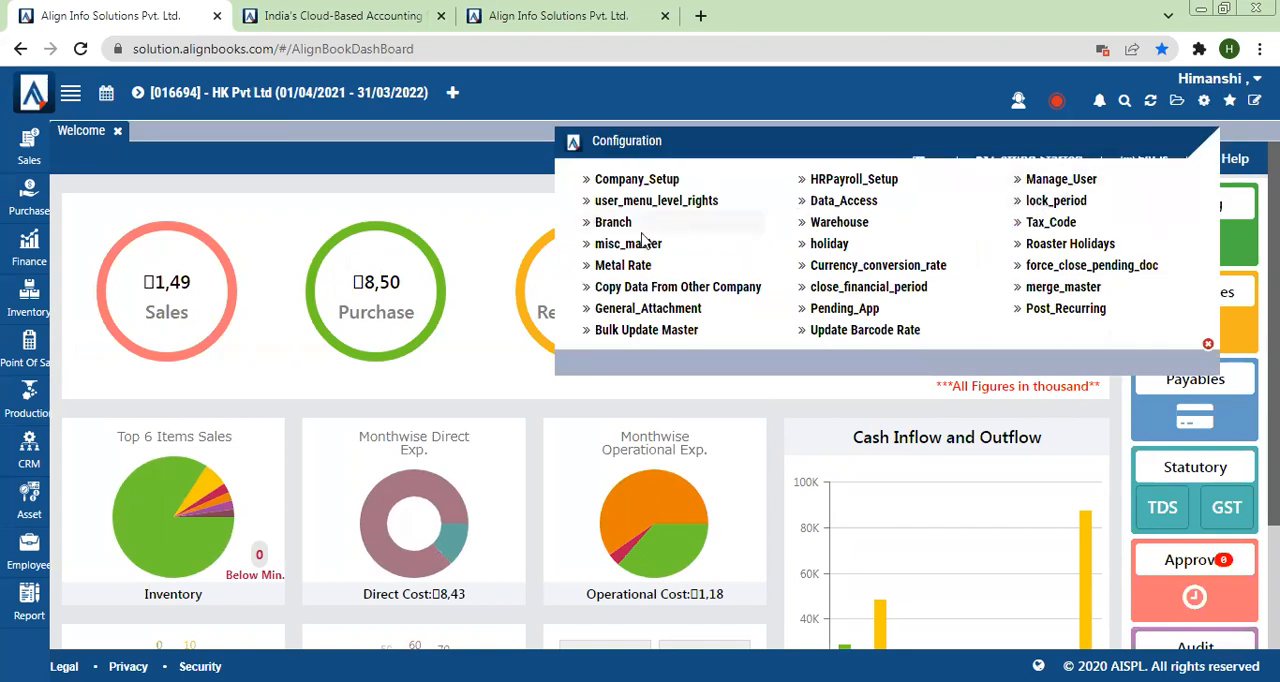
left_click(624, 266)
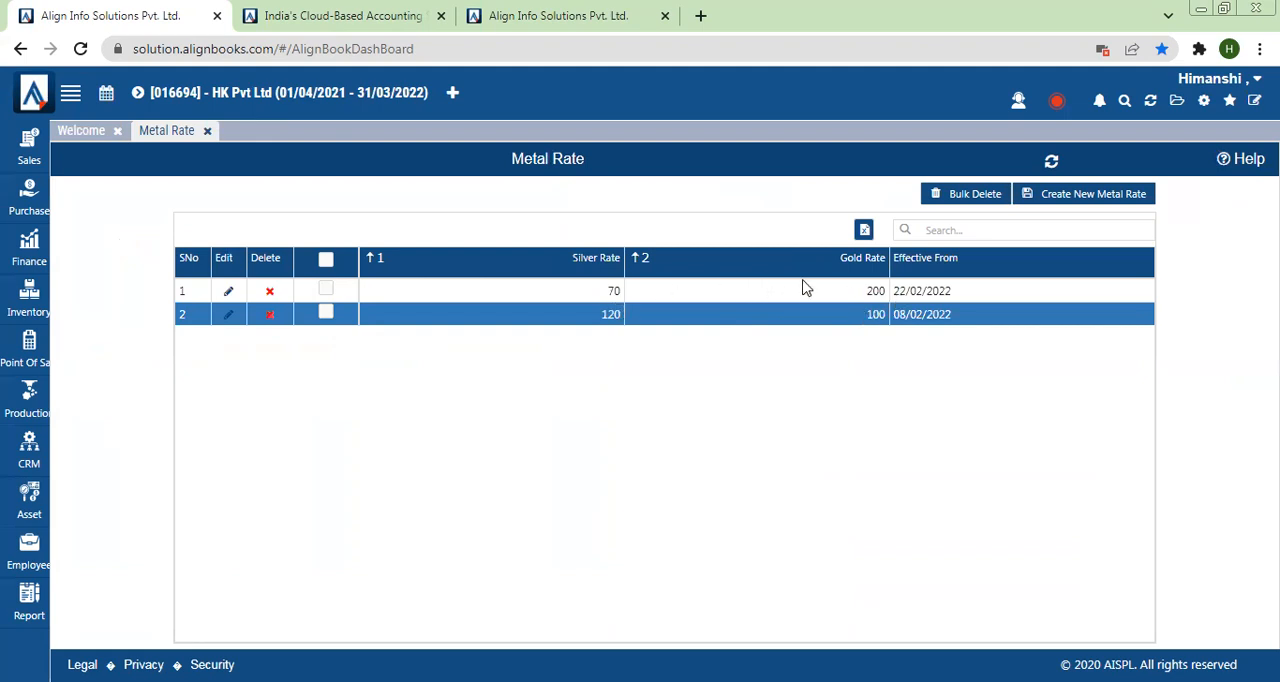
Step: Open the Currency Conversion Rate page and start a new conversion rate list
left_click(1204, 100)
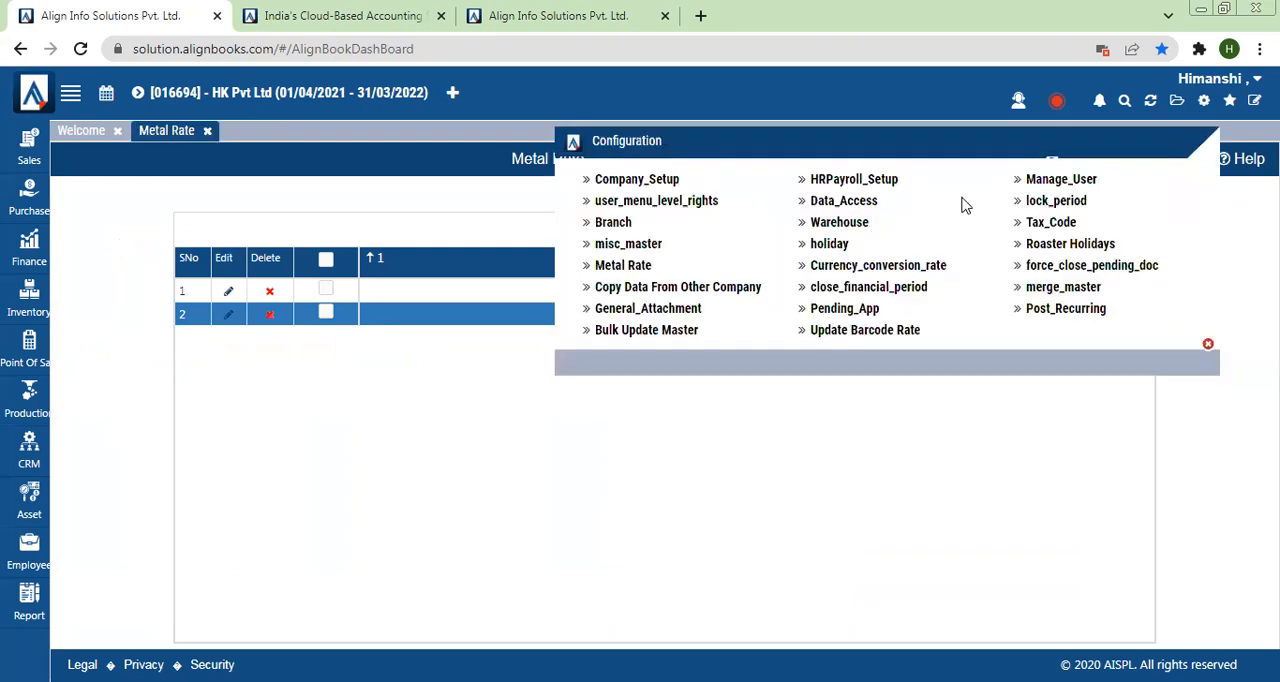
left_click(829, 270)
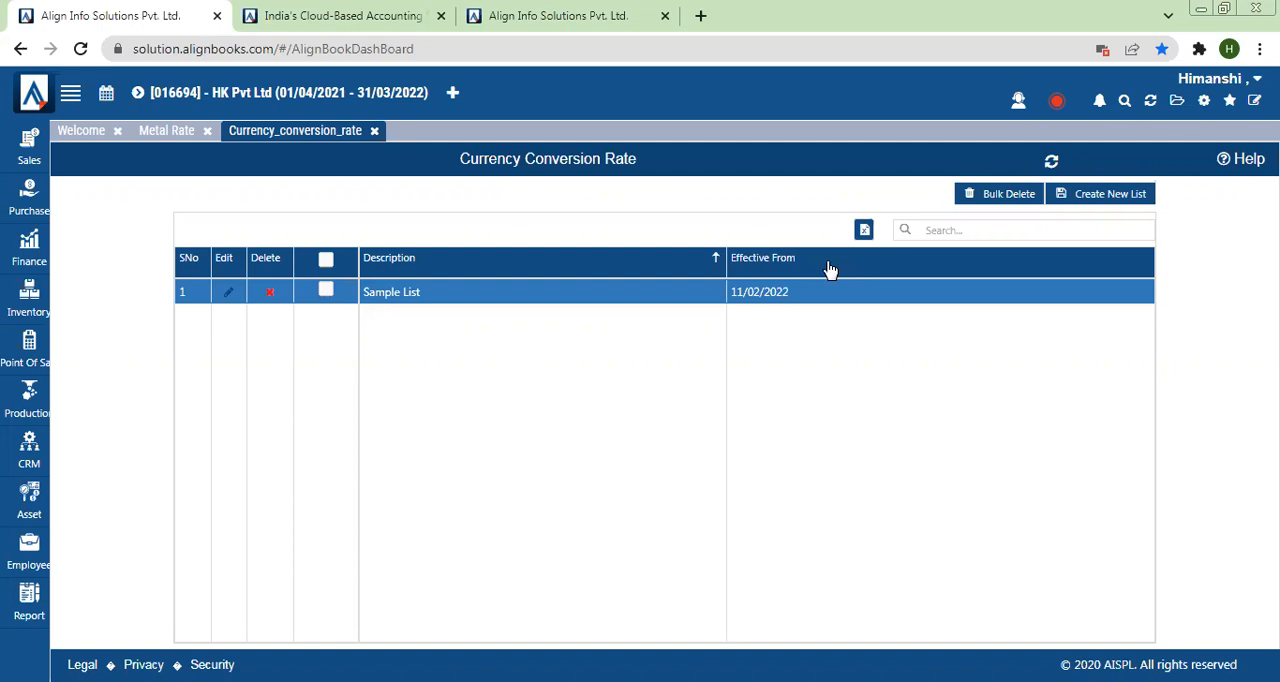
left_click(1115, 200)
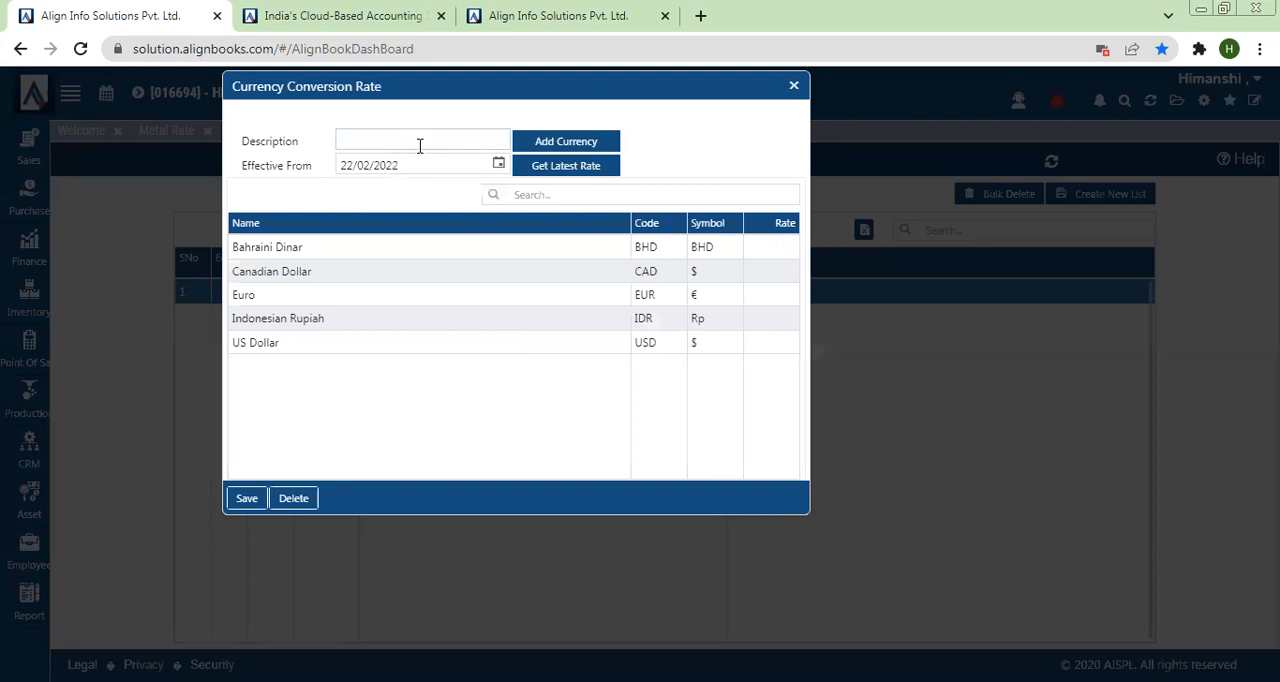
left_click(420, 146)
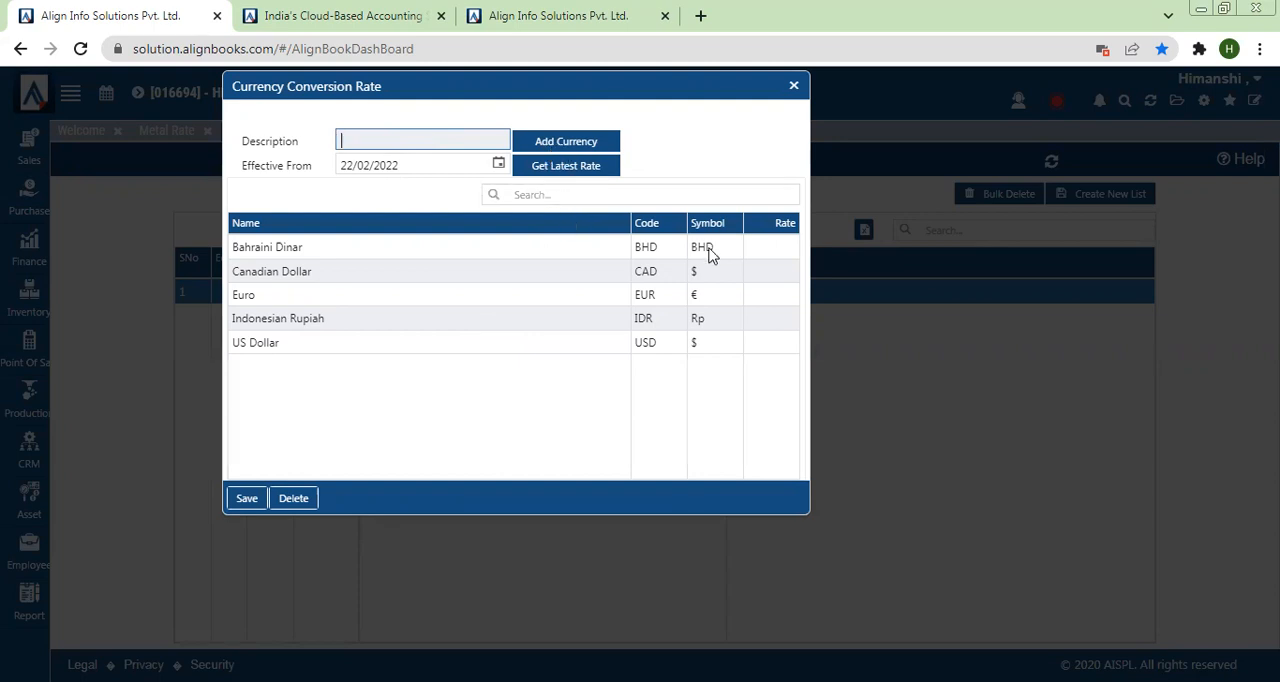
left_click(759, 256)
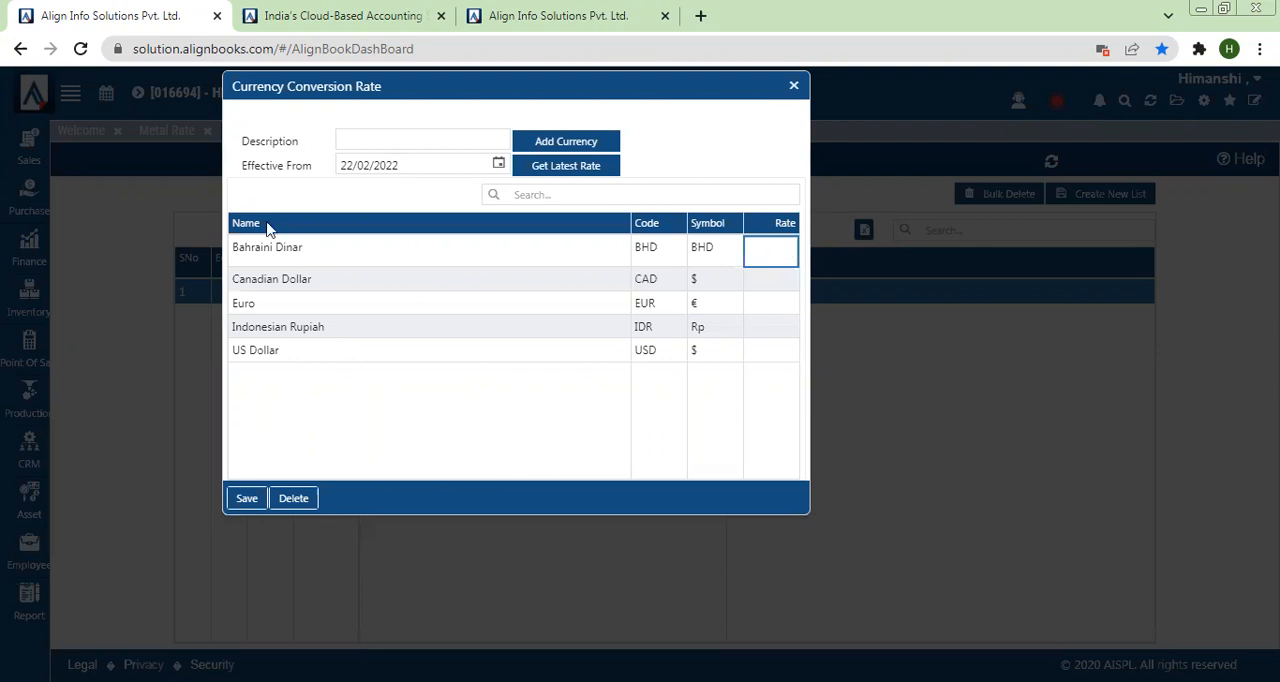
left_click(793, 90)
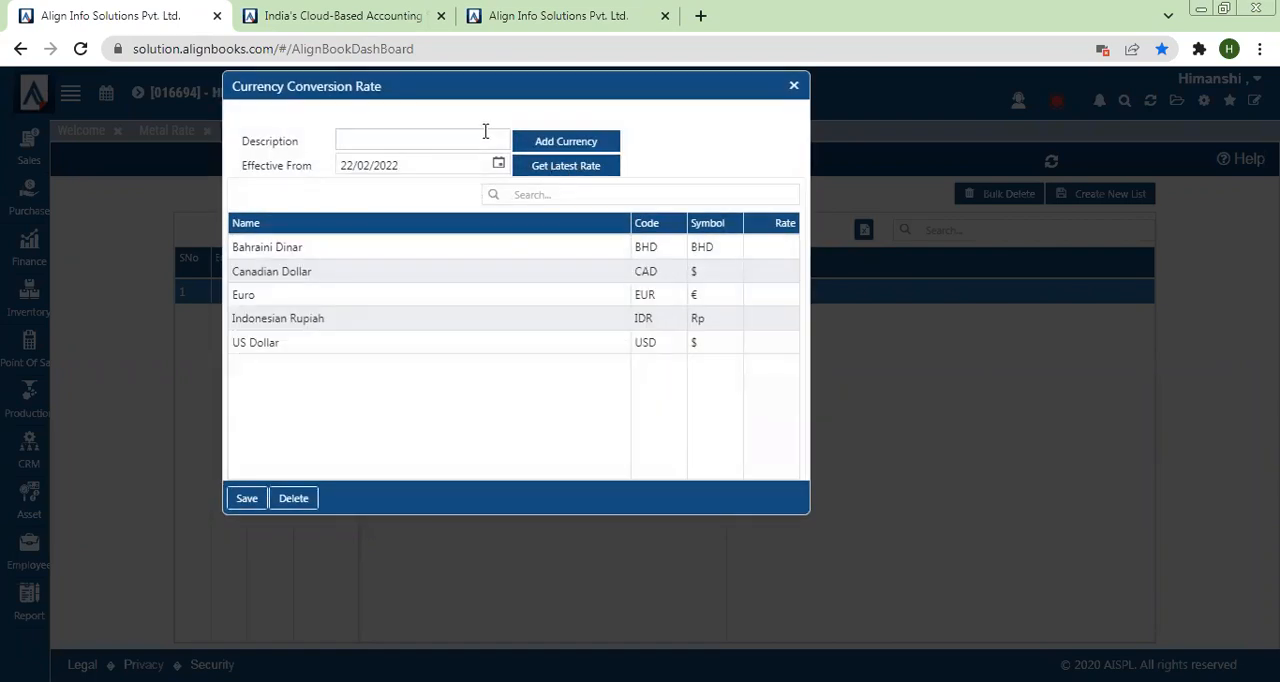
Step: Enter Sample list22nd feb as the description of the new currency conversion rate list
left_click(485, 131)
type("Sample")
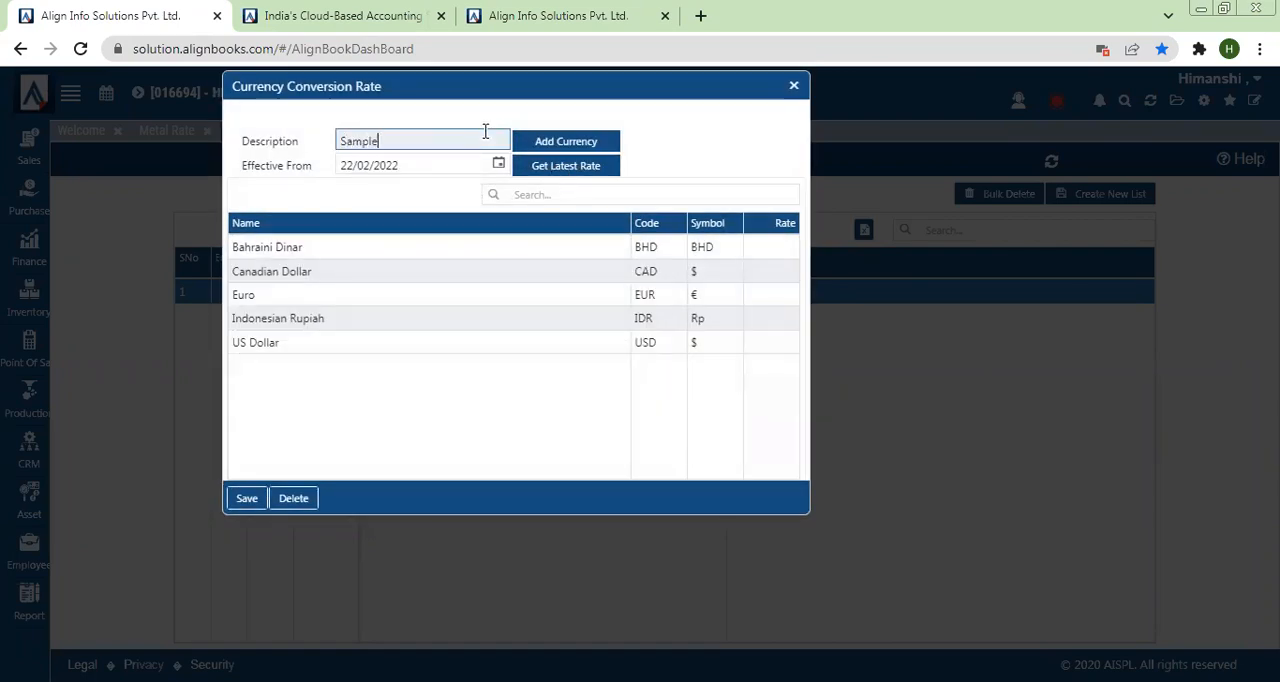
type(" list22nd feb")
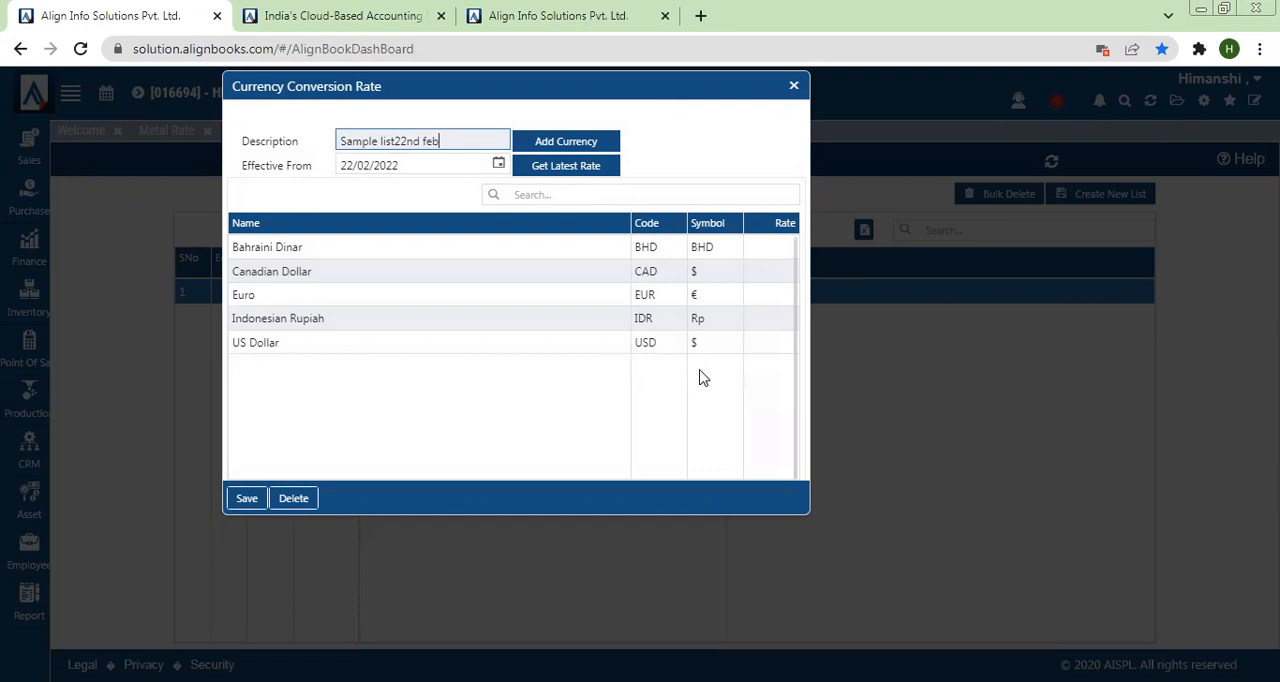
Step: Start adding a currency to the list, browse the available currencies and close the selection without picking one
left_click(568, 148)
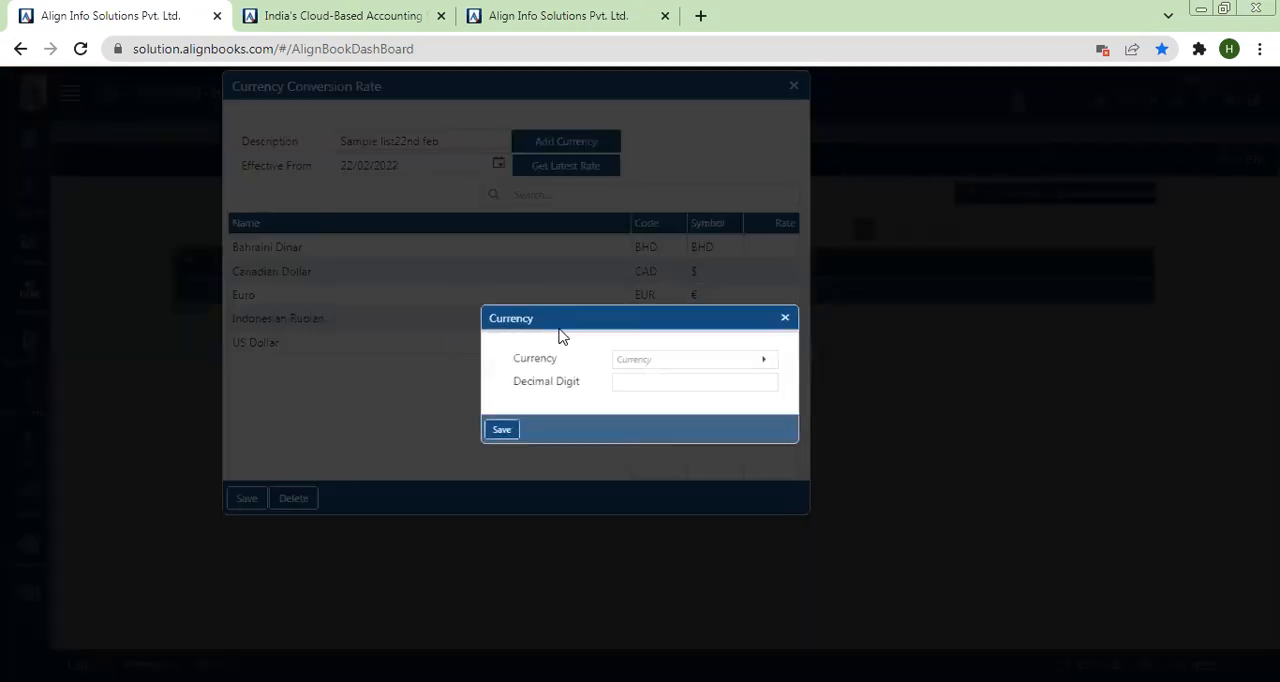
left_click(645, 361)
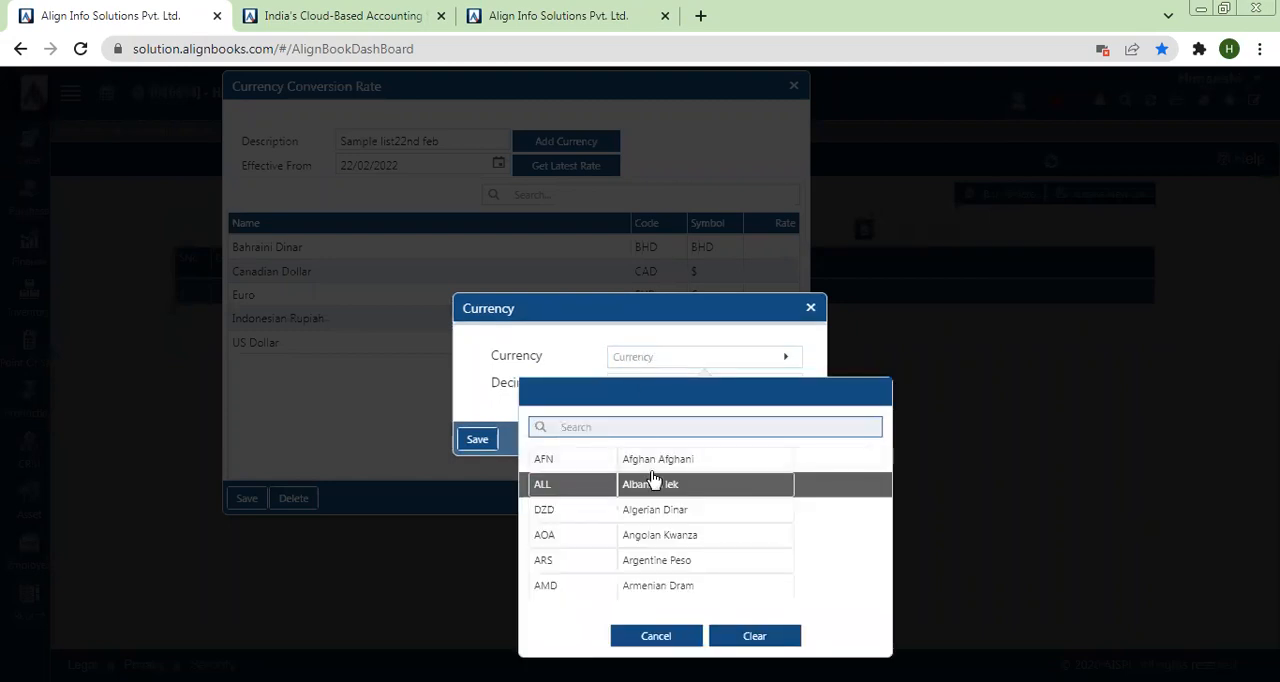
key("Down")
key("Down")
key("Down")
key("Down")
key("Down")
key("Down")
key("Down")
key("Down")
key("Down")
key("Down")
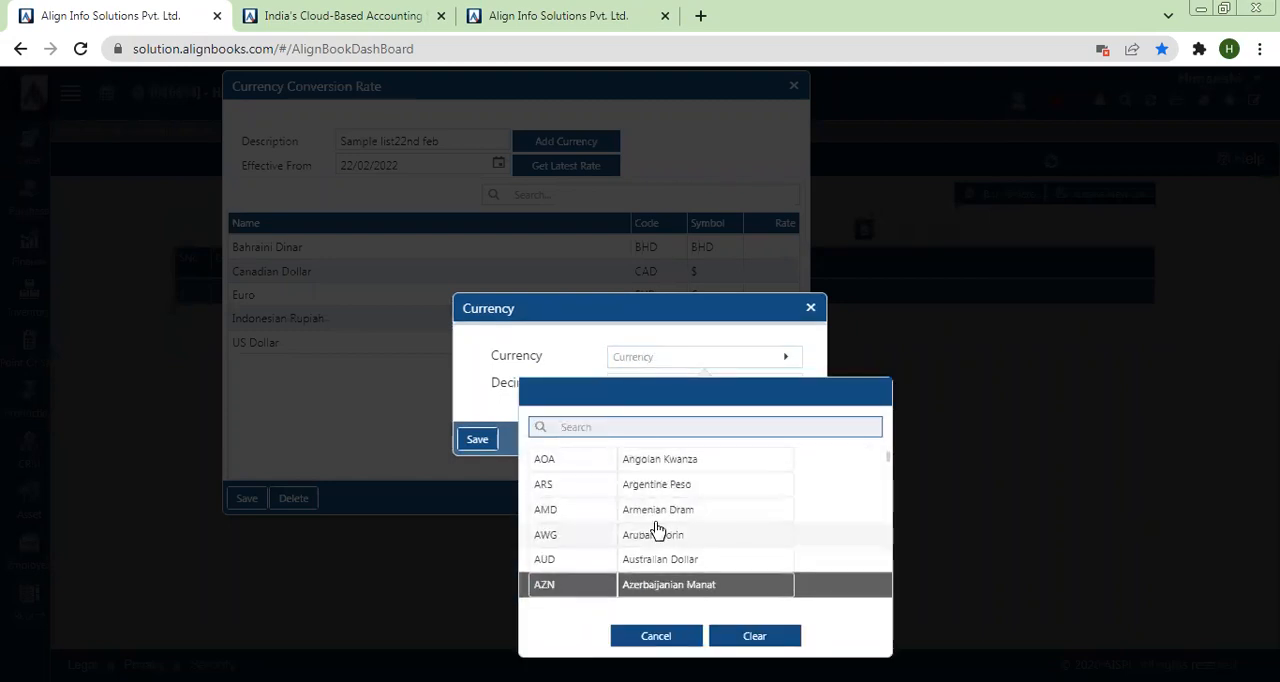
key("Down")
key("Down")
key("Down")
key("Down")
key("Down")
key("Down")
key("Down")
key("Down")
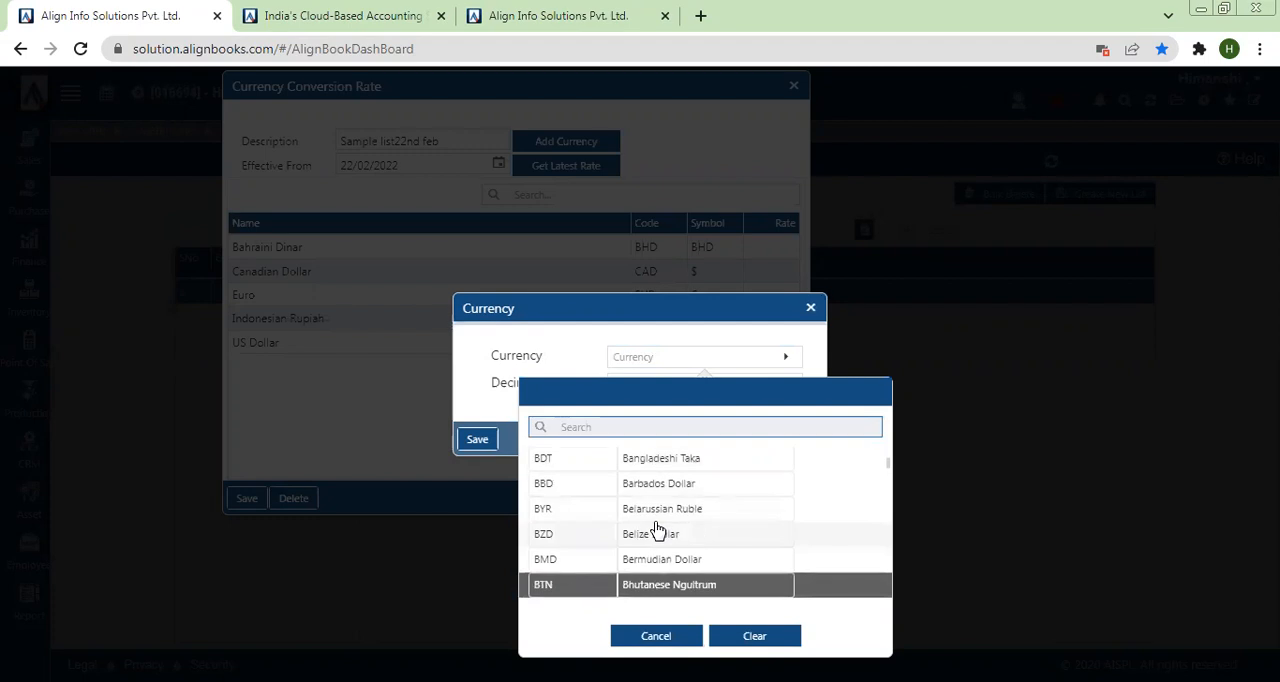
key("Down")
key("Down")
key("Down")
key("Down")
key("Down")
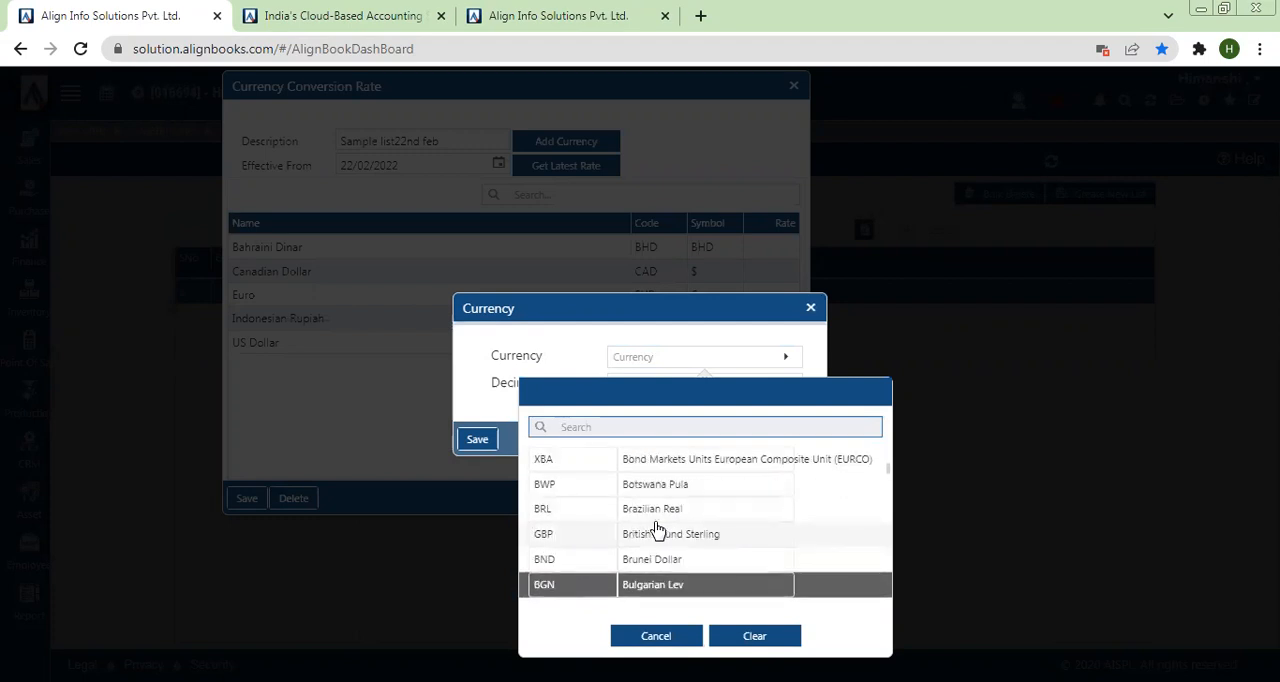
key("Down")
key("Down")
key("Down")
key("Down")
key("Down")
key("Down")
key("Down")
key("Down")
key("Down")
key("Down")
key("Down")
key("Down")
key("Down")
key("Down")
key("Down")
key("Down")
key("Down")
key("Down")
key("Down")
key("Down")
key("Down")
key("Down")
key("Down")
key("Down")
key("Escape")
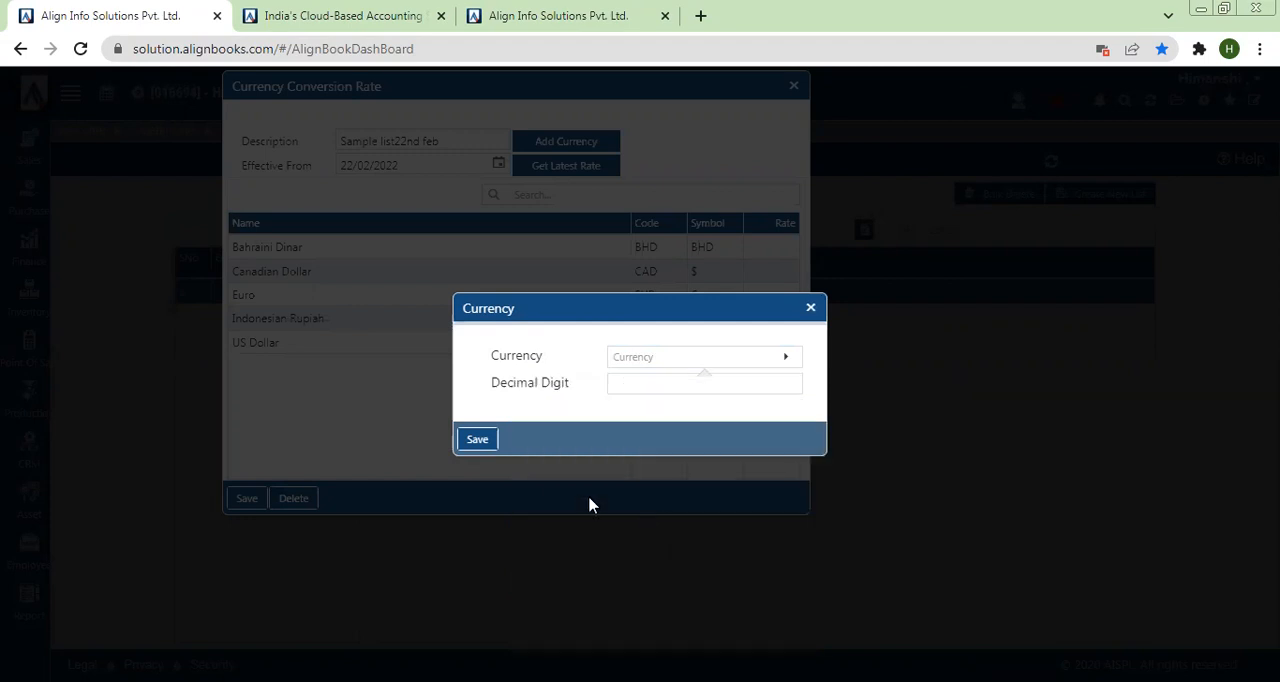
Step: Add Dominican Peso to the Sample list22nd feb currency list and set its conversion rate to 100
left_click(476, 439)
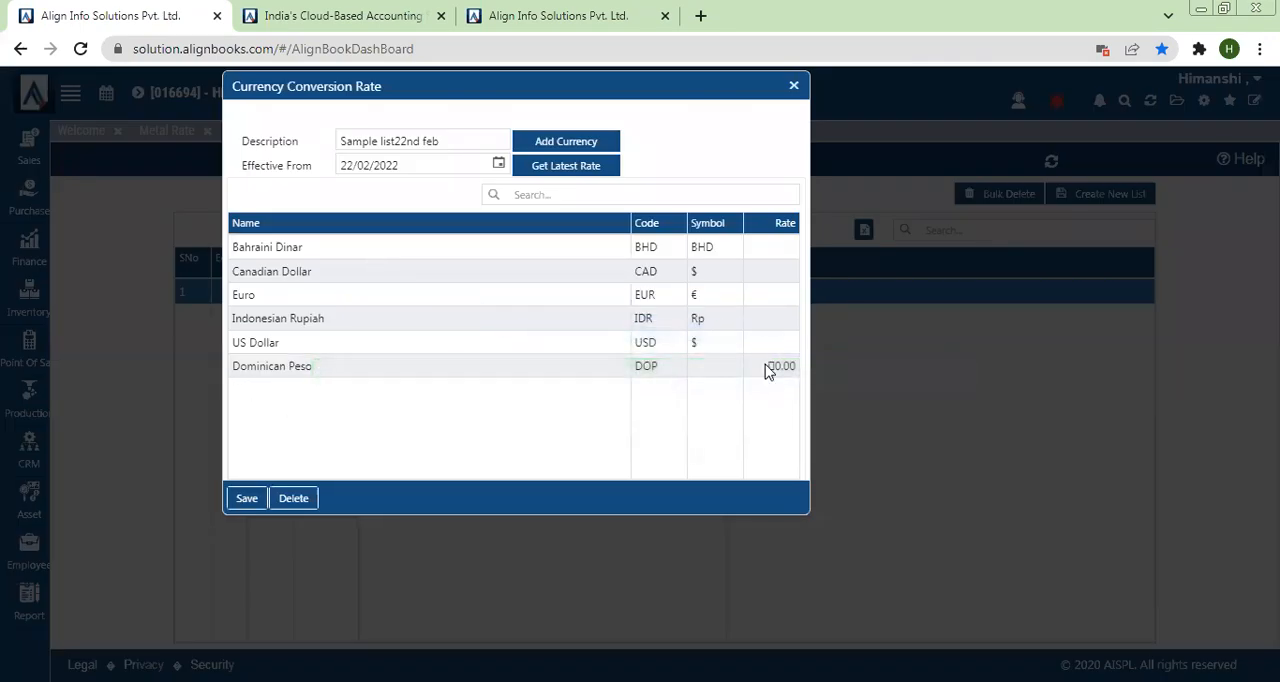
left_click(768, 368)
type("100")
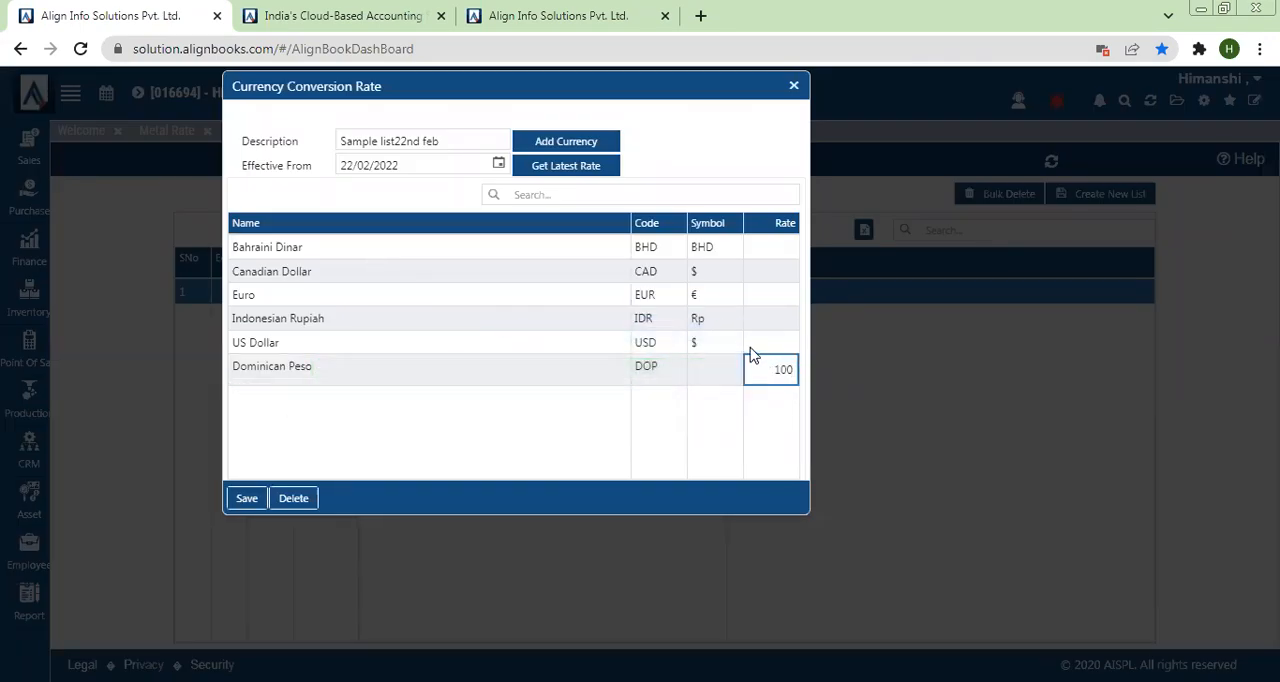
Step: Set the conversion rates to 75 for US Dollar and 198 for Bahraini Dinar
left_click(754, 346)
type("75")
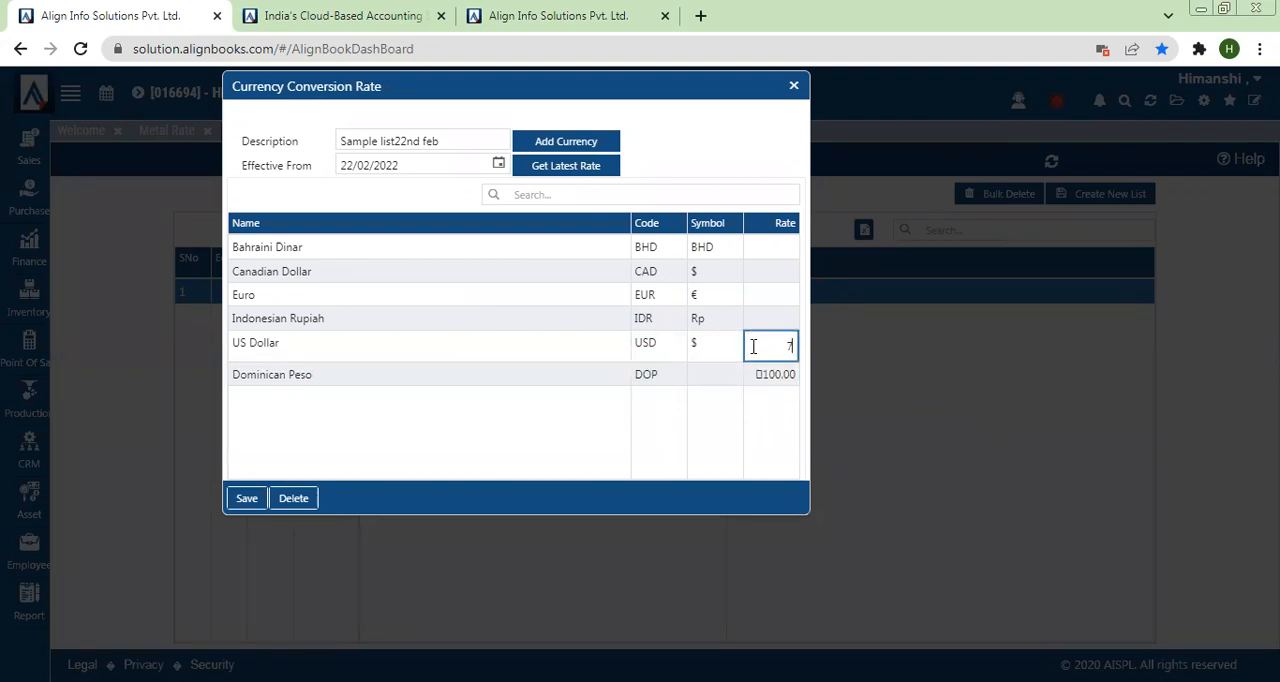
left_click(760, 253)
type("198")
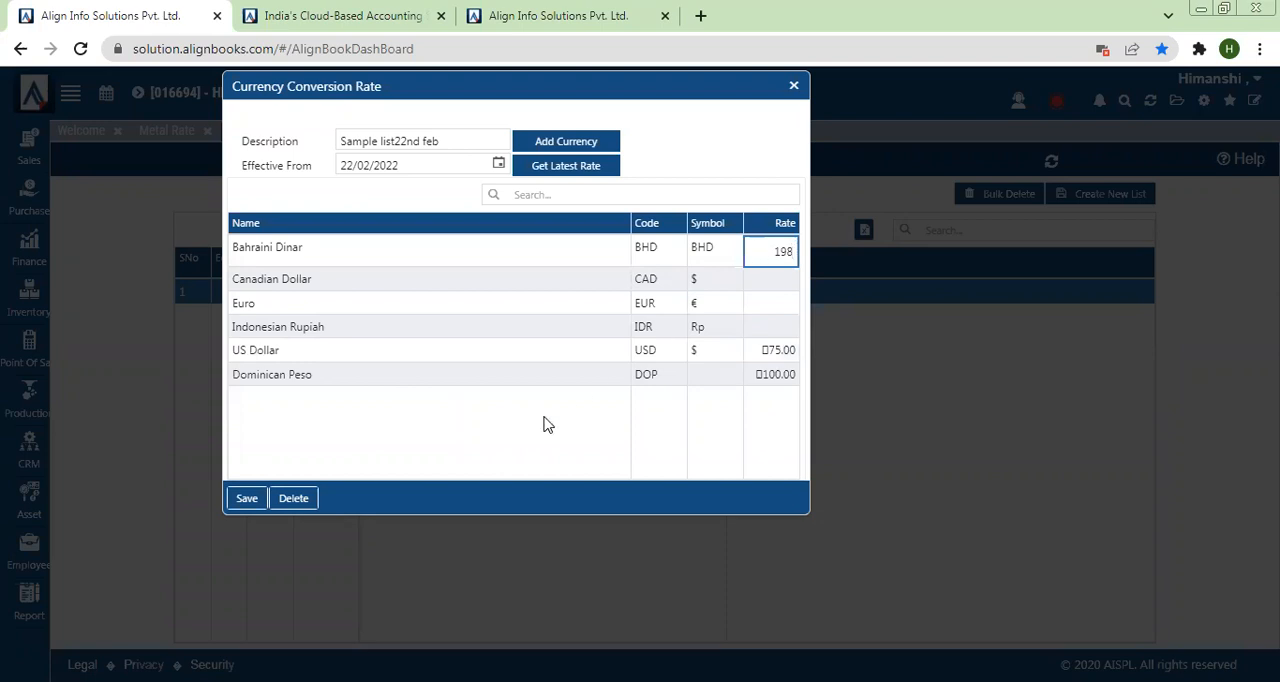
Step: Save the new currency conversion rate list, close its form and refresh the Currency Conversion Rate overview
left_click(248, 500)
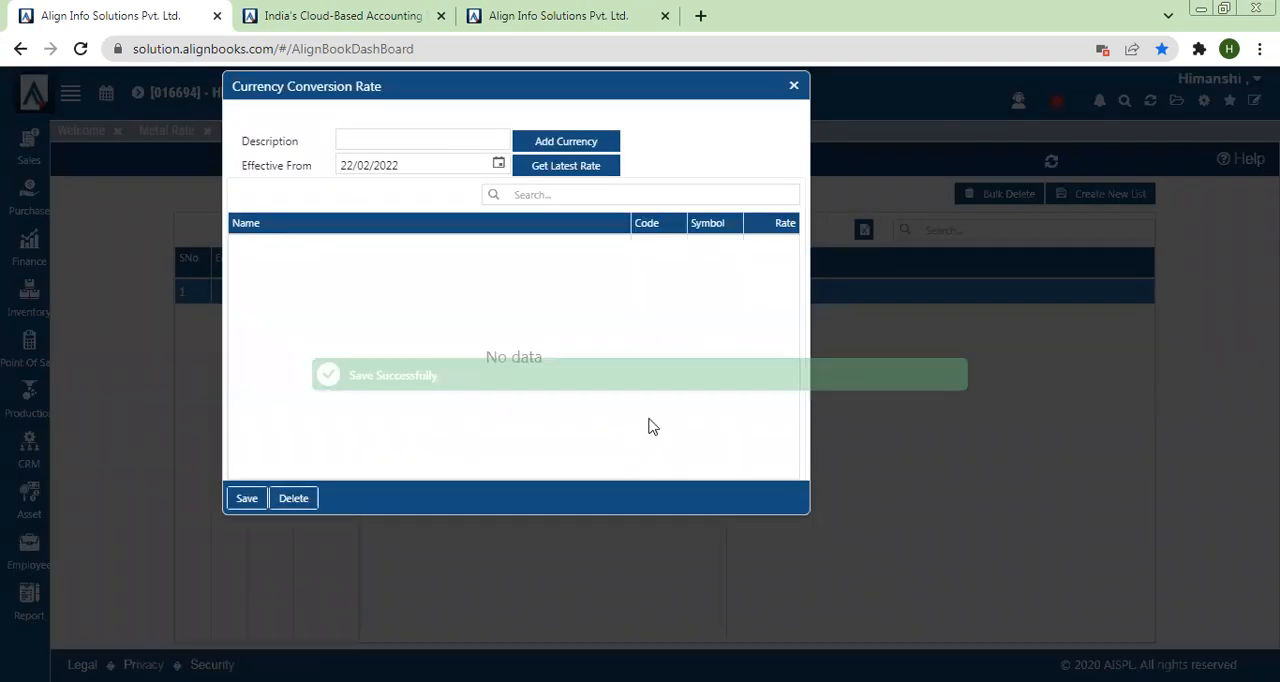
left_click(793, 85)
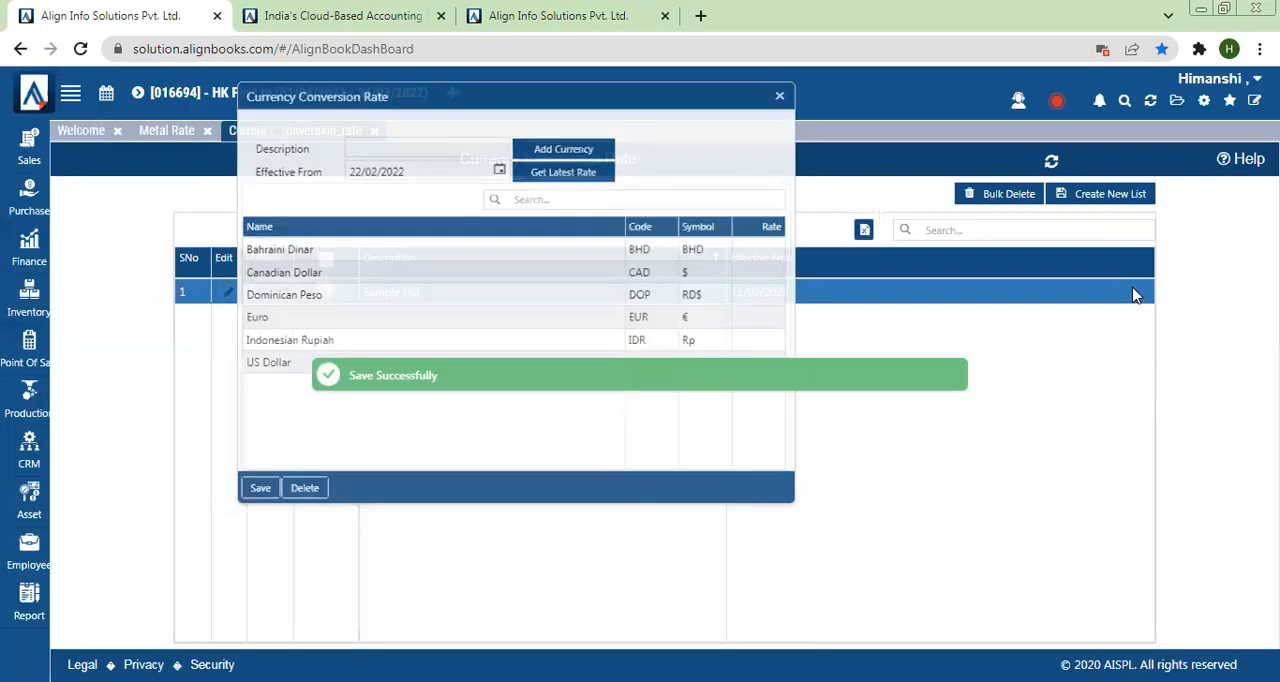
left_click(1051, 163)
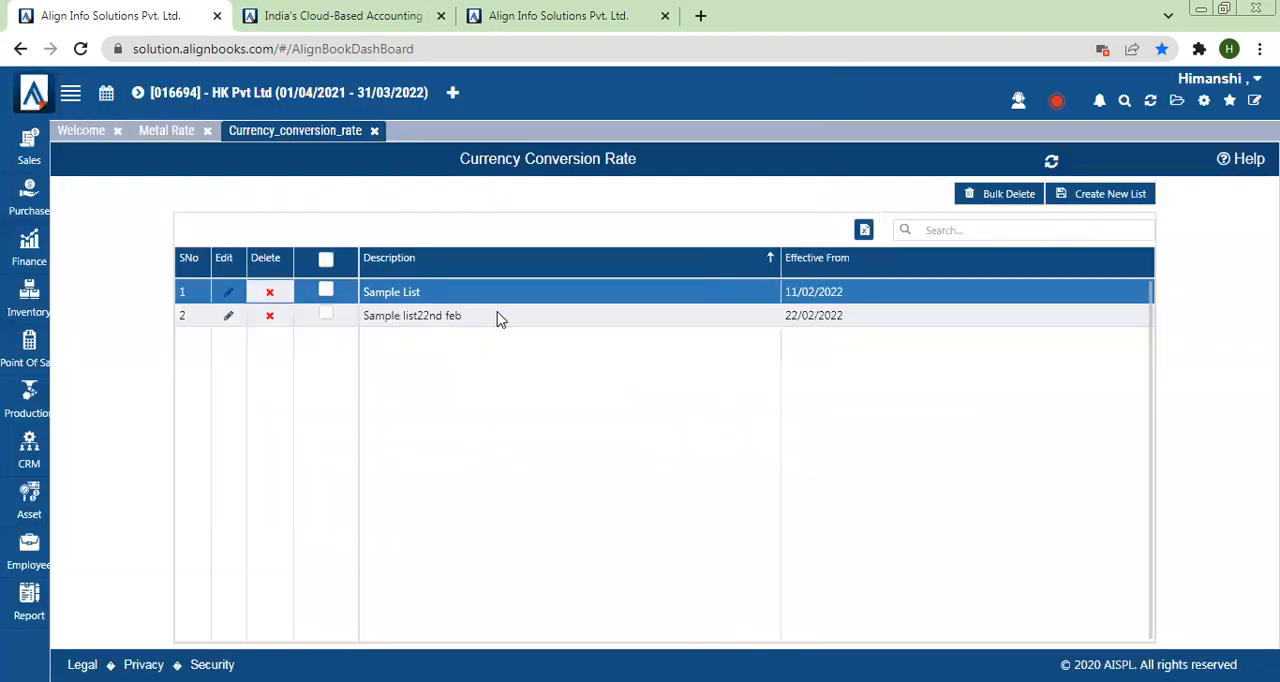
Step: Bring up the overview of available Configuration pages
left_click(1203, 104)
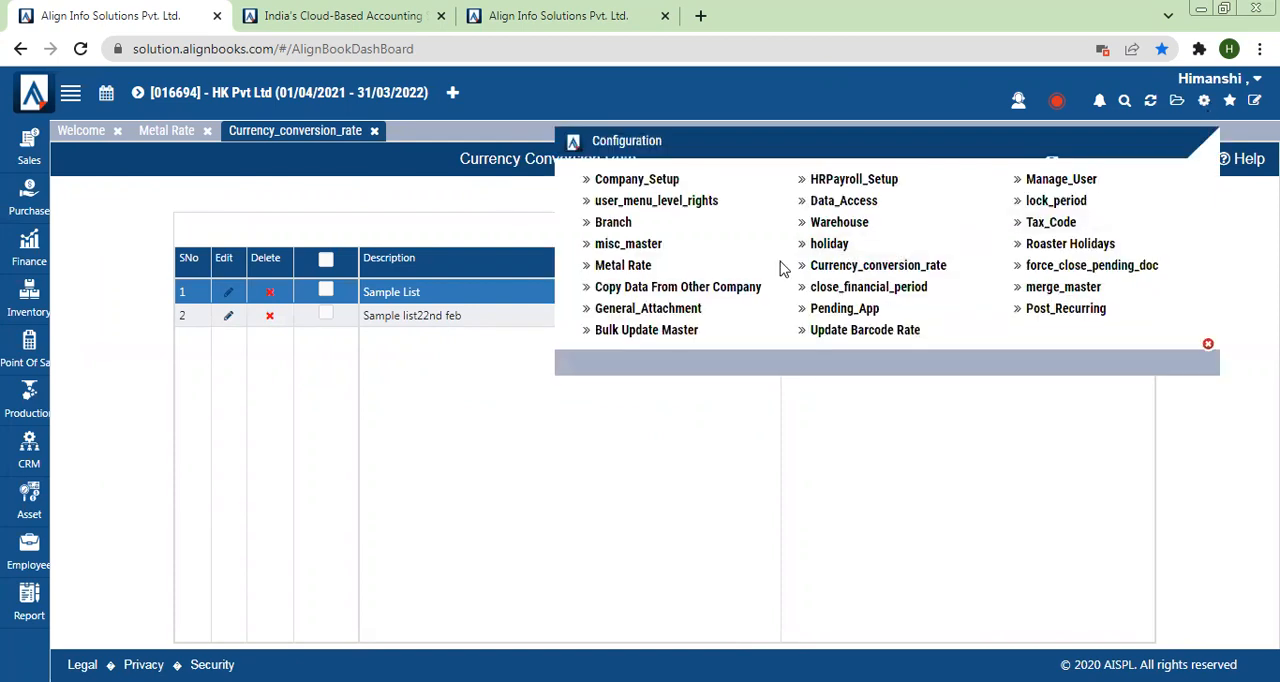